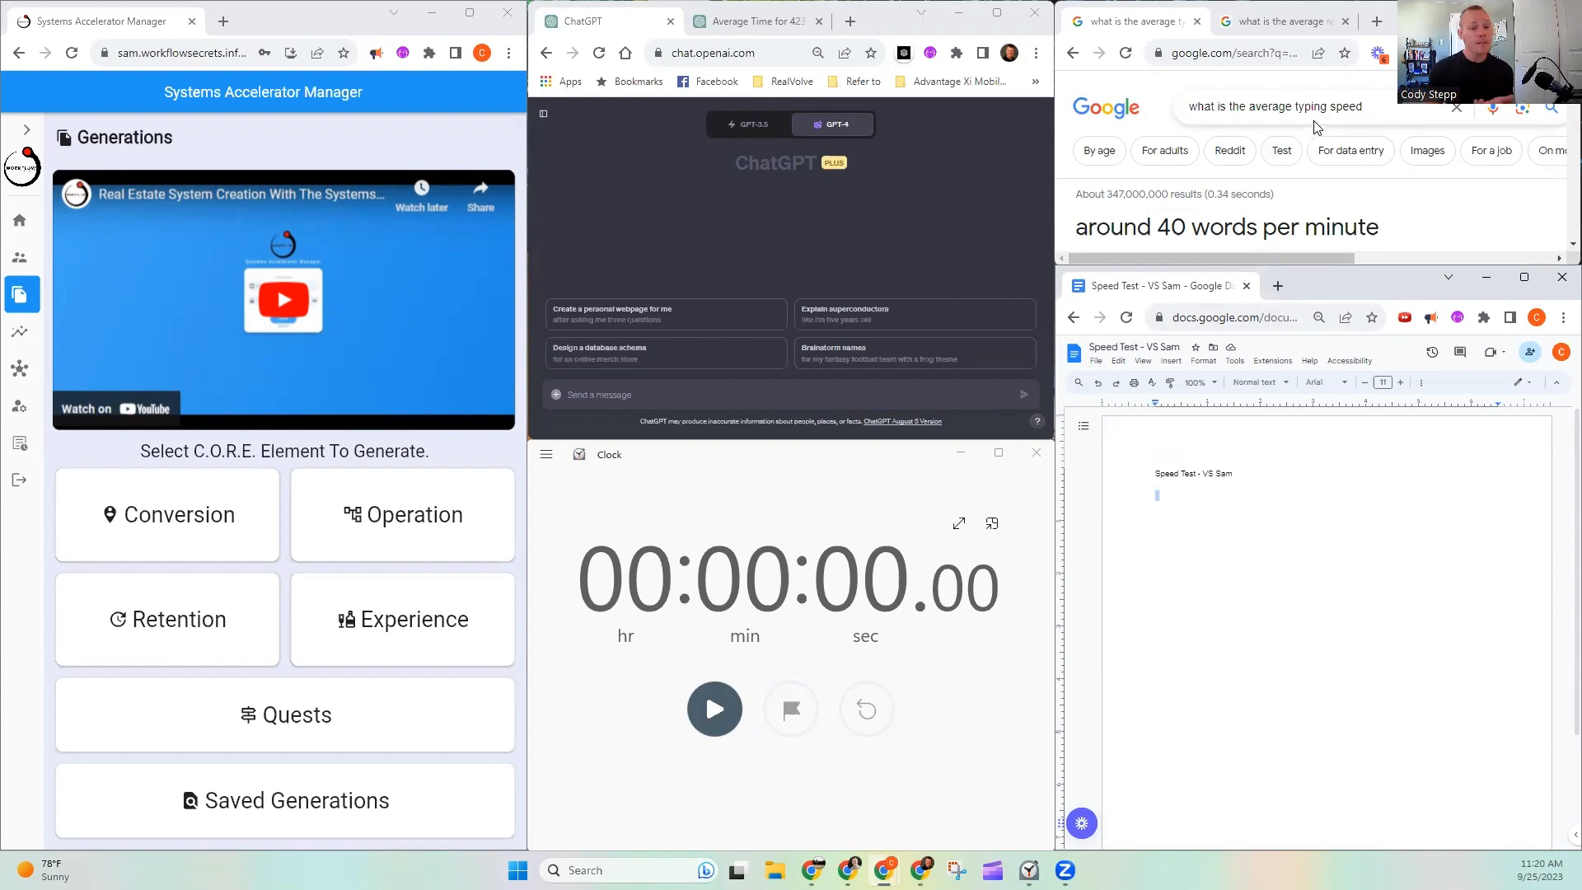
- Read the search result on average typing speed, including the explanation below the headline figure
click(1560, 252)
scroll(1319, 206, down, 1)
drag(1290, 242, 1438, 204)
click(1448, 185)
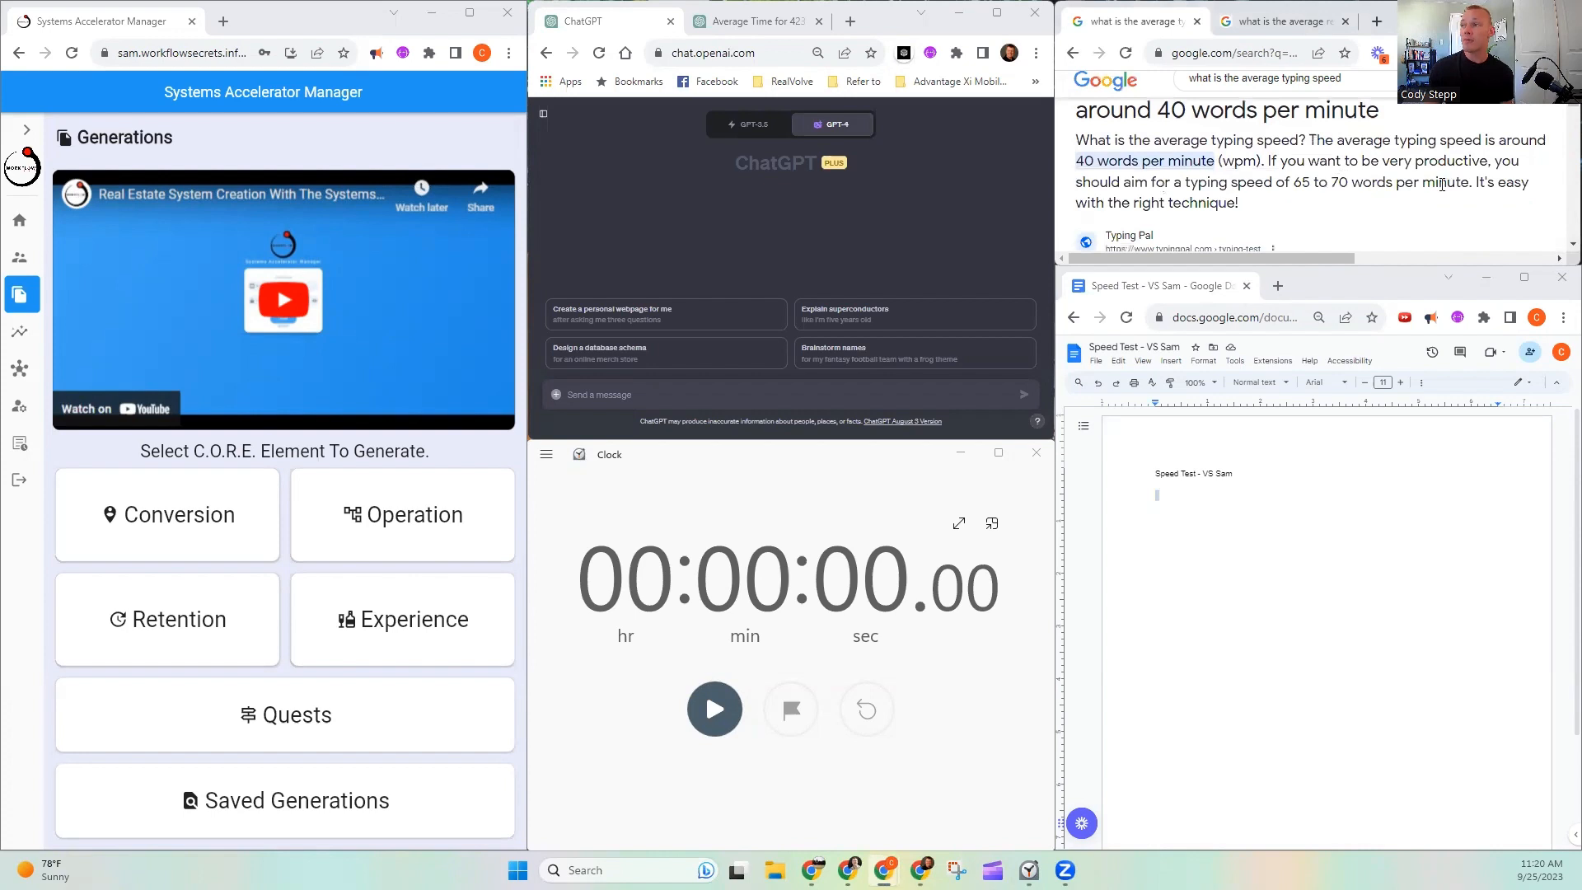
scroll(1132, 190, up, 1)
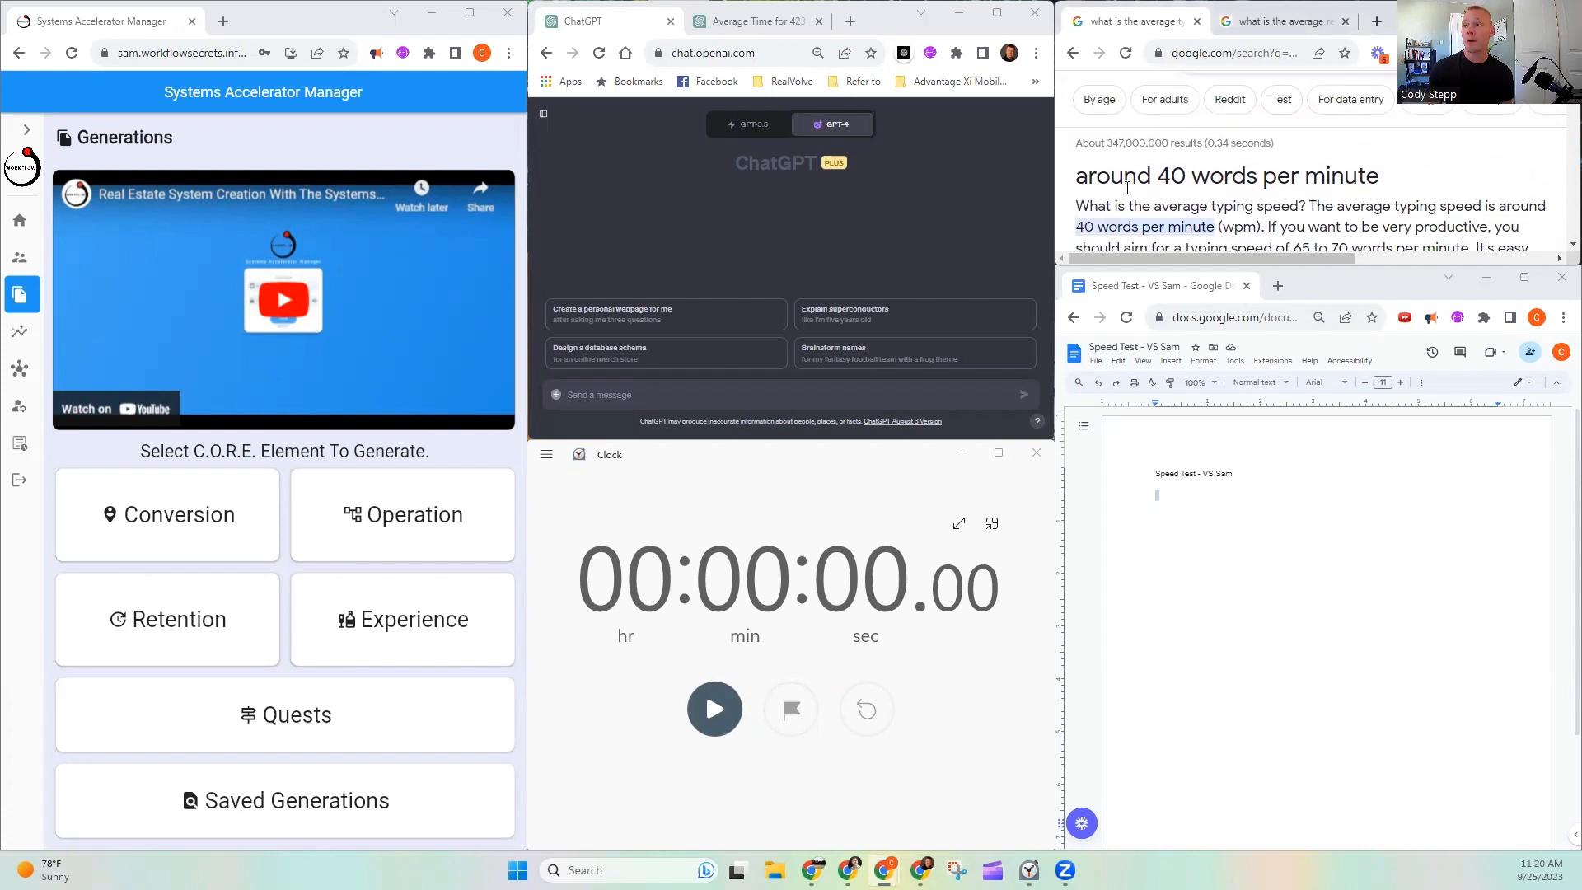
drag(1154, 176, 1246, 176)
click(1247, 177)
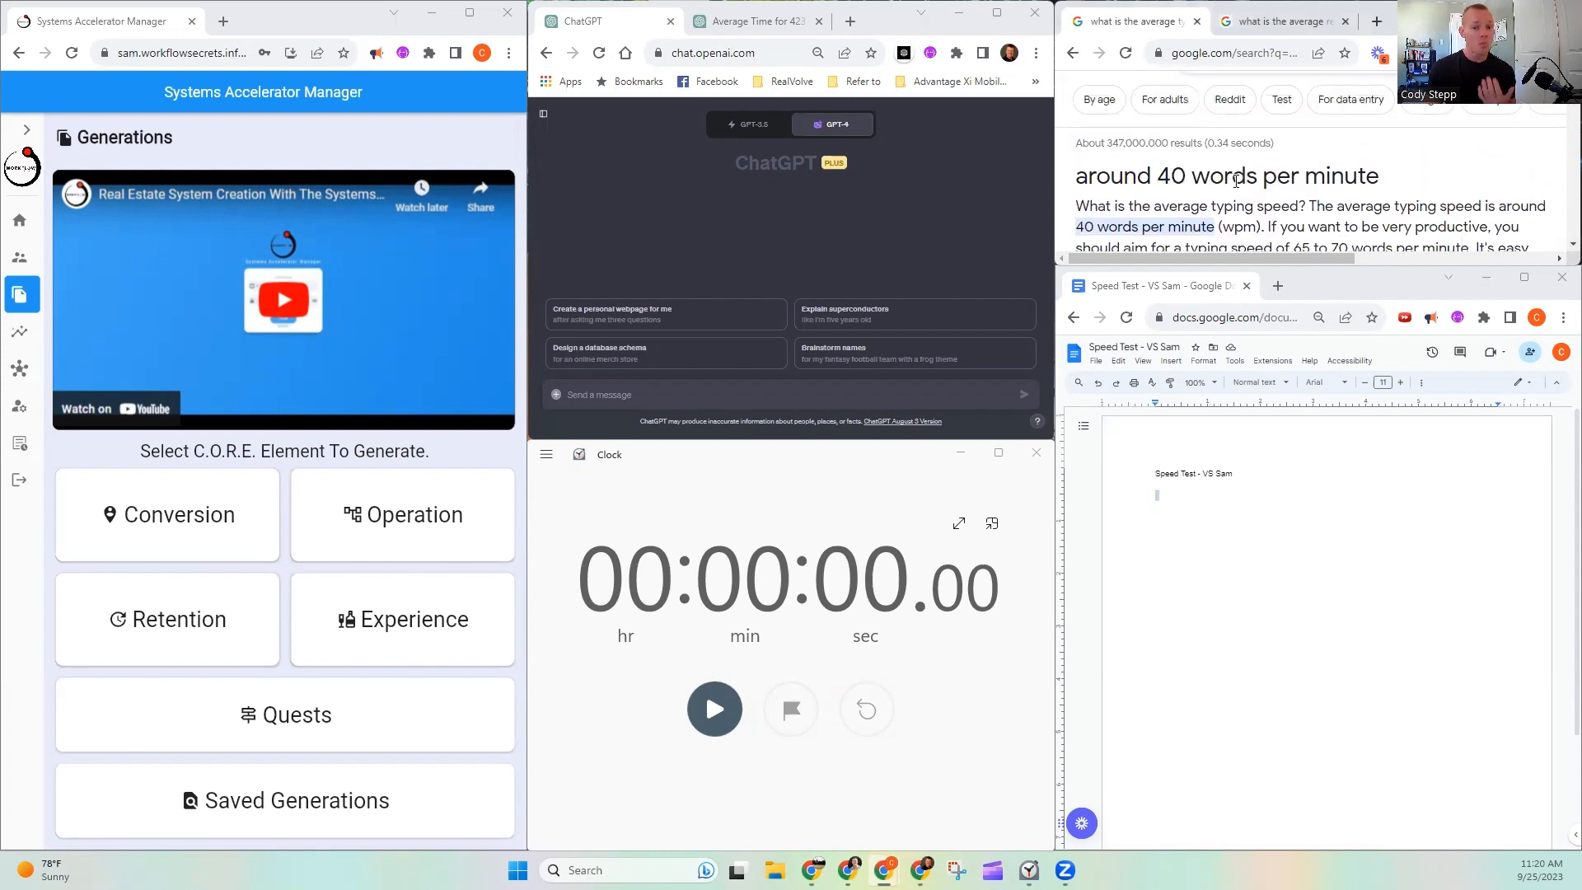
- Check the search result on average reading speed and return to the typing speed result
click(1280, 21)
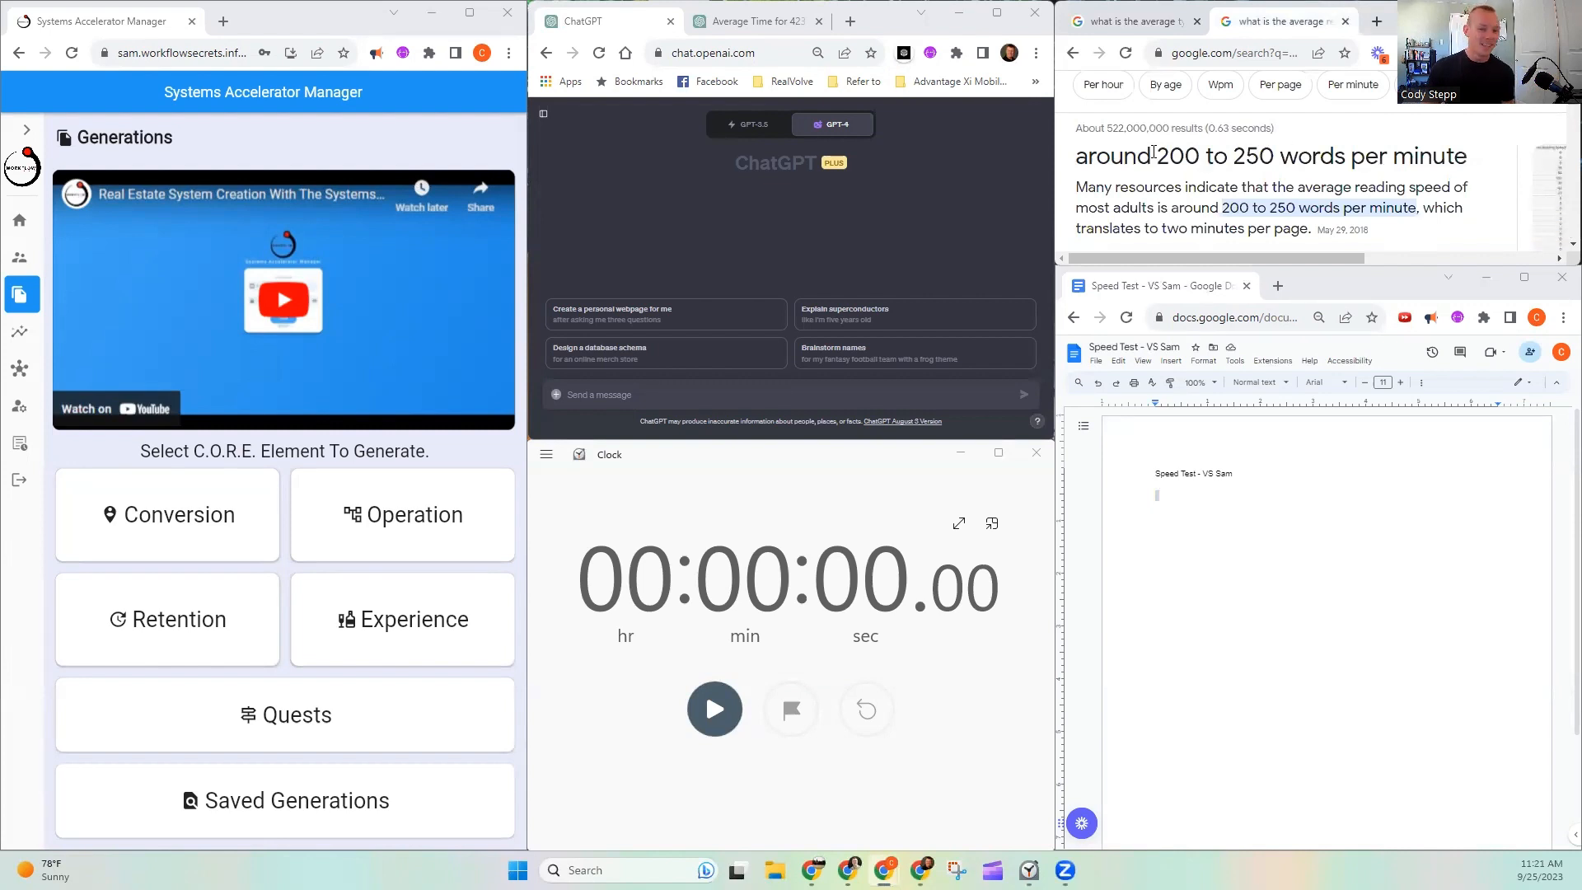
drag(1158, 154, 1280, 153)
click(1274, 181)
click(1128, 17)
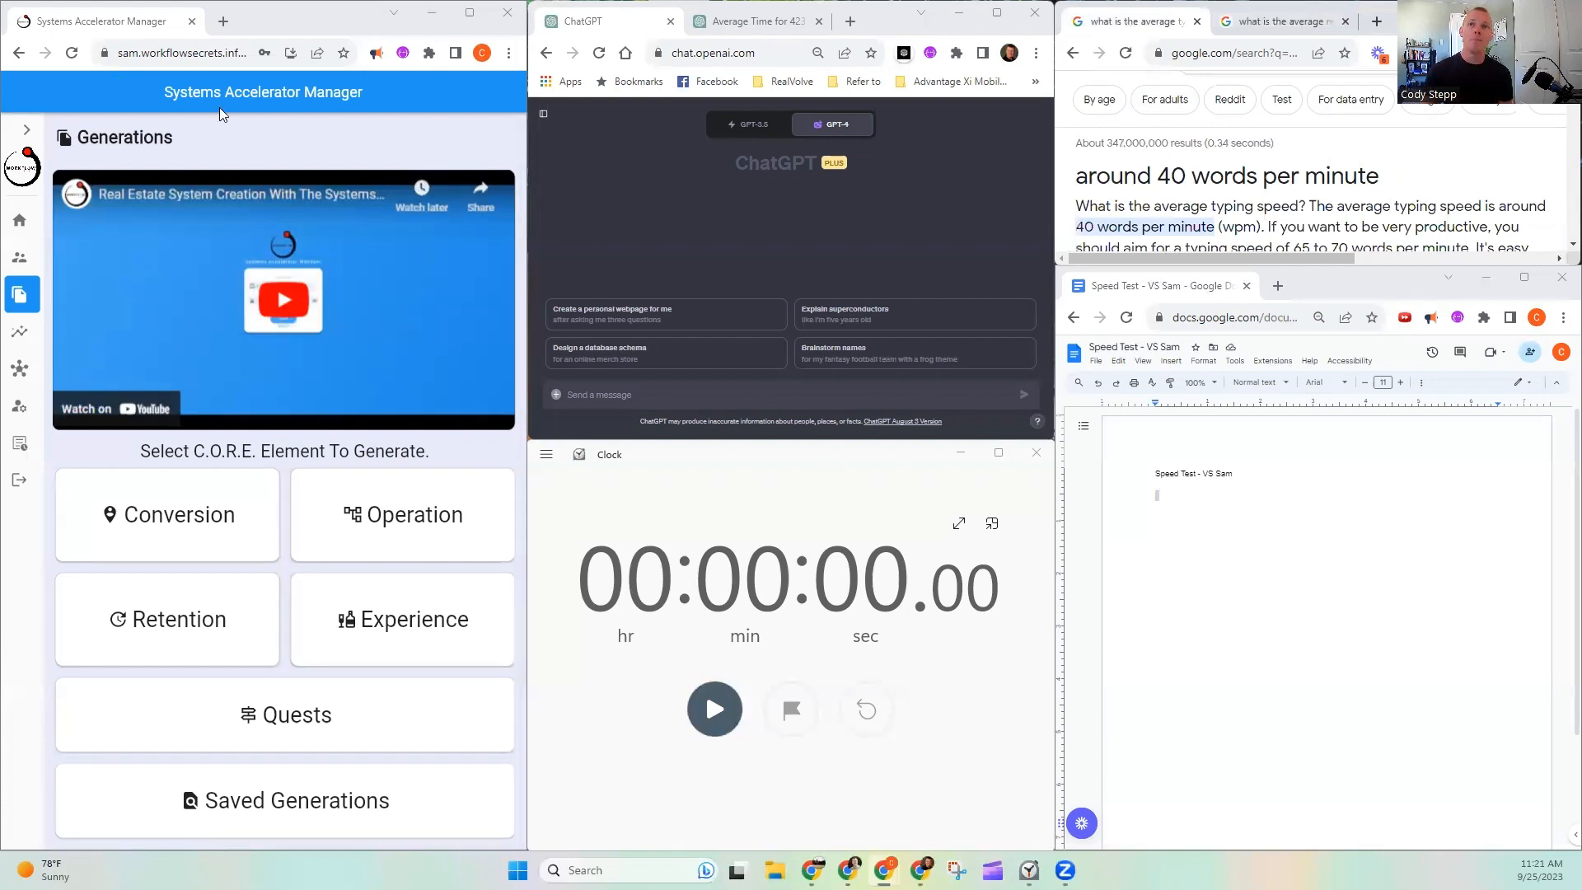
- Start the stopwatch and set up a new Conversion element as a Lead Magnet of the Guide type
click(719, 710)
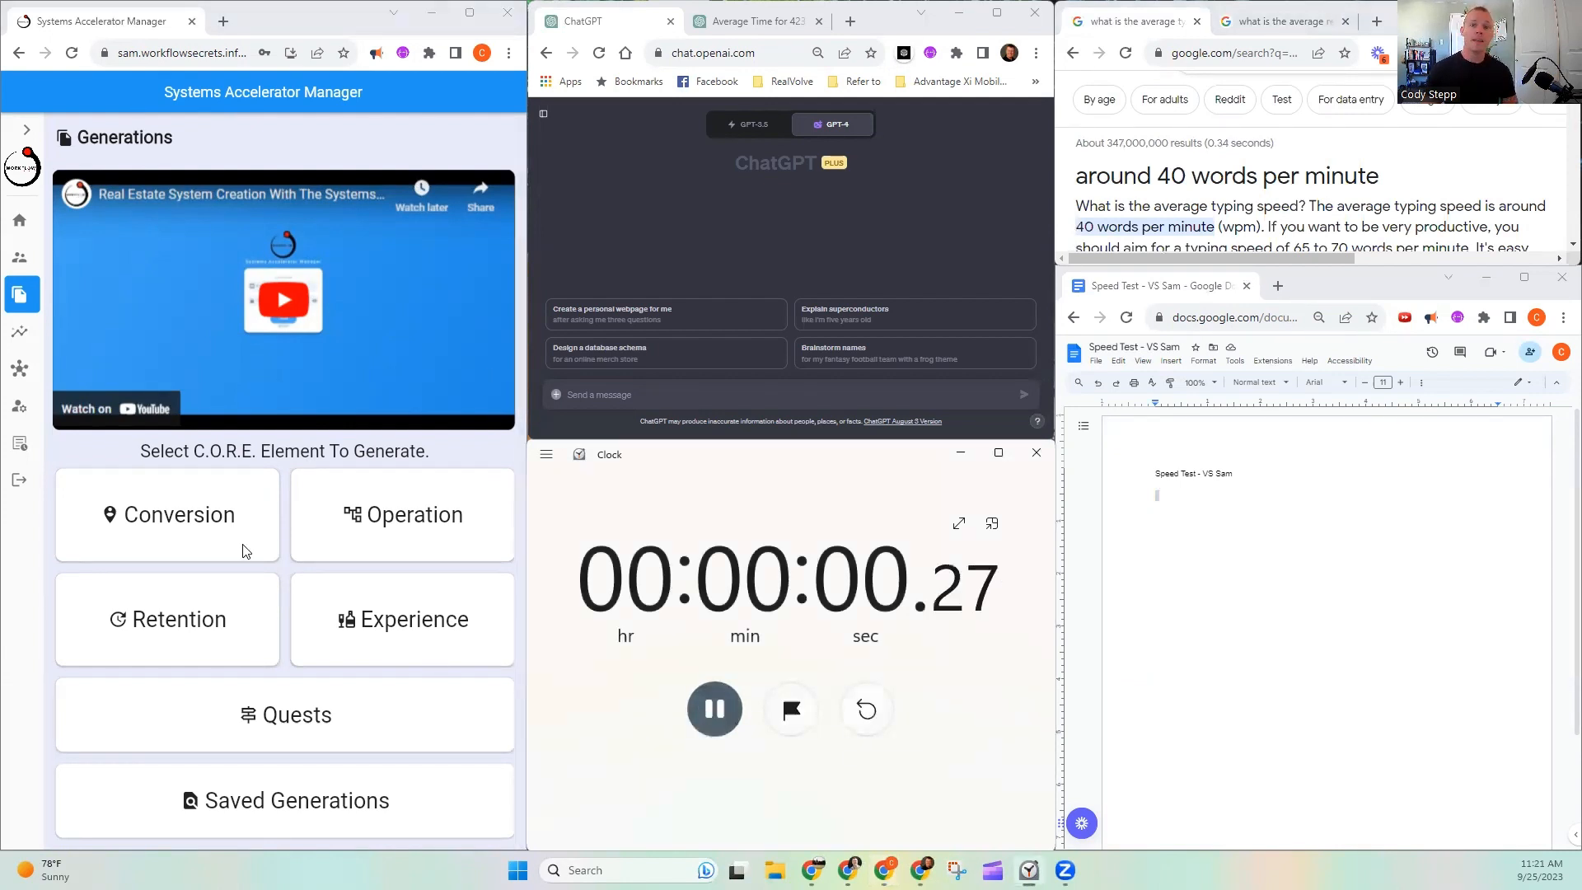
click(170, 513)
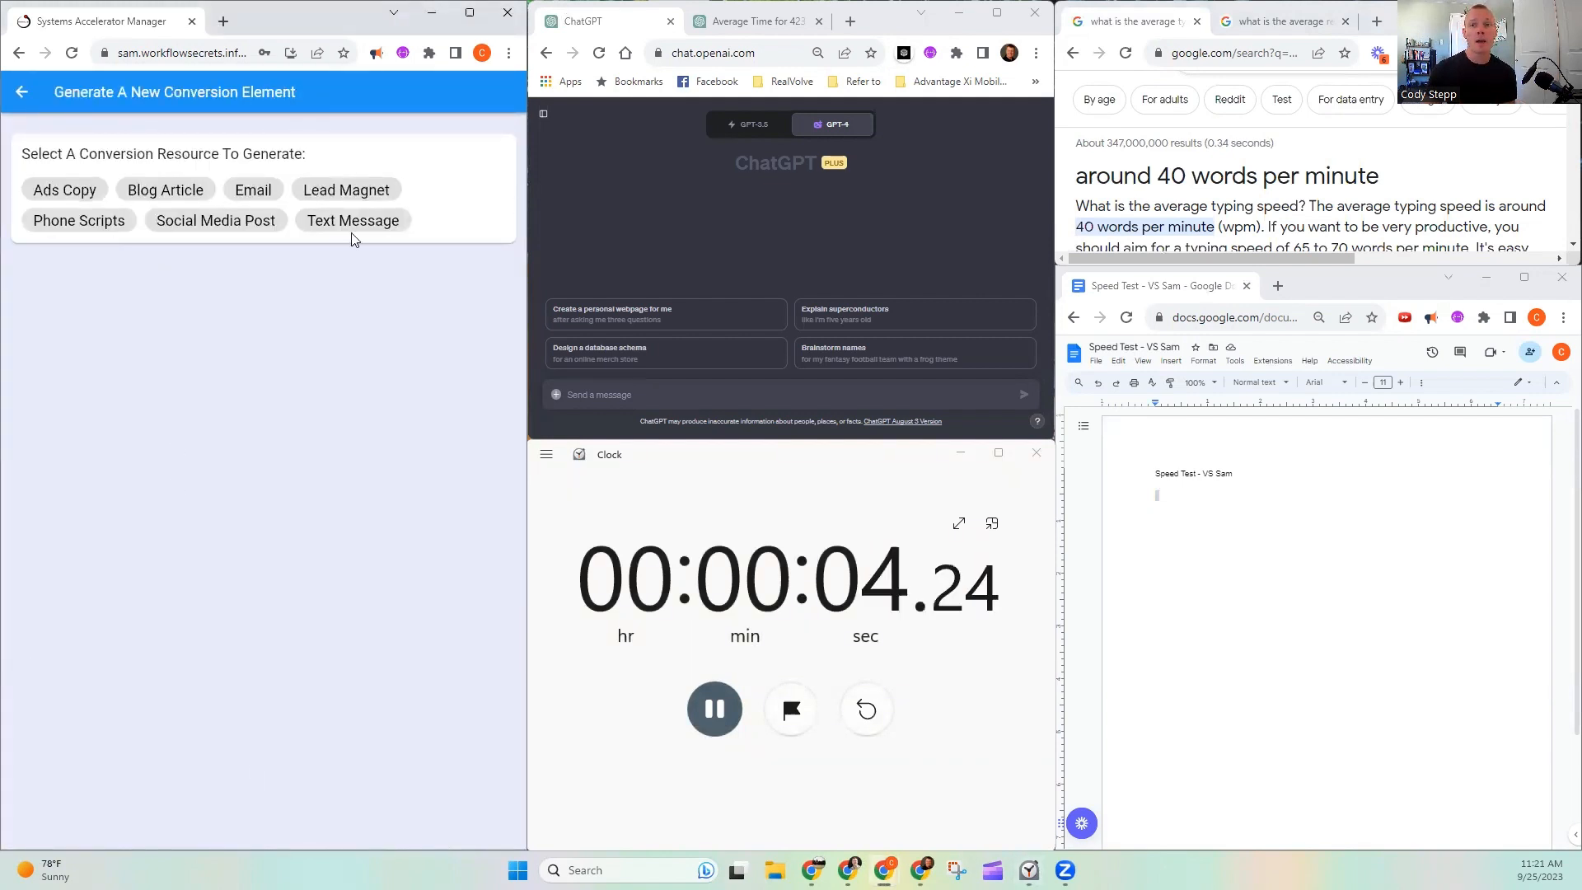
click(313, 193)
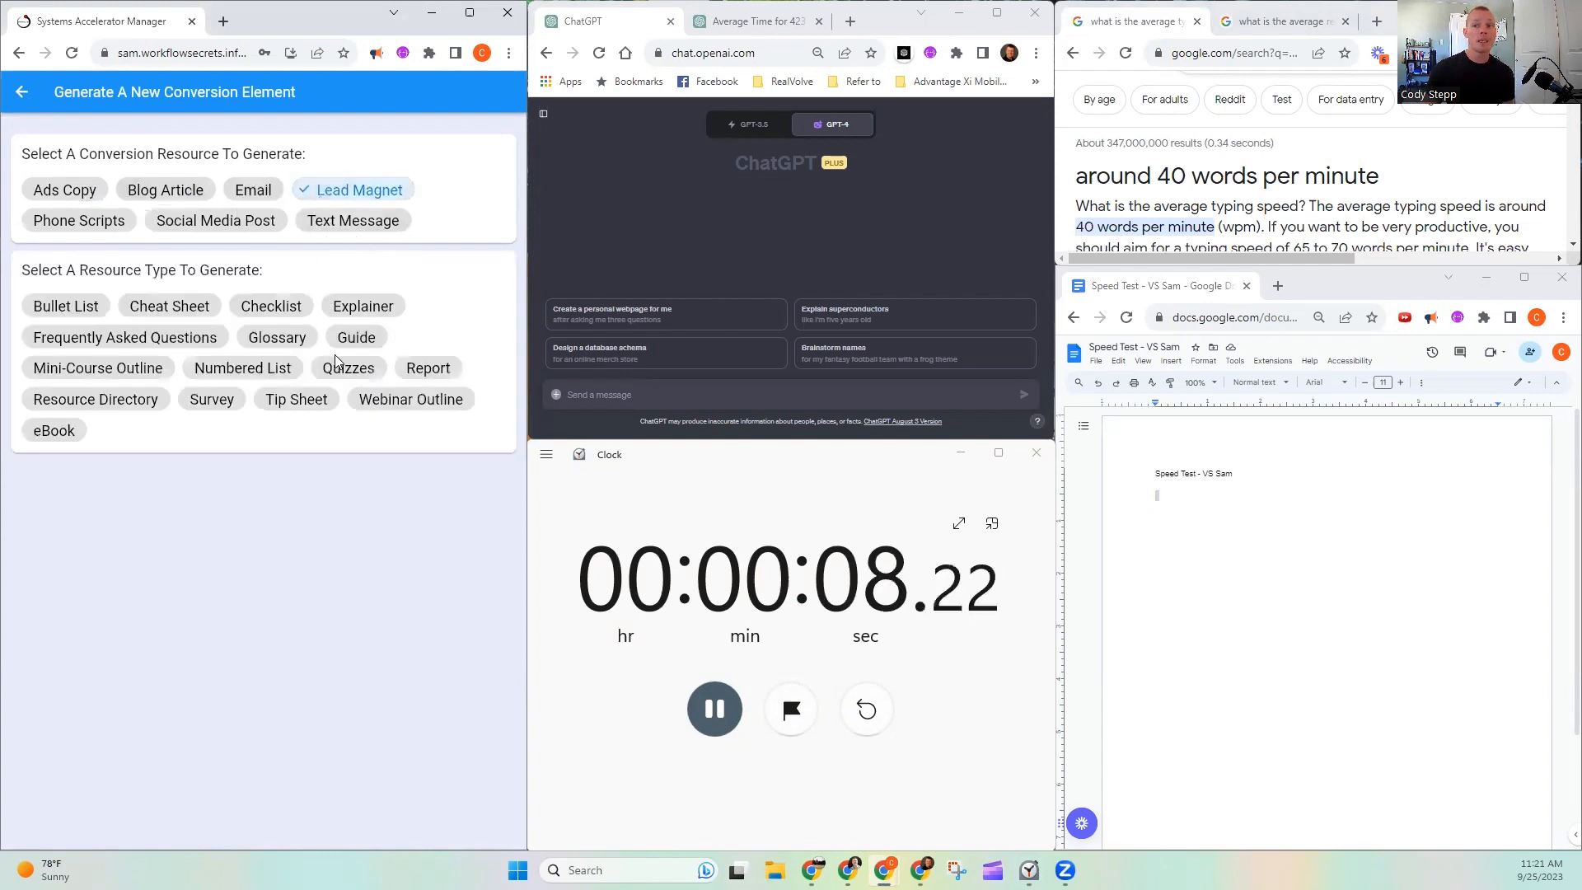
click(368, 340)
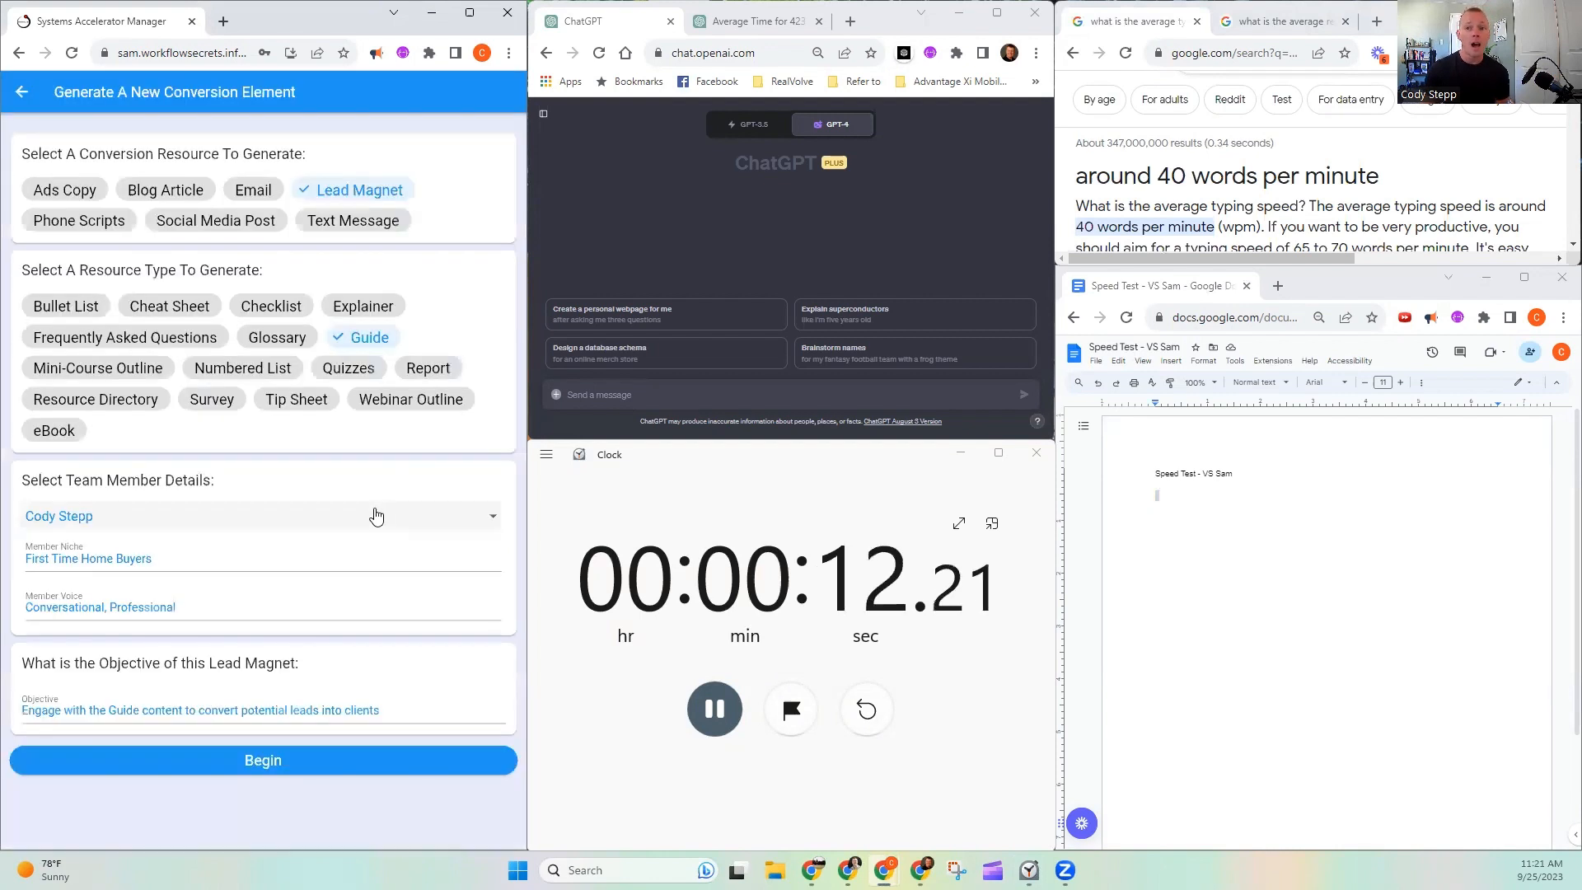
- Choose the First Time Home Buyers niche, set the member voice to "Conversational, Professional, Fun, and Uplifting", and begin the generation
click(341, 548)
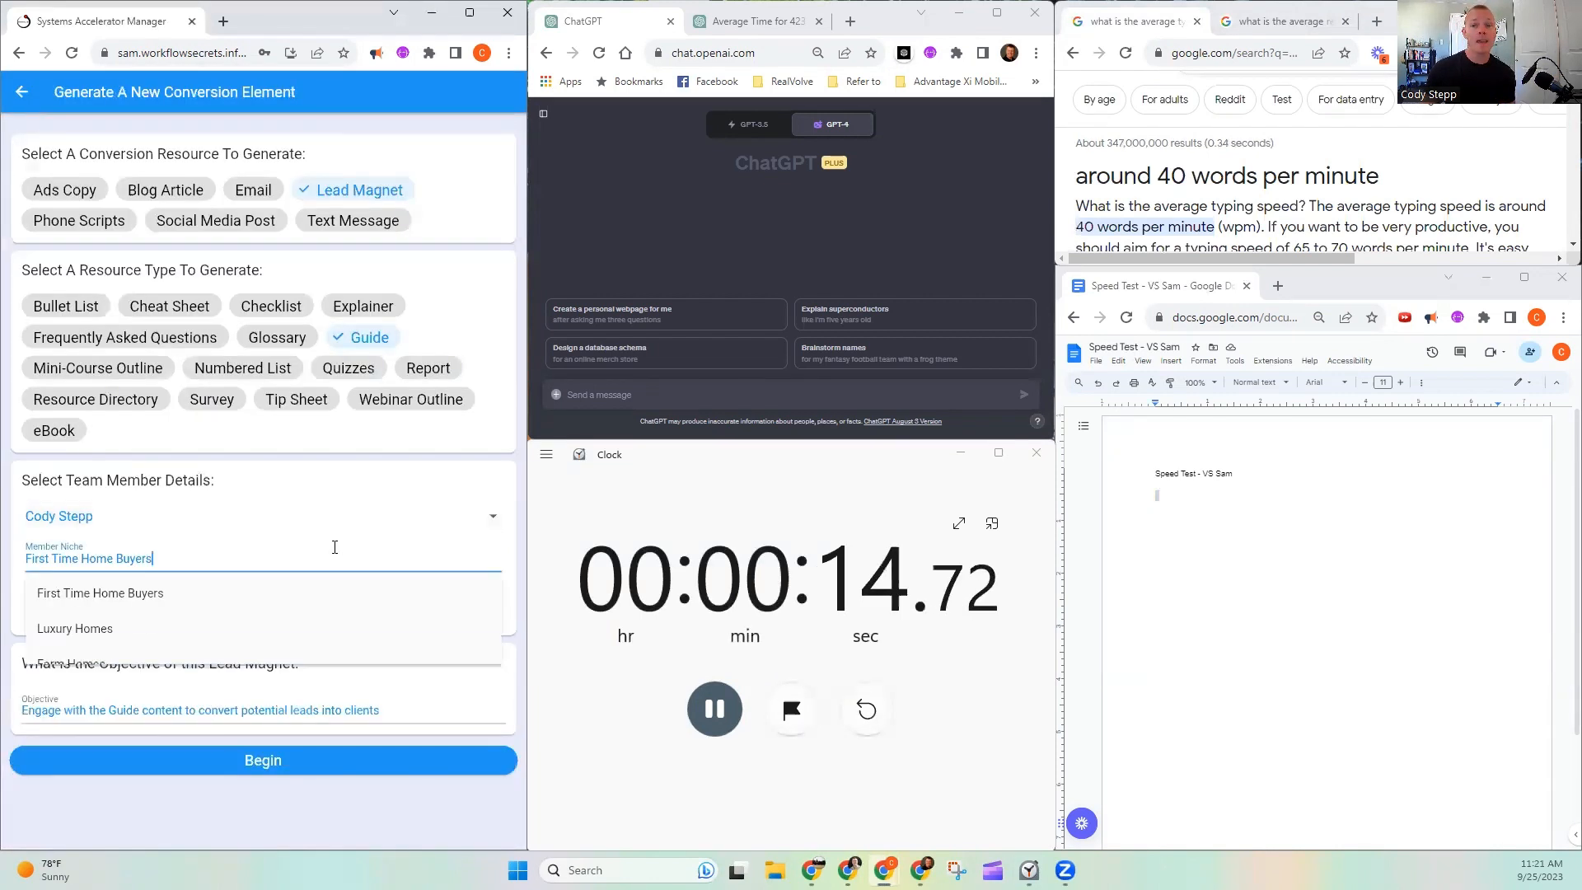
click(257, 590)
click(243, 608)
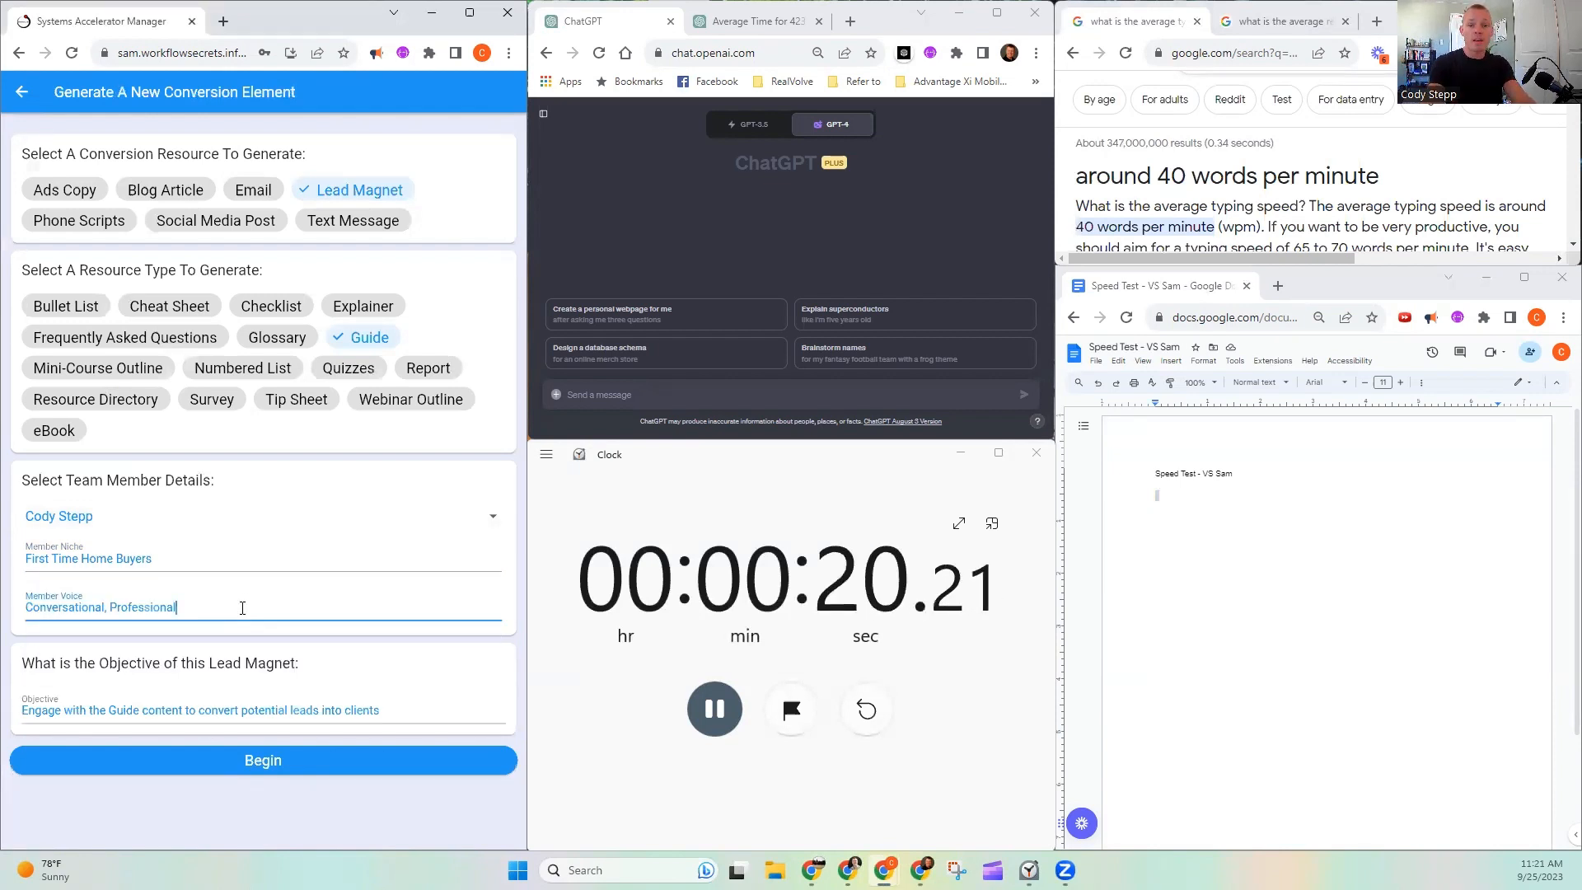
text(, Fun)
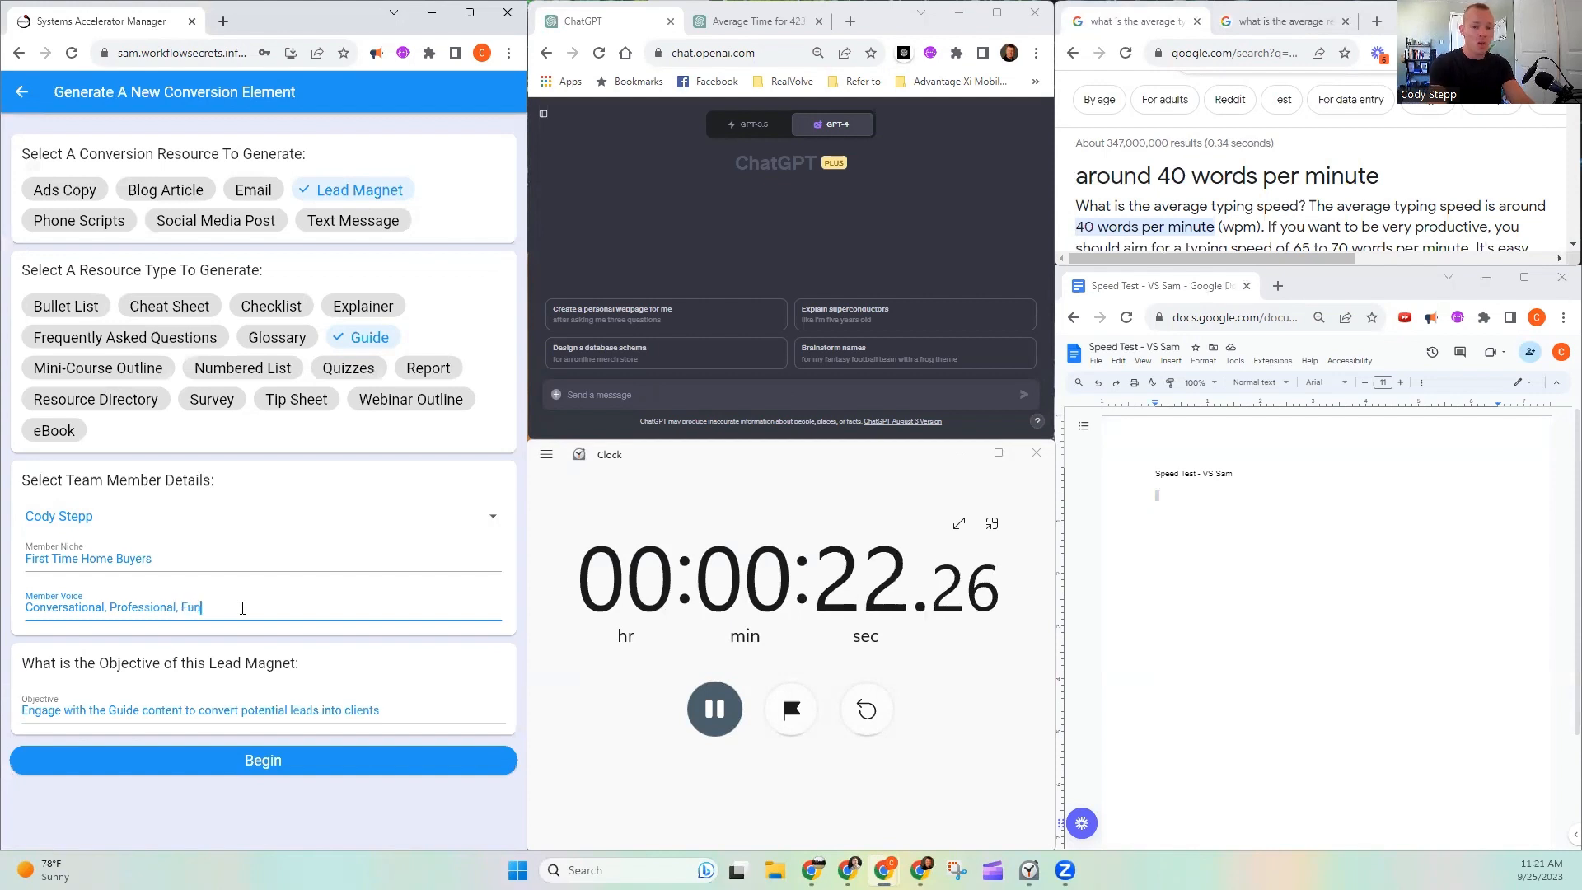
text(, and Uplifting)
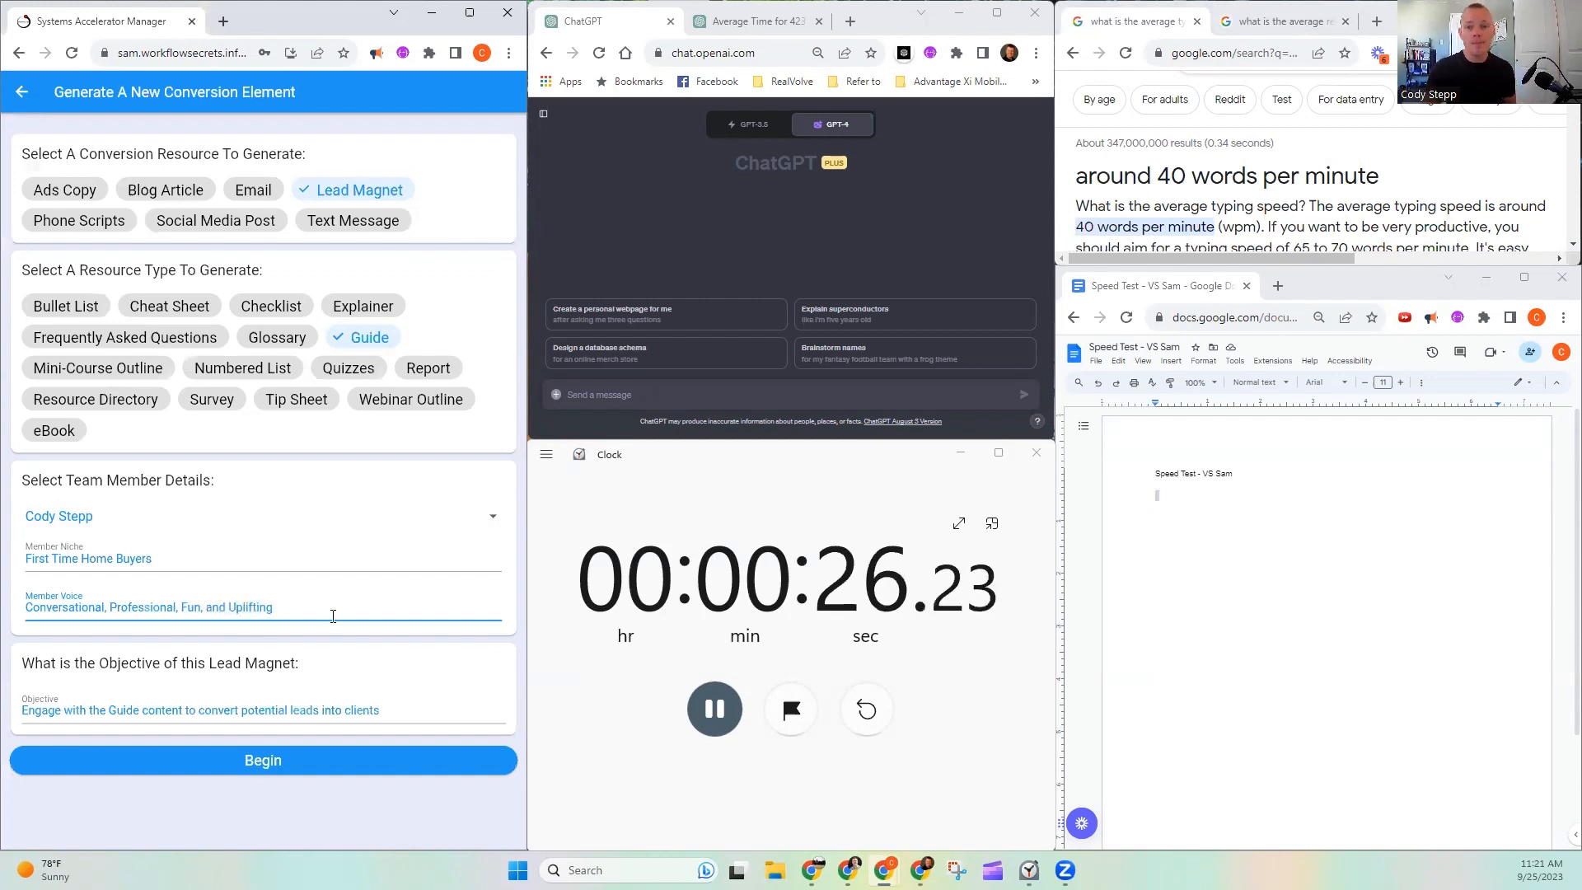
click(293, 706)
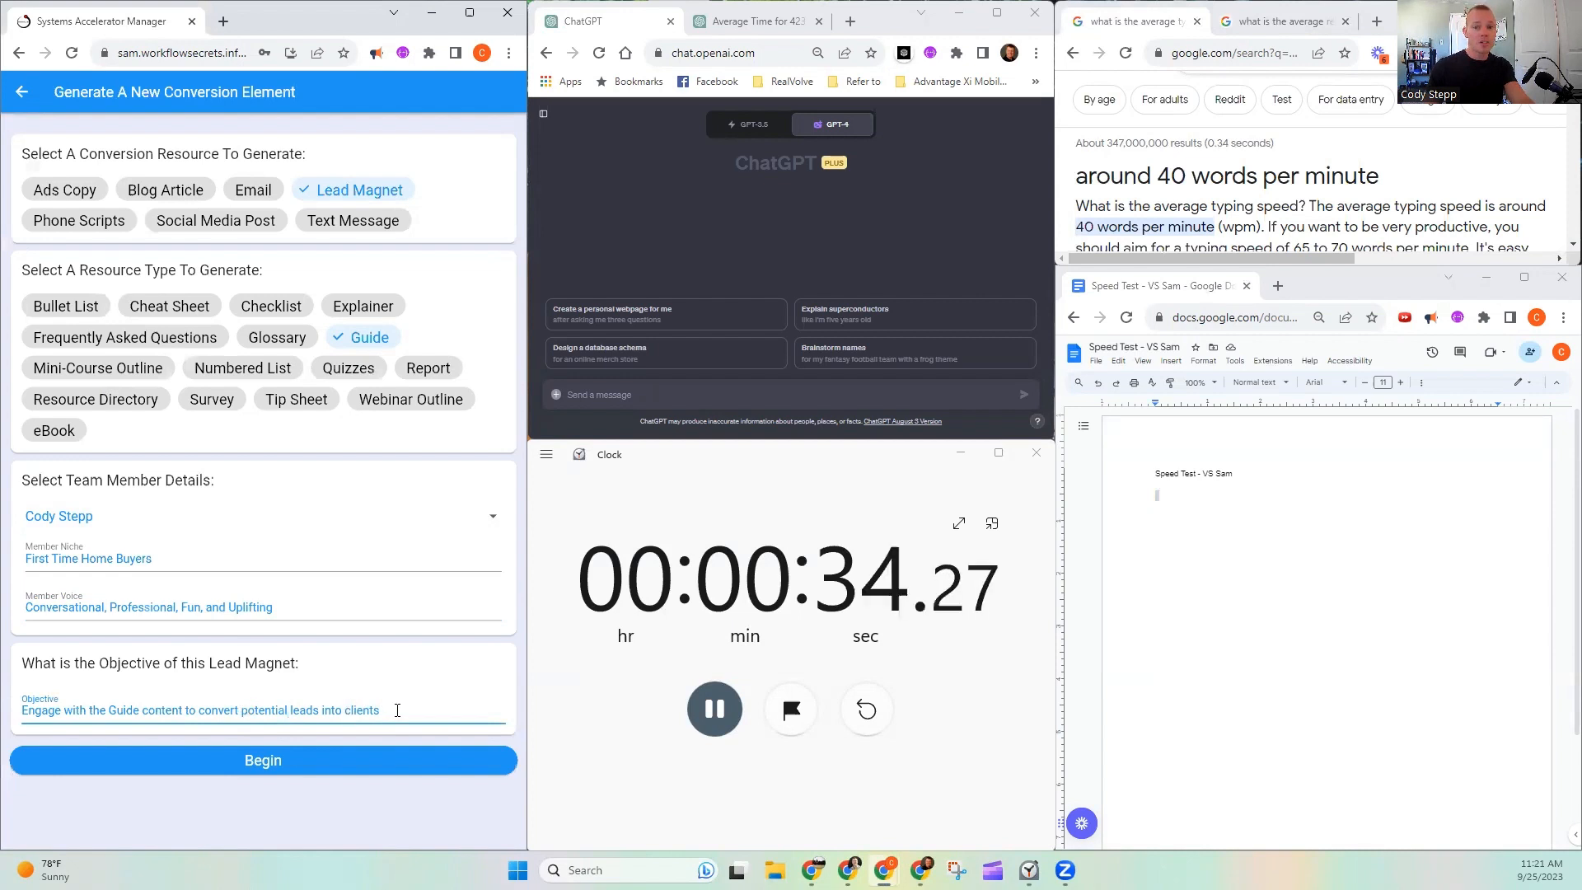
click(364, 759)
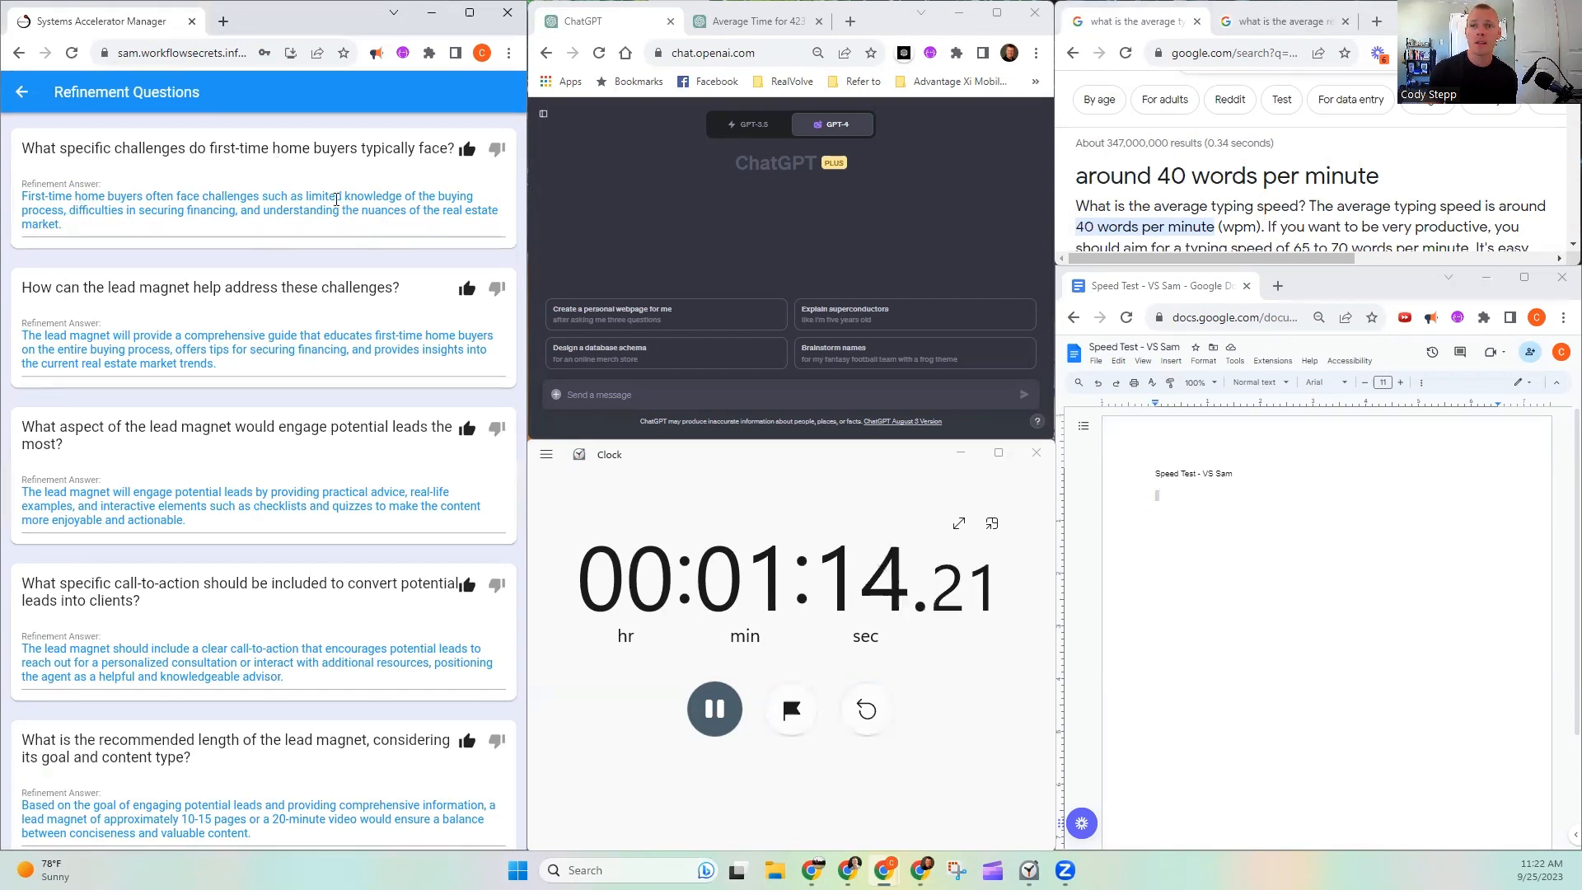
- Review the suggested answers to the refinement questions and continue with them to generate the guide
drag(309, 197, 396, 197)
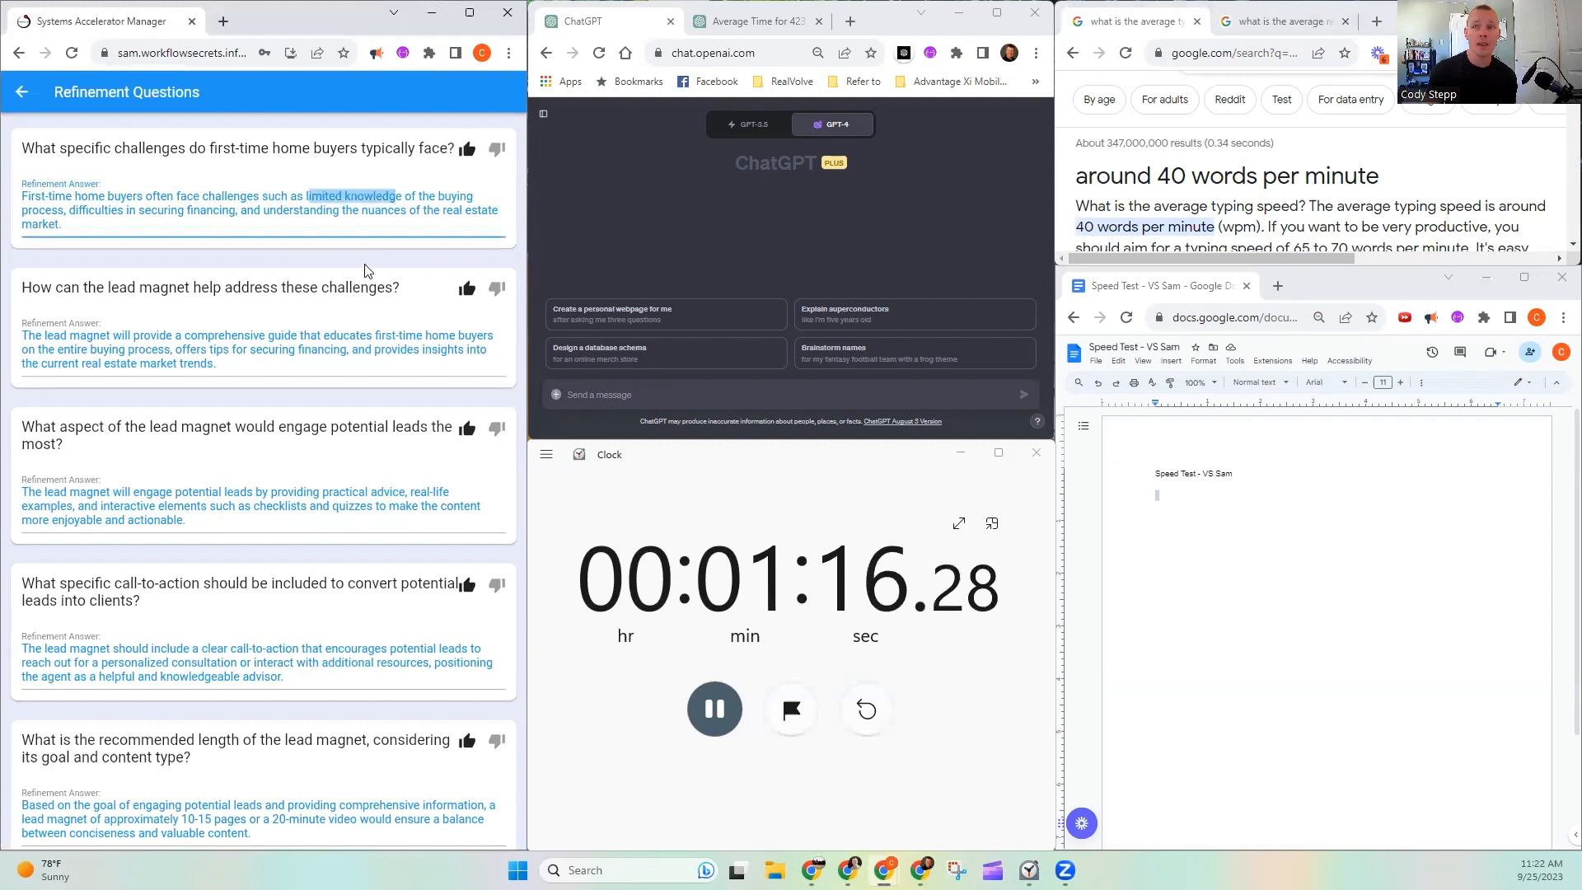
scroll(352, 298, down, 1)
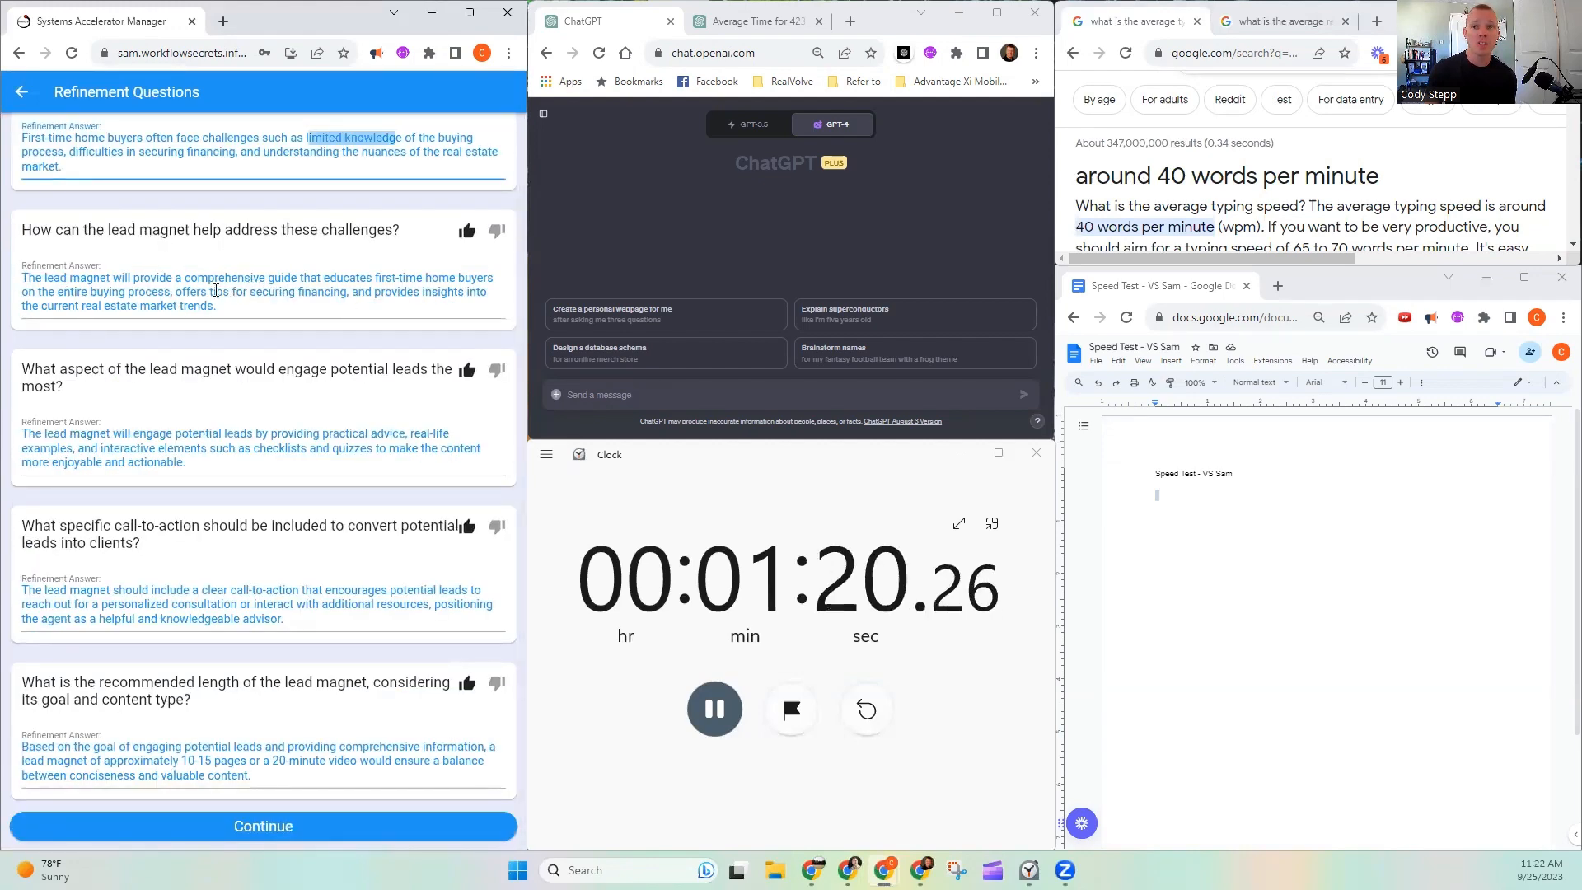
drag(194, 282, 303, 281)
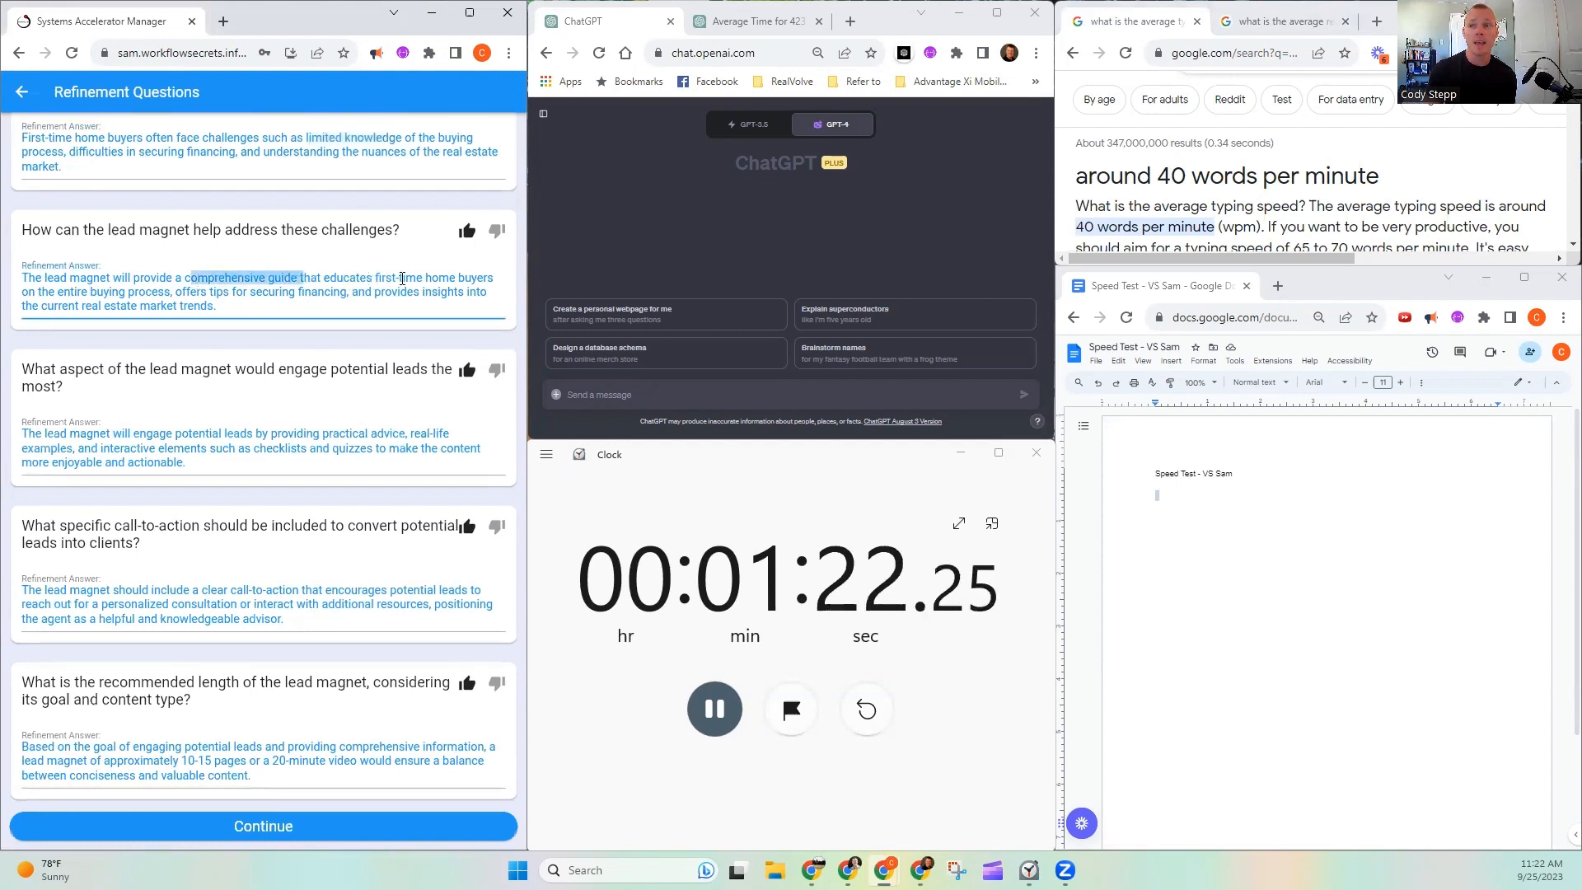
drag(96, 291, 226, 291)
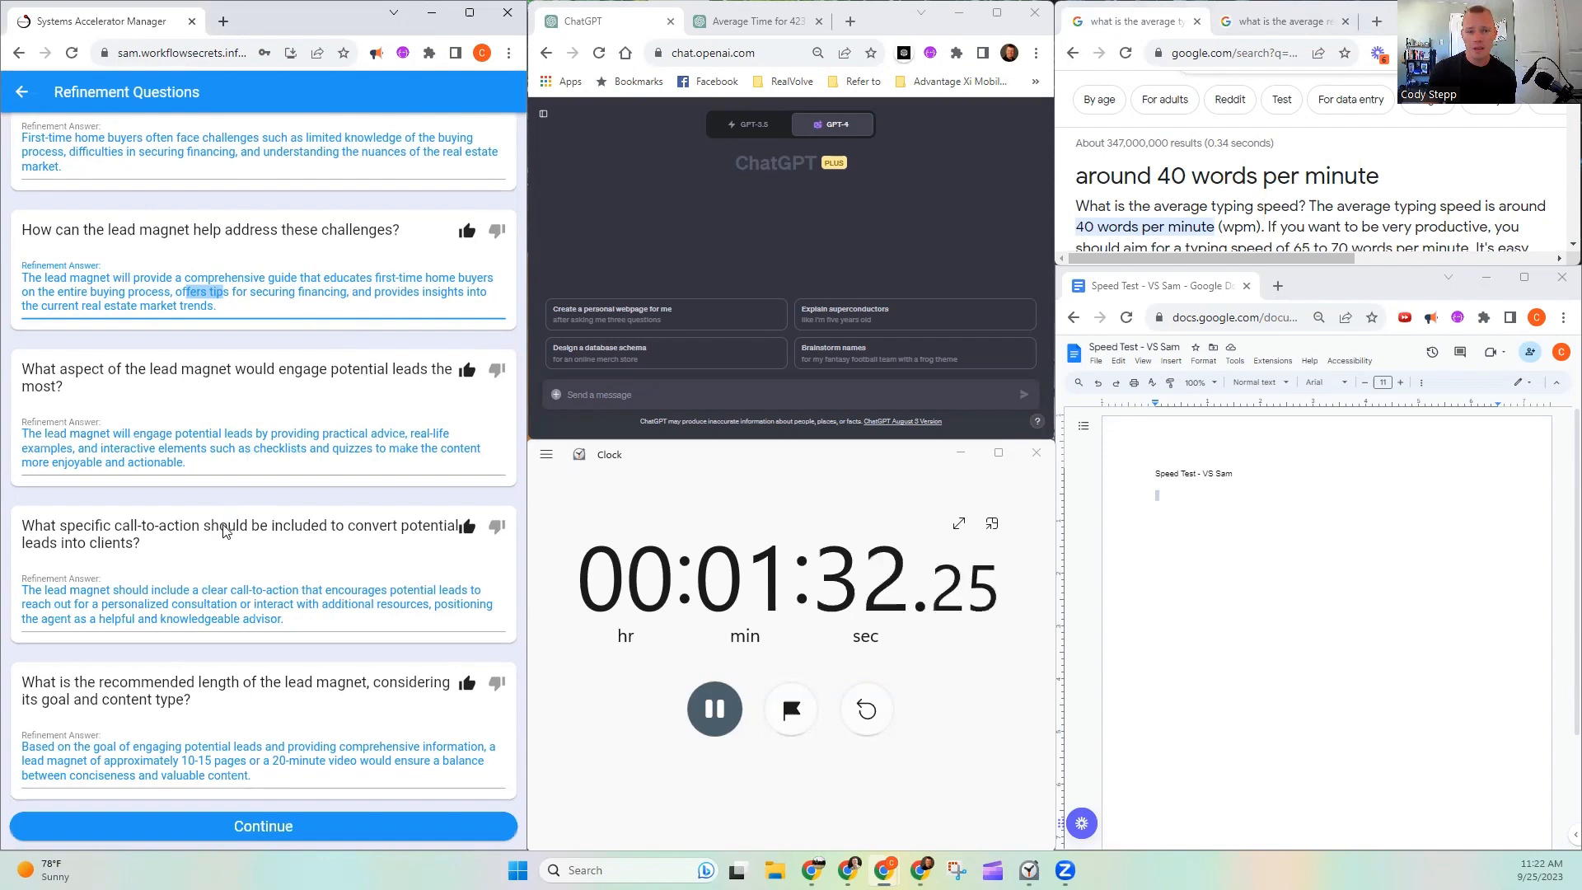
drag(232, 592, 302, 593)
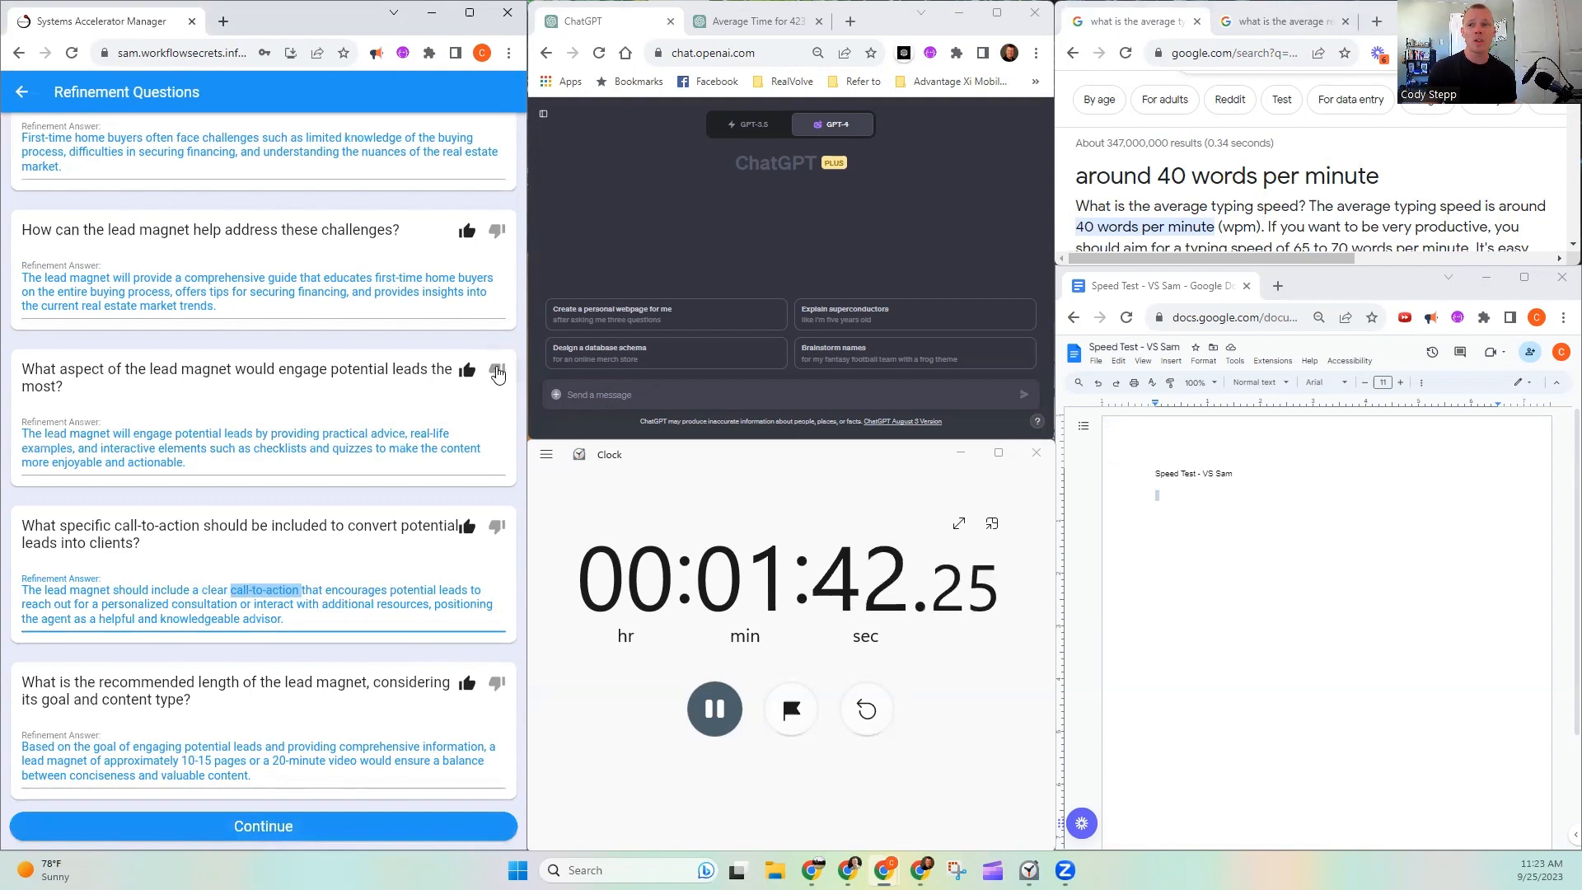
scroll(487, 390, up, 1)
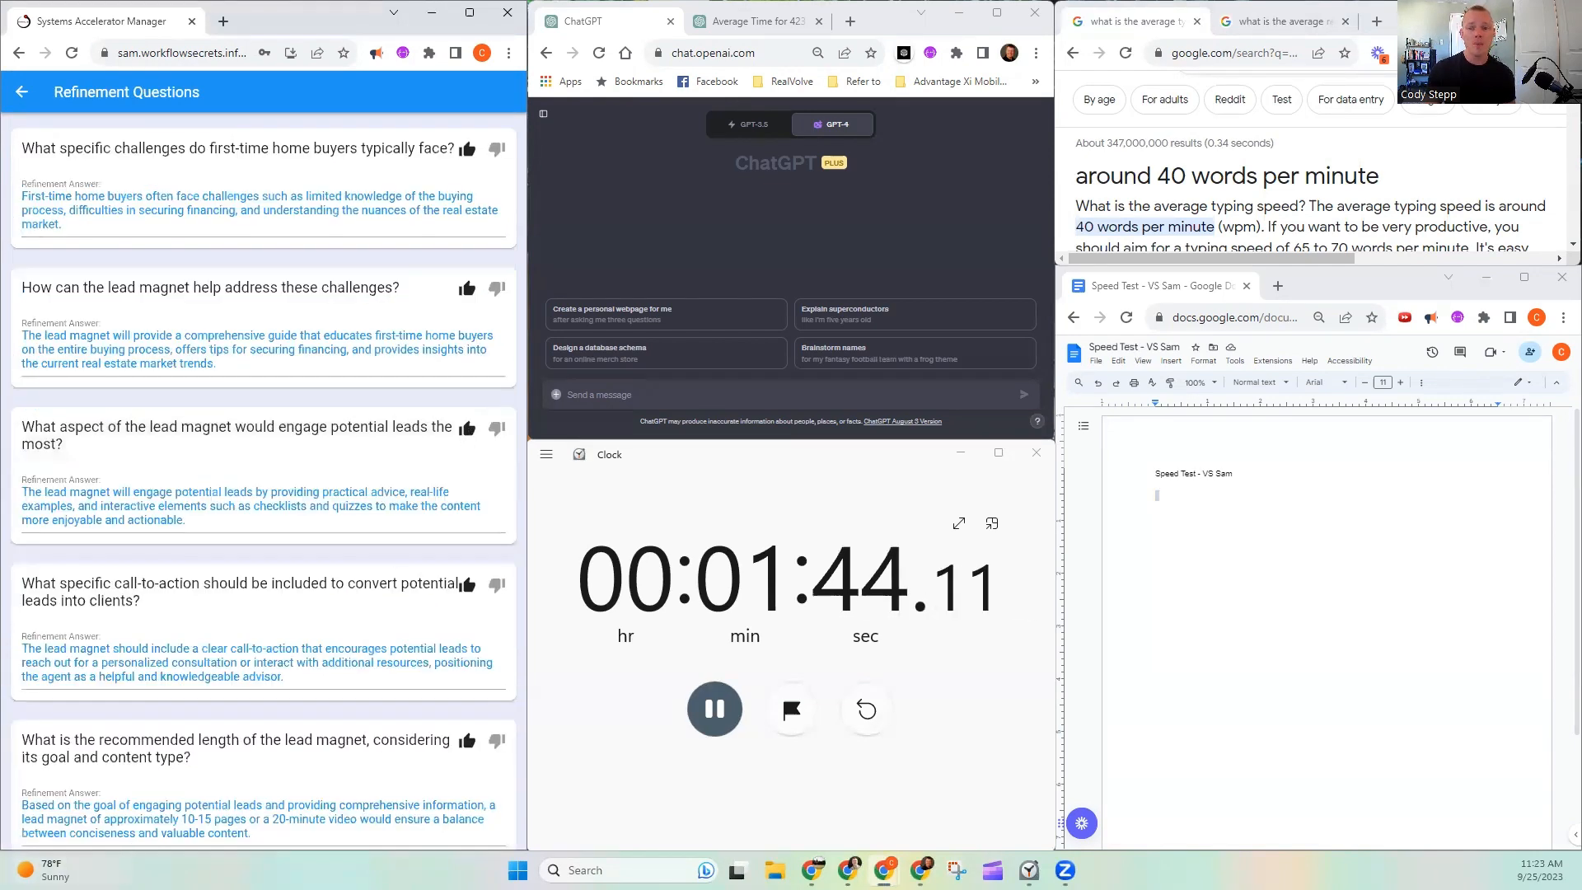
scroll(396, 559, down, 1)
click(326, 824)
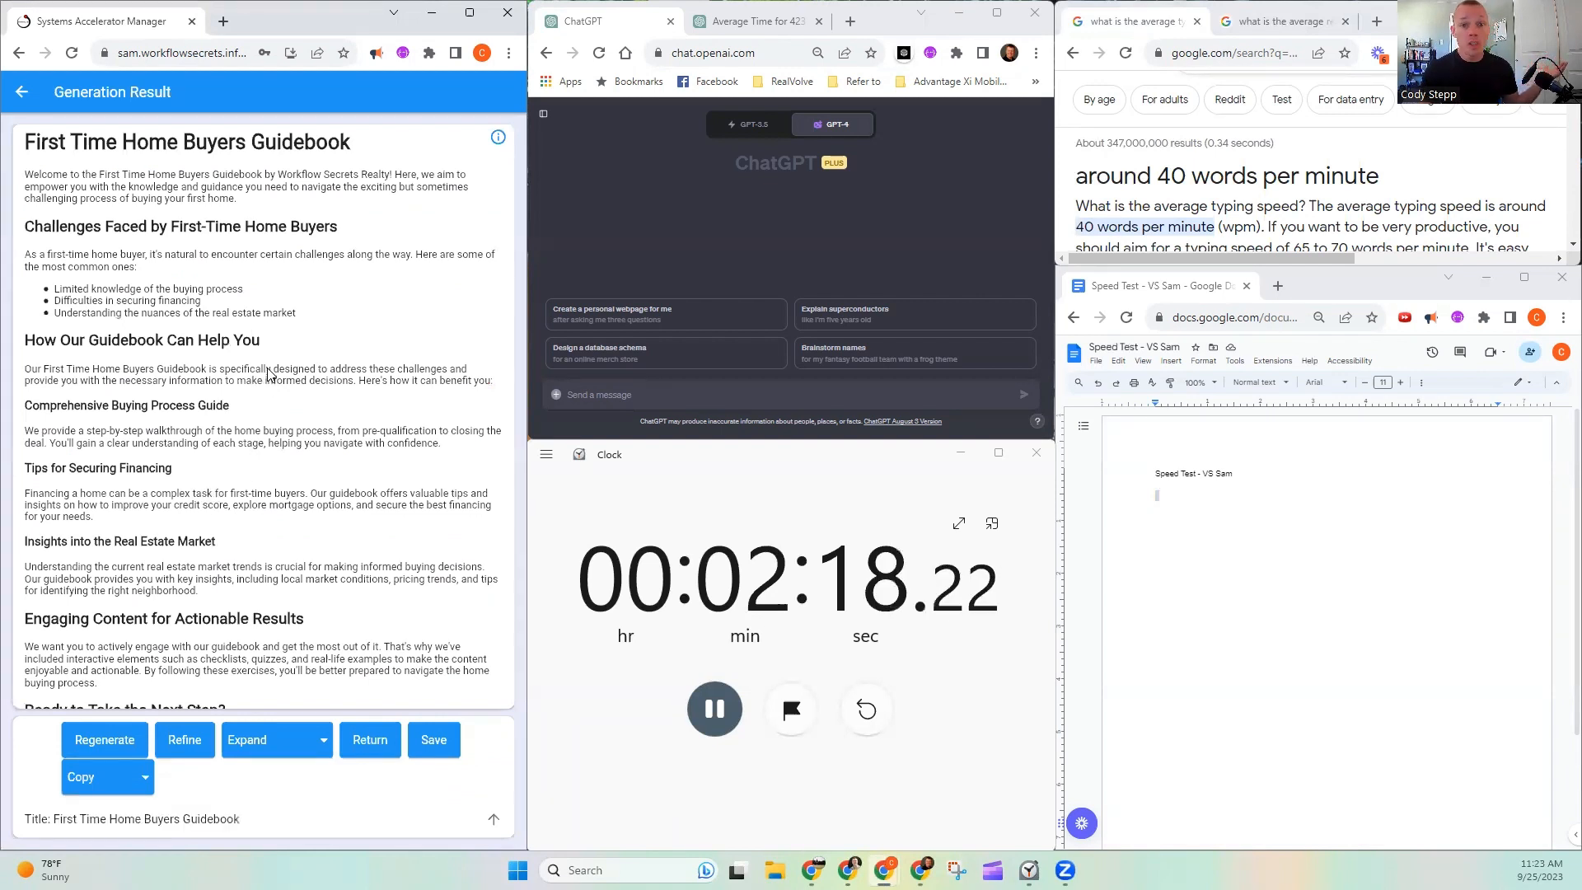
- Look through the generated First Time Home Buyers Guidebook and expand all of its content
scroll(268, 317, down, 2)
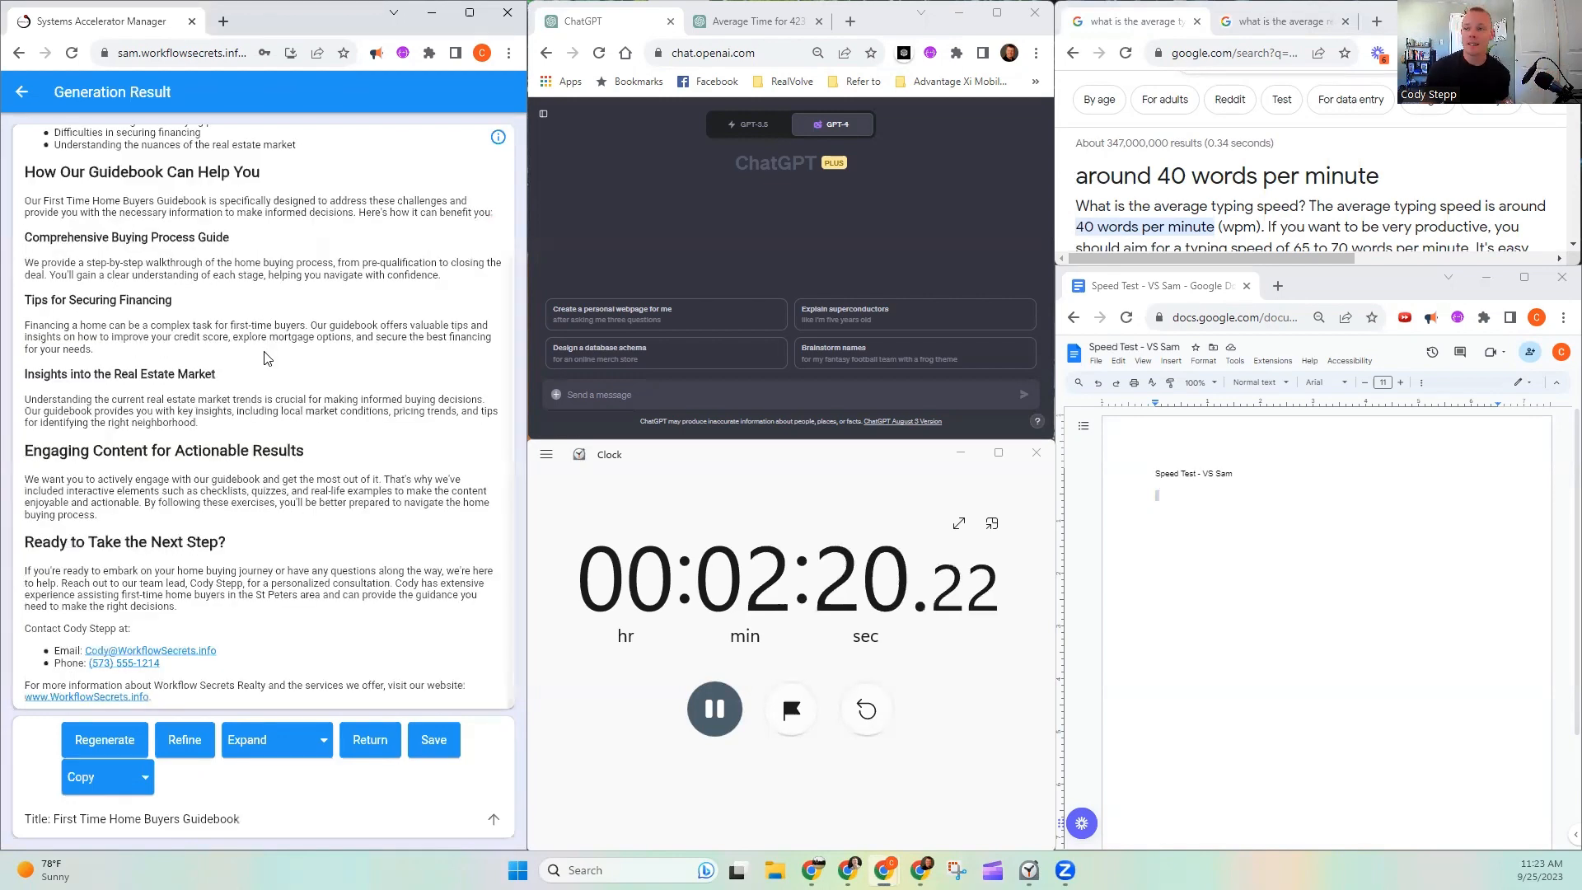
scroll(267, 337, up, 2)
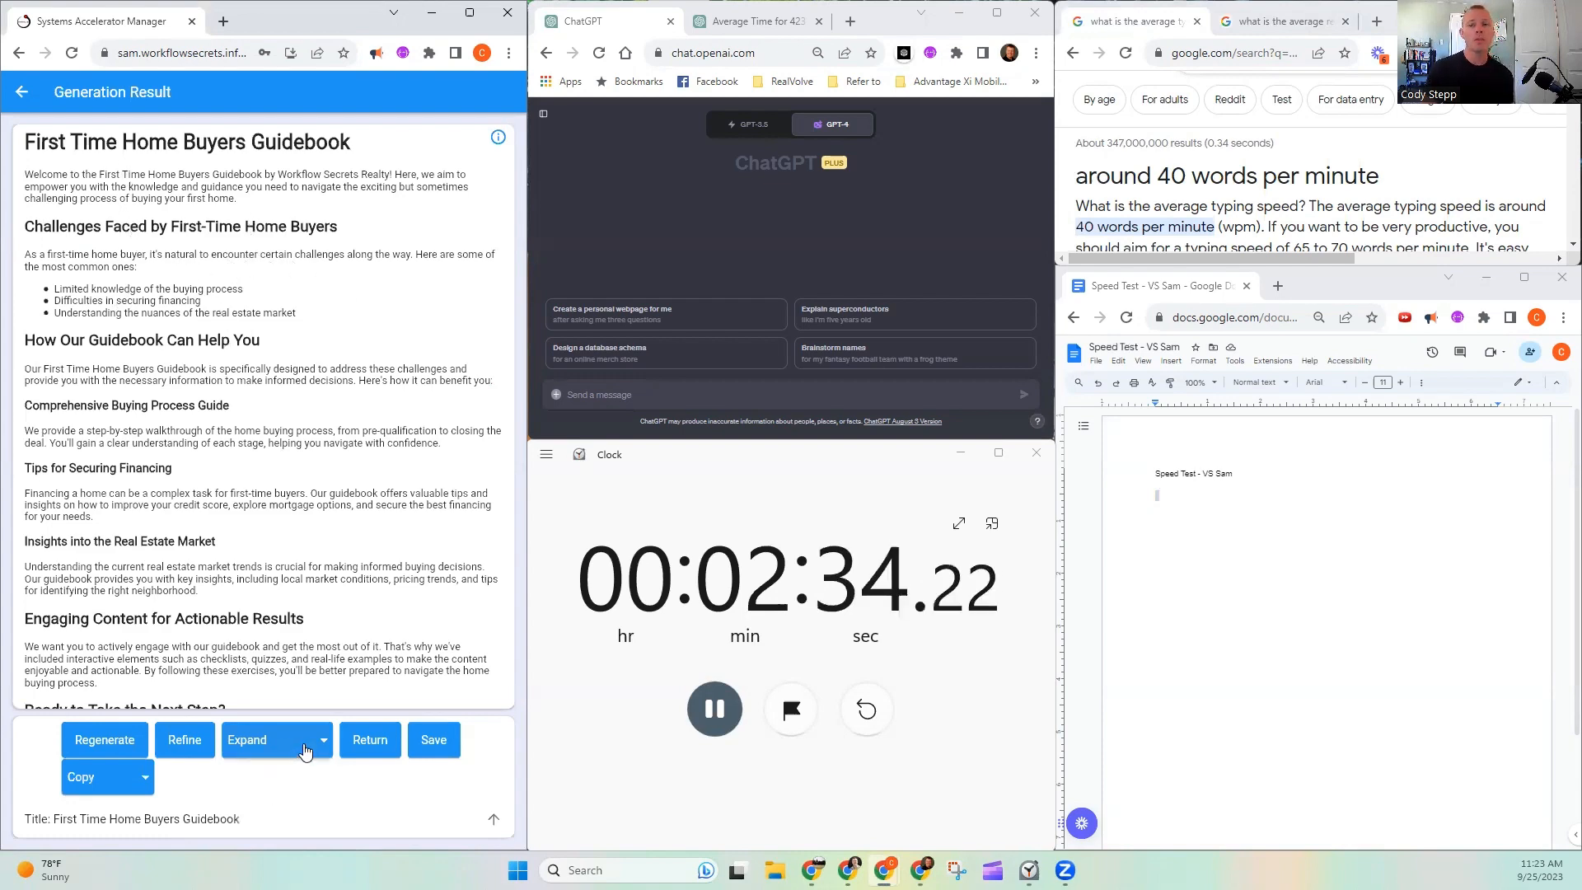
scroll(264, 373, down, 3)
scroll(257, 380, up, 3)
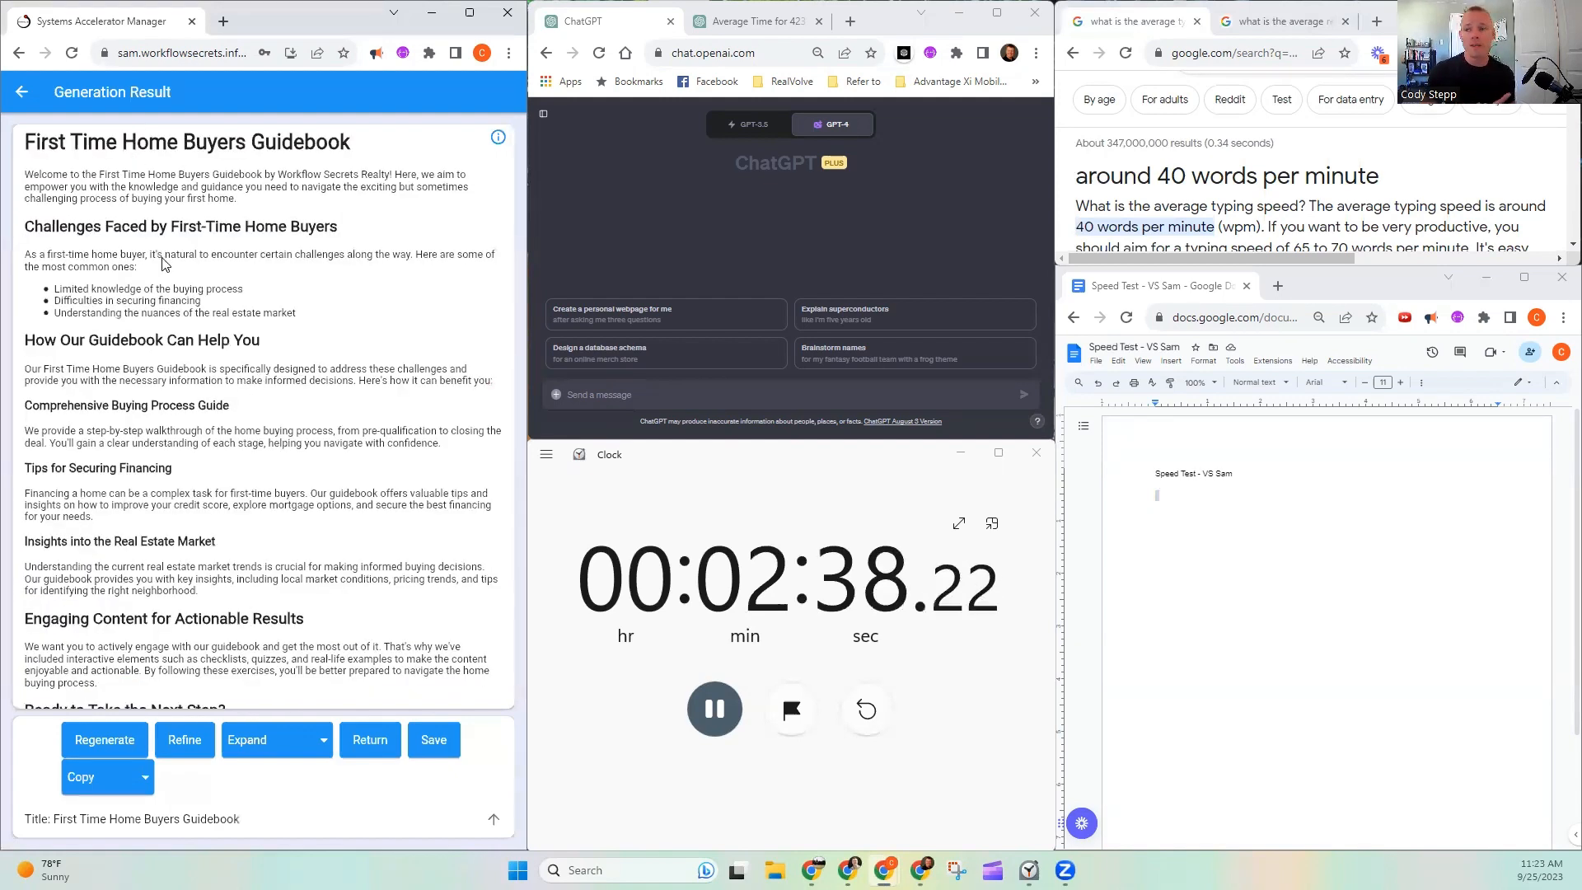
click(284, 752)
click(277, 755)
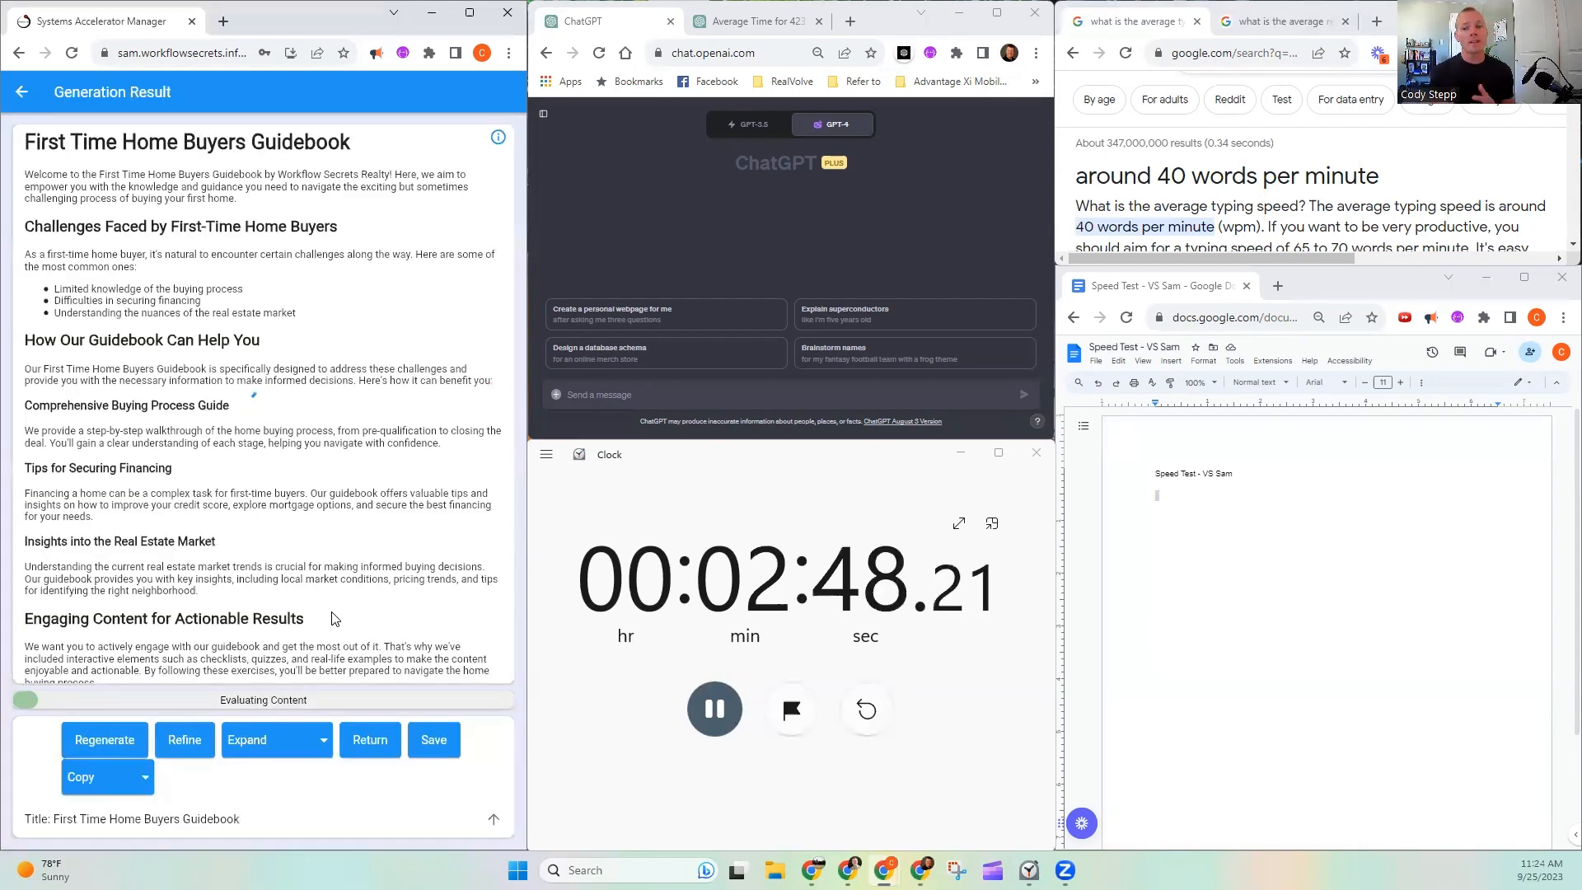
click(276, 745)
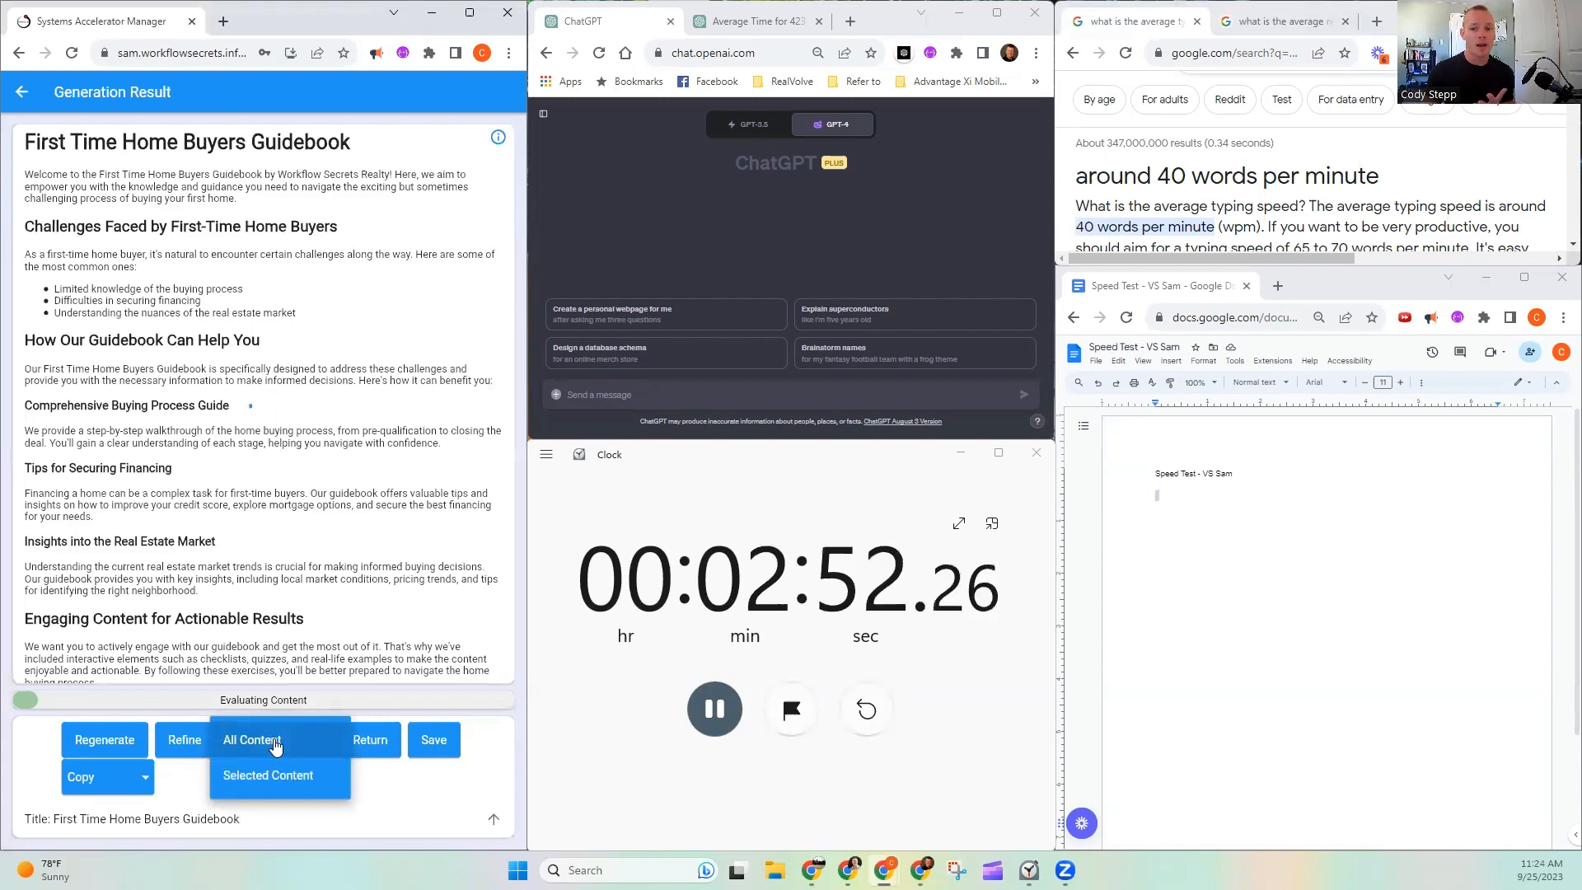
click(408, 516)
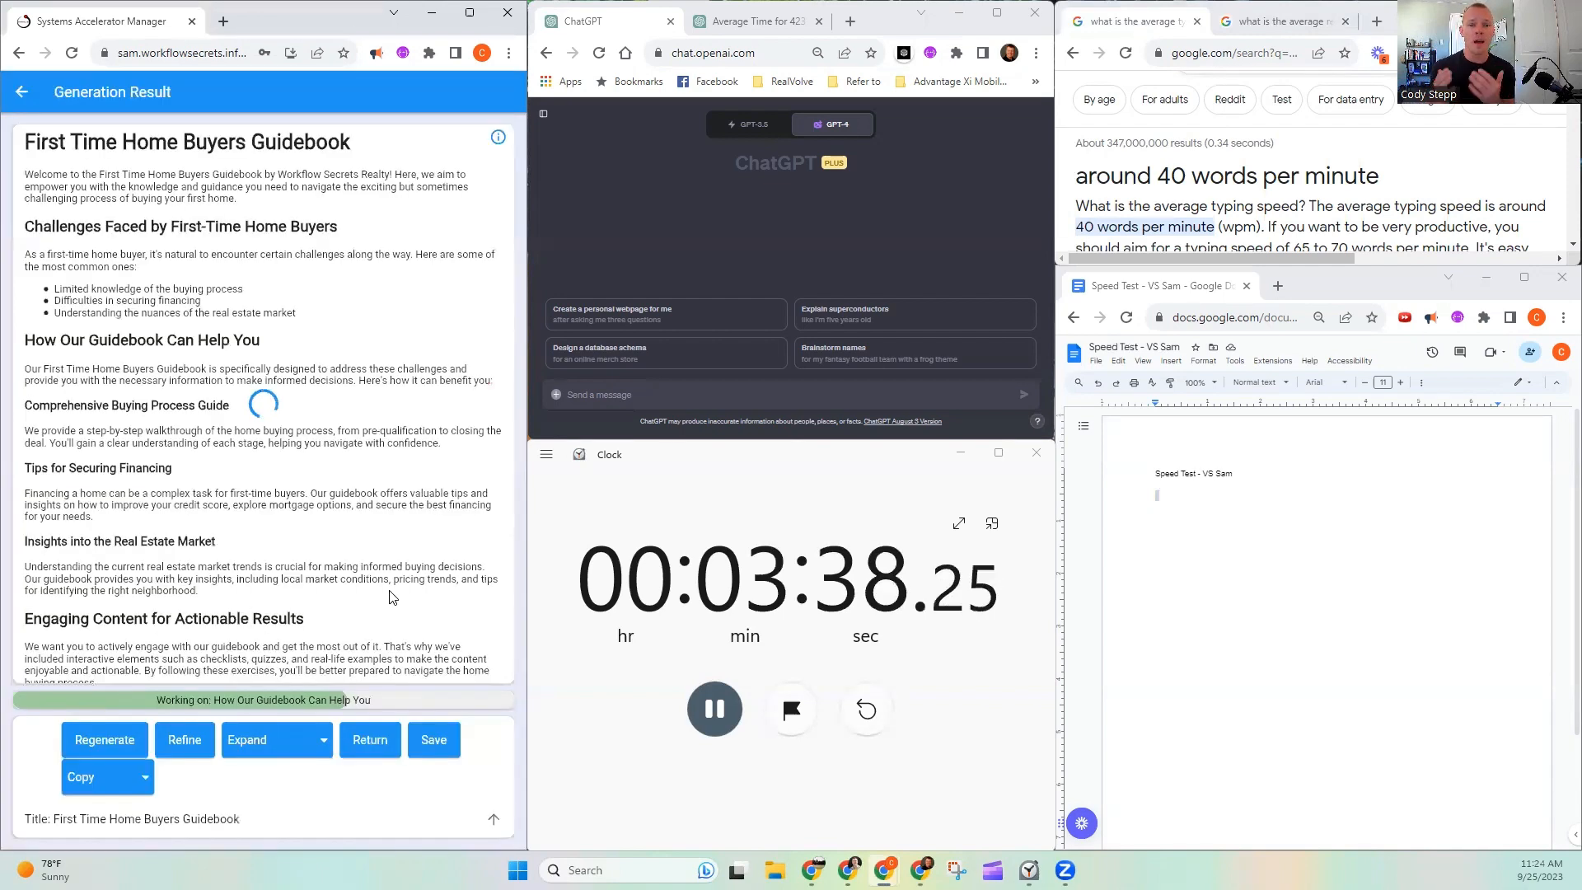
- Check the guidebook's word count and look at the average reading and typing speed results for comparison
mouse_move(503, 140)
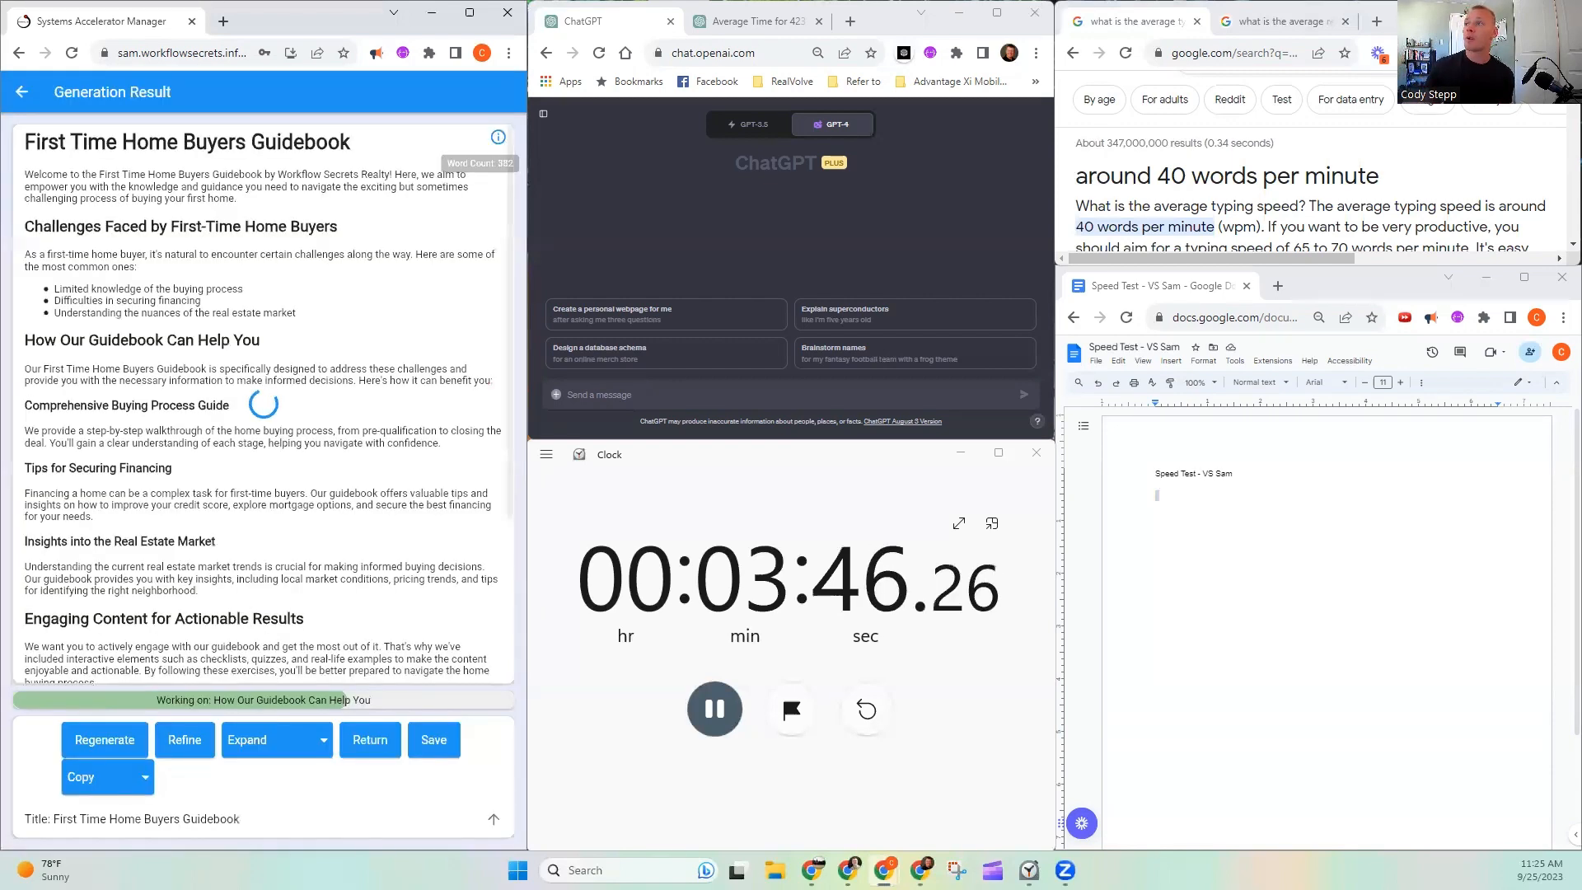
click(1300, 23)
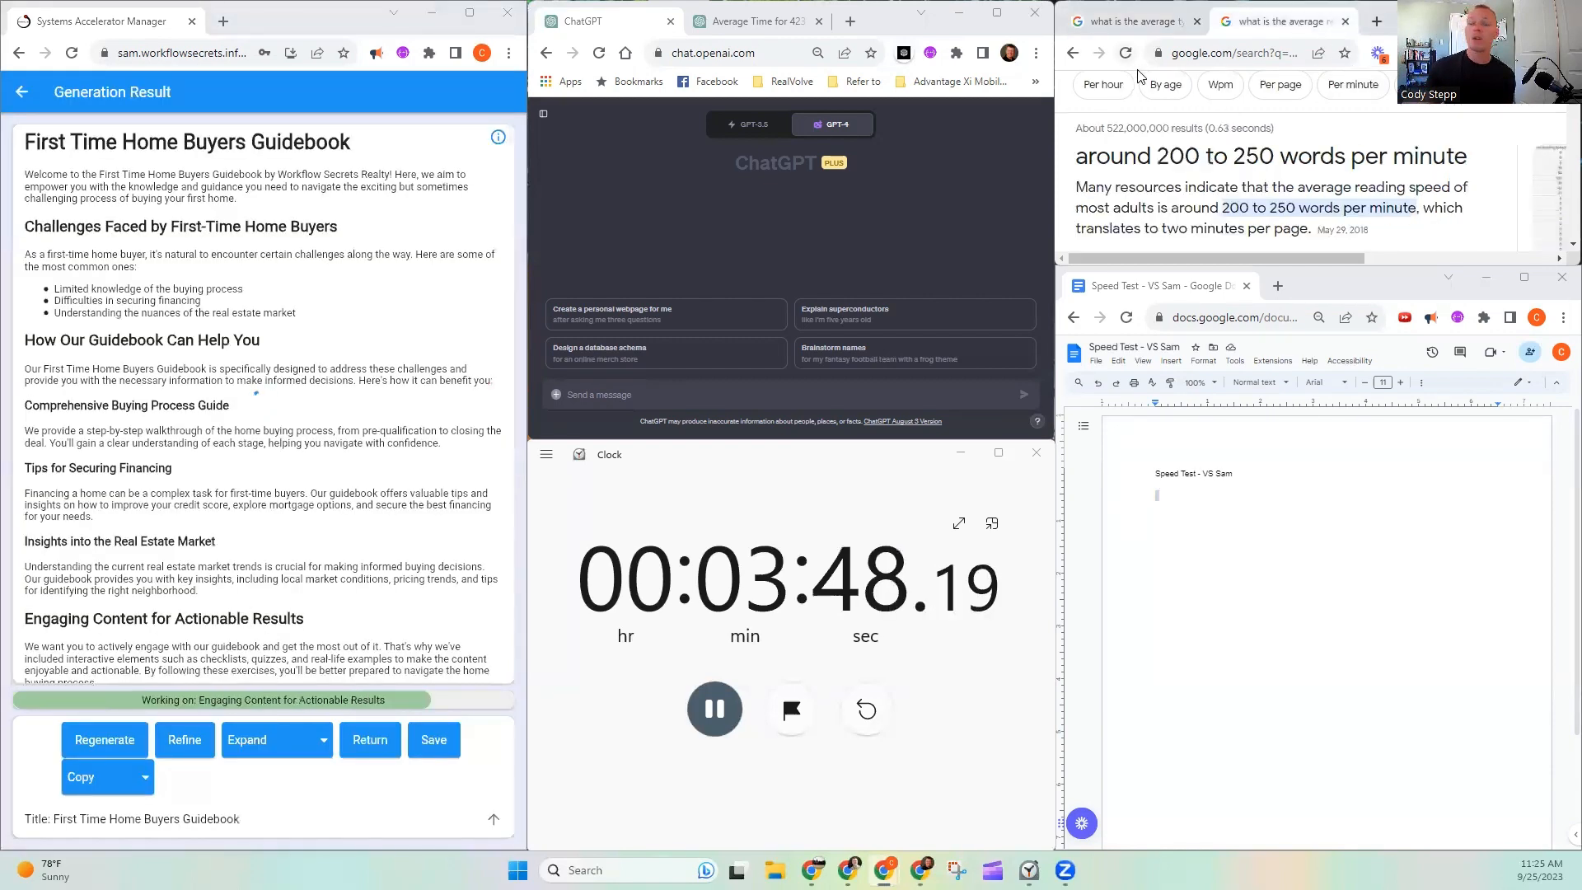
click(1128, 20)
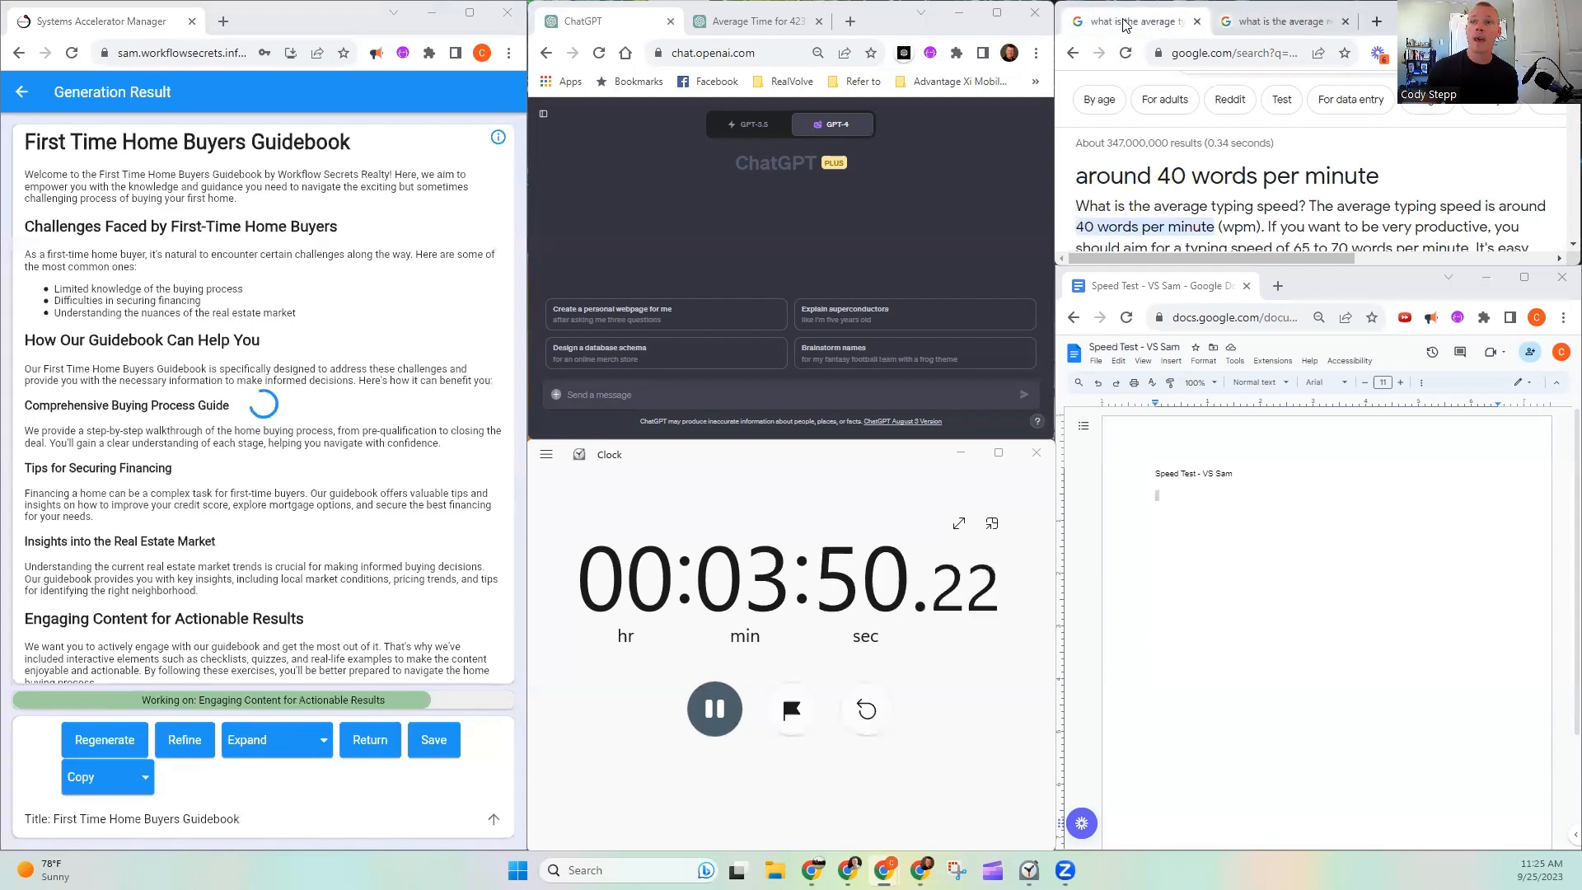
click(328, 12)
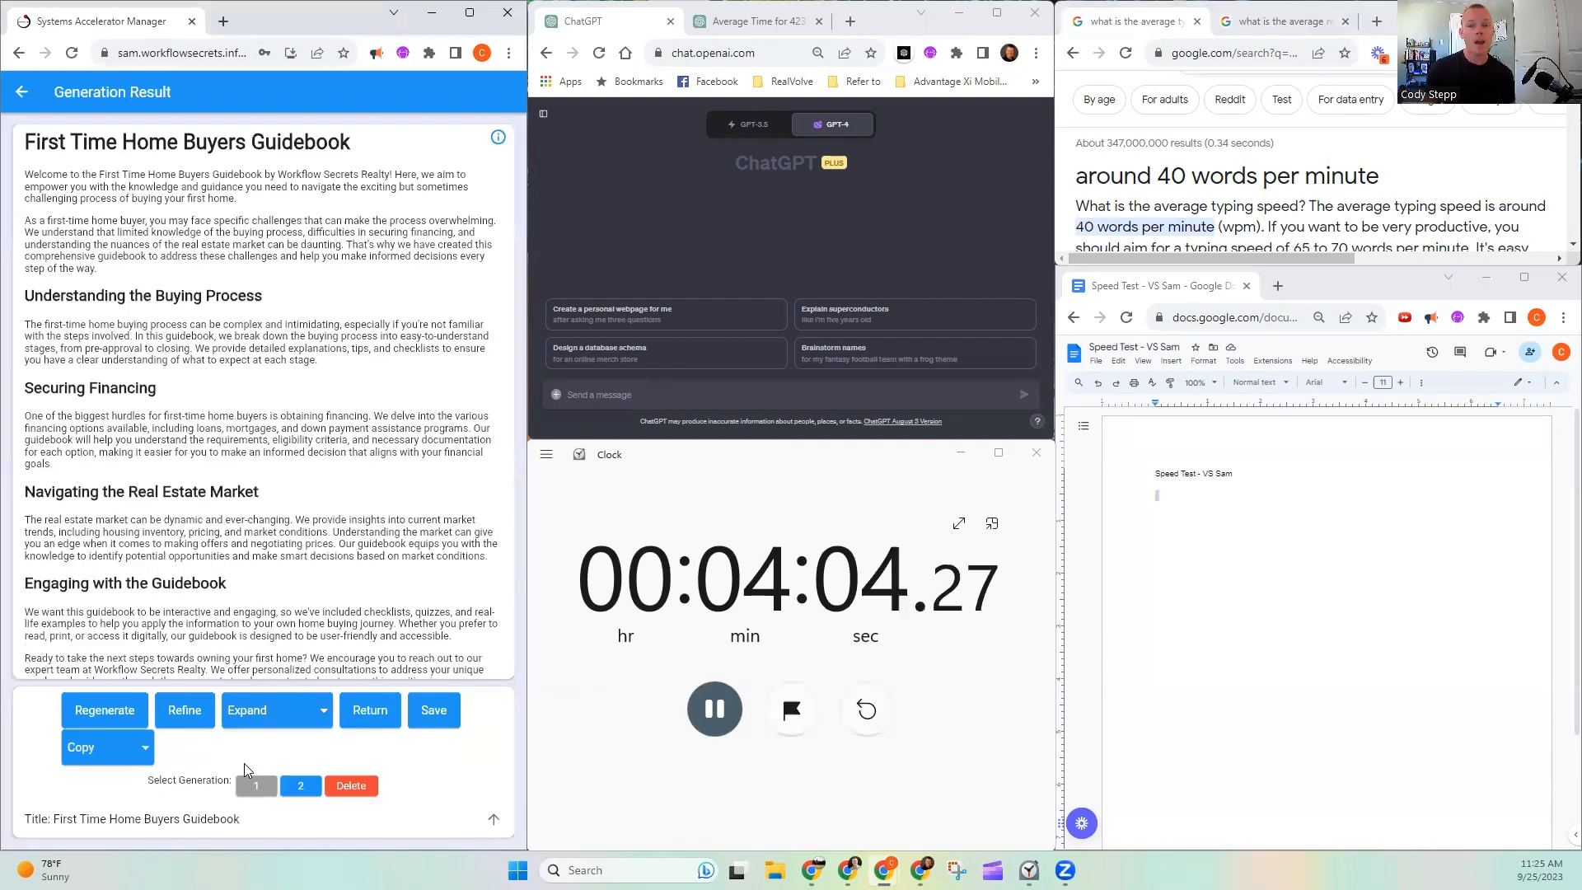
- Compare generation 1 of the guidebook with expanded generation 2 and read the expanded version to its end
click(268, 789)
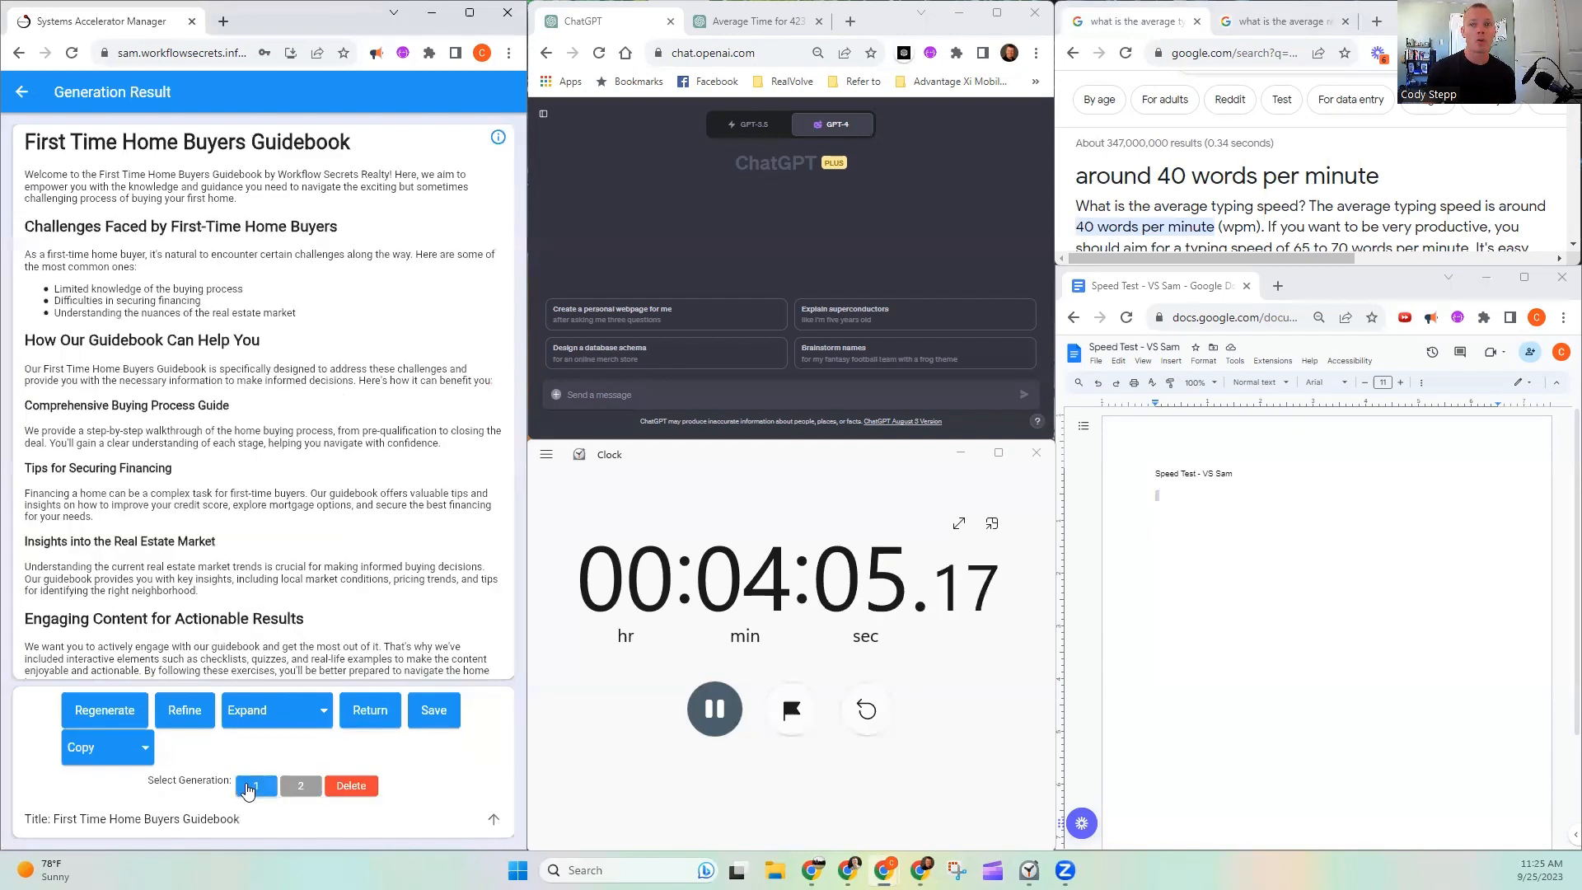
click(301, 788)
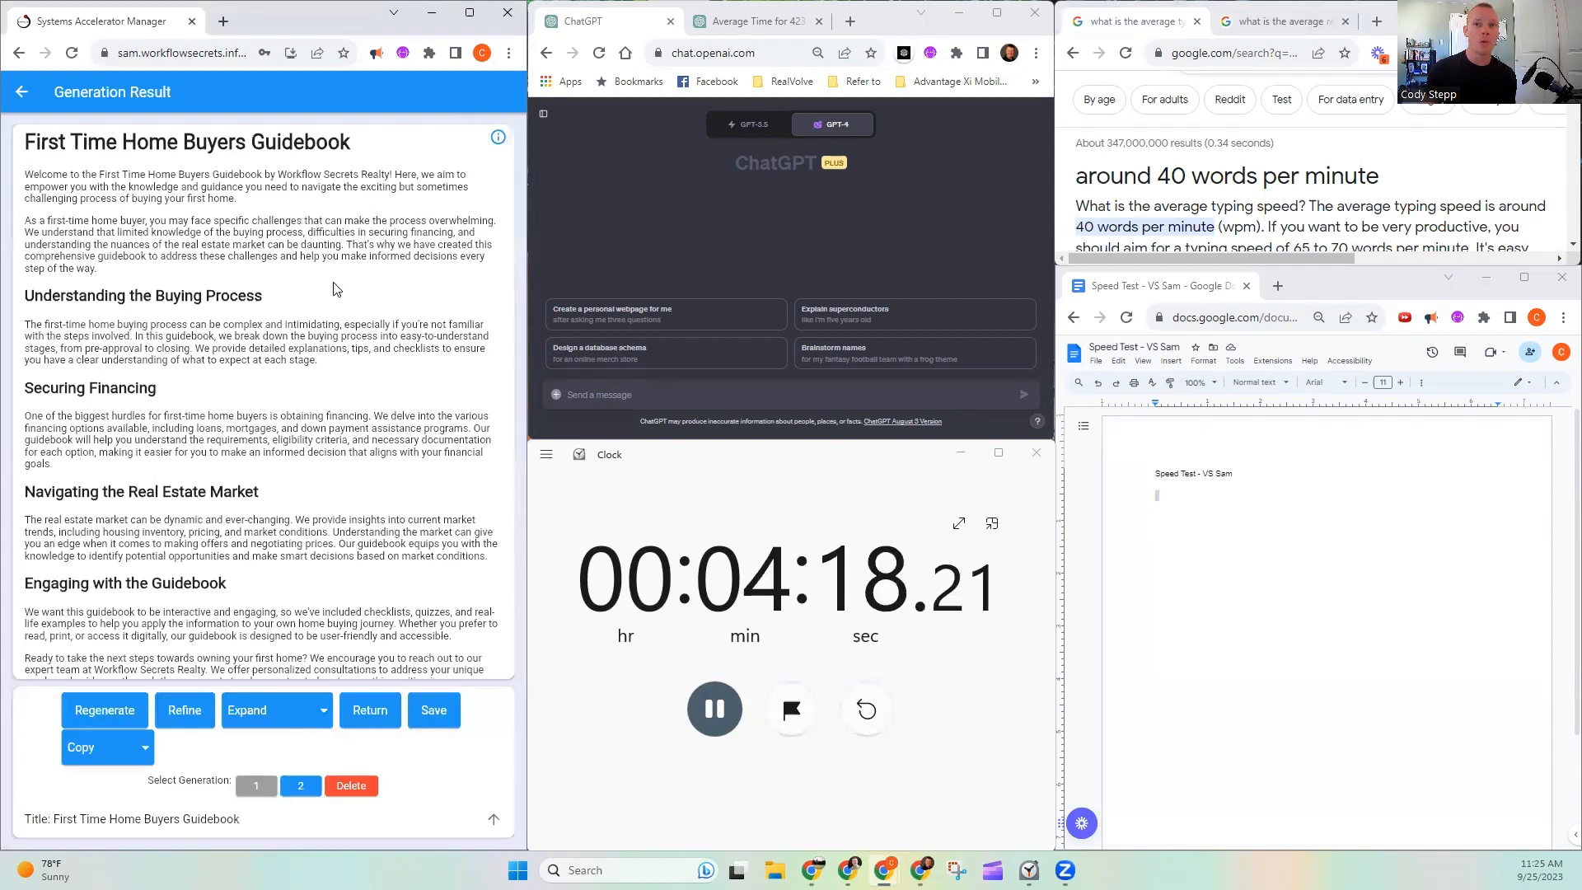
scroll(103, 240, down, 5)
scroll(103, 240, down, 15)
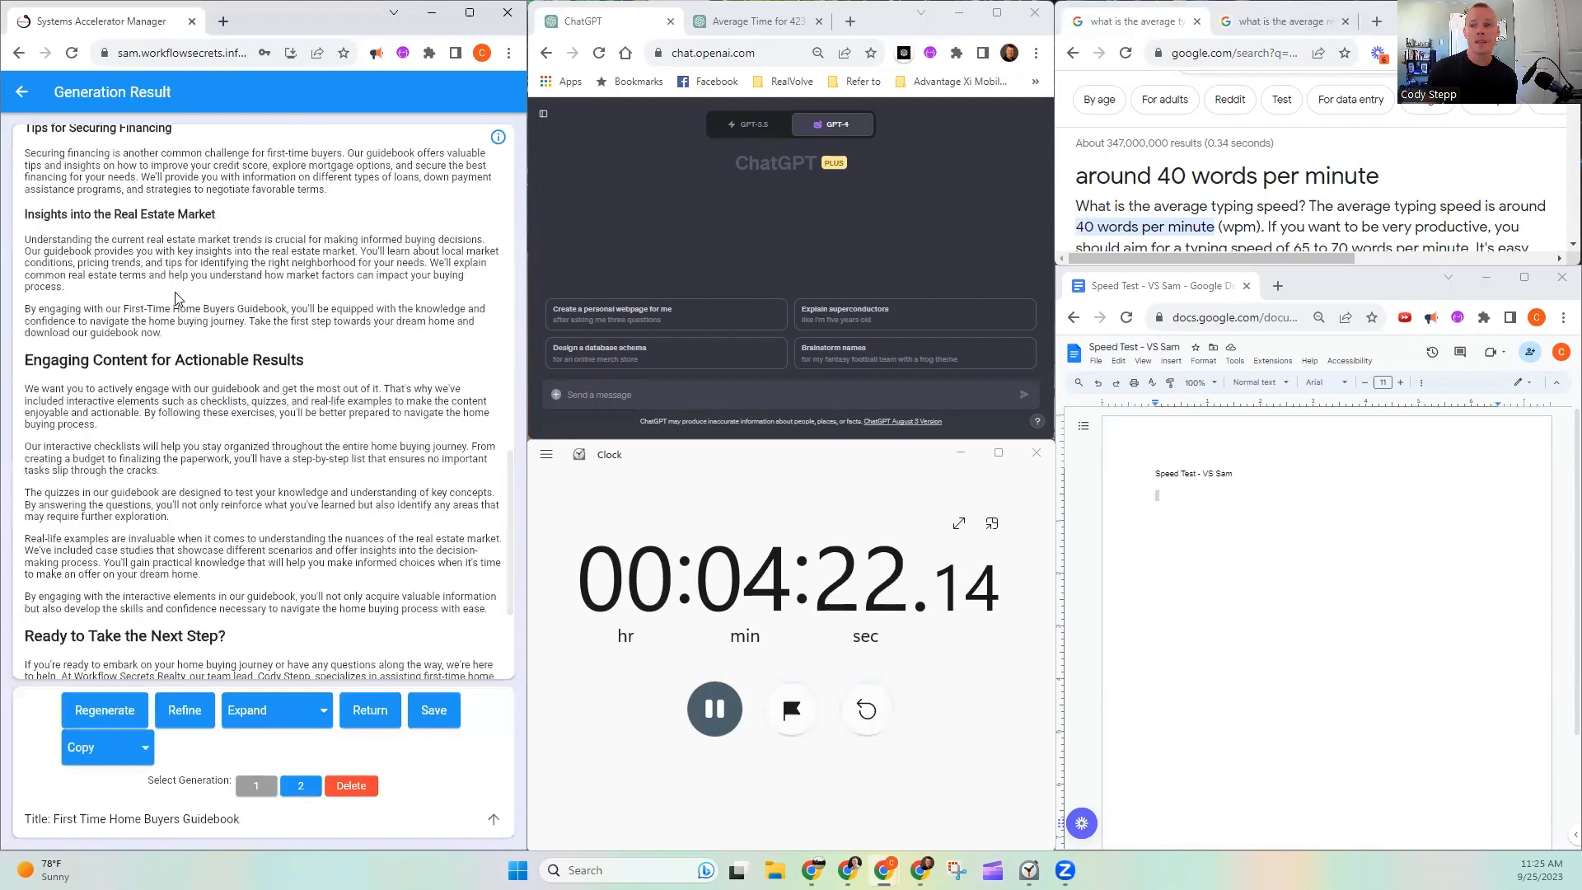
- Stop the stopwatch and look through the expanded guidebook again alongside the average reading speed results
click(710, 714)
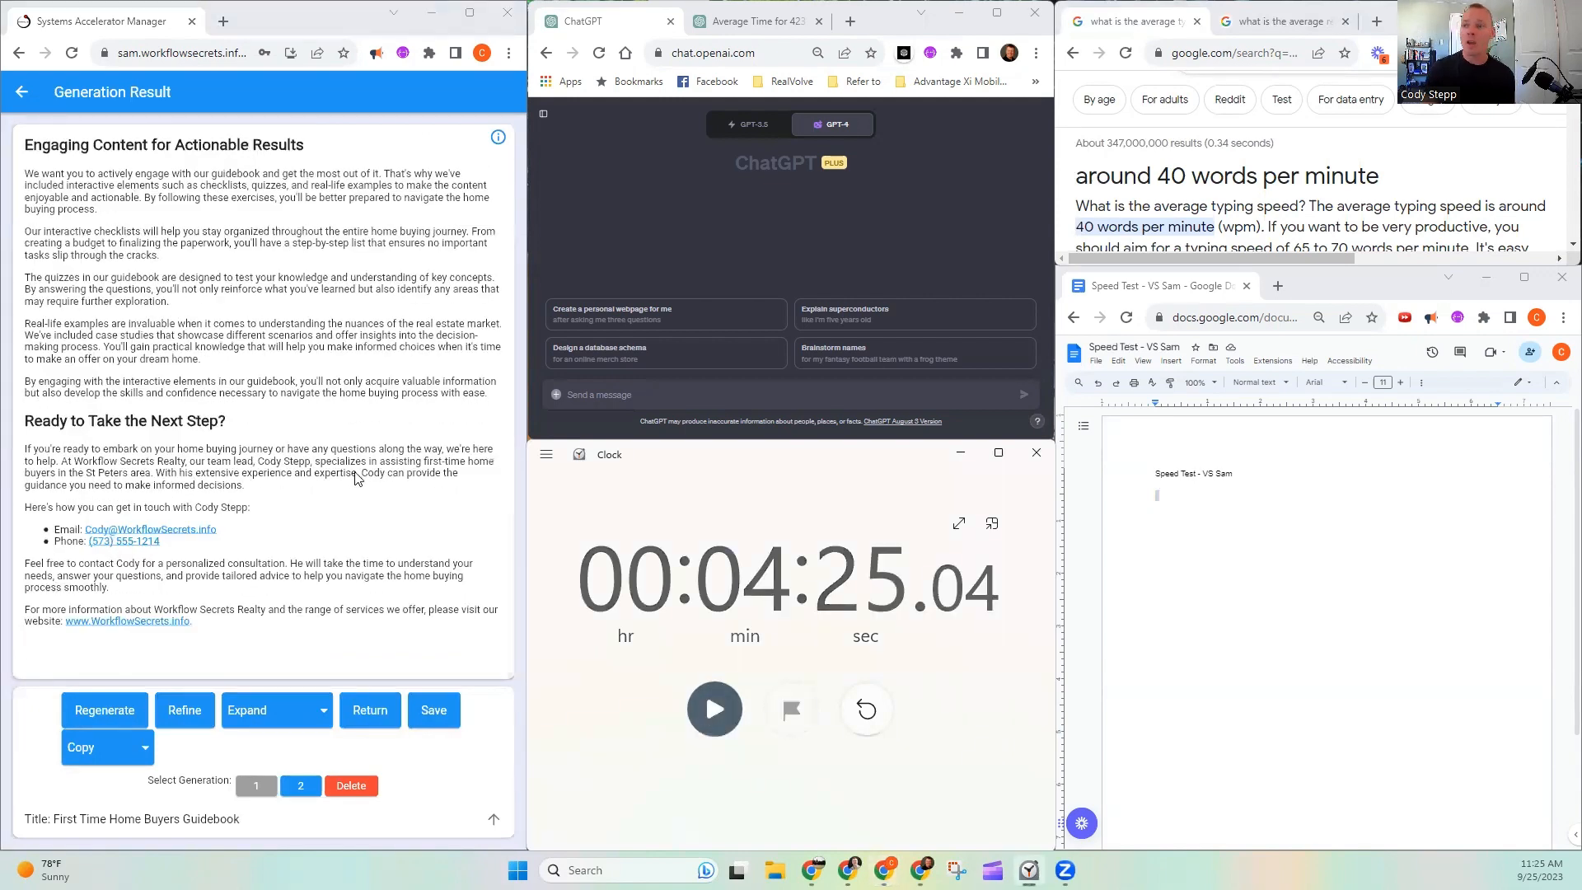
scroll(360, 477, up, 15)
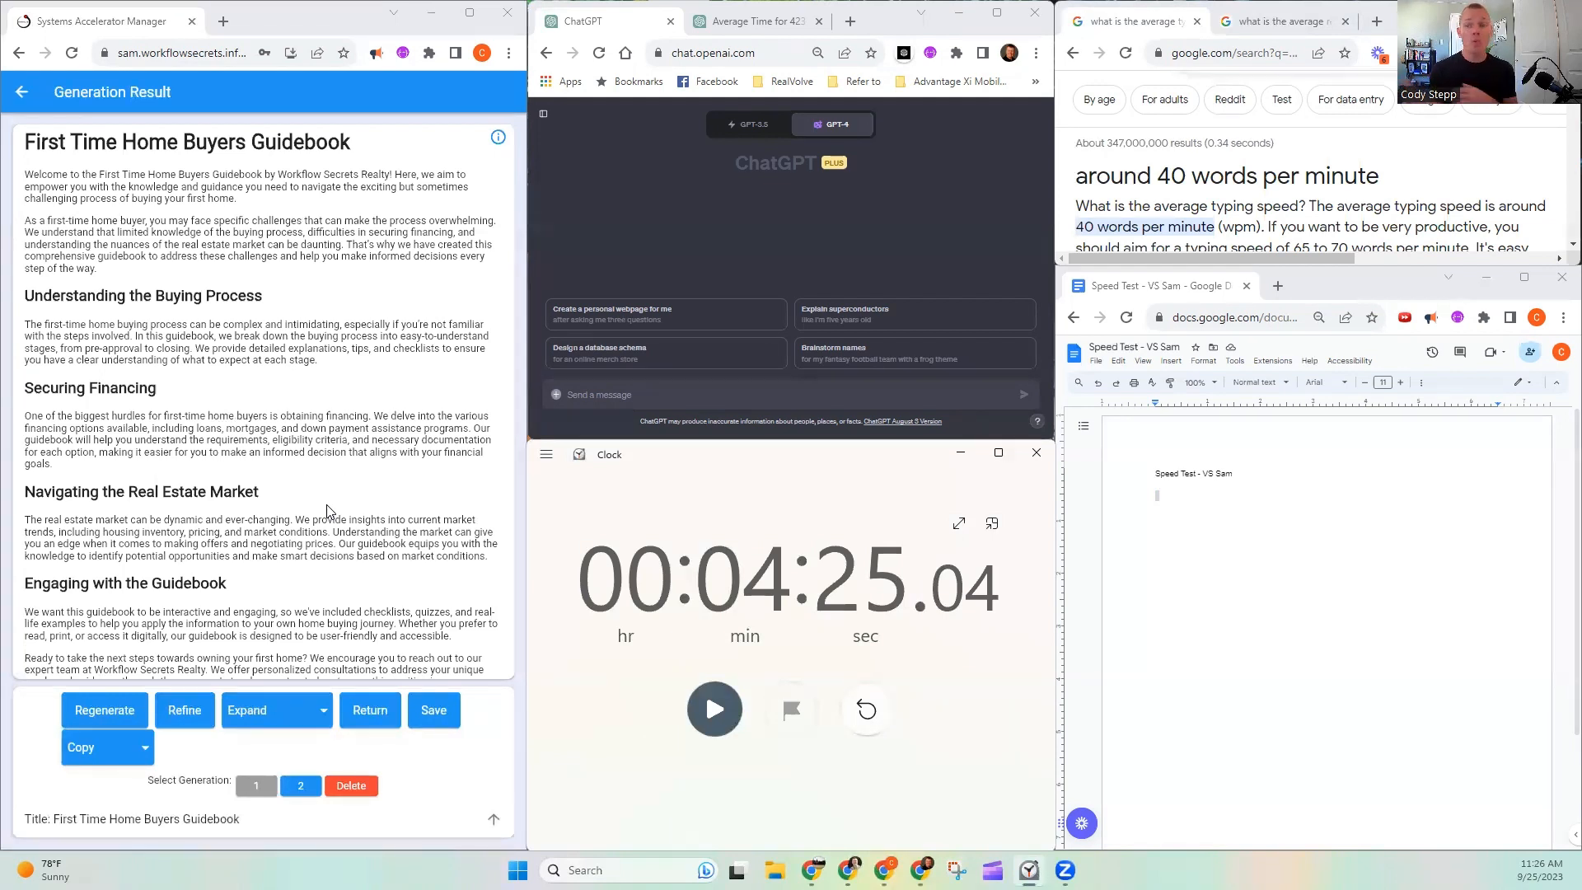
click(1297, 23)
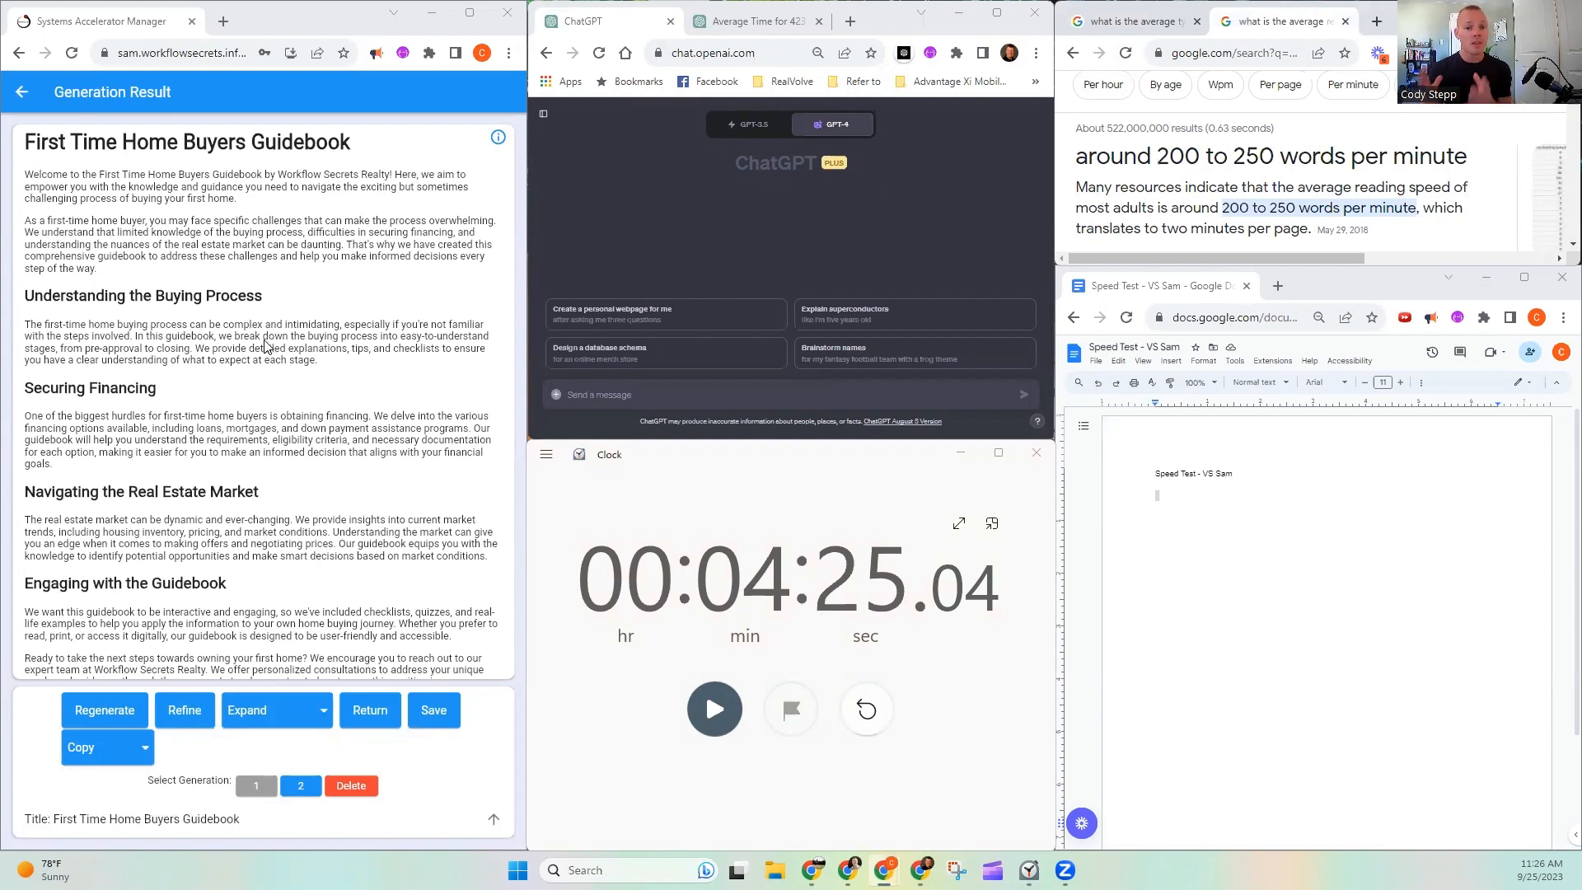
scroll(266, 346, down, 5)
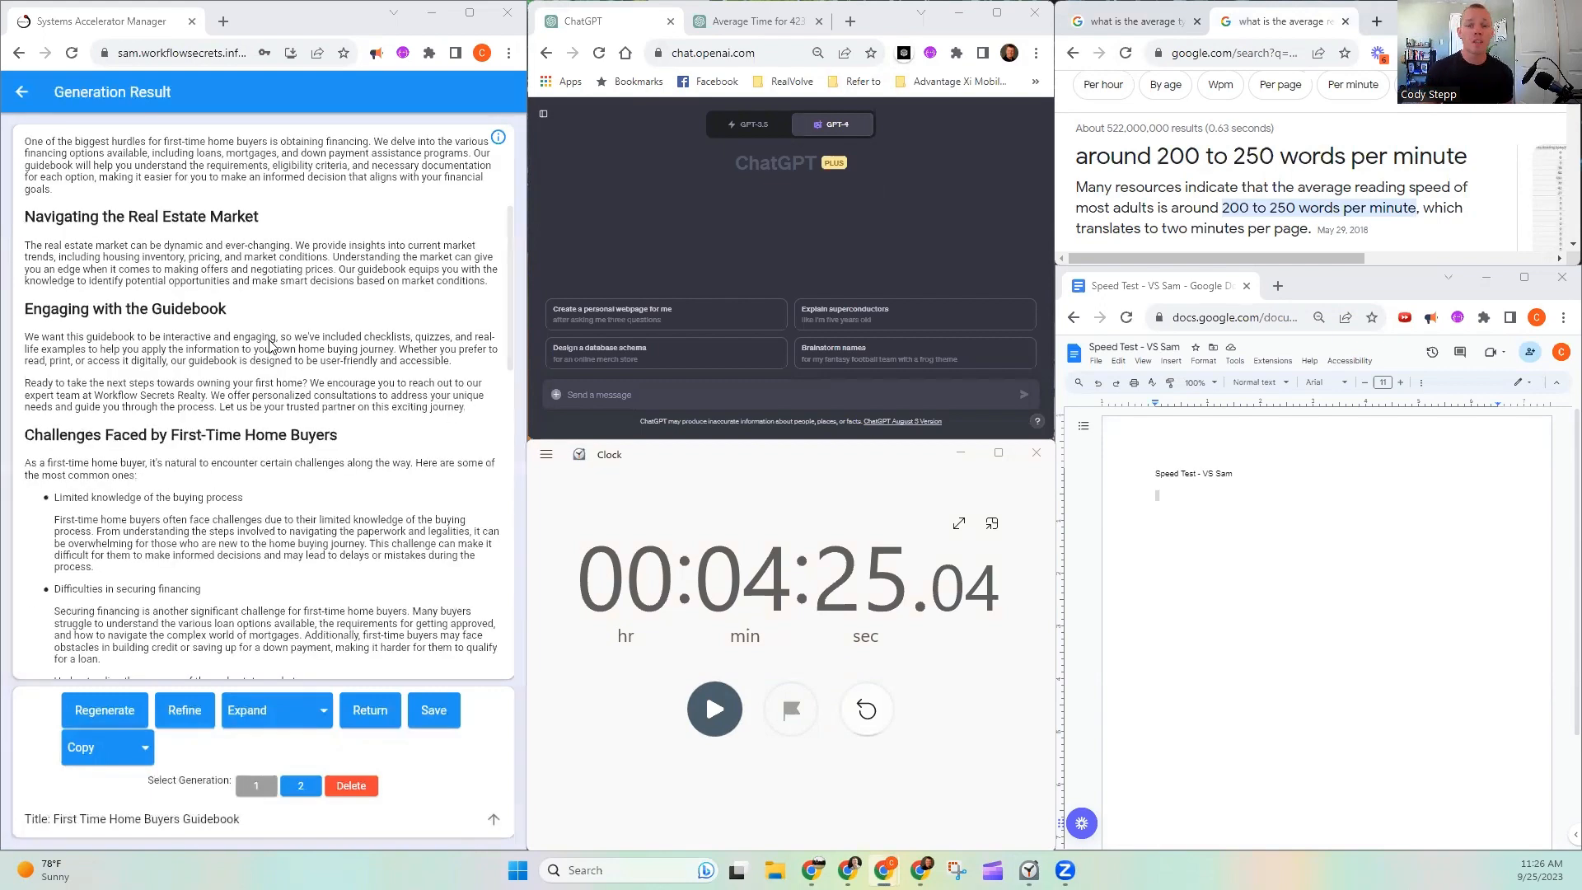
scroll(272, 360, down, 5)
scroll(272, 360, down, 10)
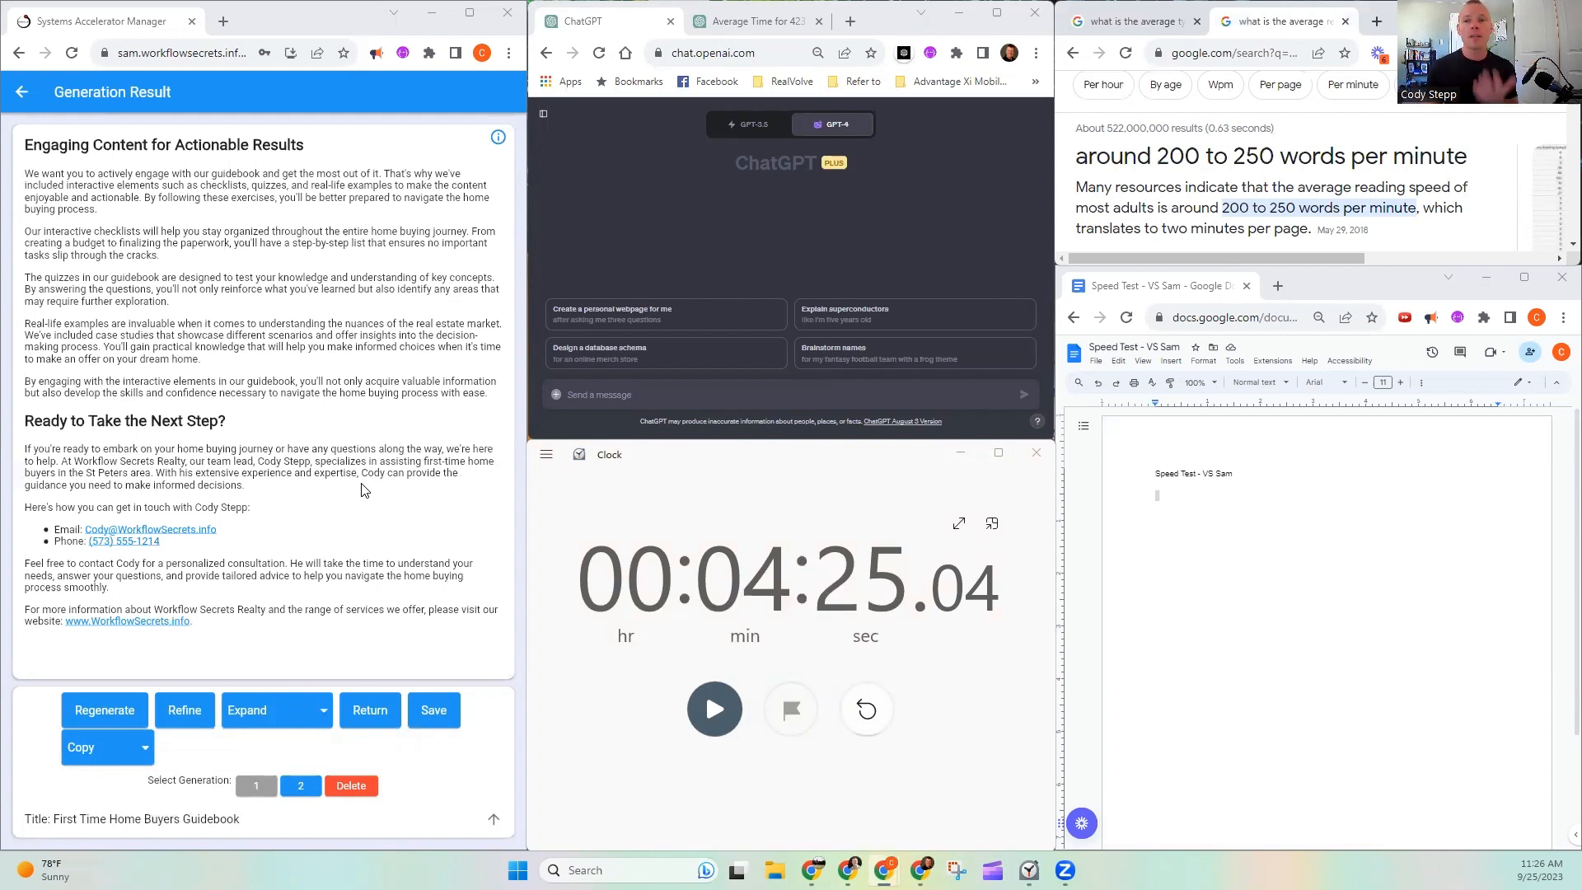
click(1174, 519)
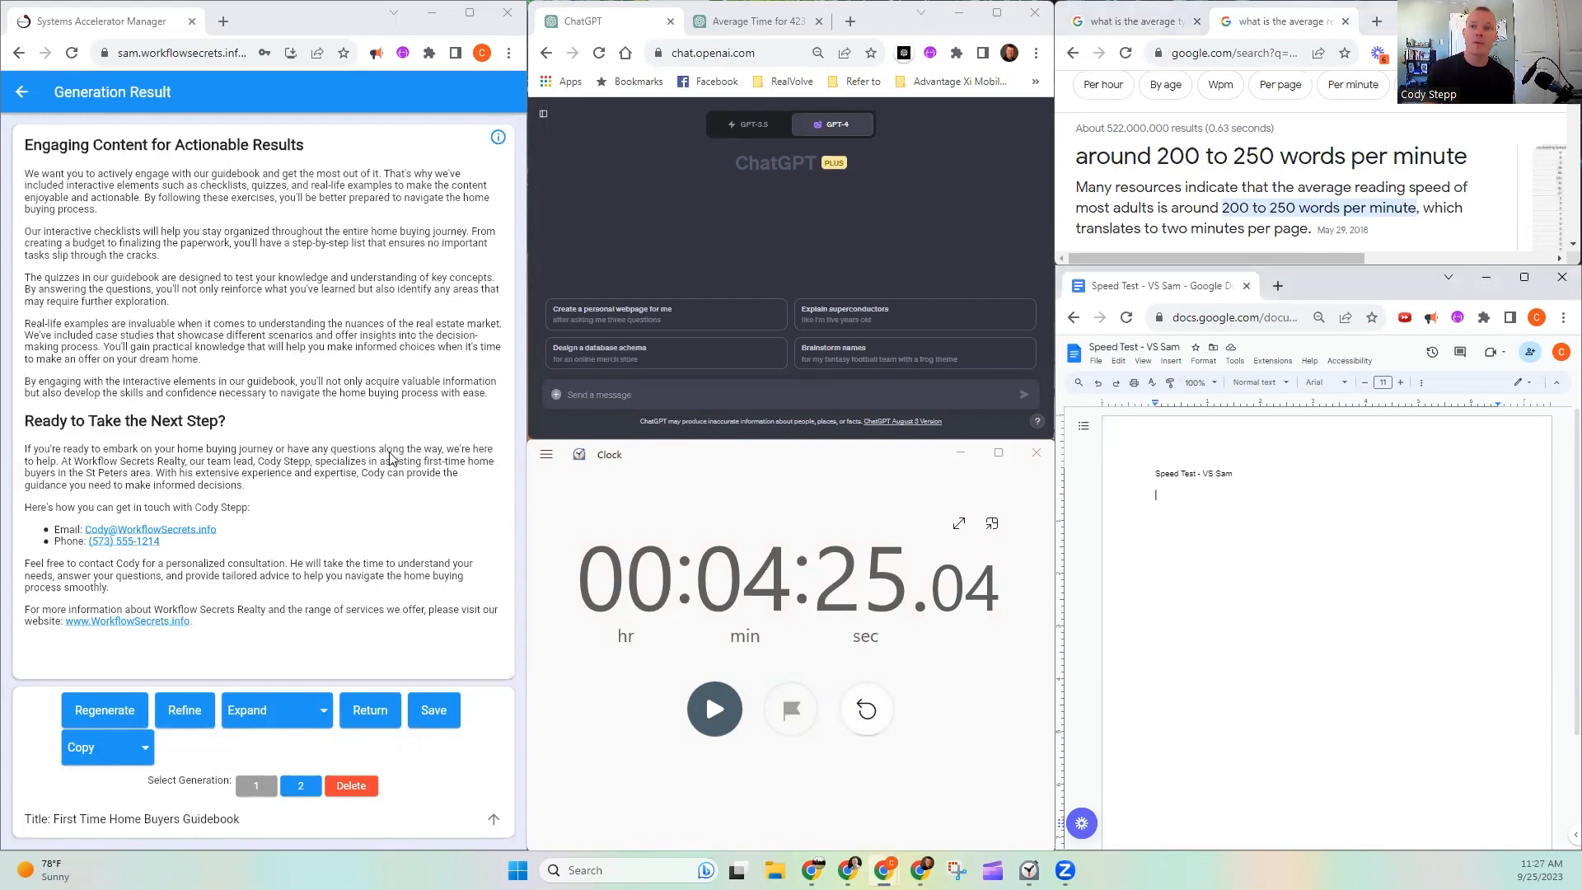
scroll(391, 458, up, 15)
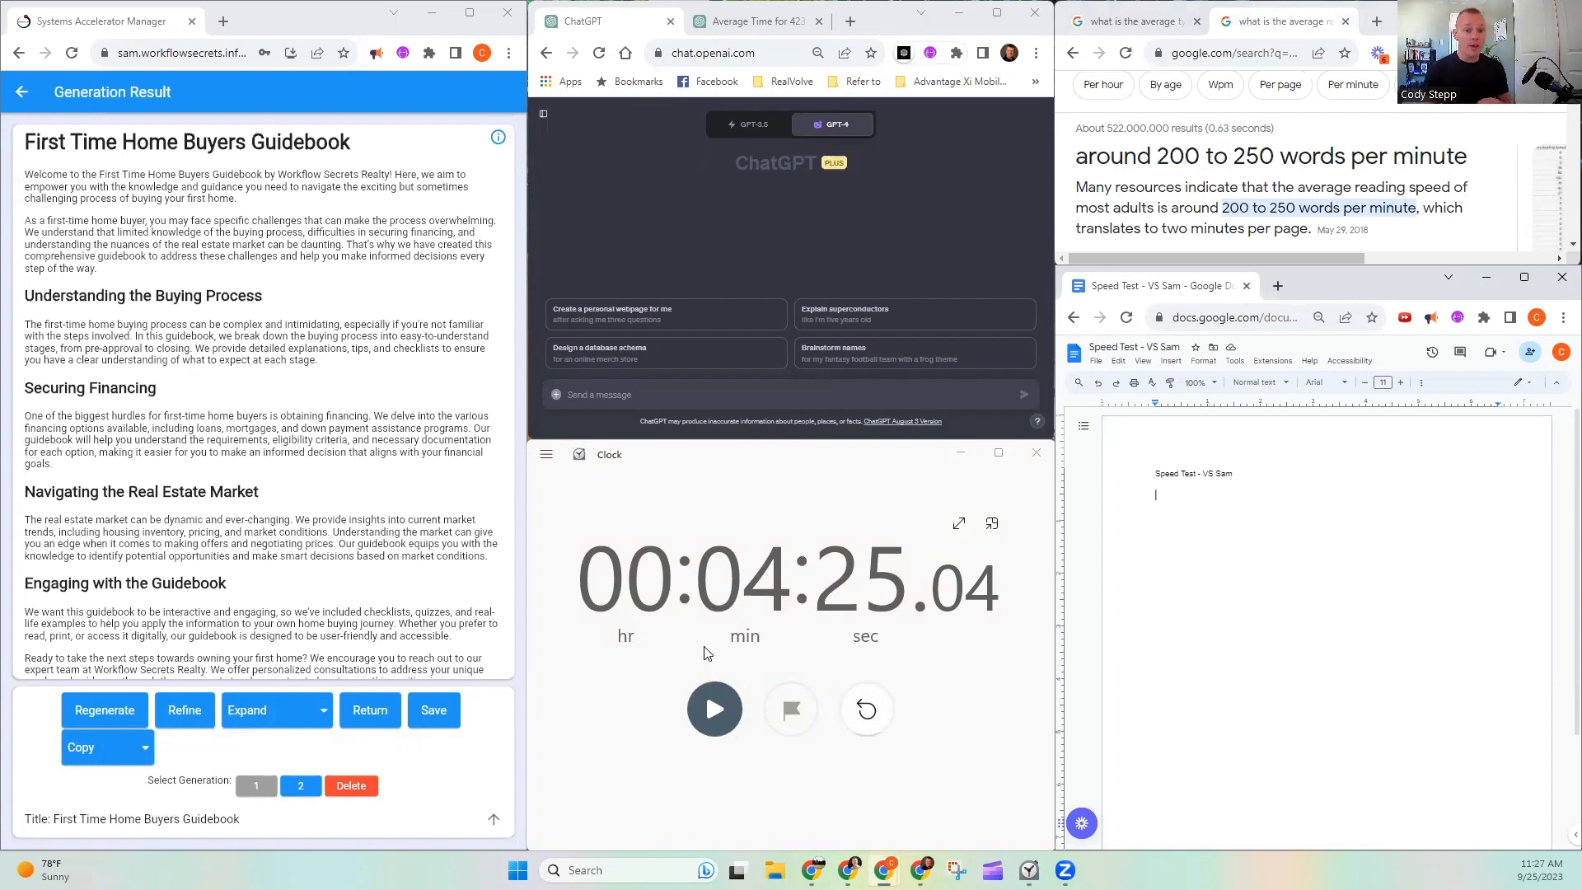
- Reset the stopwatch and bring the Ebook builder prompt document into the guidebook's browser window
click(872, 724)
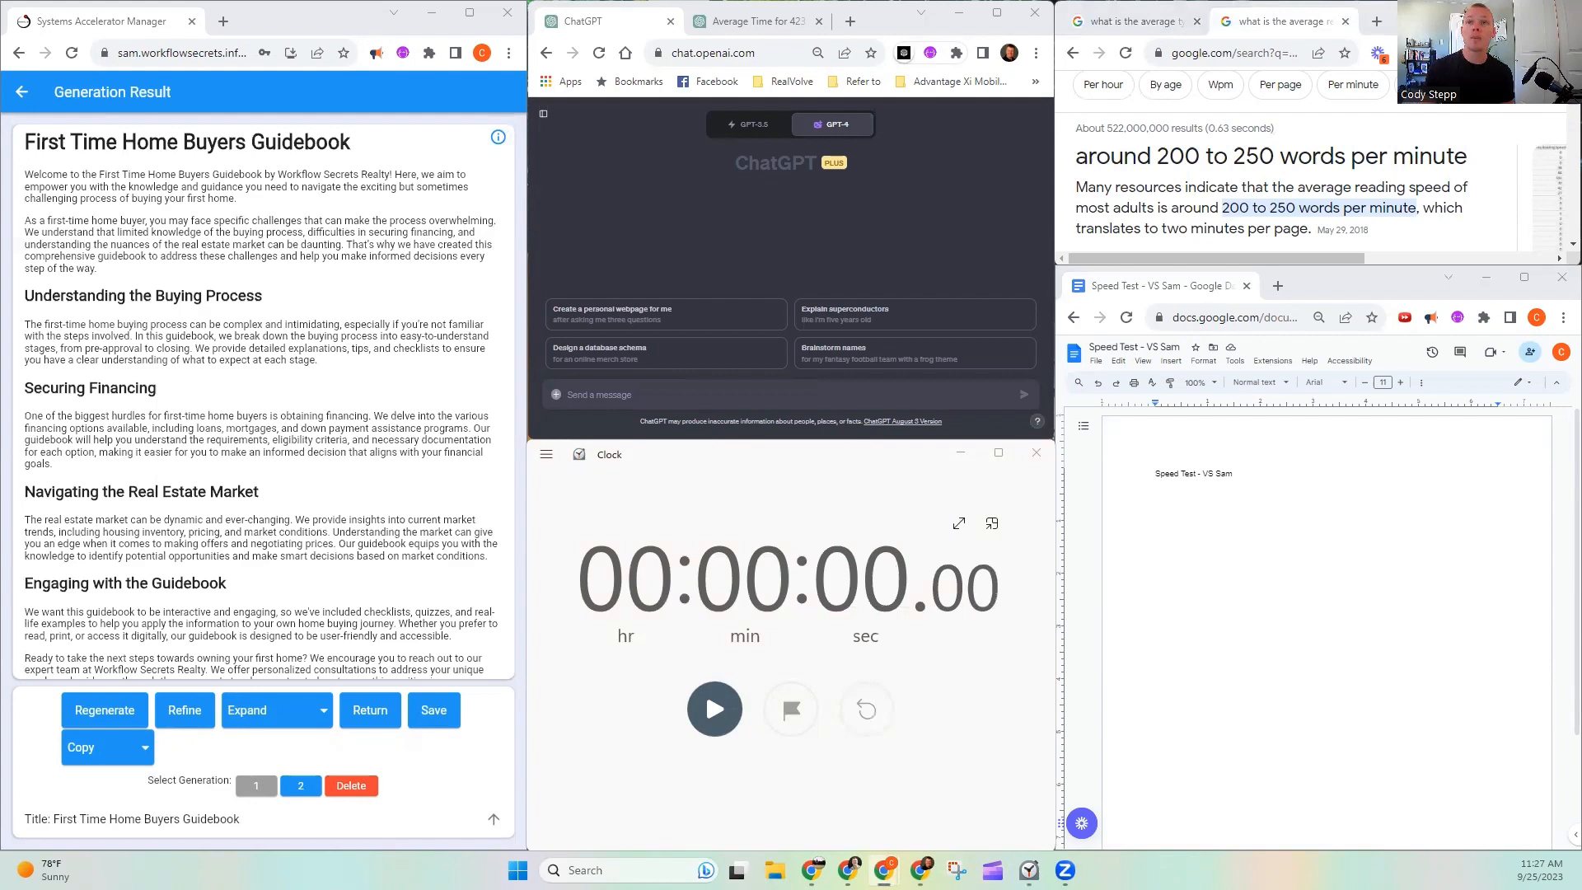
drag(885, 73, 295, 20)
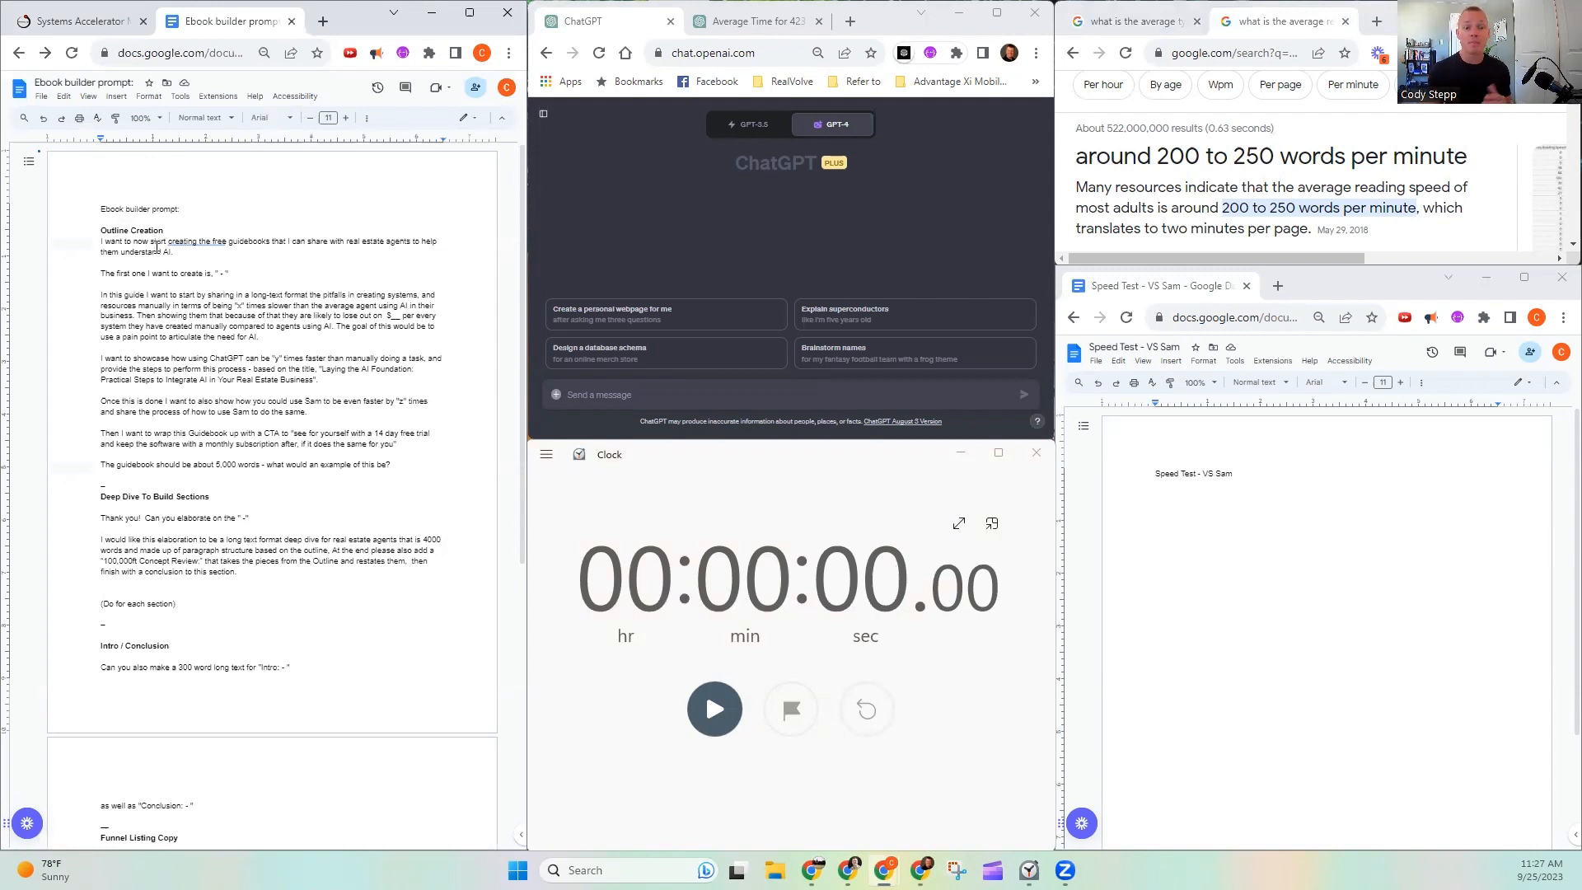
- Open workflowsecrets.info/freestuff in a new tab and look over the "Laying the AI Foundation" eGuidebook offer
click(322, 21)
text(workflowsecrets.info/freestuff)
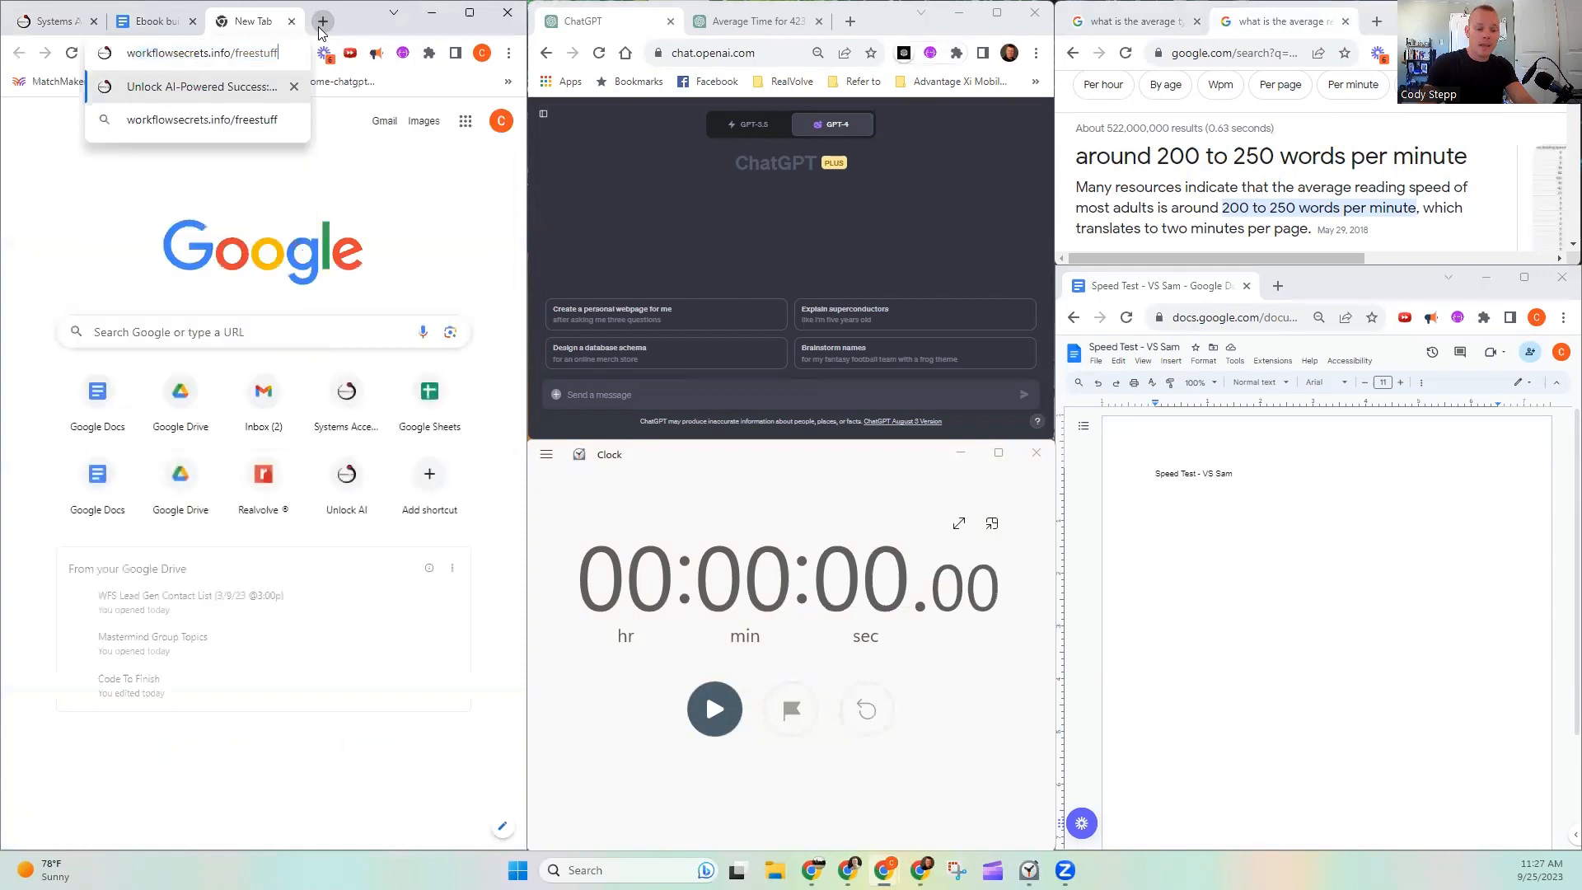
key(Return)
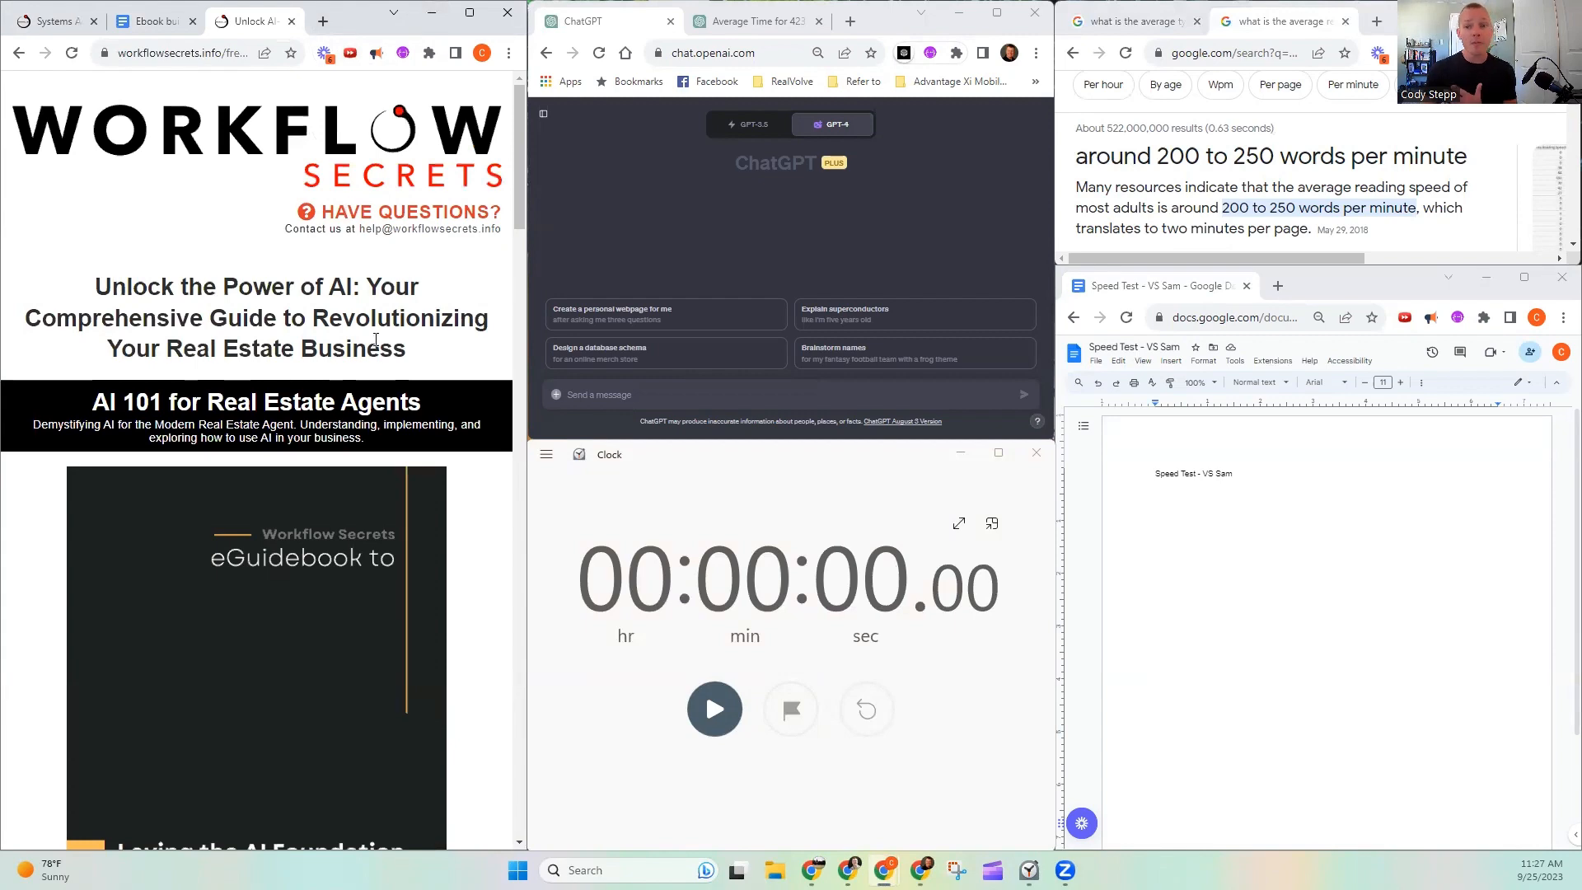
scroll(329, 272, down, 3)
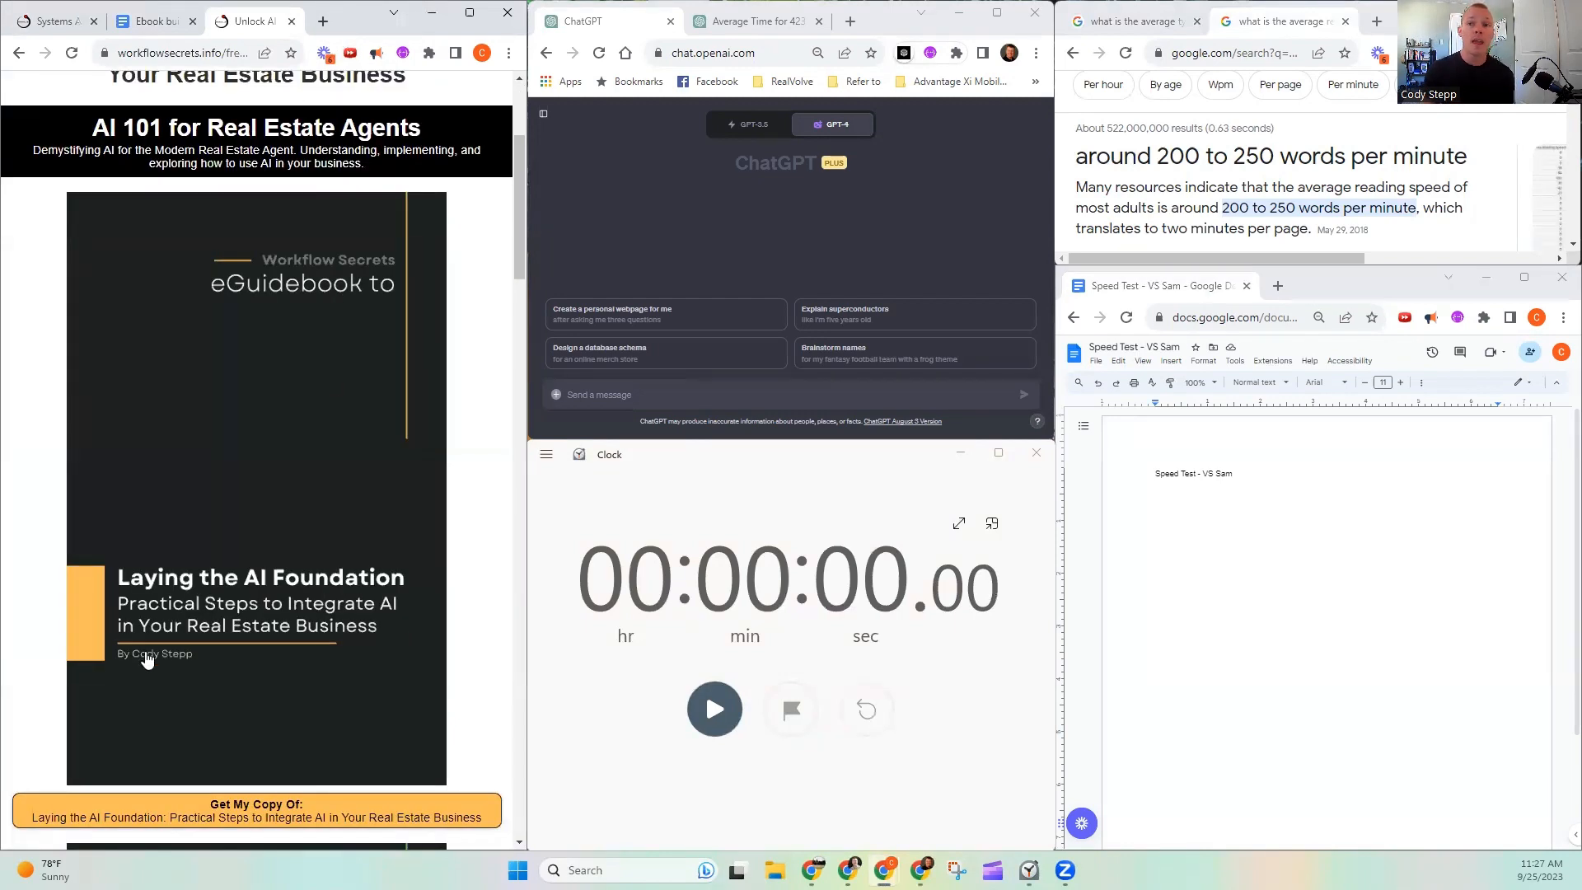
scroll(307, 350, down, 3)
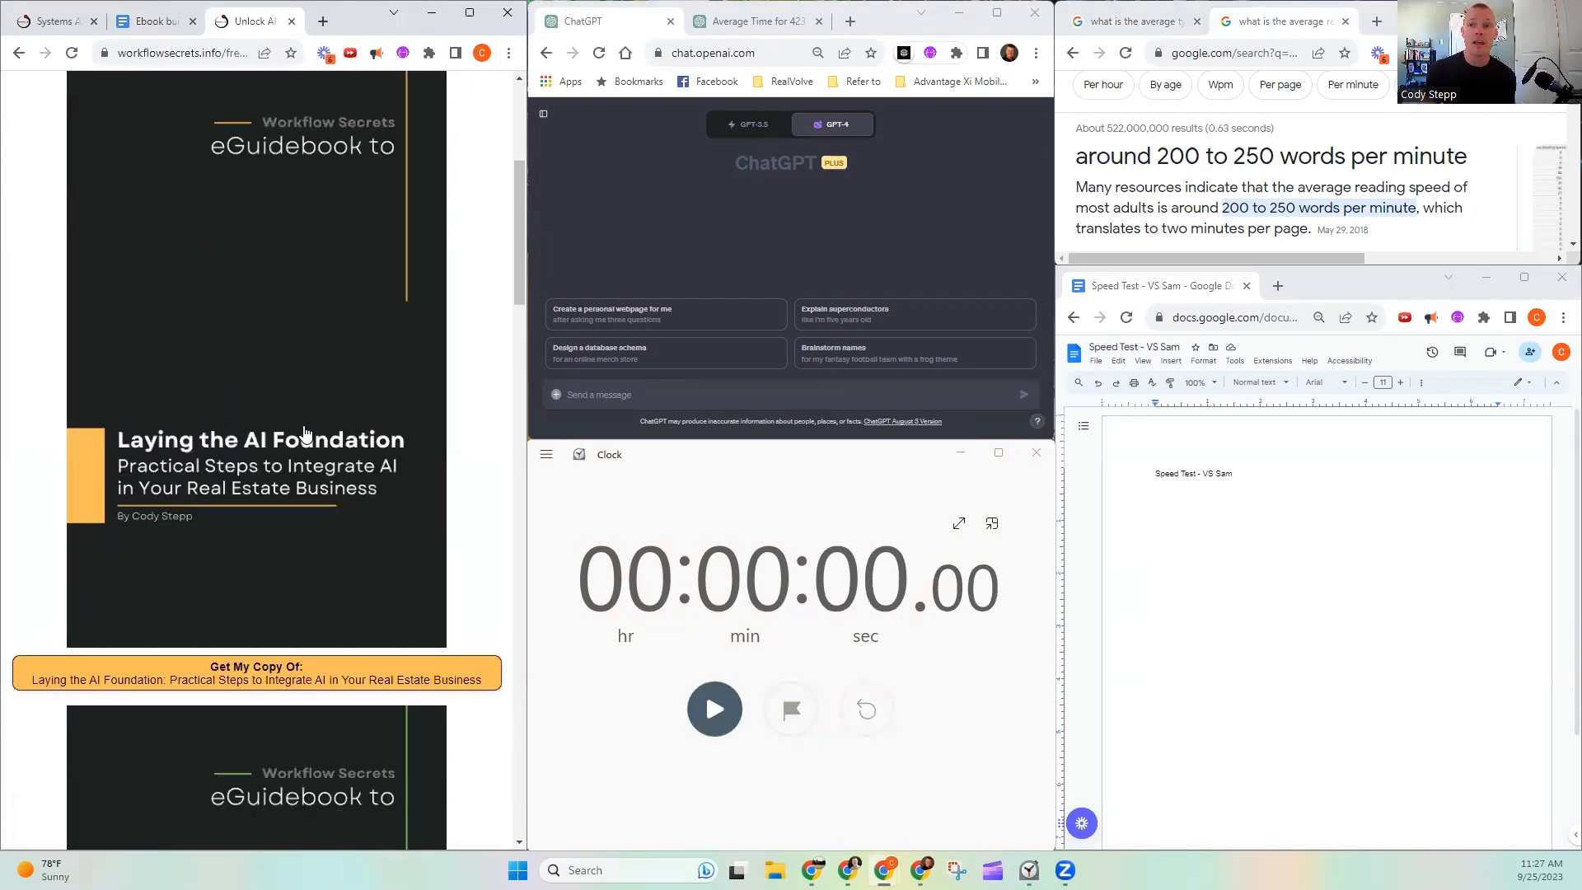
scroll(310, 433, up, 4)
scroll(305, 418, down, 1)
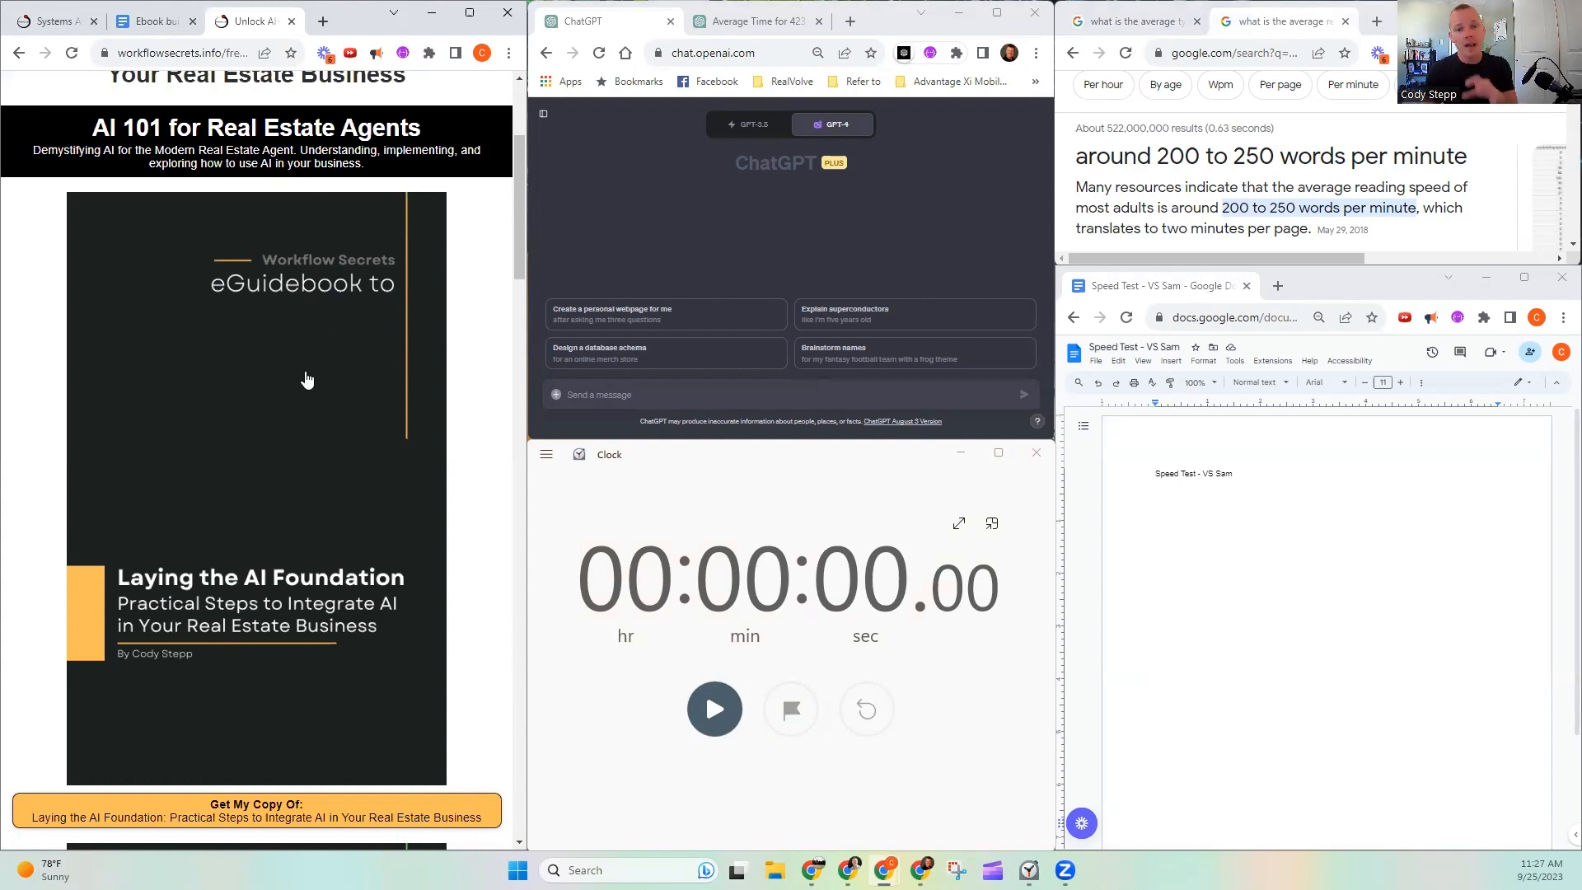
scroll(308, 387, down, 2)
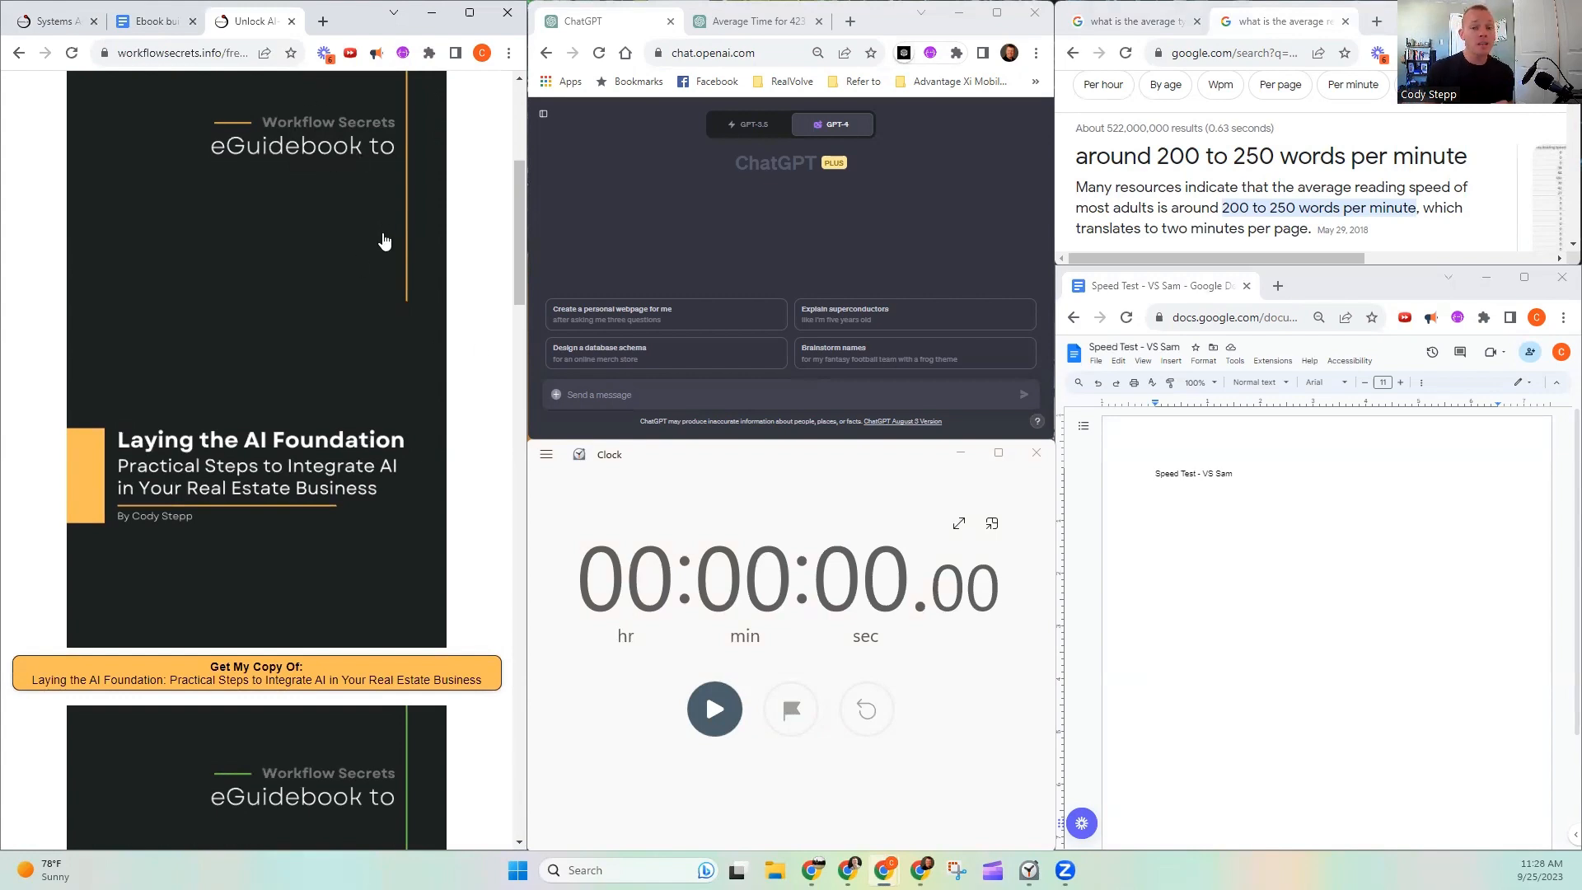
scroll(384, 240, up, 5)
scroll(387, 243, down, 5)
scroll(386, 248, down, 9)
scroll(385, 249, up, 12)
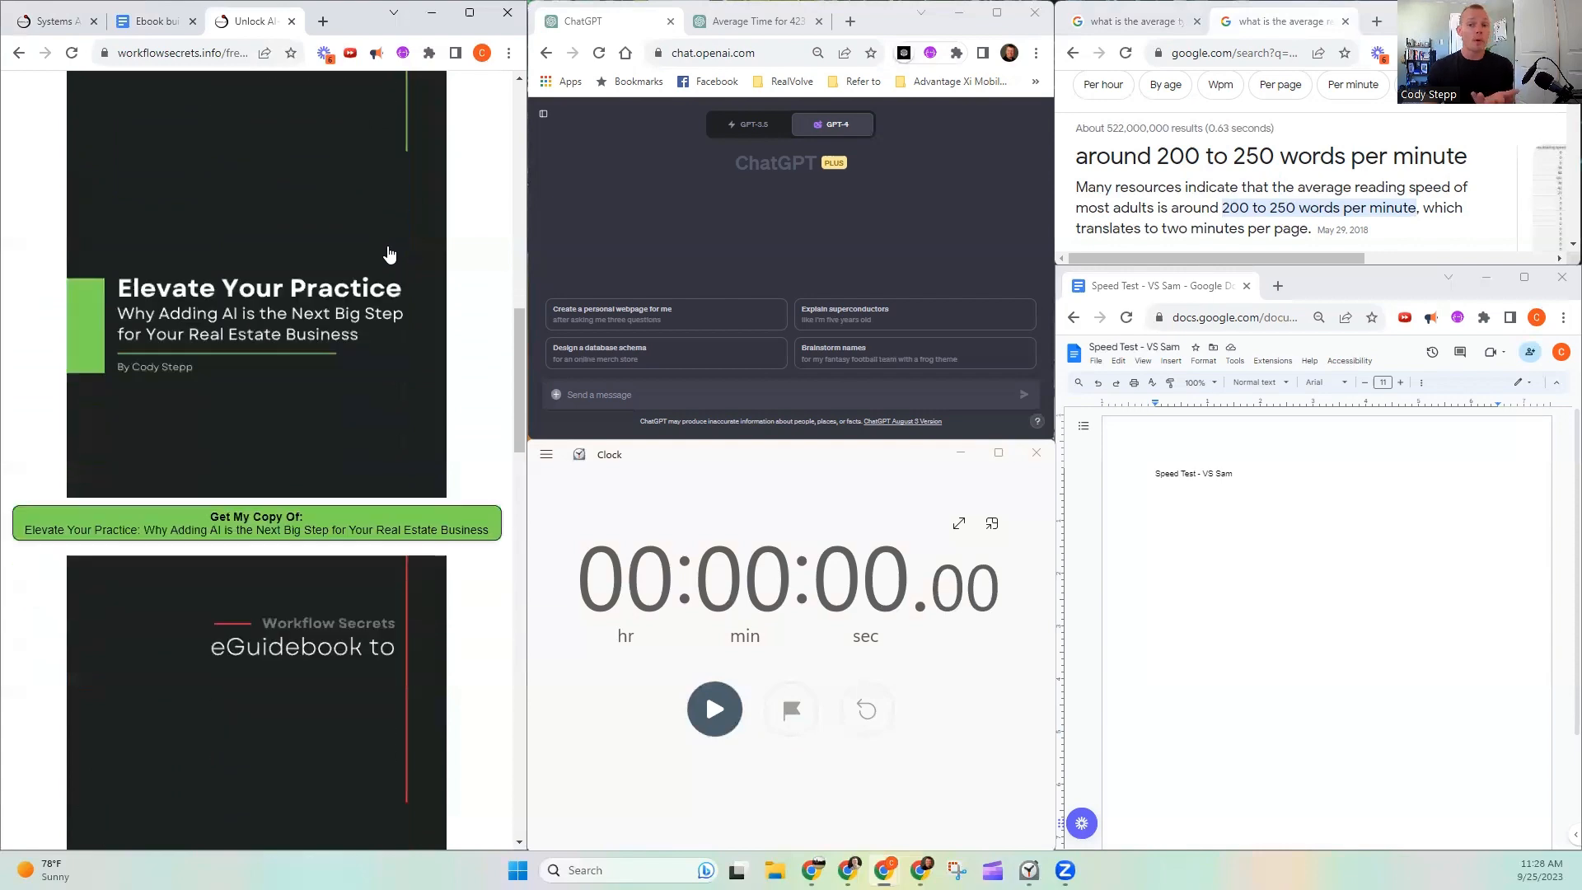
- Return to the Ebook builder prompt document and review the first two lines under Outline Creation
click(158, 26)
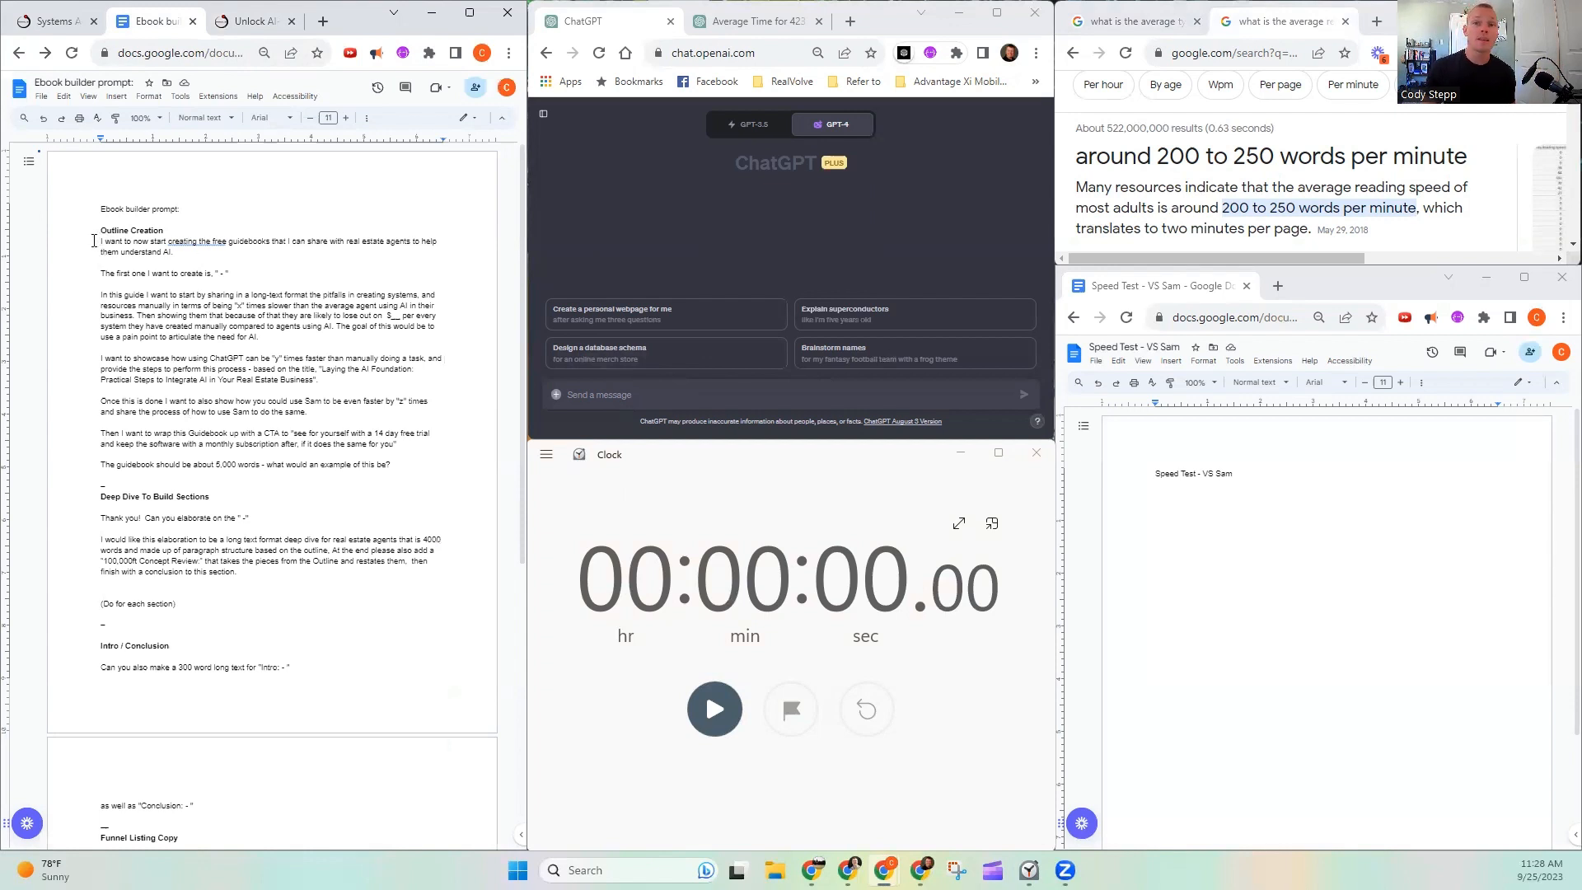
drag(95, 240, 435, 252)
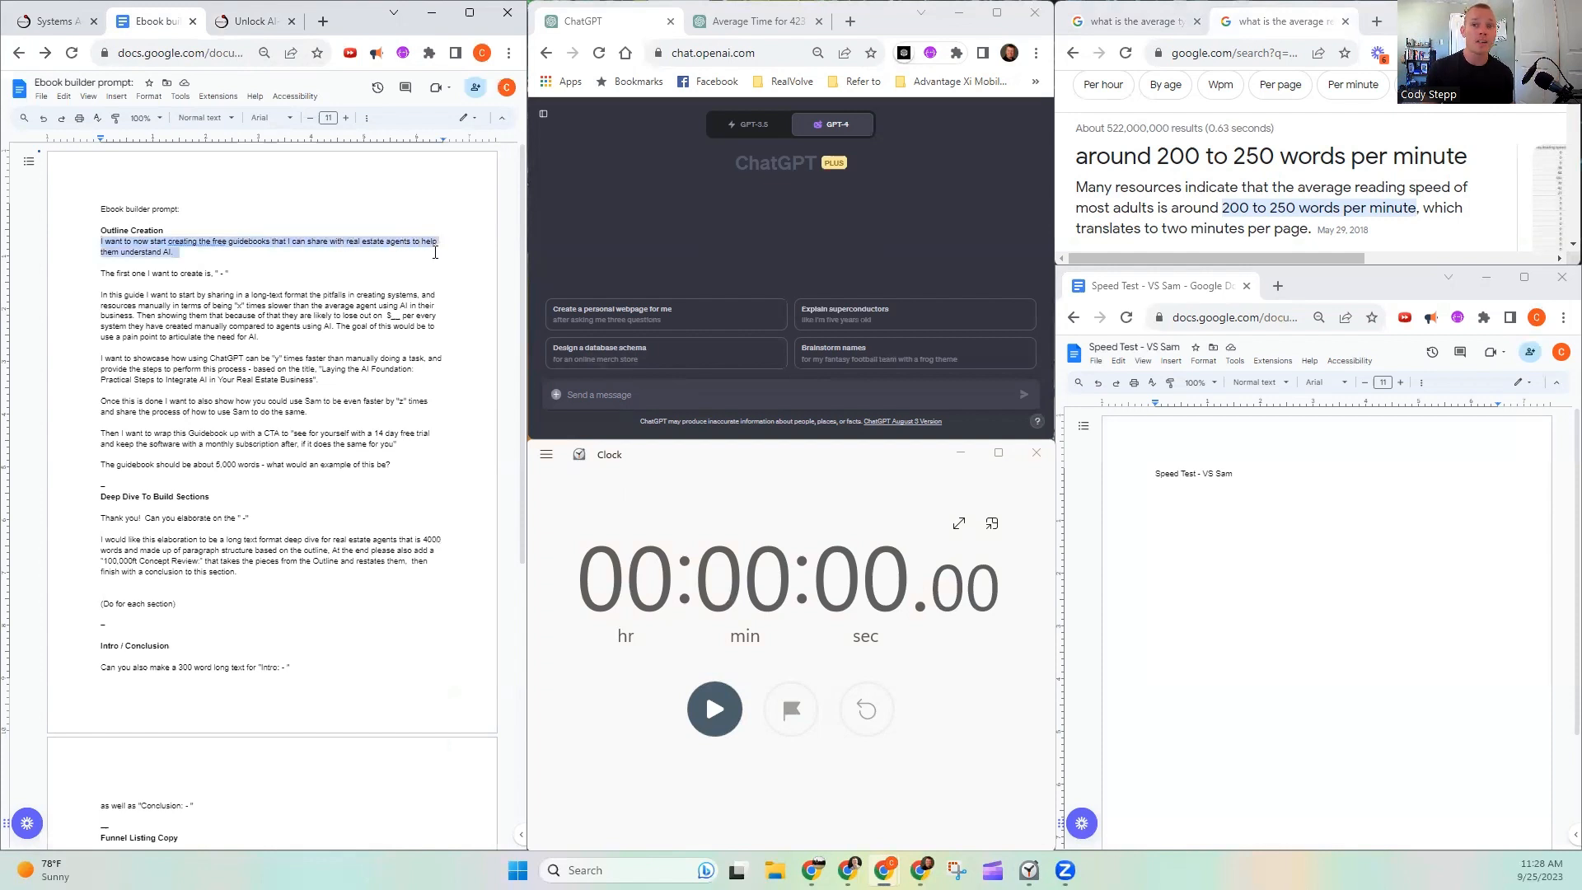
drag(99, 273, 236, 270)
click(245, 274)
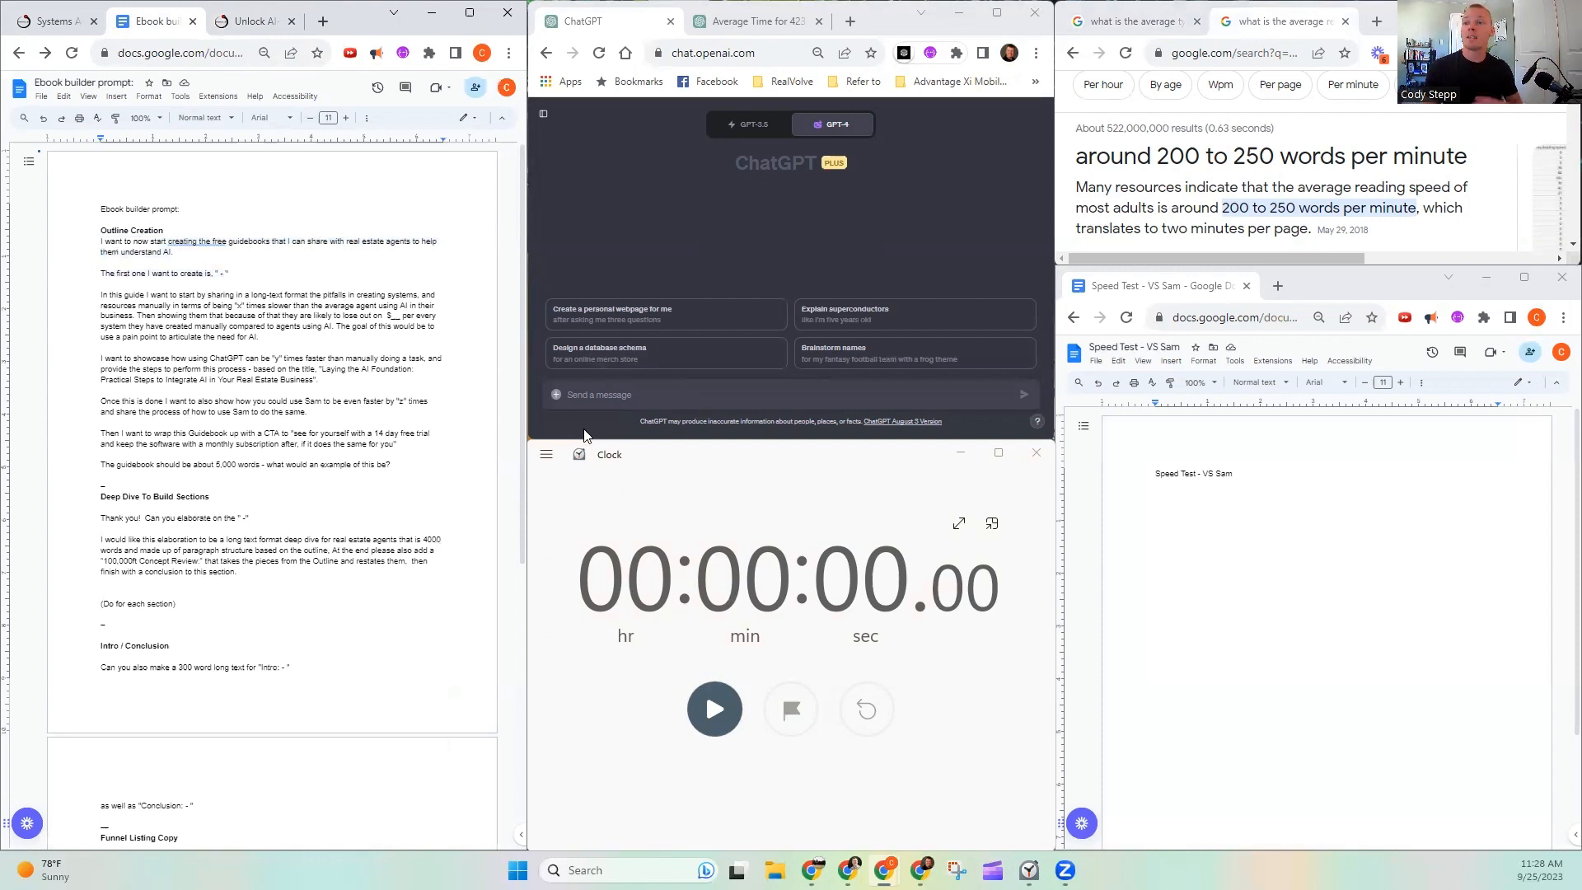
- Start the stopwatch and copy the first Outline Creation sentence, about creating free guidebooks, into the ChatGPT message
click(717, 714)
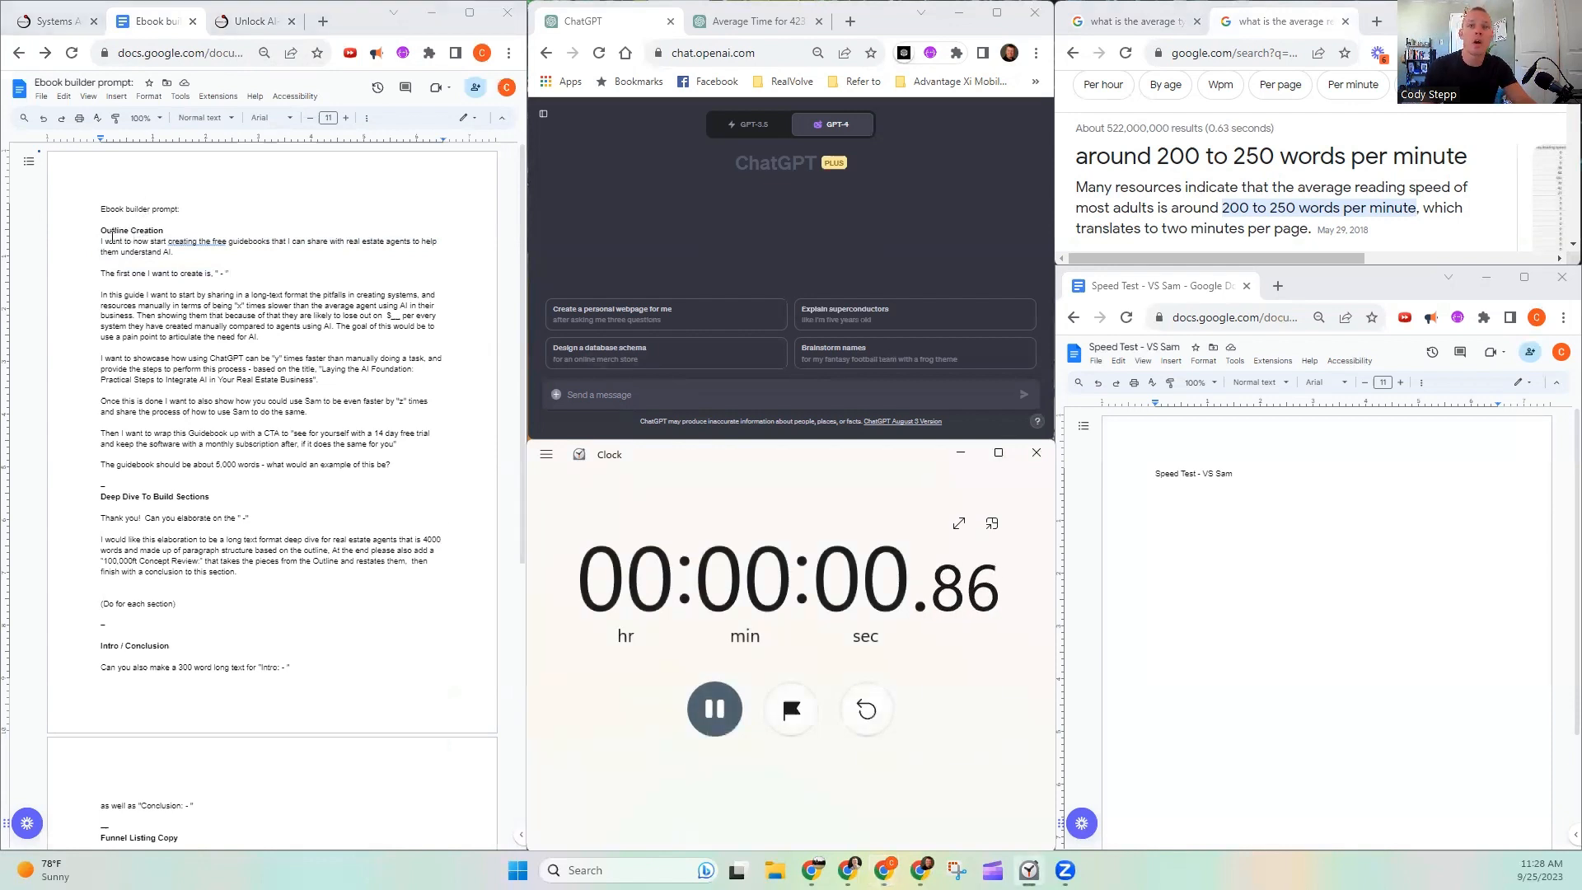
drag(101, 238, 174, 252)
key(ctrl+c)
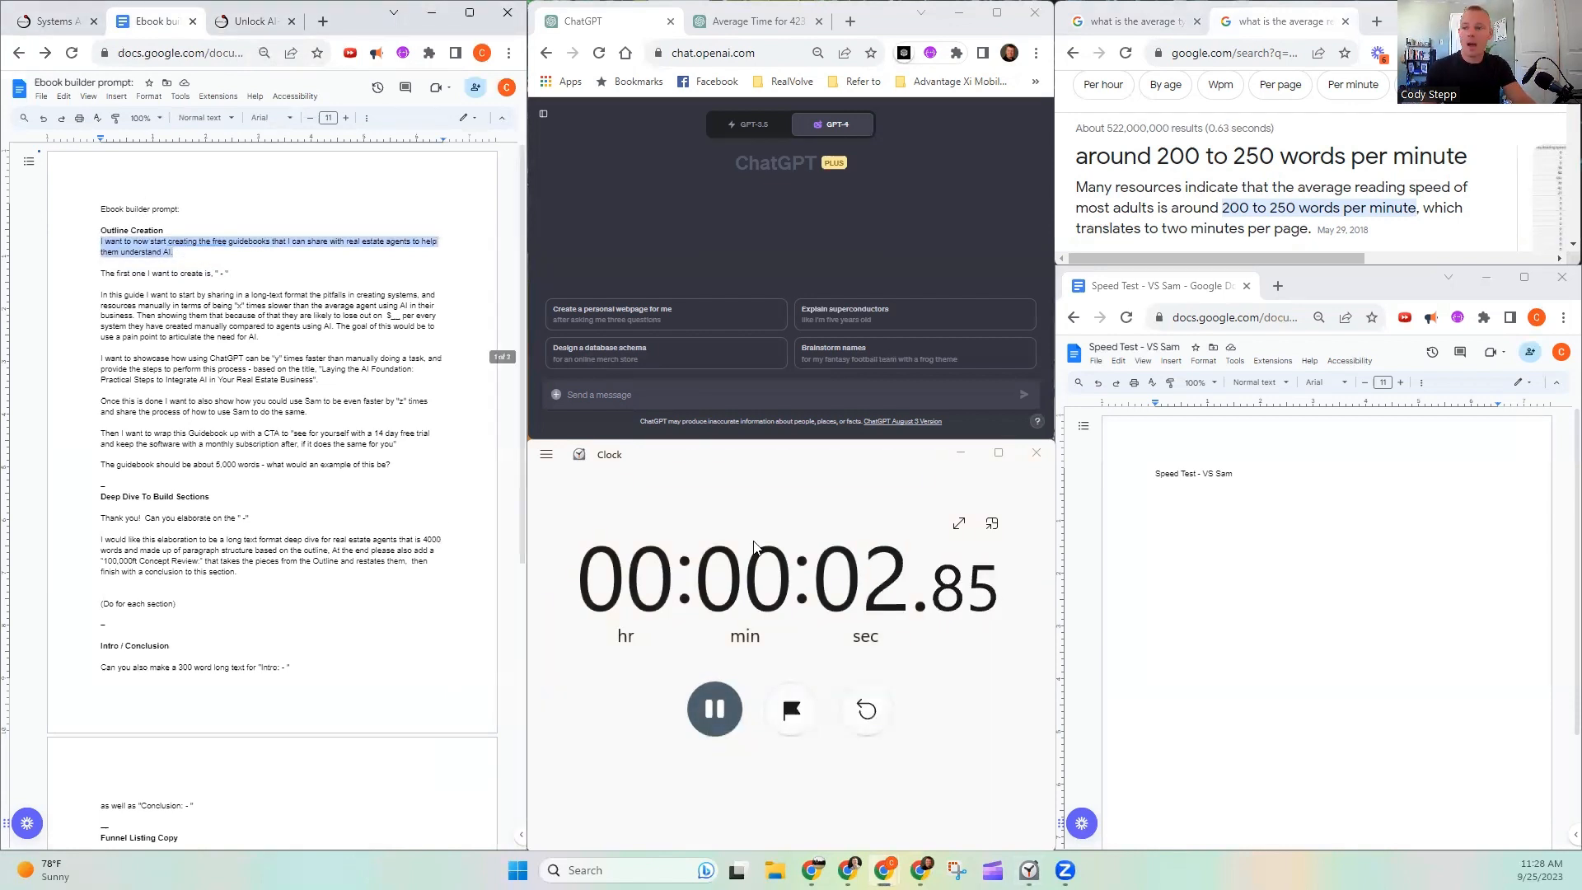
click(725, 403)
key(ctrl+v)
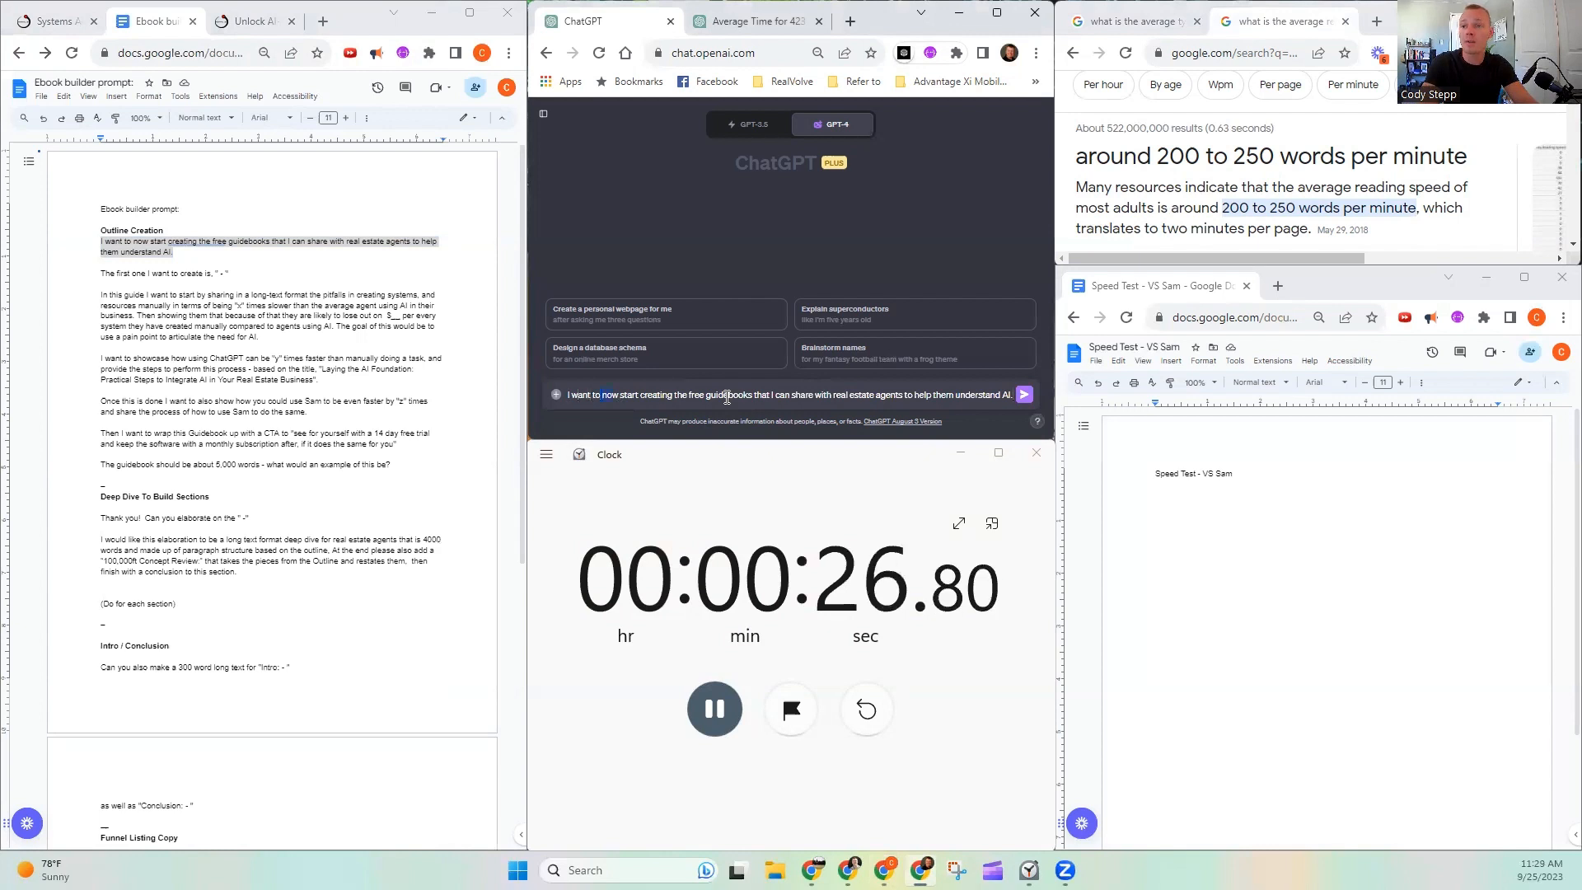
- Remove "now" from the ChatGPT prompt and replace "guidebooks" with "lead magnet"
key(BackSpace)
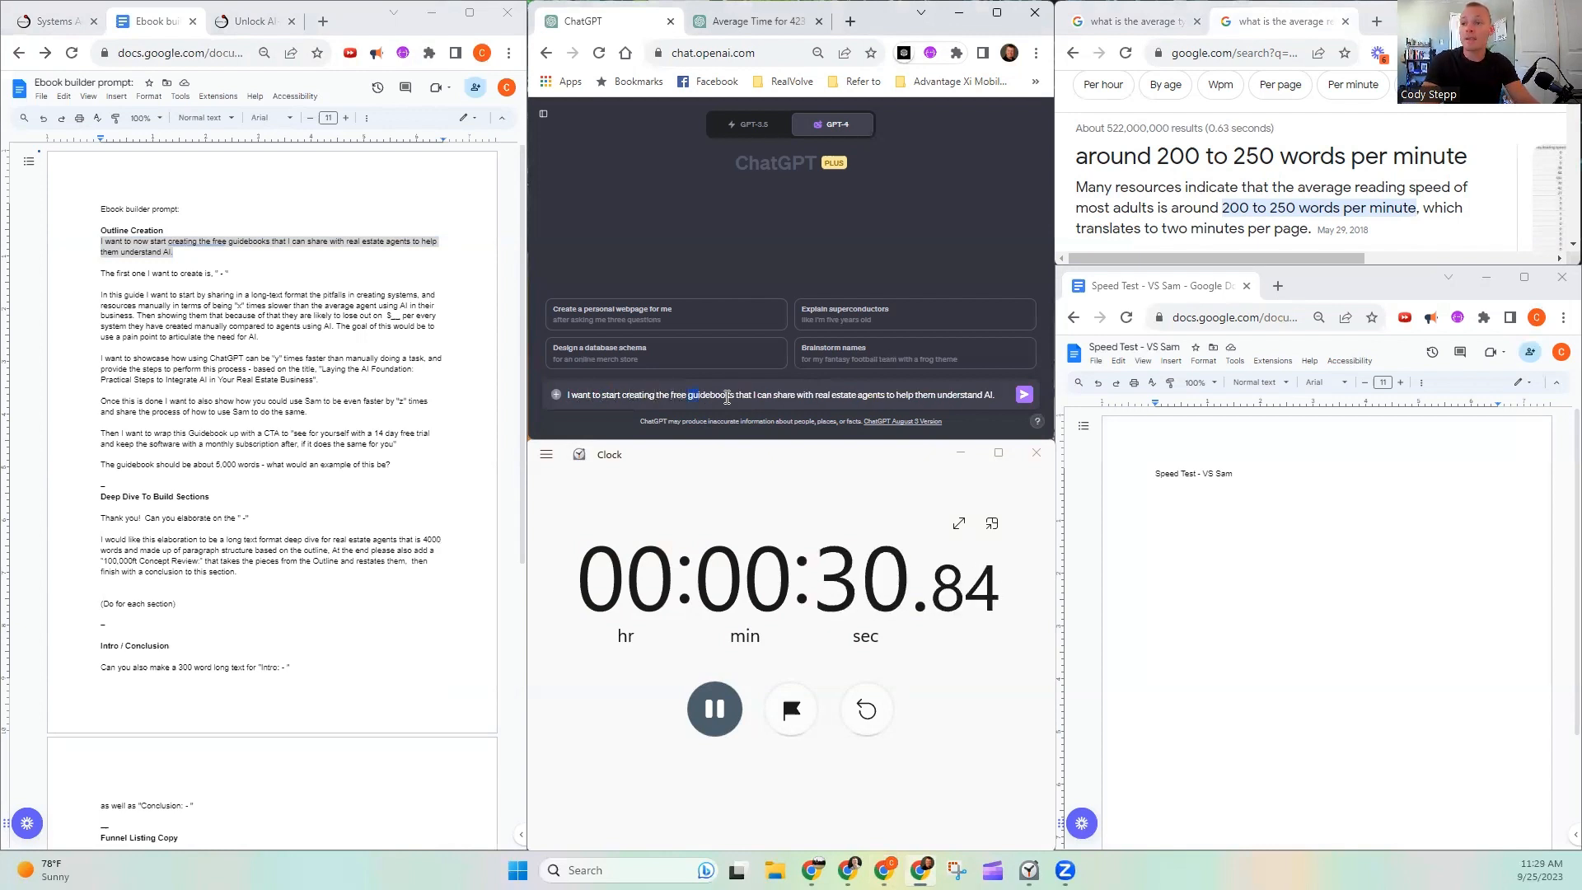
drag(727, 397, 727, 397)
text(lead)
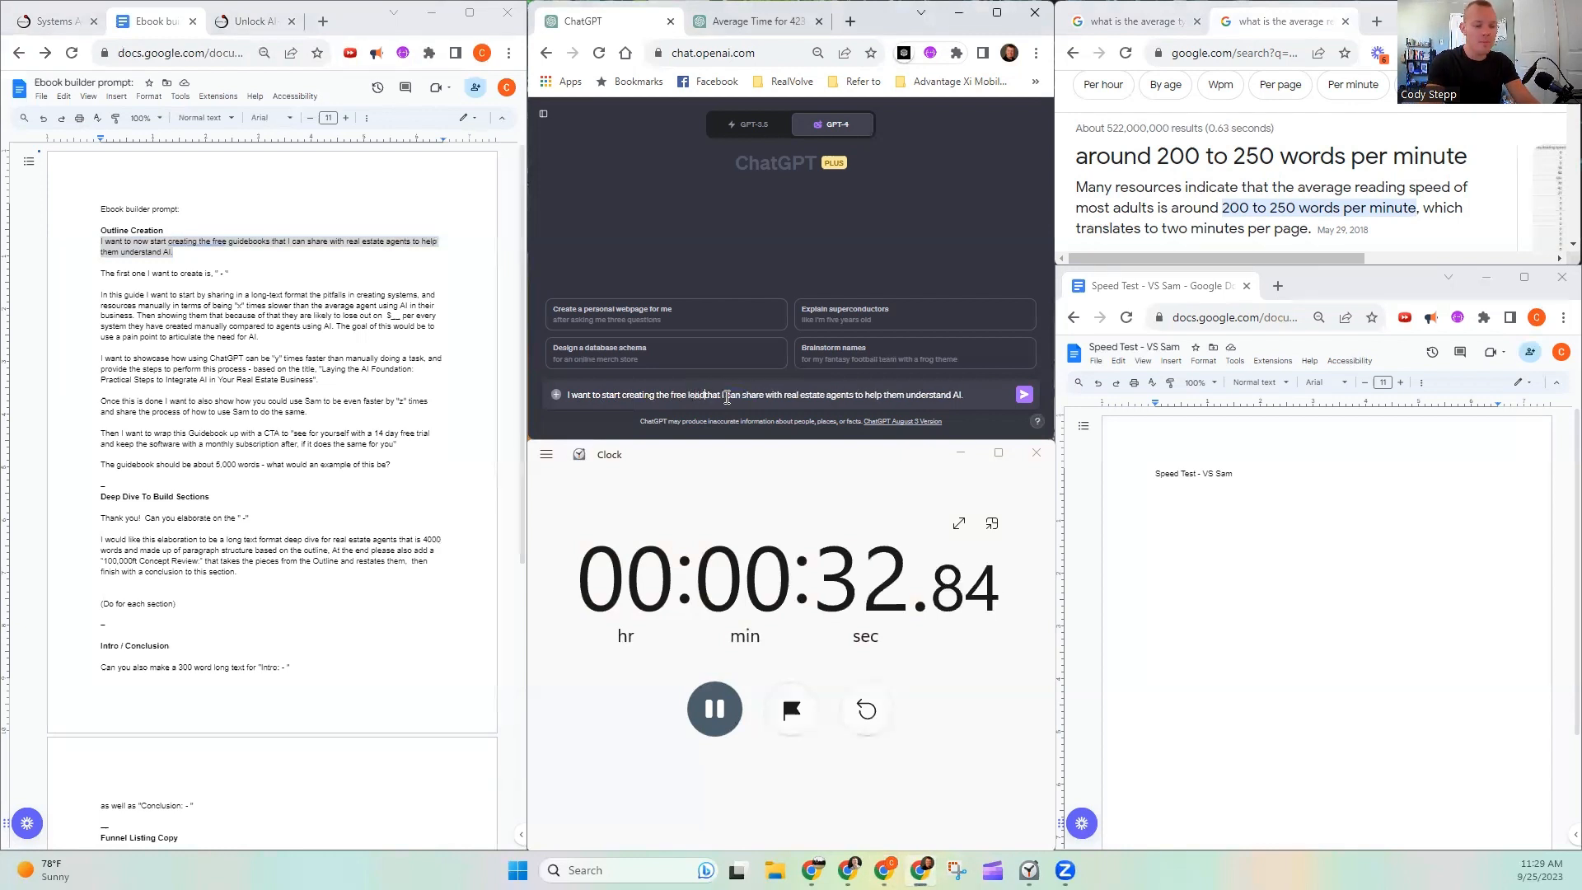
text( magnet)
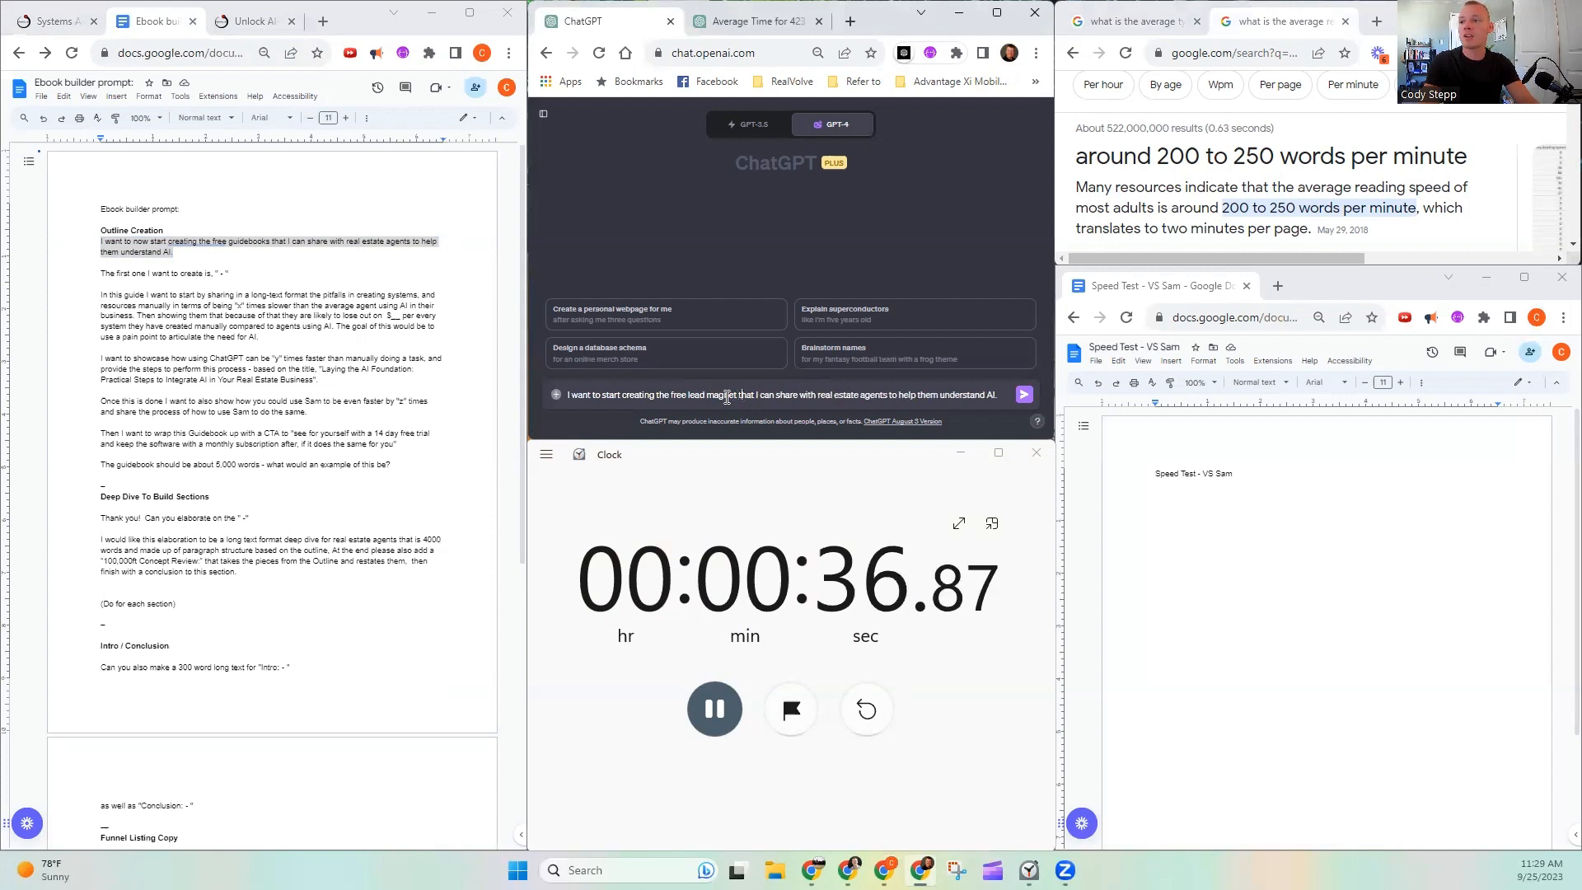
- Replace "AI." at the end of the prompt with "the first time home buying experience"
key(Right)
key(Right)
key(Right)
key(Right)
key(Right)
key(Right)
key(Right)
key(Right)
key(Right)
key(Right)
key(Right)
key(Right)
key(Right)
key(Right)
key(Right)
key(Right)
key(Right)
key(Right)
key(Right)
key(Right)
key(Right)
key(Right)
key(Right)
key(Right)
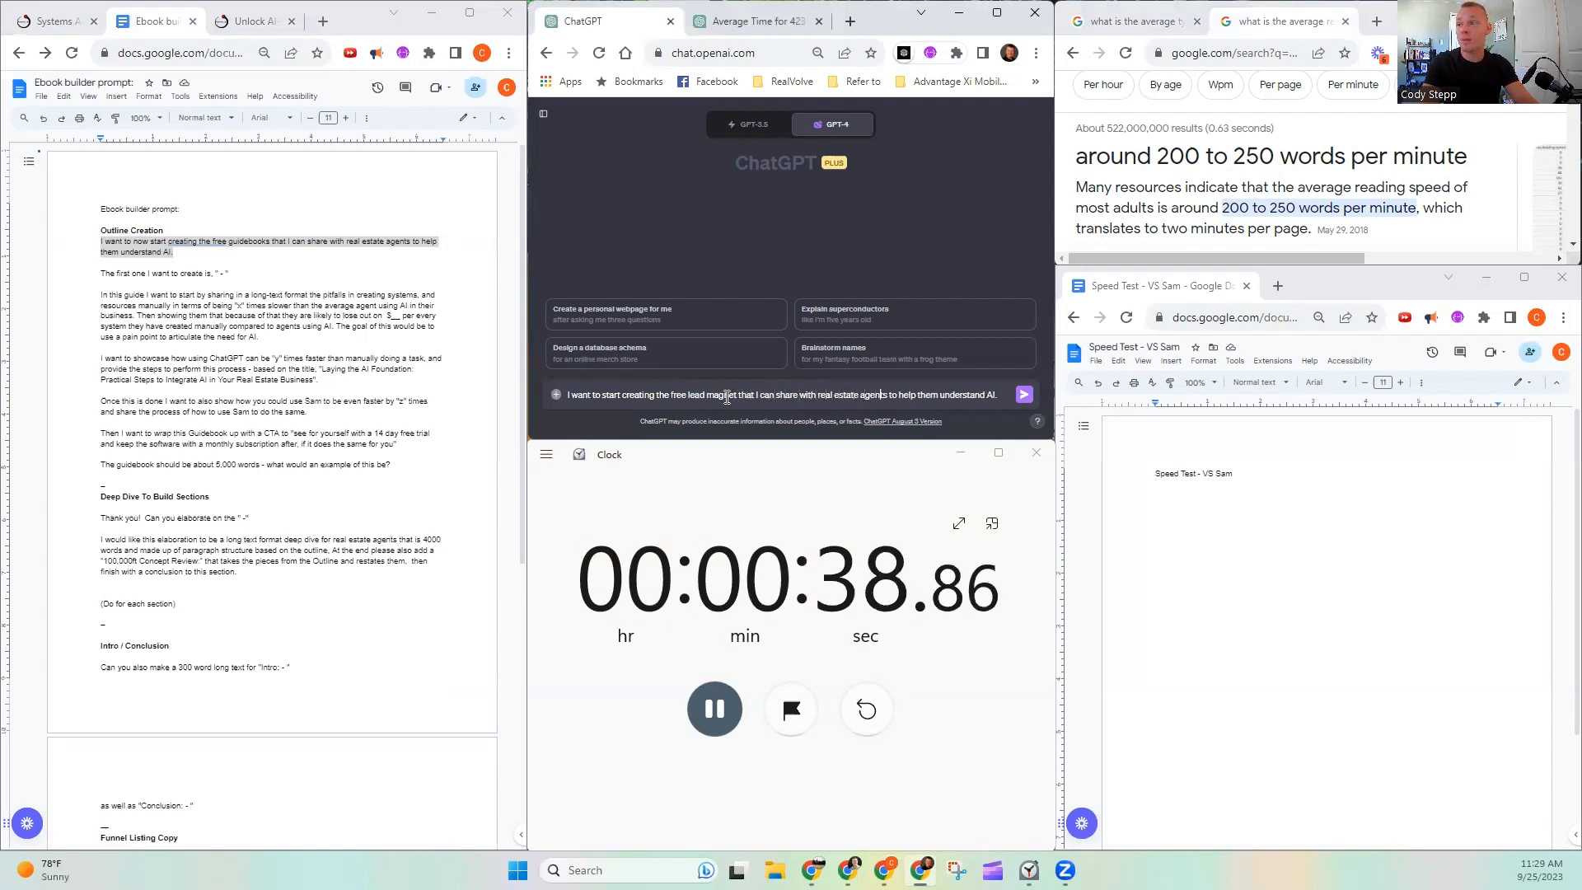
key(Right)
key(Right)
key(Right)
key(Right)
key(Right)
key(Right)
key(Right)
key(Right)
key(Right)
key(Right)
key(Right)
key(Right)
key(Right)
key(Right)
key(Right)
key(Right)
key(Right)
key(Right)
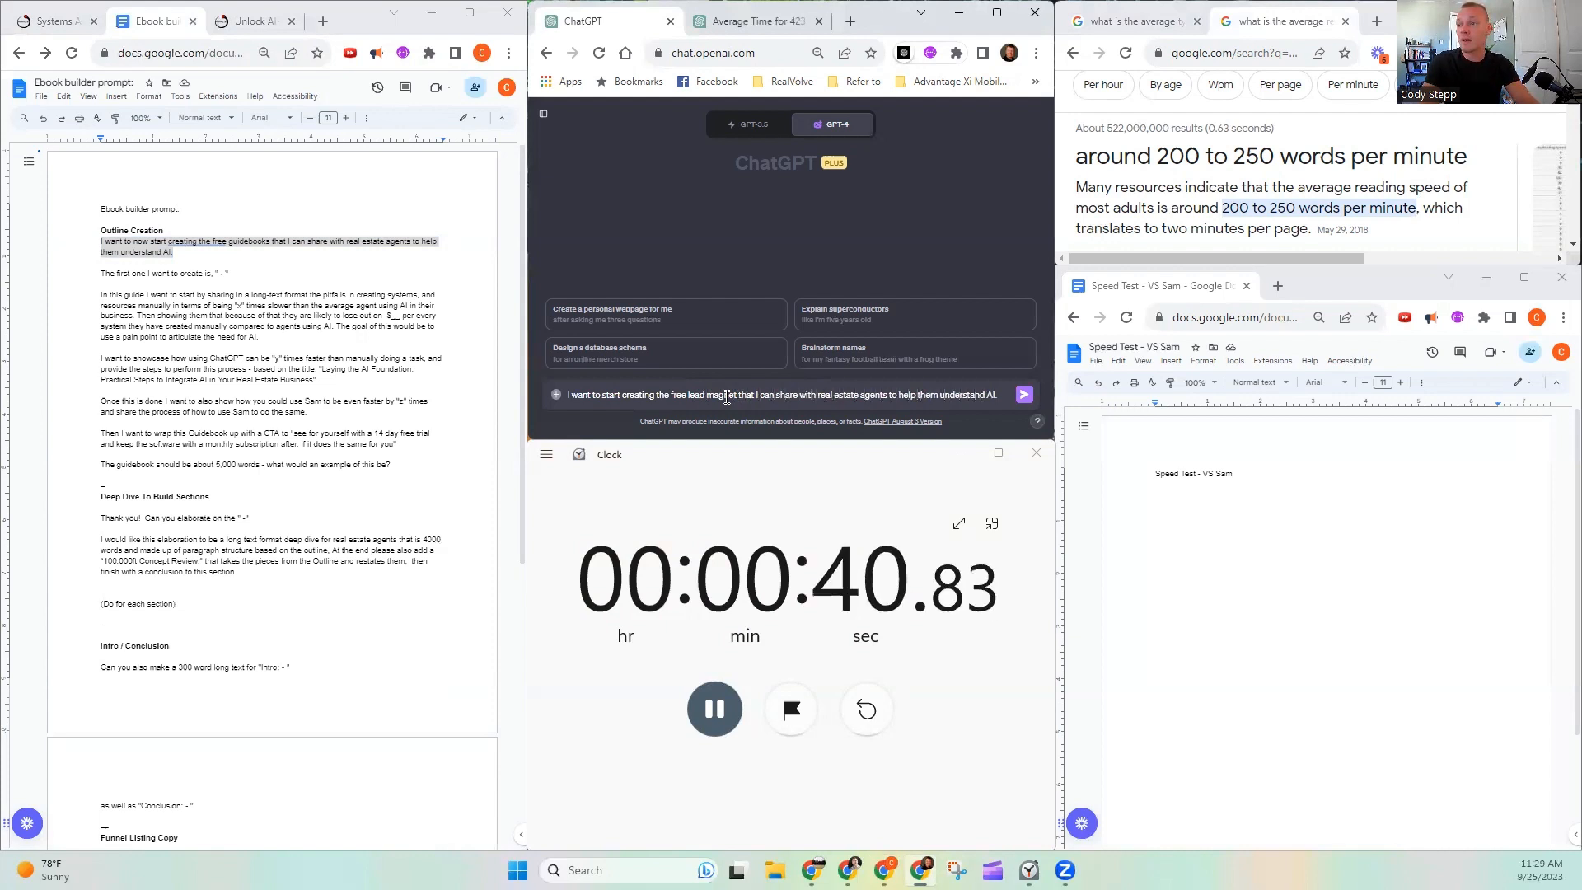
key(Delete)
key(Delete)
key(Delete)
text(the first t)
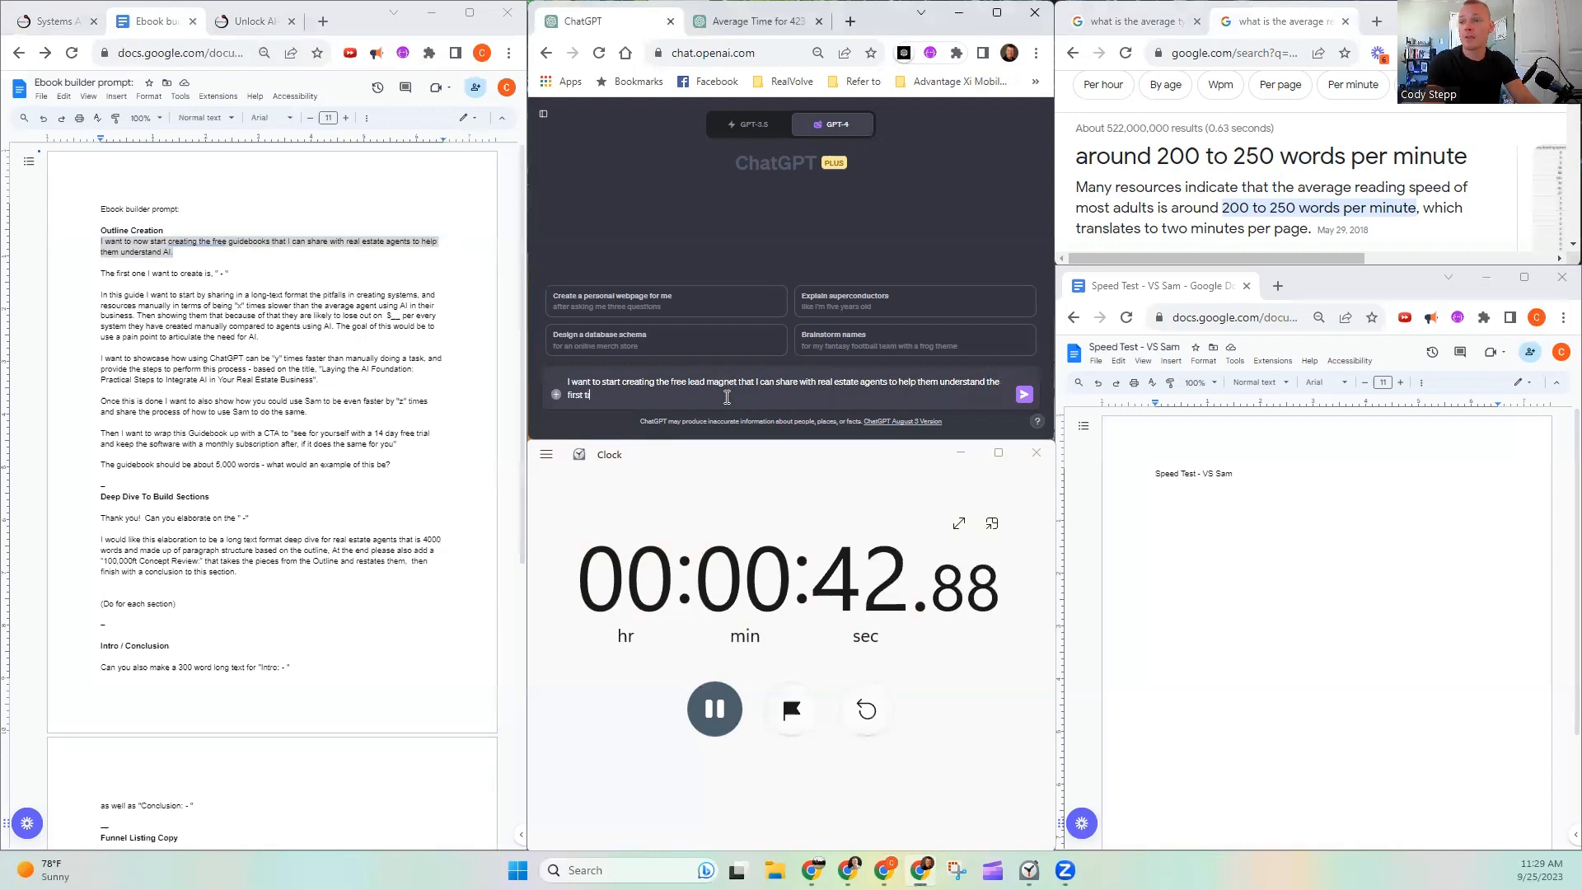
text(ime home buy)
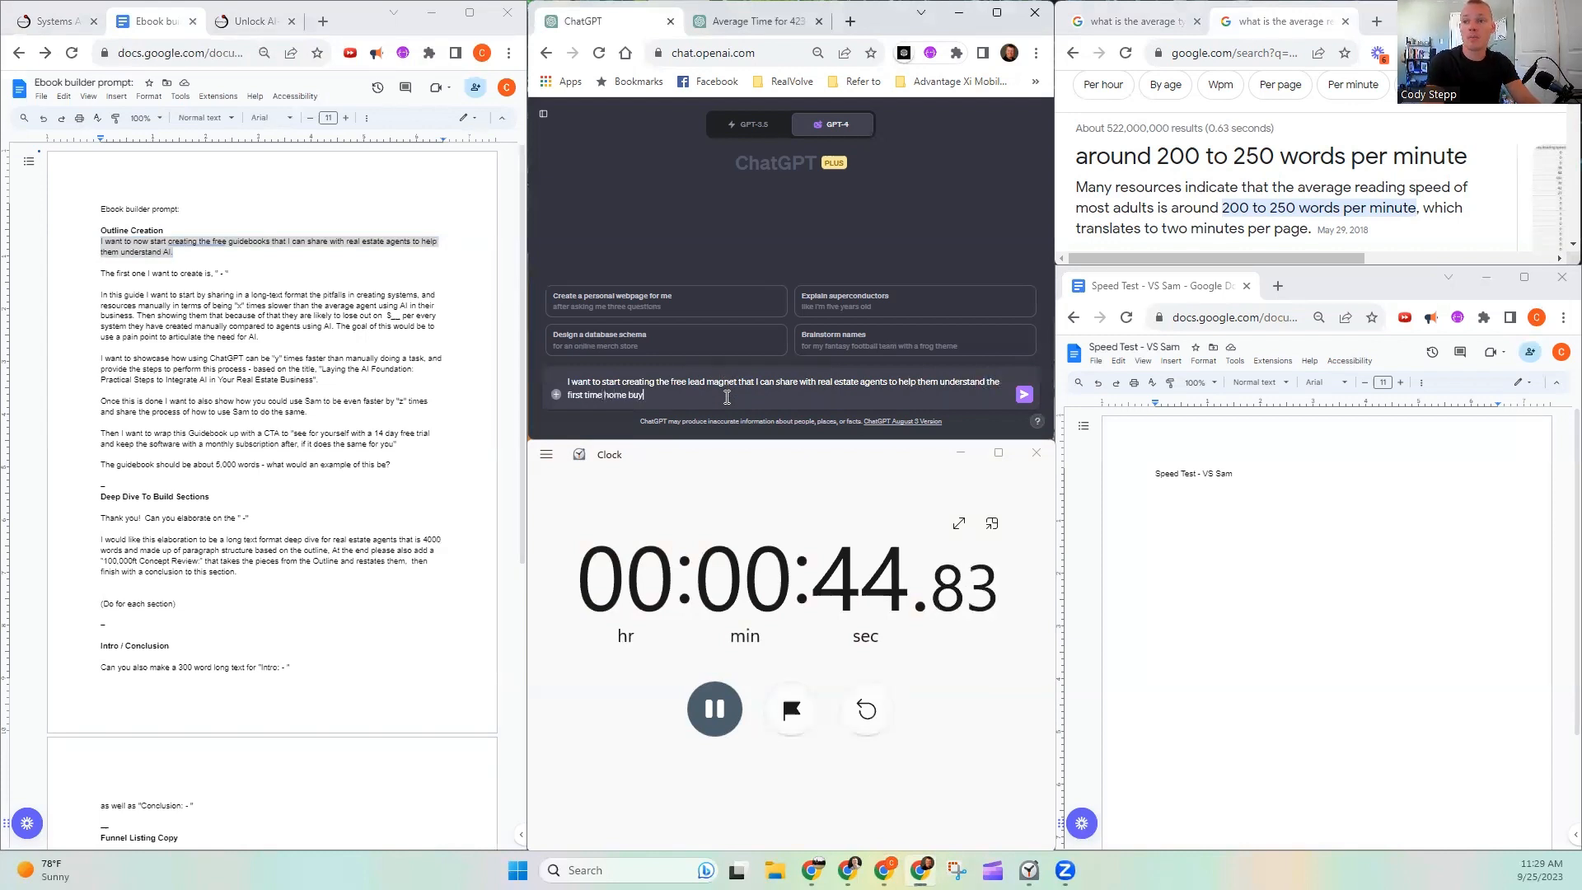
text(ing experience)
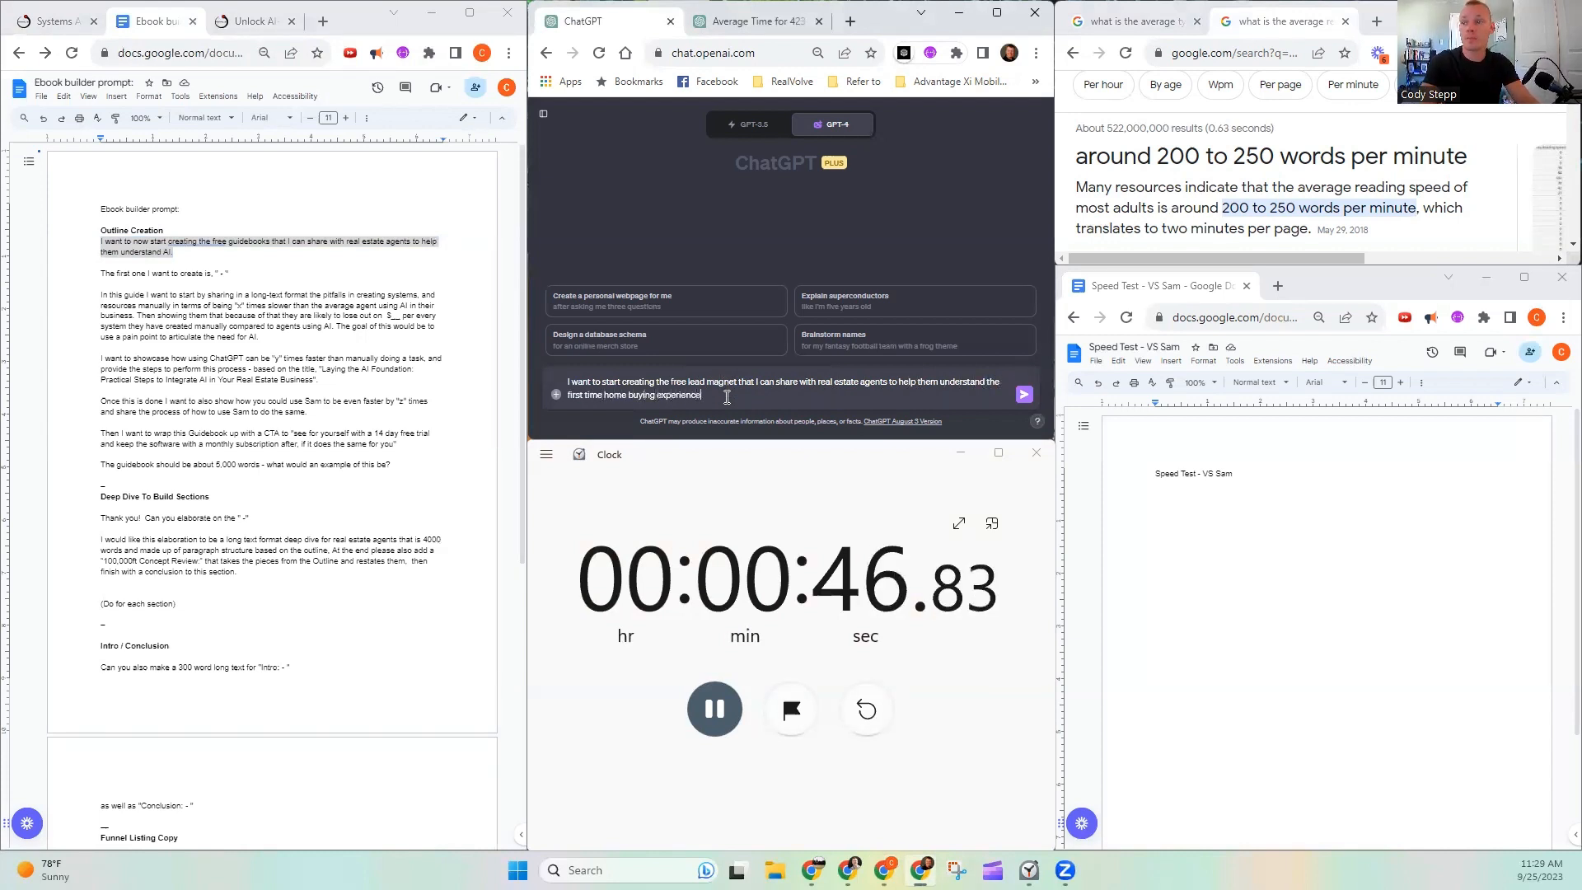
- Replace "with real estate agents" in the ChatGPT prompt with "as a real estate agent"
key(Up)
key(Right)
key(Right)
key(Right)
key(Right)
key(Right)
key(Right)
key(Right)
key(Right)
key(Right)
key(Right)
key(Right)
key(Right)
key(Right)
key(Right)
key(Right)
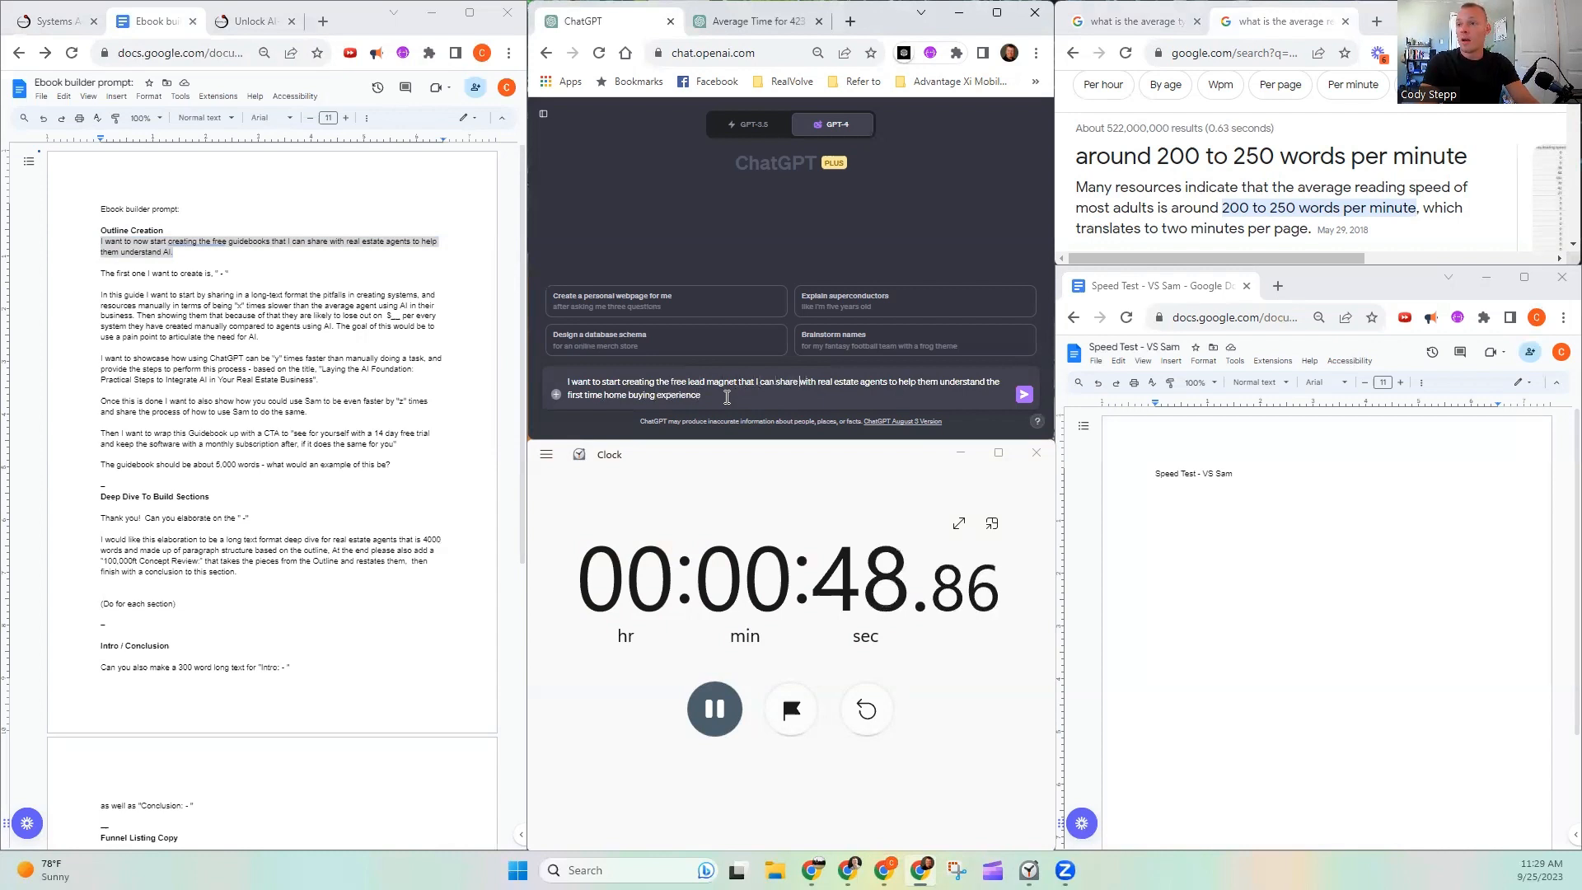
key(Left)
key(Delete)
key(Delete)
key(Delete)
key(Delete)
key(Delete)
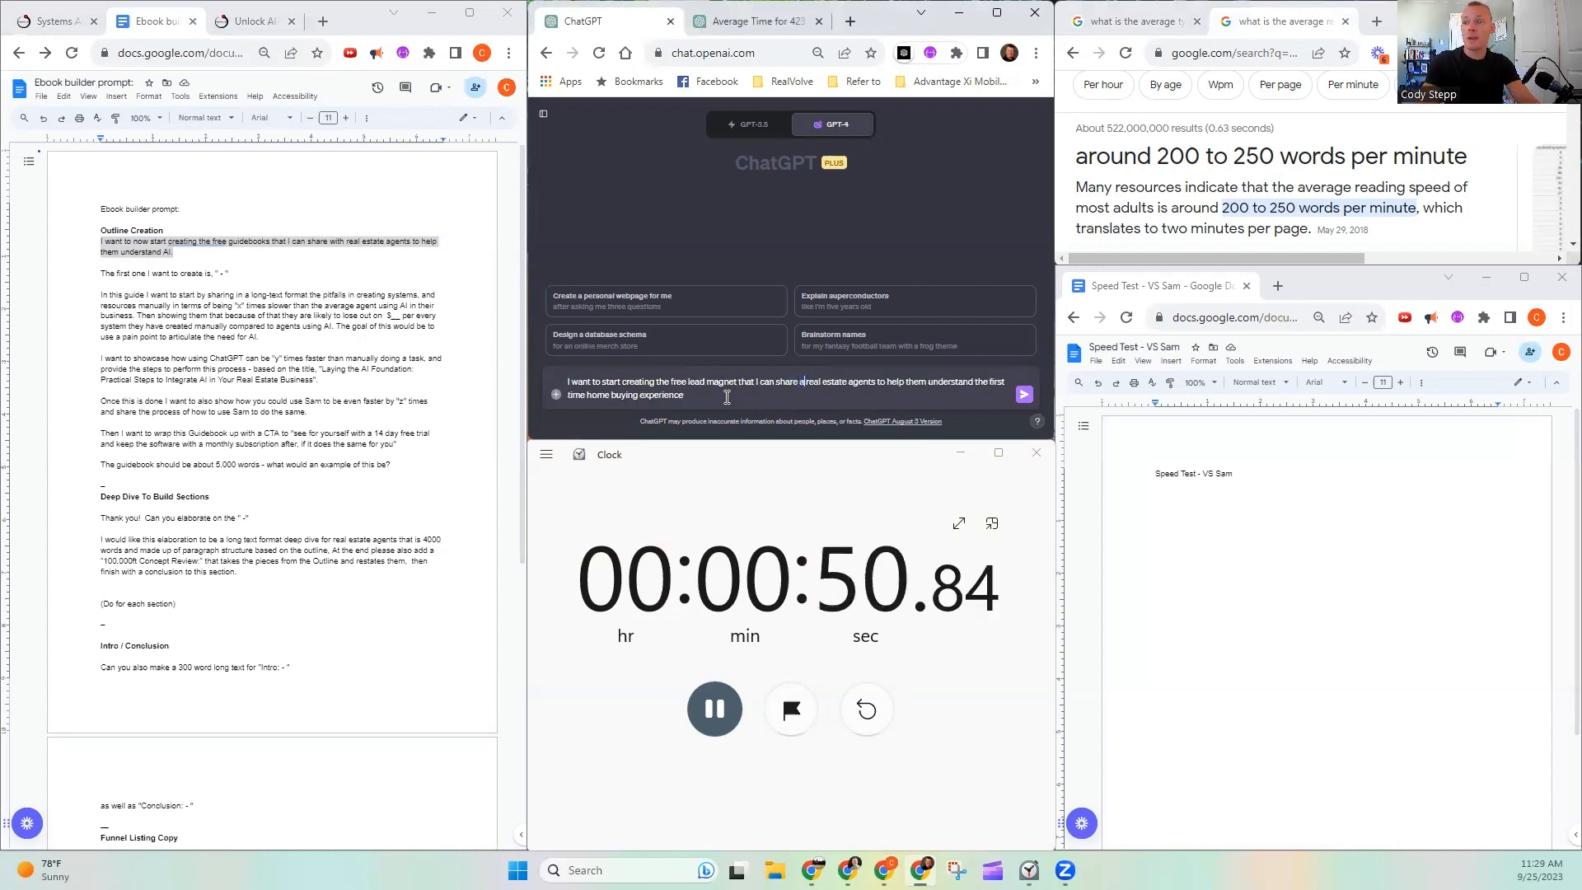
text(as a)
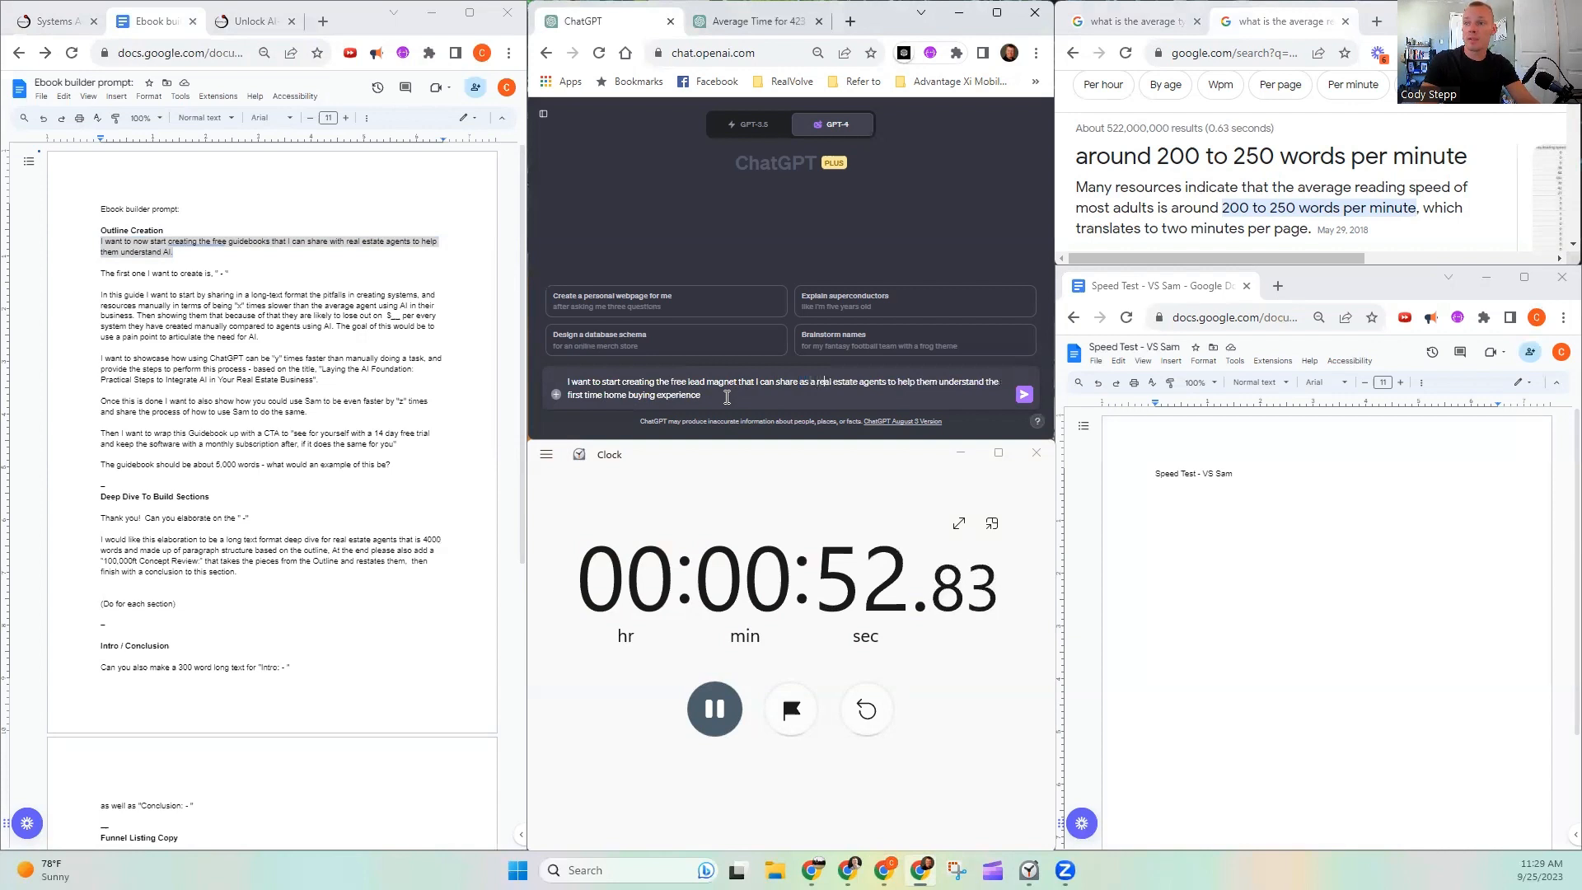
key(Delete)
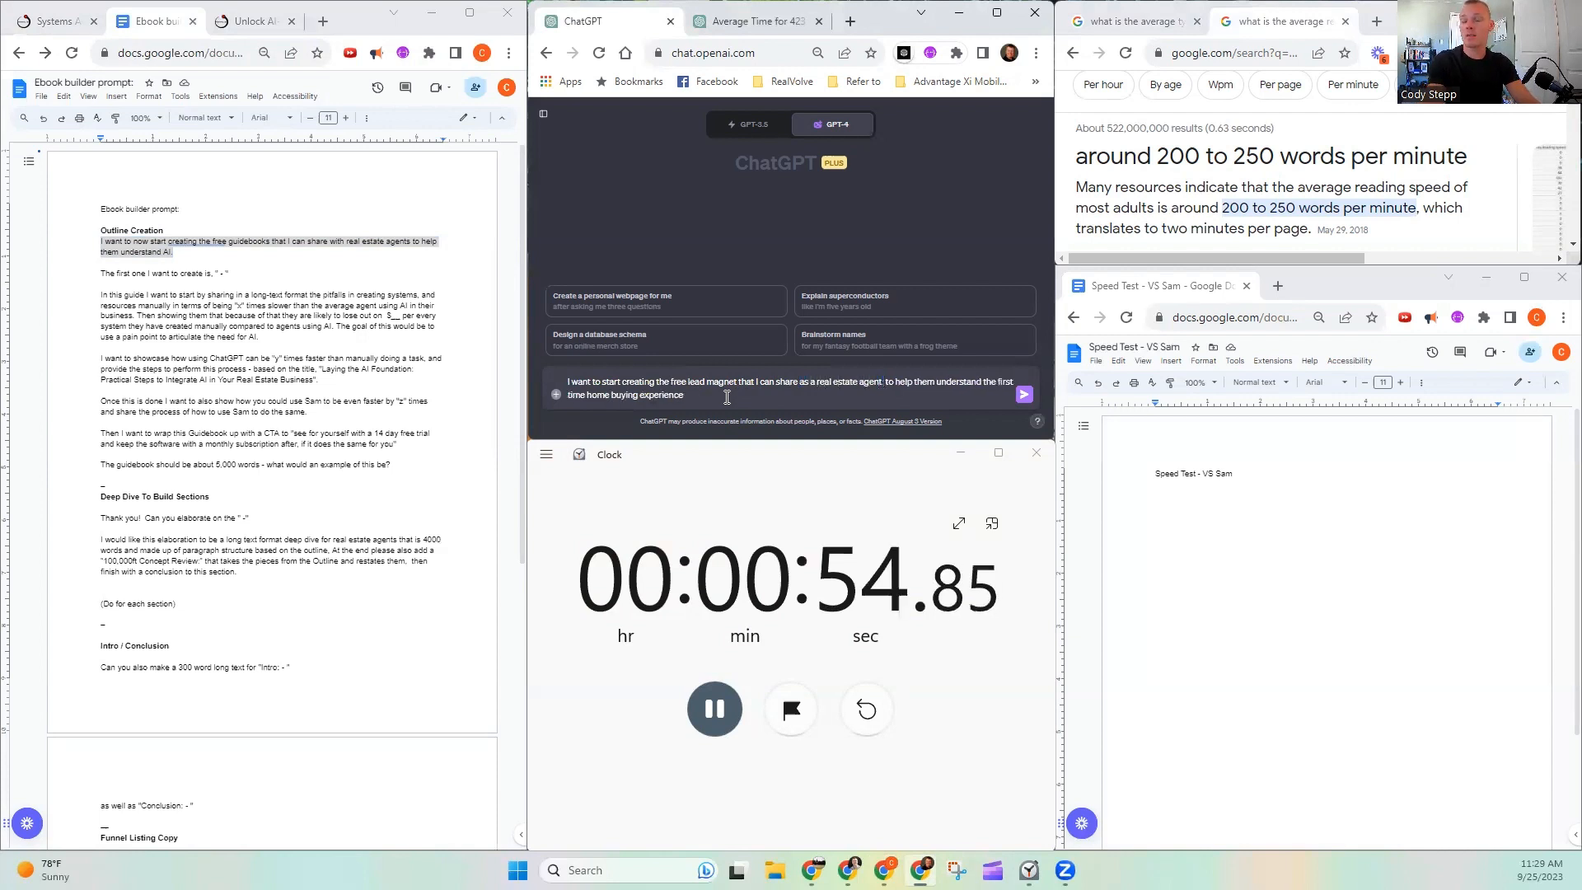
- Insert "with leads" after "real estate agent", end the prompt's sentence with a period and start a new paragraph
text(with)
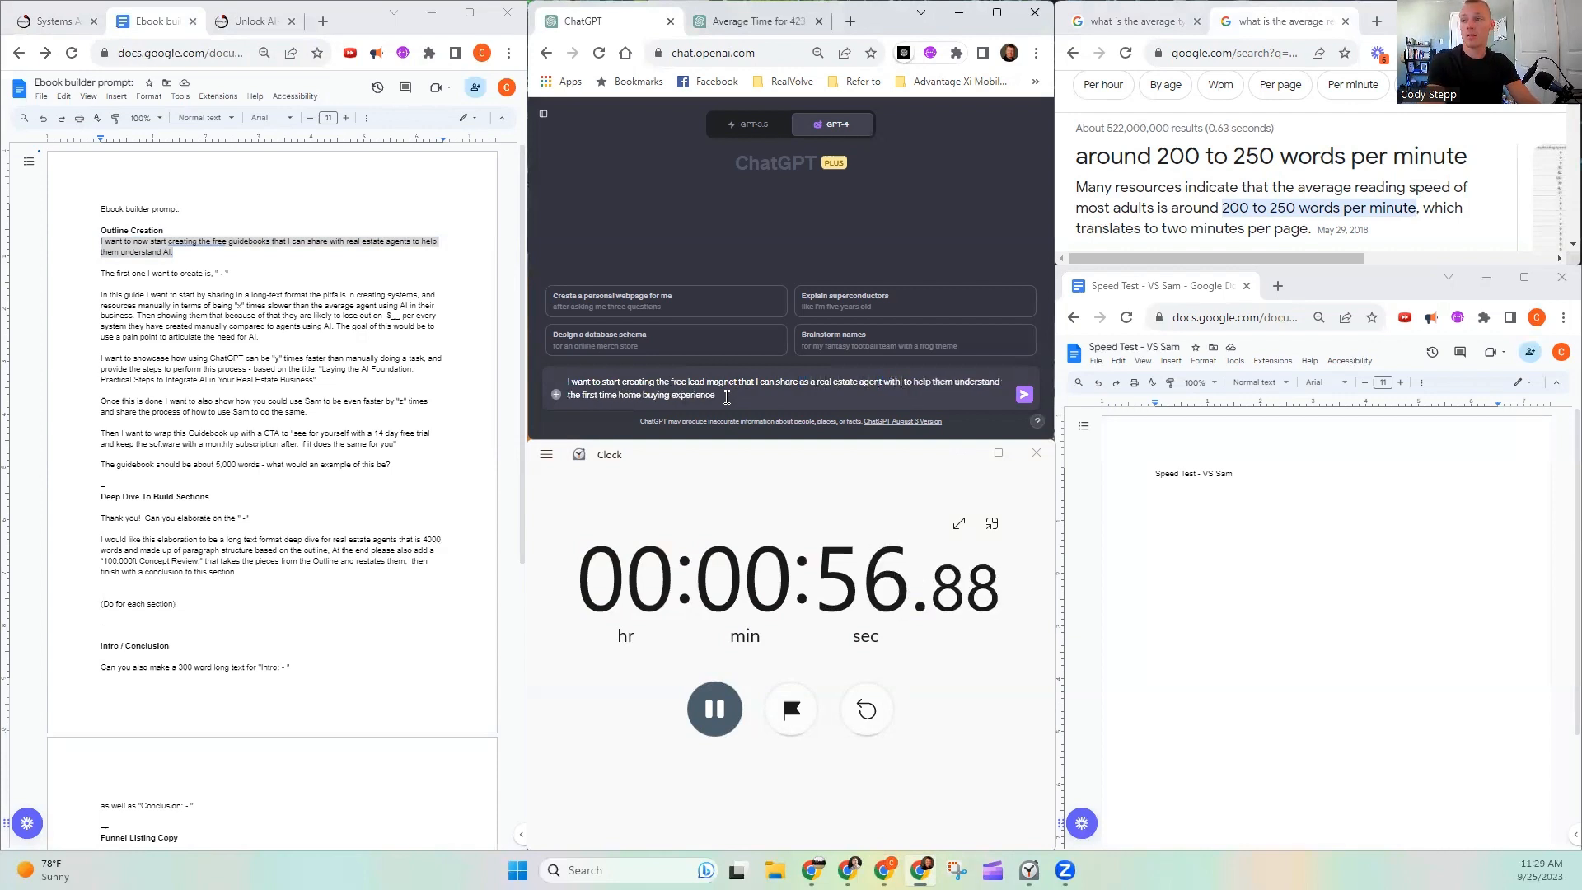
text( leads)
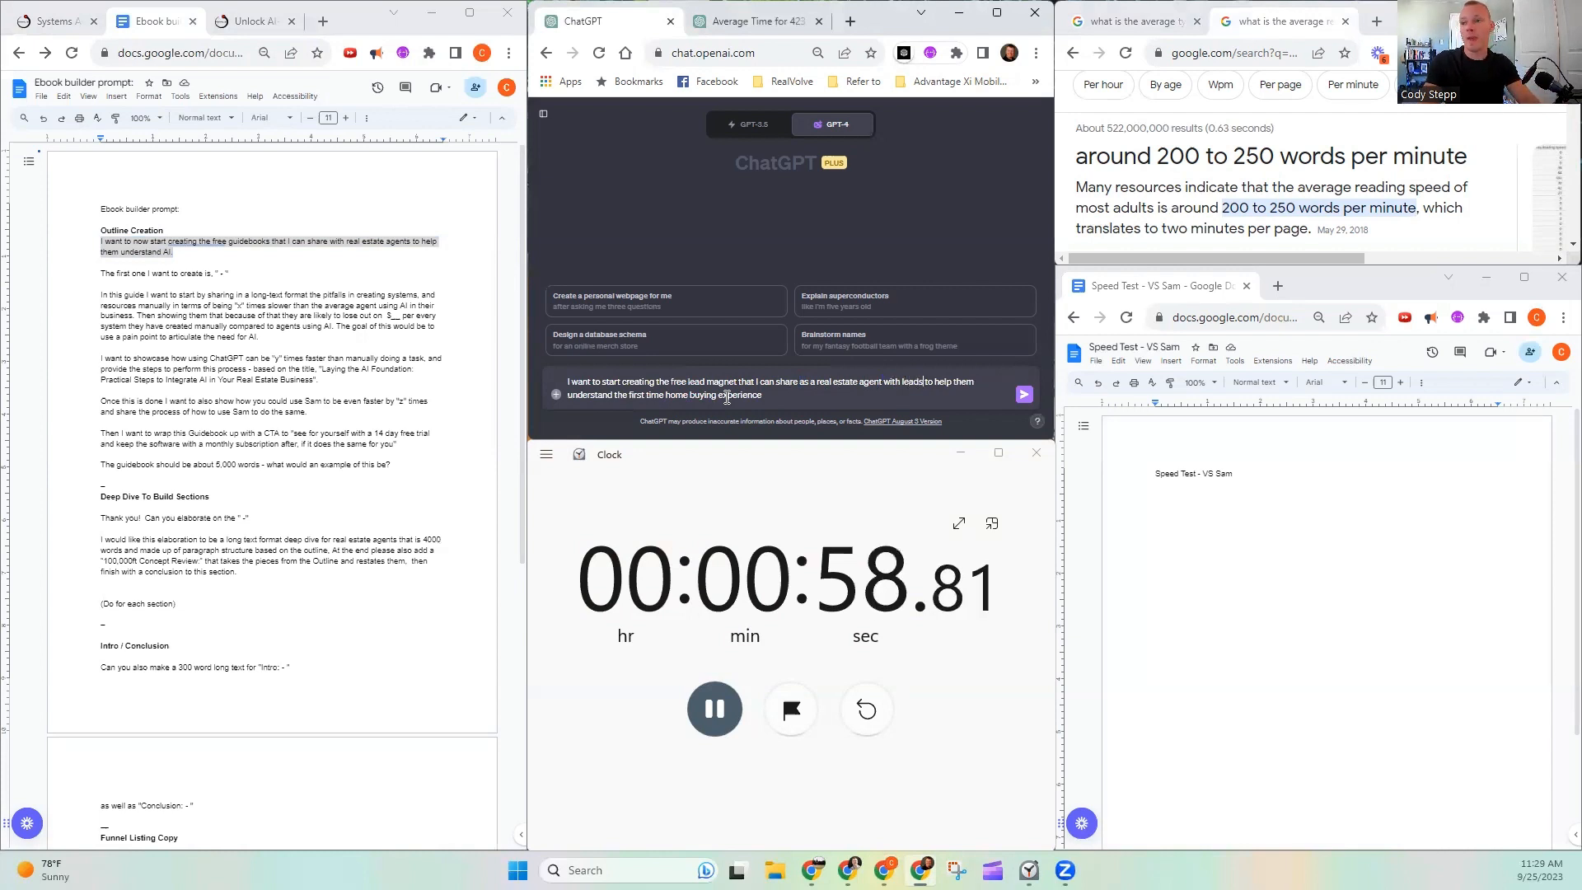
key(Down)
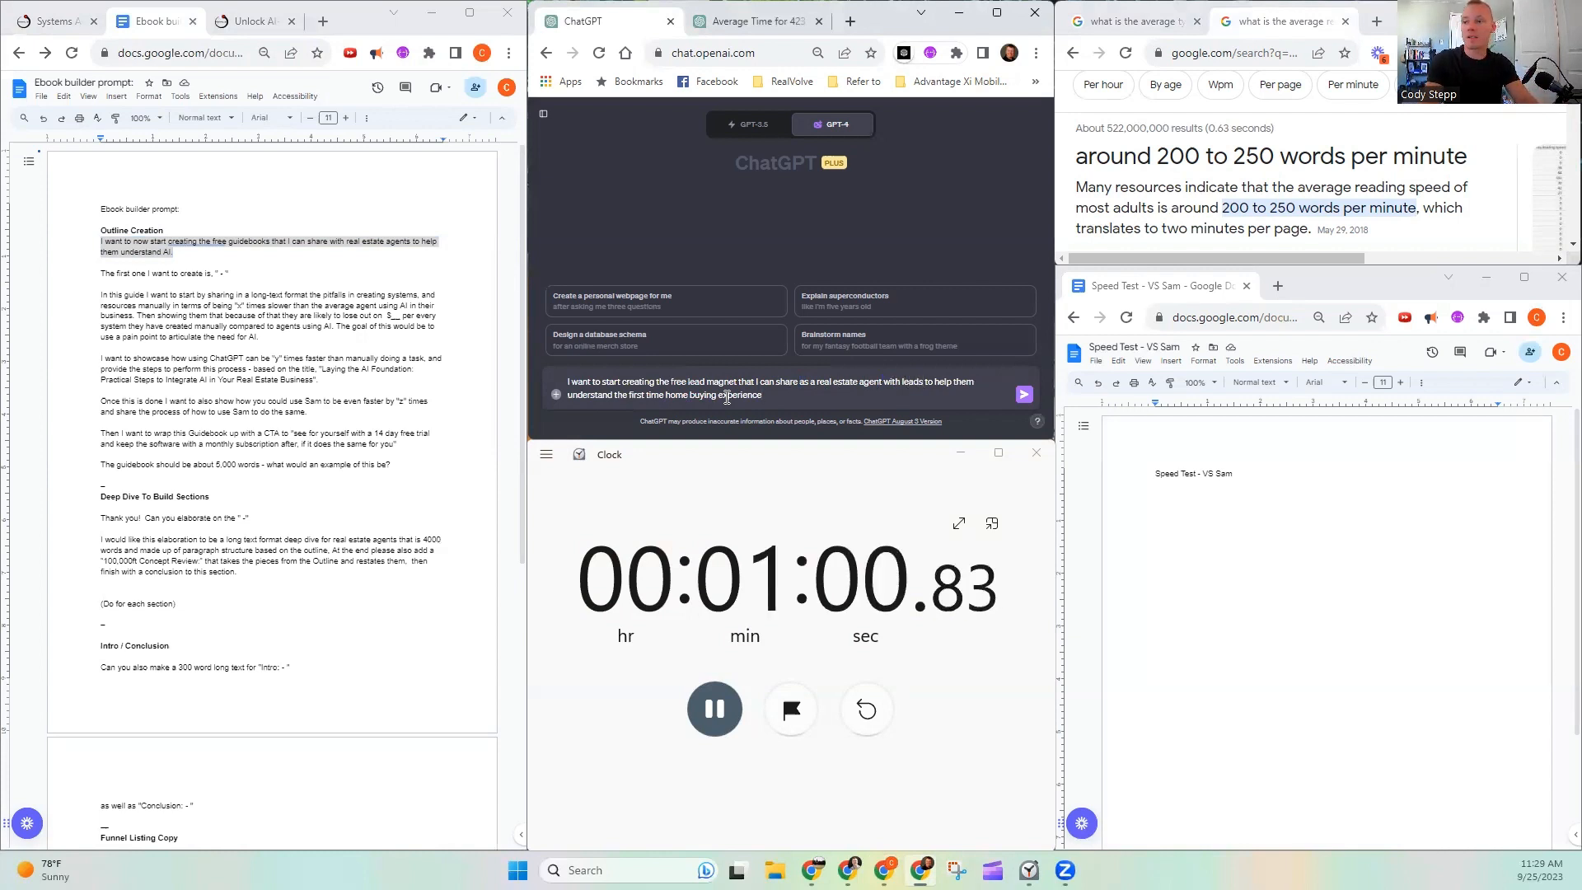
text(.)
key(shift+Return)
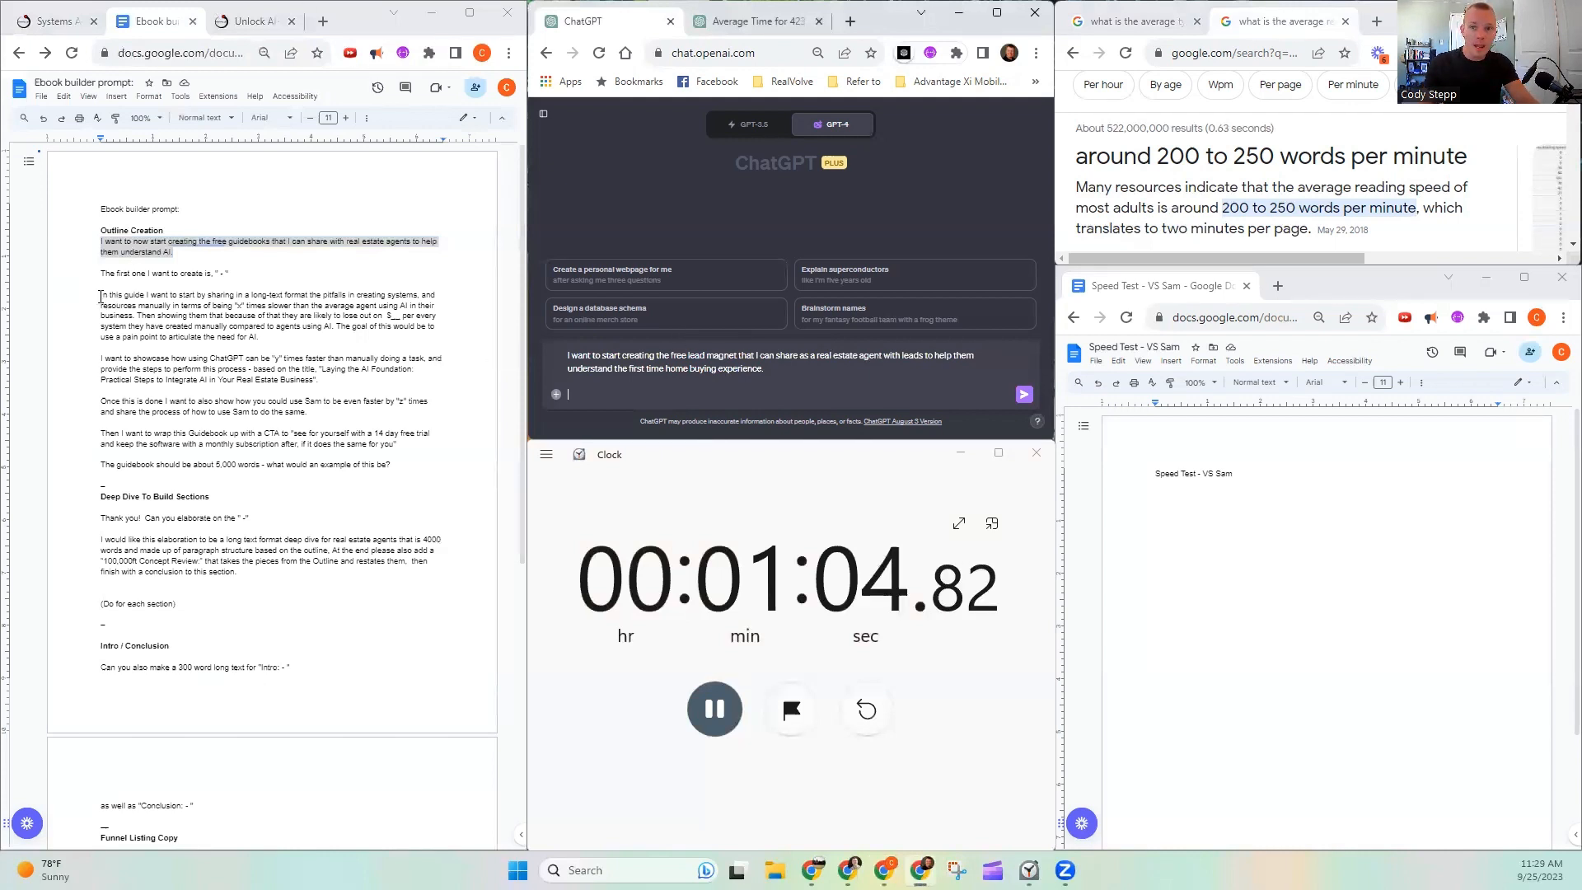
- Begin the prompt's second paragraph with "In this guide I want to articulate the process they are going through", modelled on the prompt document
drag(100, 296, 152, 304)
click(647, 394)
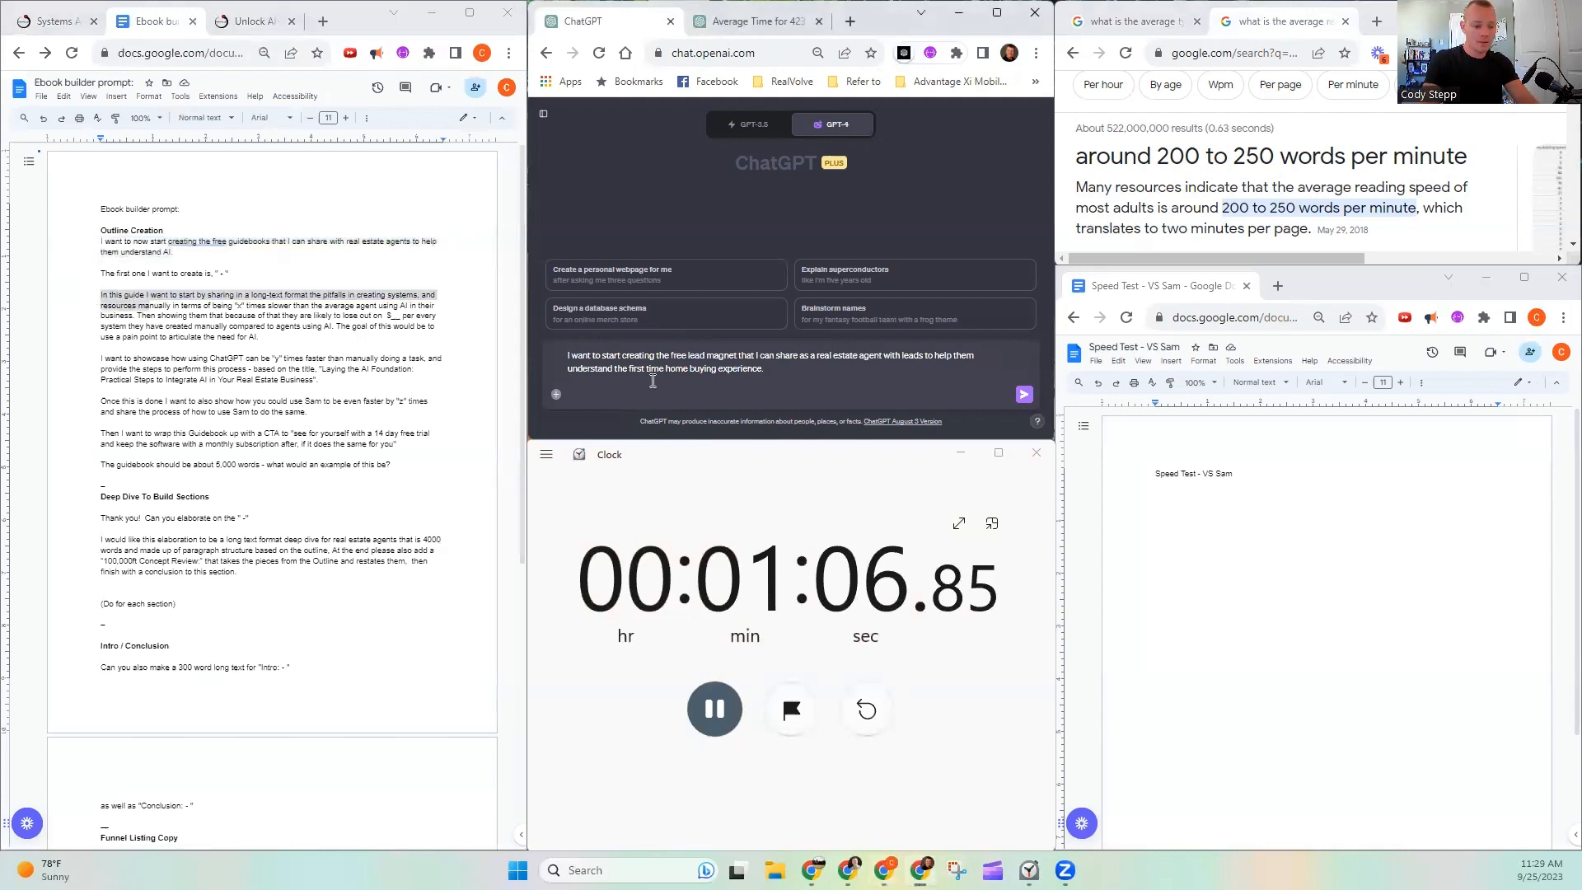
text(In this guide I)
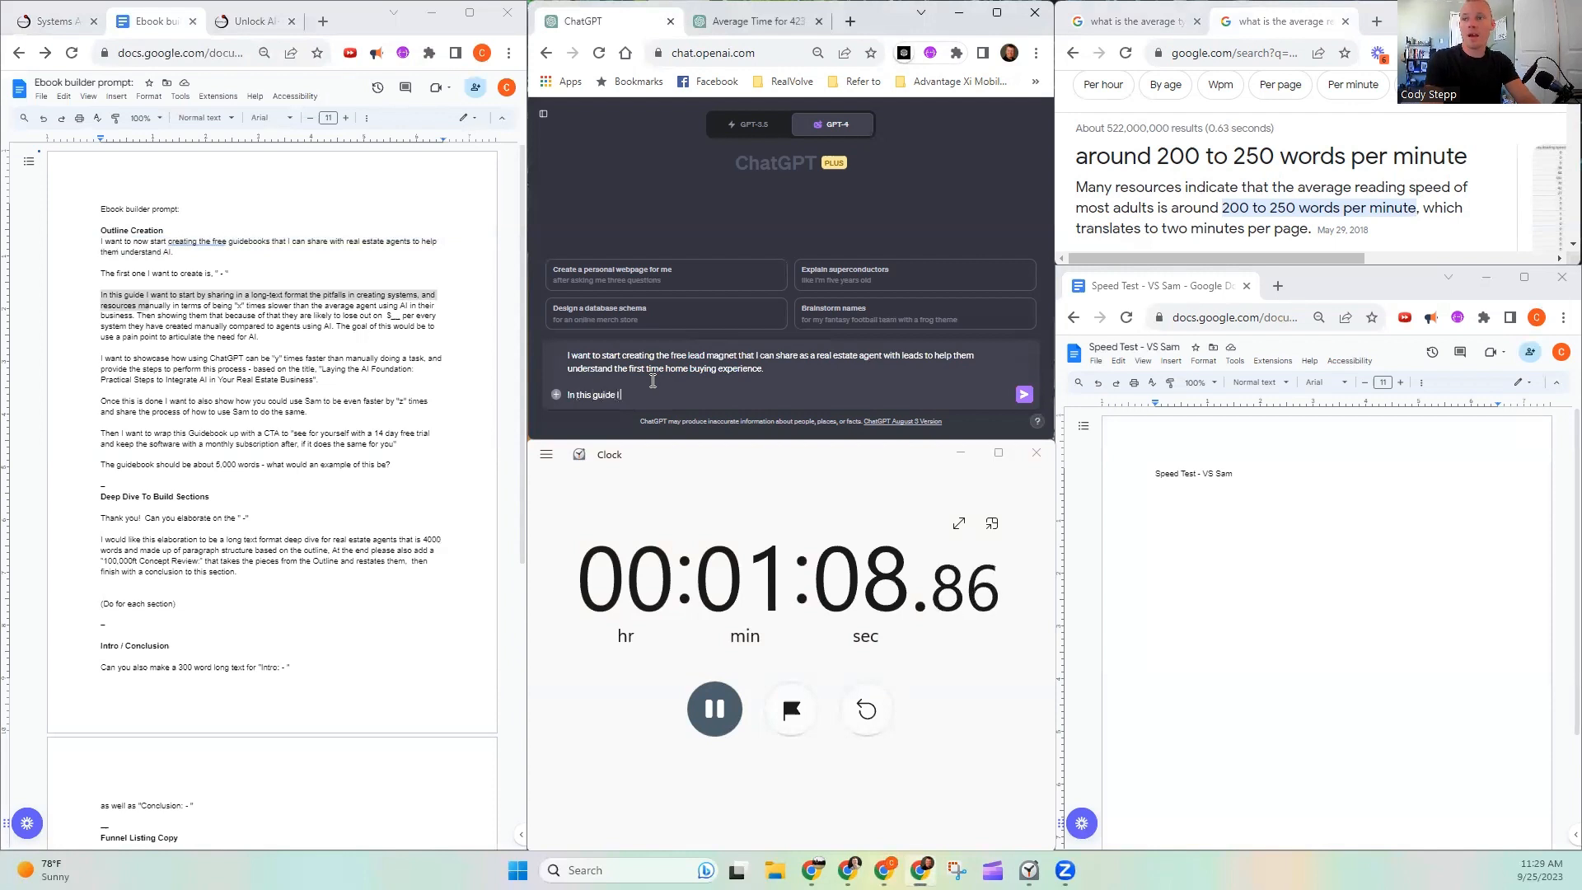
text( was)
key(BackSpace)
text(nt to a)
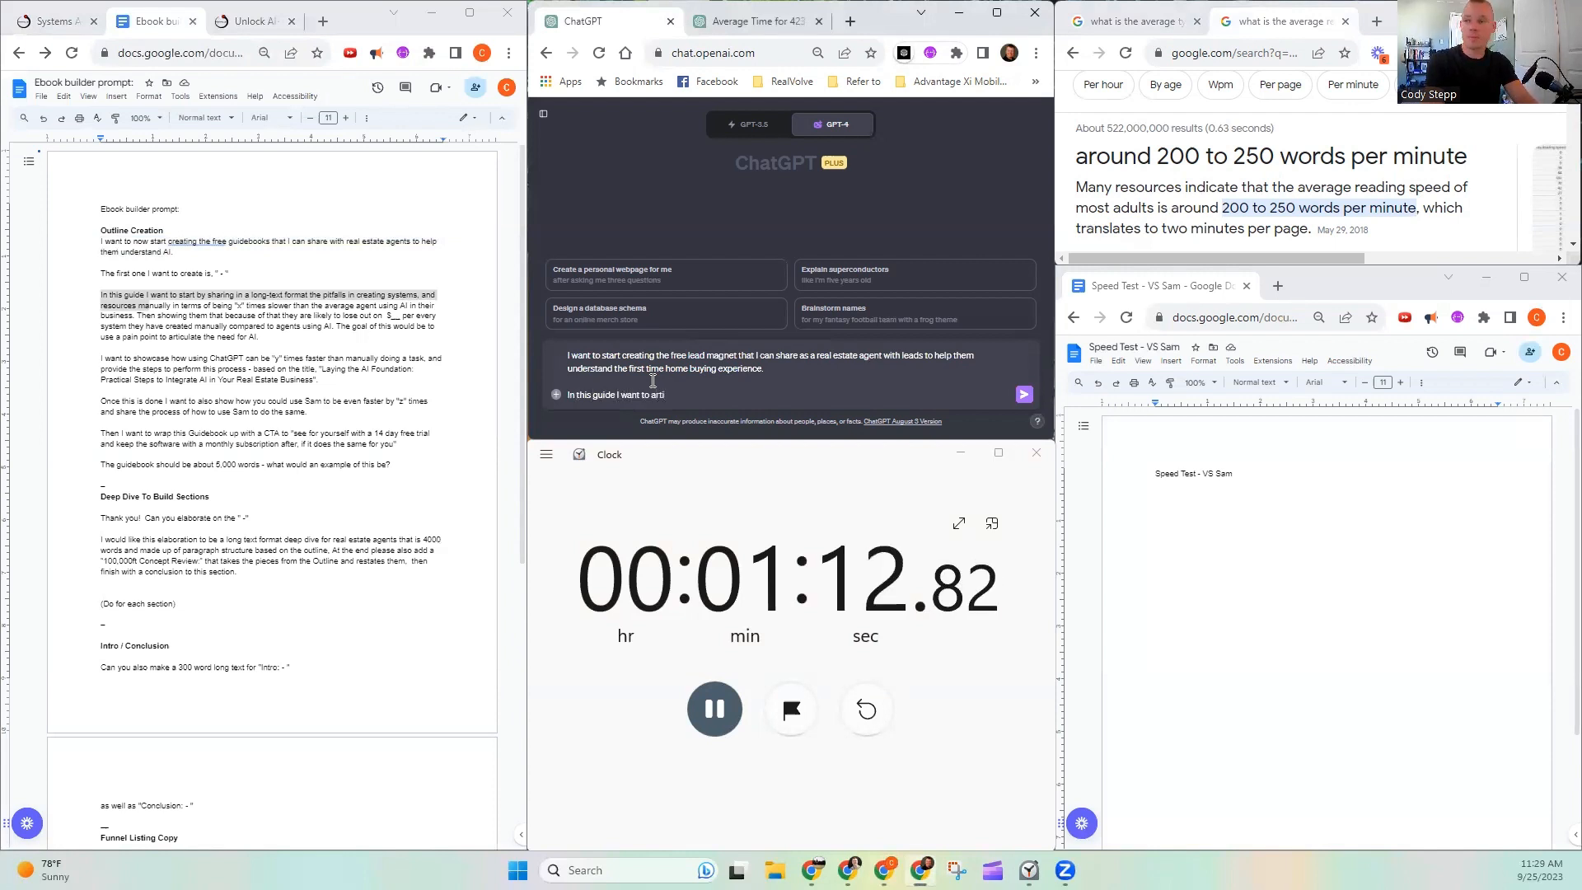
text(rticula)
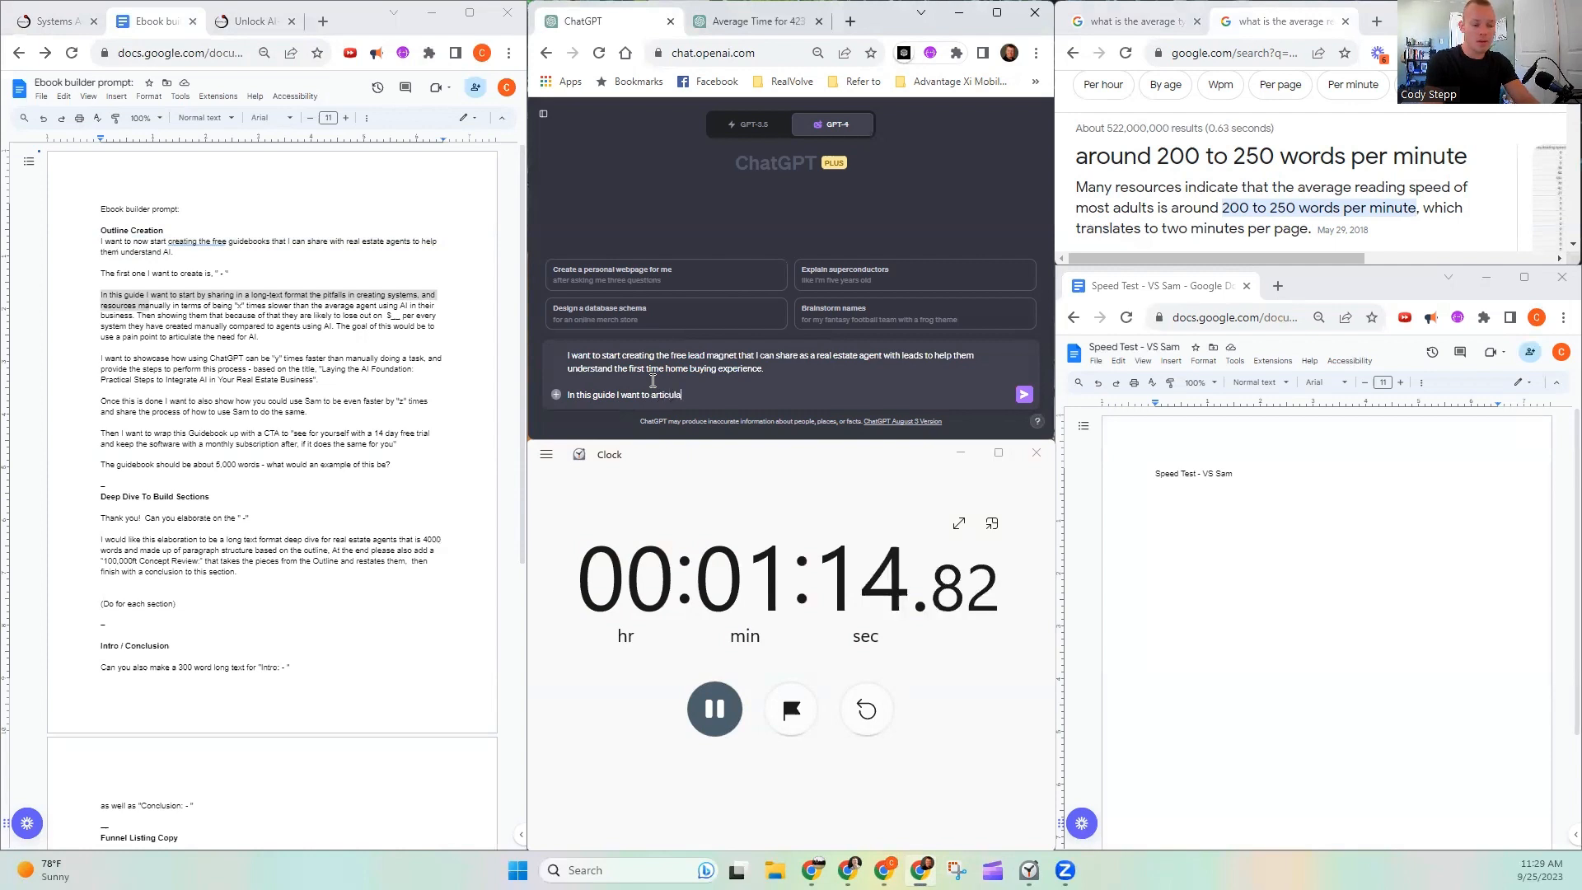
text(te the)
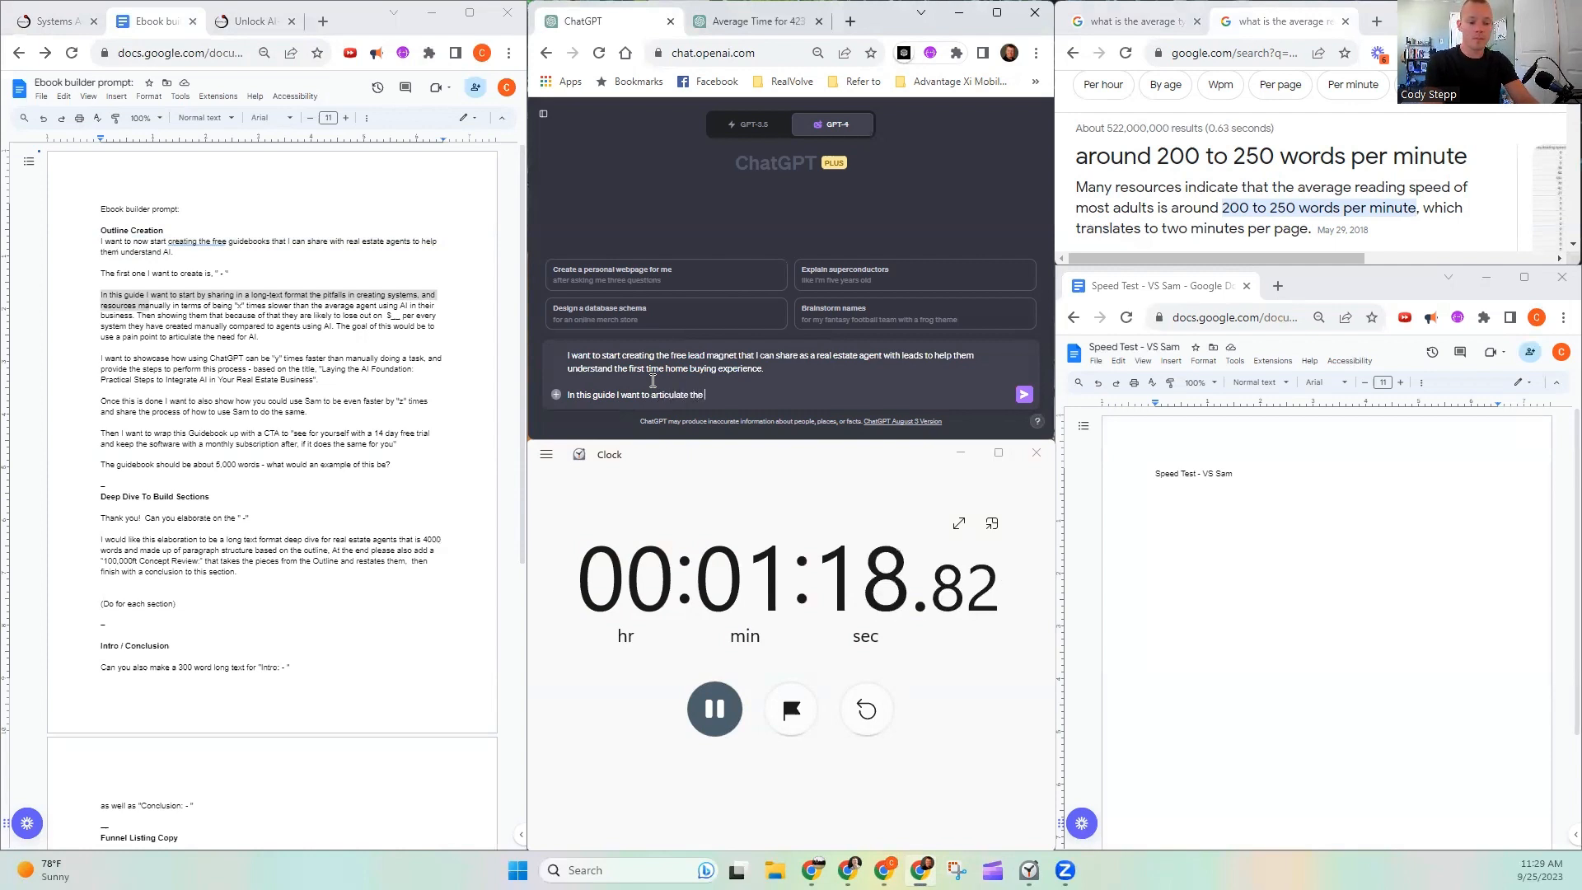
text( process they are)
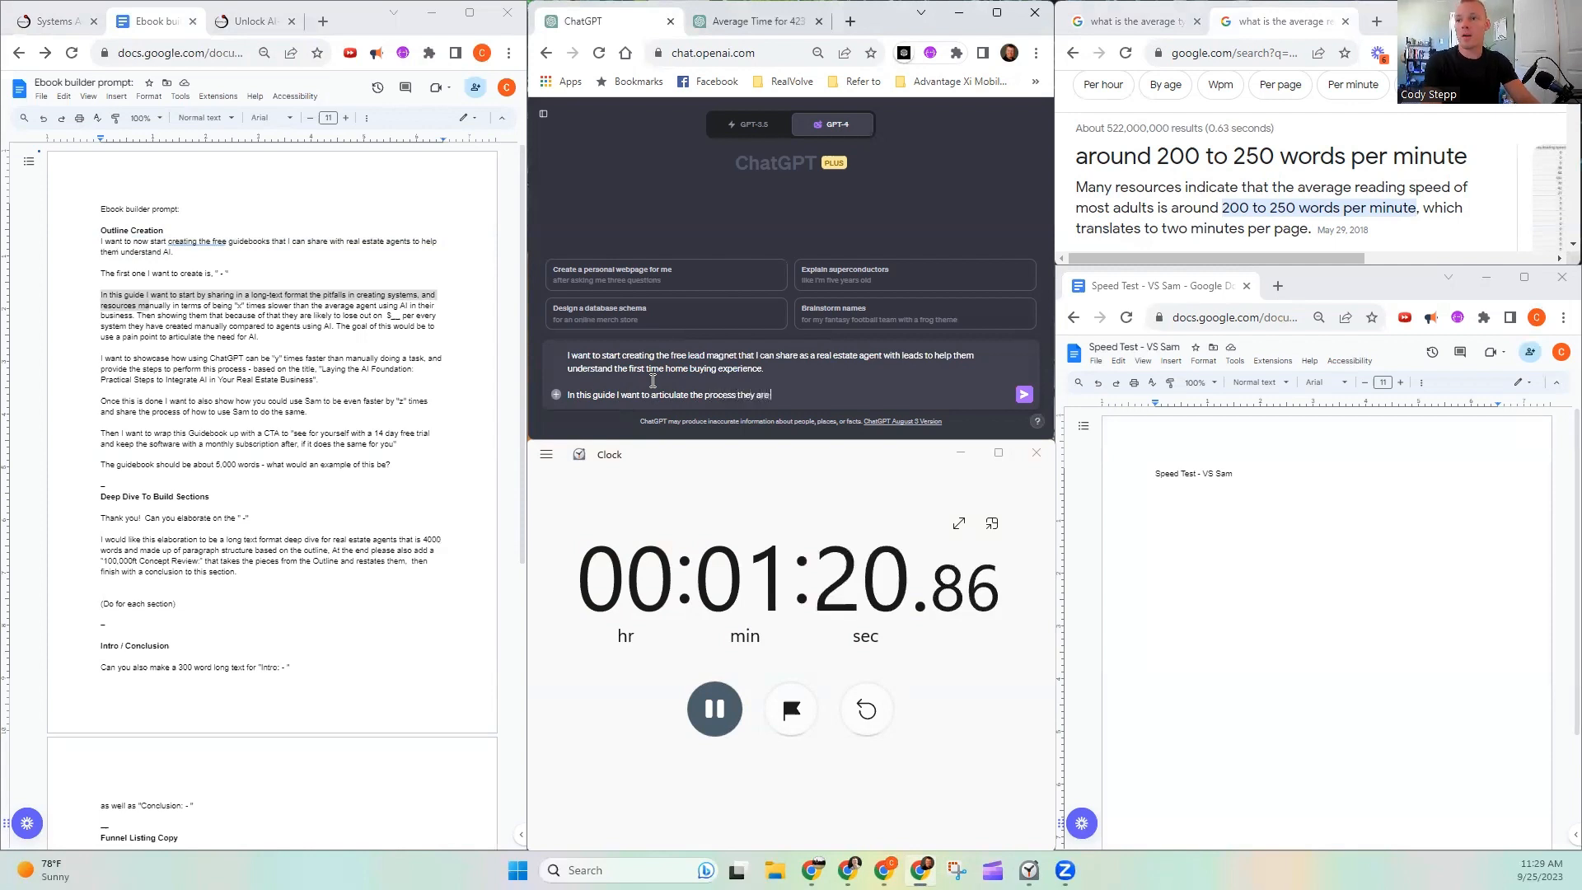
text( going throguh)
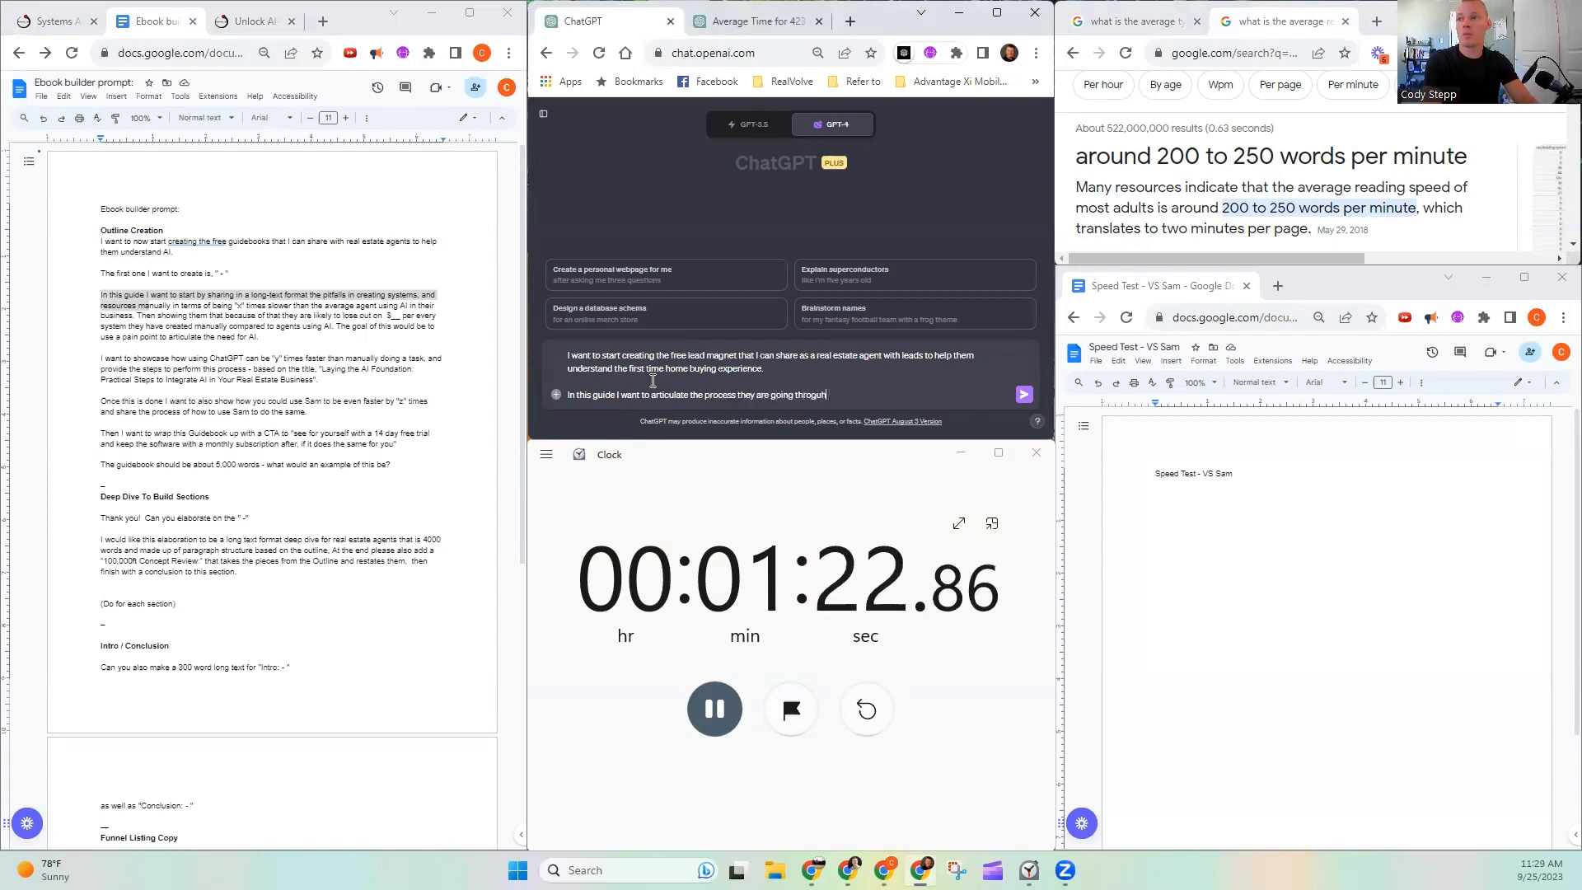
key(BackSpace)
key(BackSpace)
key(BackSpace)
text(ugh )
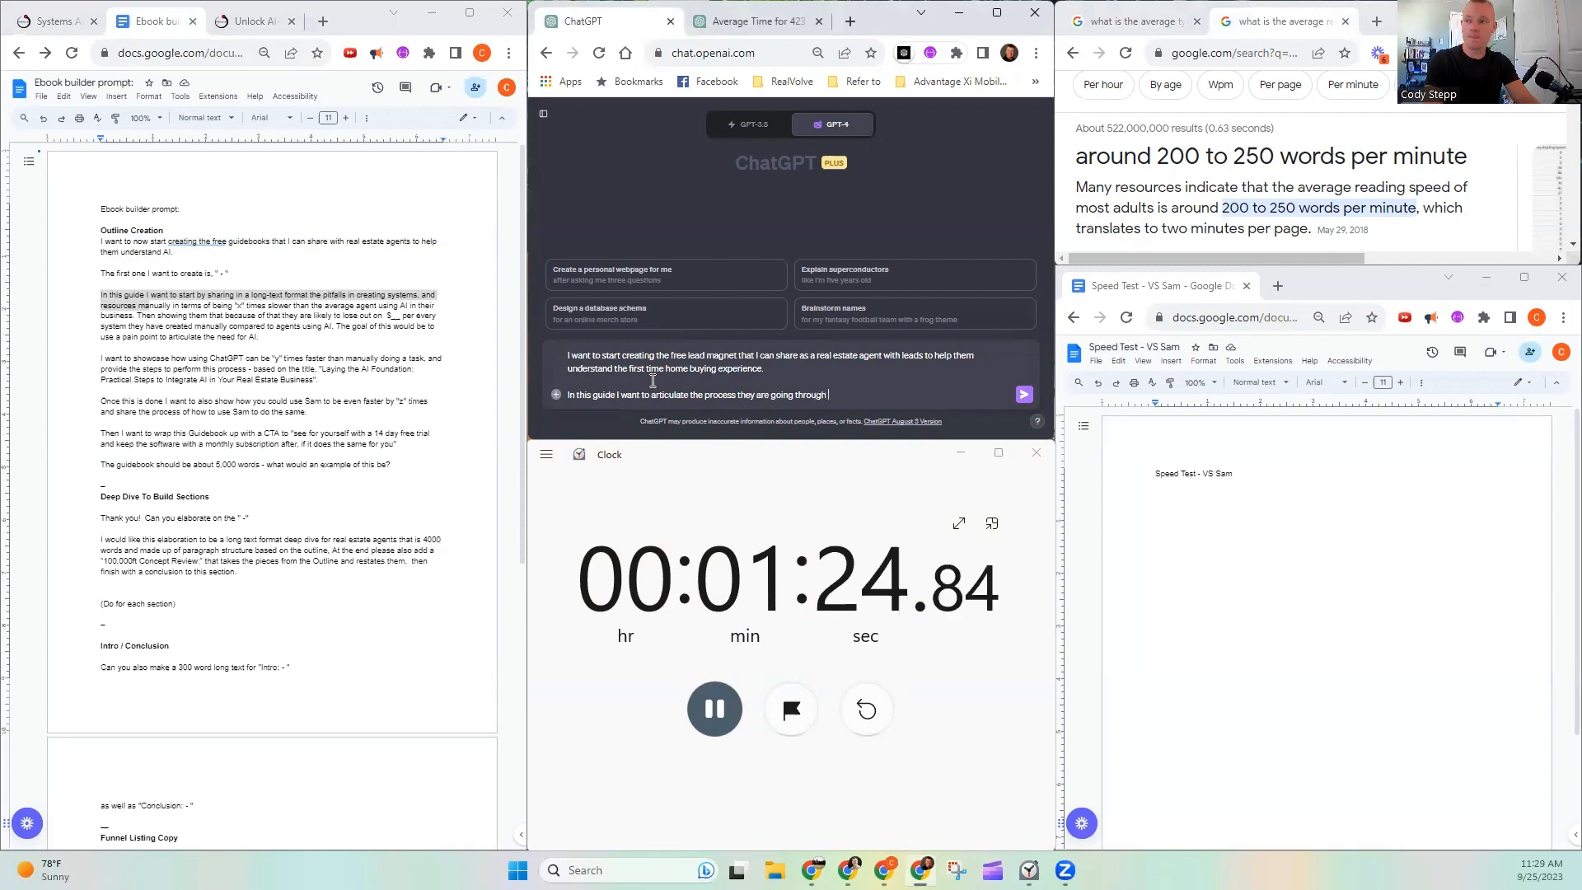
text(, as well as )
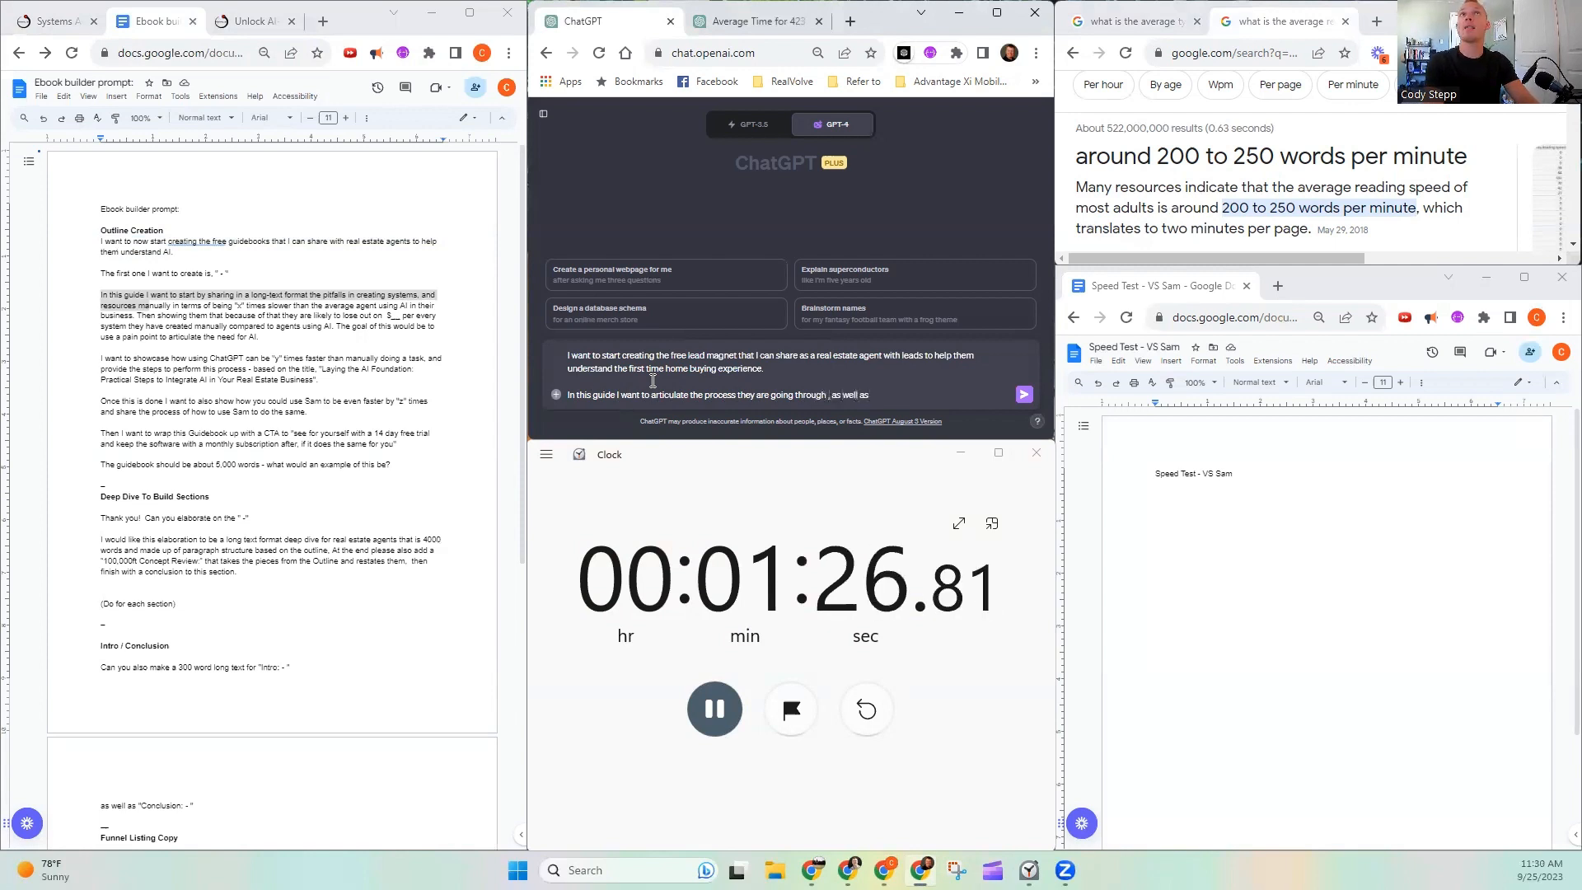
text(outline tip)
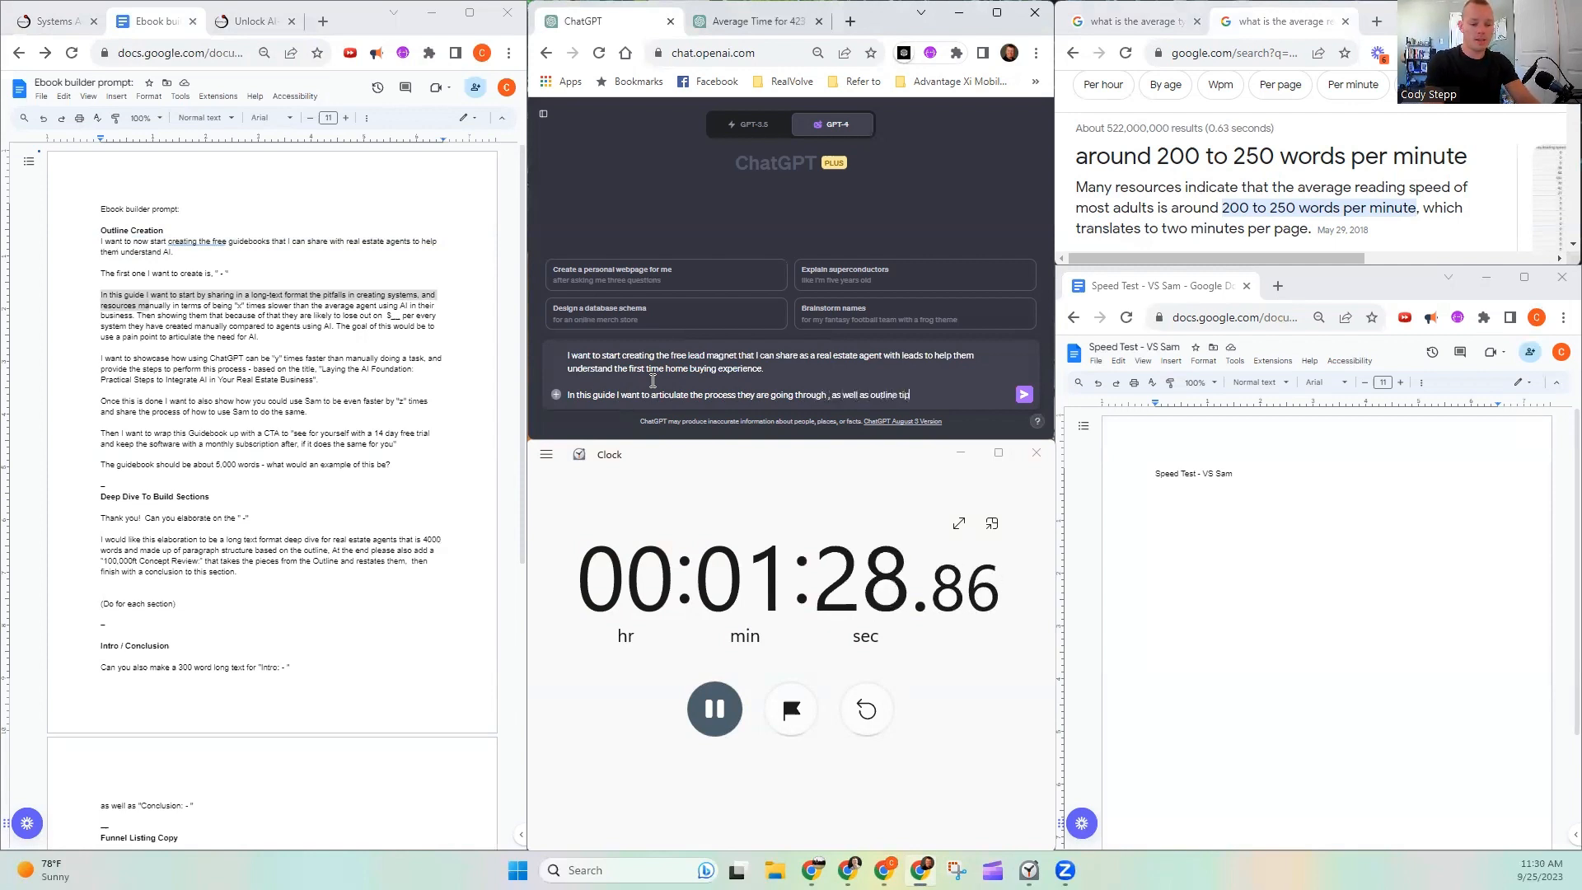
text(s, tricks, pr)
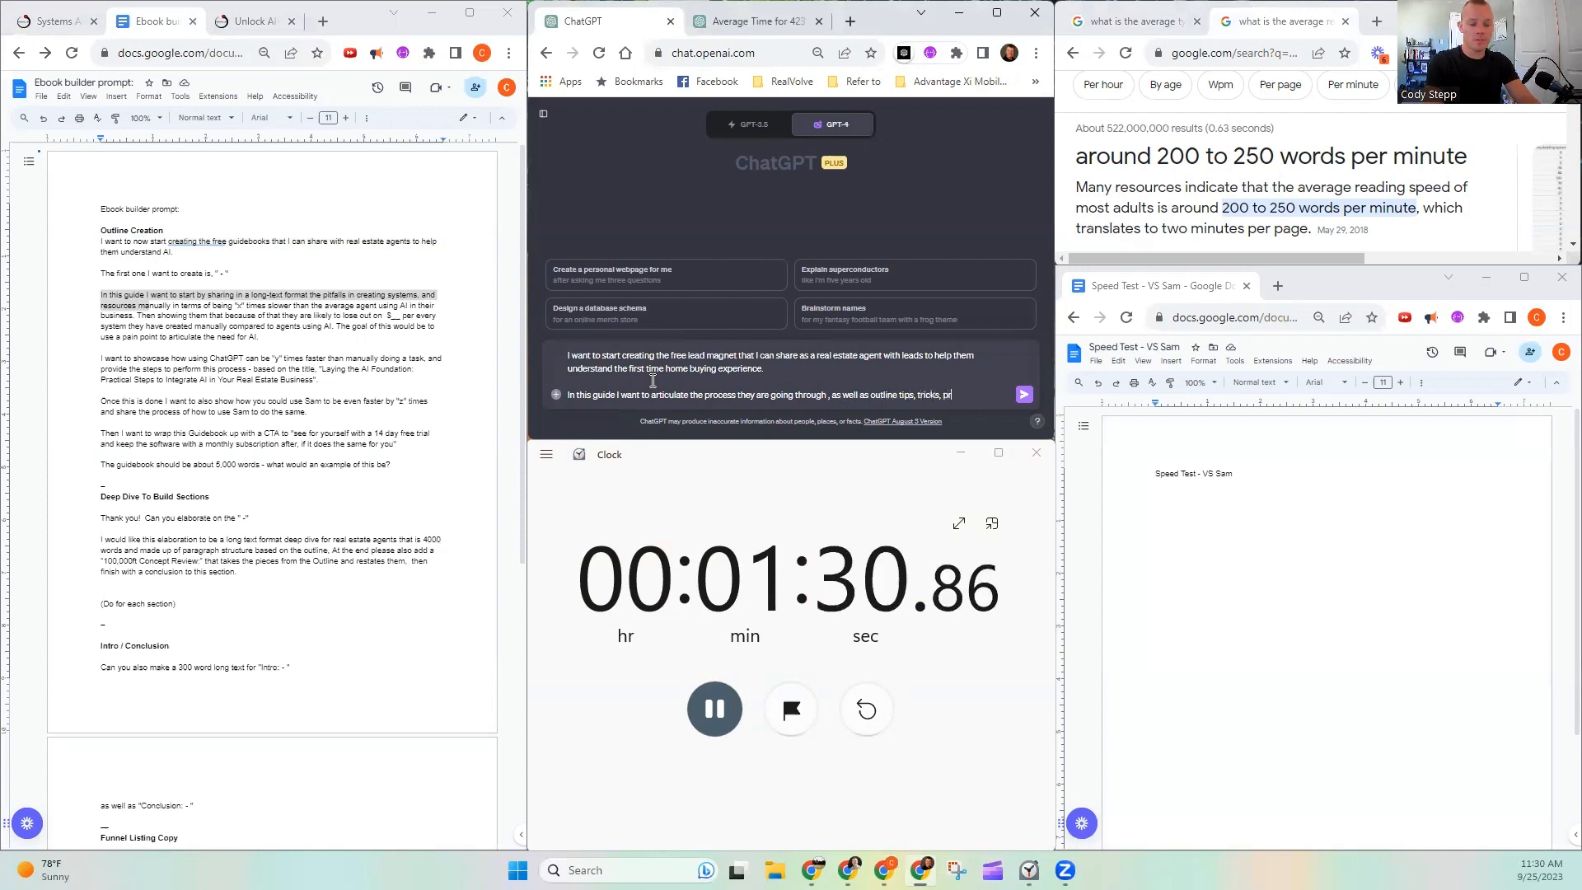
text(ograms, and poss)
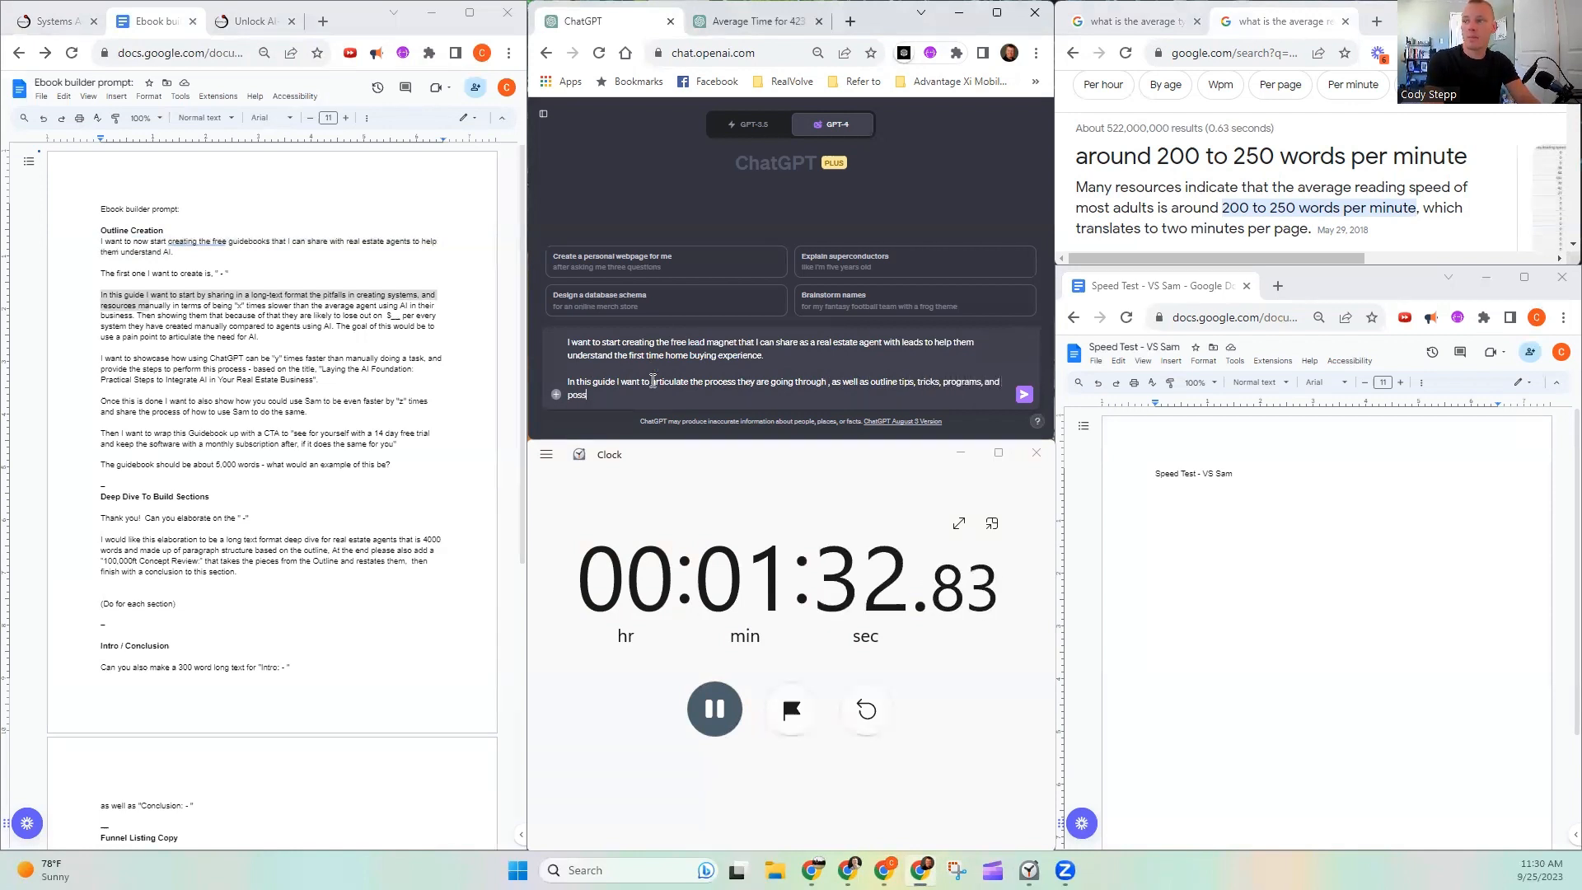
text(uble)
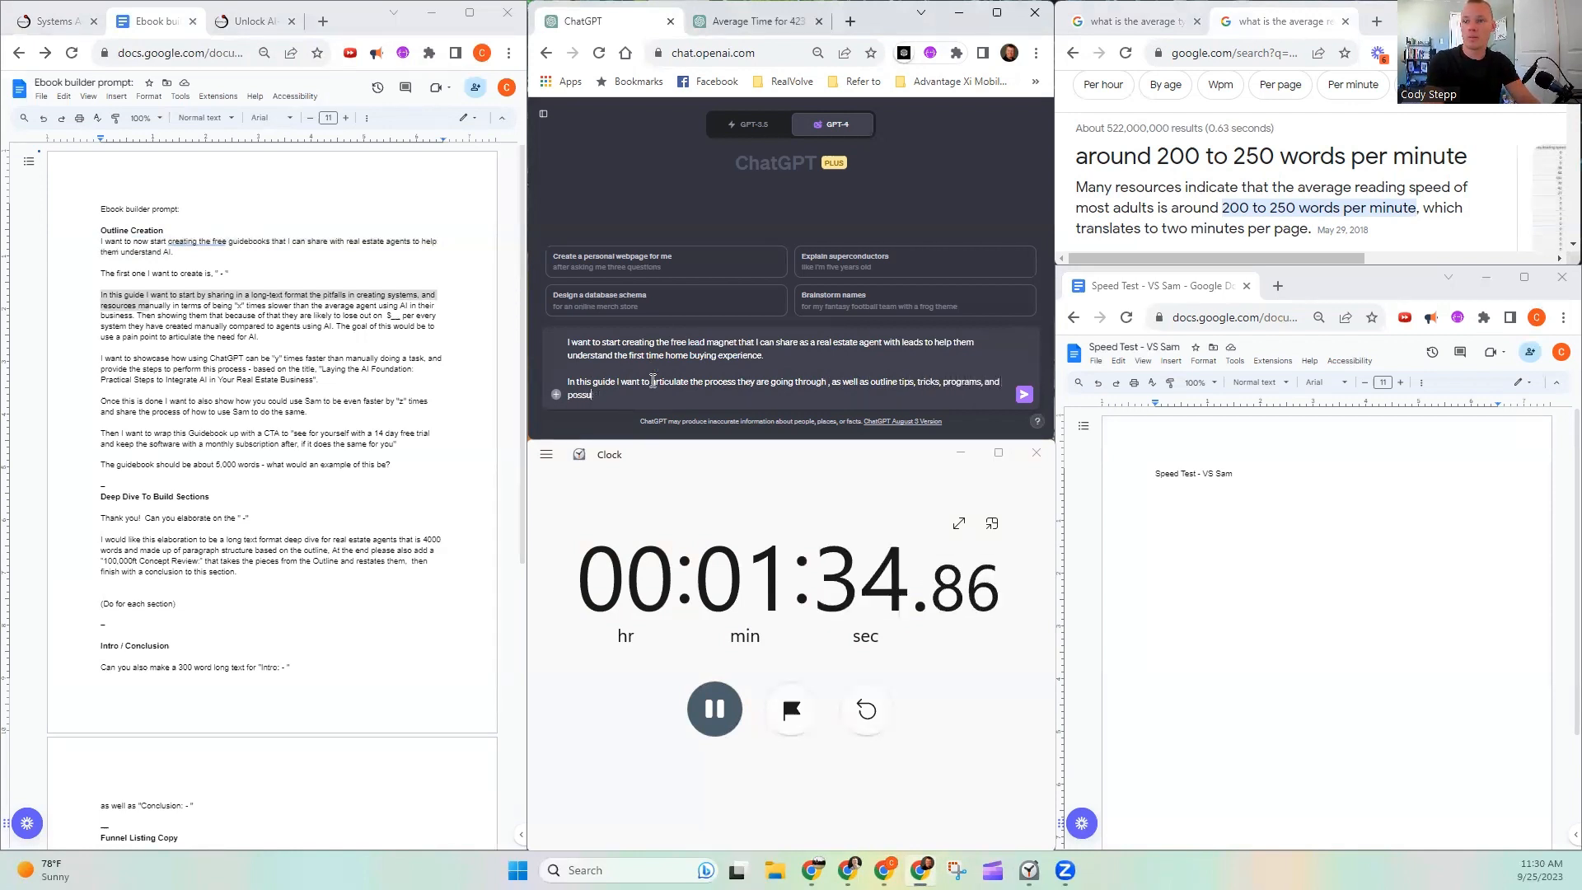
- Continue the sentence with ", as well as outline tips, tricks, programs, and possible areas of stress they might experience"
key(BackSpace)
key(BackSpace)
text(ible ar)
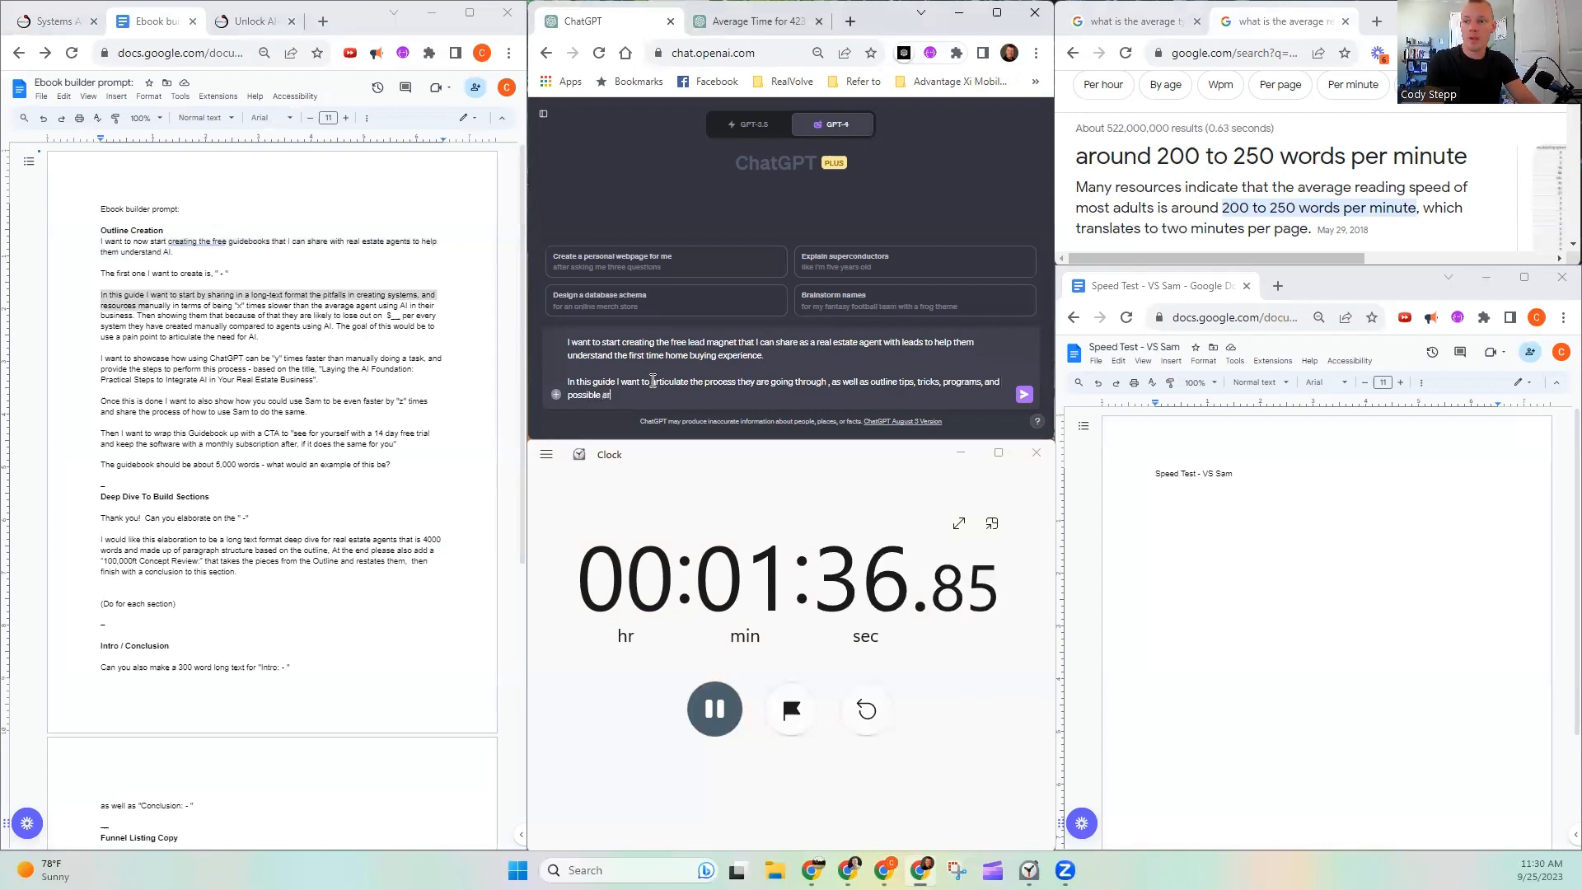
text(eas of stress they might)
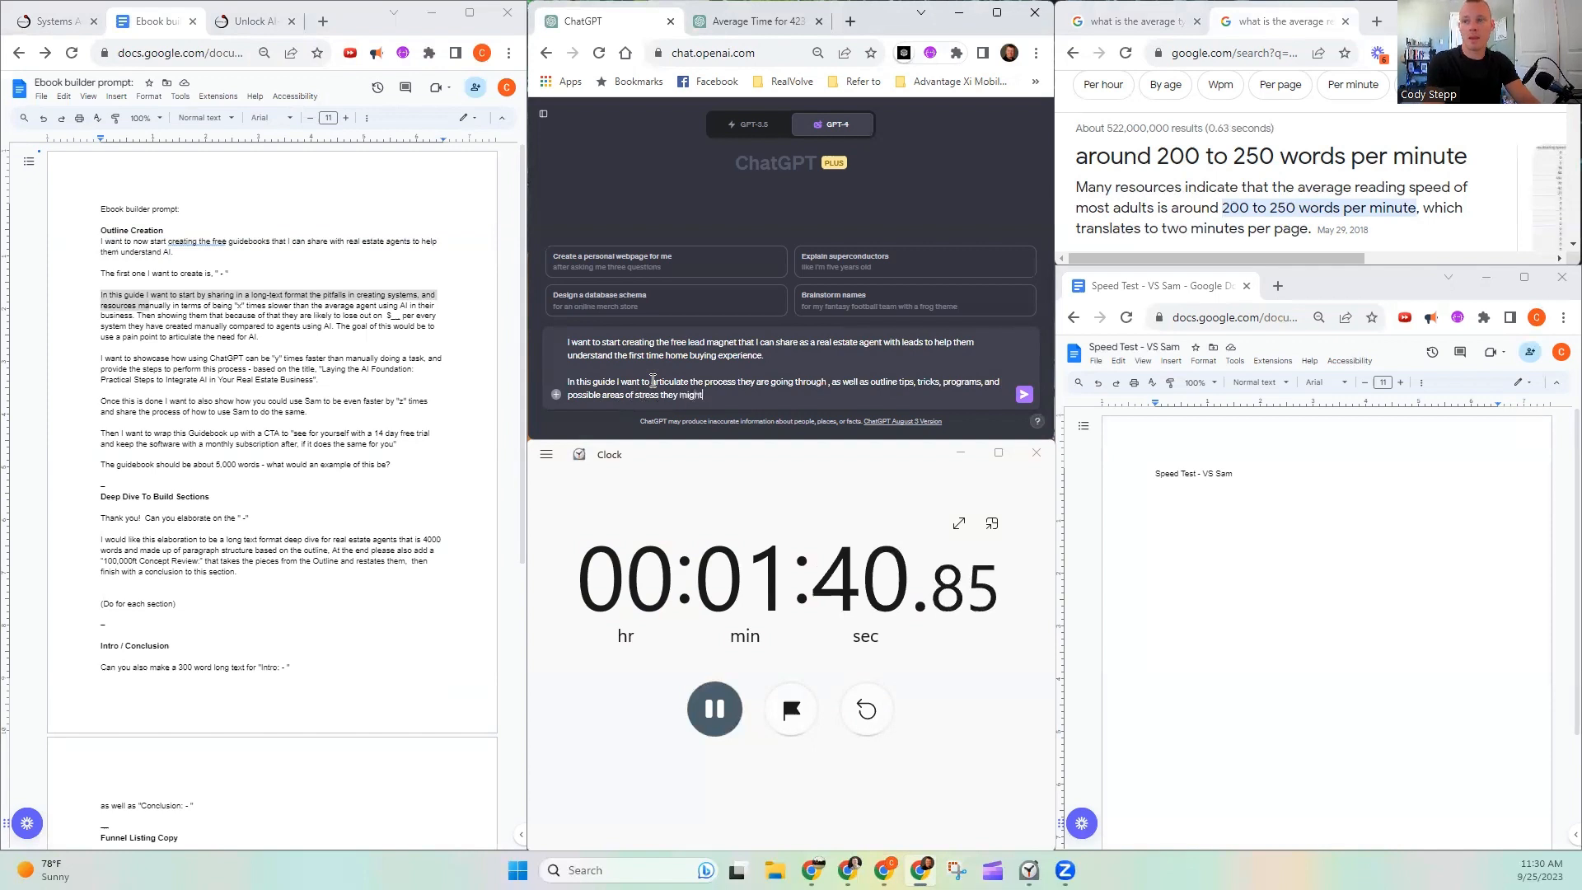
text( experience.)
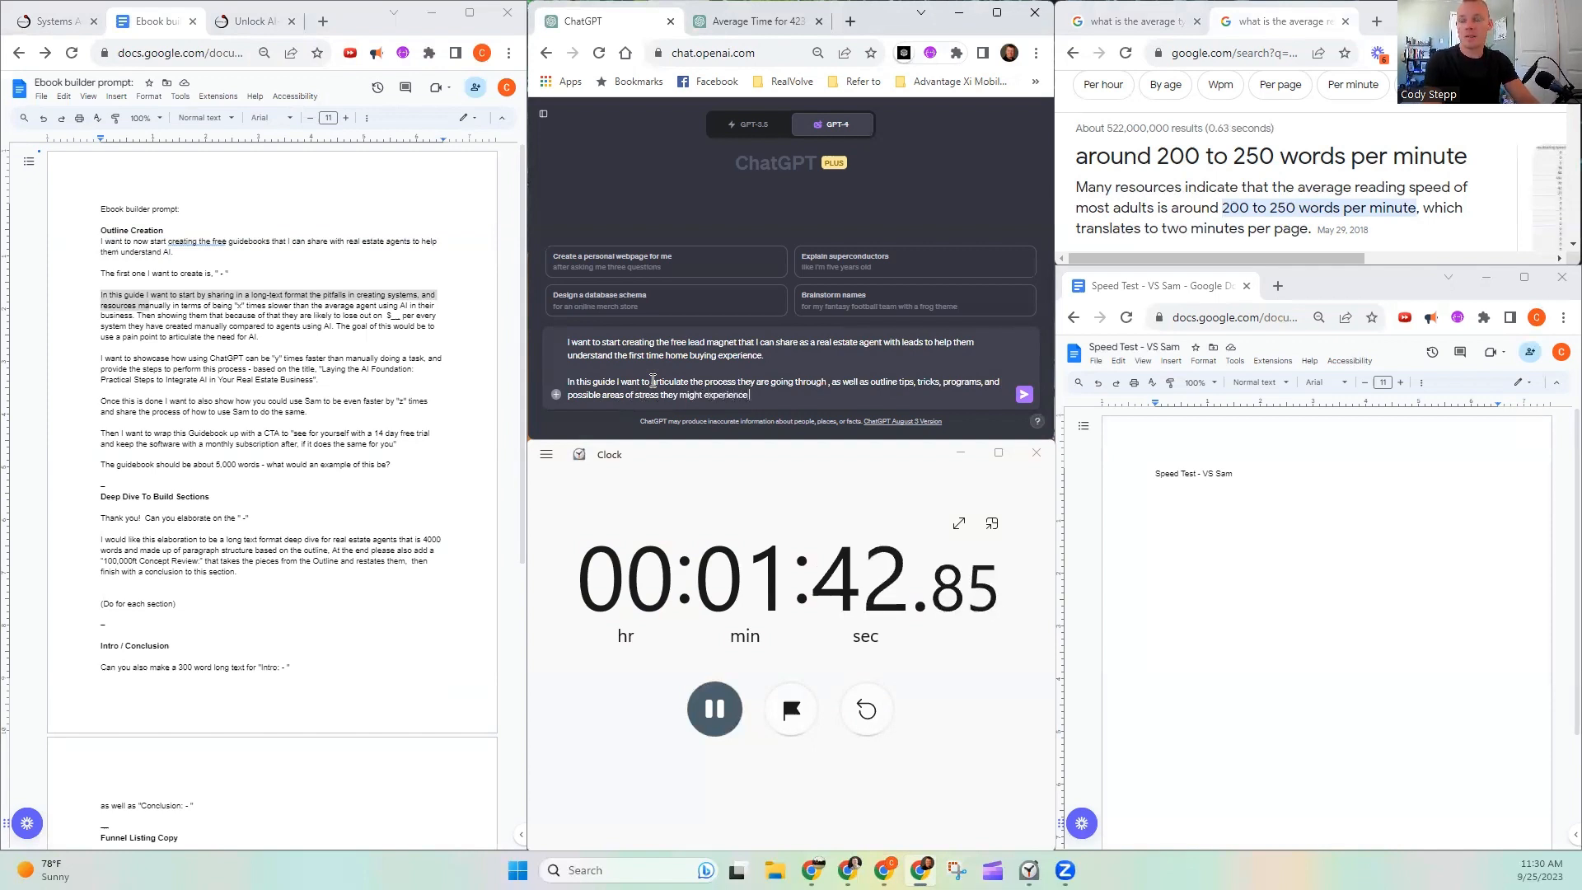
text( wh)
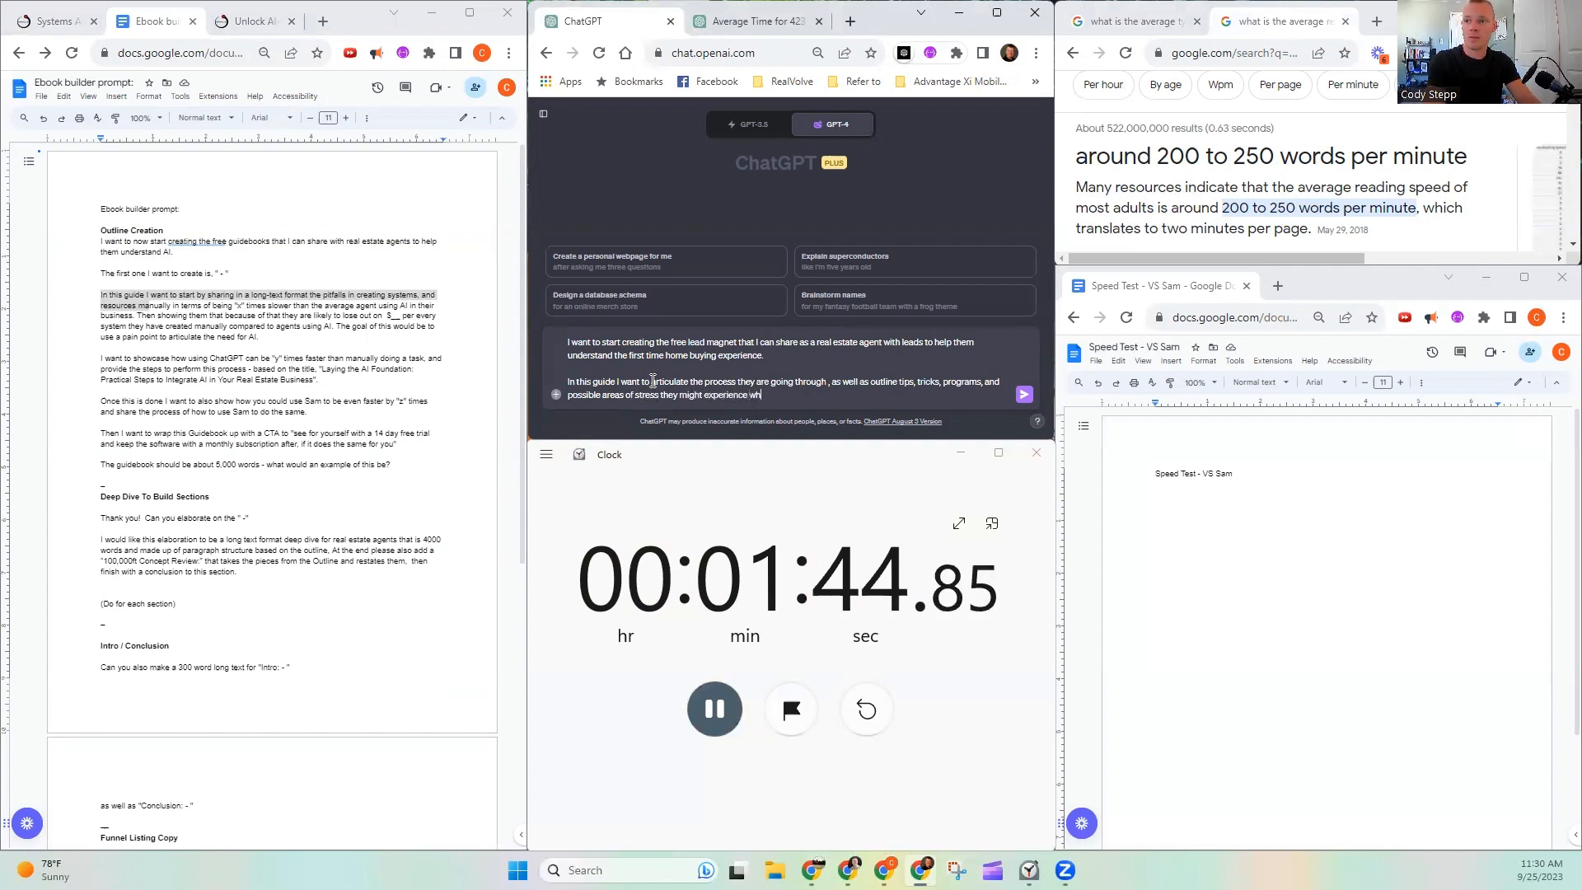
text(ile going througuh the)
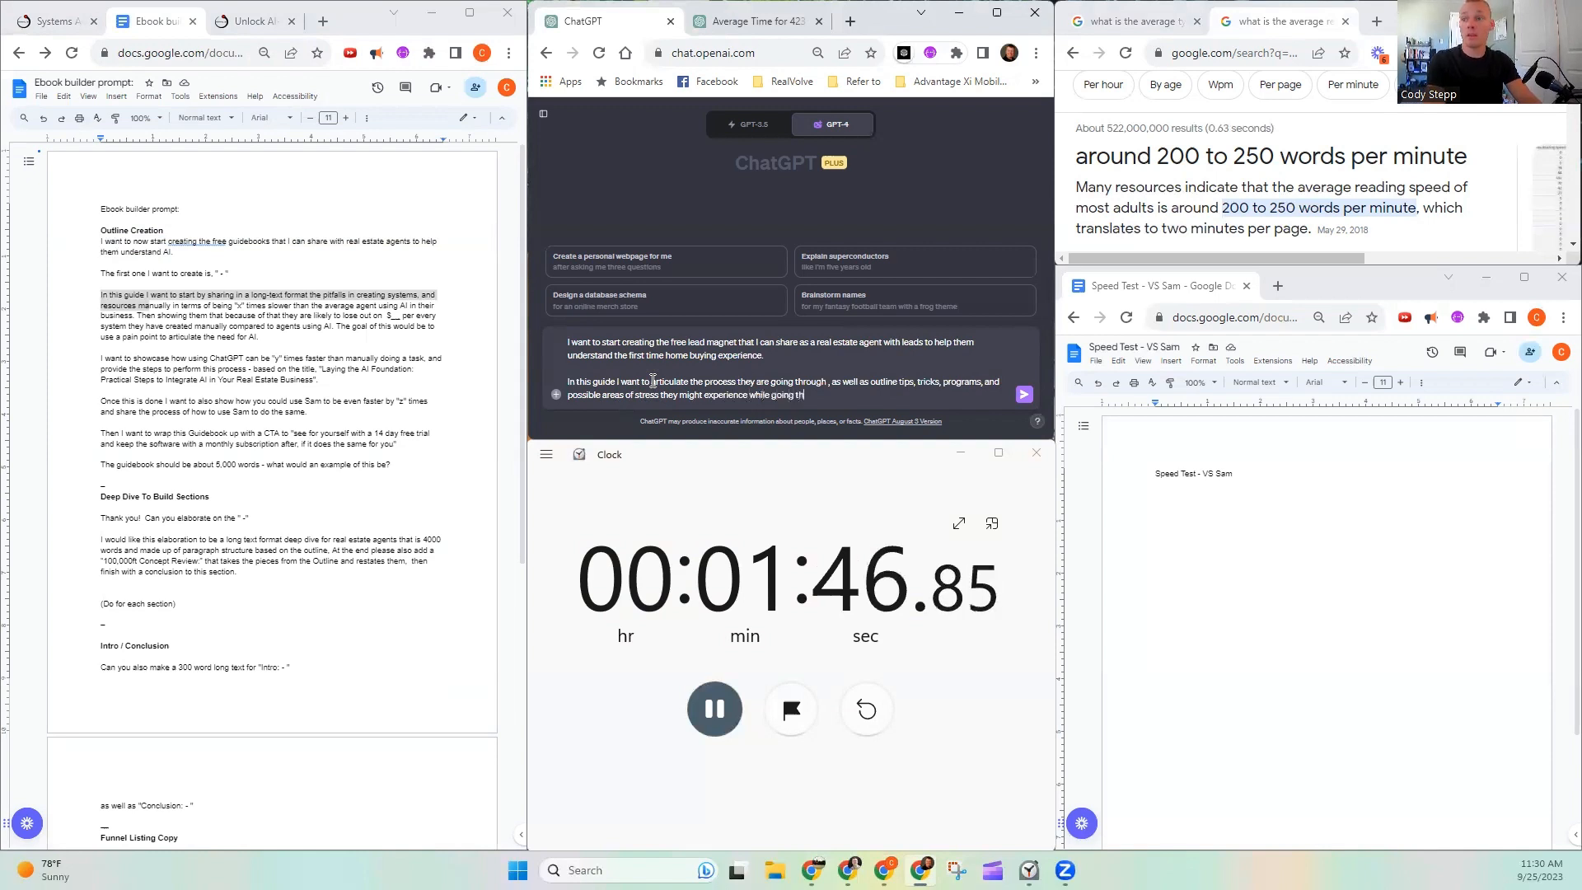
- Finish the second paragraph with "while going through the home buying process."
key(BackSpace)
key(BackSpace)
key(BackSpace)
key(BackSpace)
key(BackSpace)
key(BackSpace)
key(BackSpace)
key(BackSpace)
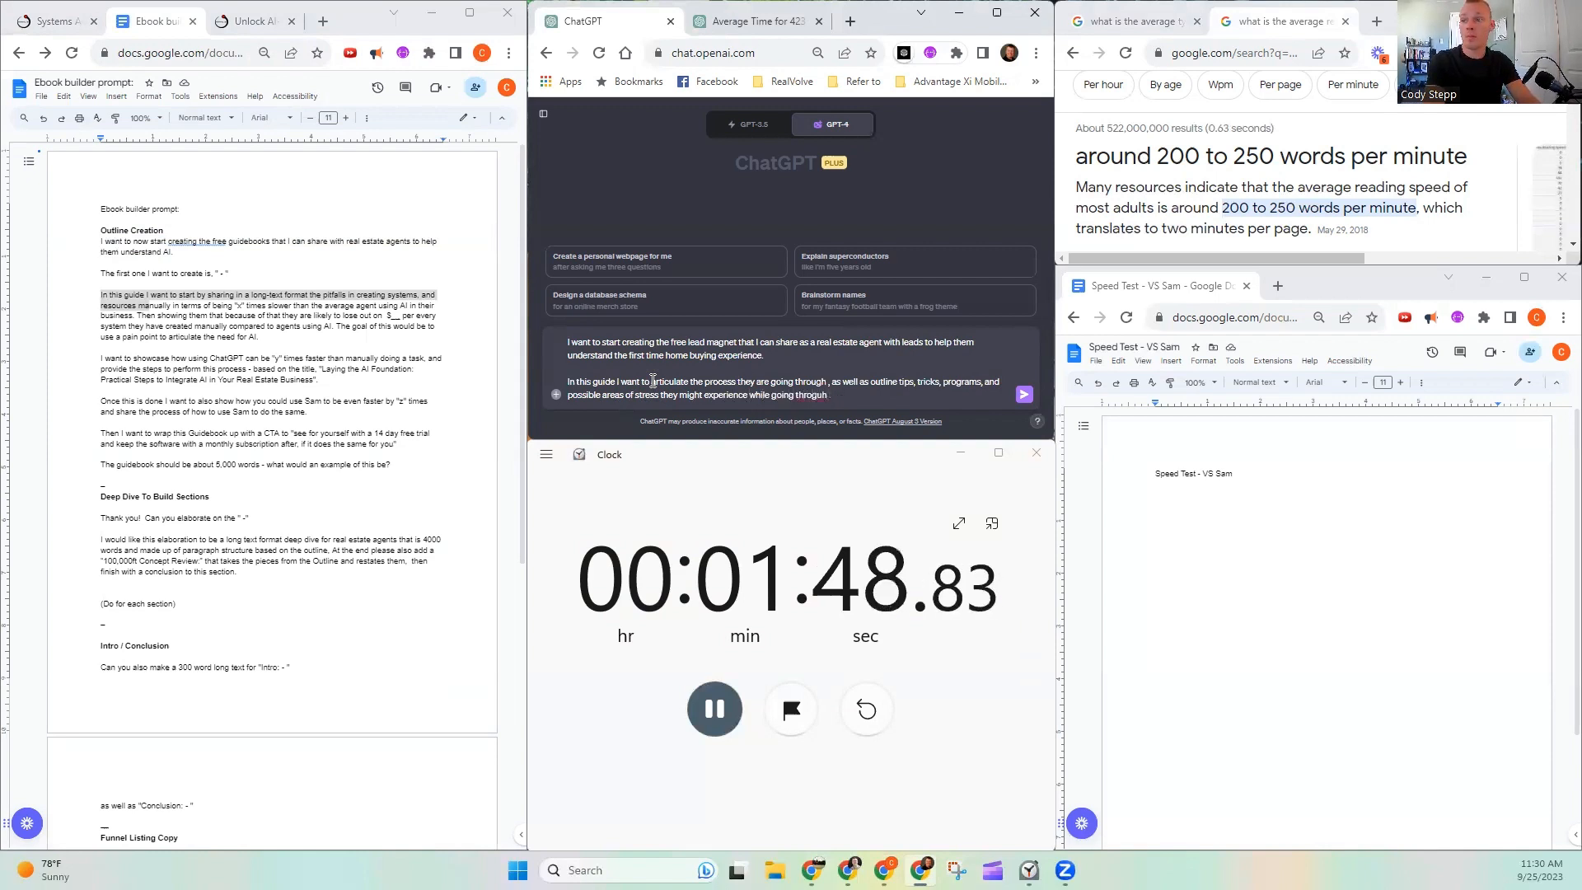
text(ough the)
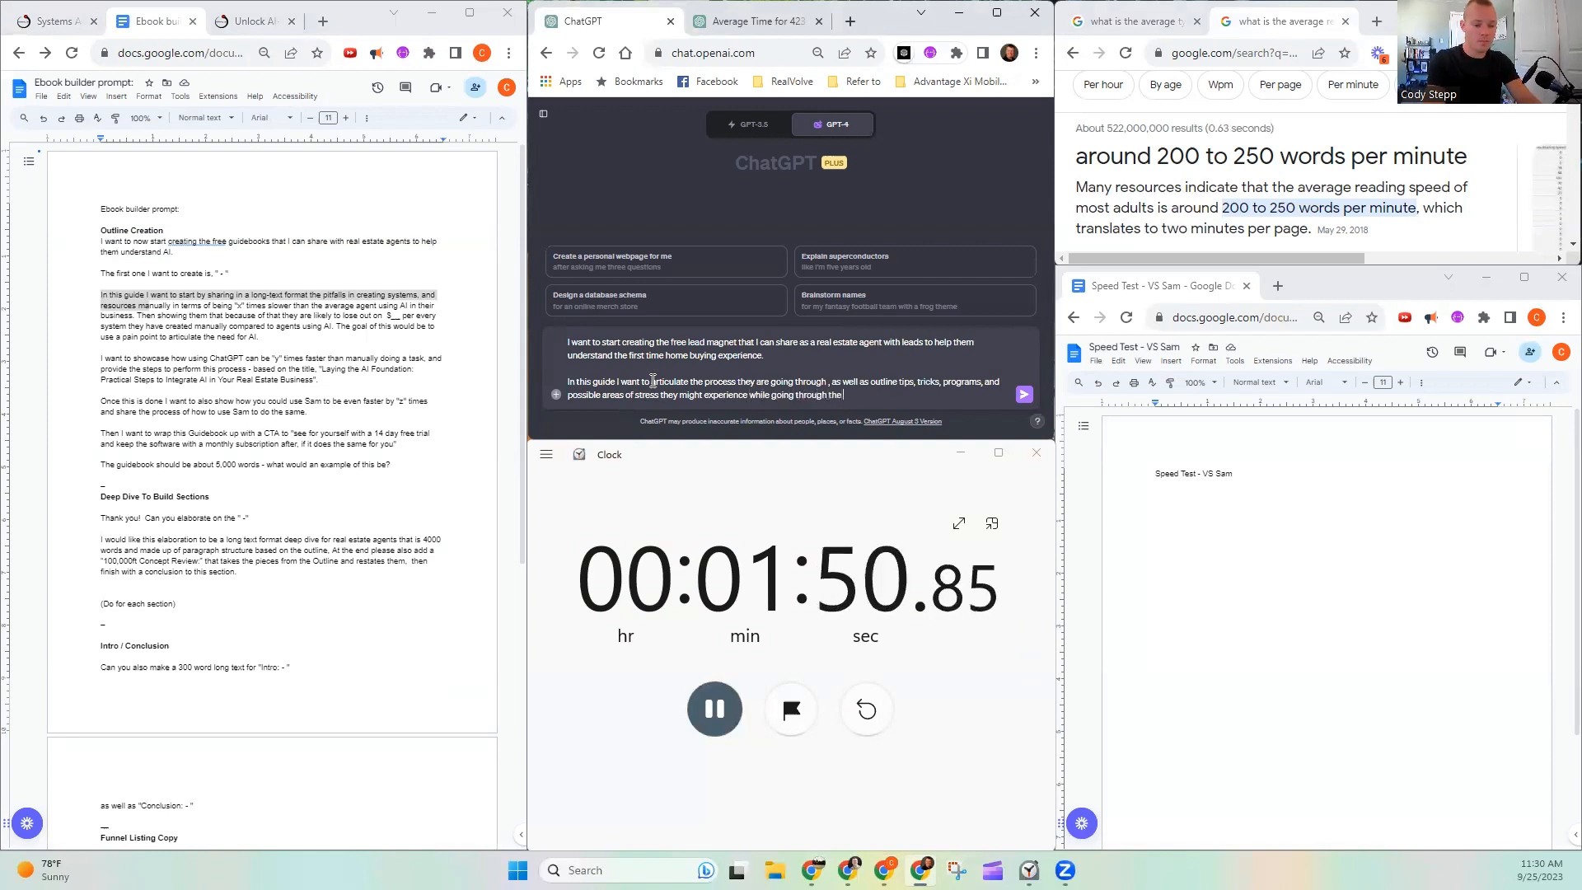
text( home buying proc)
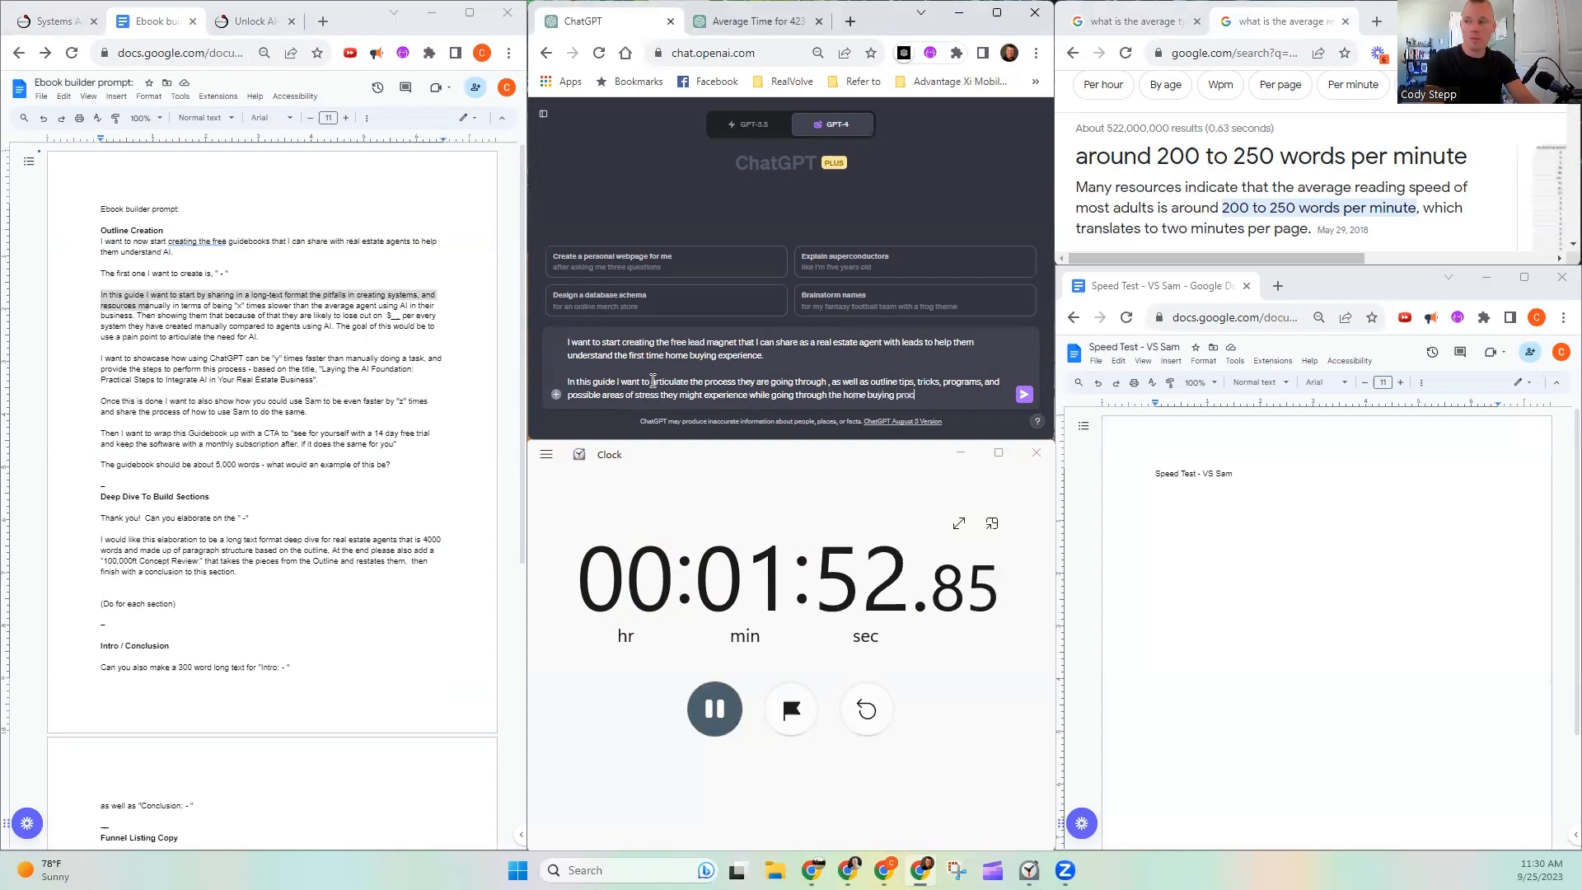
text(ess.)
- Add a separate paragraph to the prompt reading "This outline should be around 500 words total."
key(shift+Return)
key(shift+Return)
text(Th)
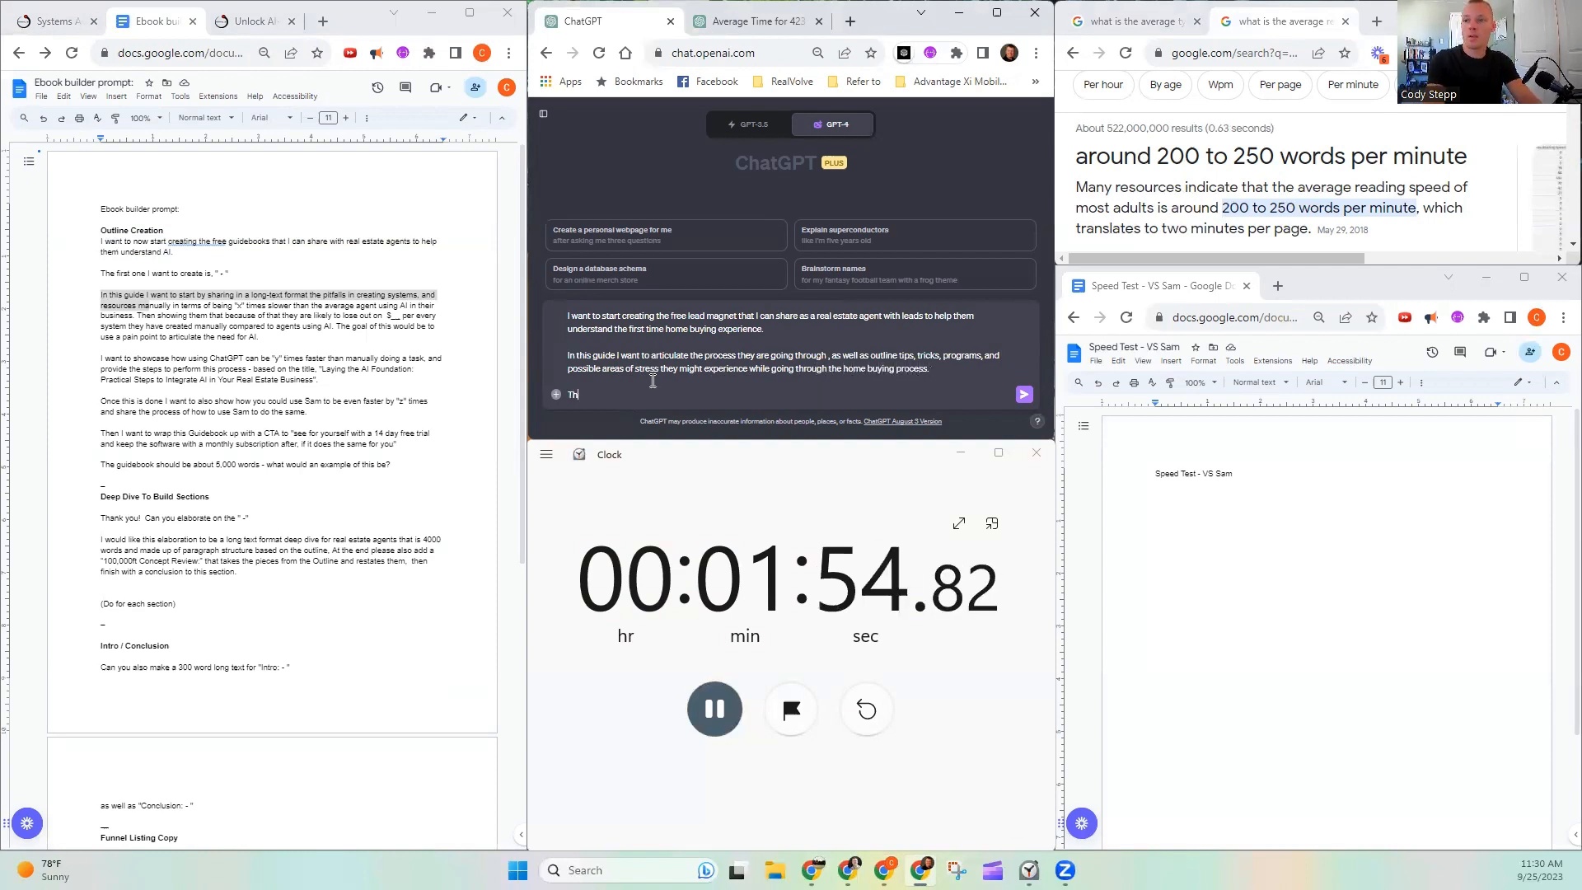
text(uss outlike)
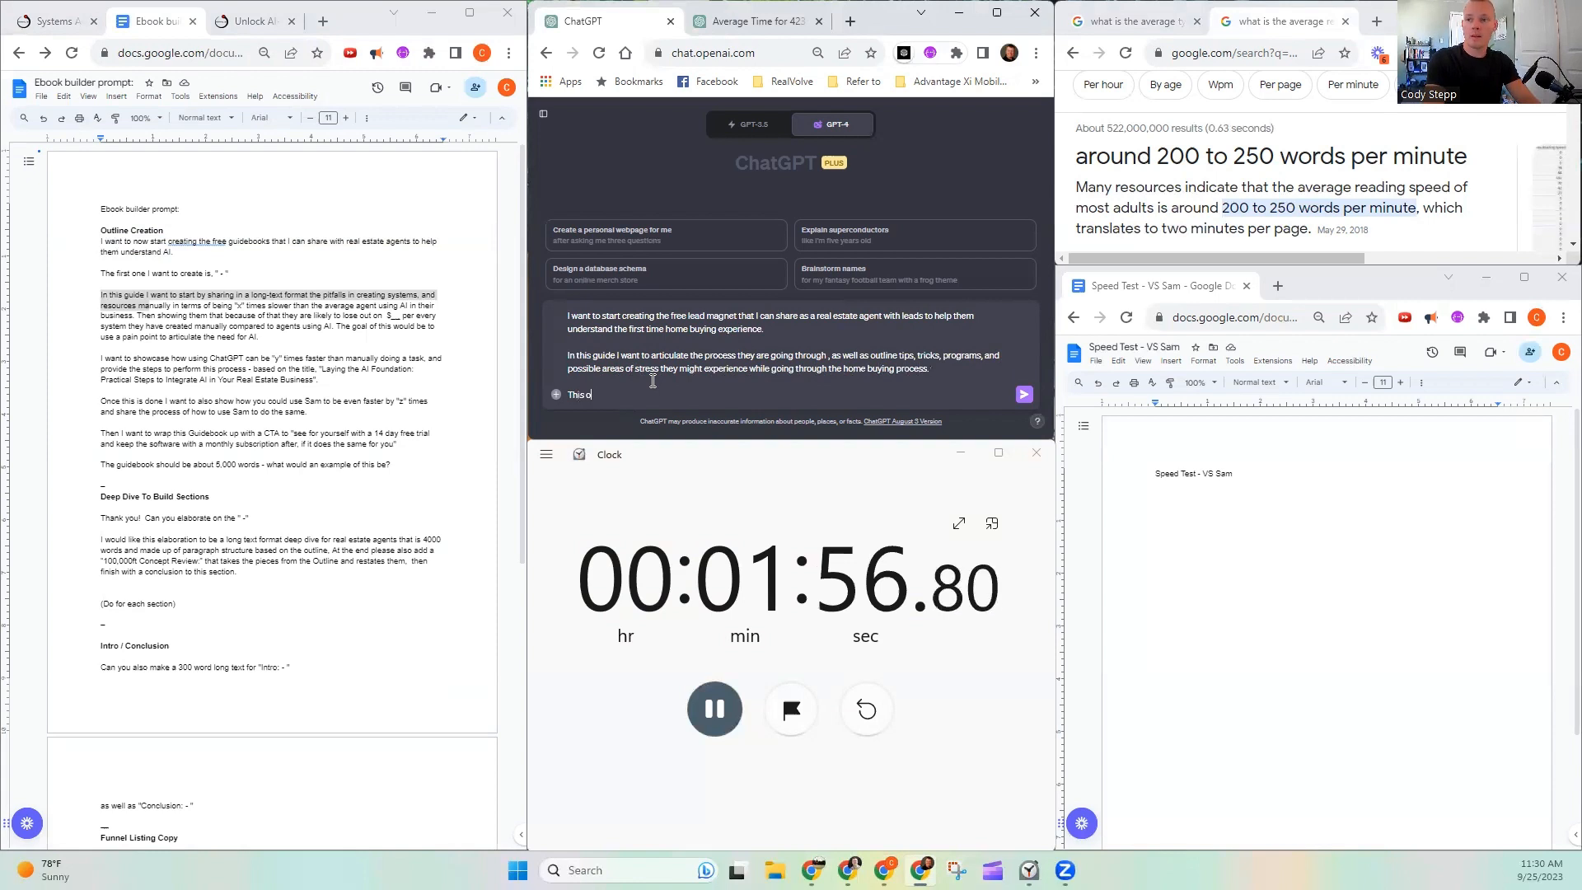
key(BackSpace)
key(BackSpace)
text(ne s)
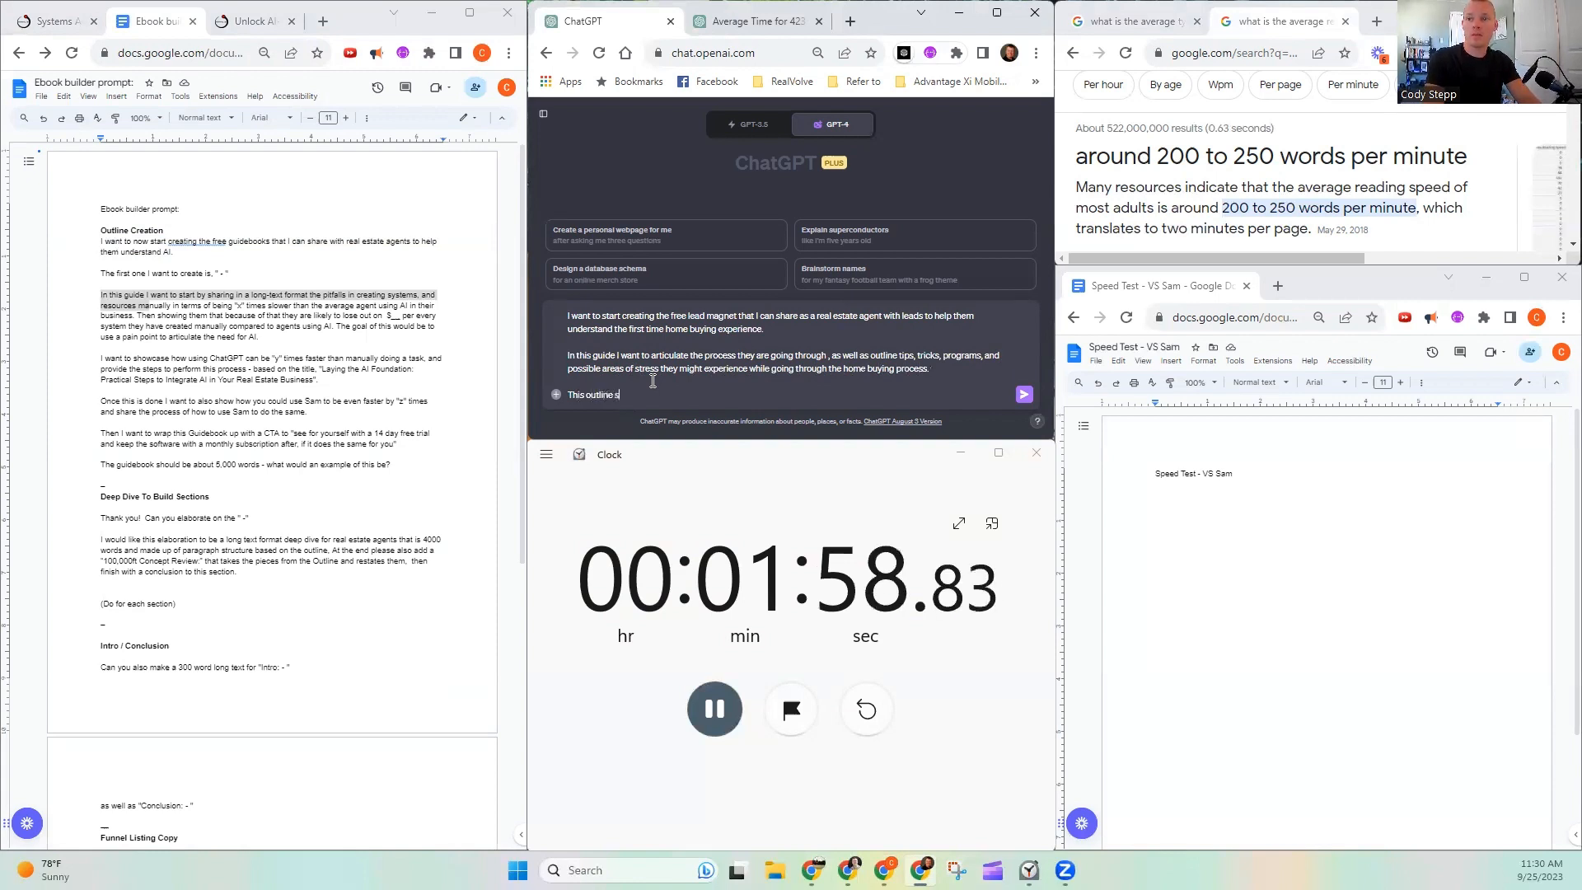
text(hould be aro)
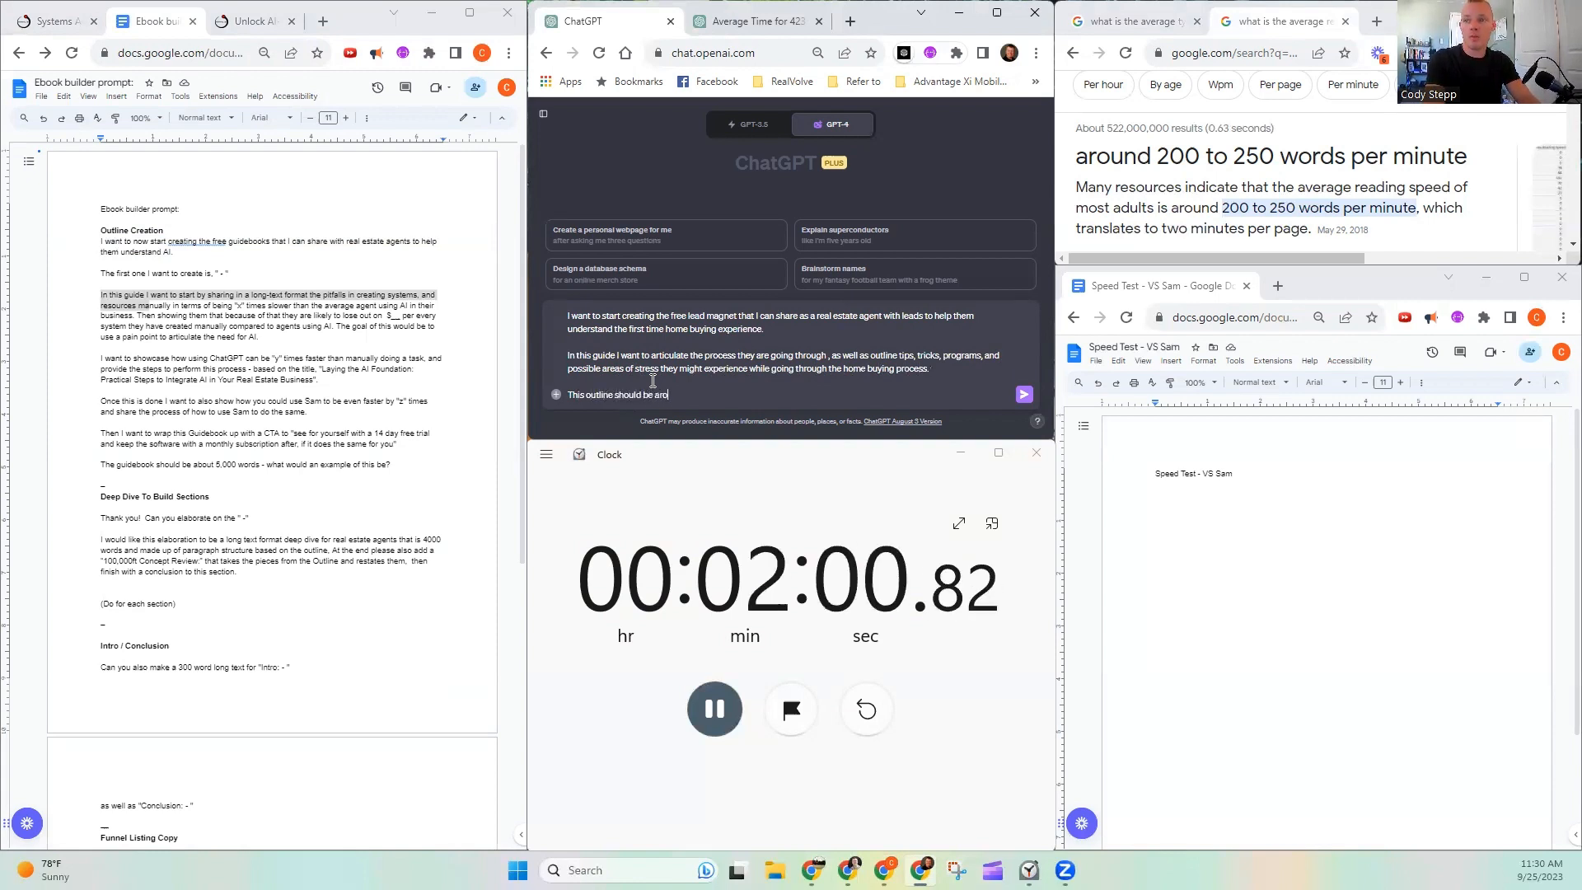
text(und 500)
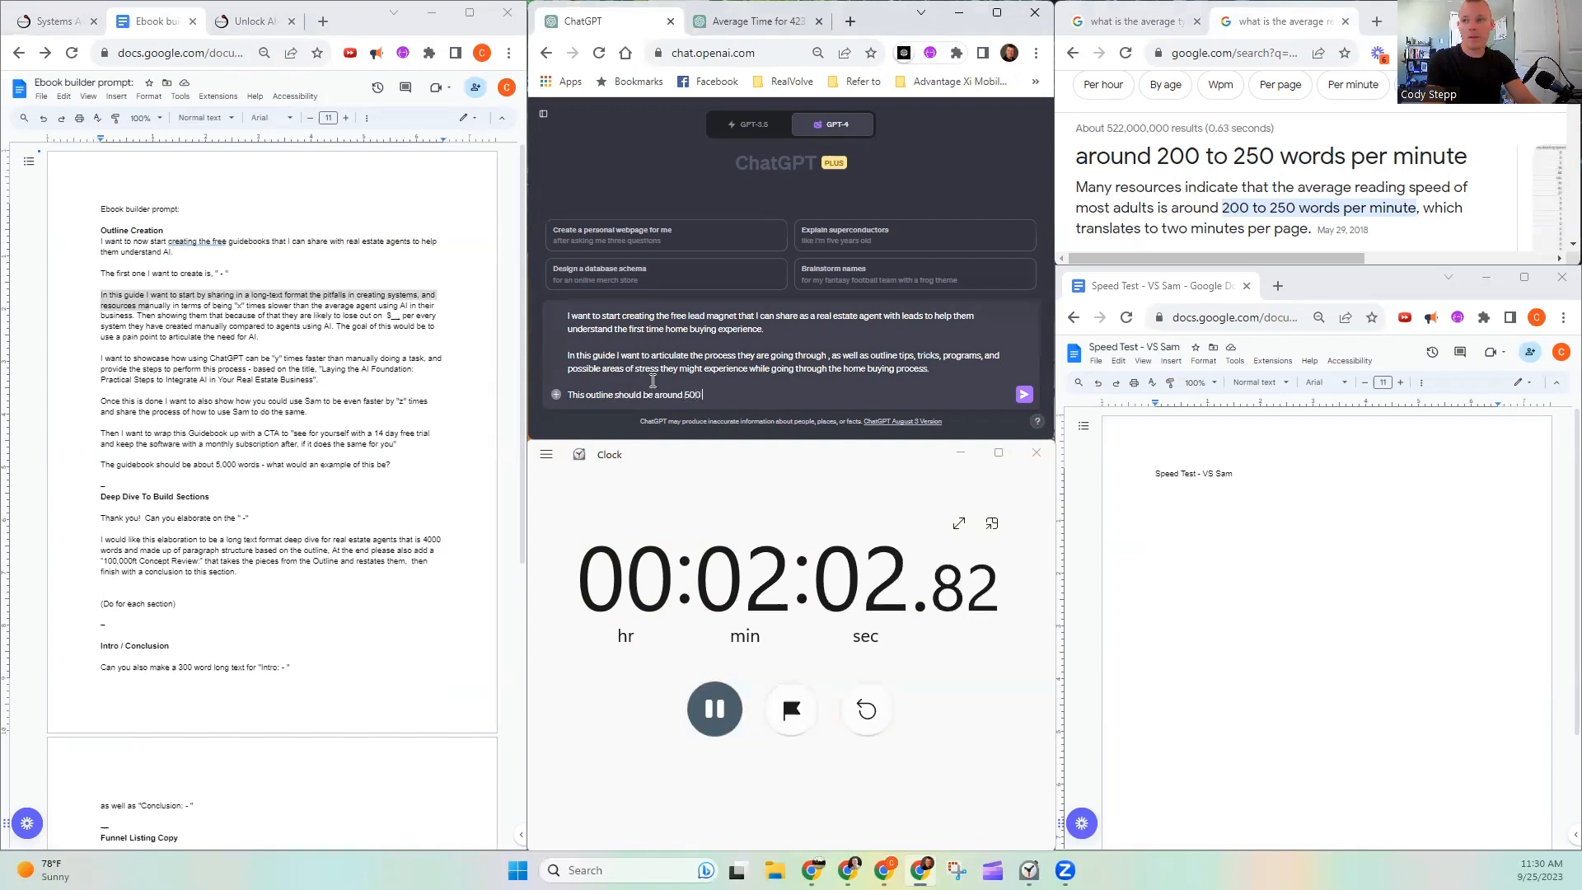
text( words total.)
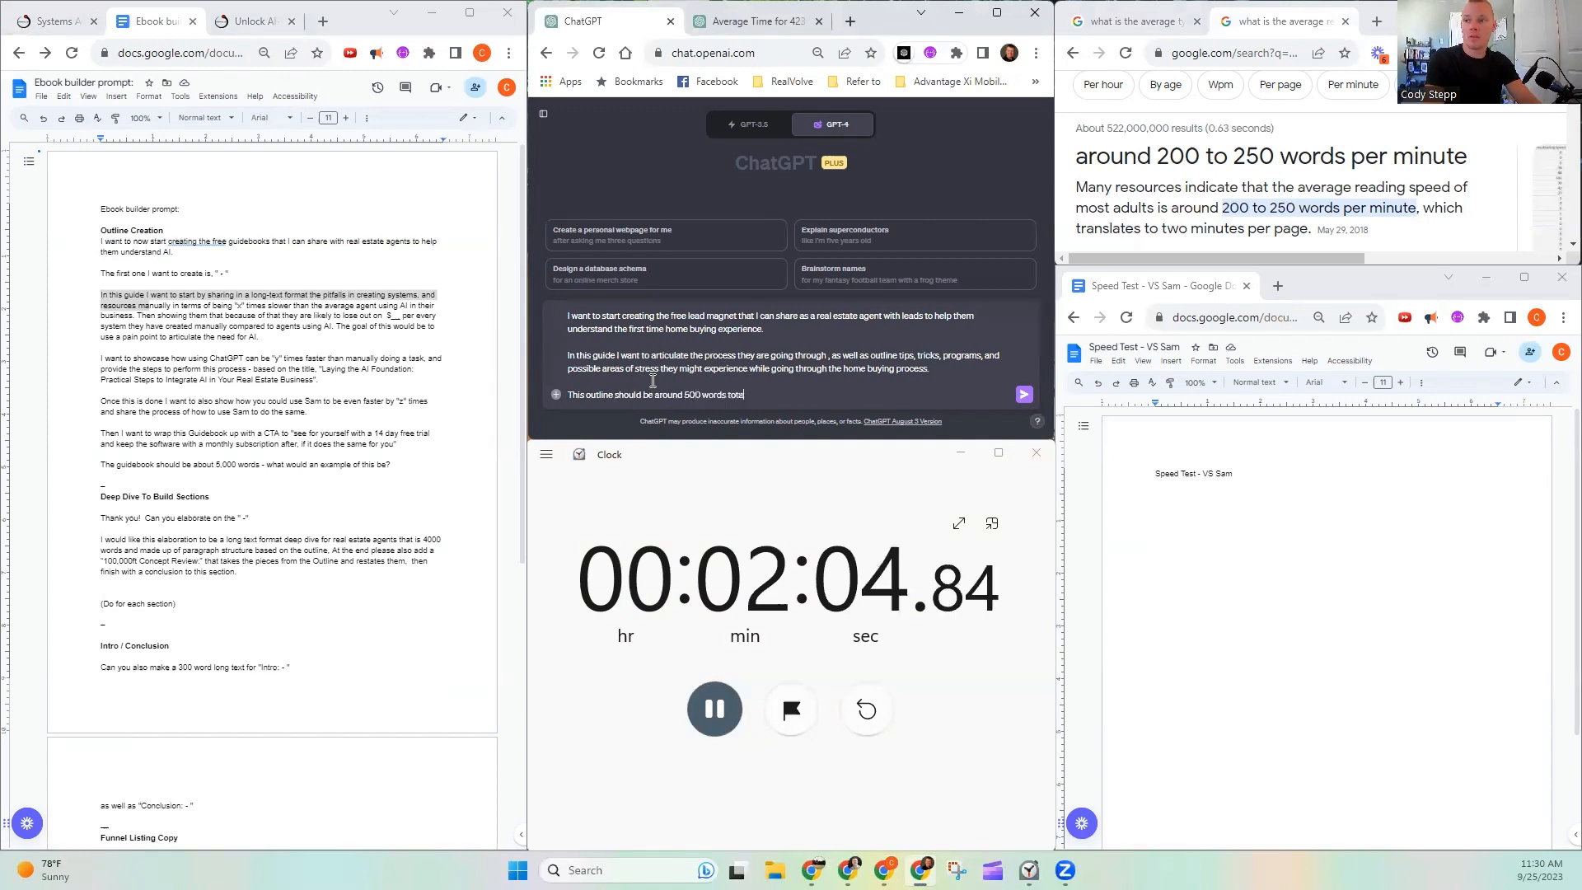
text( in)
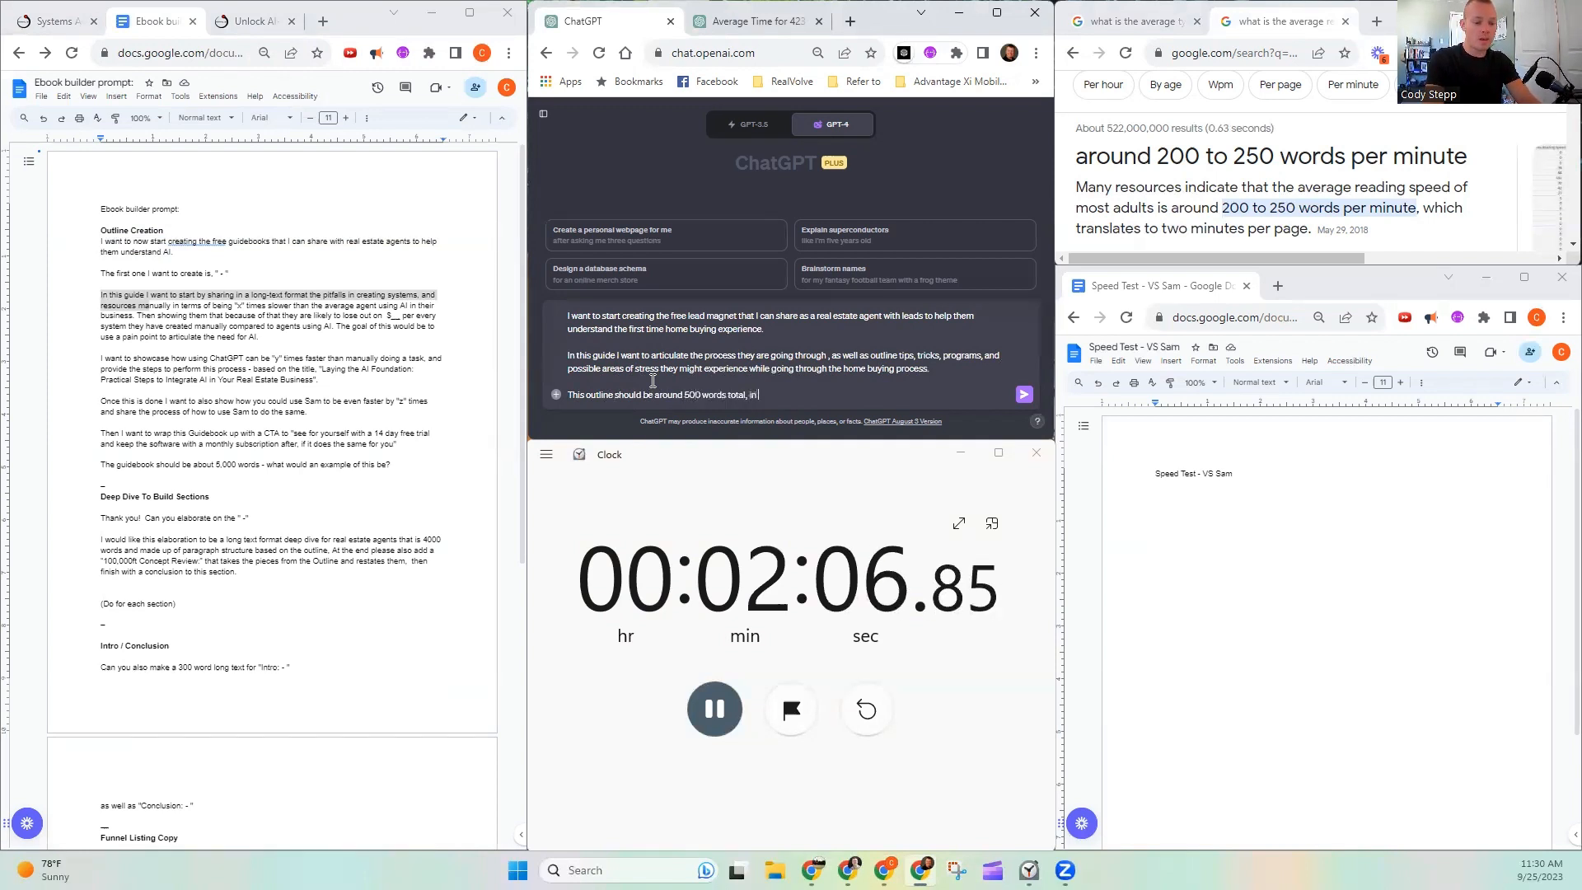
text( long text)
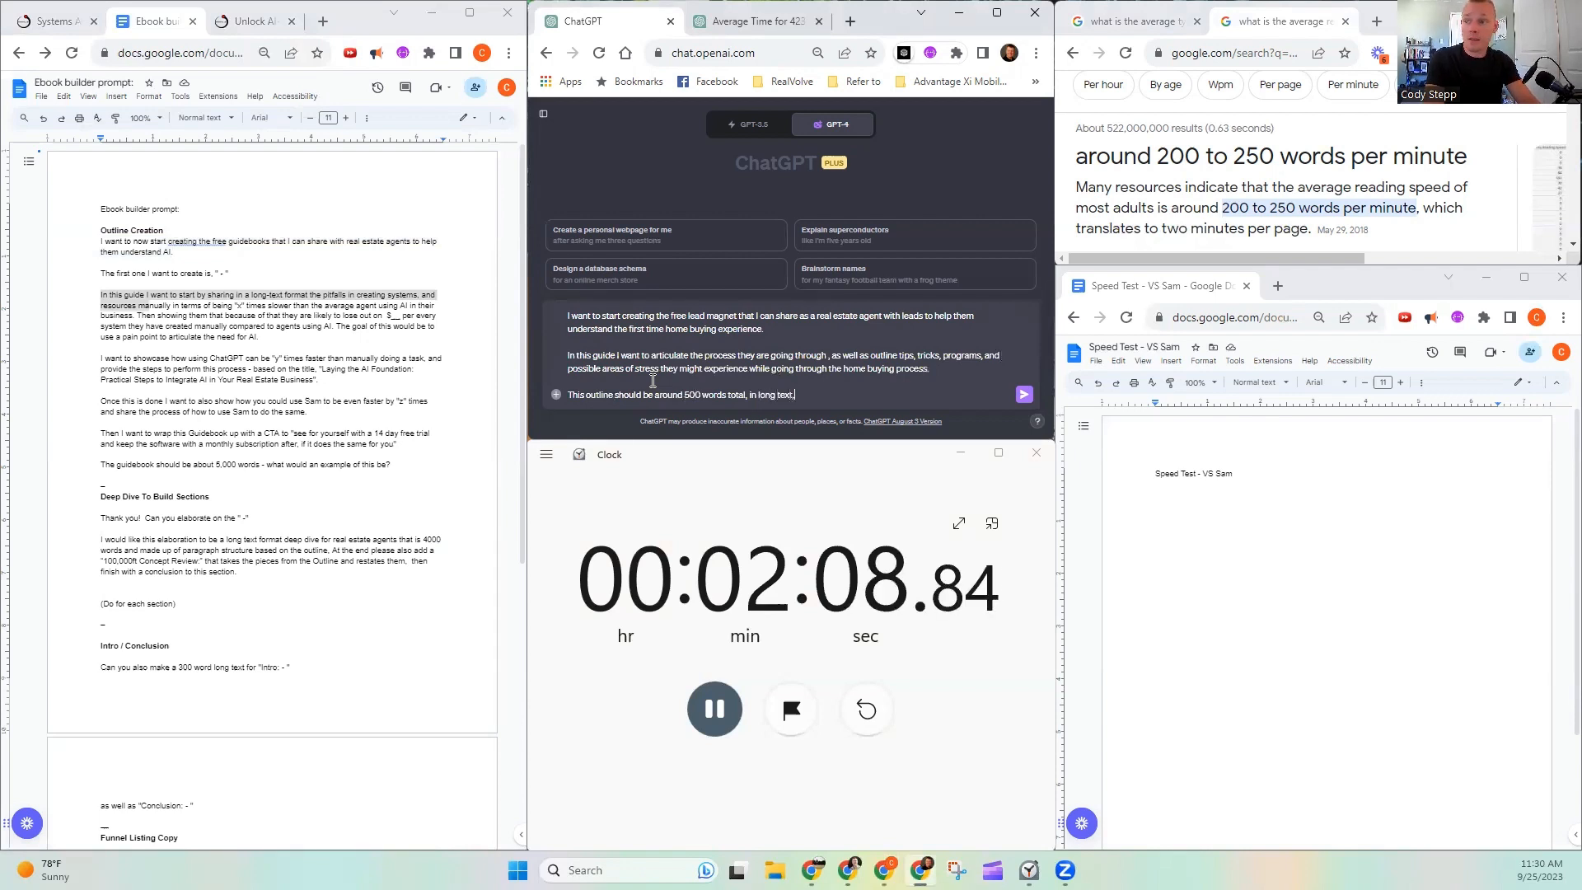
text(,)
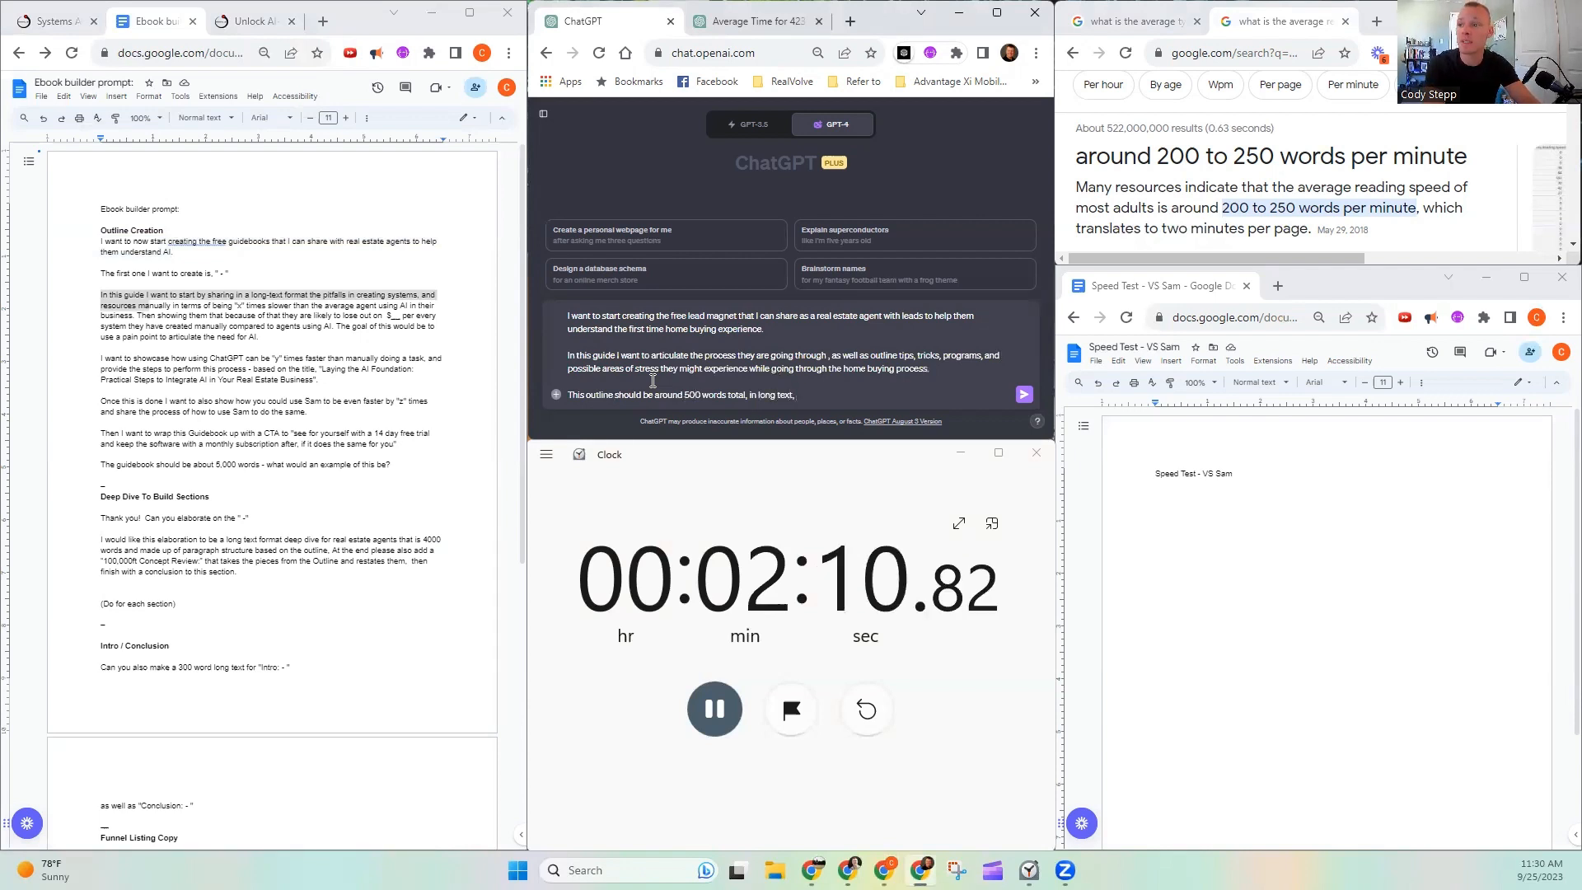
text( and)
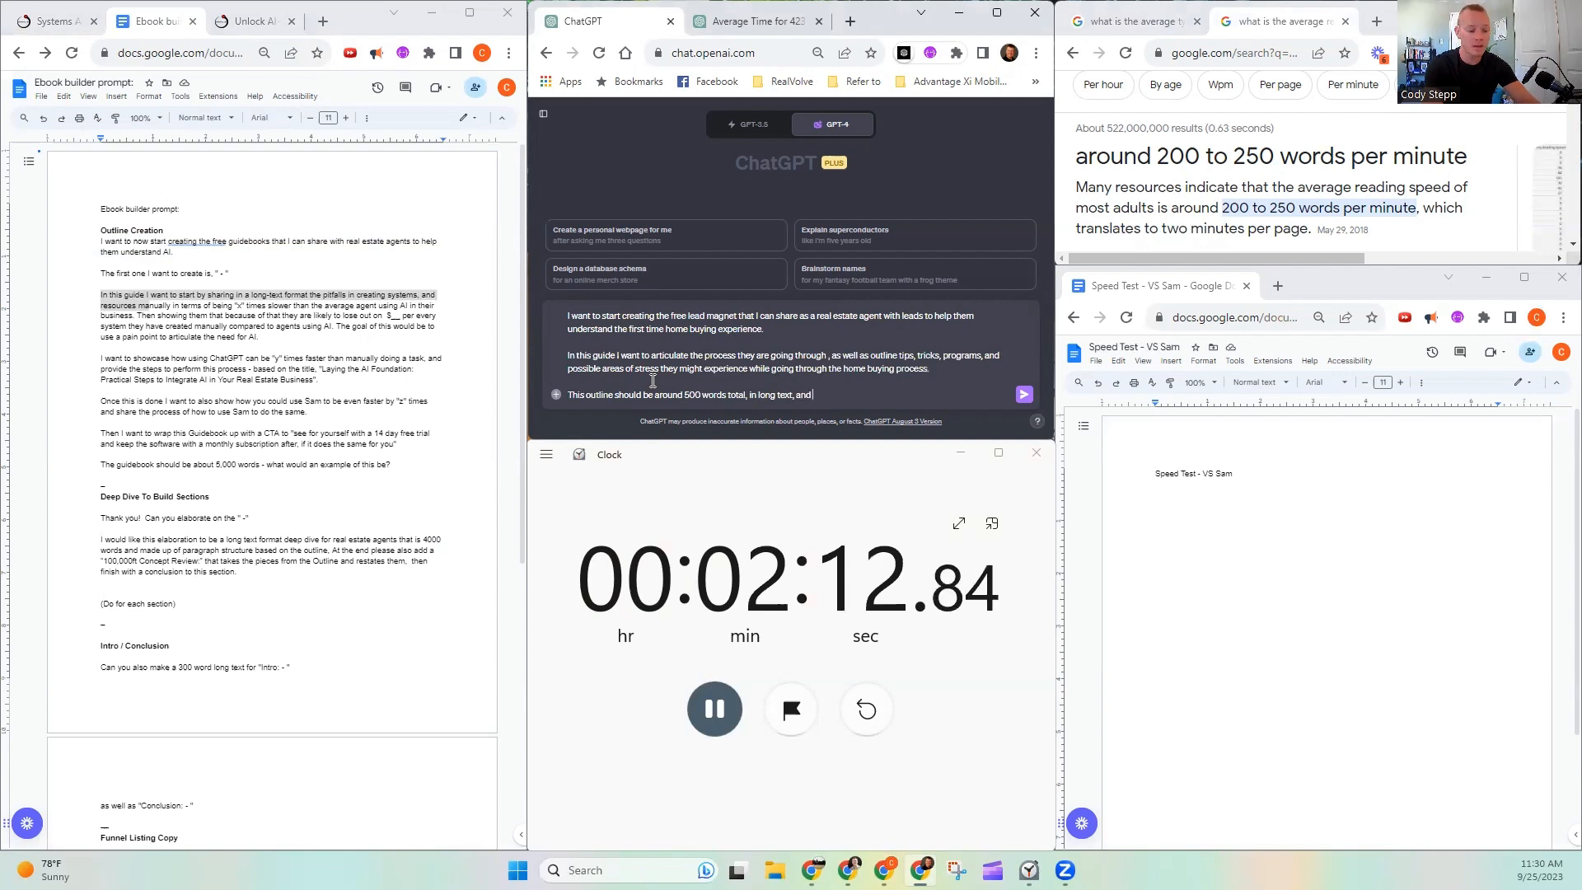
text( have seperate)
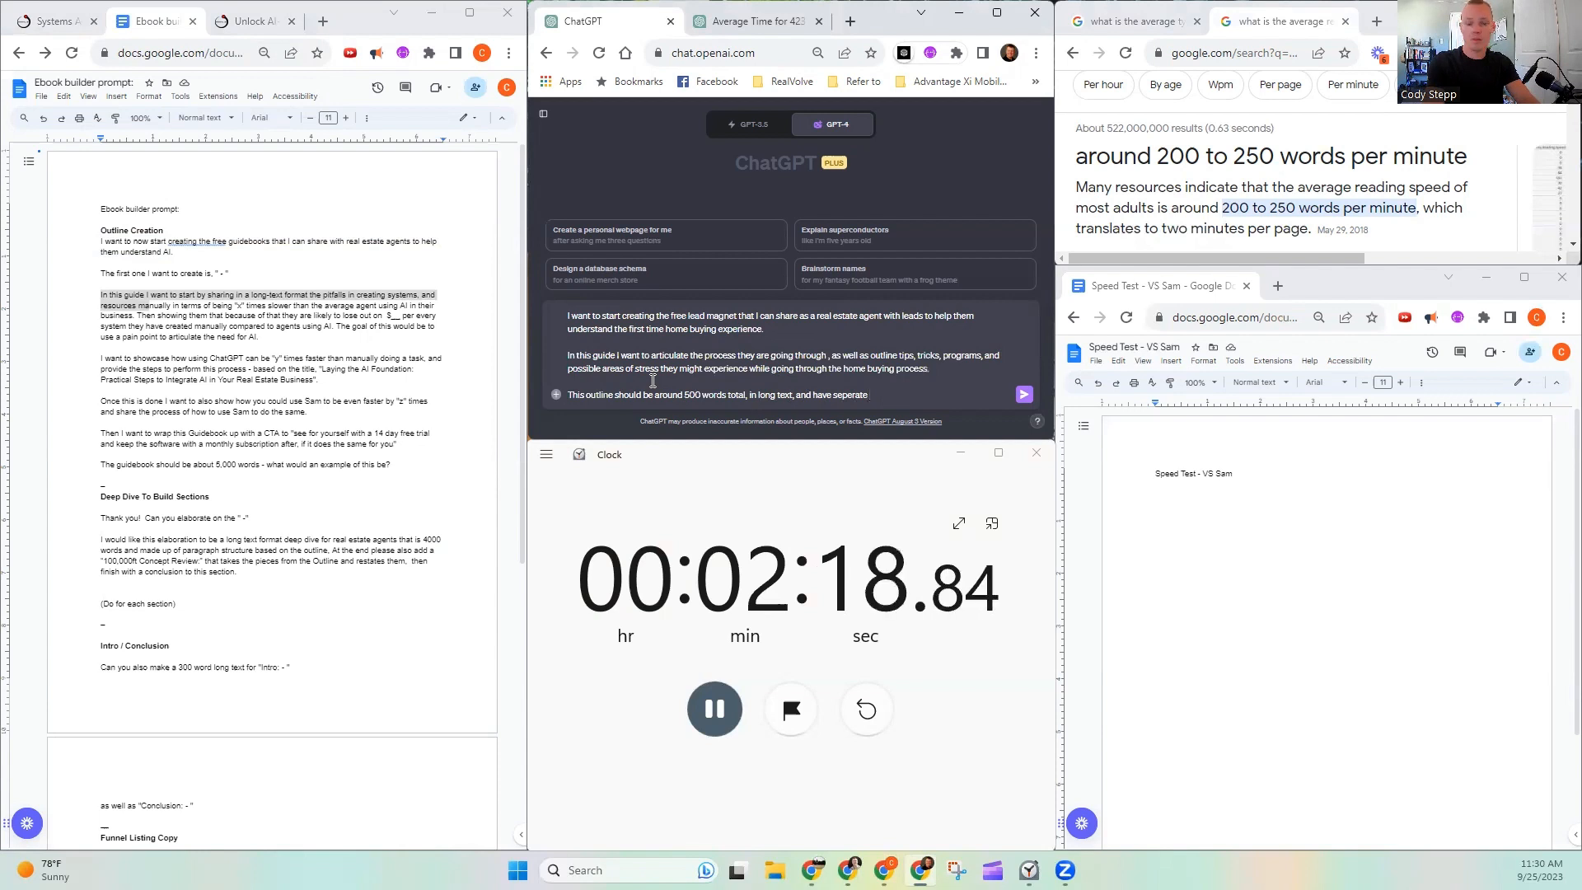
text( catigories an)
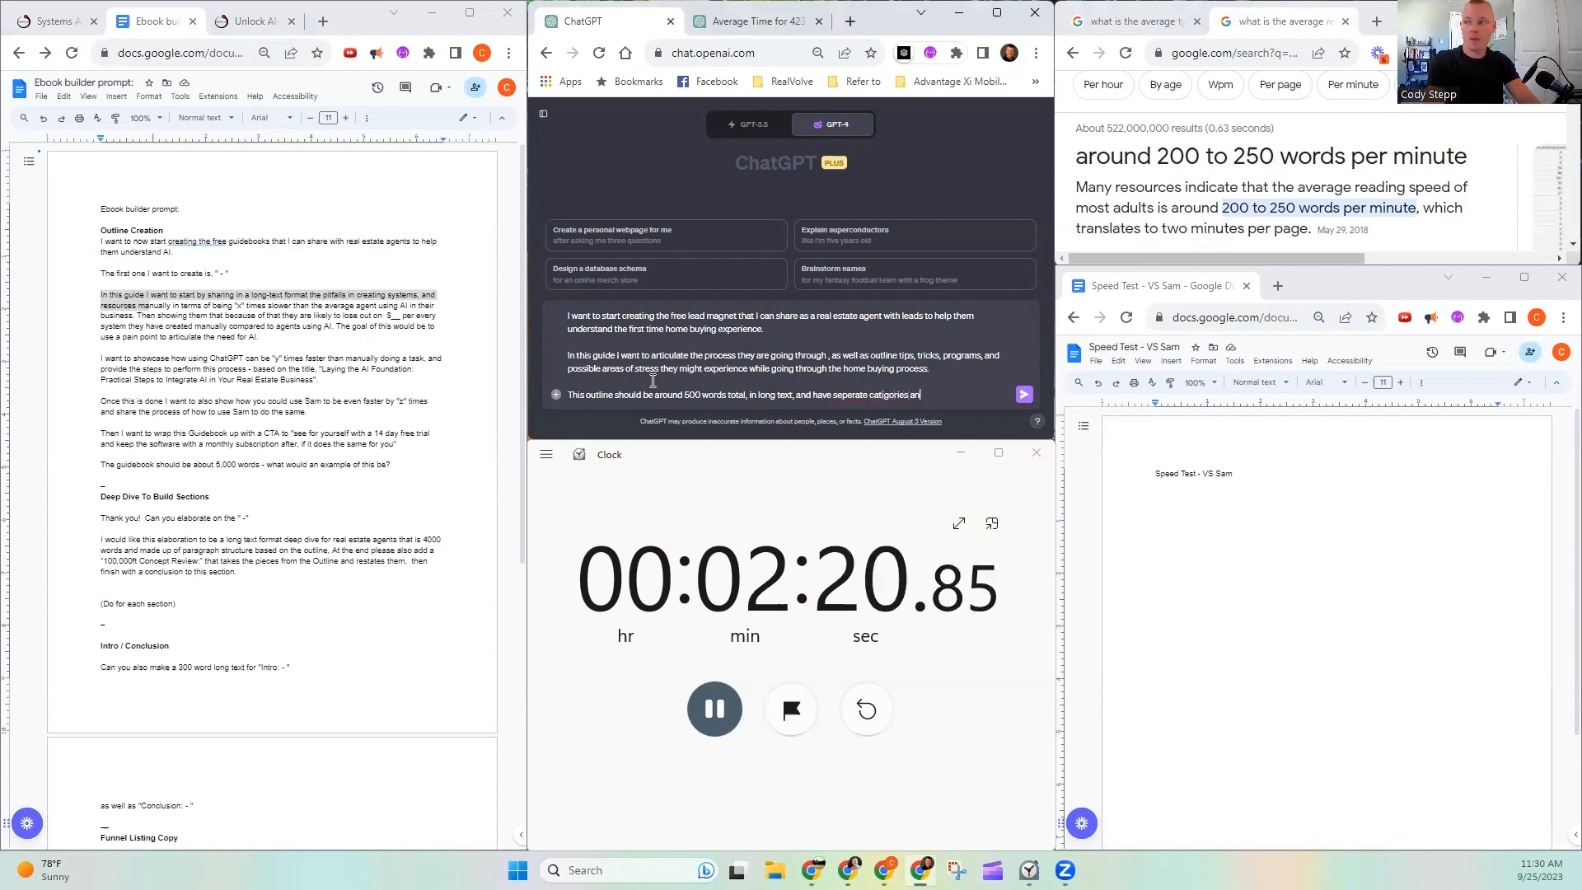
text(d sub)
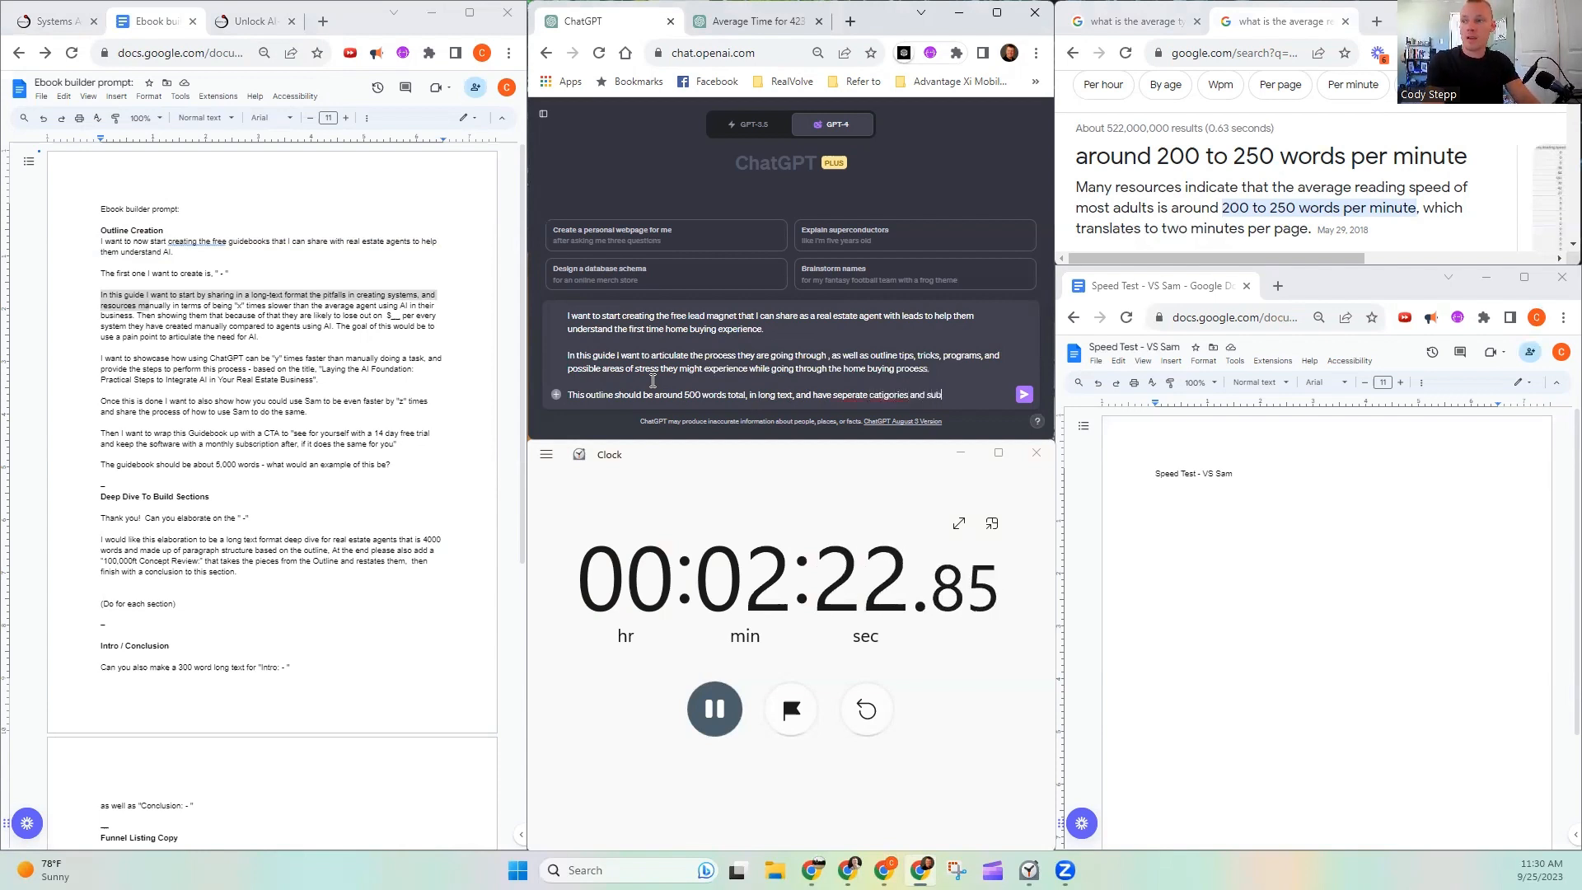
text(catio)
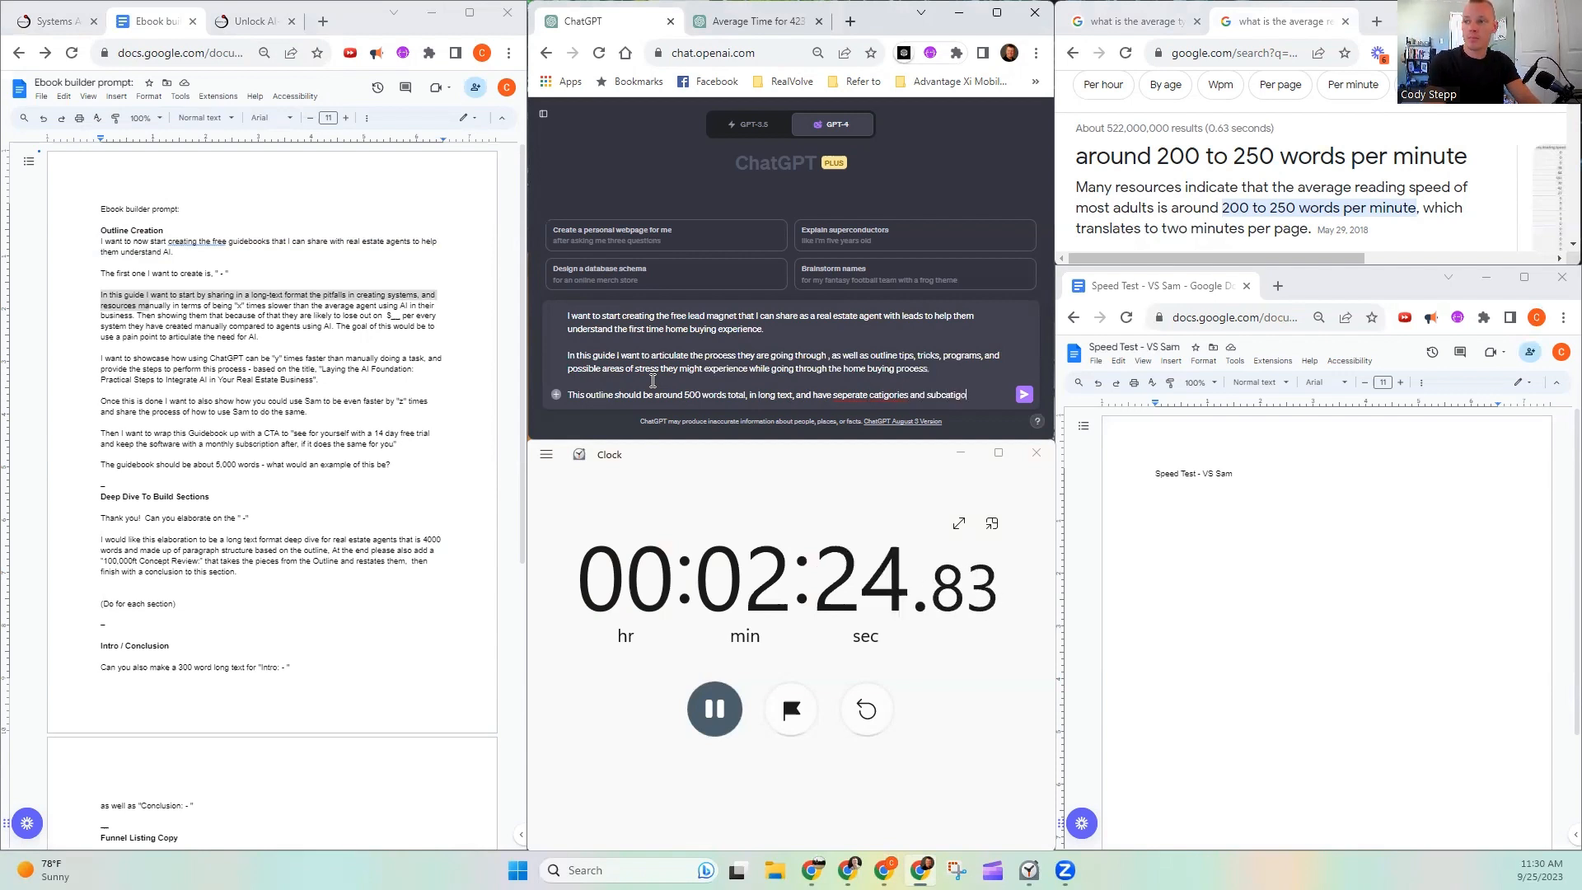
text(ries for each )
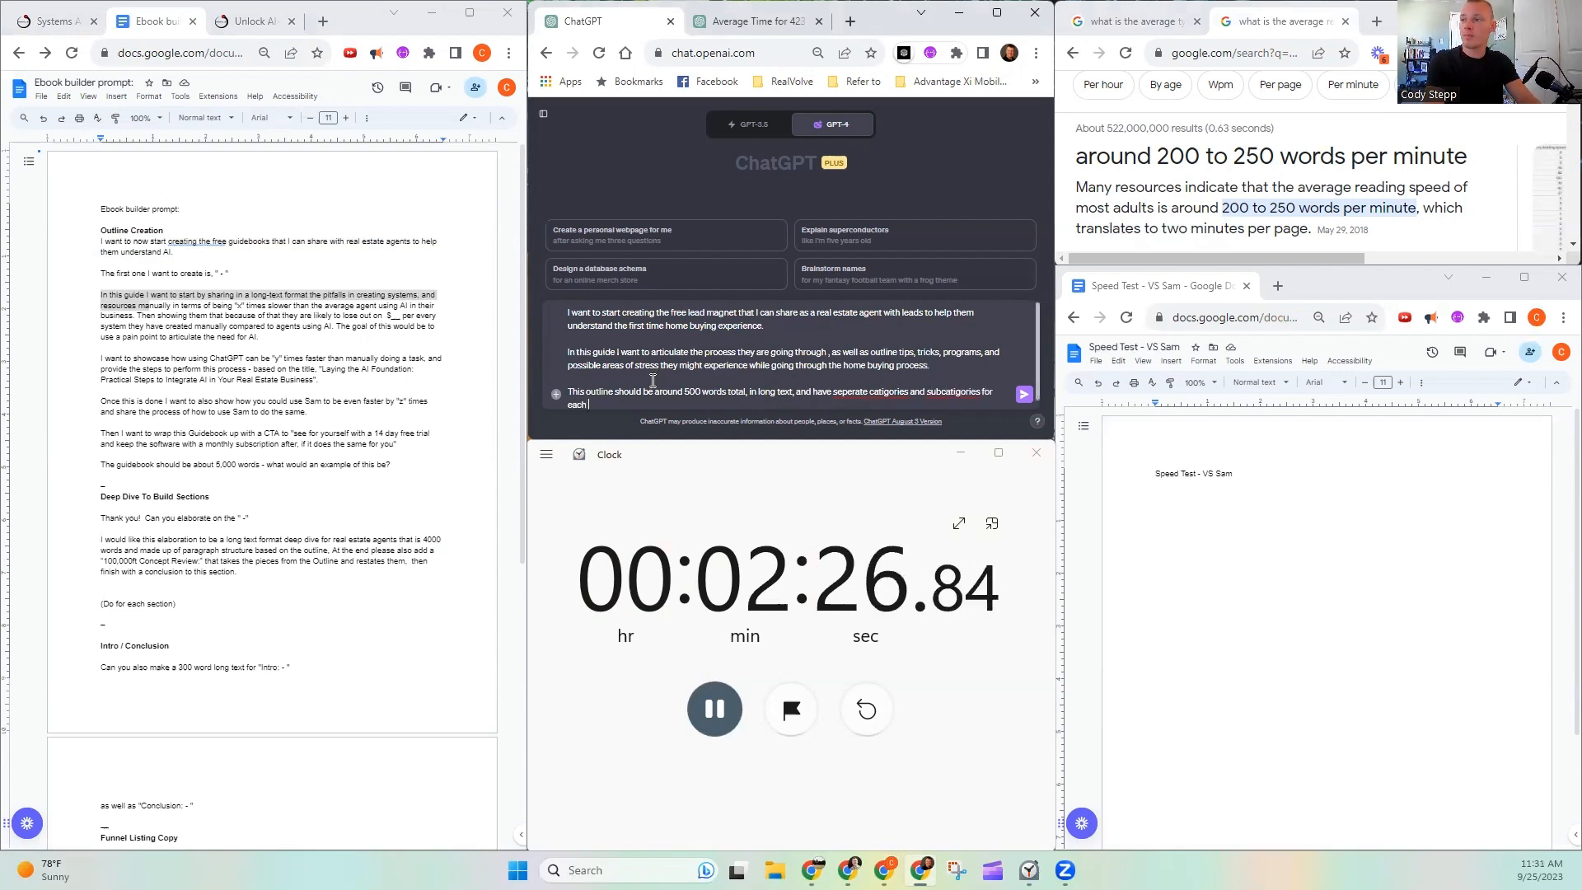
text(topuc)
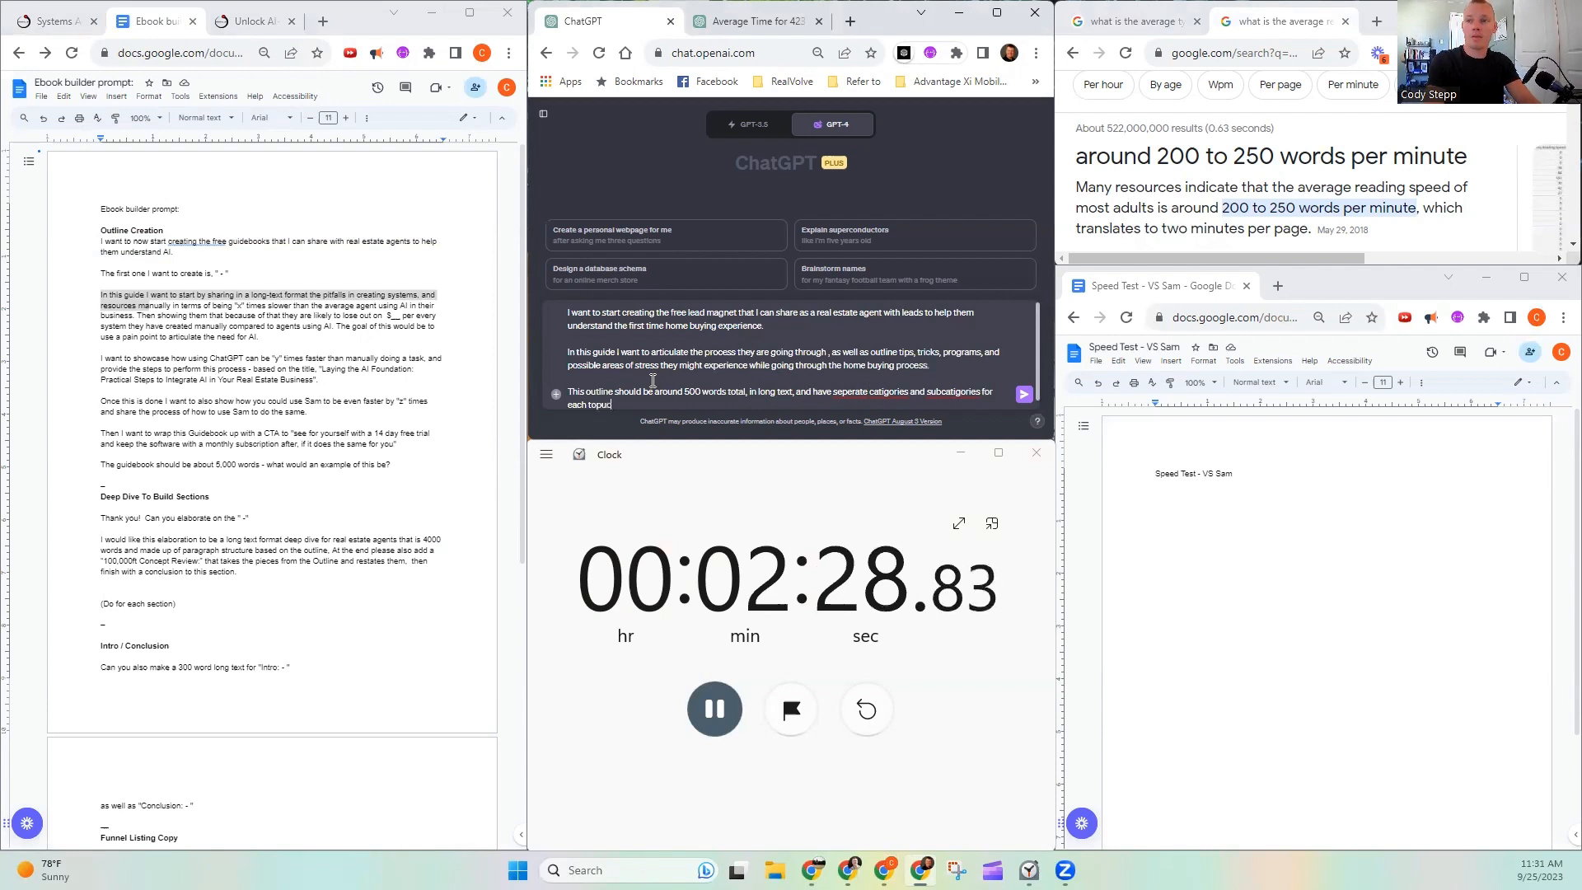
- Continue the sentence with "and have seperate catigories and subcatigories for each topic"
key(BackSpace)
key(BackSpace)
text(ic)
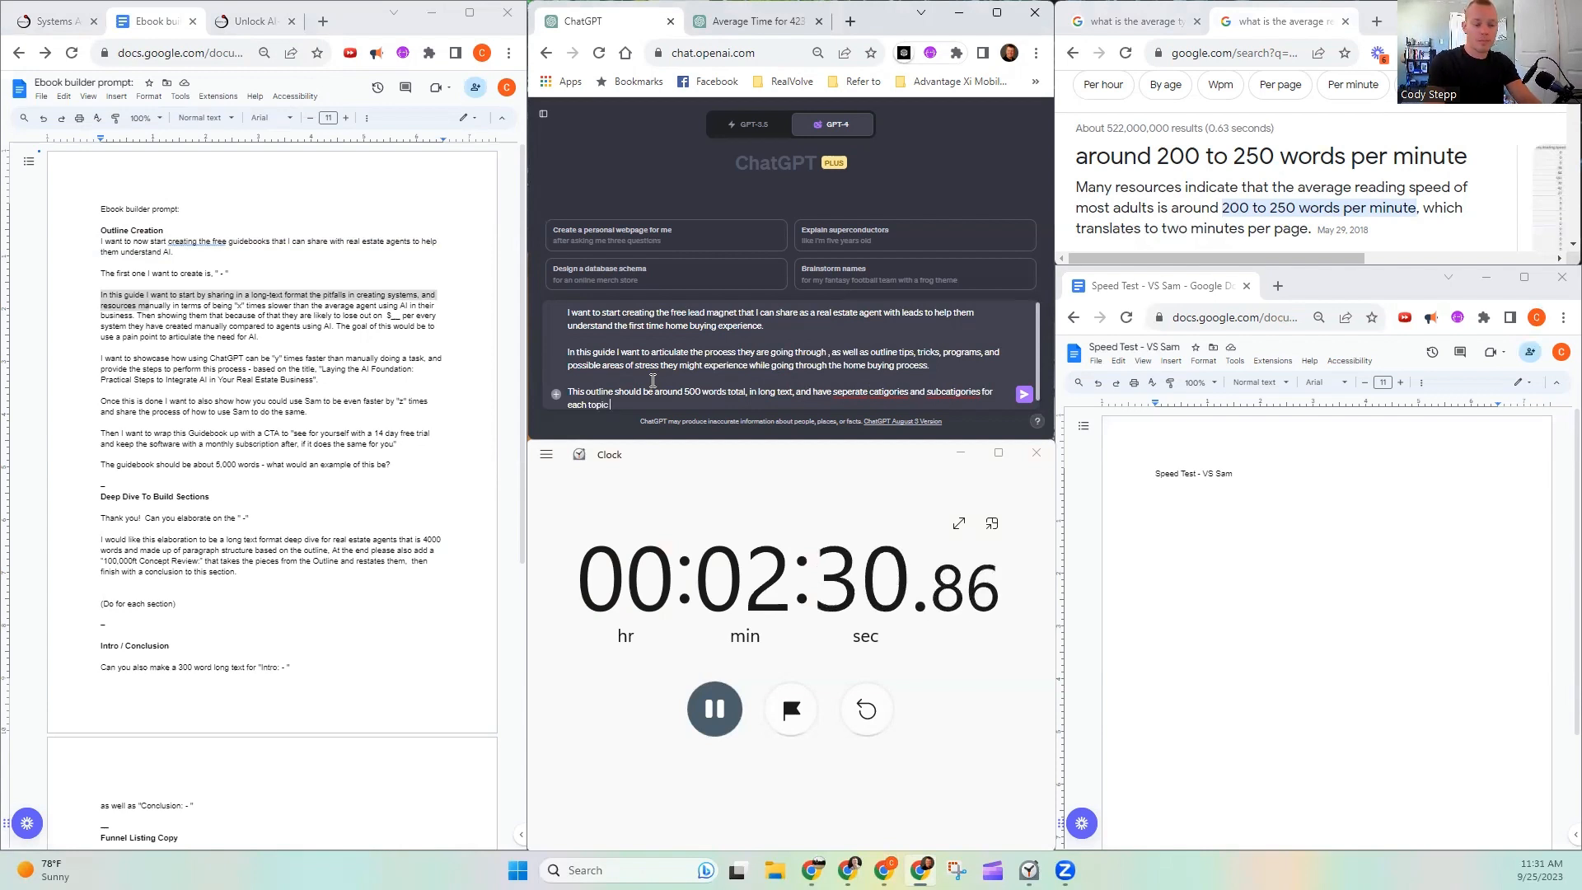
text( as well as)
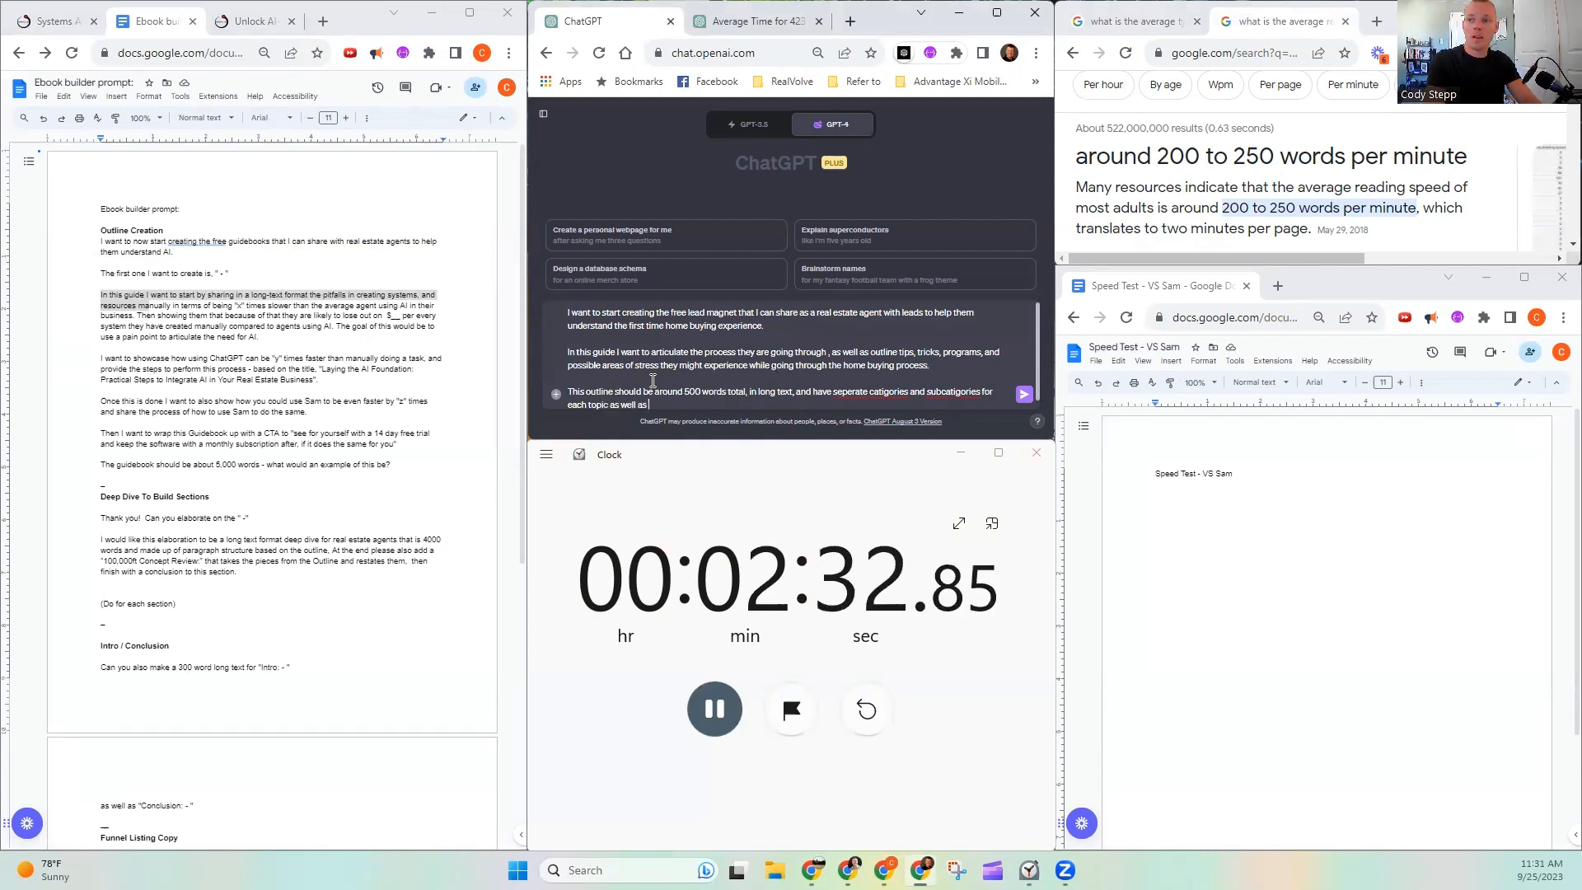
text( a title, )
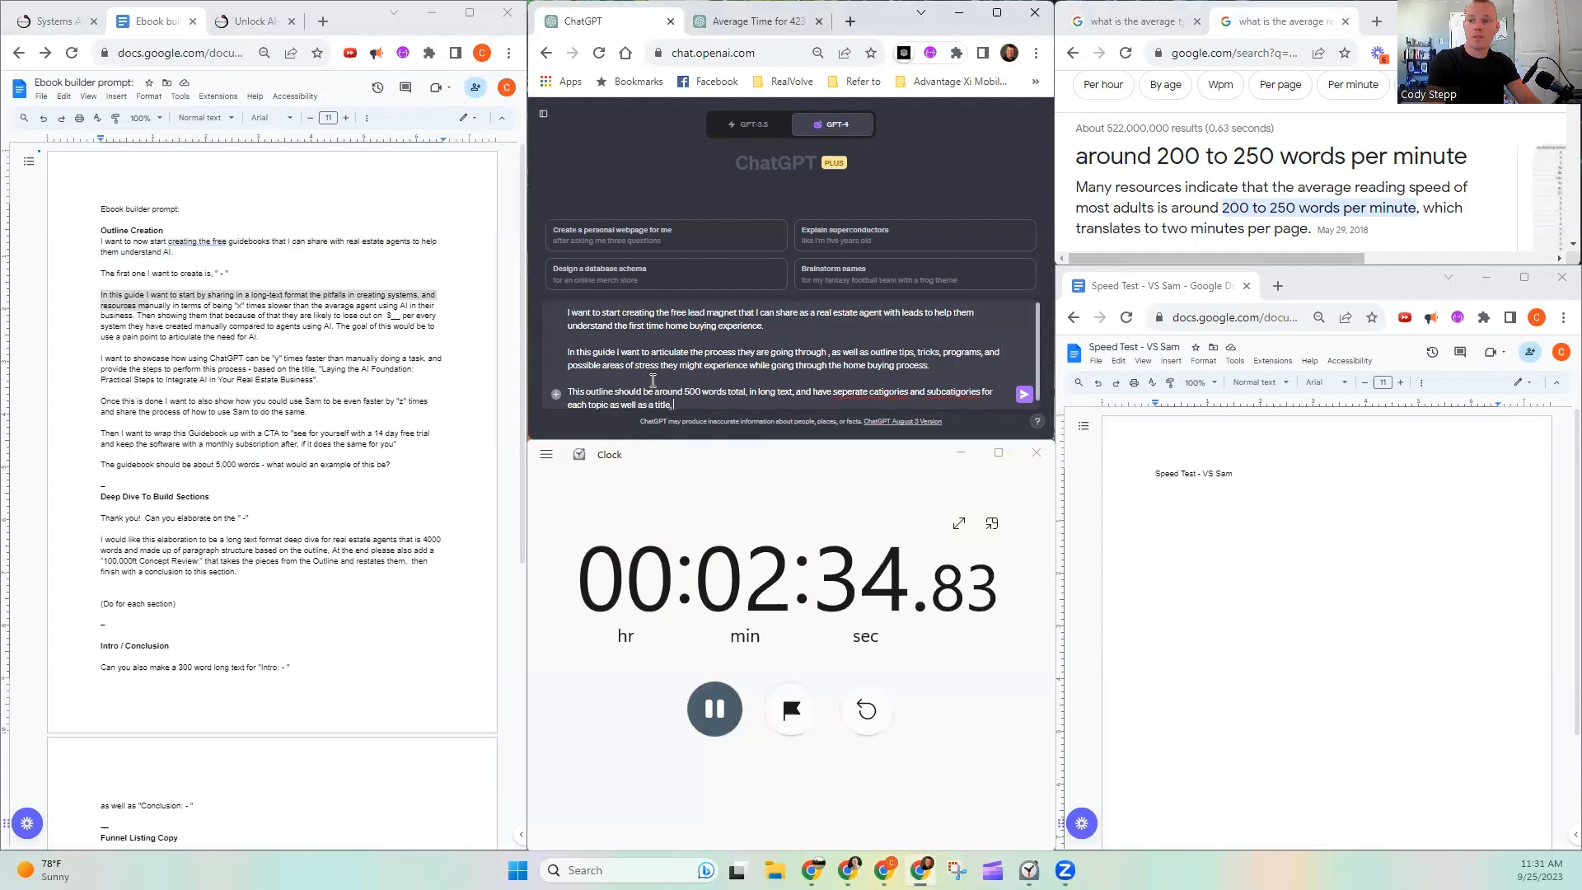
text(intro, and closing.)
- Correct the misspelled words in the last paragraph to "separate", "categories" and "subcategories" using the spelling suggestions
right_click(858, 398)
click(886, 413)
right_click(900, 404)
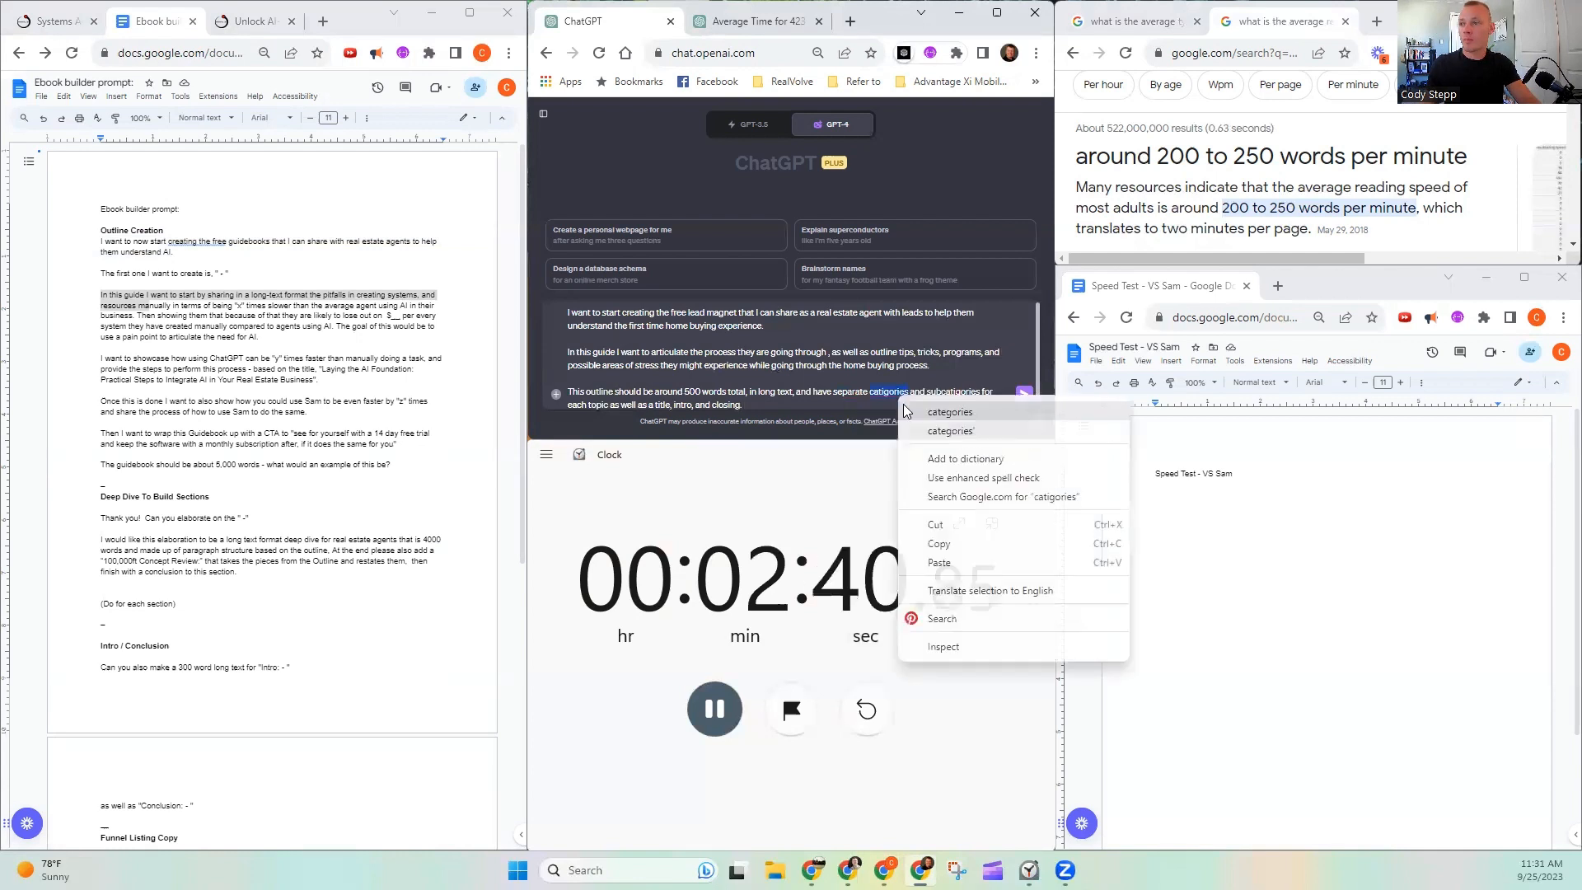
click(950, 412)
right_click(958, 392)
click(973, 416)
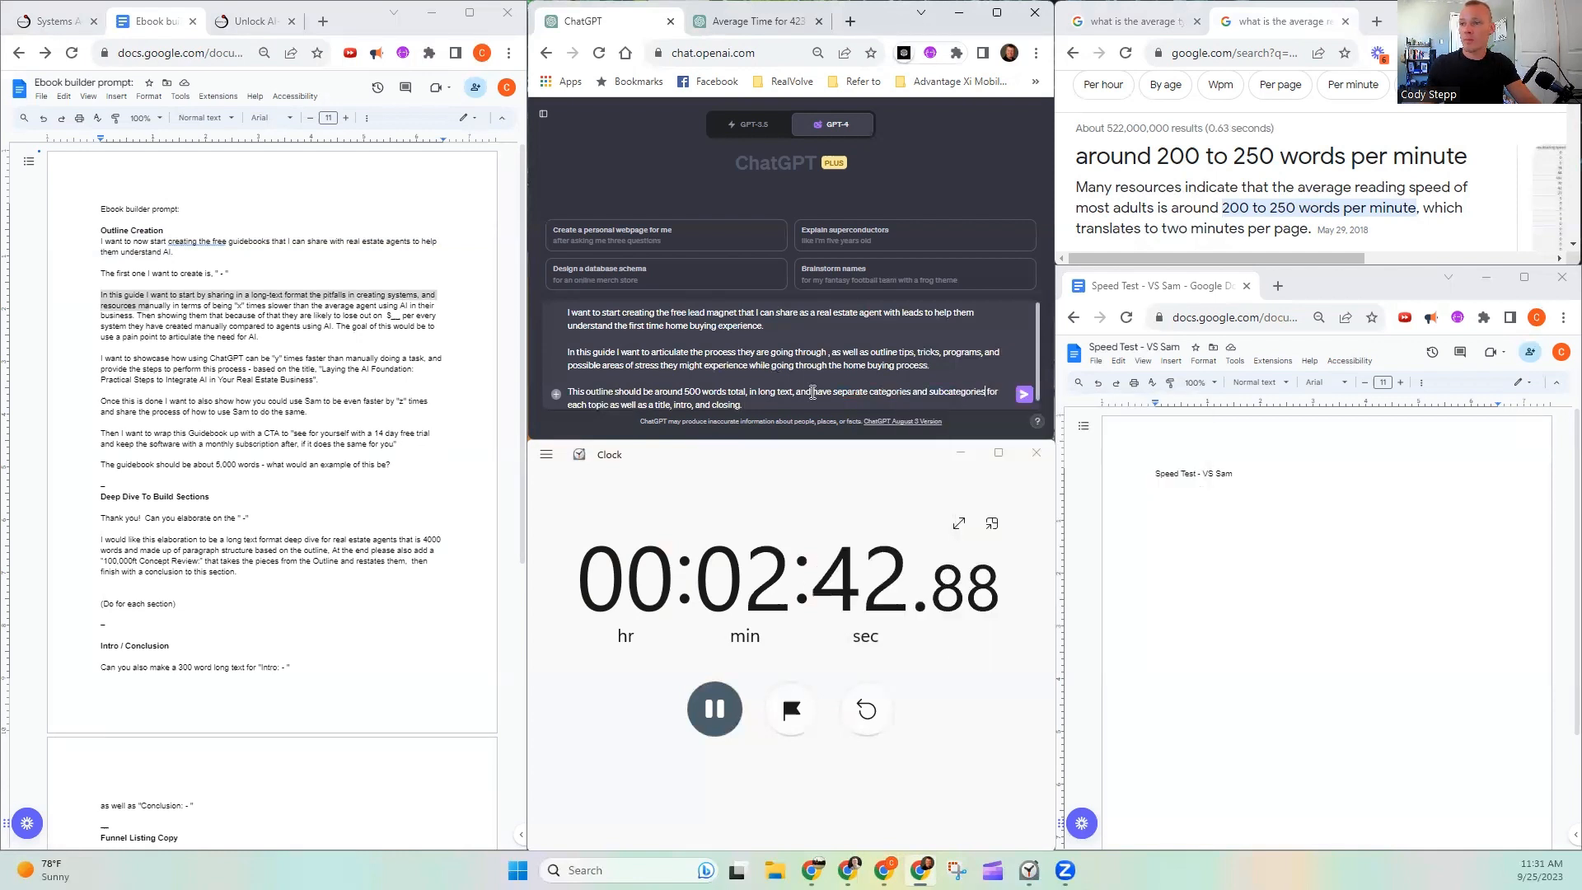
- Start another sentence at the end of the prompt with "I would like to"
click(819, 409)
text(I wo)
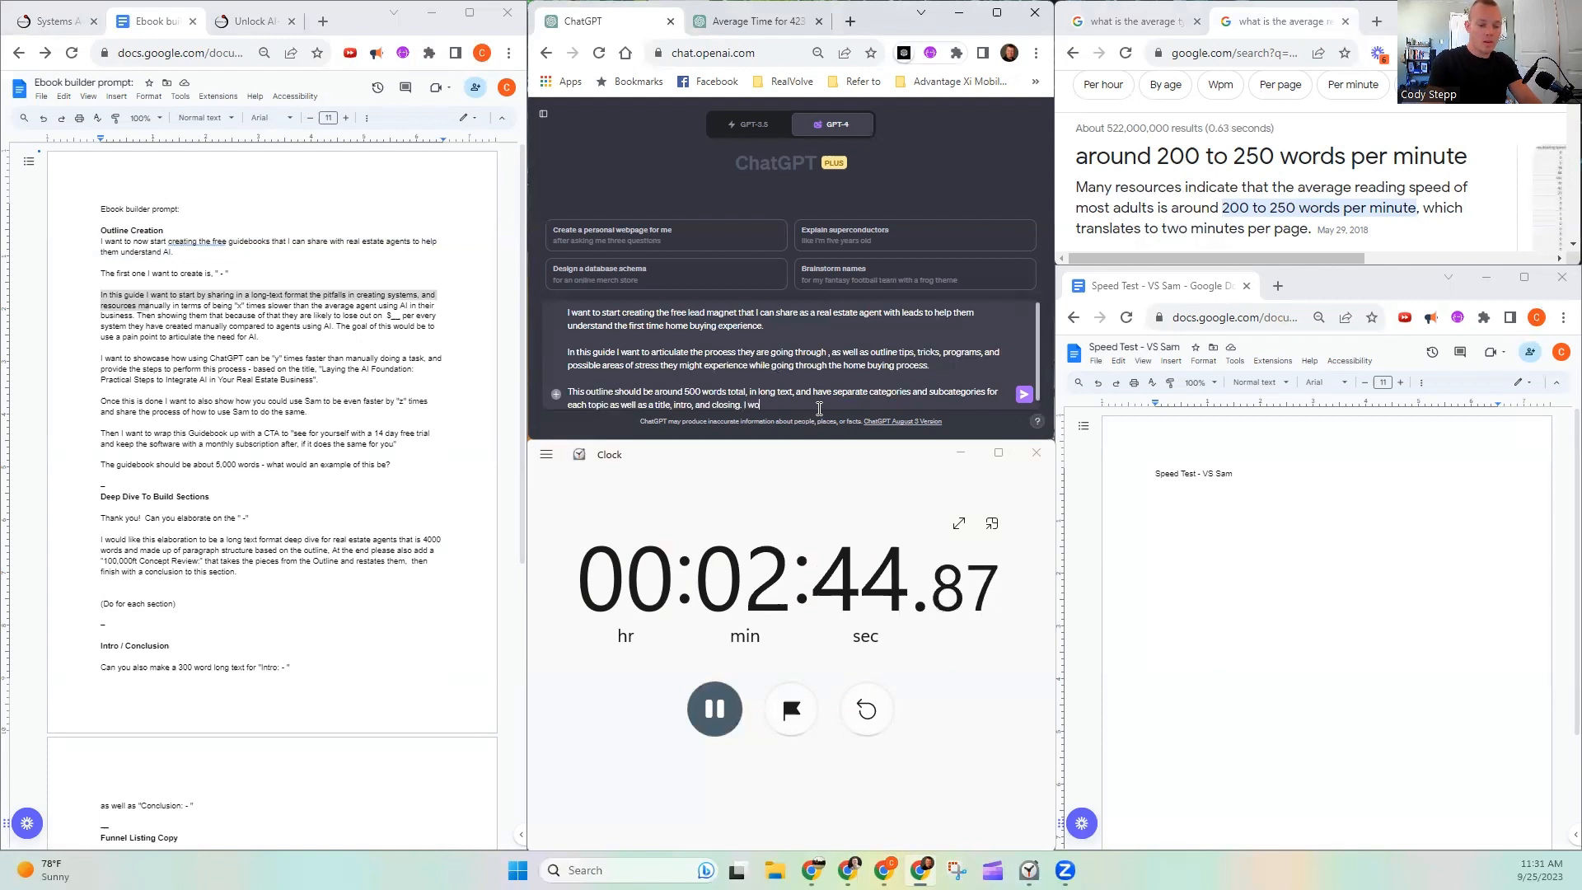
text(uld loke to)
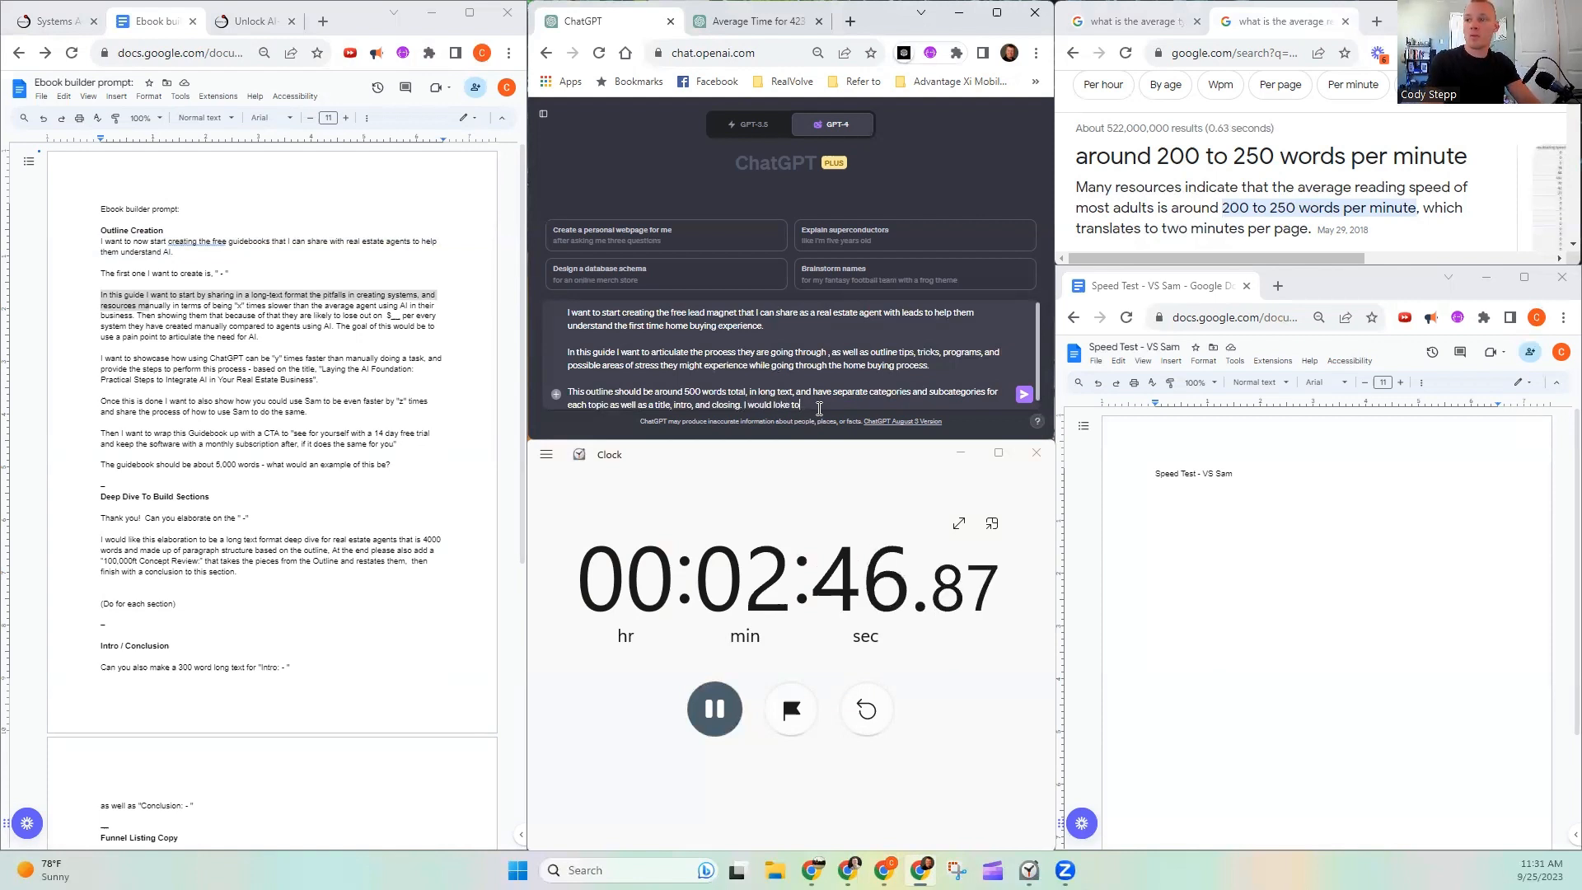
key(BackSpace)
key(BackSpace)
key(BackSpace)
key(BackSpace)
key(BackSpace)
key(BackSpace)
text(ike to)
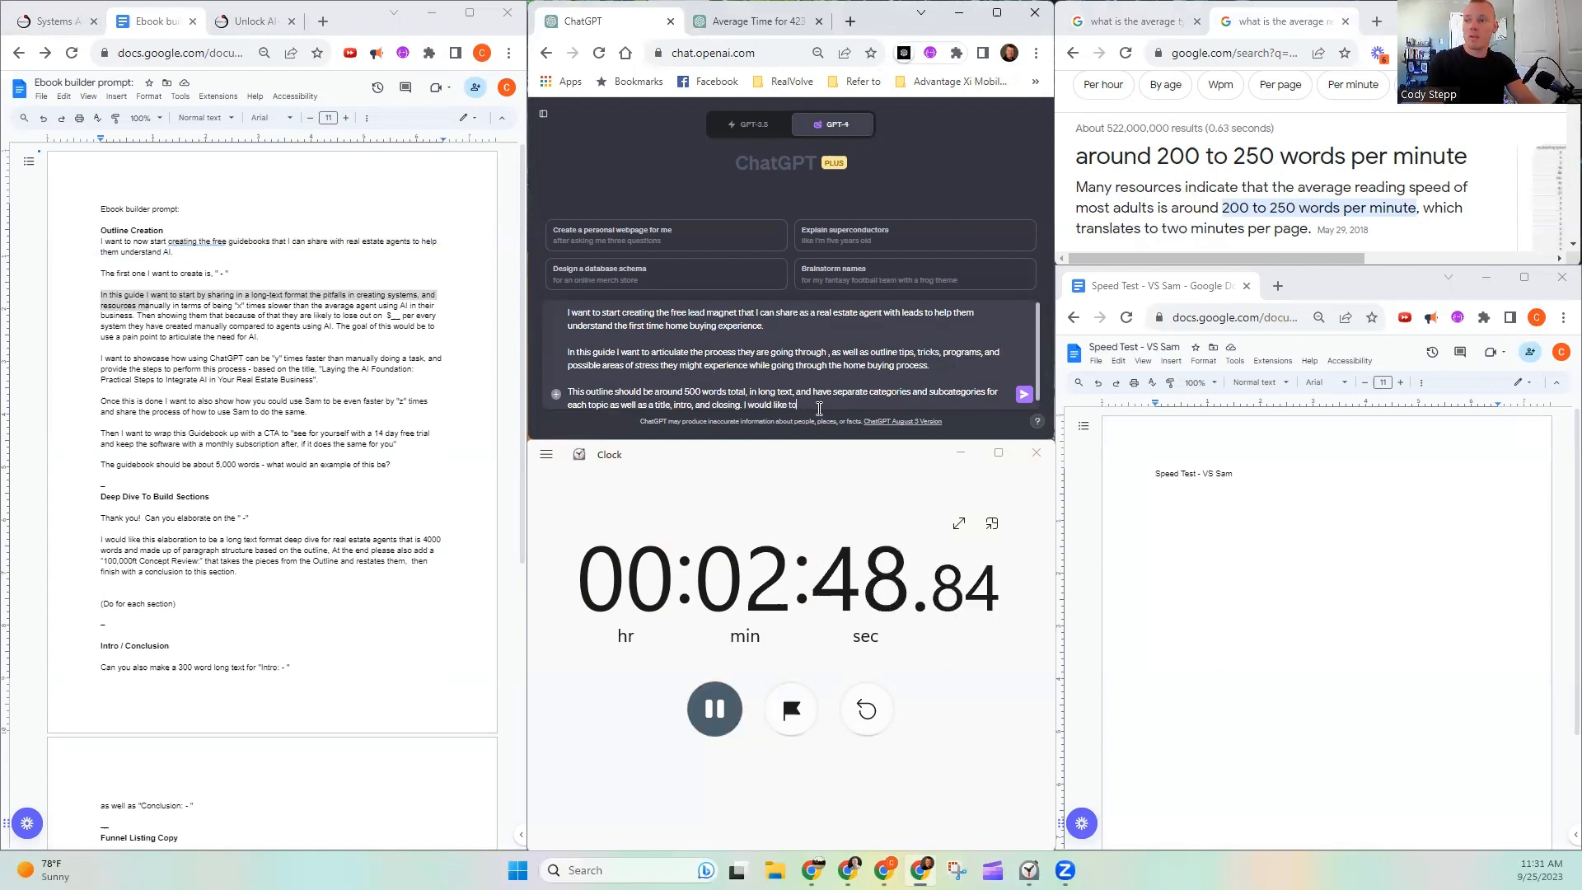
text( use this goiu)
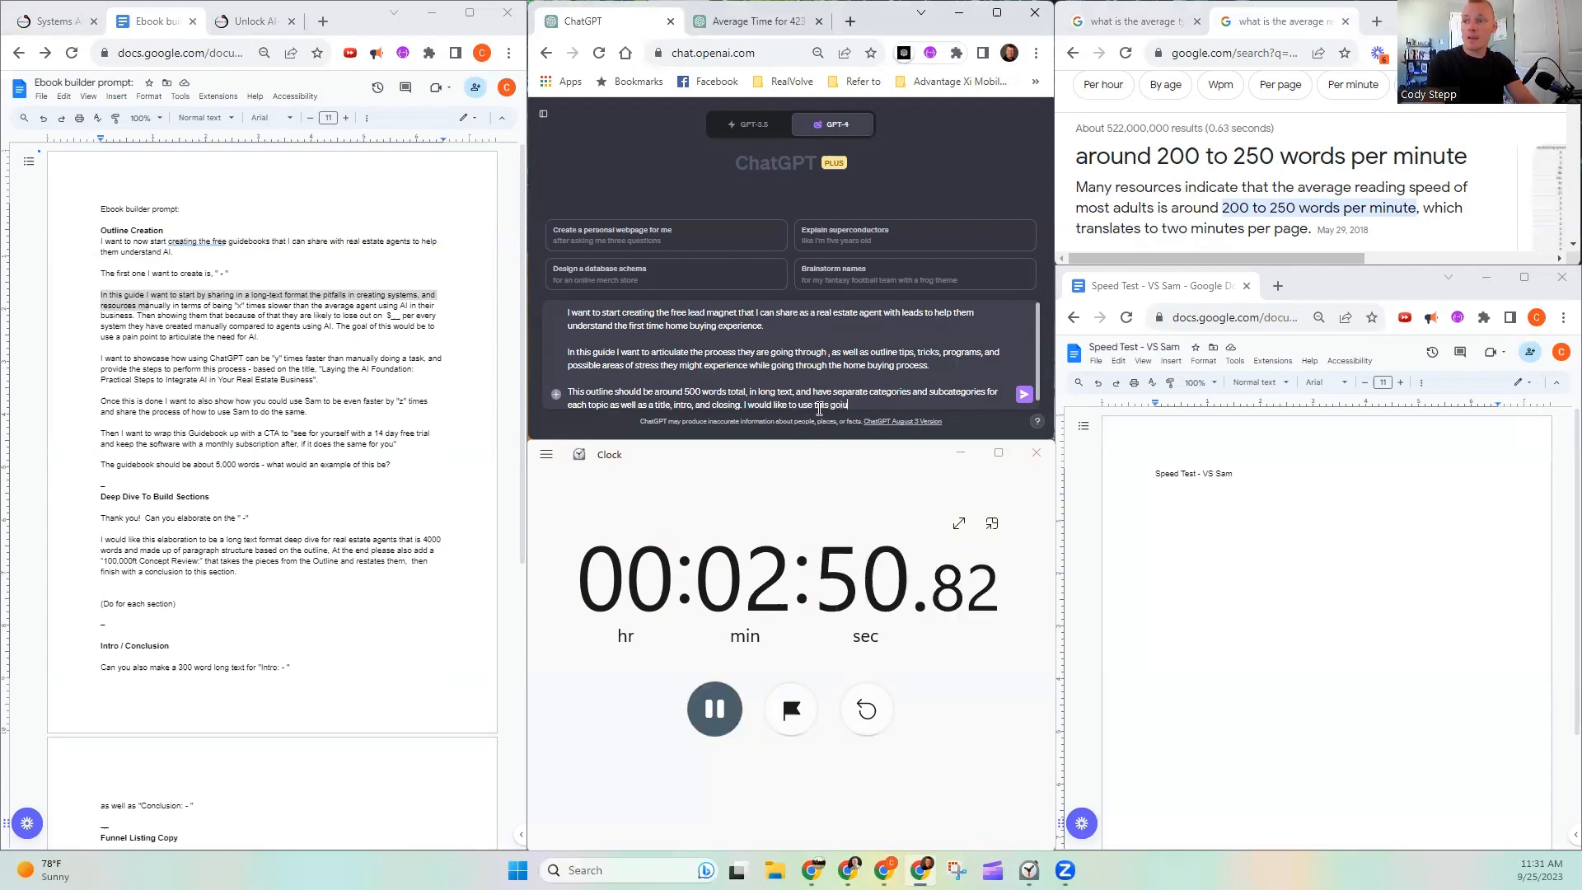
- Continue the closing sentence with "use this guide to send to leads,"
key(BackSpace)
key(BackSpace)
key(BackSpace)
text(uide to )
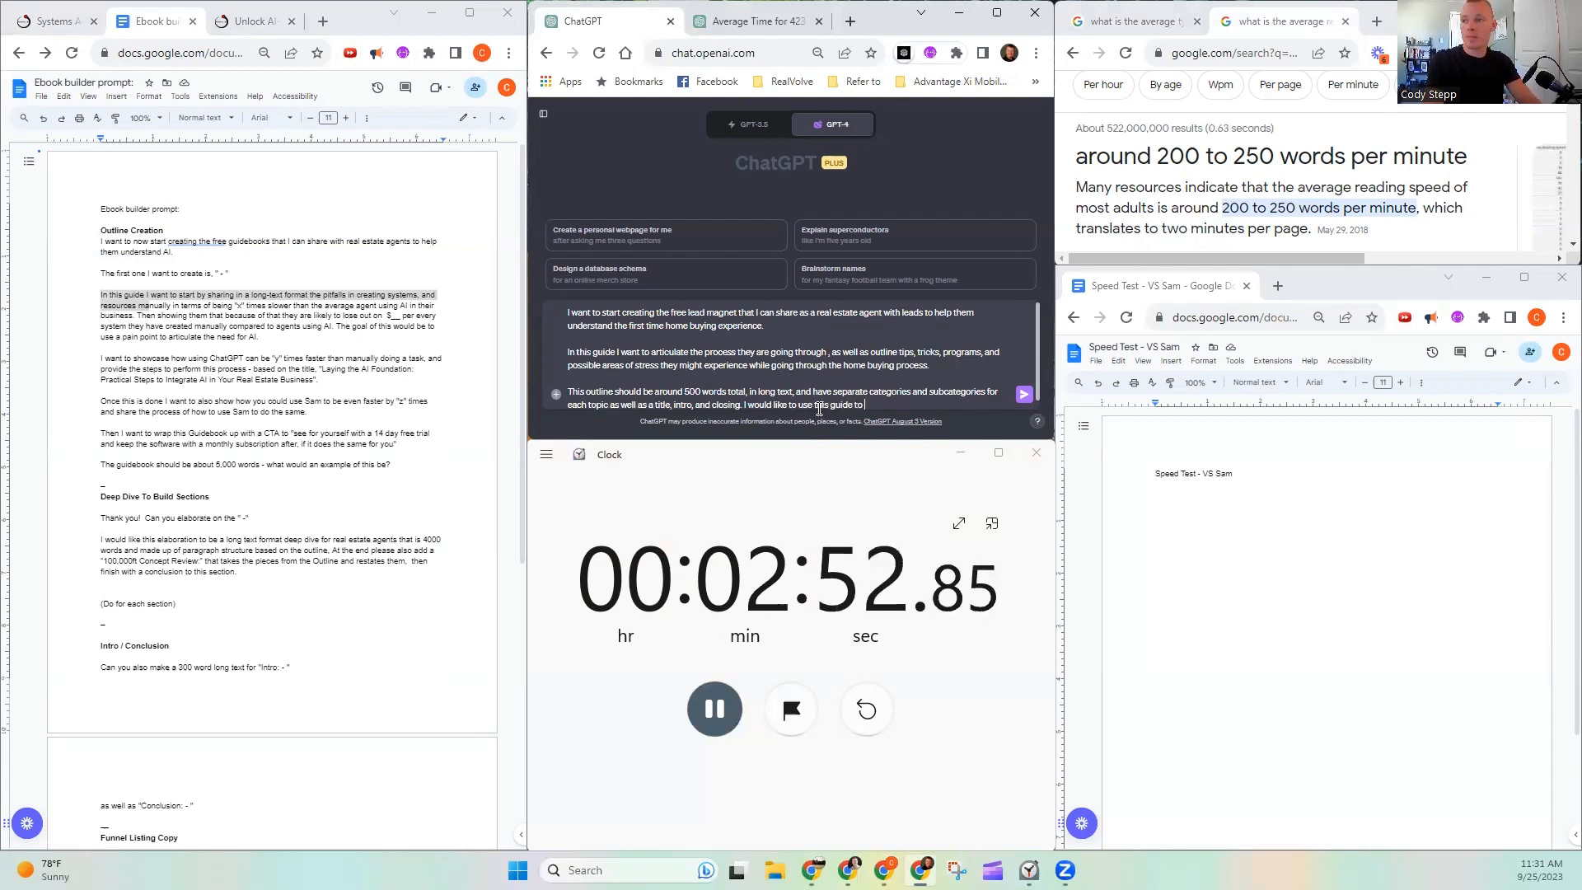
text(send to l)
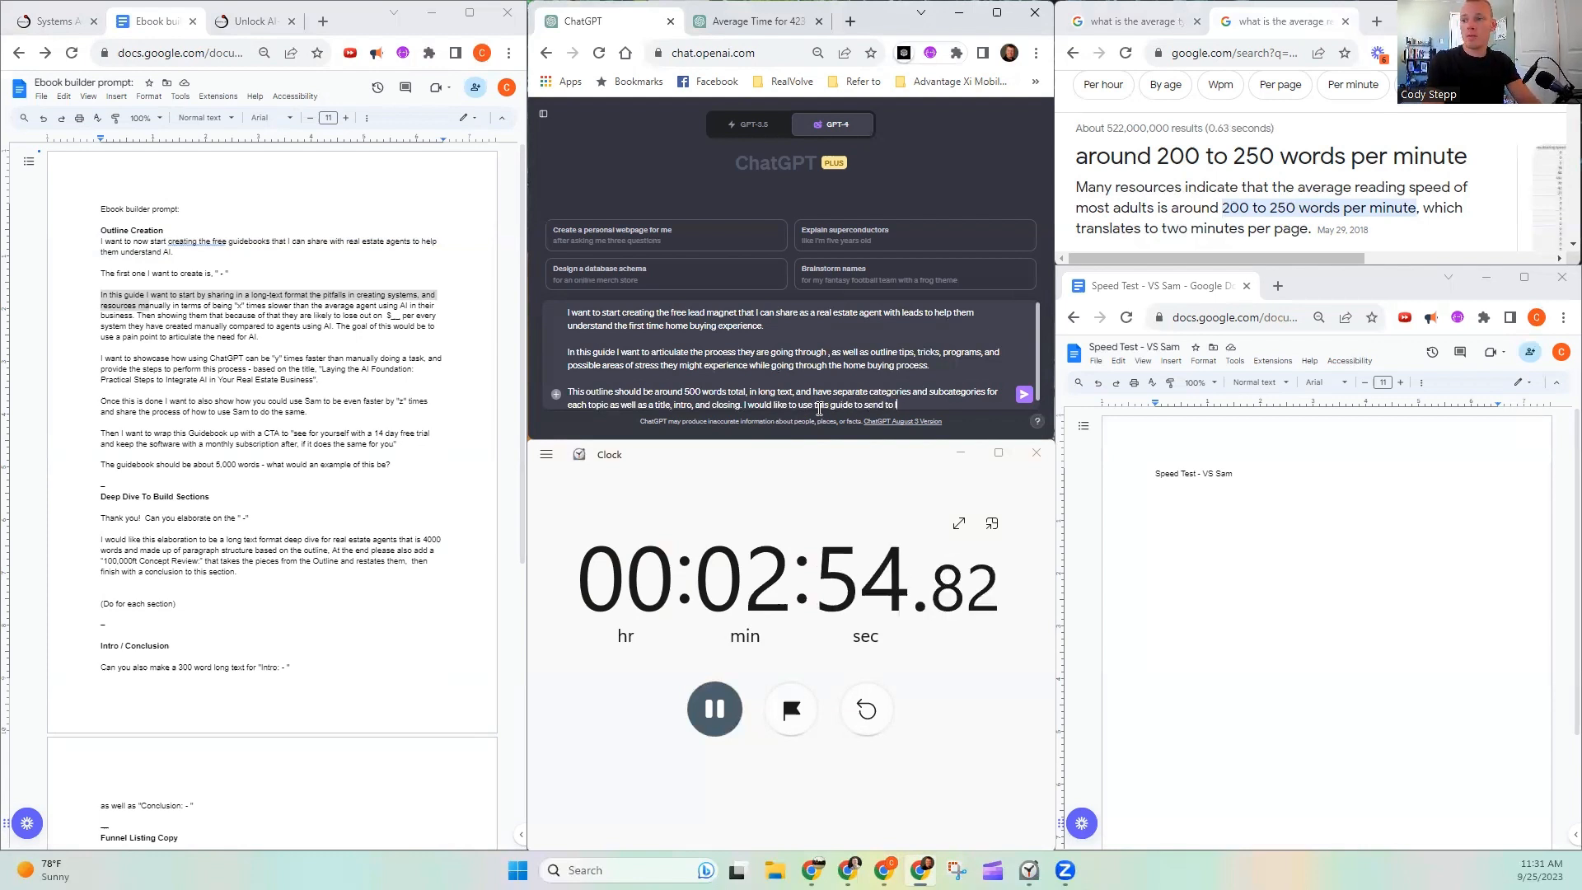
text(eads, to he)
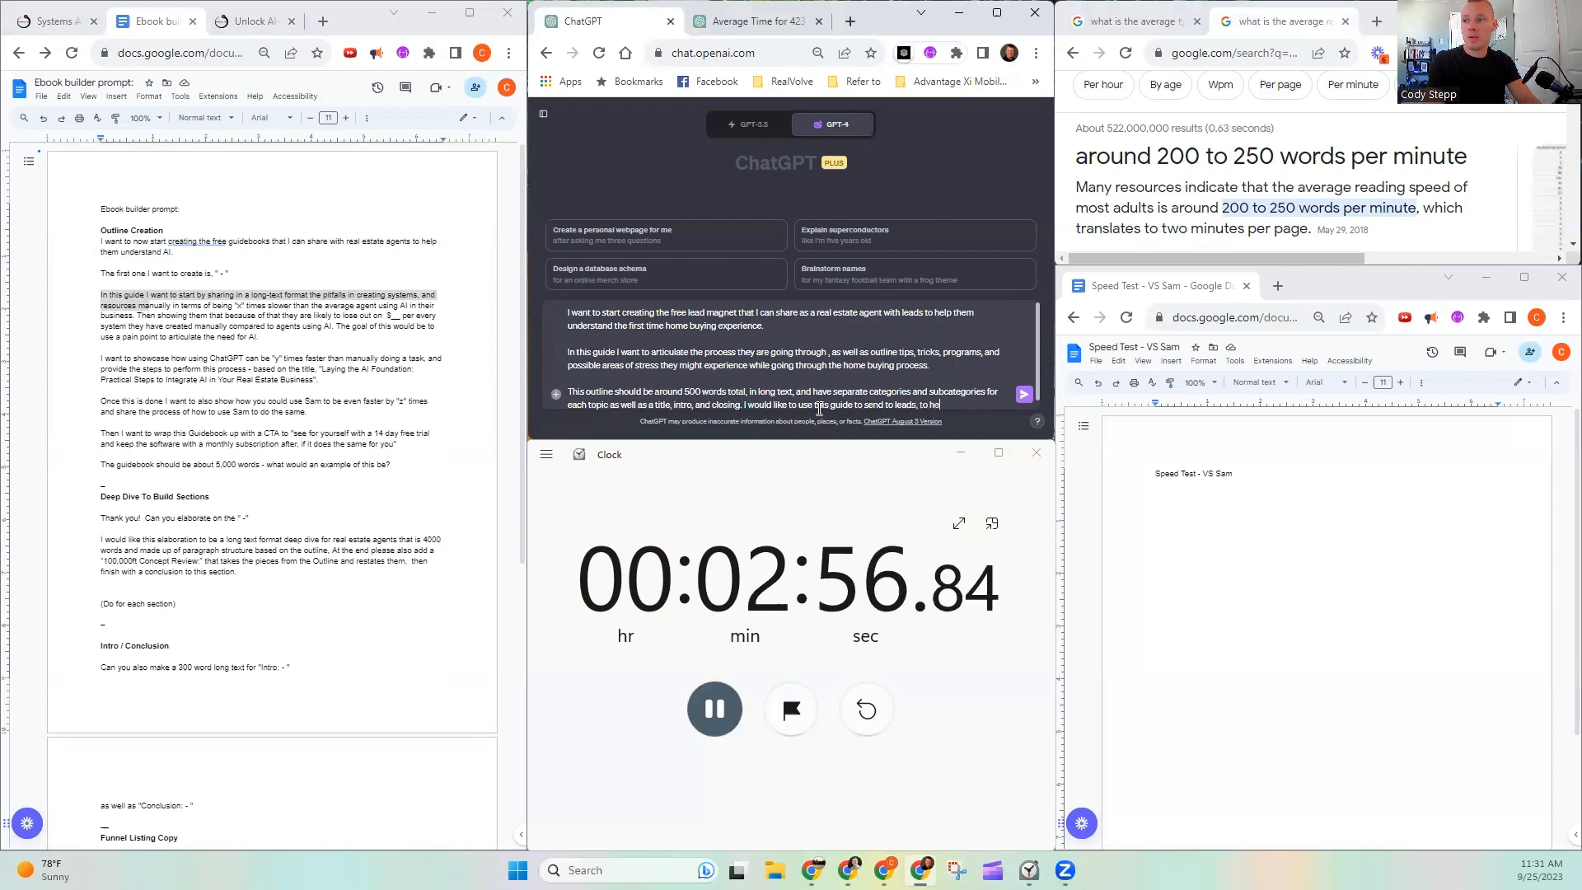
text(lp them conver)
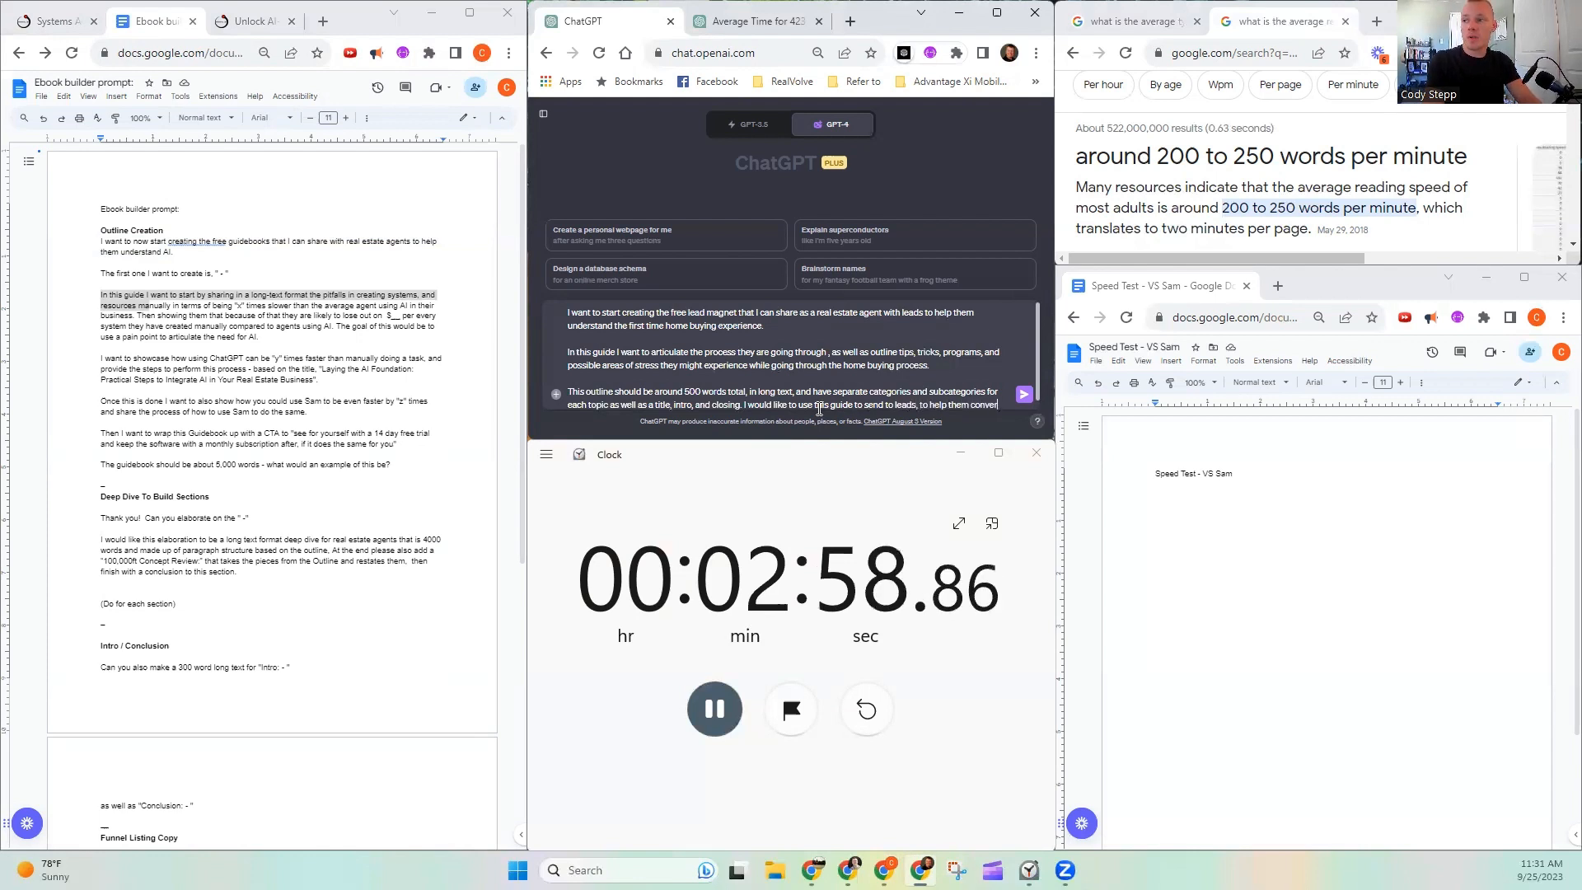
text(t to customers.)
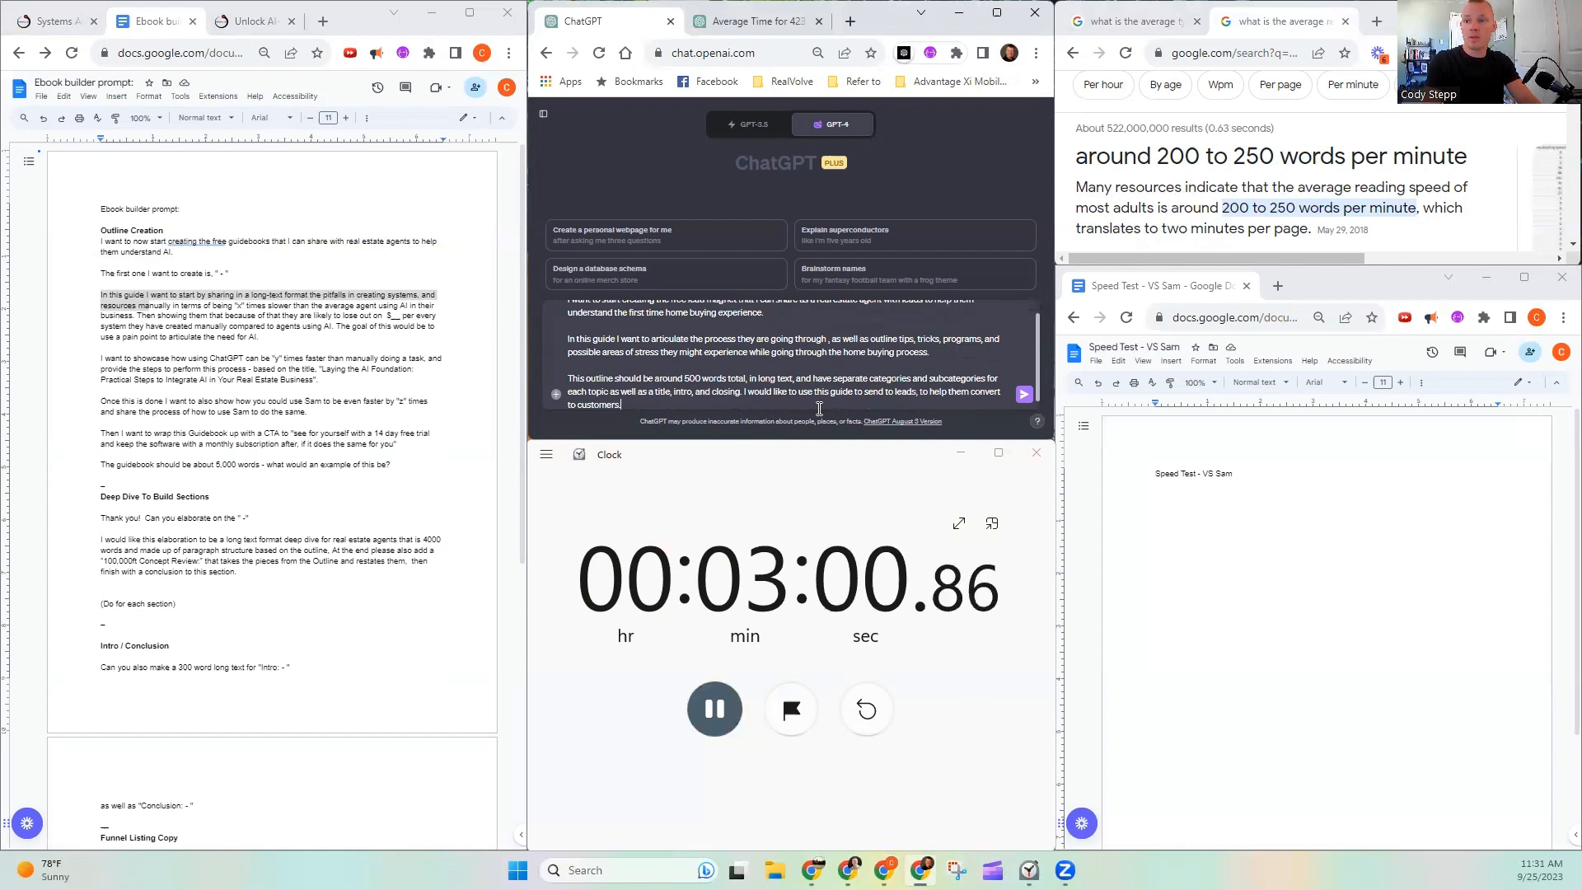
- Complete the prompt with "to help them convert to customers." and send it to ChatGPT
click(1023, 395)
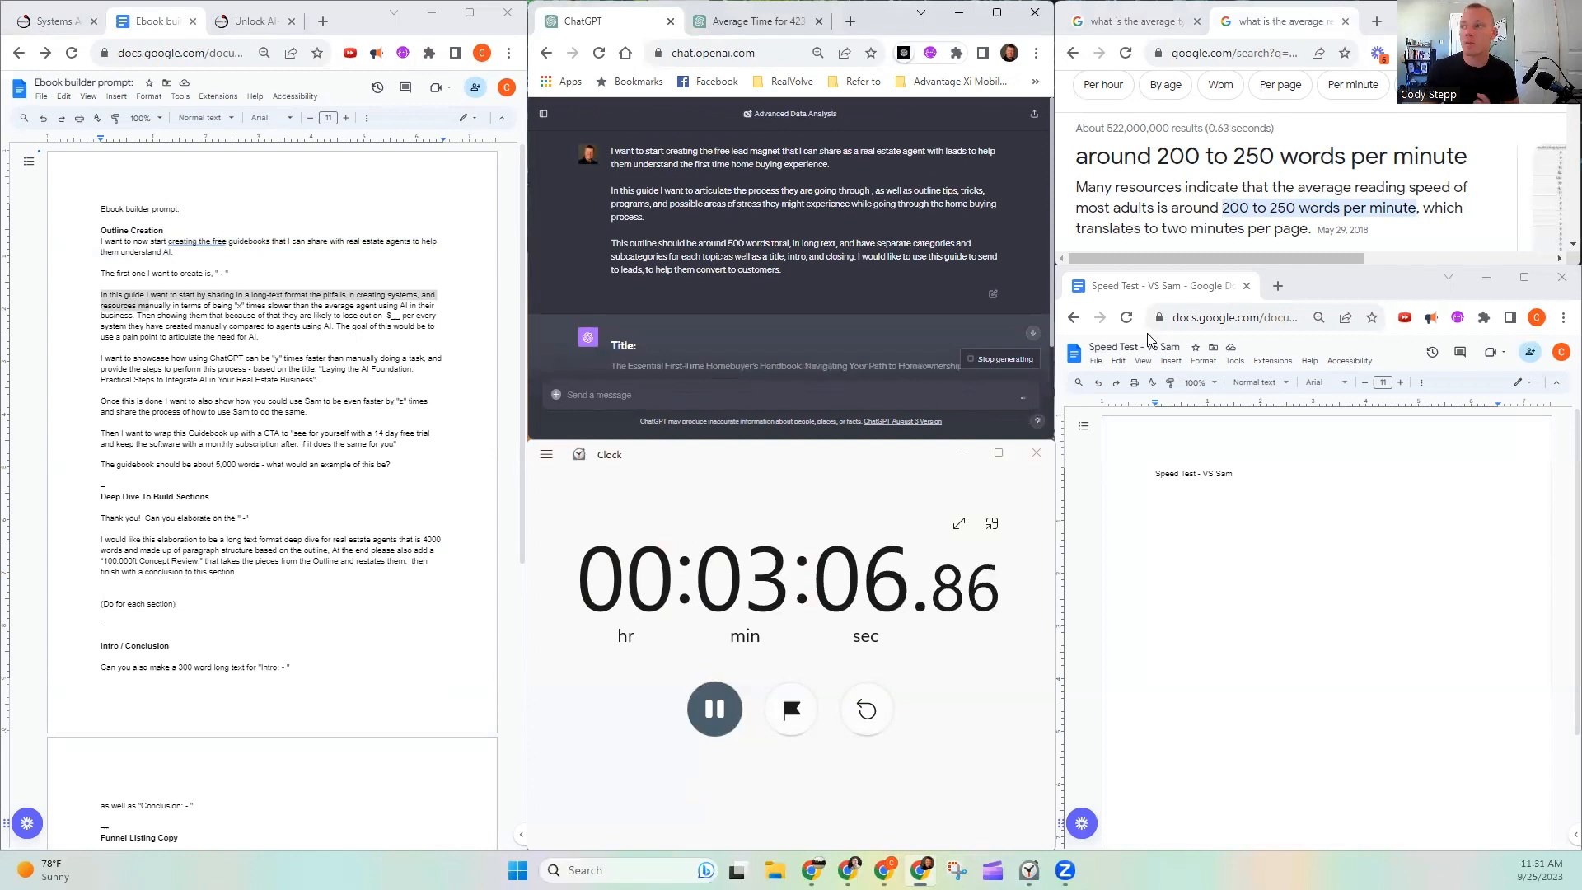
- Bring up the average typing speed search results and review the generated homebuyer outline from beginning to end
click(1133, 19)
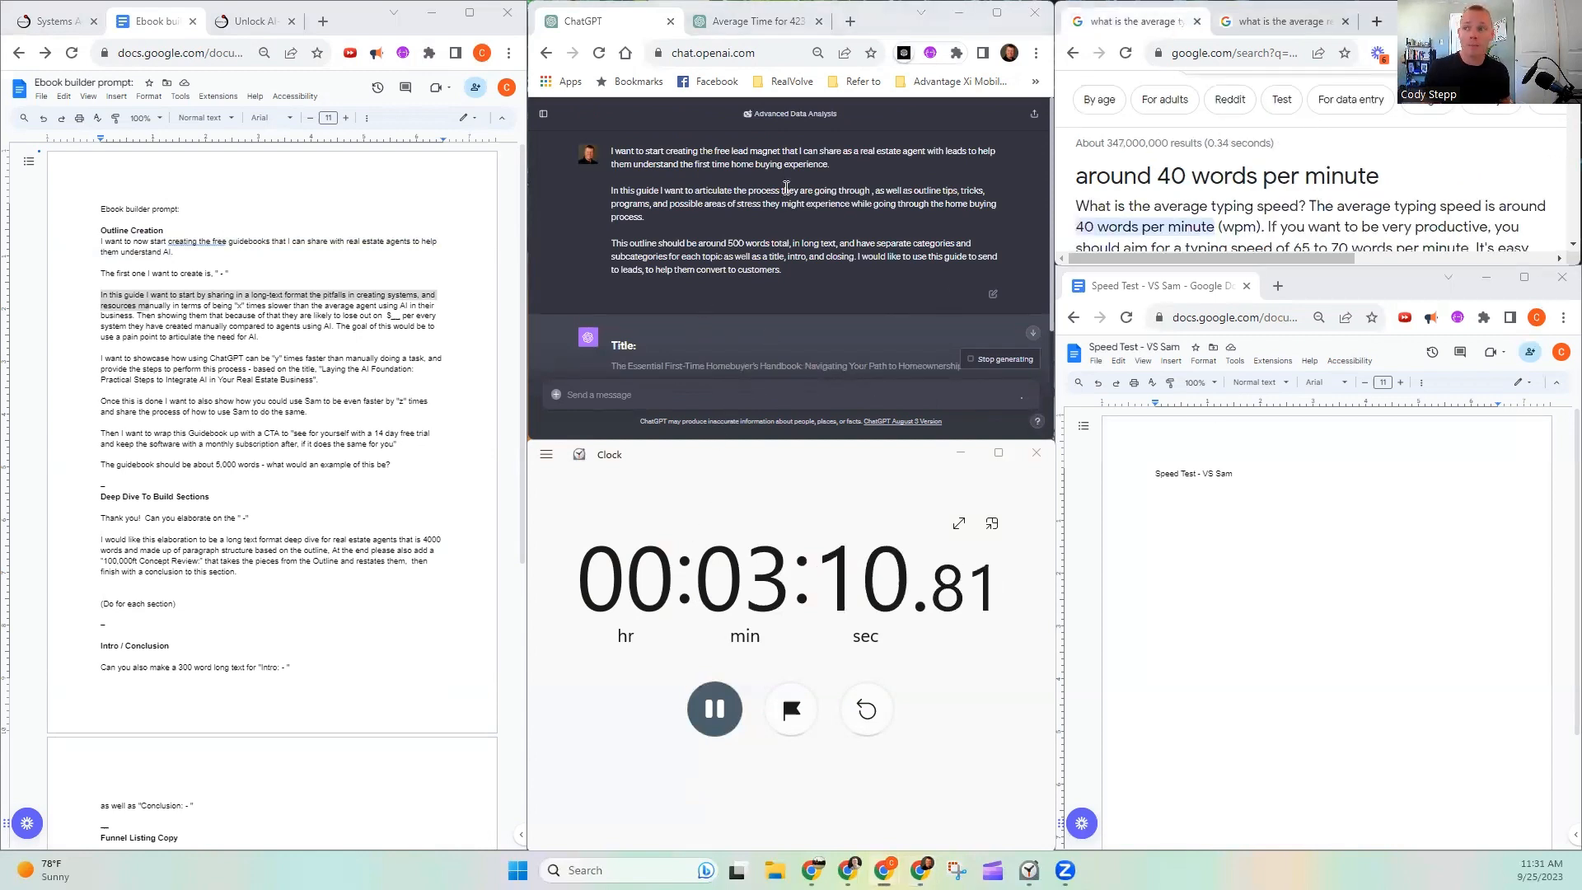
scroll(869, 216, down, 2)
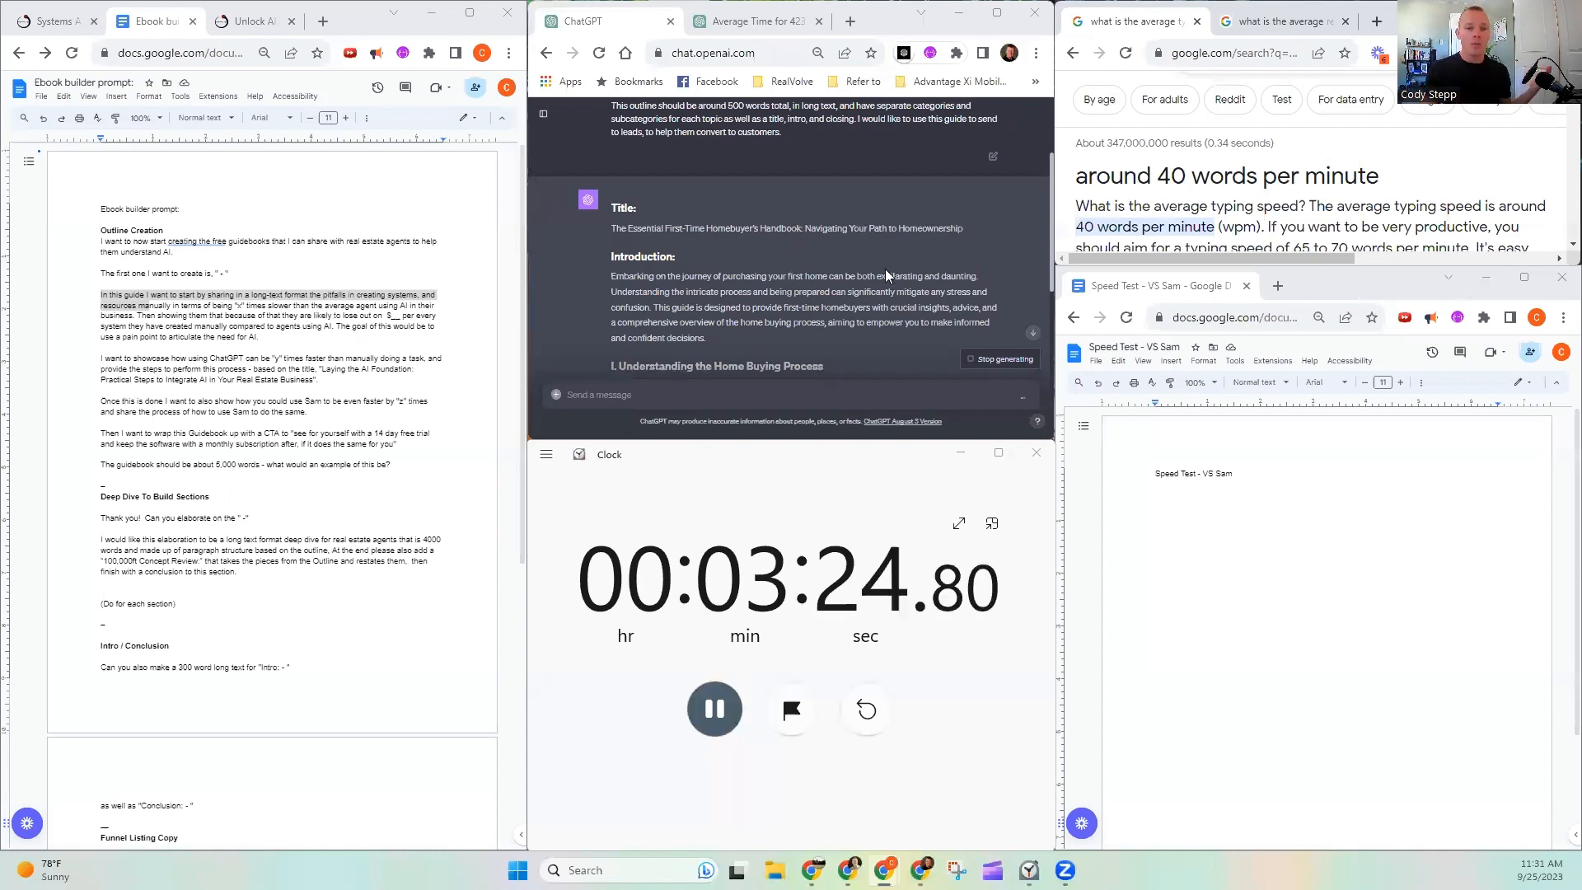
scroll(820, 239, down, 2)
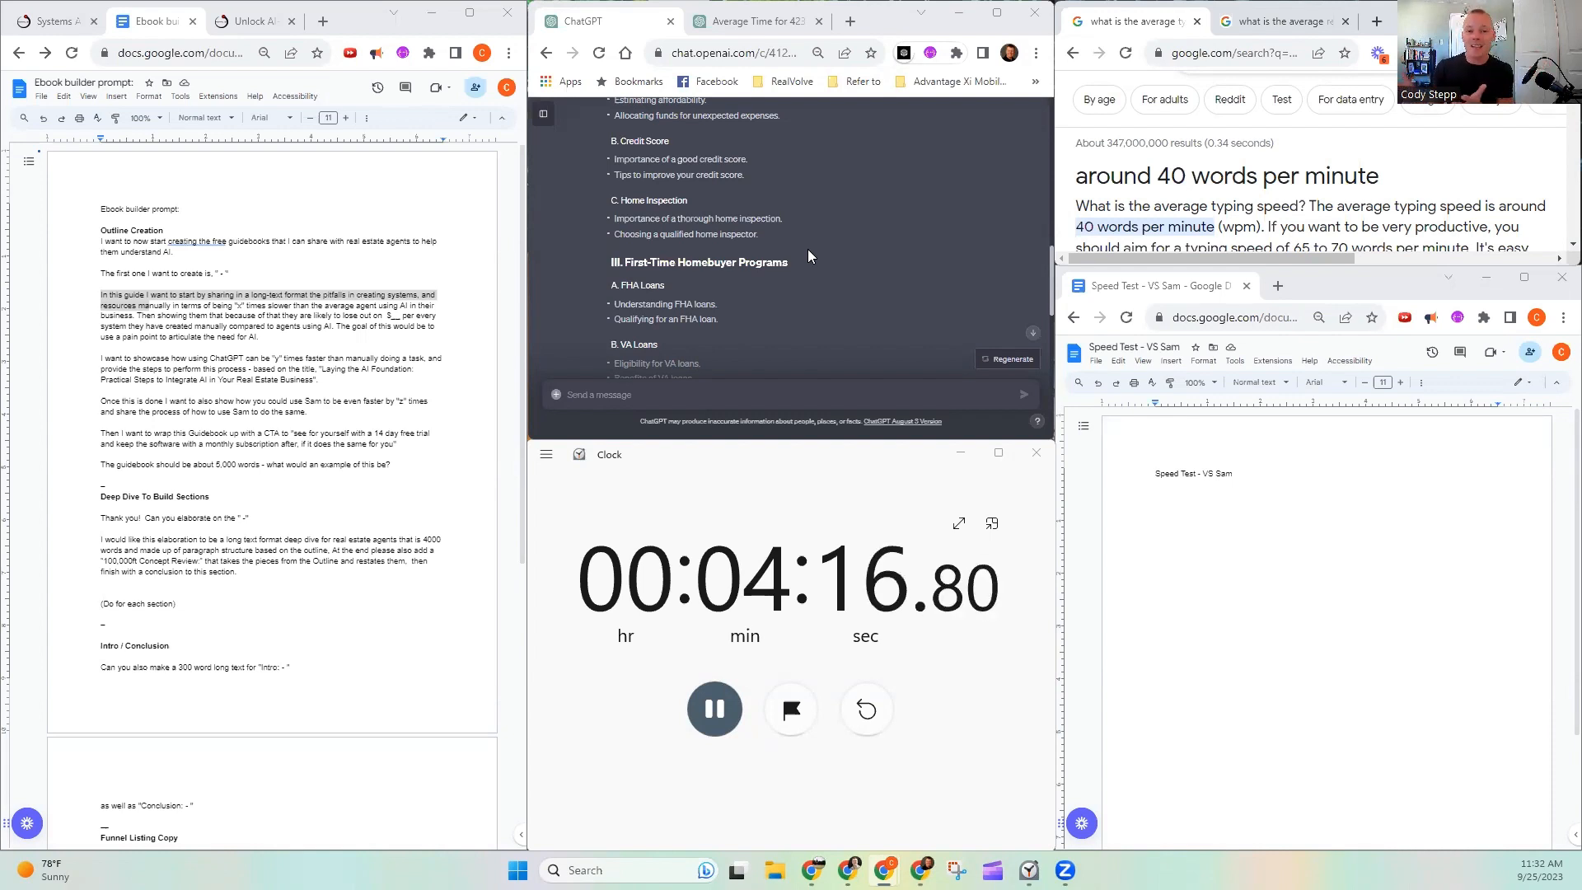
scroll(811, 269, down, 15)
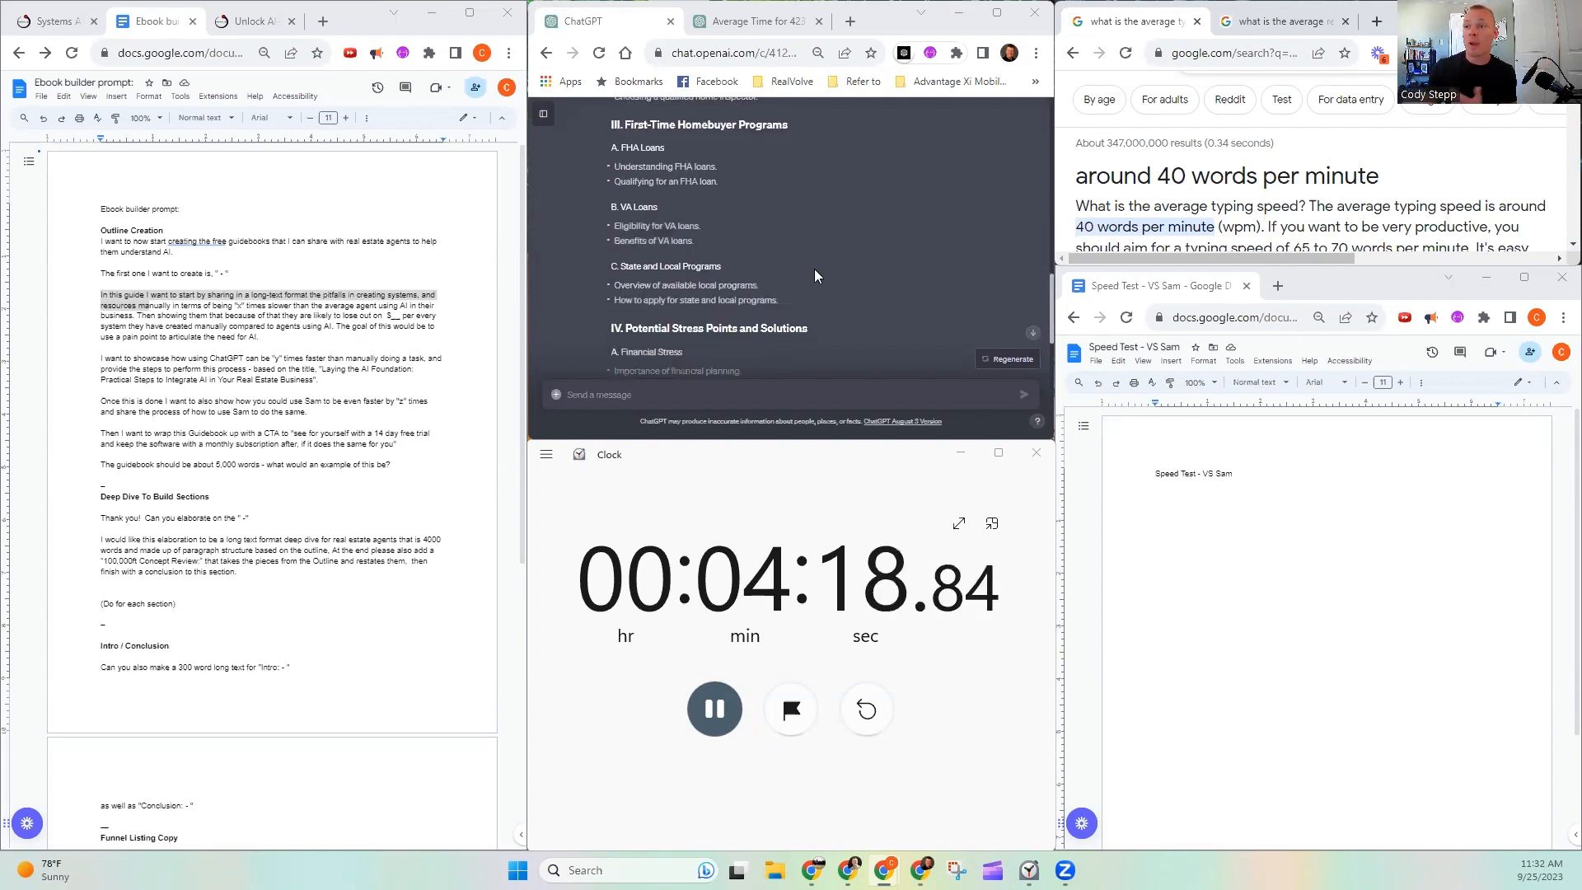
scroll(816, 268, down, 1)
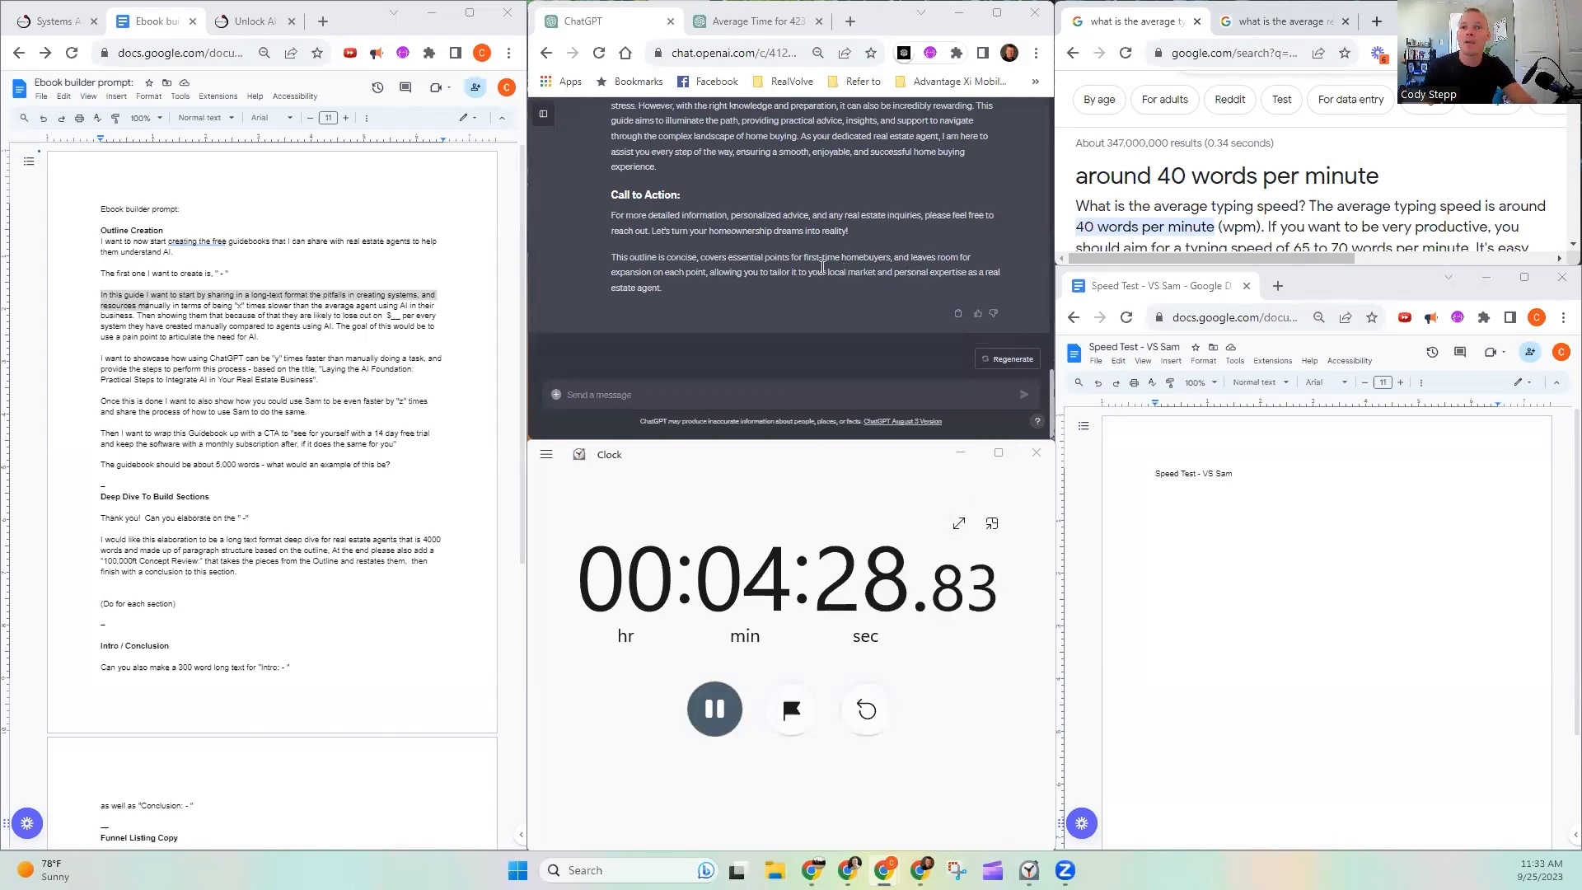
scroll(713, 292, up, 10)
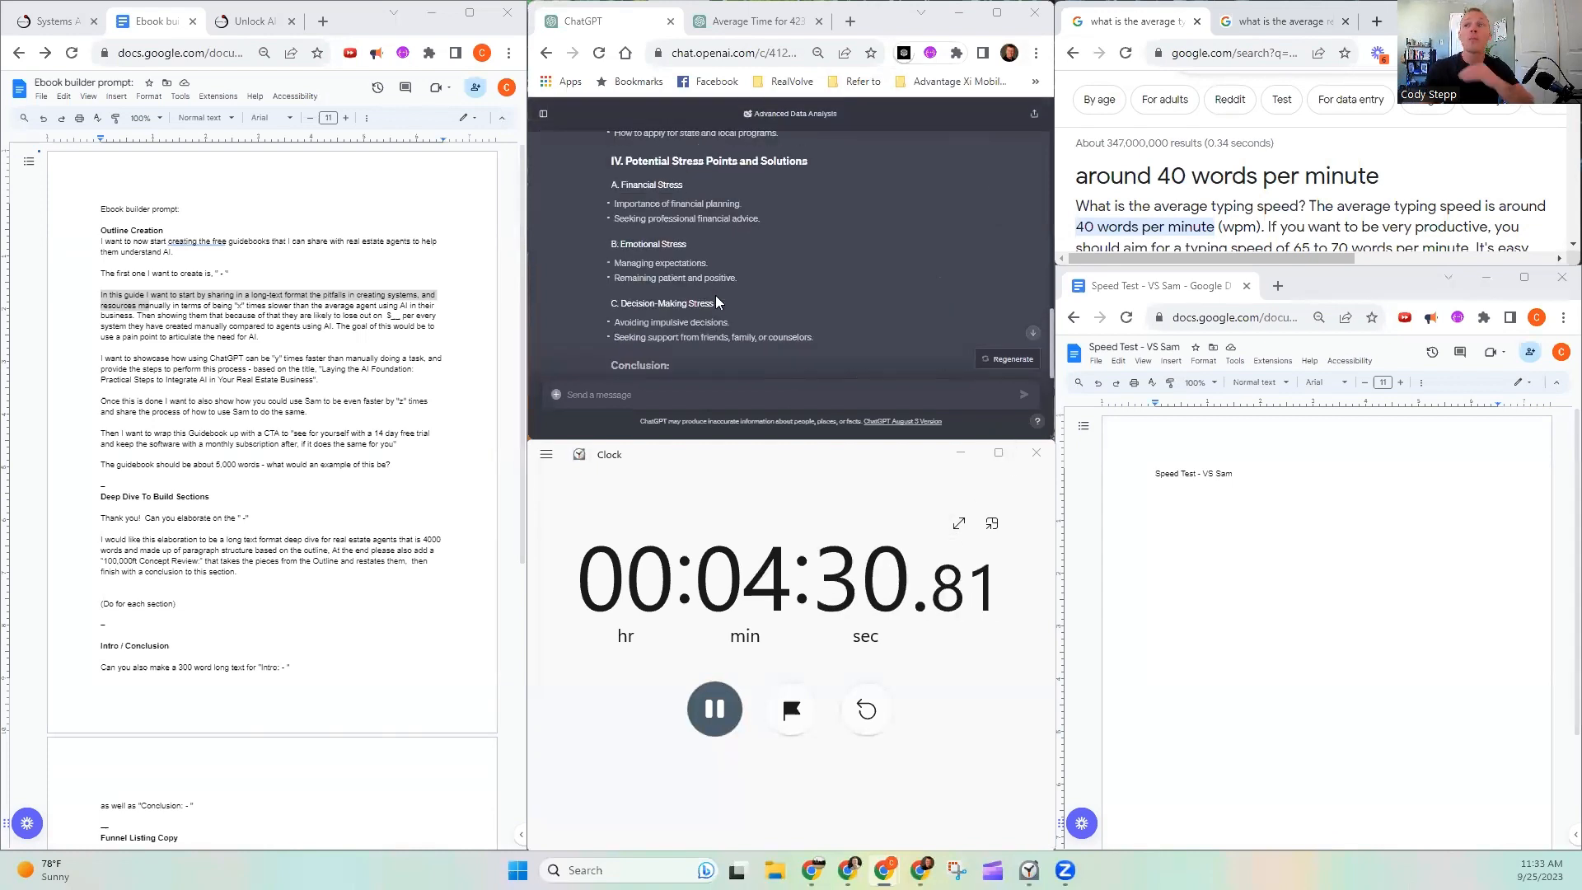
scroll(619, 320, up, 5)
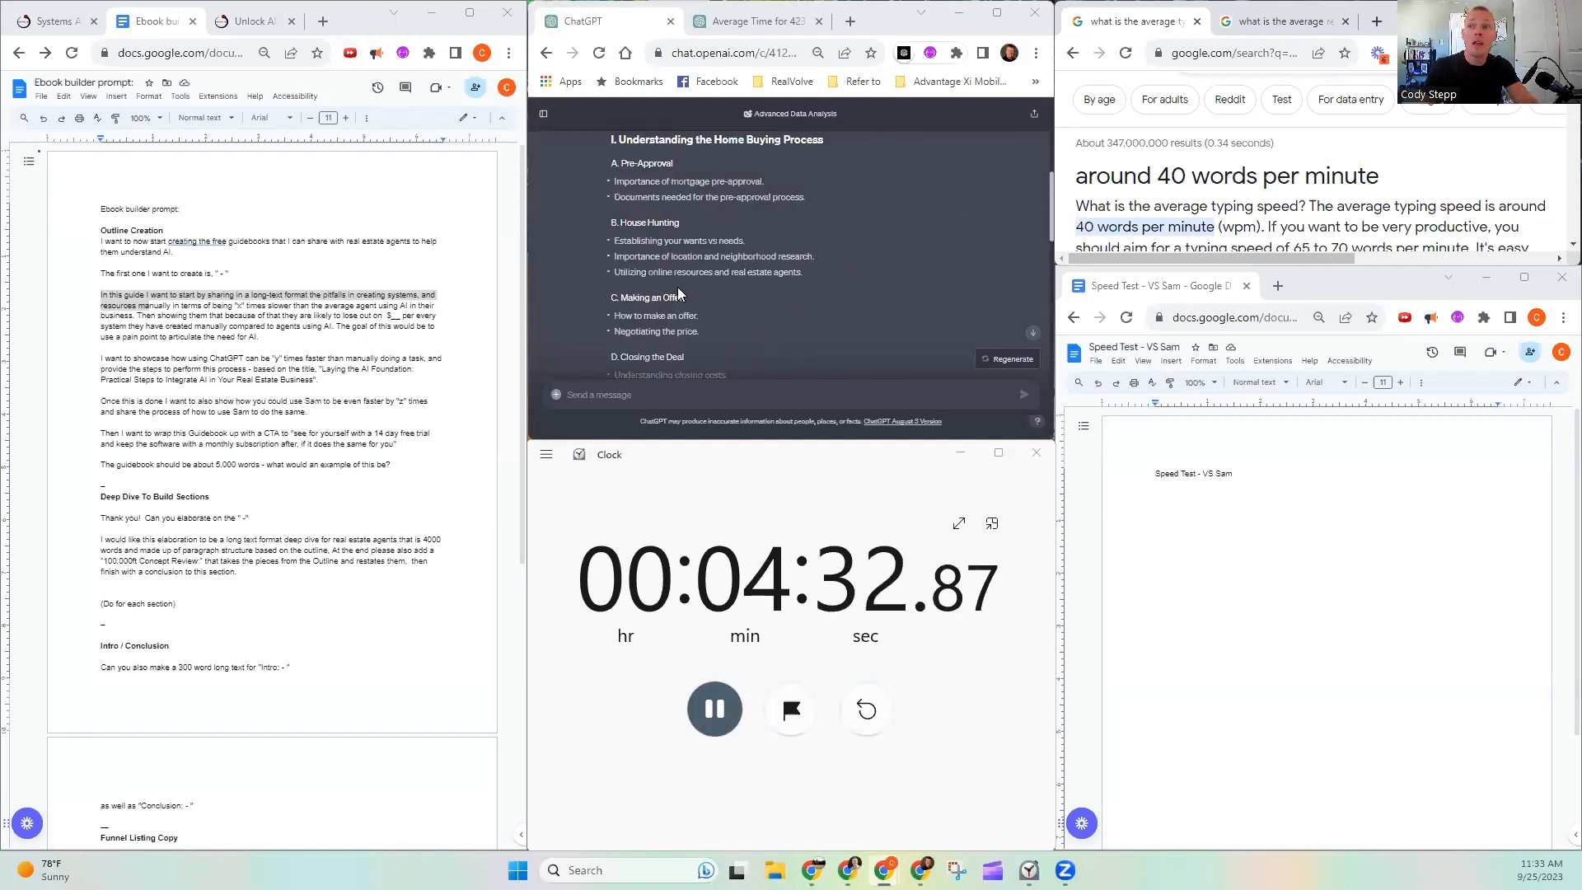
scroll(768, 295, up, 3)
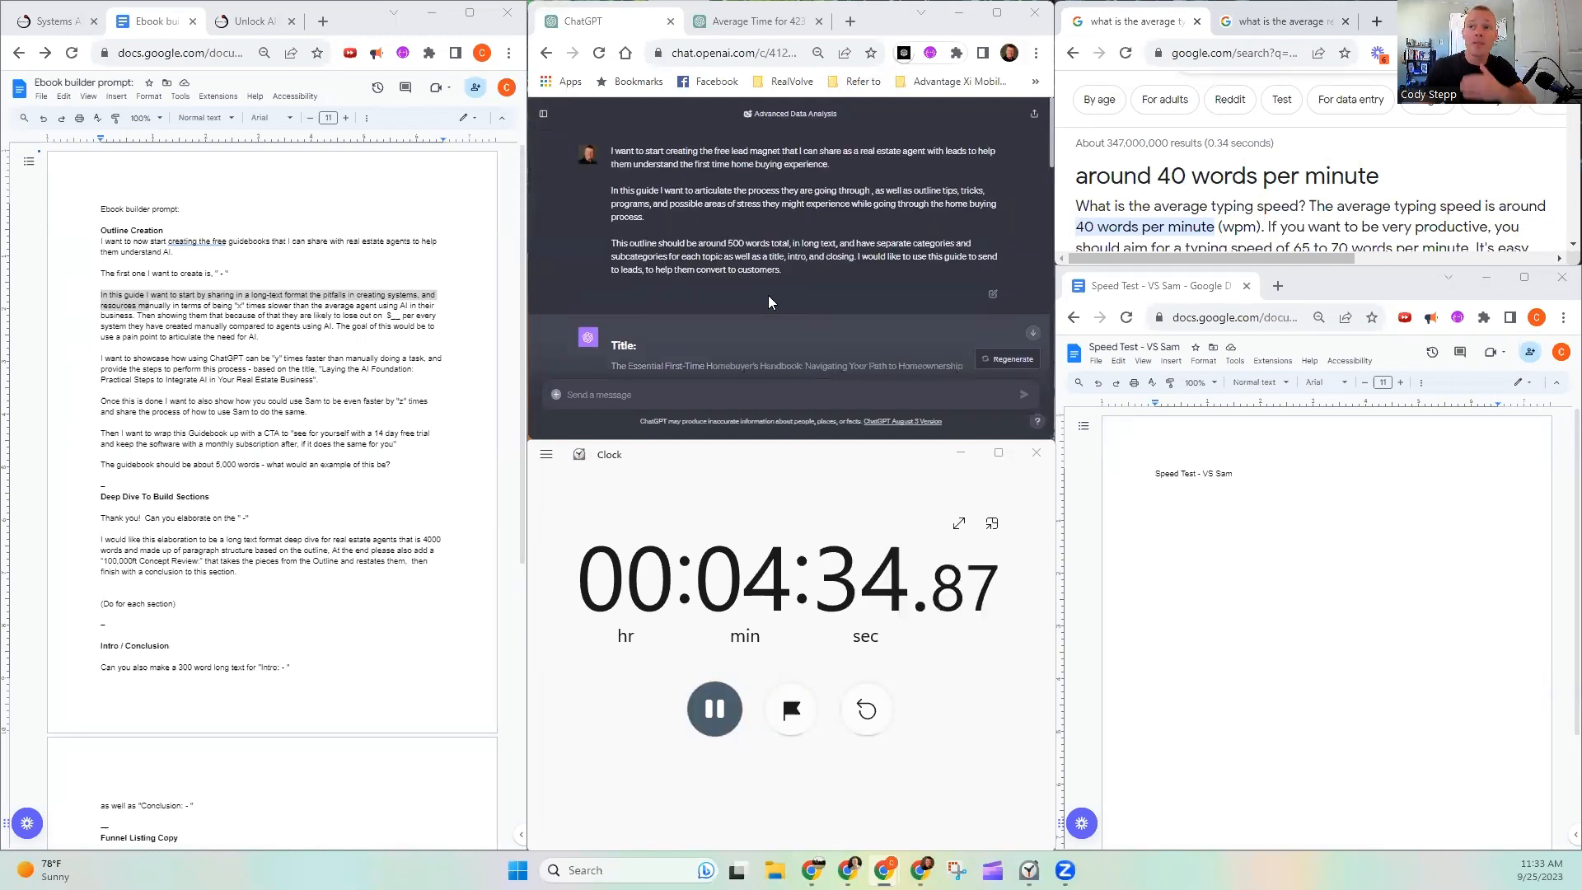
scroll(768, 295, down, 4)
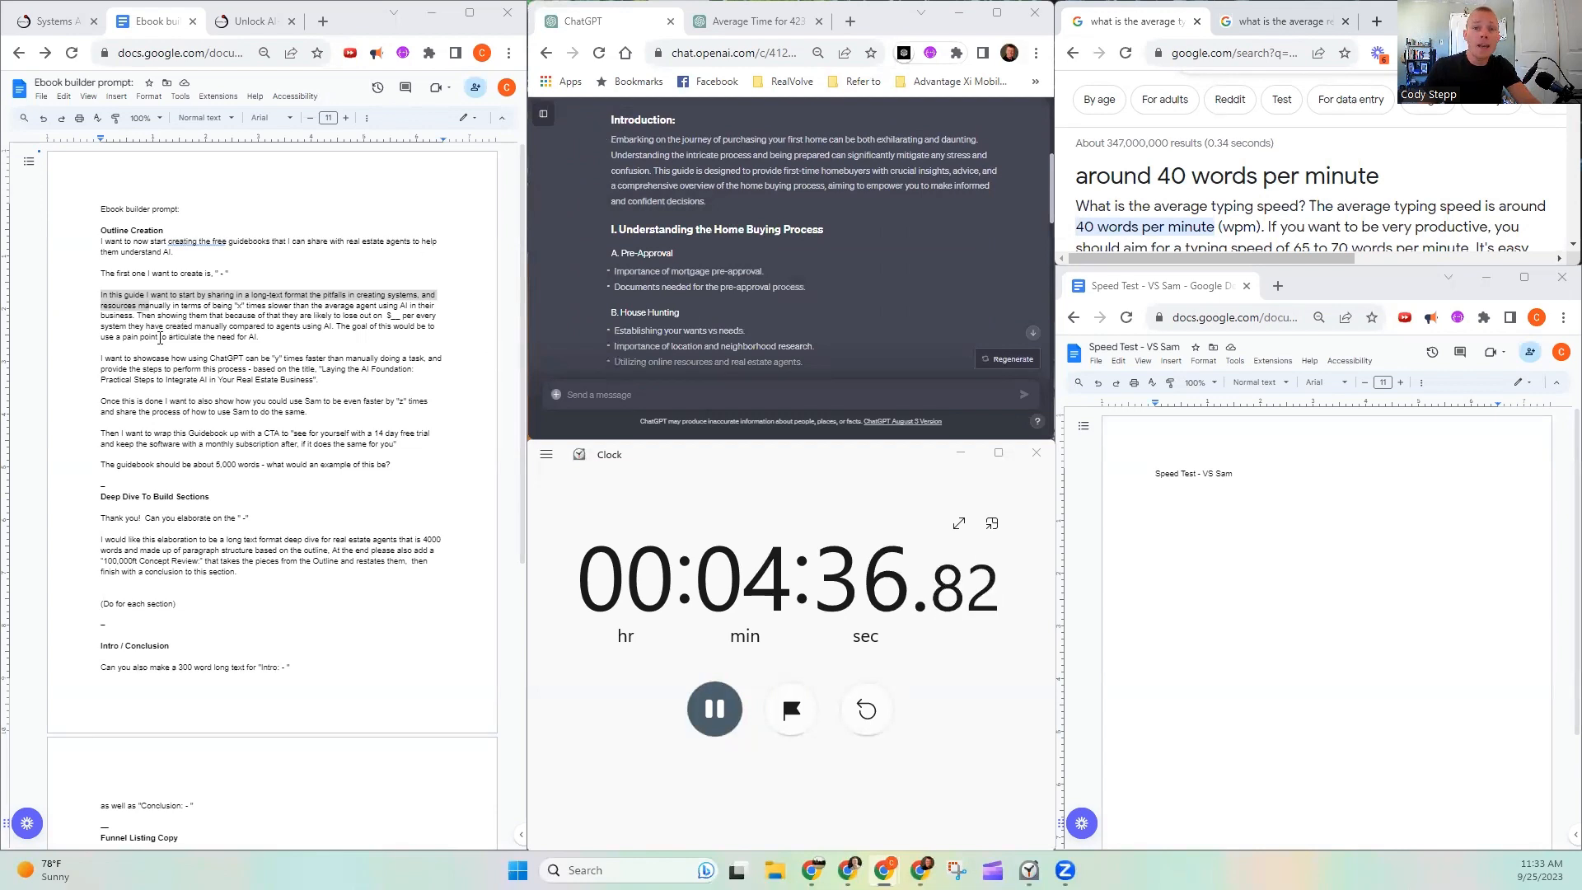
- Copy "Thank you! Can you elaborate on the" from the prompt document's Deep Dive section into a follow-up ChatGPT message
scroll(107, 474, down, 3)
drag(101, 380, 250, 438)
drag(100, 380, 236, 385)
key(ctrl+c)
click(697, 395)
key(ctrl+v)
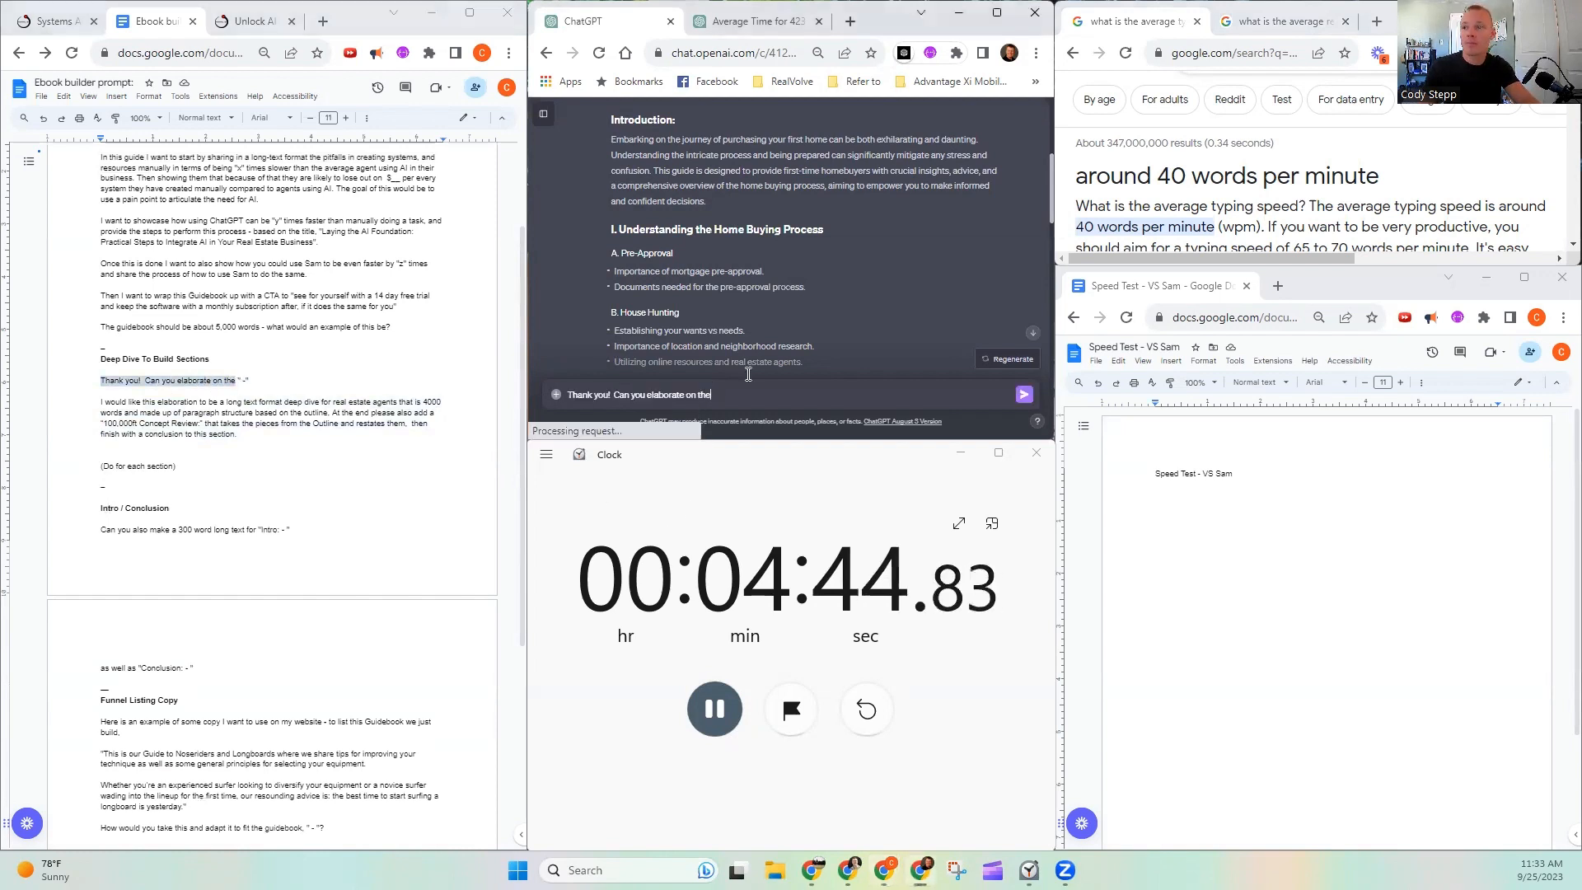
- Add the quoted outline section "I. Understanding the Home Buying Process" through its "A. Pre-Approval" points to the follow-up message, leaving blank lines below
drag(611, 230, 811, 290)
key(ctrl+c)
click(832, 396)
text(")
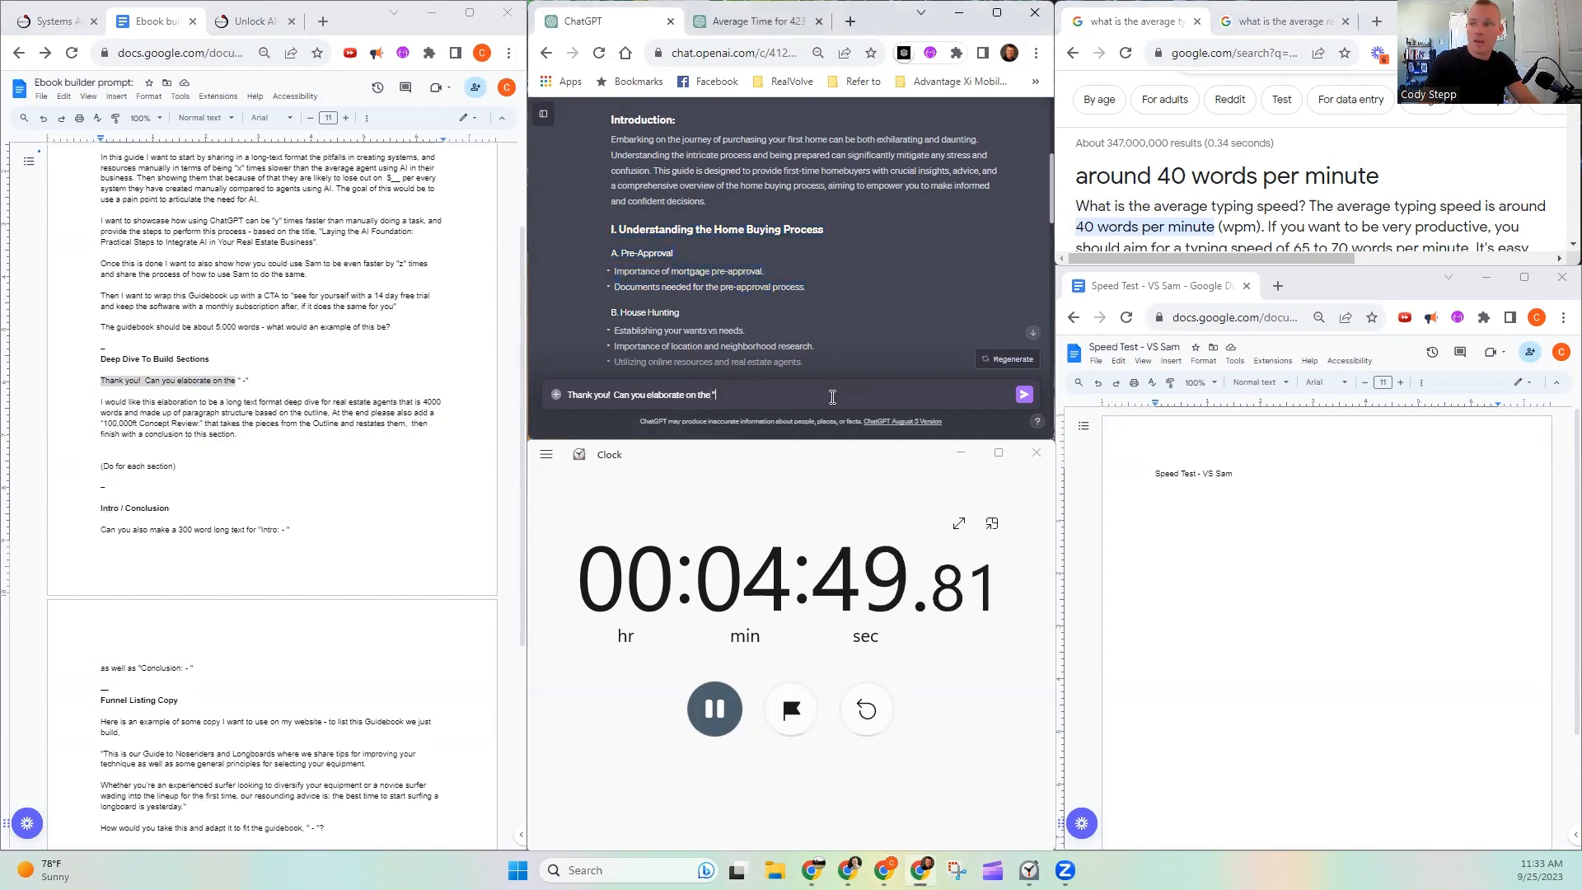
key(ctrl+v)
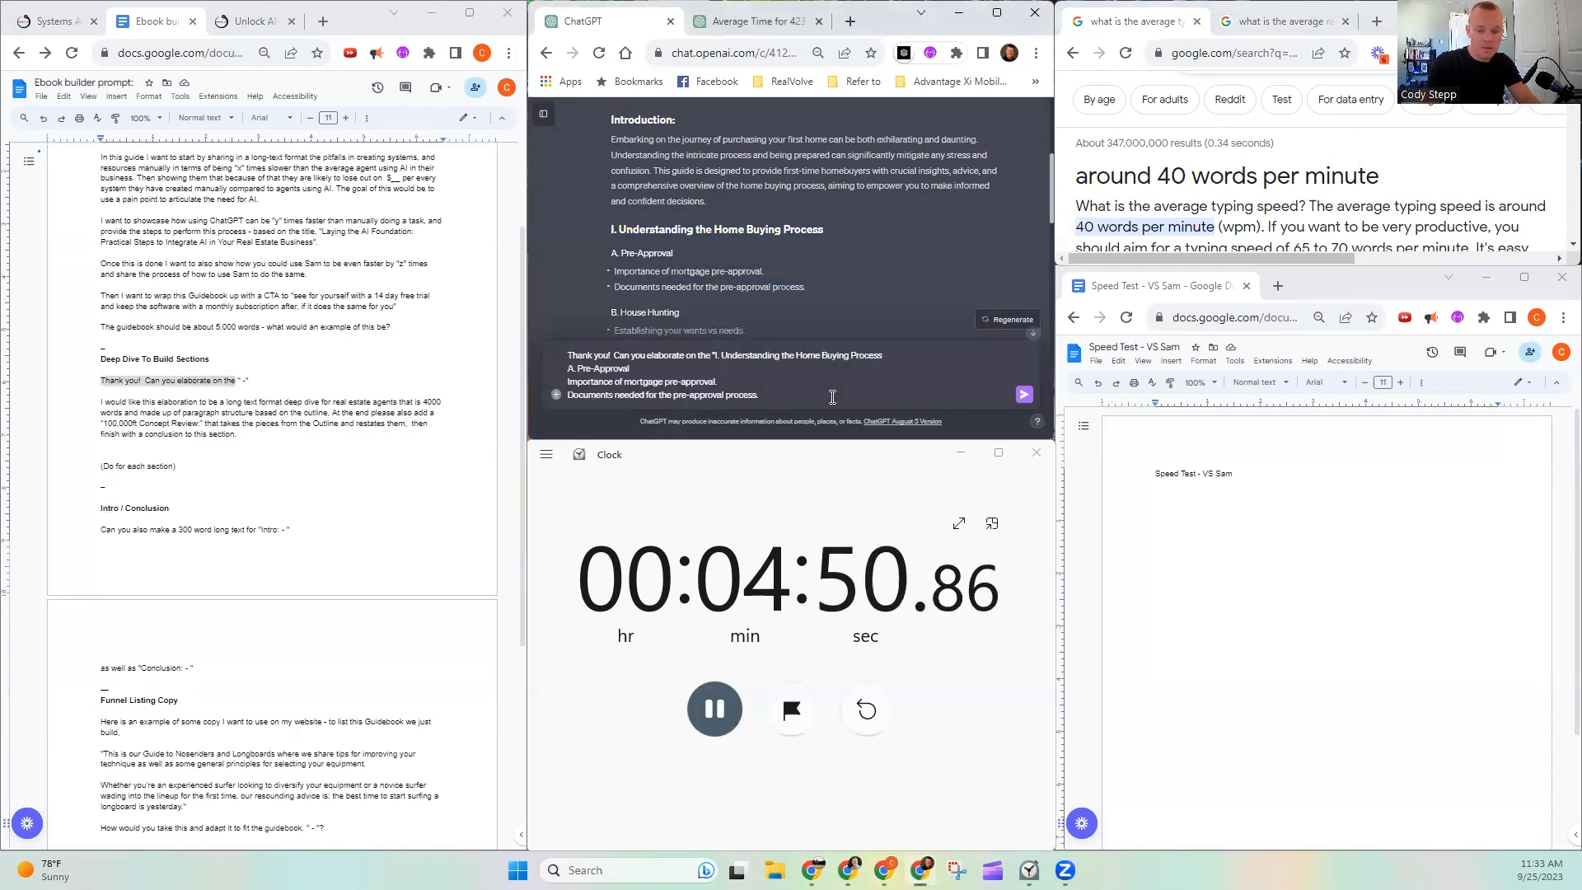
text(")
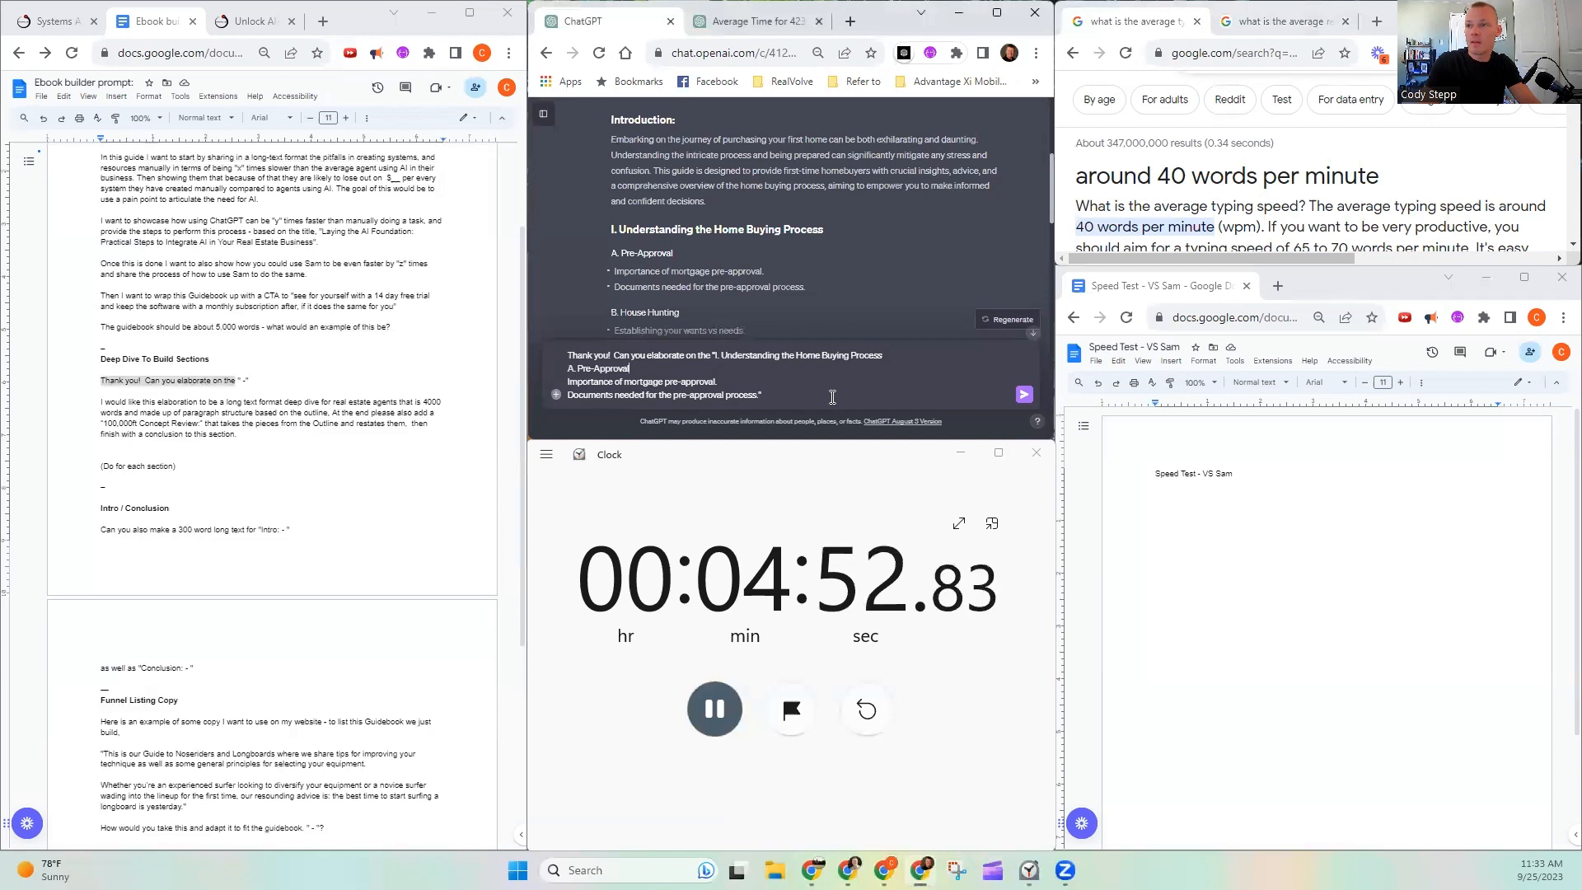
key(shift+Return)
key(shift+Return)
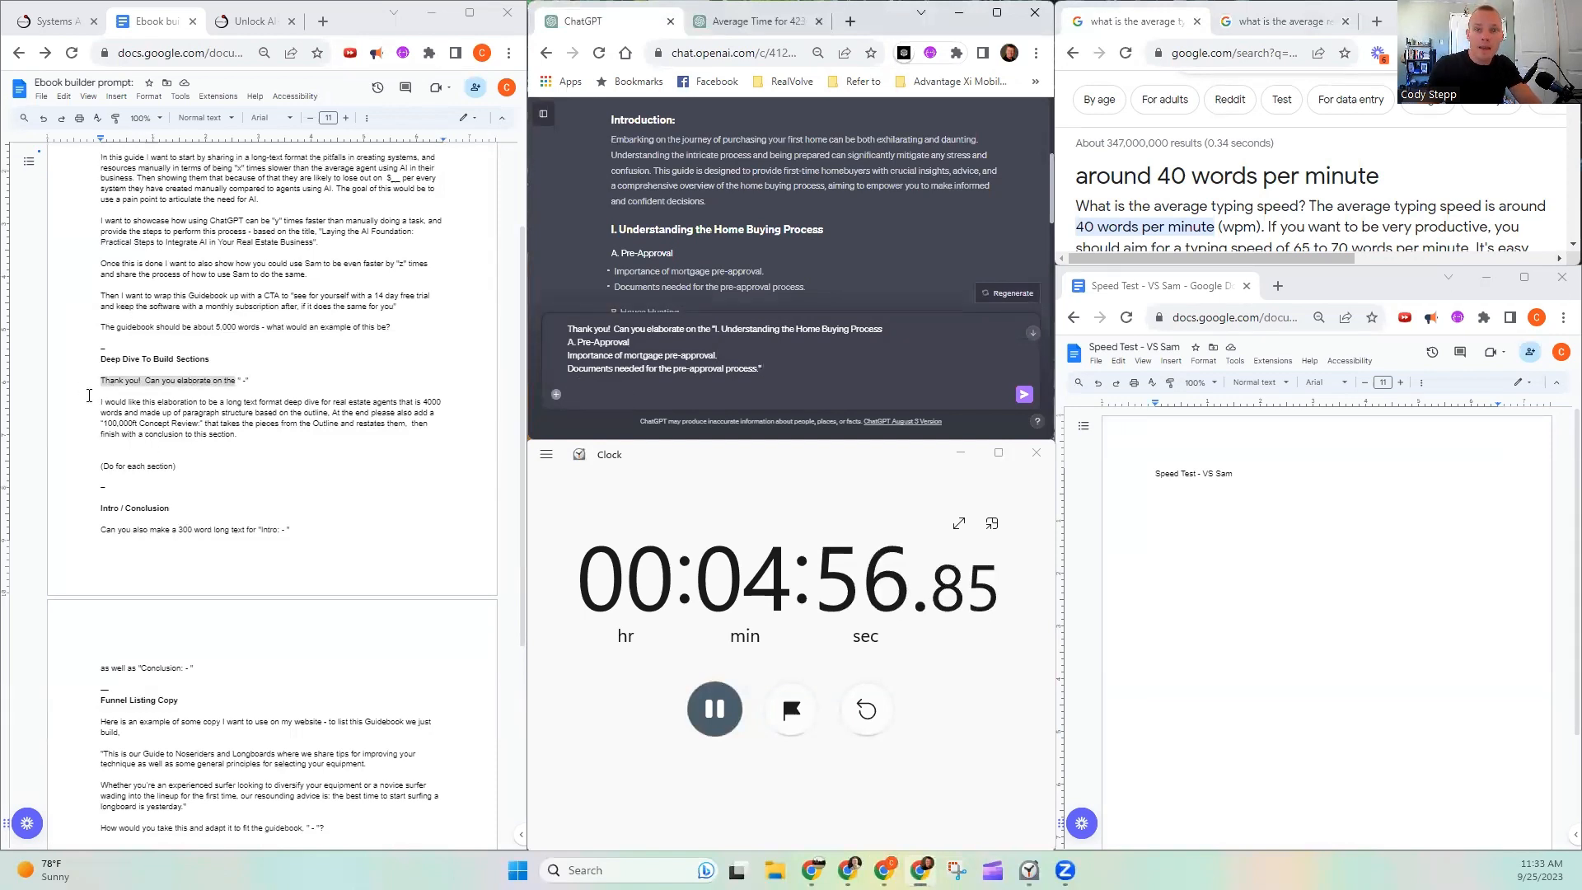
- Copy the "I would like this elaboration to be a long text format deep dive" paragraph from the prompt document into the message
drag(100, 399, 241, 434)
key(ctrl+c)
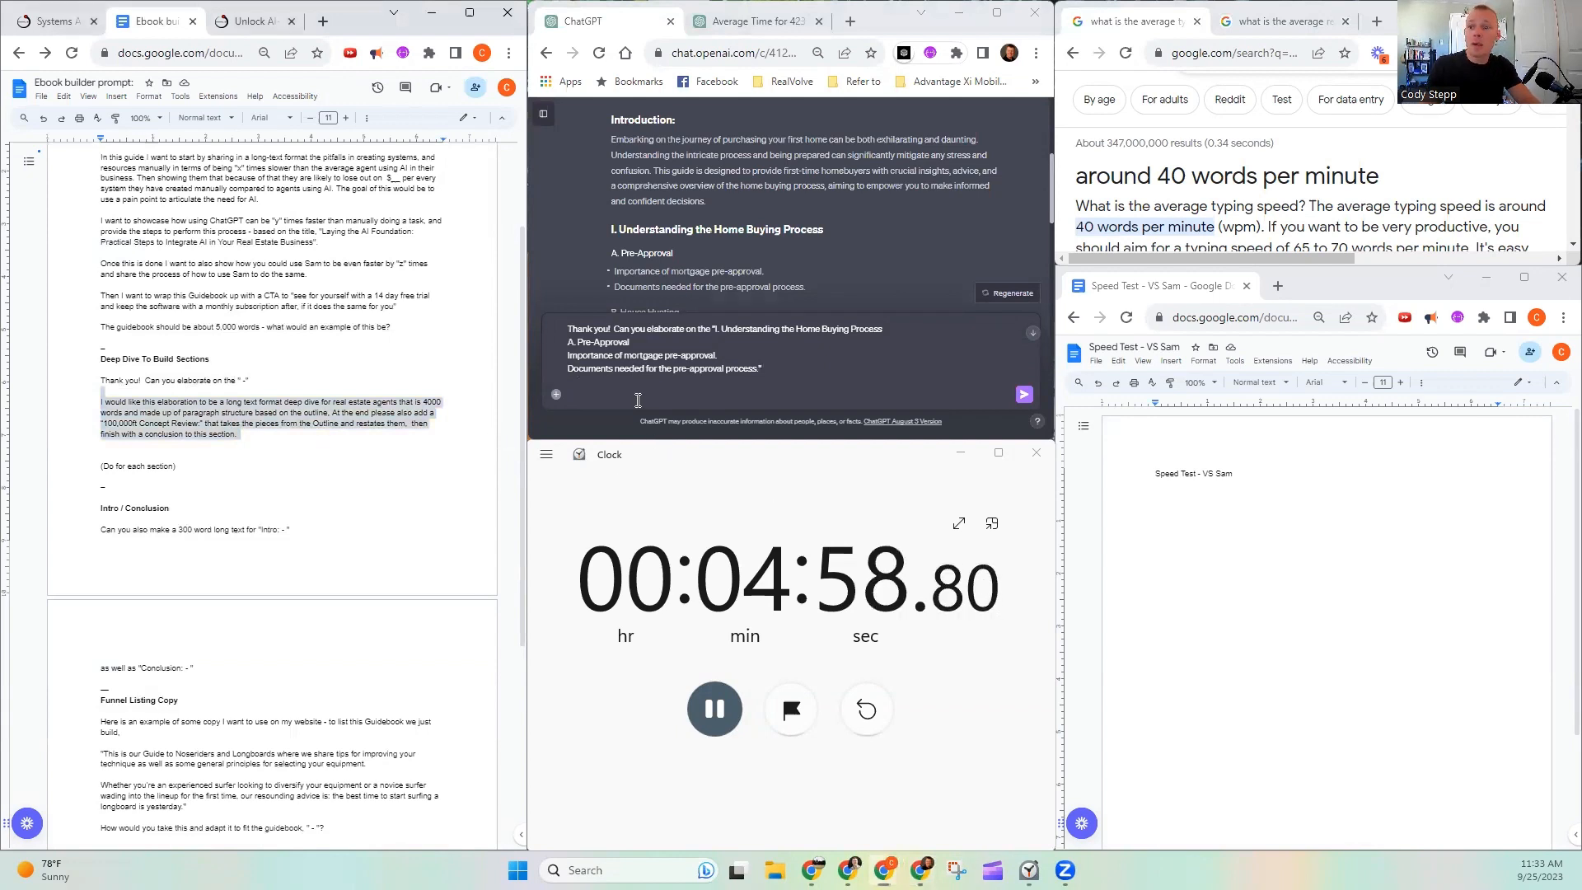
click(640, 399)
key(ctrl+v)
key(shift+Return)
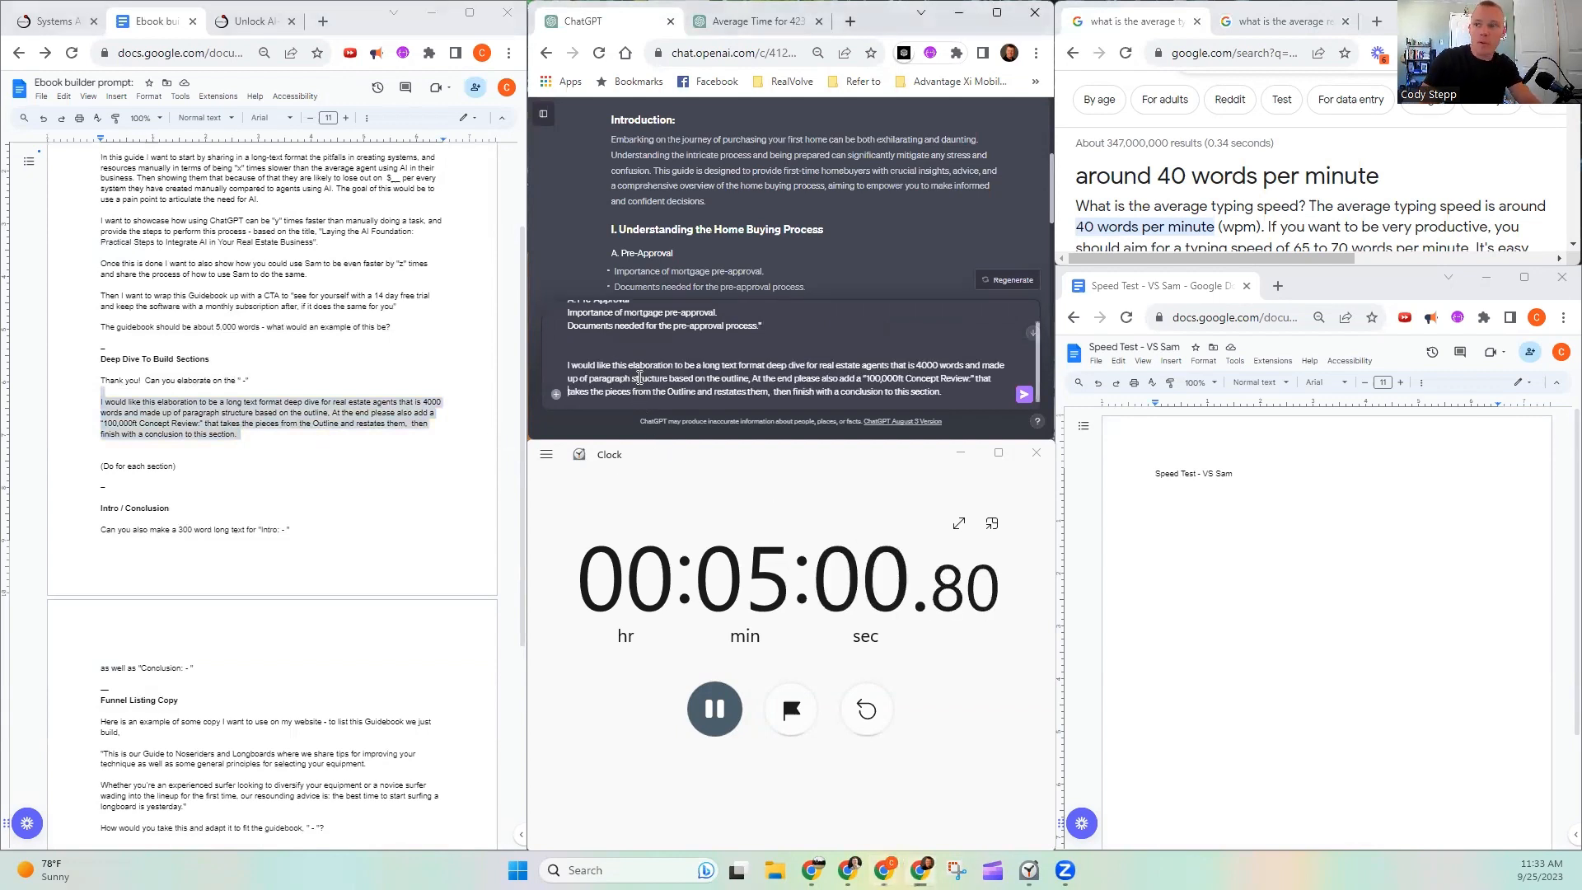
- Remove "for real estate agents" from the deep dive instruction in the message
key(Up)
key(Up)
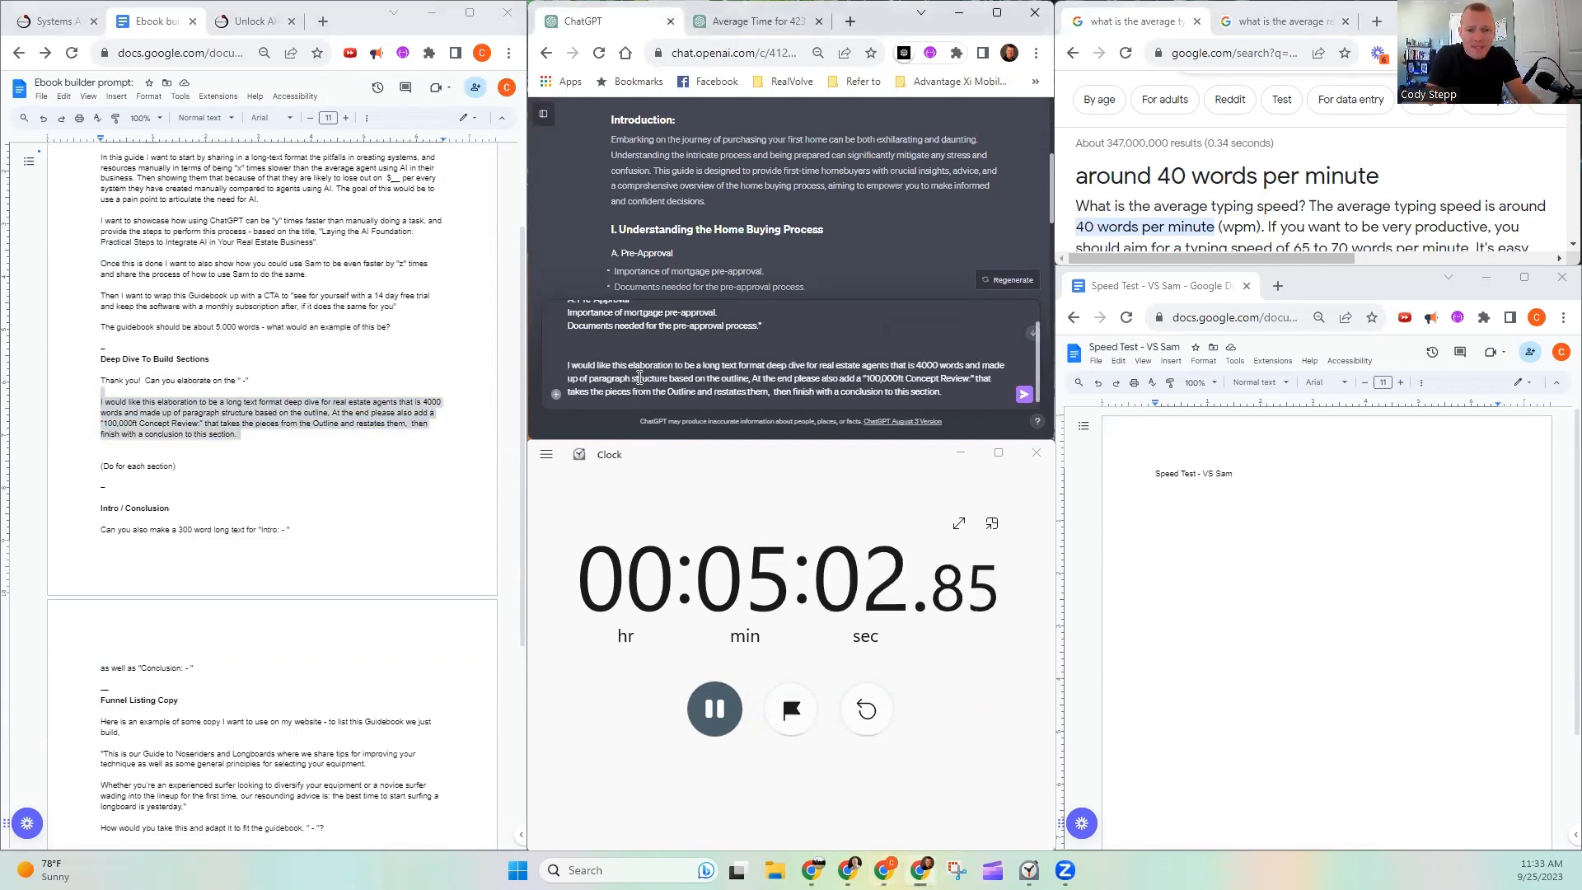
key(Right)
key(Right)
key(Right)
key(Right)
key(Right)
key(Right)
key(Right)
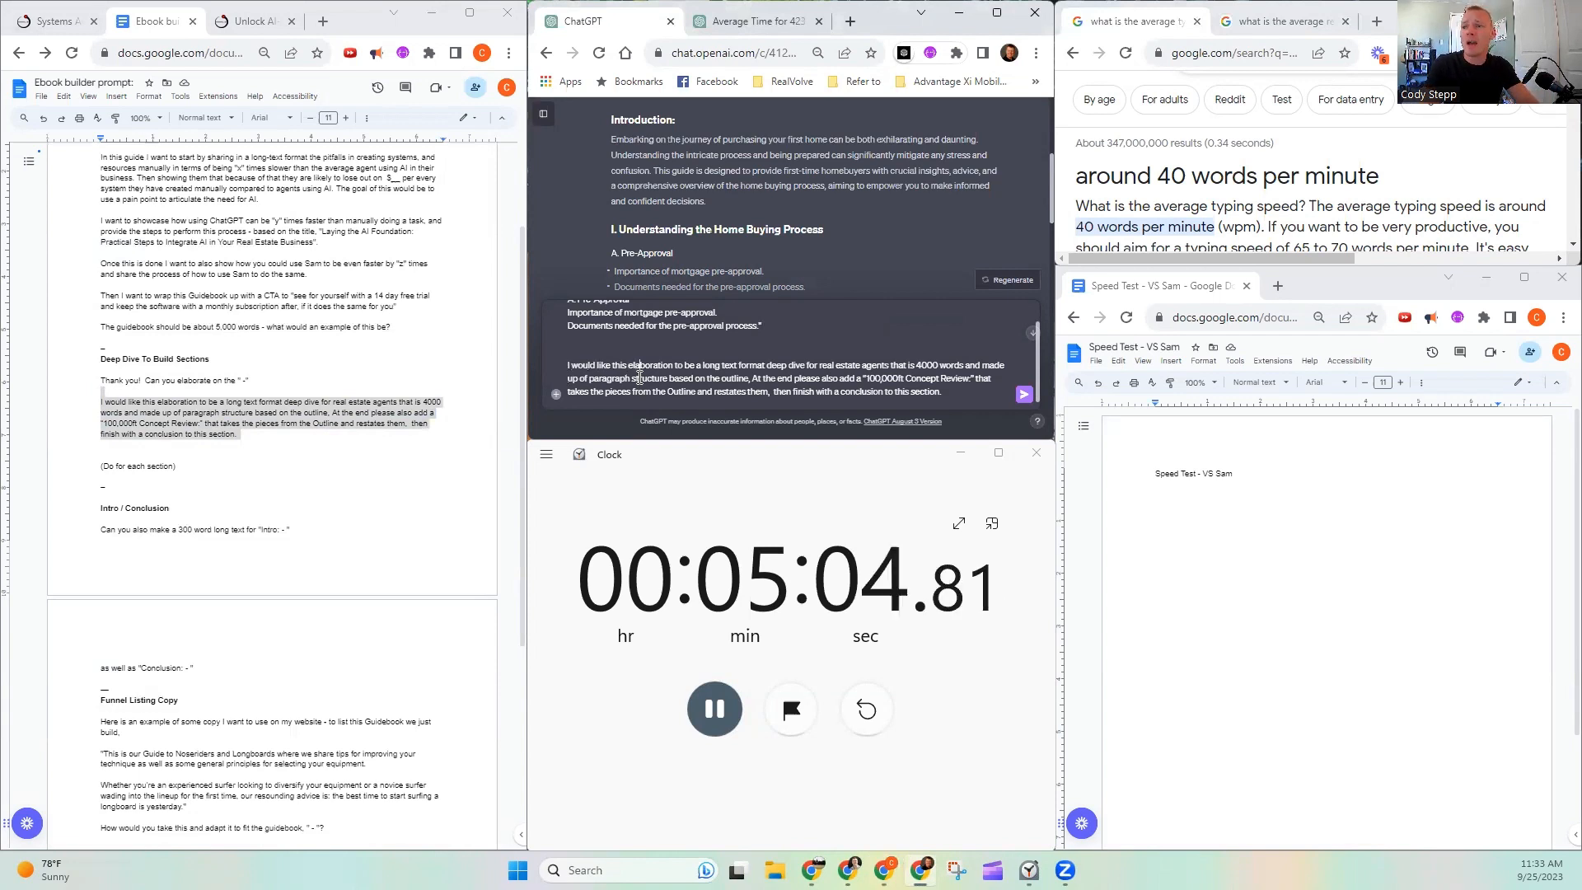
key(Right)
key(Right)
key(Right)
key(Right)
key(Right)
key(Right)
key(Right)
key(Right)
key(Right)
key(Right)
key(Right)
key(Right)
key(Right)
key(Right)
key(Right)
key(Right)
key(Right)
key(Right)
key(Right)
key(Right)
key(Right)
key(Right)
key(Right)
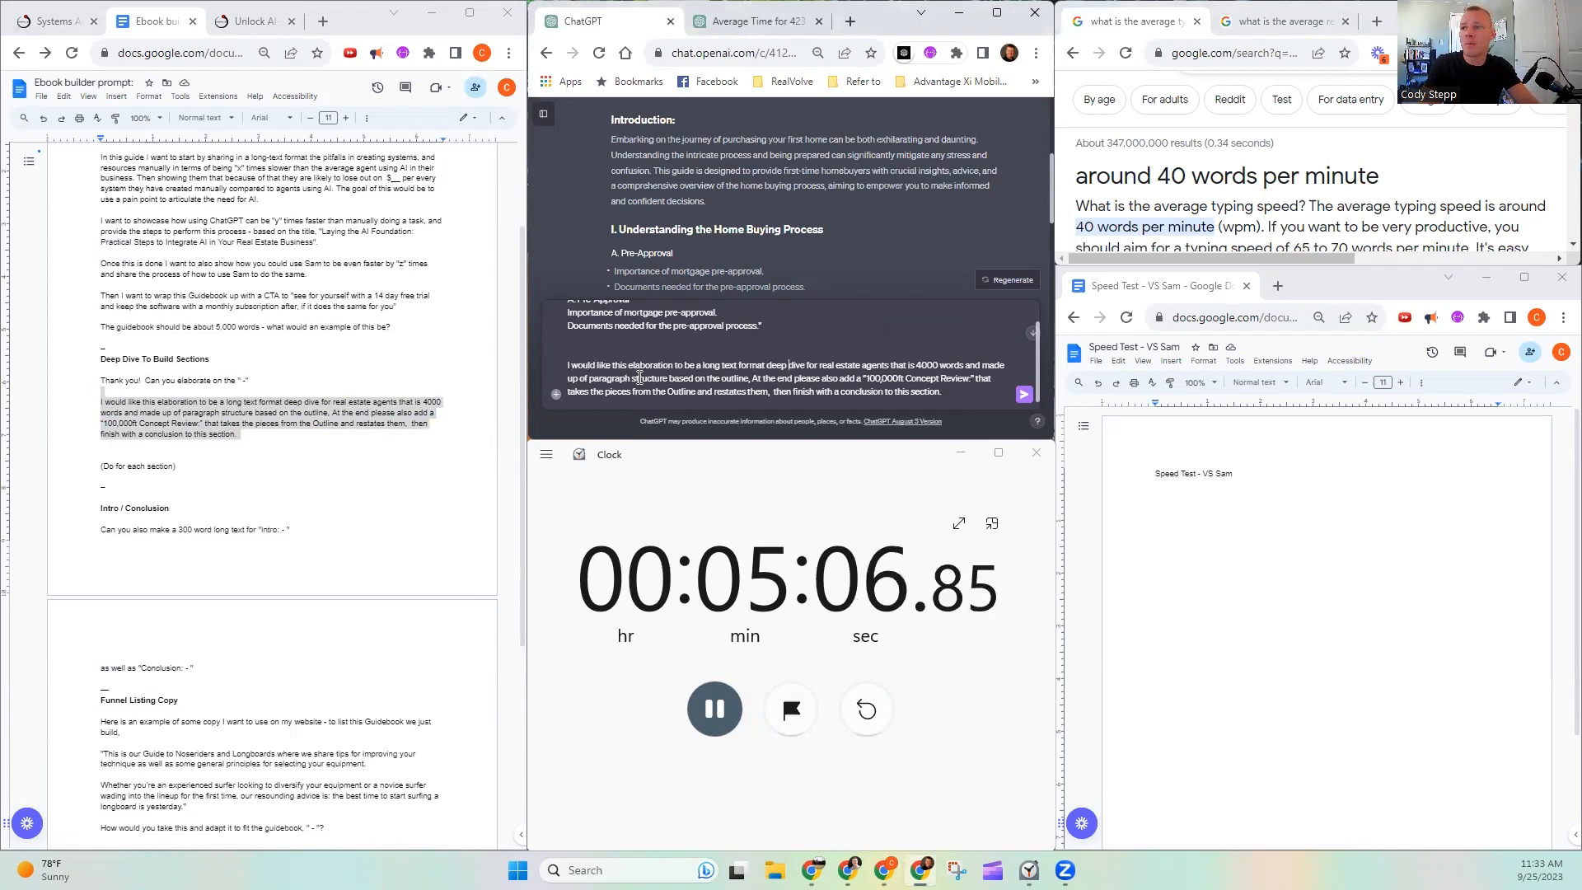
key(Right)
key(Right)
key(Right)
key(Right)
key(Right)
key(Right)
key(Right)
key(Right)
key(Right)
key(Right)
key(Right)
key(Right)
key(Right)
key(Right)
key(Right)
key(Right)
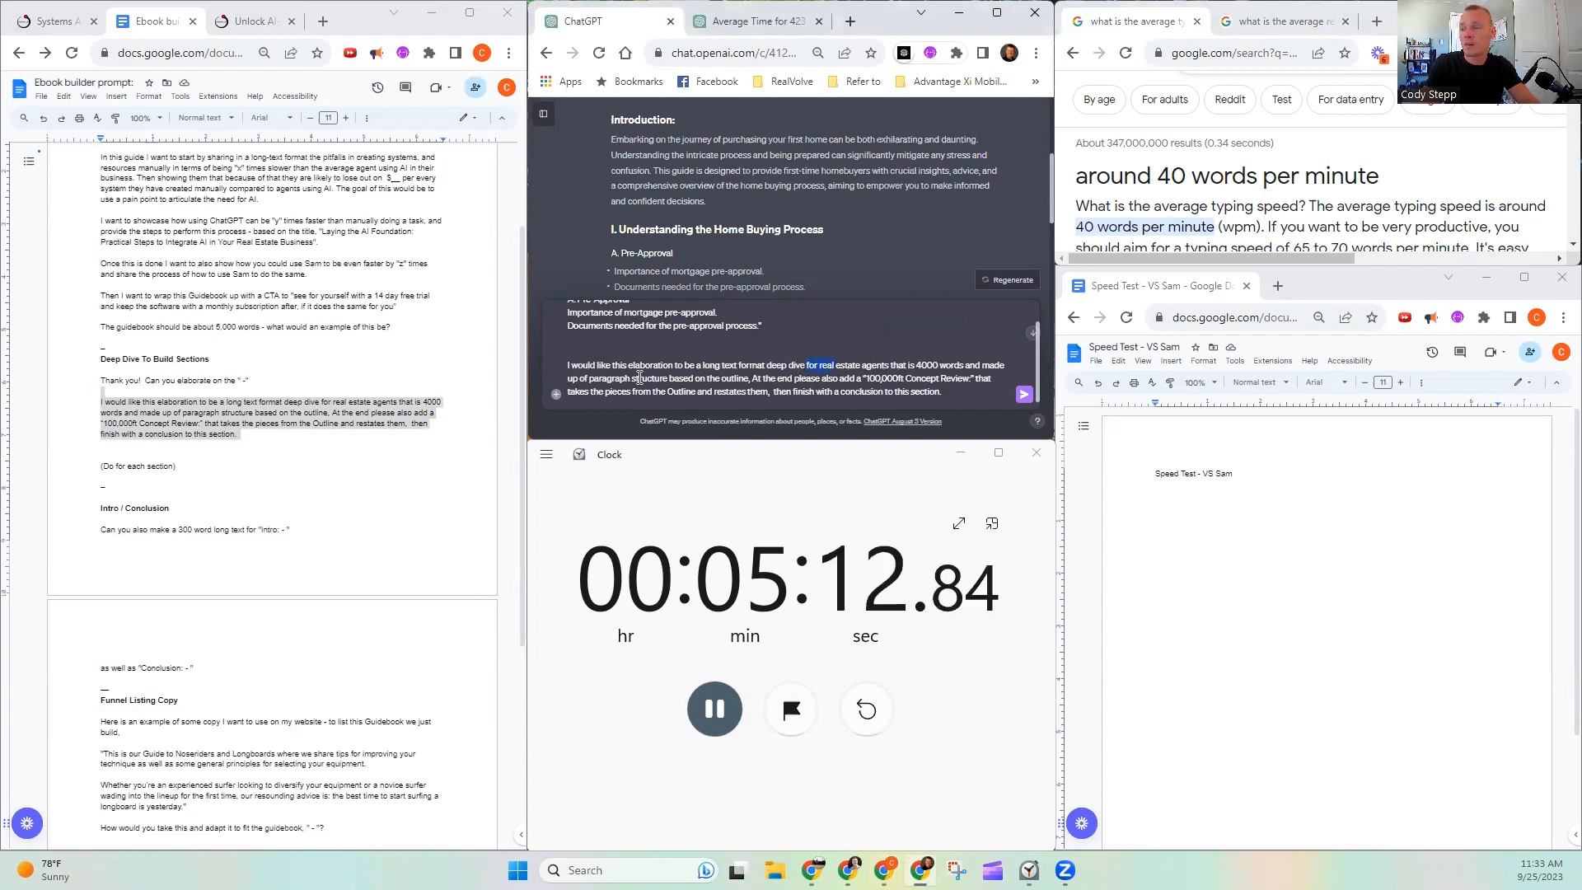
key(BackSpace)
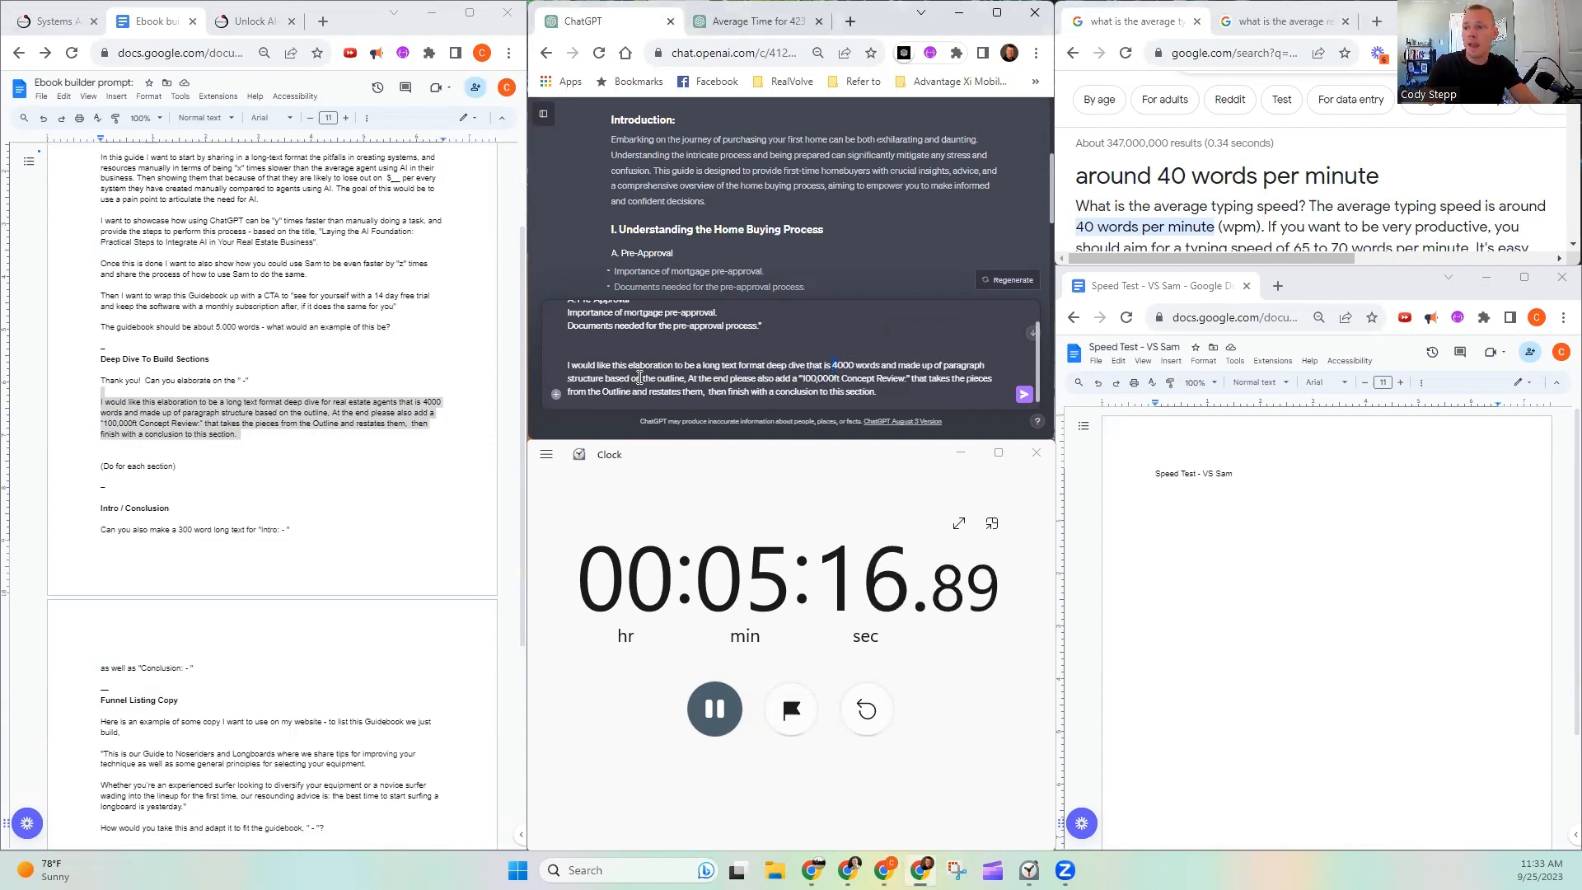
- Set the requested length to 400 words, delete the "100,000ft Concept Review" and conclusion request, and send the message
key(BackSpace)
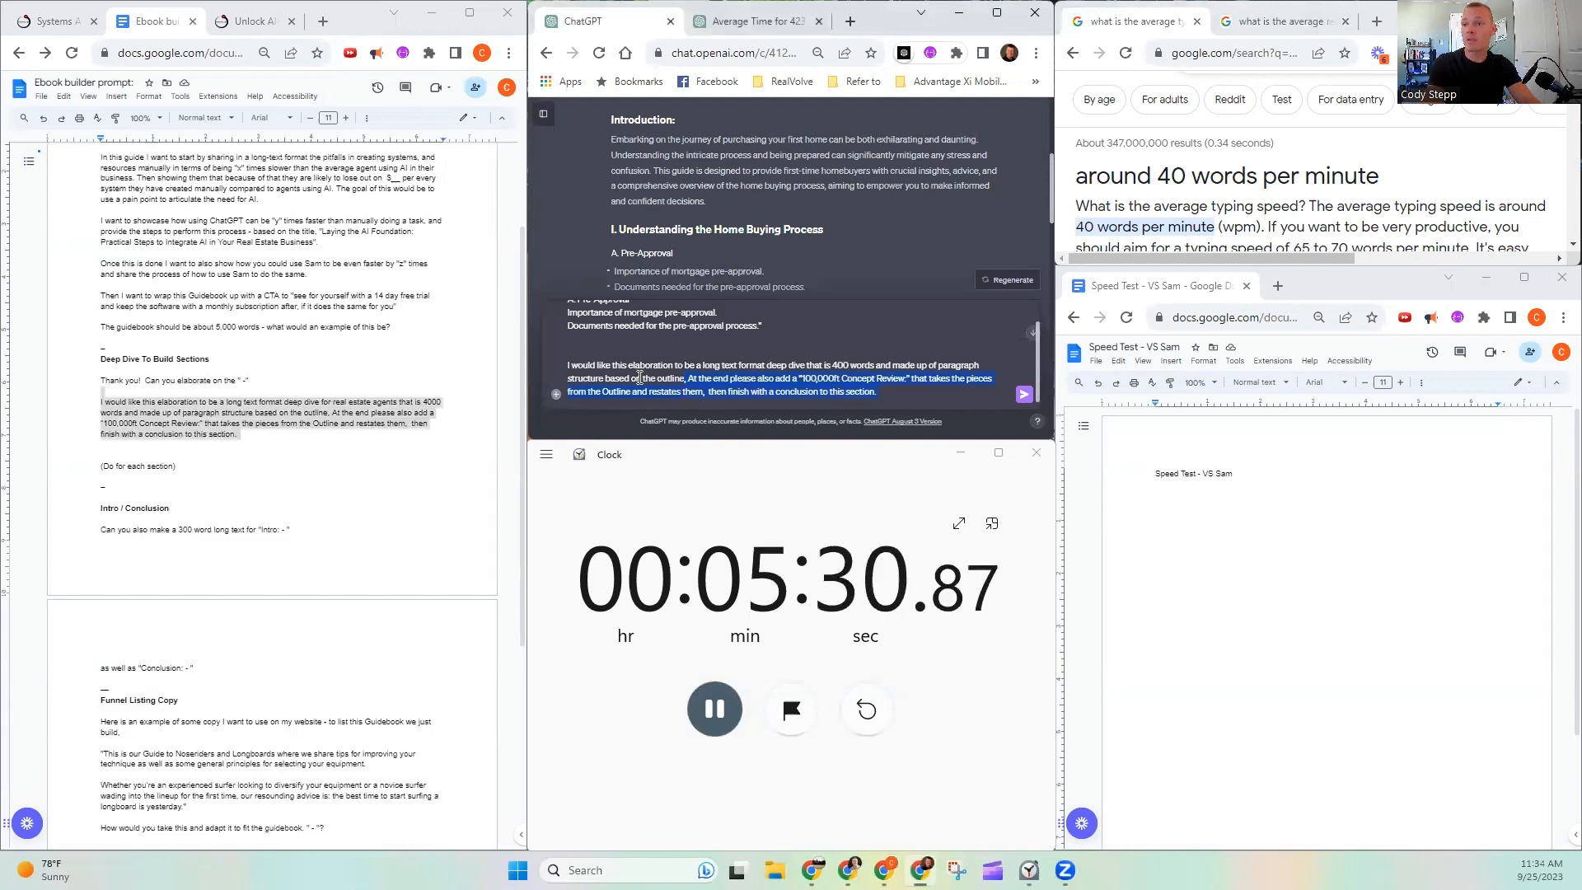
key(BackSpace)
key(Return)
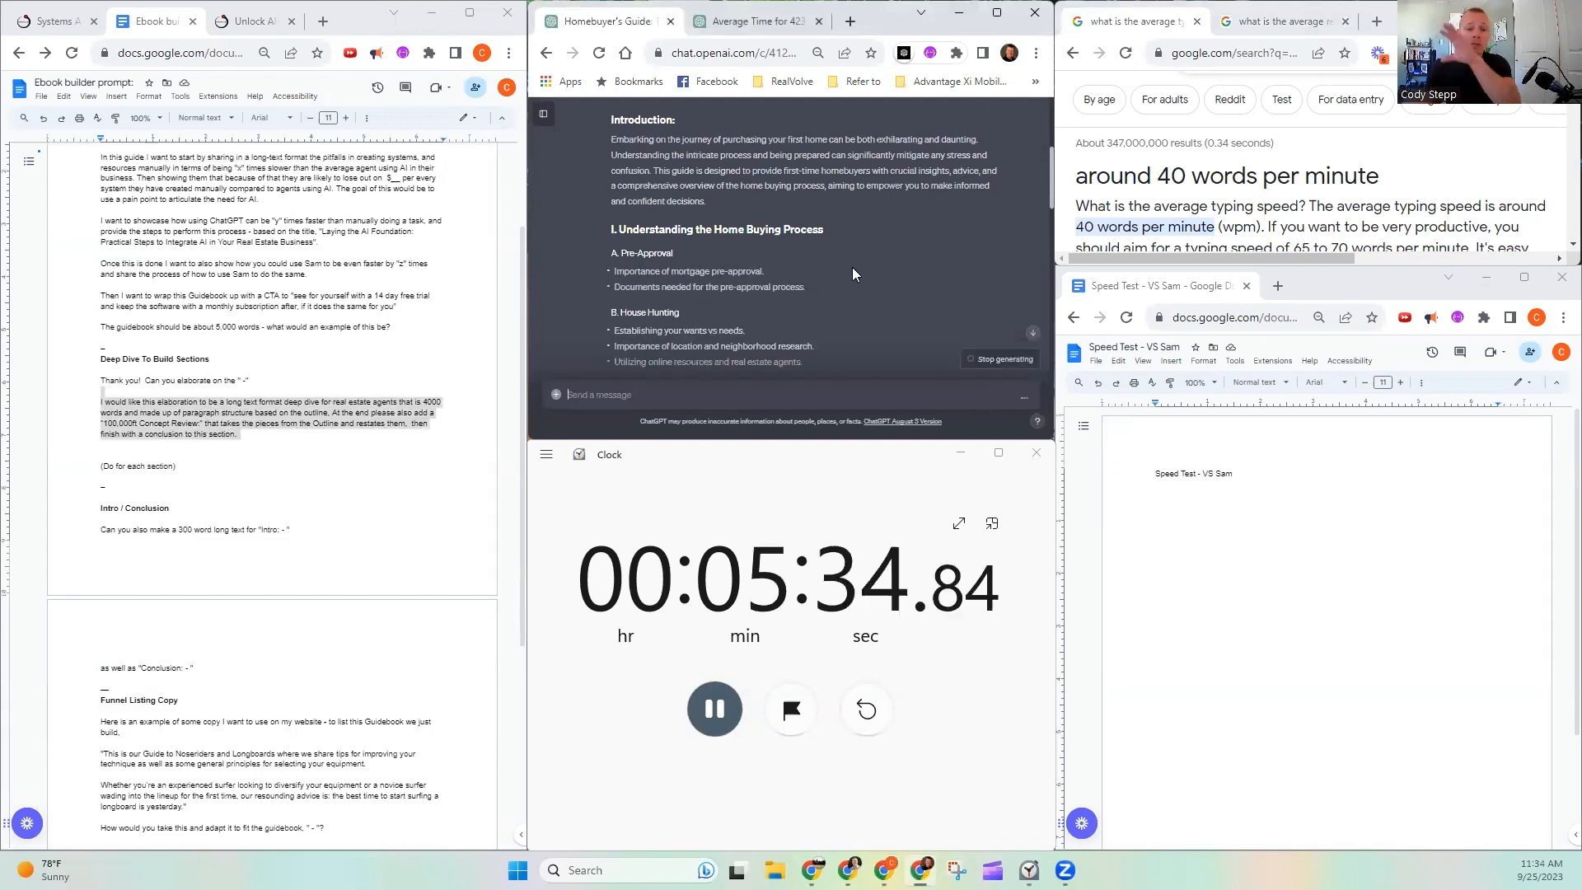
- Create a new blank Google Docs document in a separate browser tab
scroll(861, 272, down, 6)
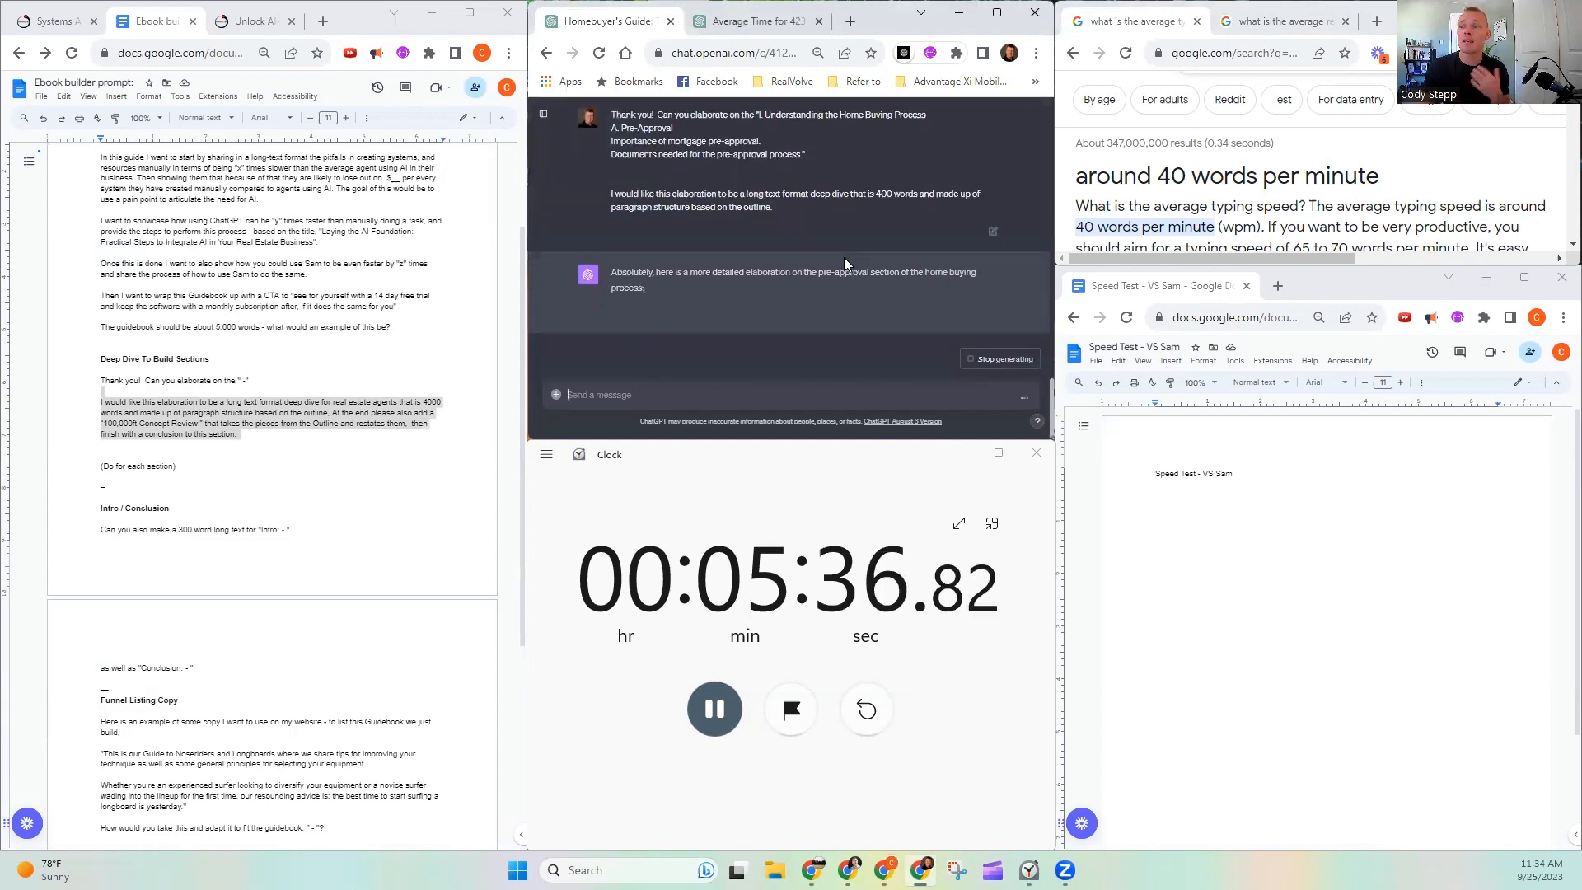
click(324, 20)
text(doc)
key(Return)
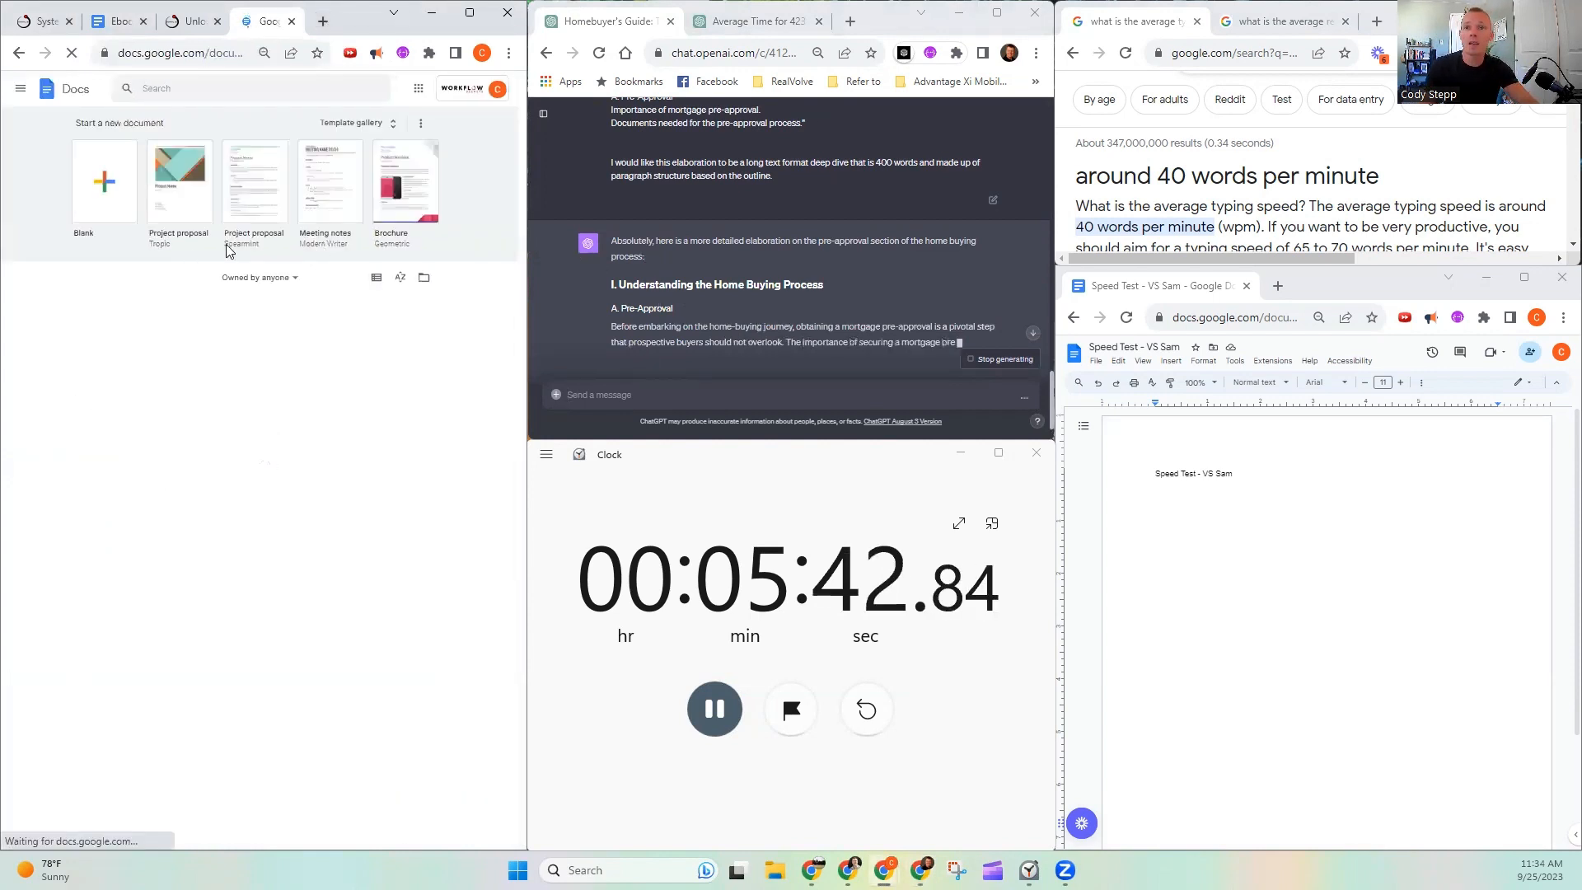
click(103, 198)
- Read through the pre-approval elaboration as ChatGPT generates it, and check the request that prompted it
scroll(748, 251, down, 2)
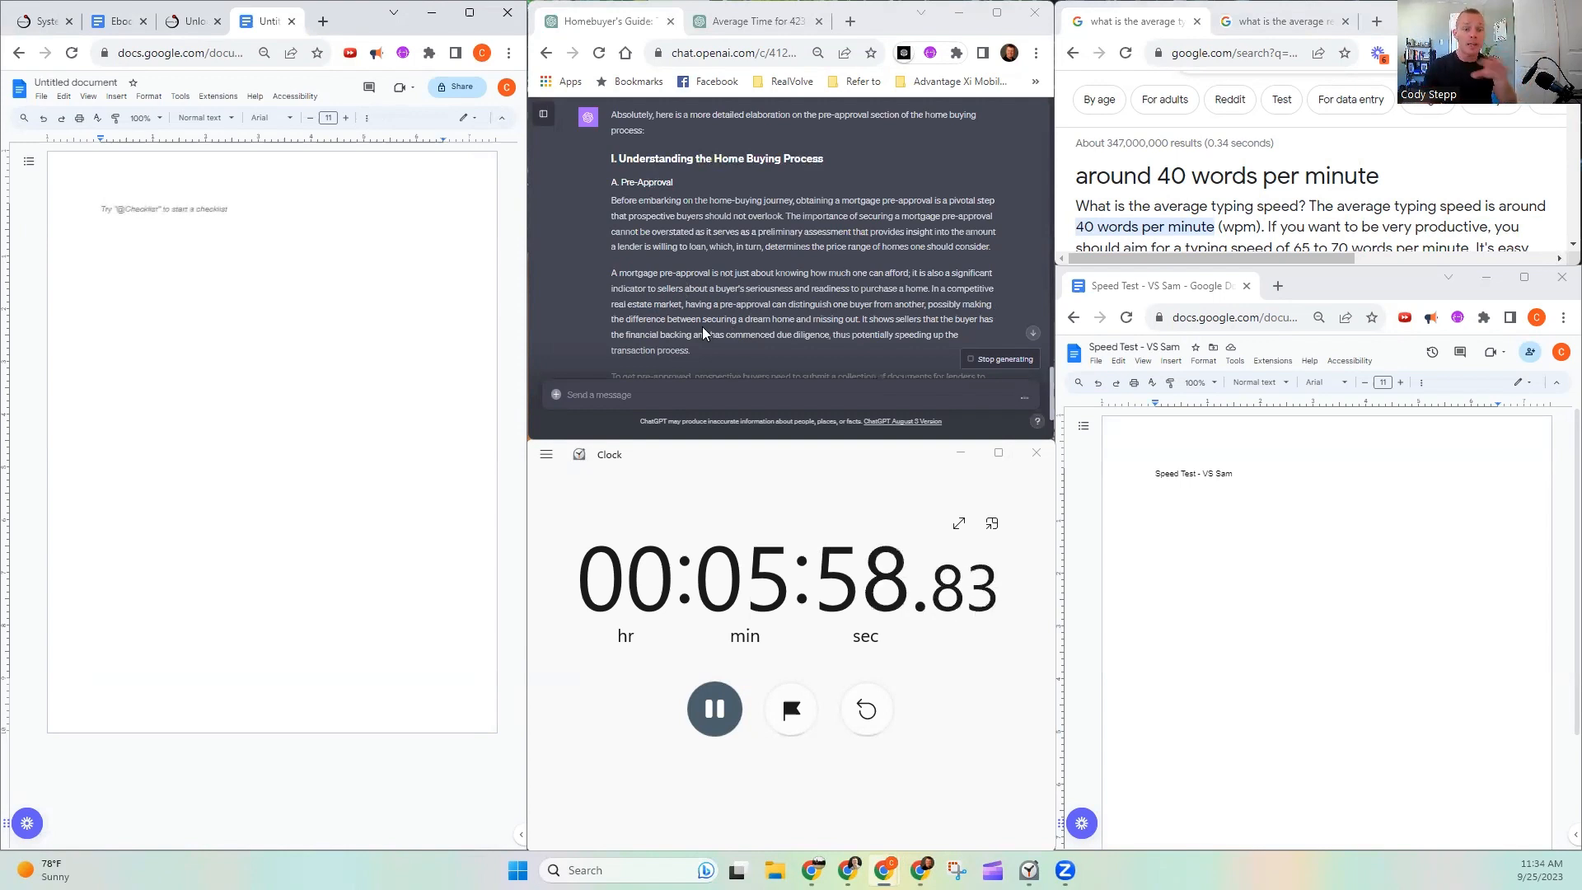
scroll(680, 272, down, 2)
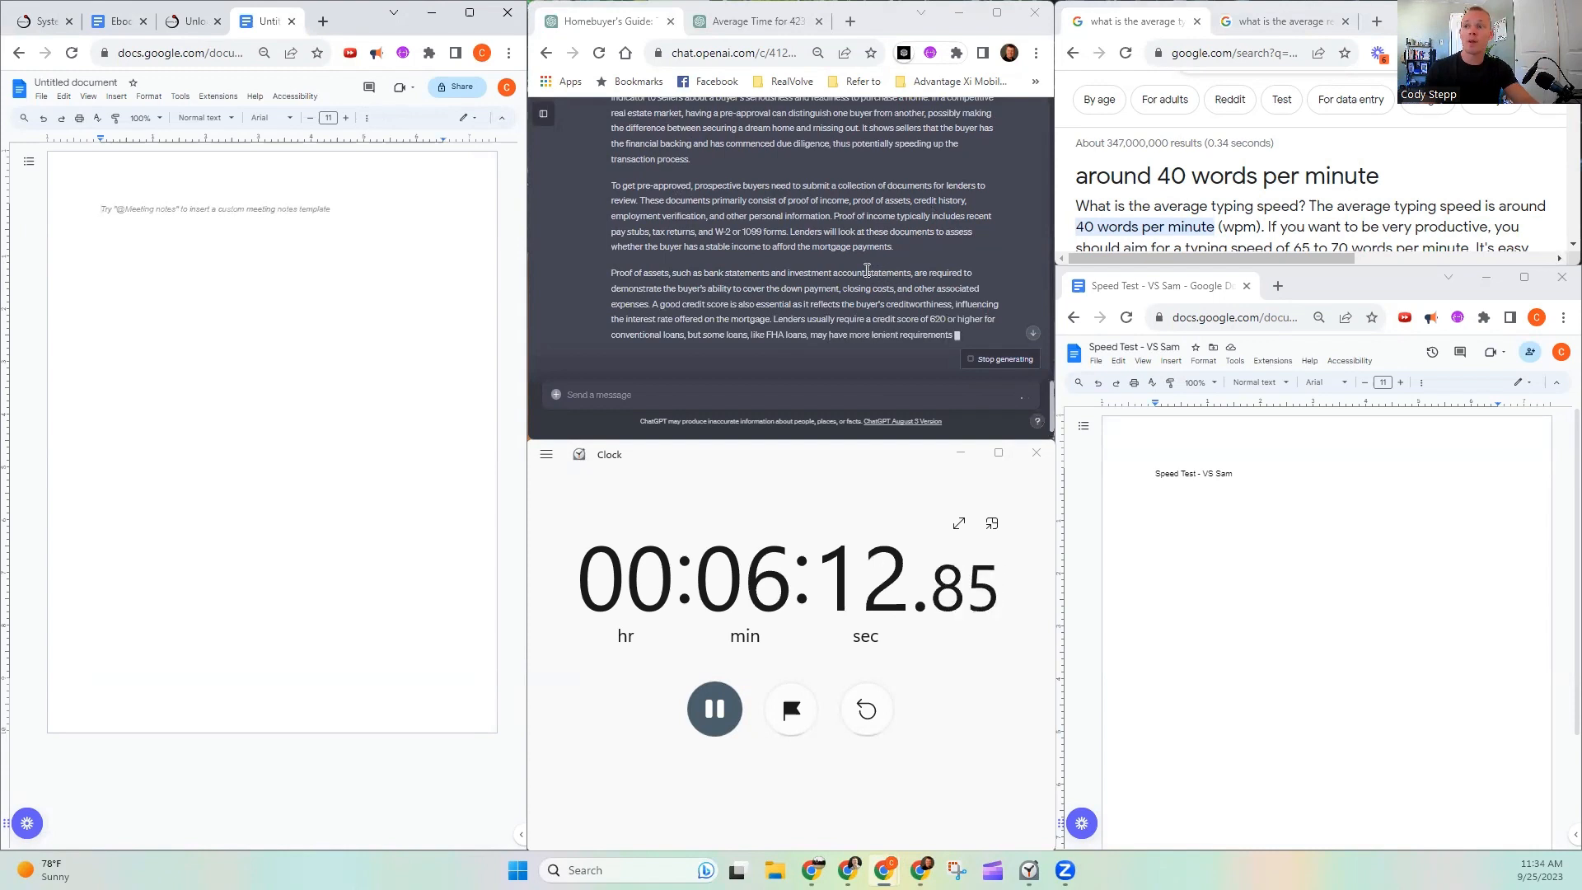
scroll(854, 292, up, 5)
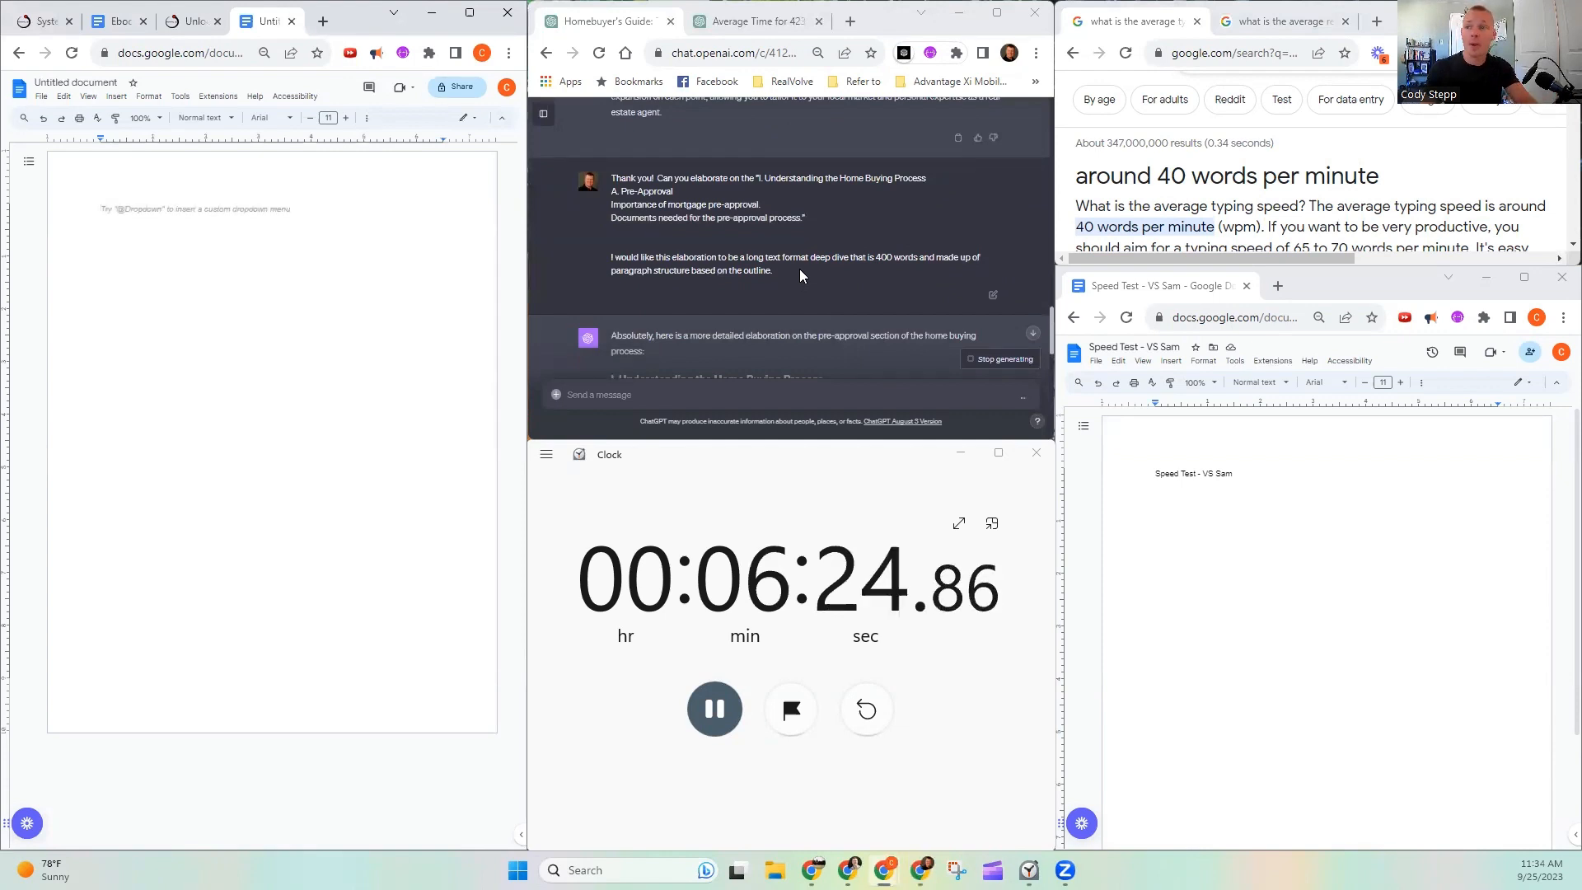
scroll(799, 269, down, 6)
scroll(825, 252, down, 3)
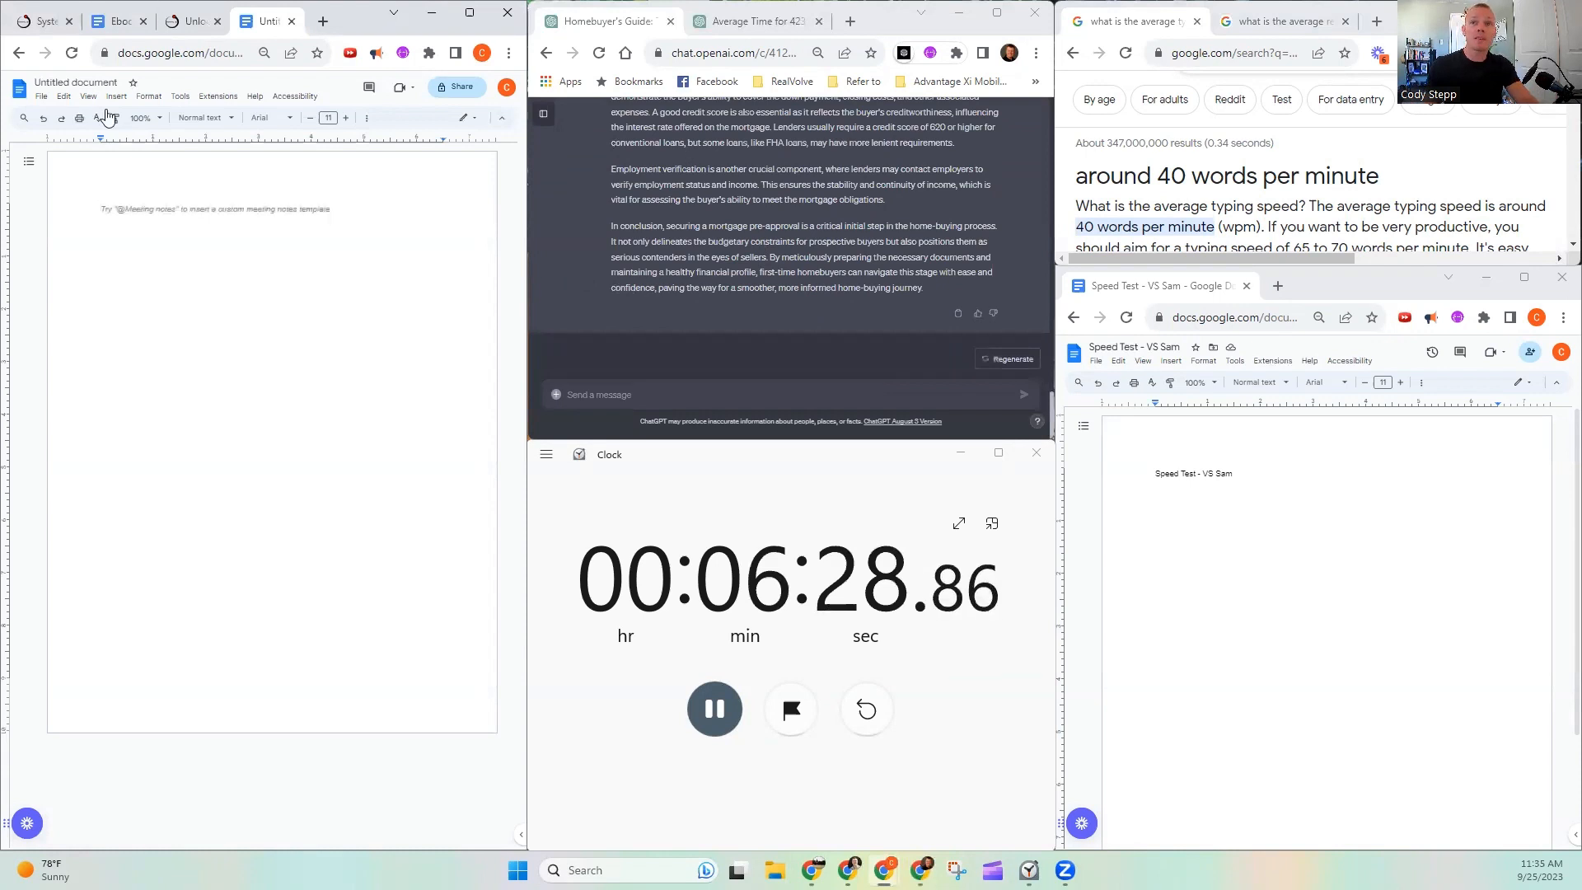
- Copy the elaboration from the "I. Understanding the Home Buying Process" heading to its end into the blank document as plain text
click(204, 270)
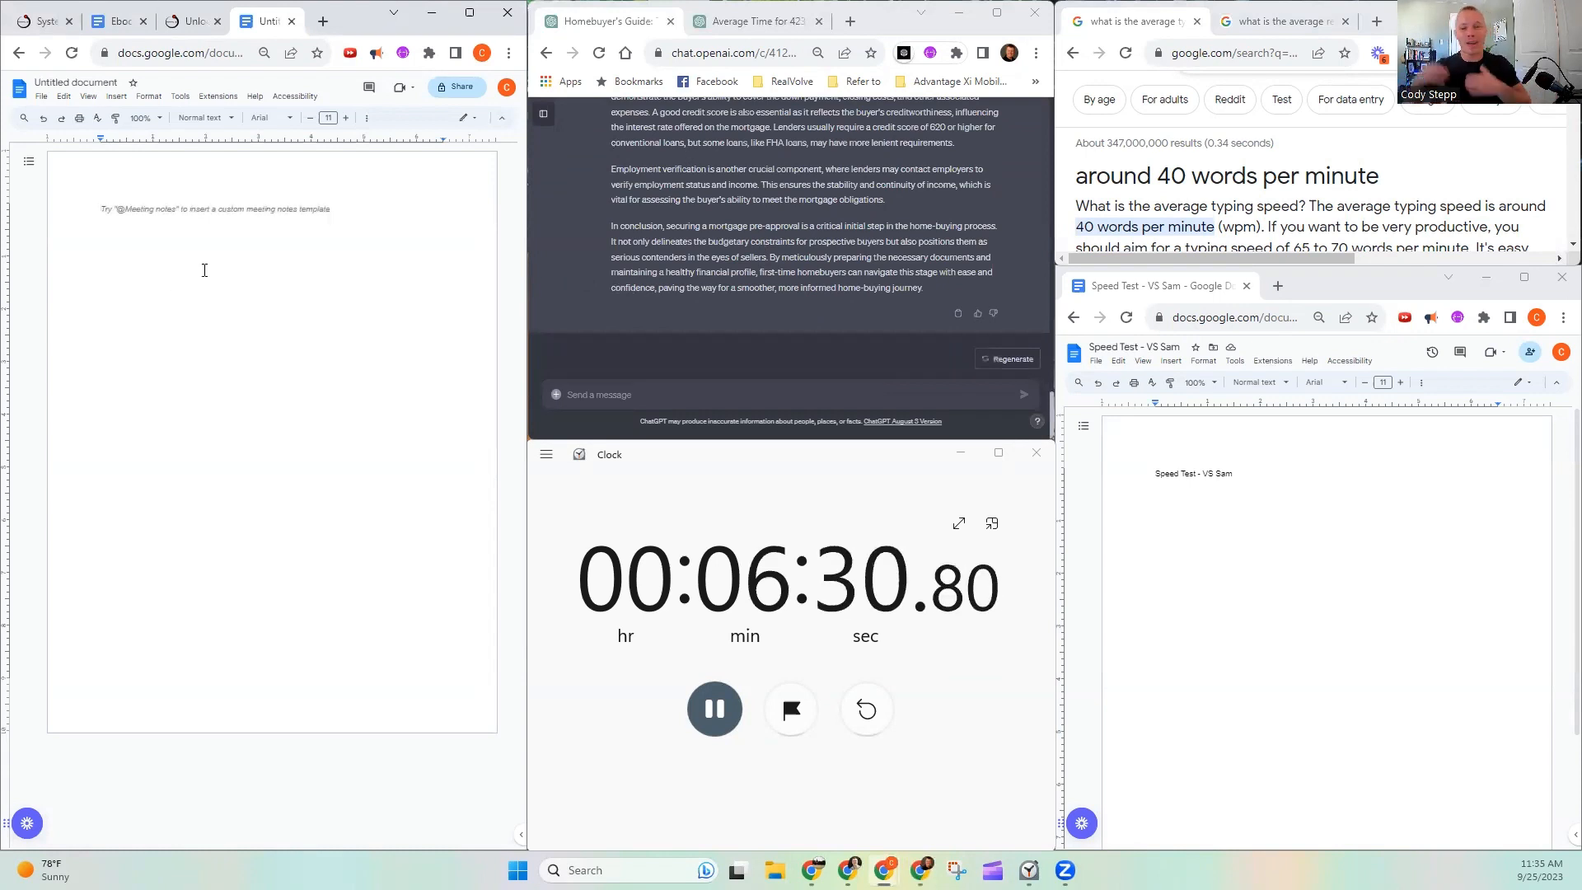
scroll(867, 246, up, 2)
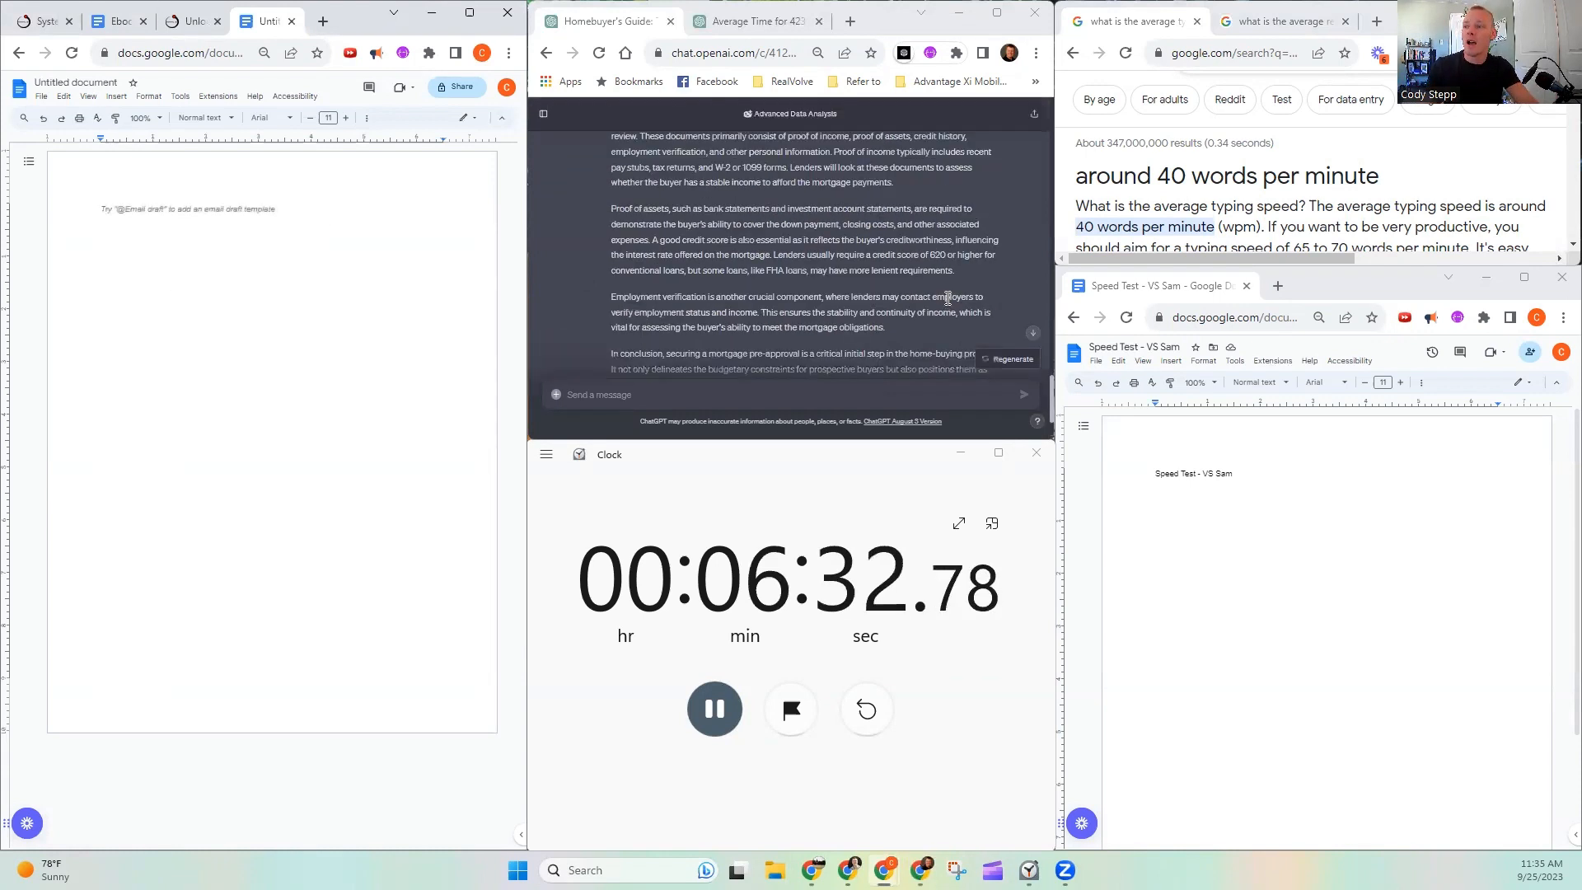
scroll(740, 297, up, 3)
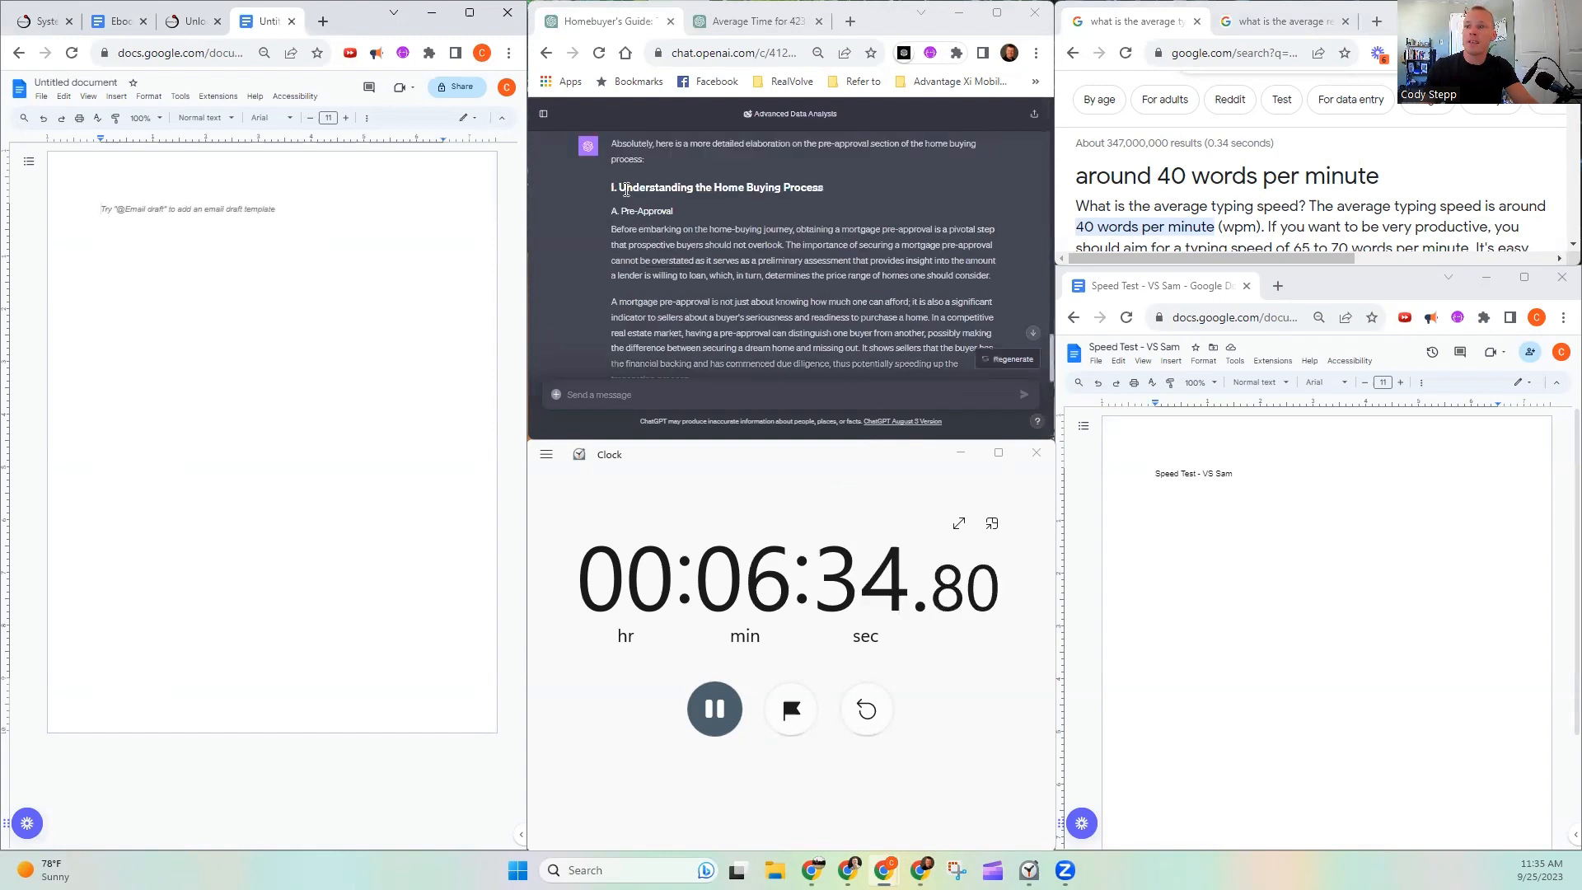
scroll(608, 191, up, 2)
scroll(608, 247, down, 2)
drag(604, 185, 709, 261)
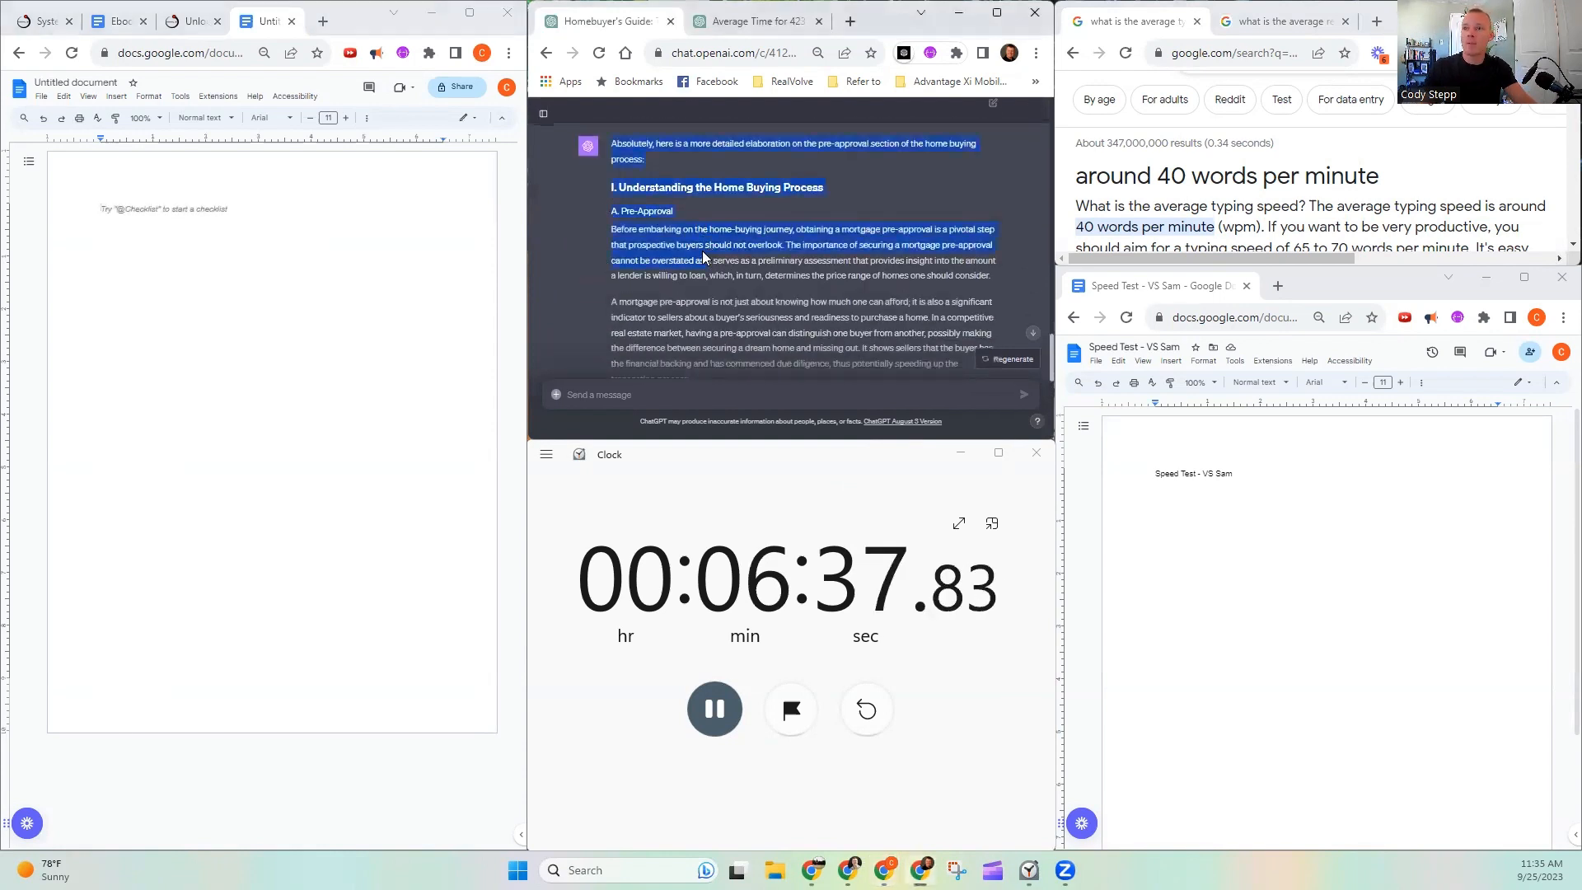
click(610, 191)
drag(611, 190, 924, 288)
scroll(724, 260, down, 2)
scroll(724, 261, down, 3)
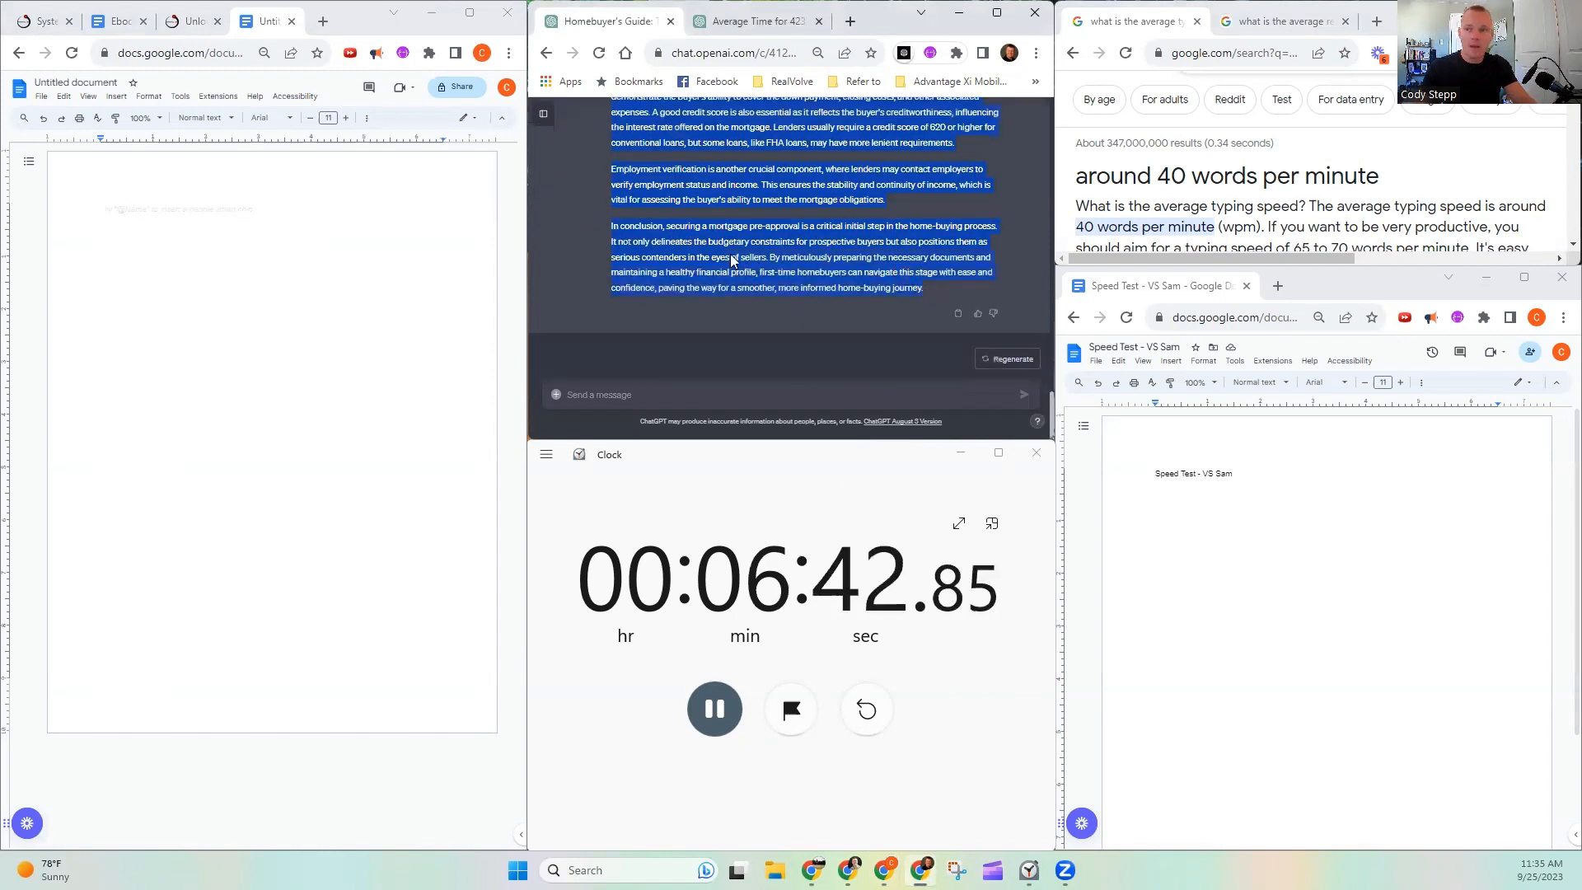
click(121, 210)
key(ctrl+v)
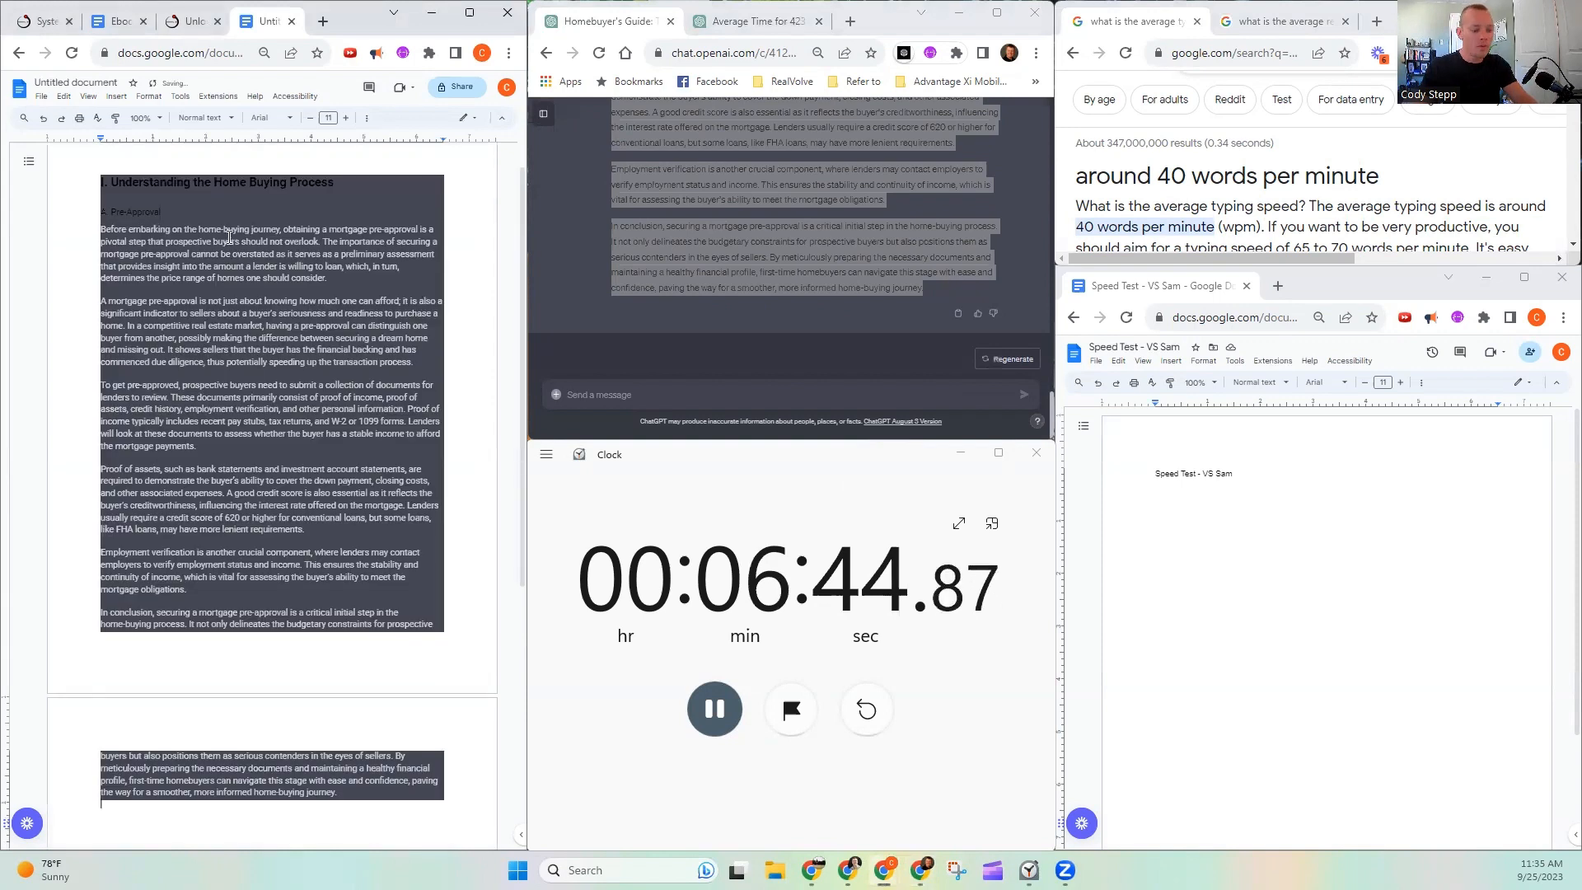
key(ctrl+z)
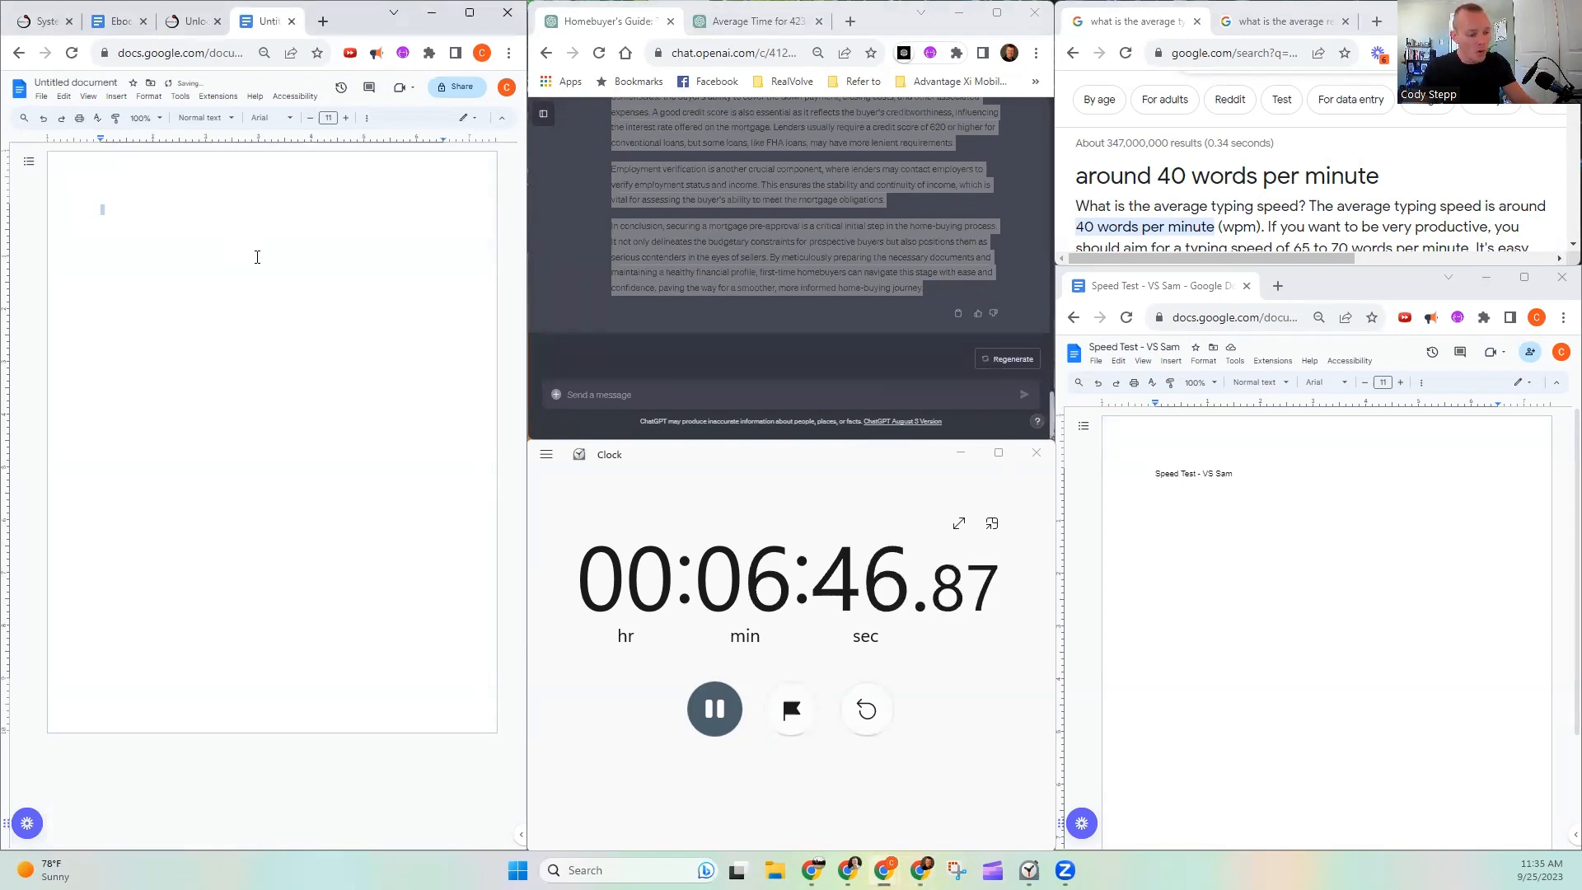
key(ctrl+shift+v)
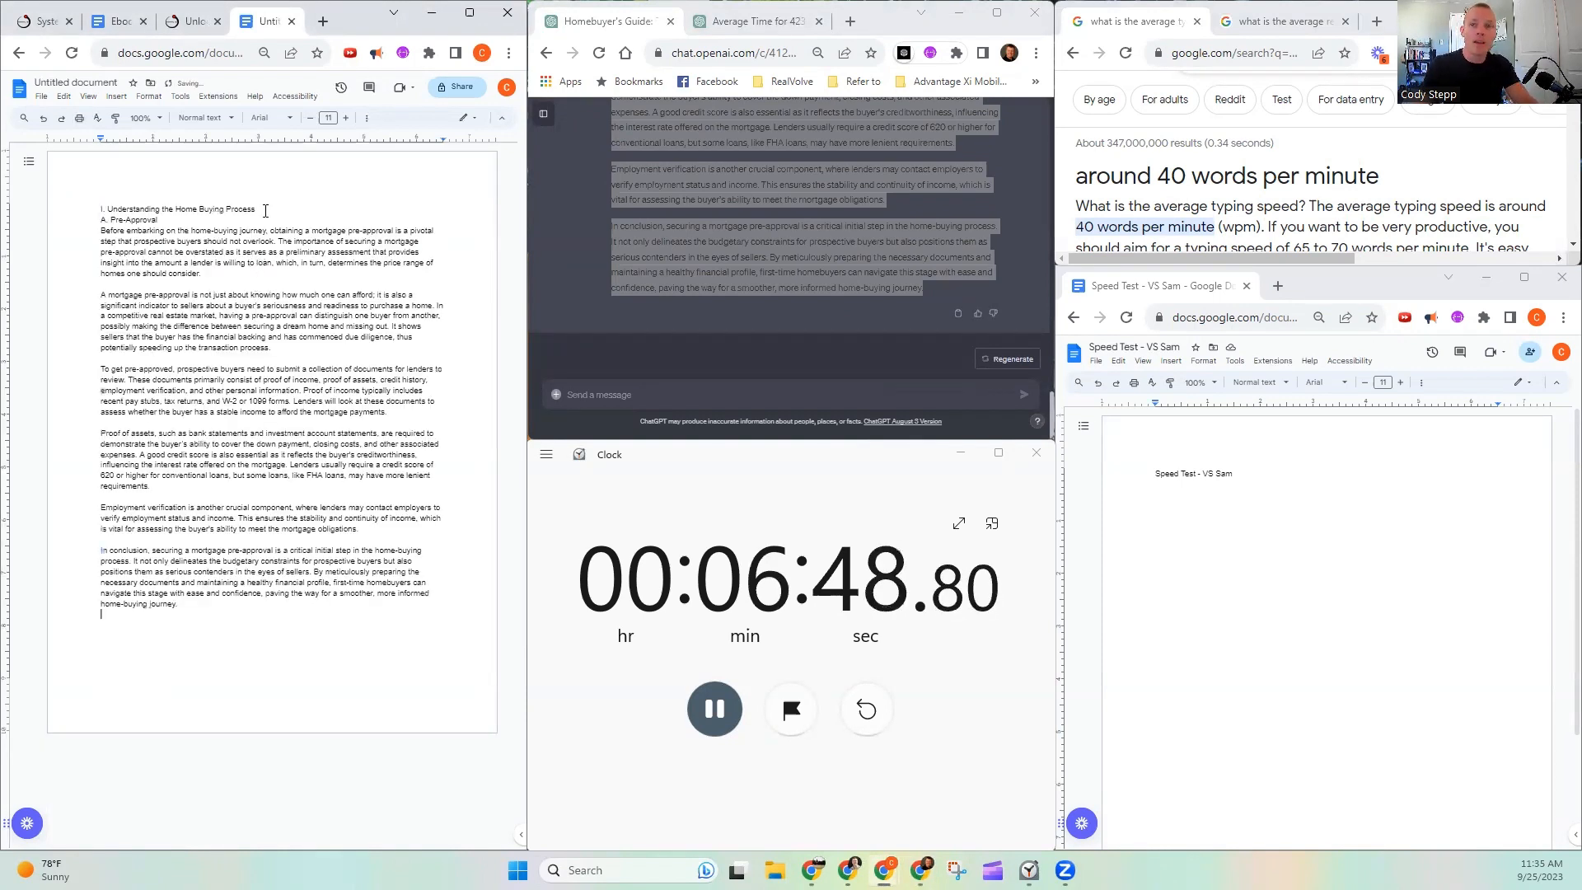
- Insert a blank line below the document's section heading and a page break after the concluding paragraph
key(Return)
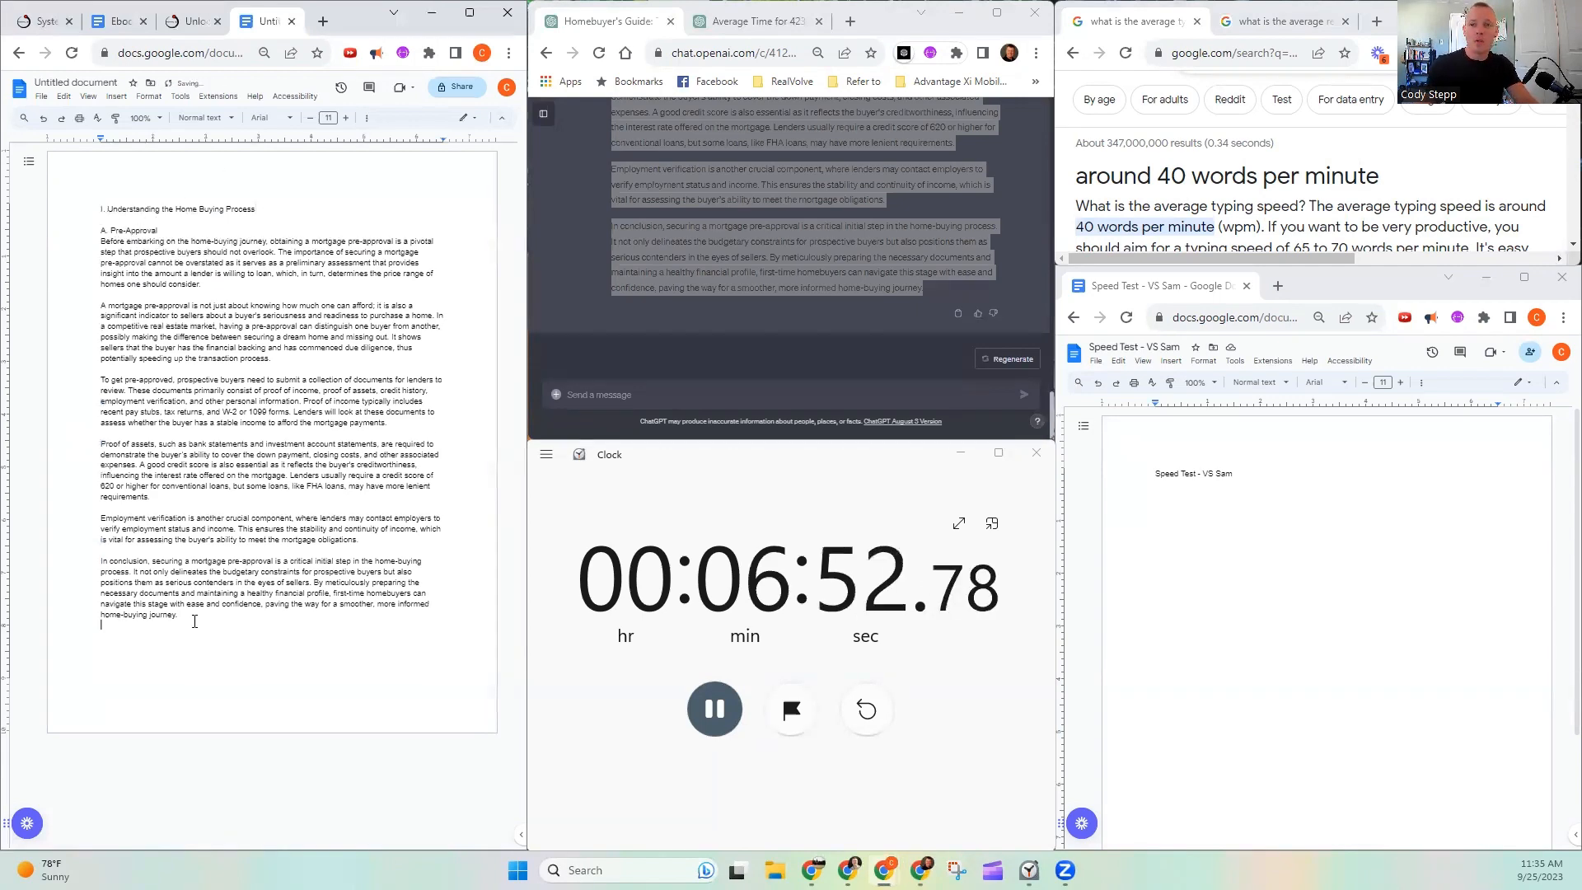
key(ctrl+Return)
- Copy the outline section "II. Tips and Tricks for First-Time Buyers" with its Budgeting, Credit Score and Home Inspection points into a new ChatGPT message
scroll(841, 285, up, 10)
scroll(805, 295, up, 5)
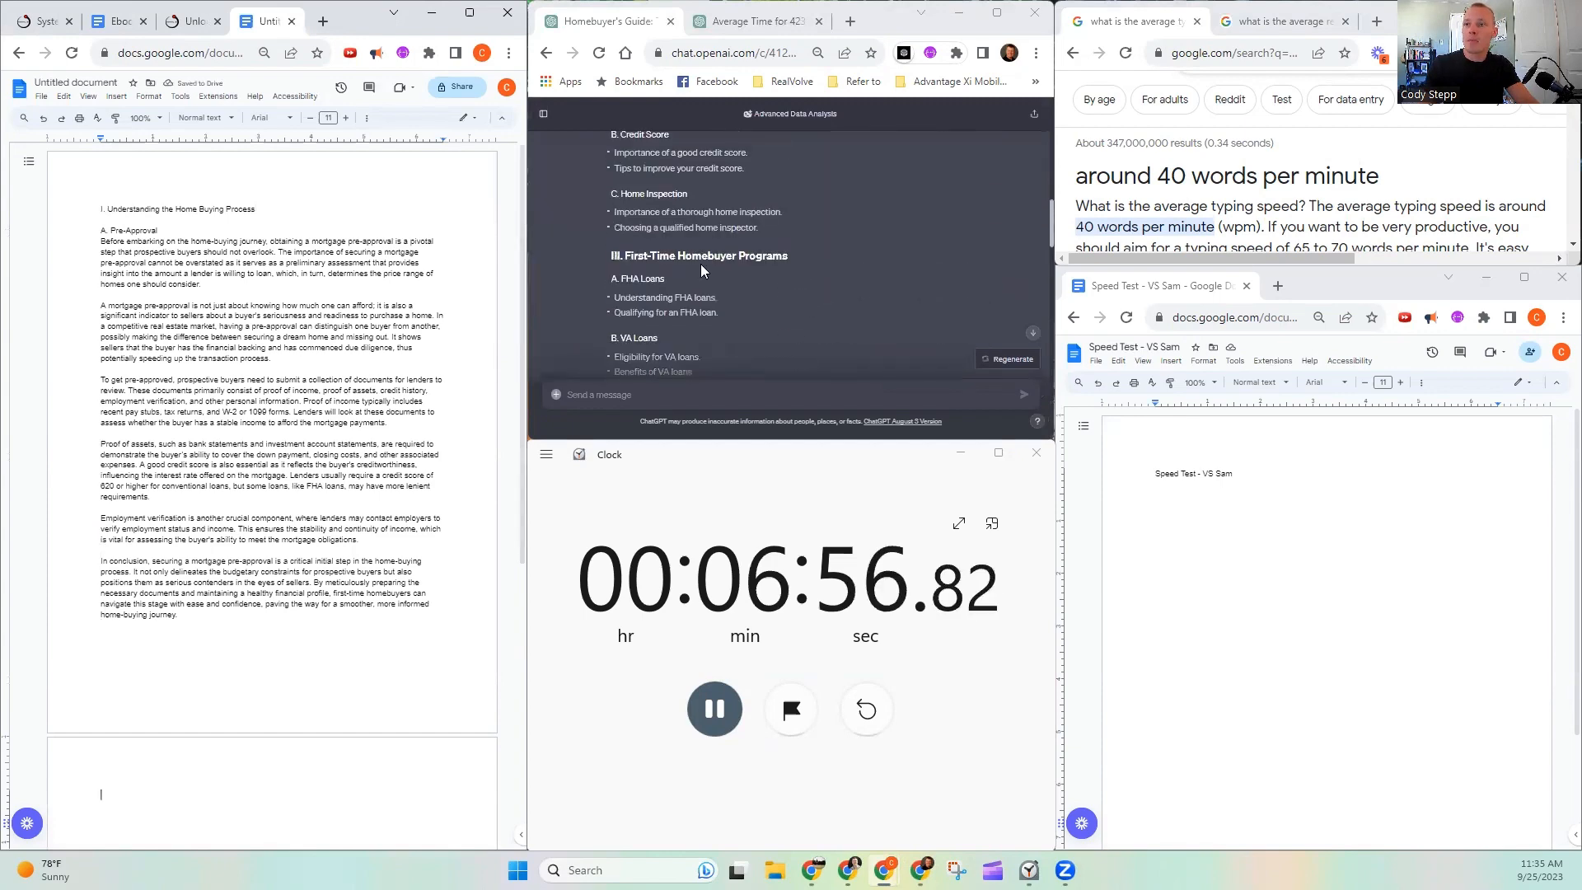
drag(605, 186, 779, 297)
scroll(757, 297, down, 3)
scroll(779, 296, up, 2)
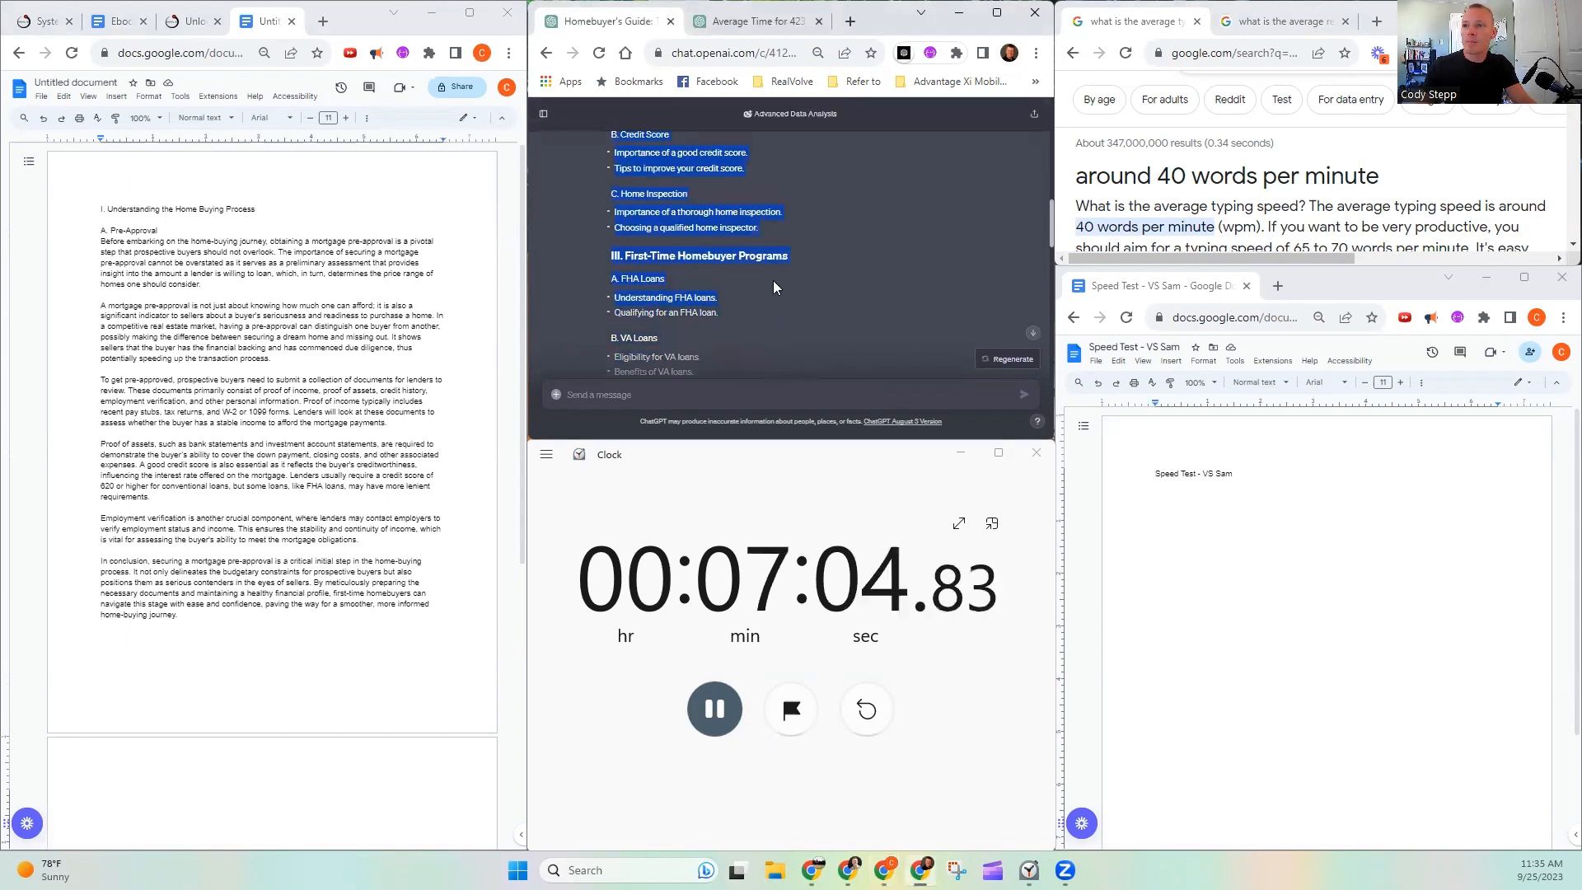
drag(768, 230, 773, 236)
scroll(772, 249, down, 10)
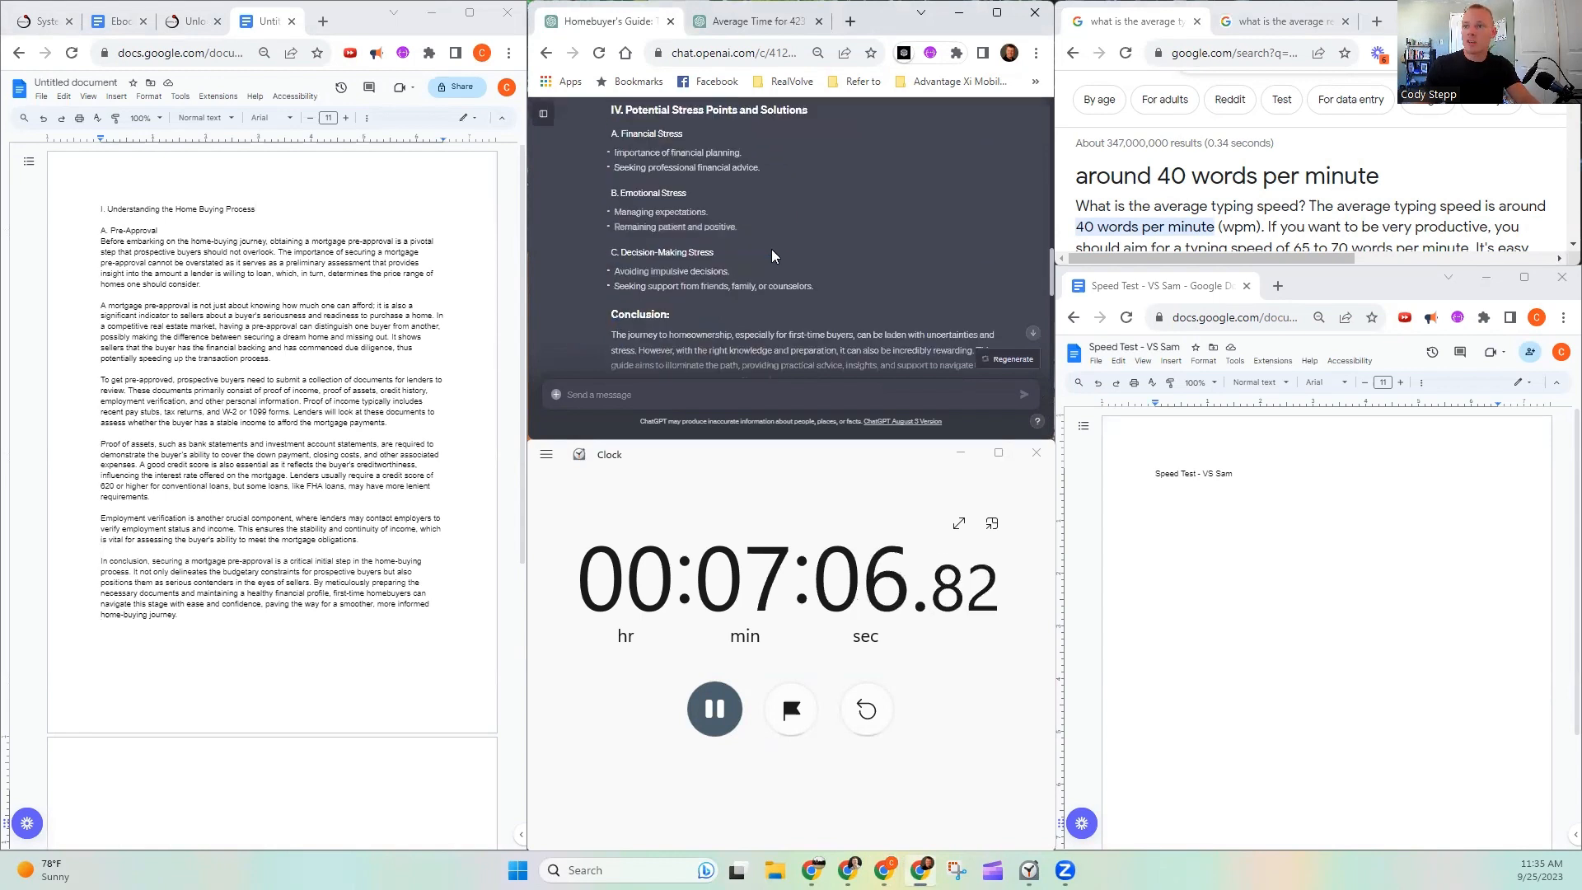
click(708, 401)
key(ctrl+v)
- Copy the opening "Thank you! Can you elaborate on the" with its quotation mark from the previous request to the start of the new message
drag(611, 259, 758, 261)
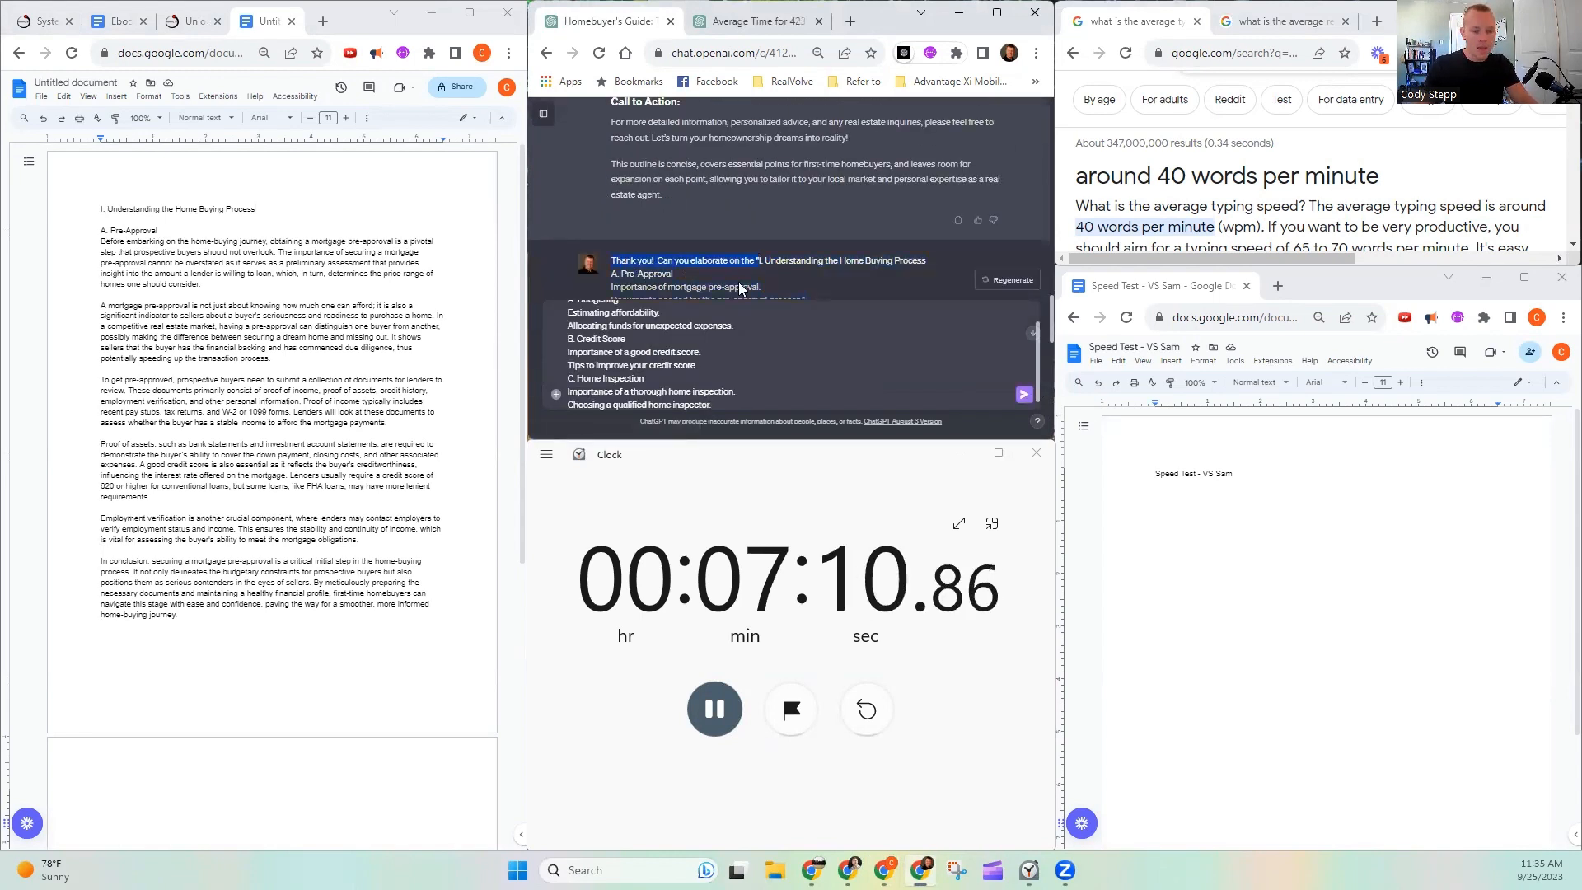
key(ctrl+c)
scroll(561, 304, up, 2)
click(569, 318)
key(ctrl+v)
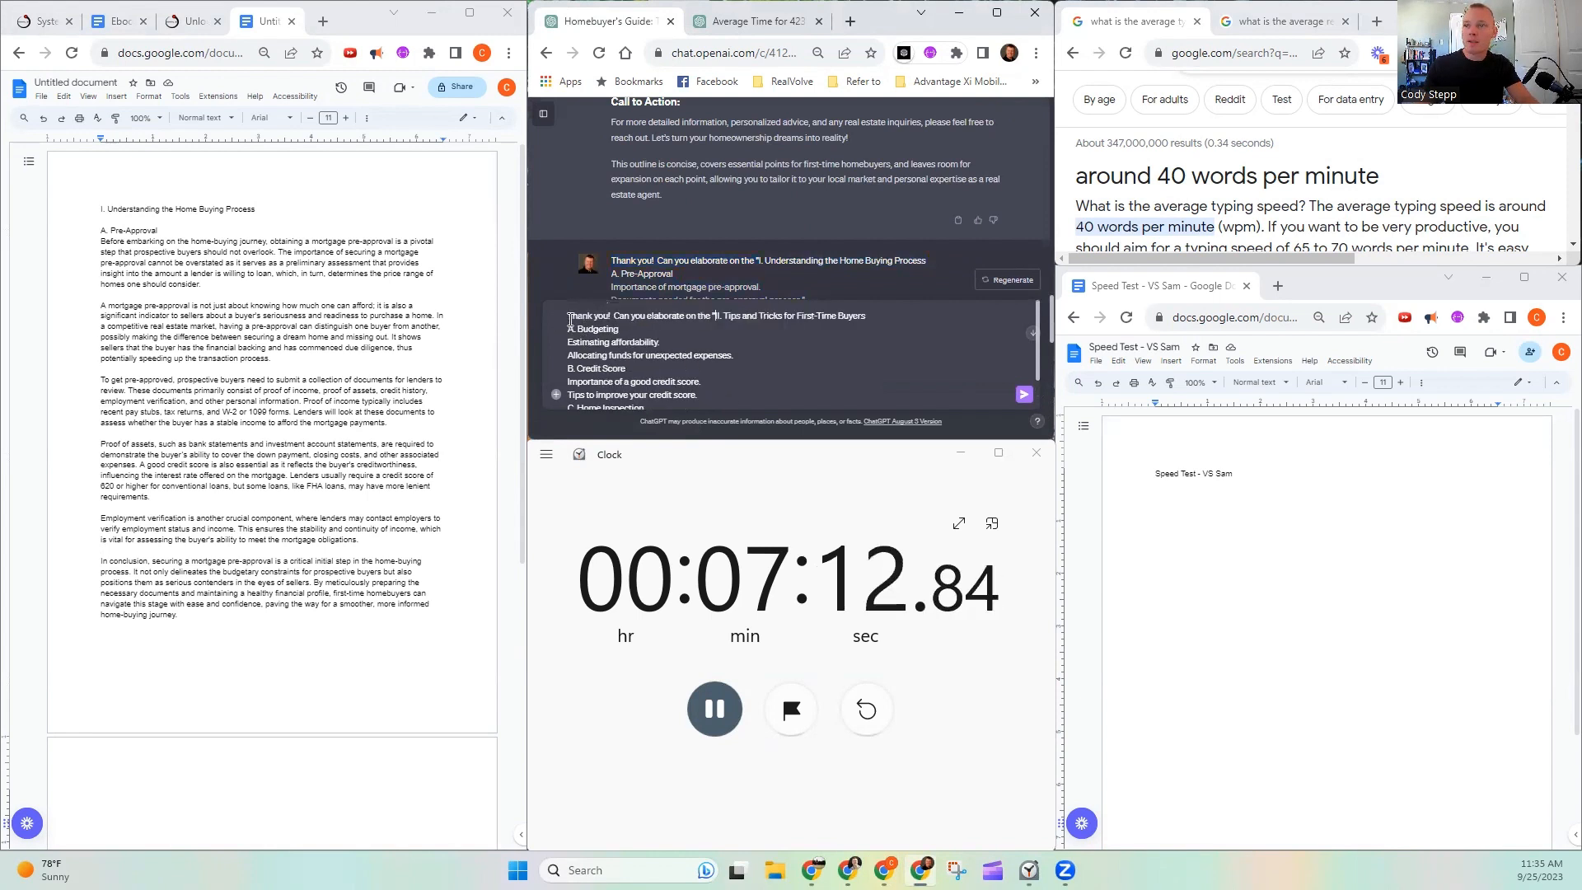
- Append the previous request's closing quotation mark and 400-word long-form instruction to the new message, and send it to ChatGPT
scroll(821, 190, down, 2)
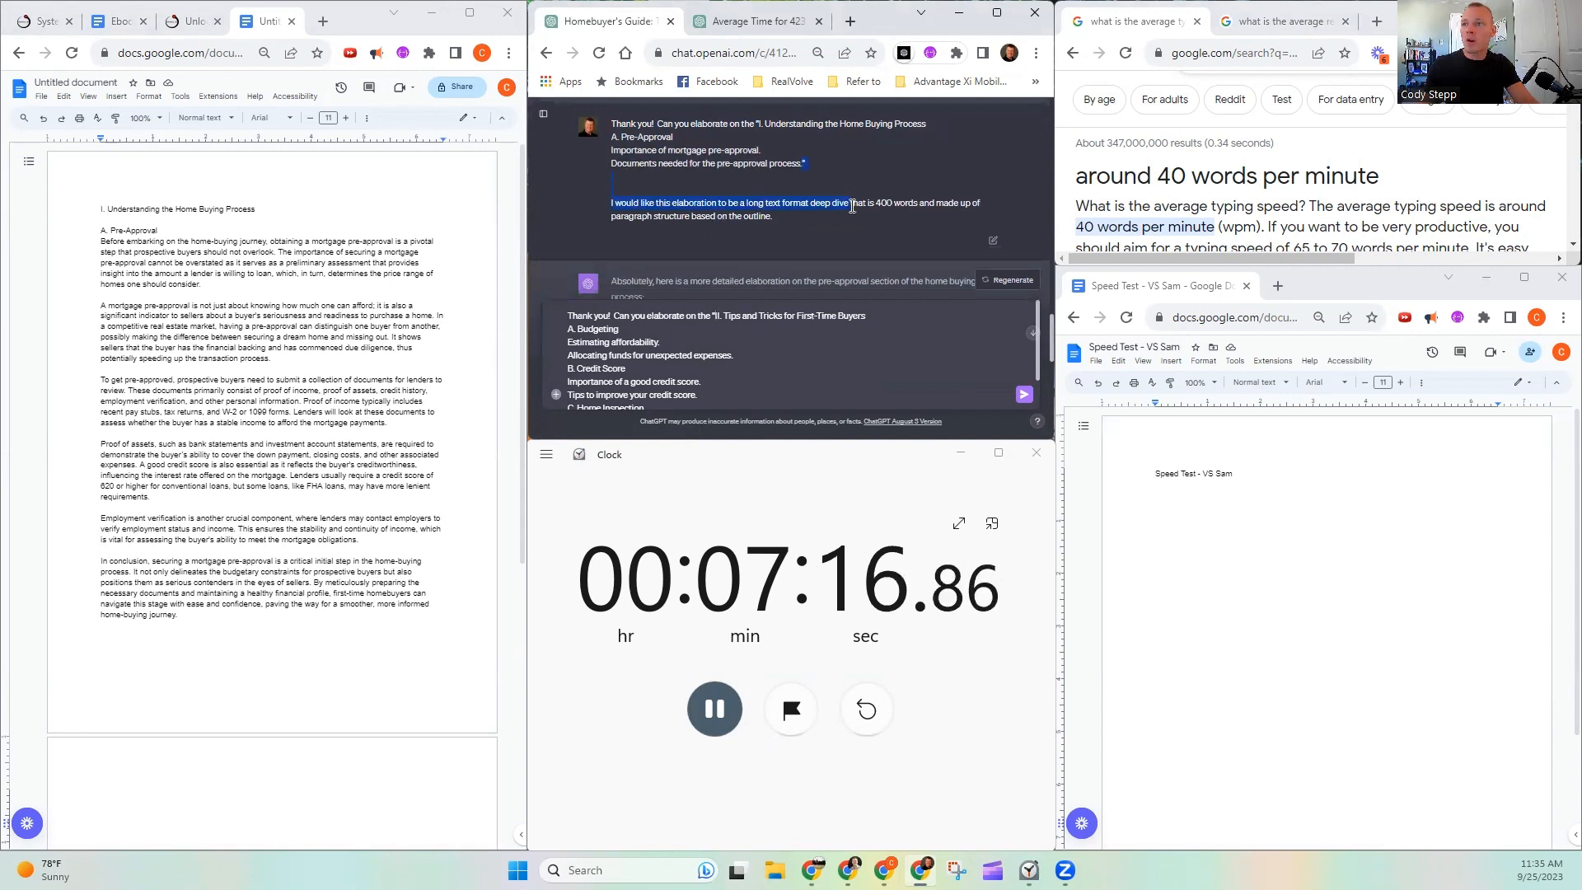
drag(853, 206, 852, 218)
scroll(759, 377, down, 1)
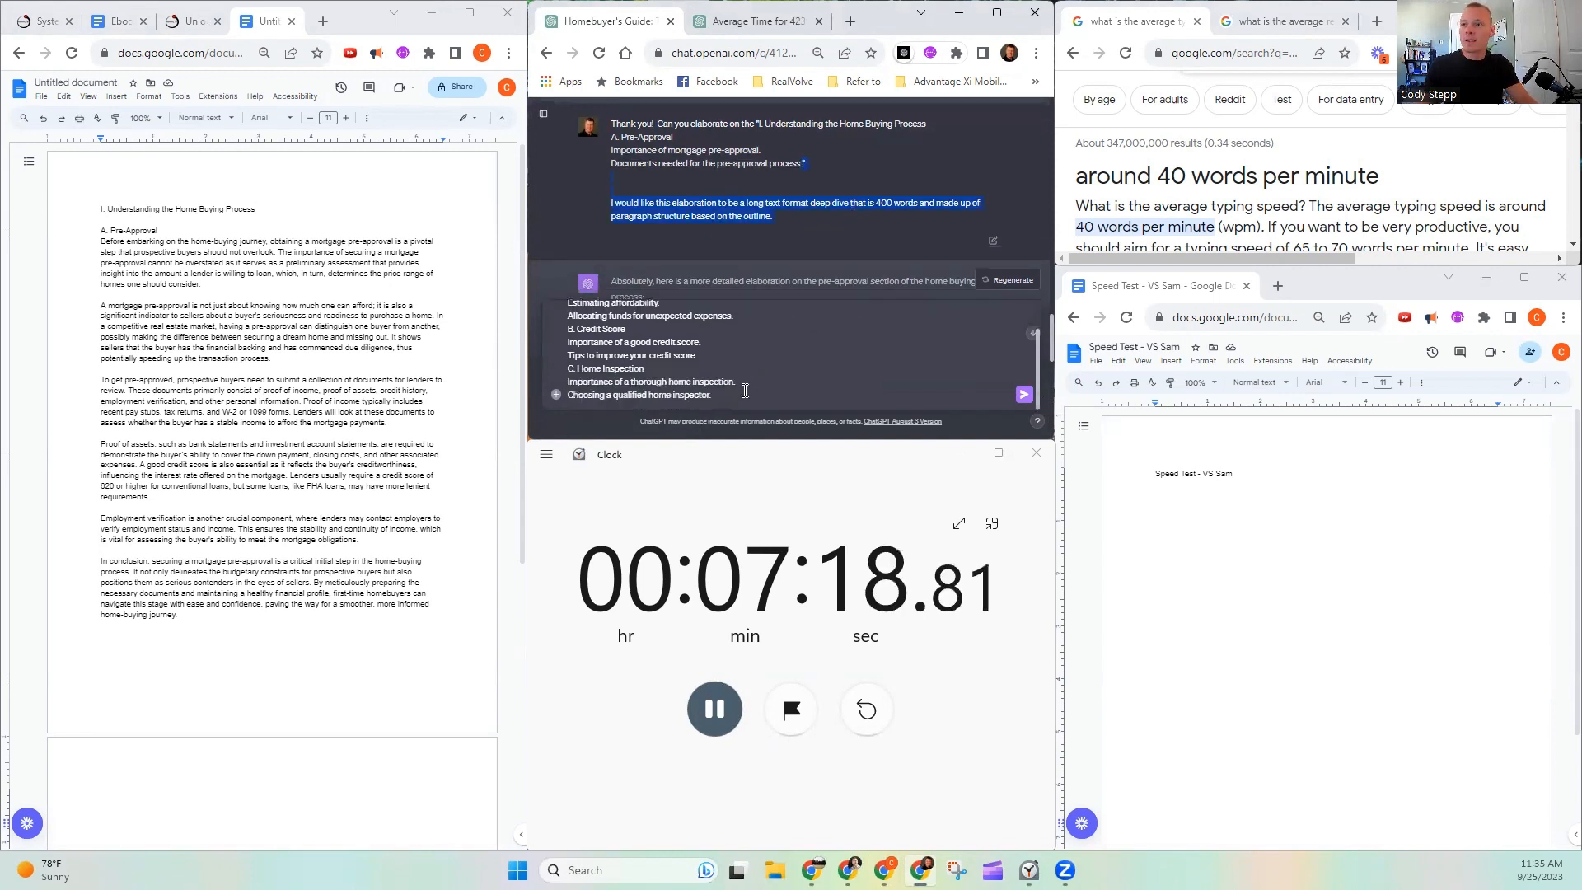
key(ctrl+c)
click(747, 388)
key(ctrl+v)
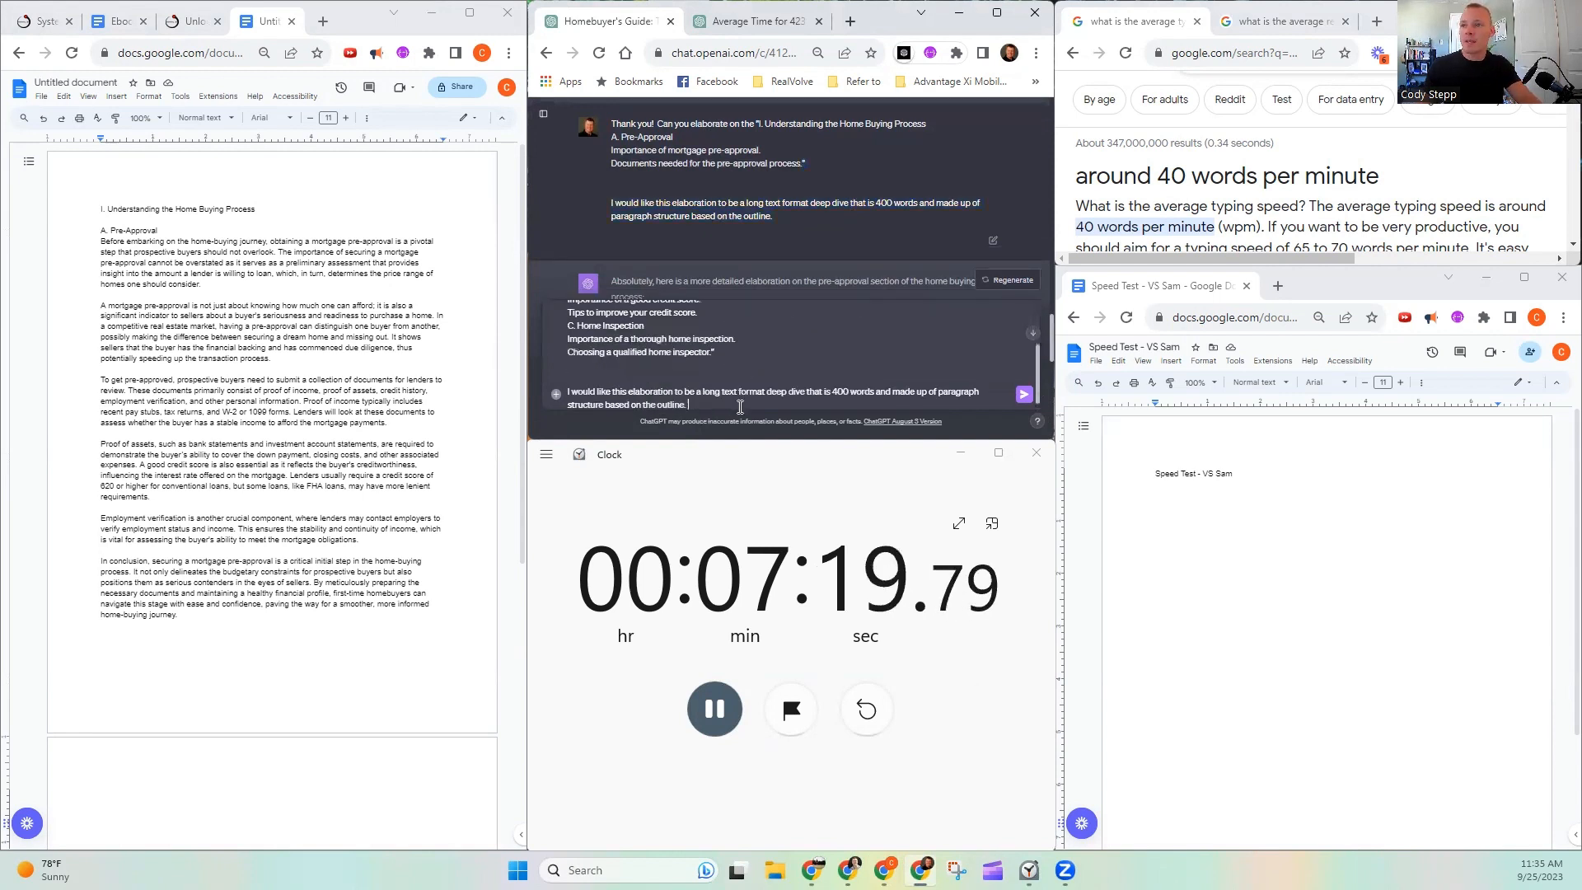
click(1023, 398)
- Add a new line reading "Intro" above the "I. Understanding the Home Buying Process" heading in the untitled document
scroll(188, 562, down, 3)
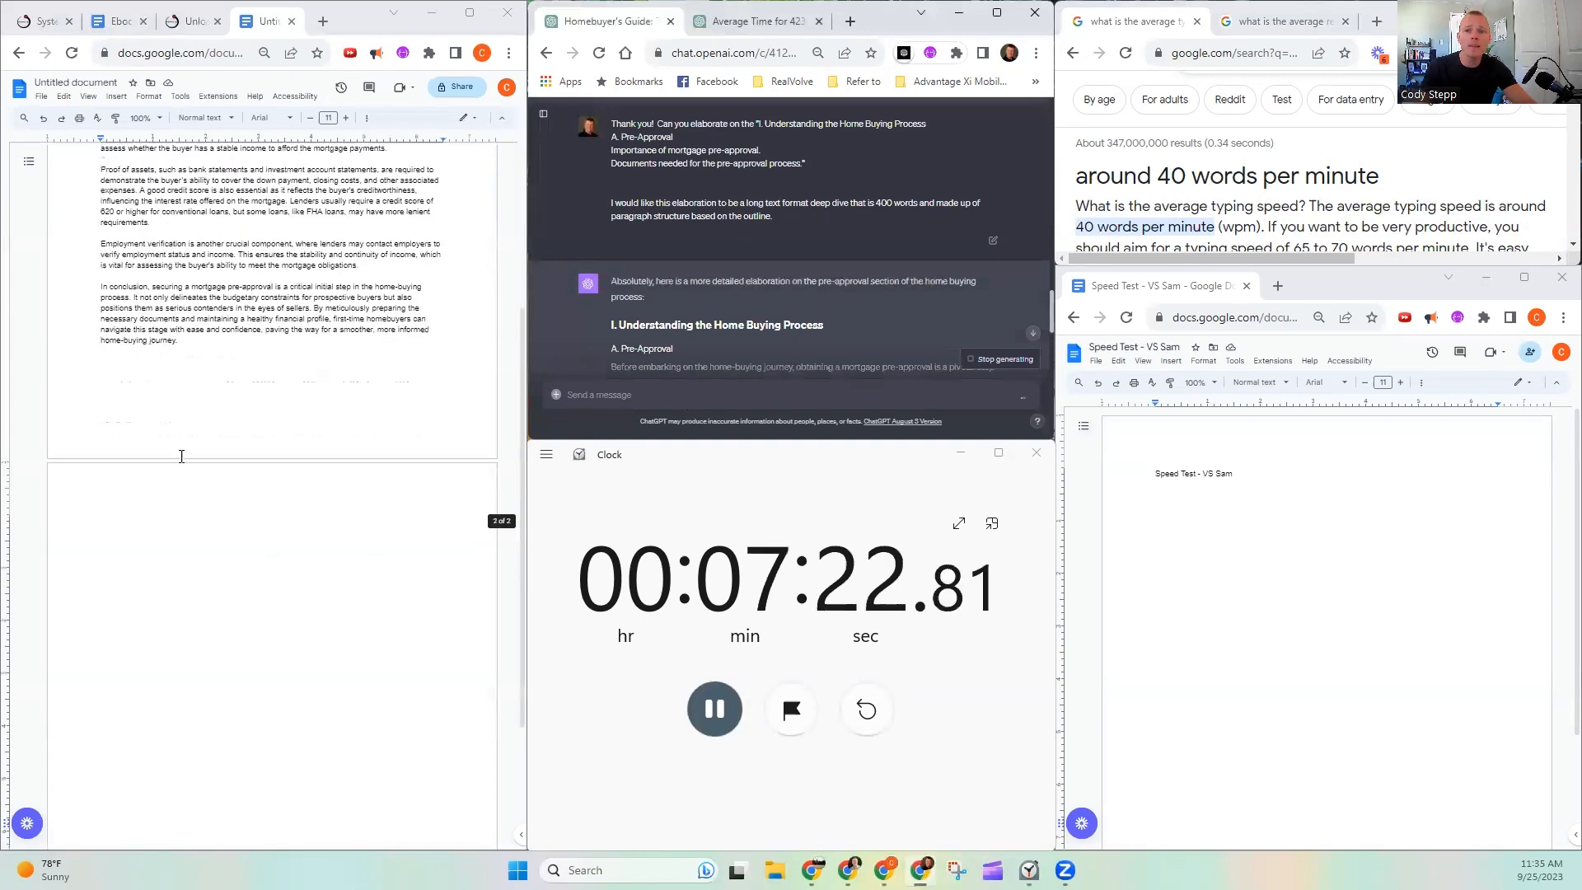
scroll(251, 459, up, 3)
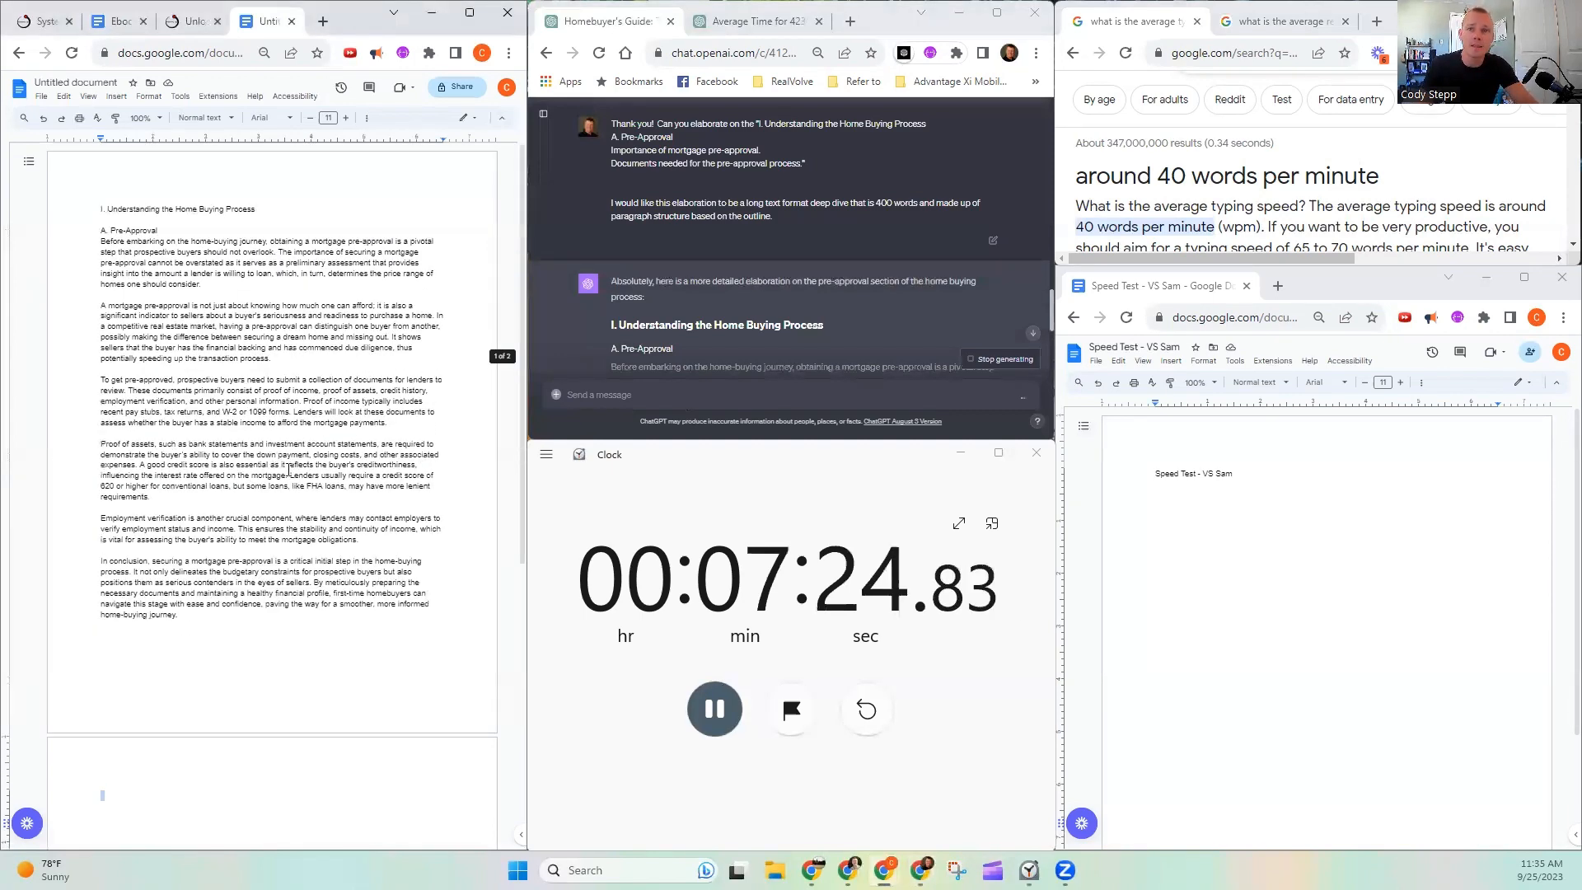
click(79, 206)
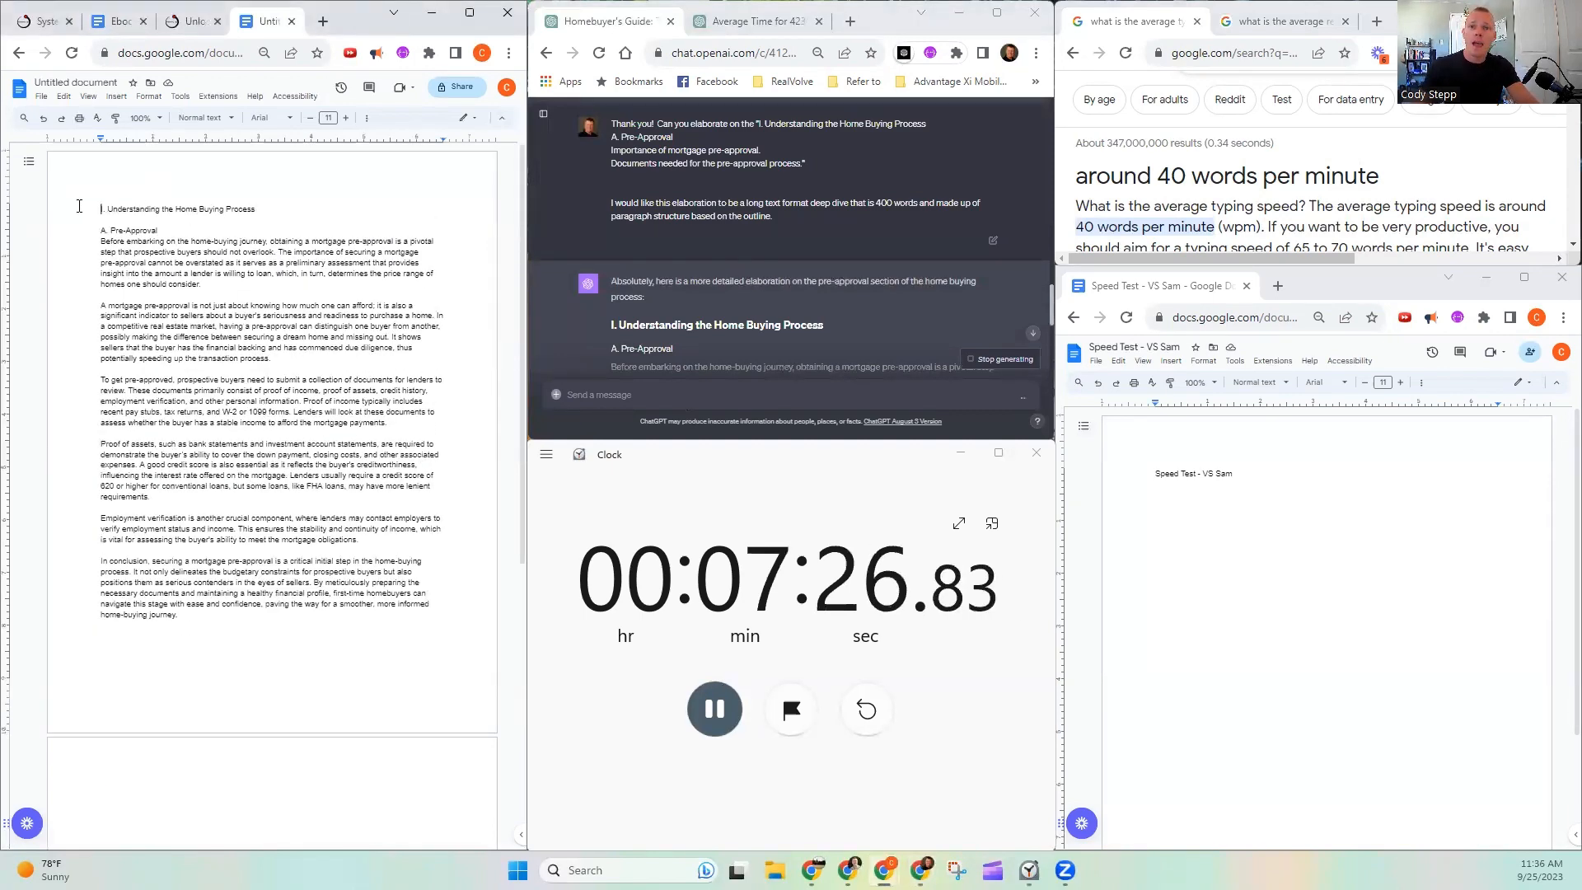
key(Return)
key(Up)
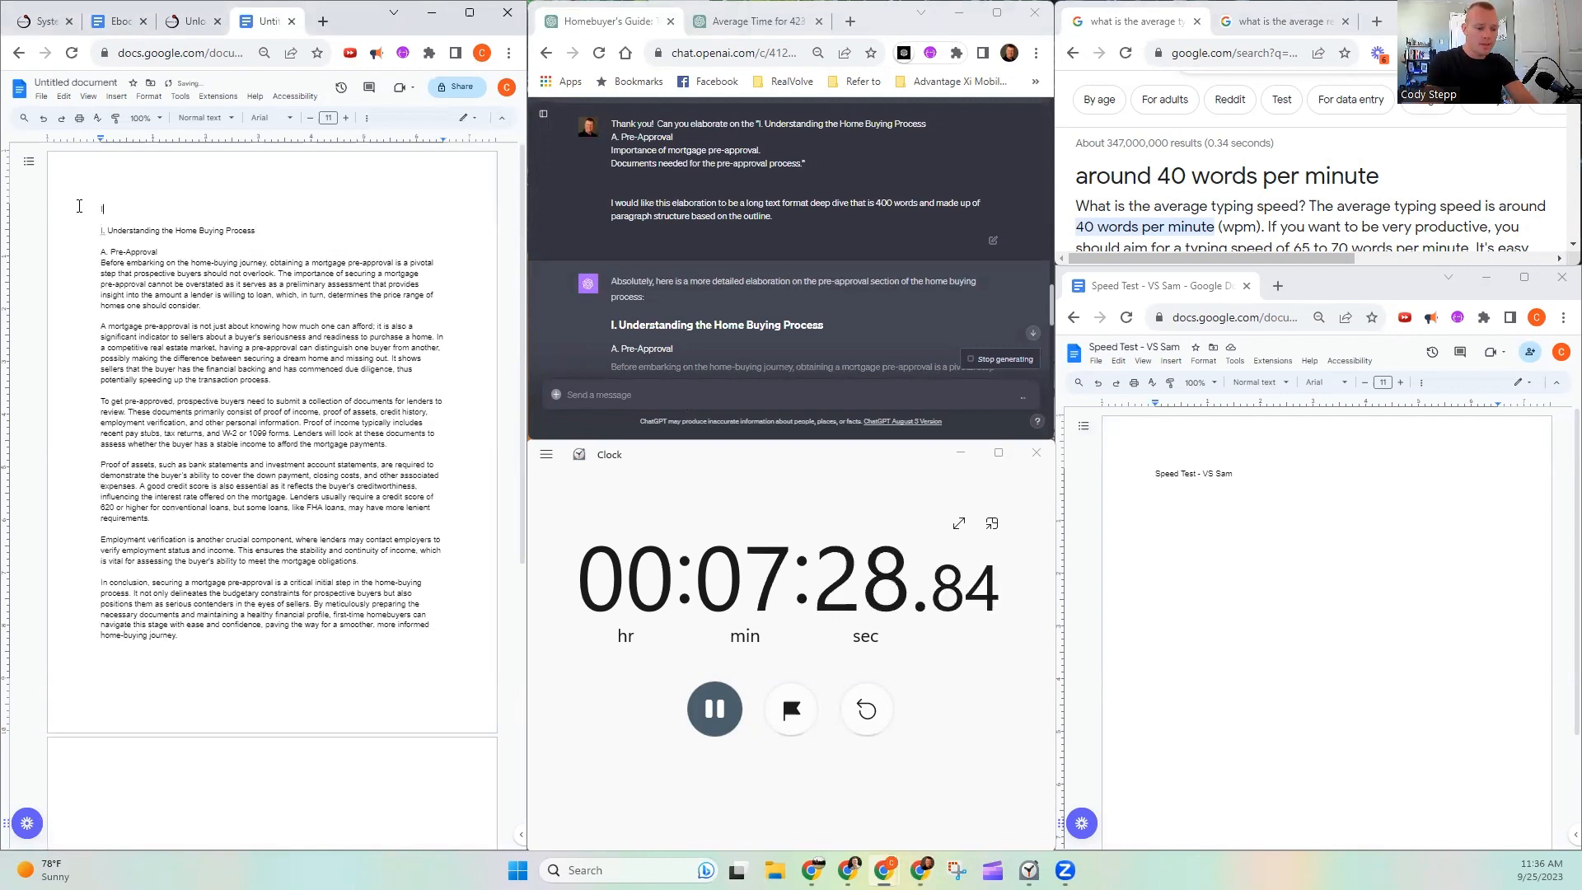
text(Intro)
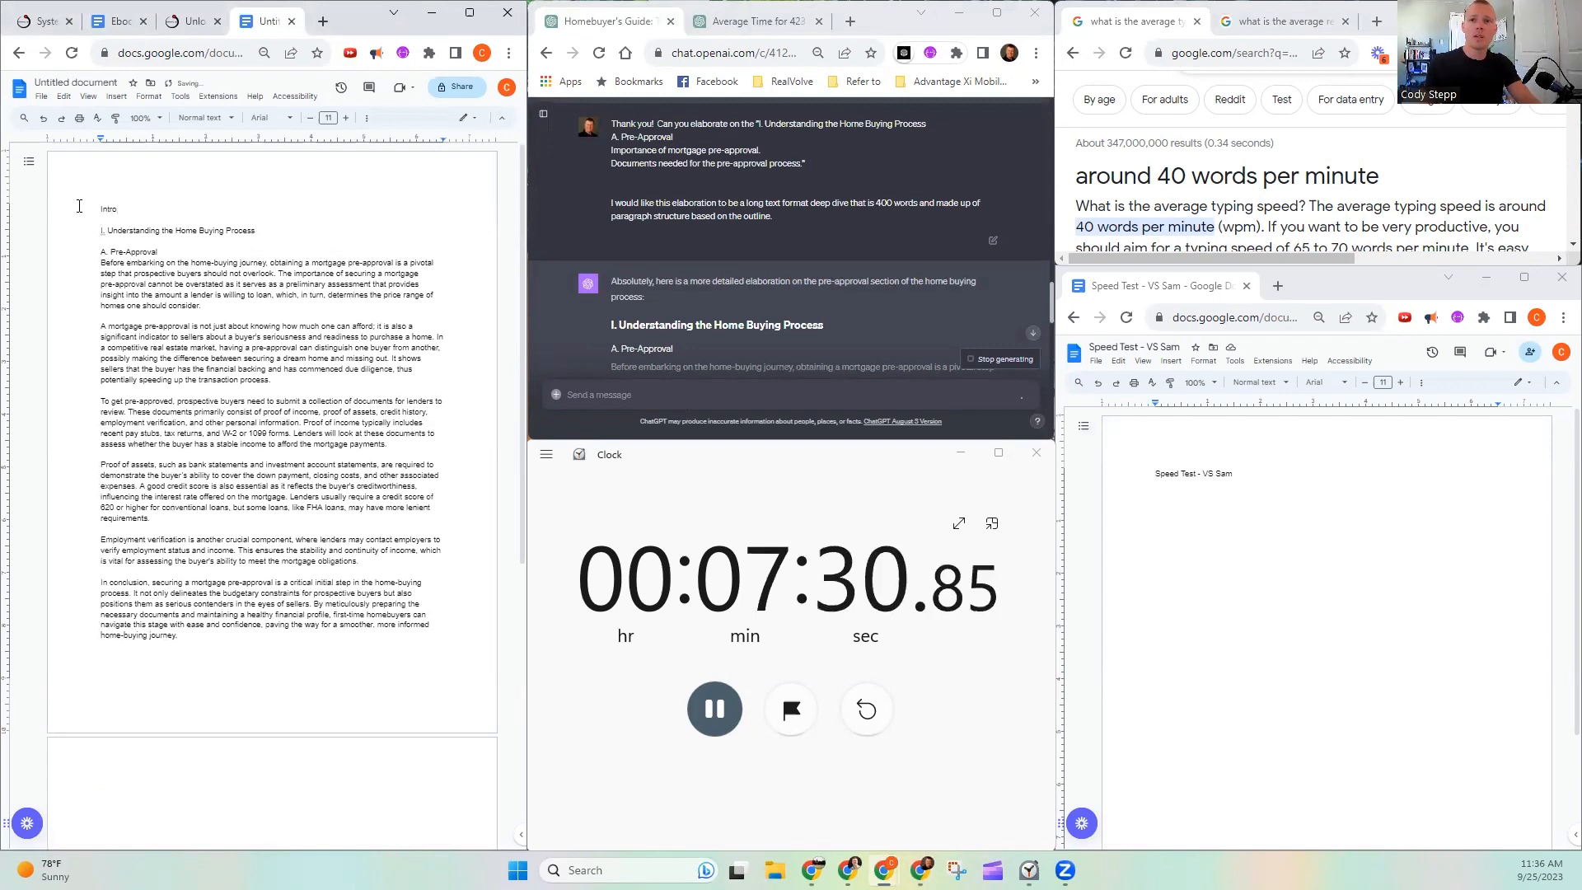
- Check the word count of the document text from "A. Pre-Approval" to the end of its concluding paragraph
scroll(660, 231, down, 6)
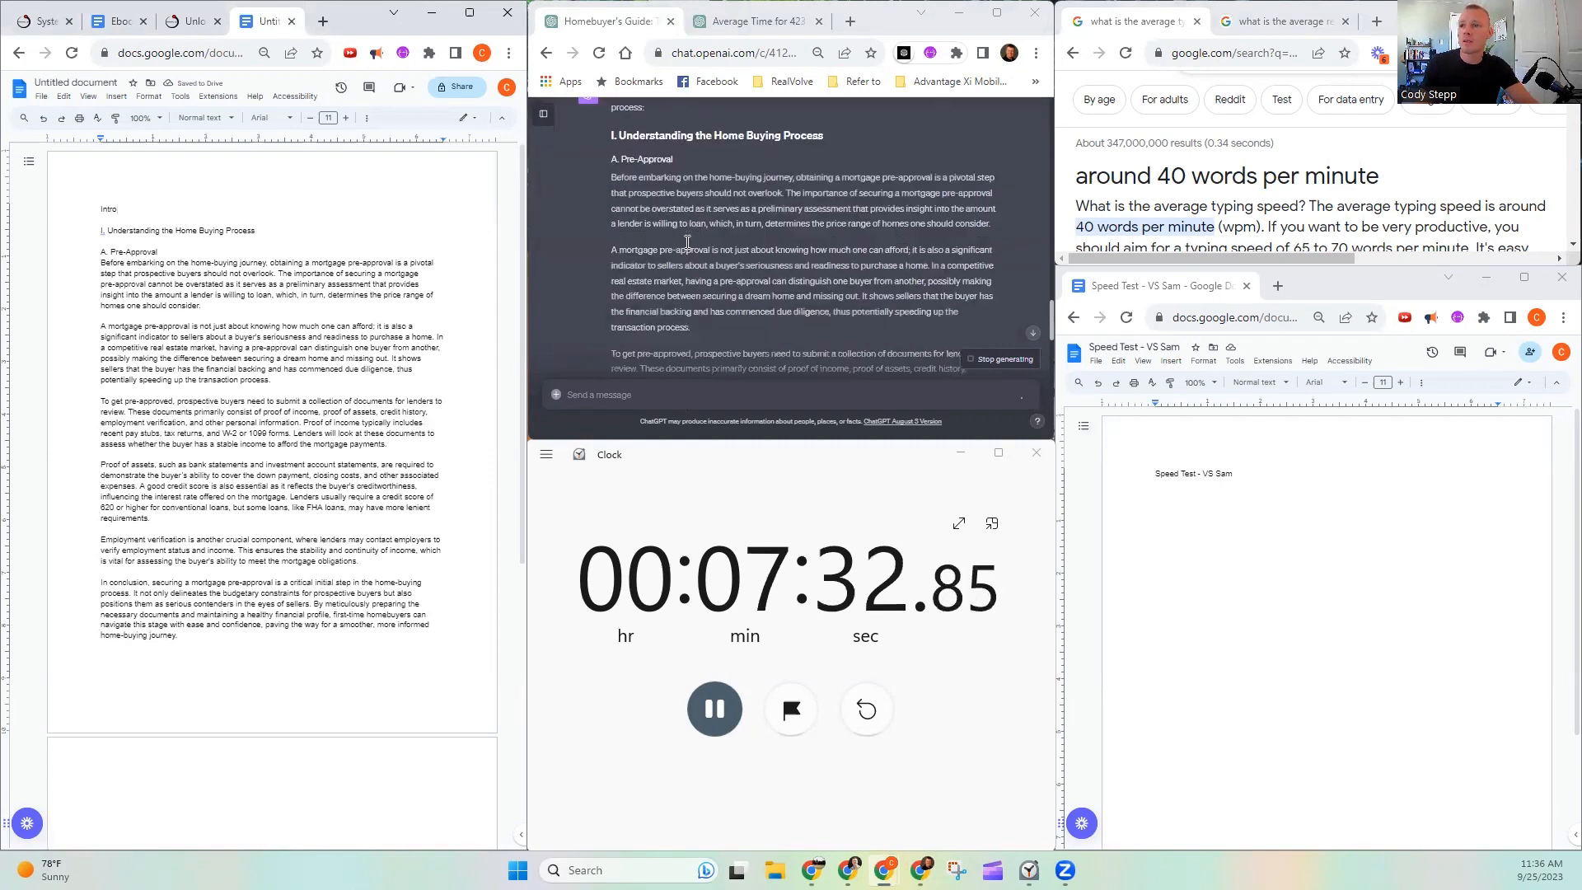
scroll(705, 211, down, 2)
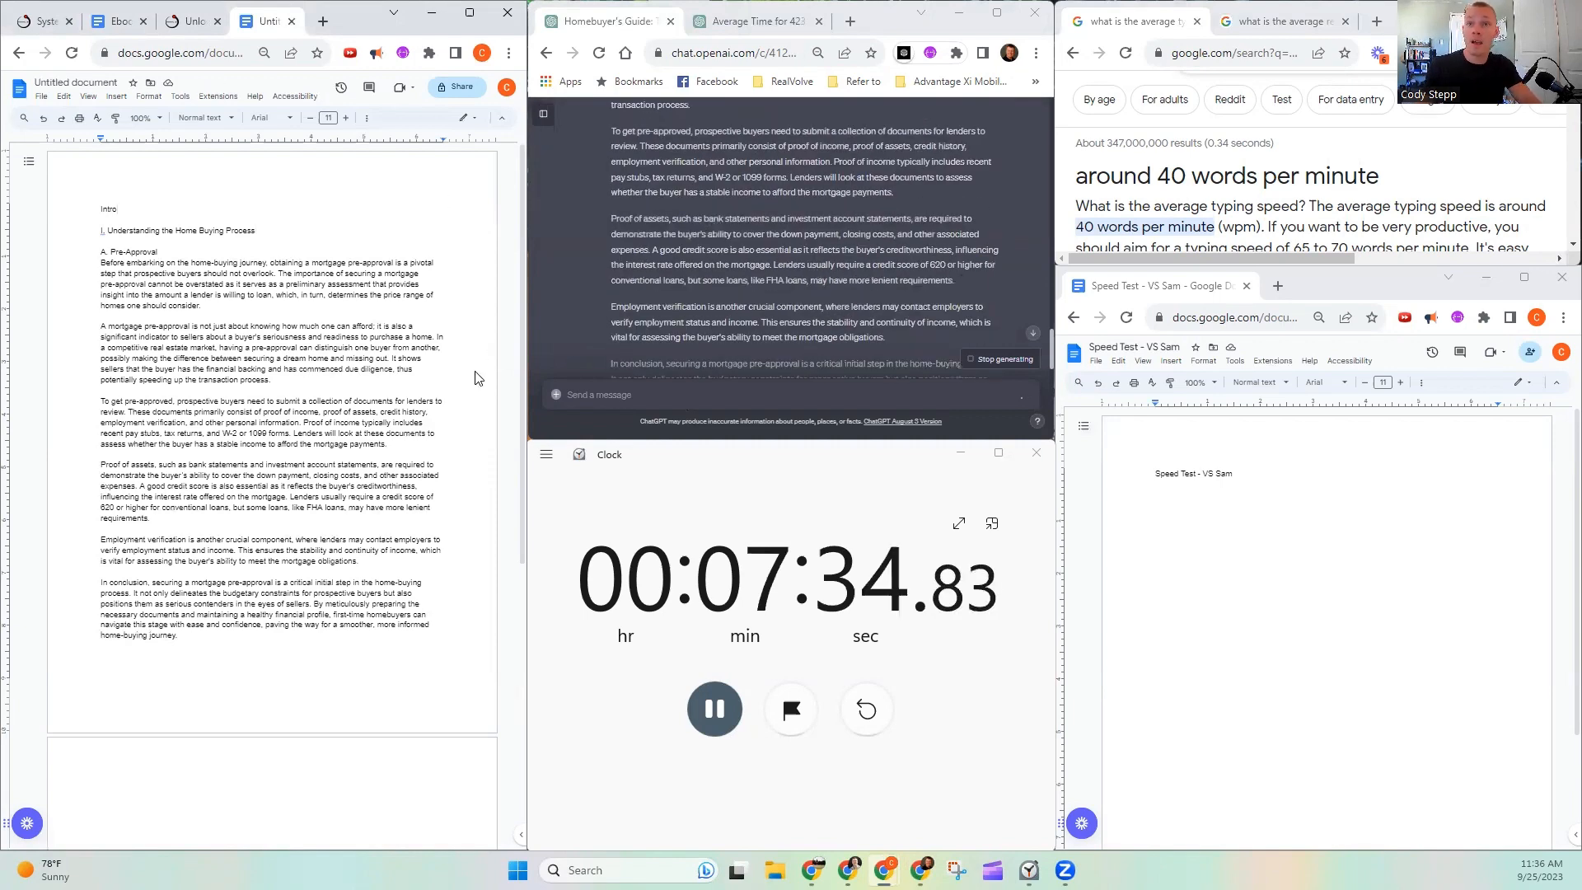
scroll(797, 199, up, 8)
drag(89, 253, 196, 635)
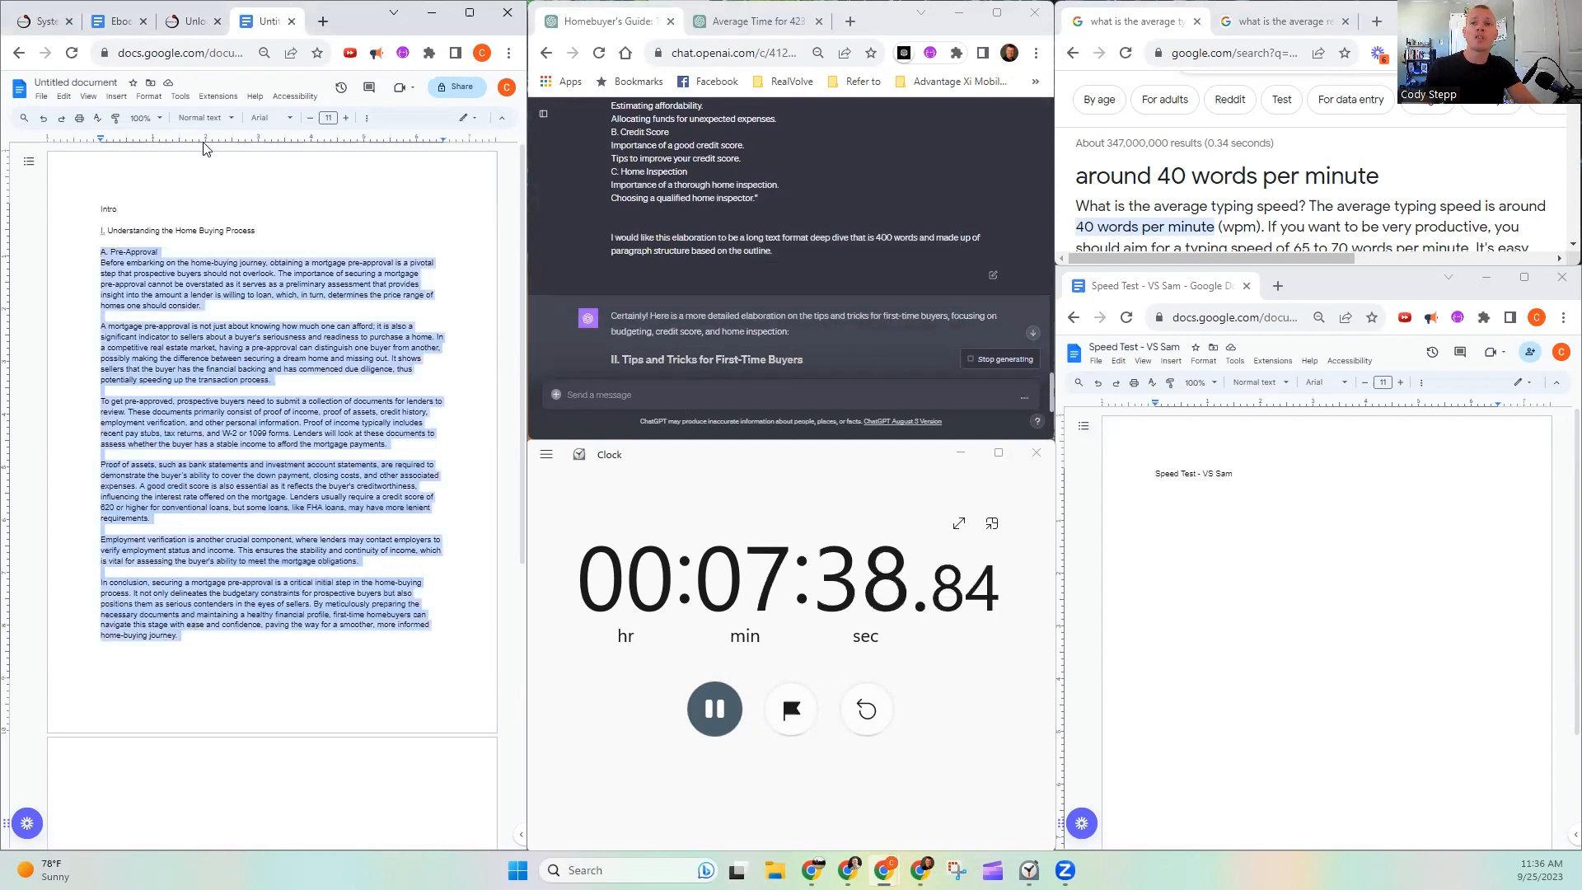
click(179, 97)
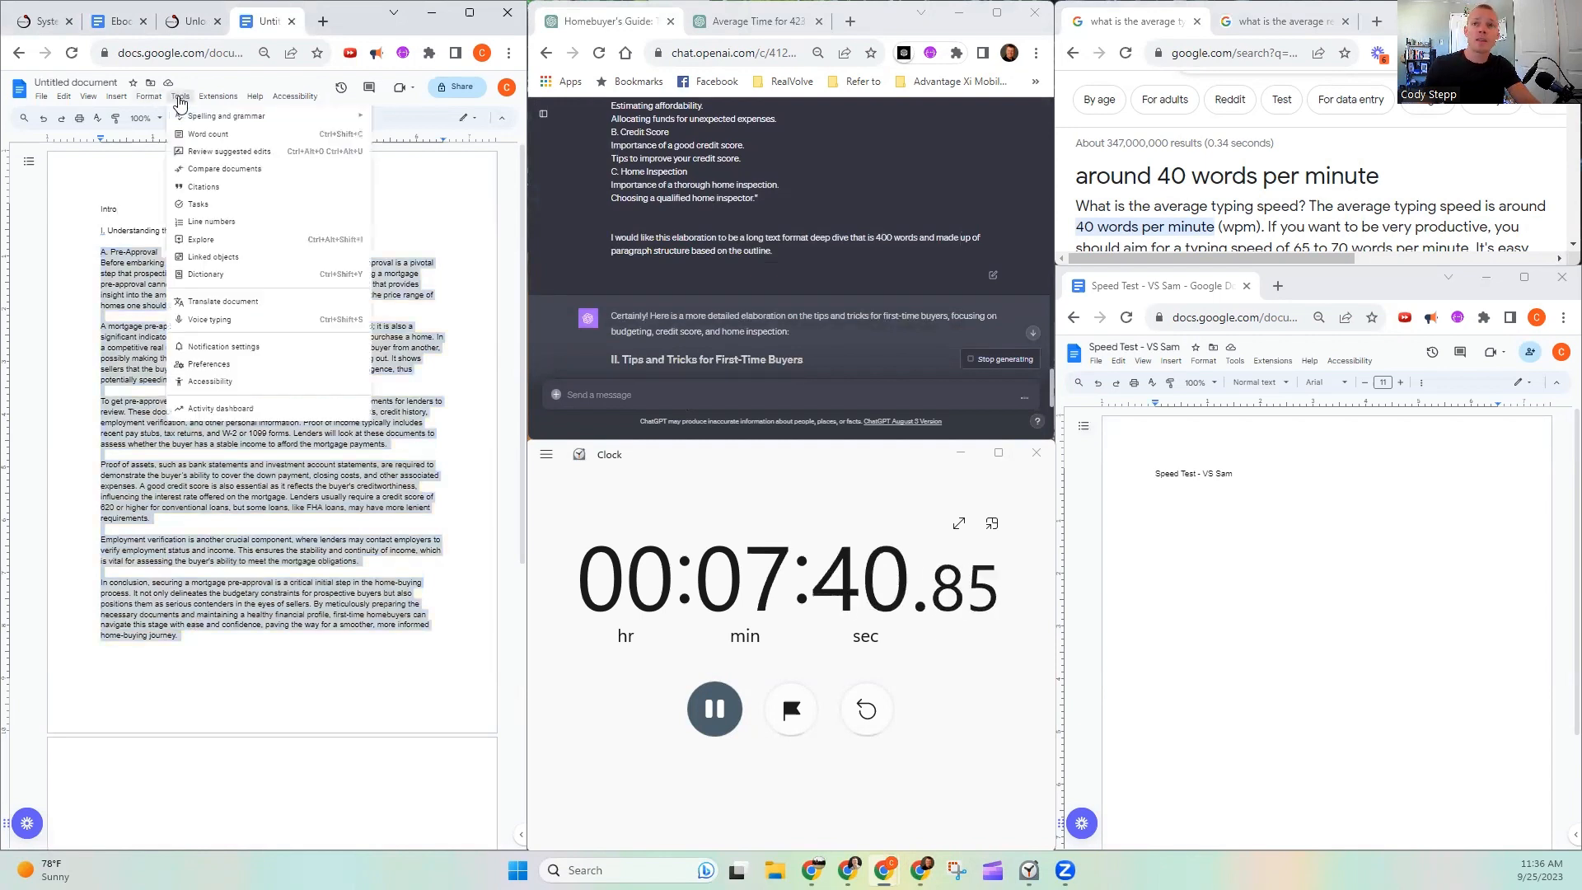
mouse_move(301, 122)
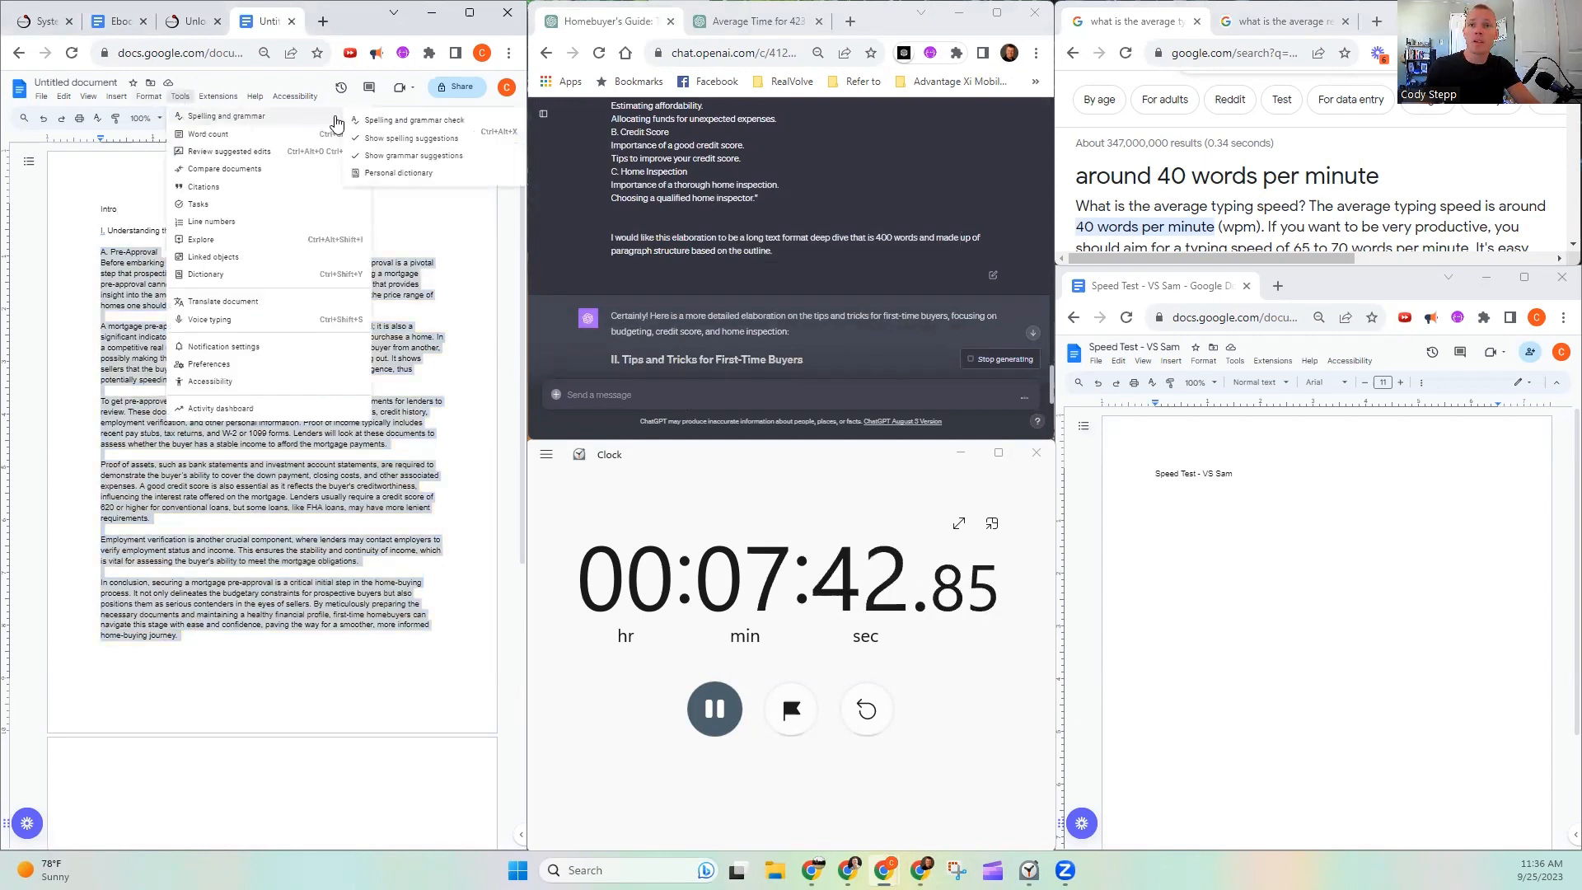
click(272, 133)
drag(273, 427, 337, 425)
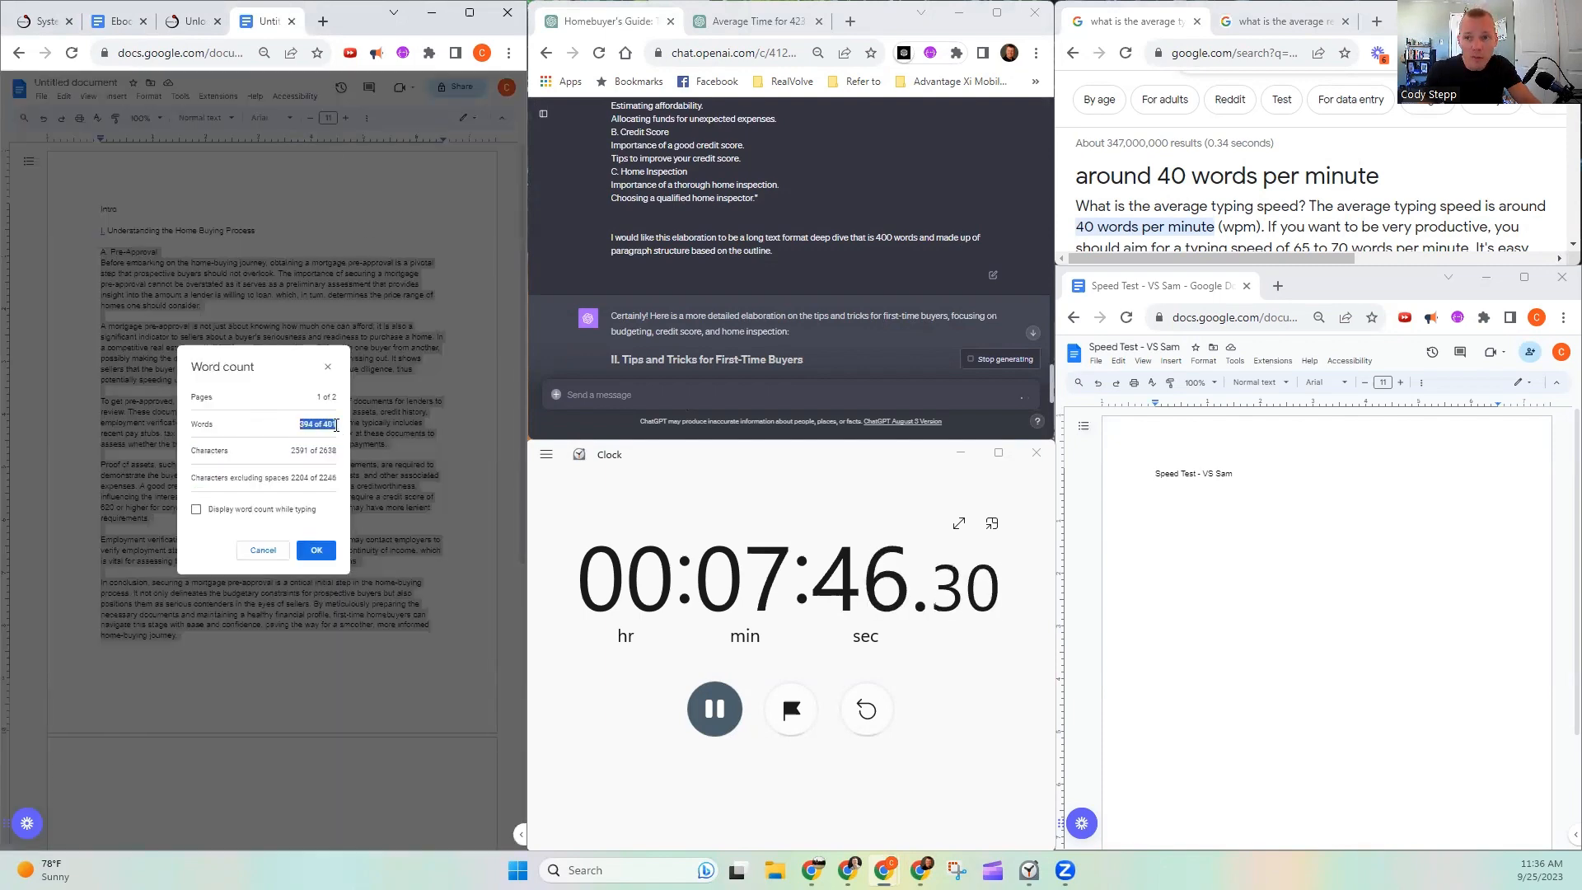
click(328, 367)
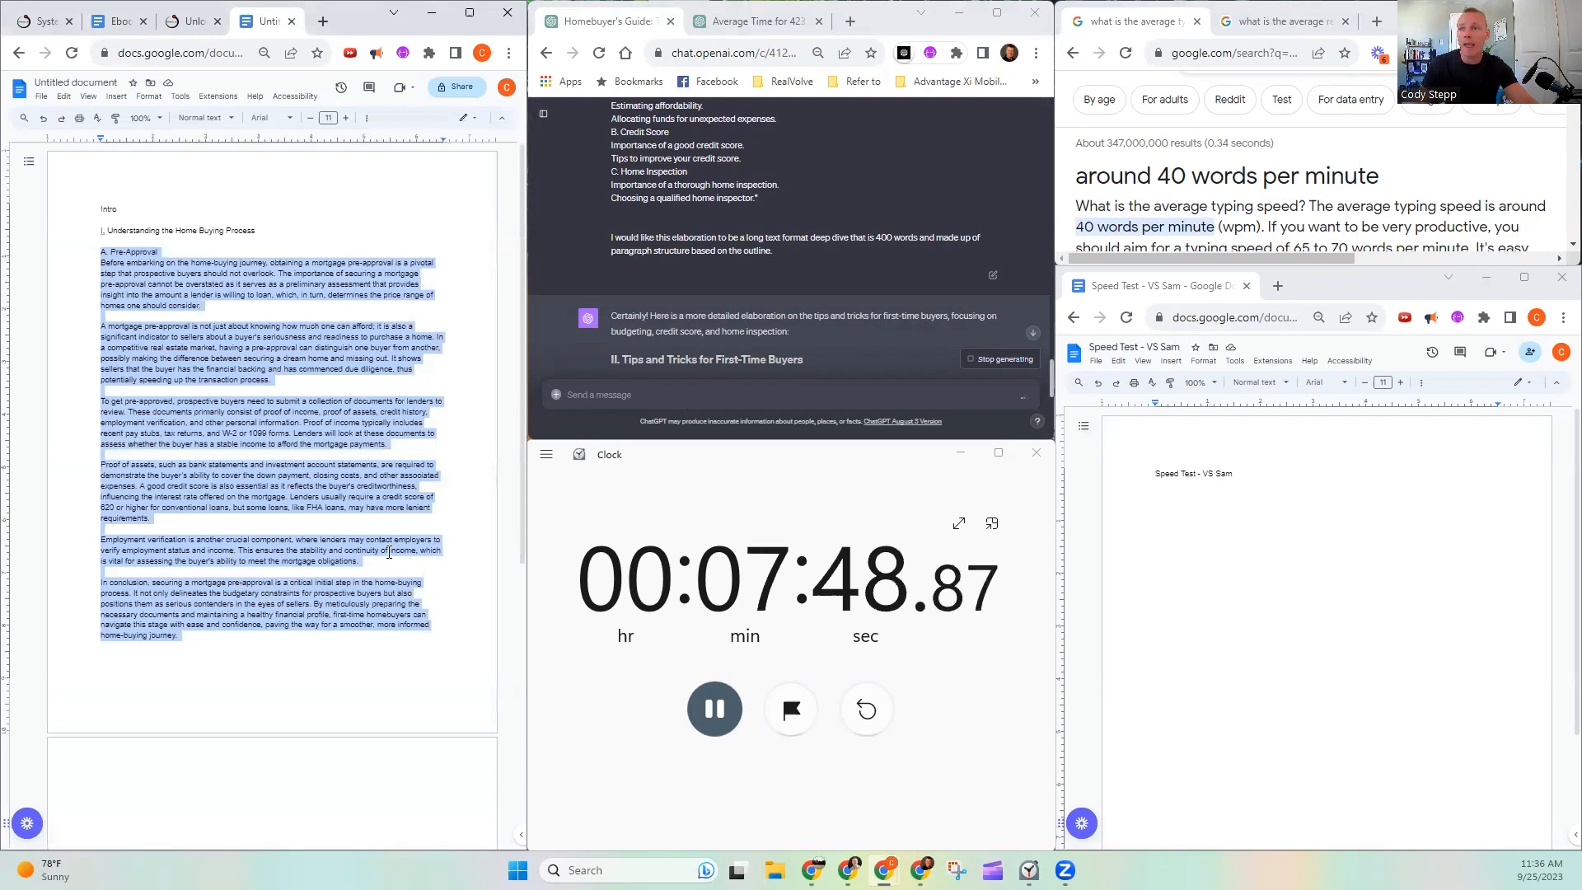
- Follow ChatGPT's Tips and Tricks response through Budgeting, Credit Score and Home Inspection until its conclusion is generated
scroll(776, 249, down, 5)
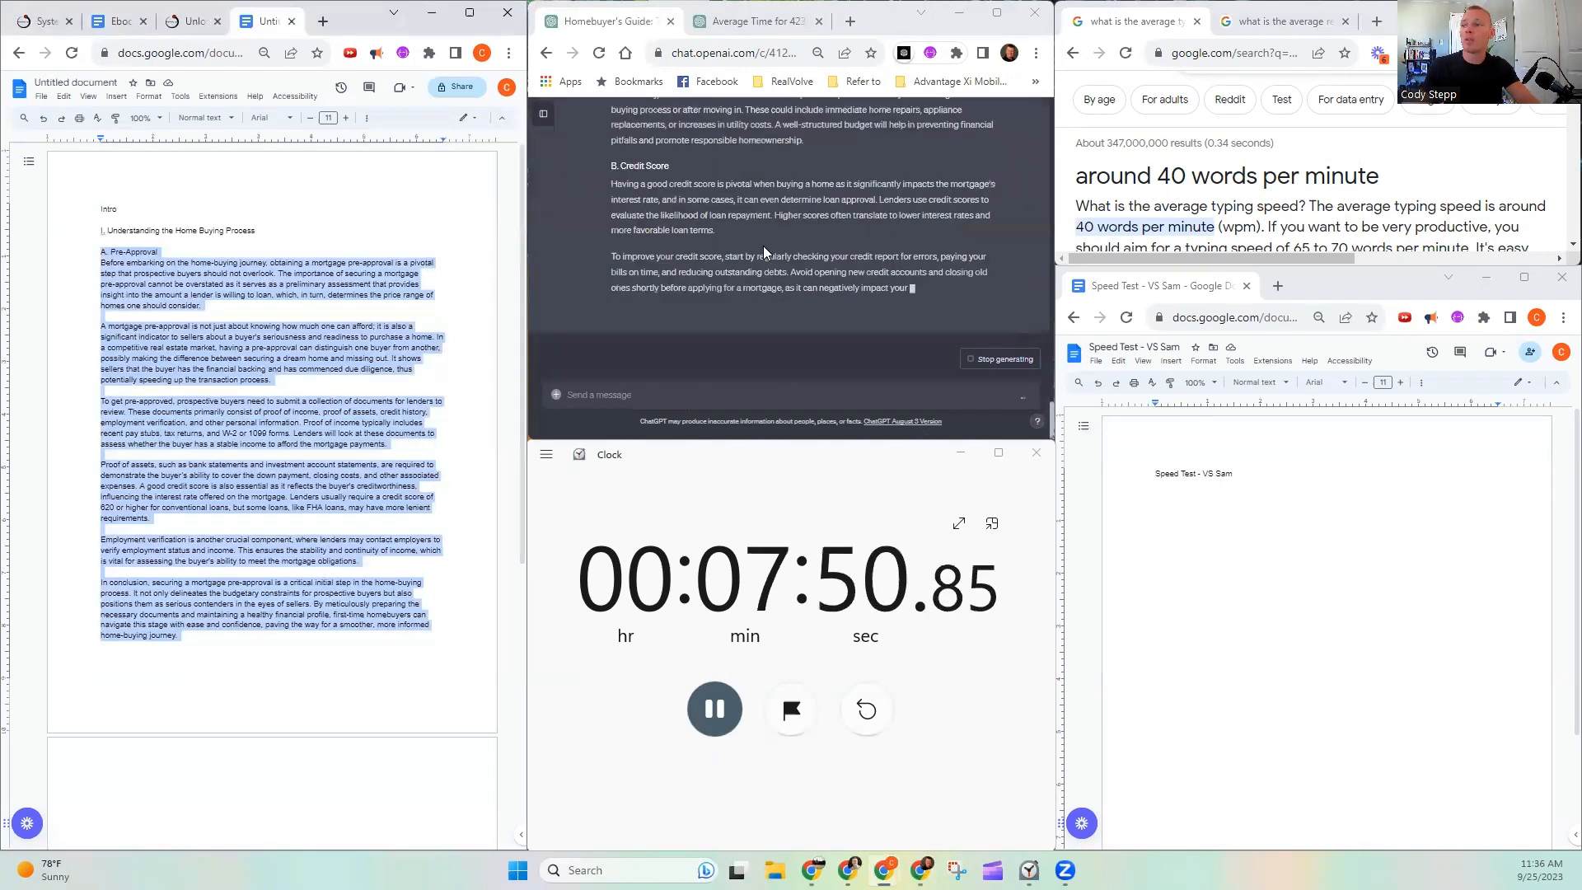
scroll(852, 248, up, 2)
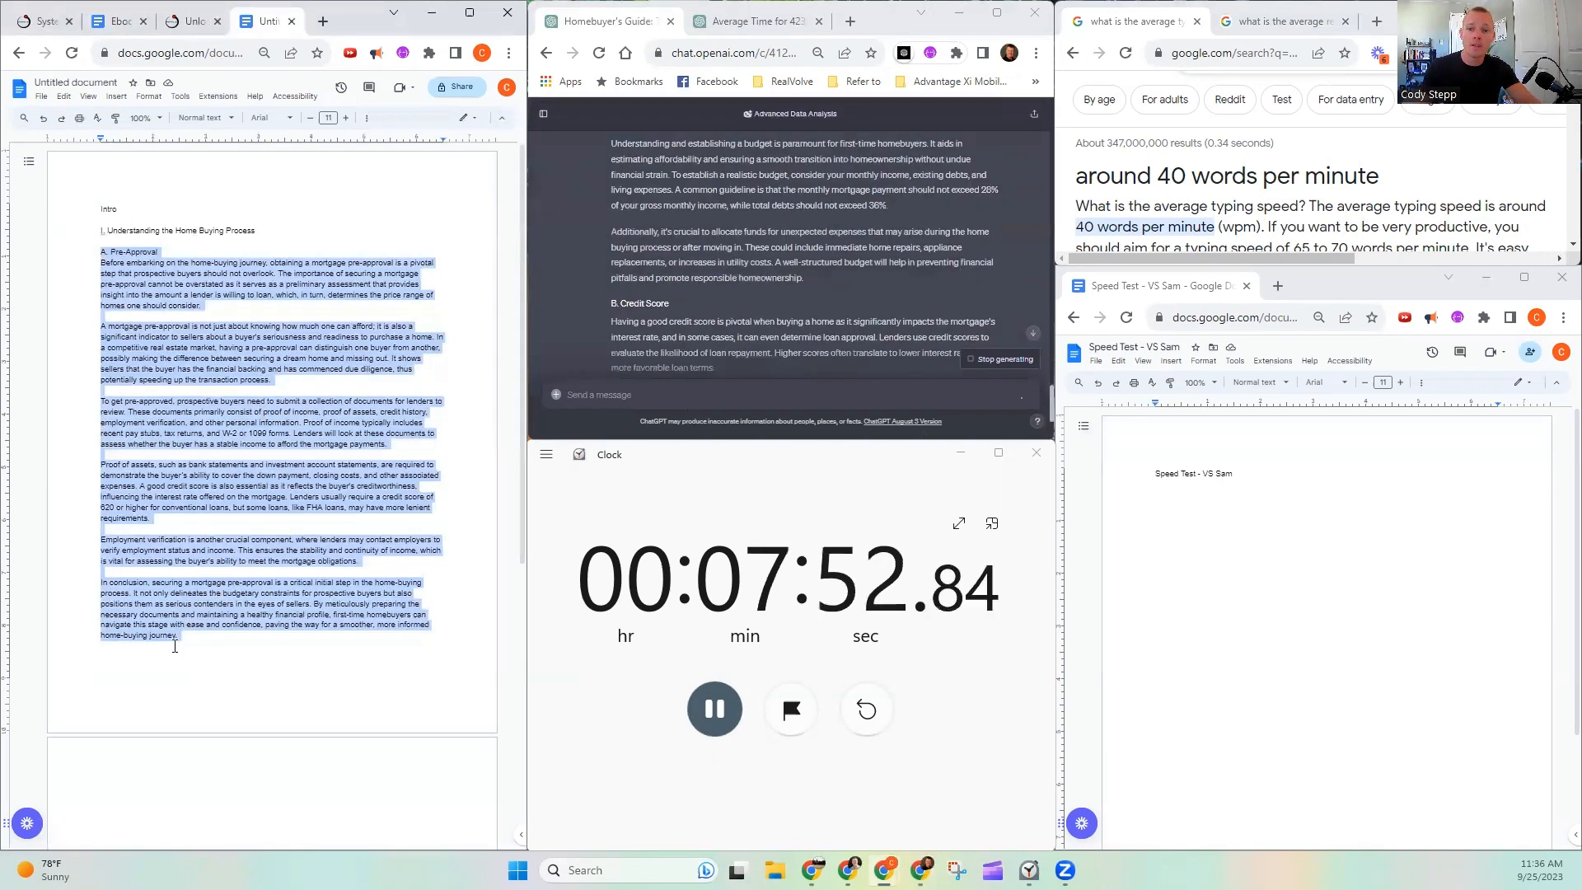
click(198, 631)
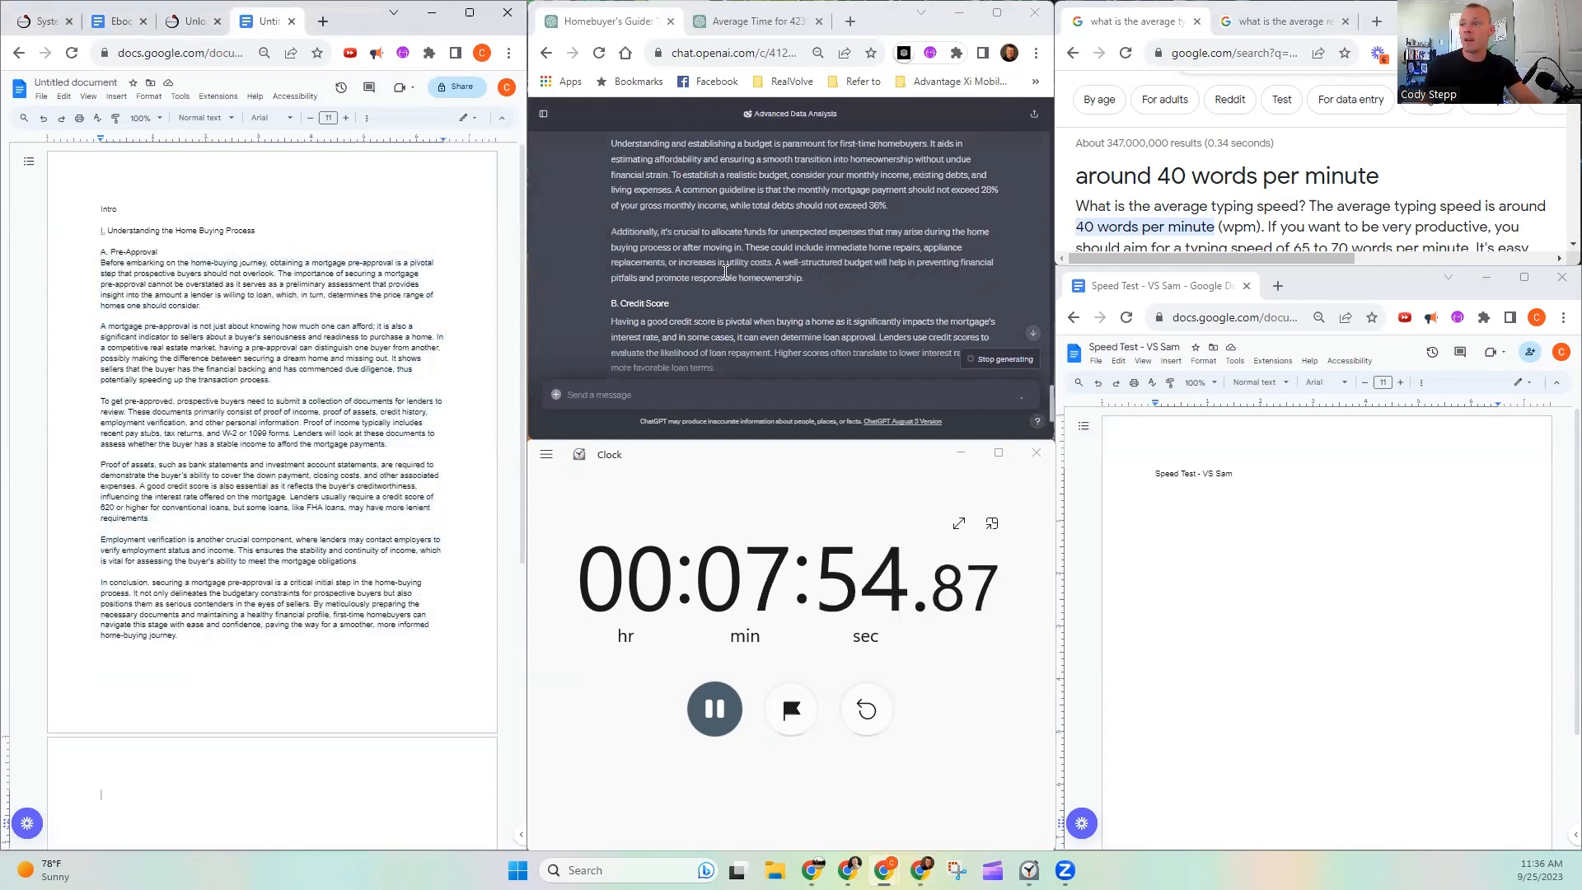
scroll(725, 272, down, 3)
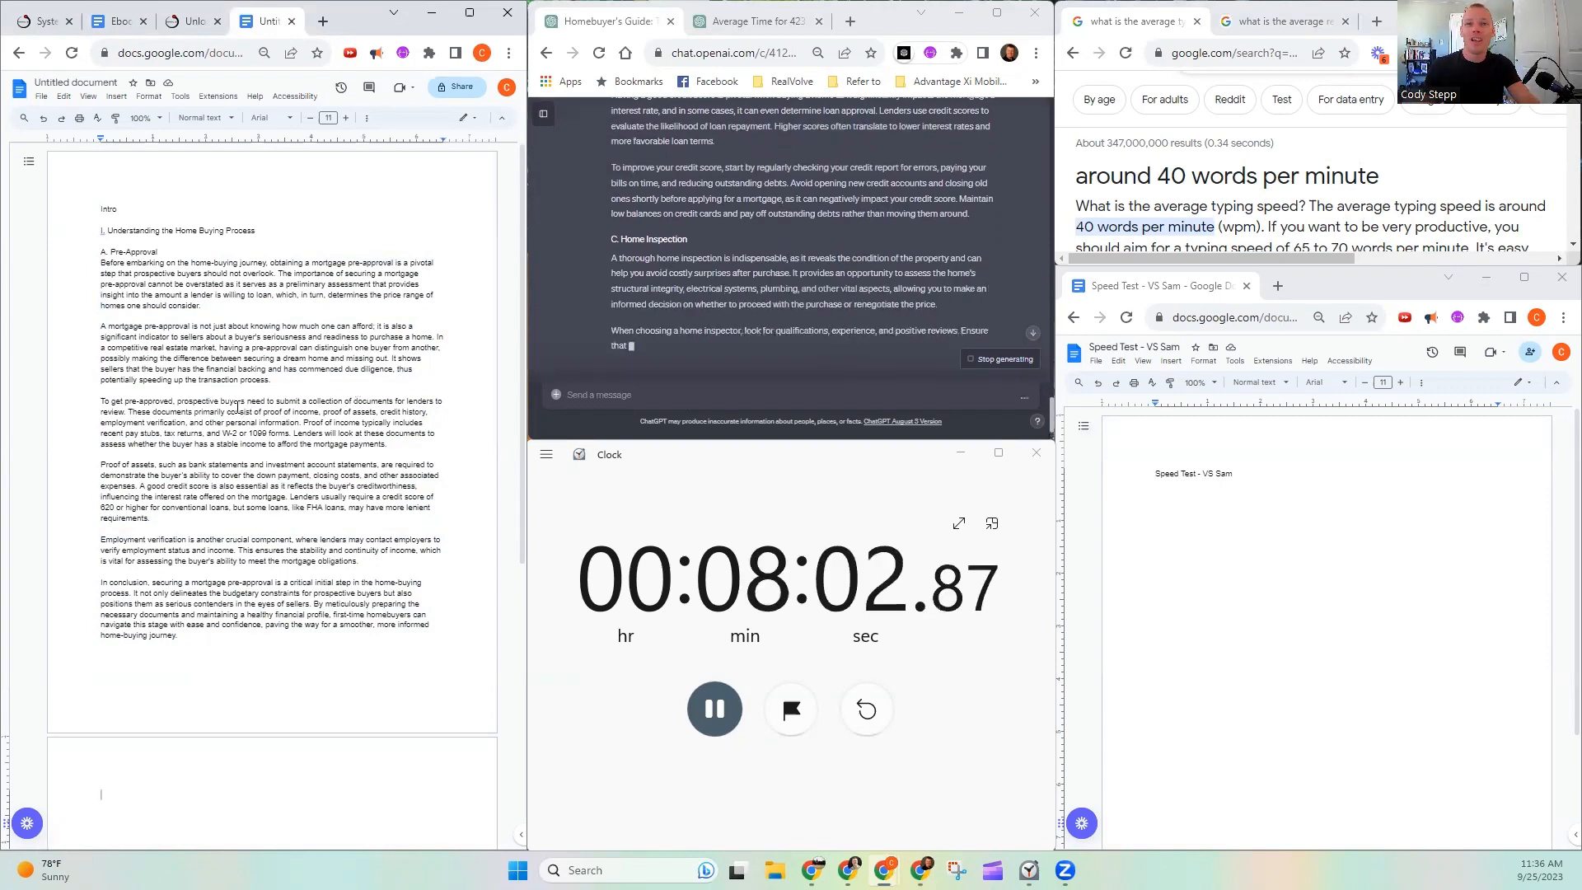
scroll(228, 399, down, 2)
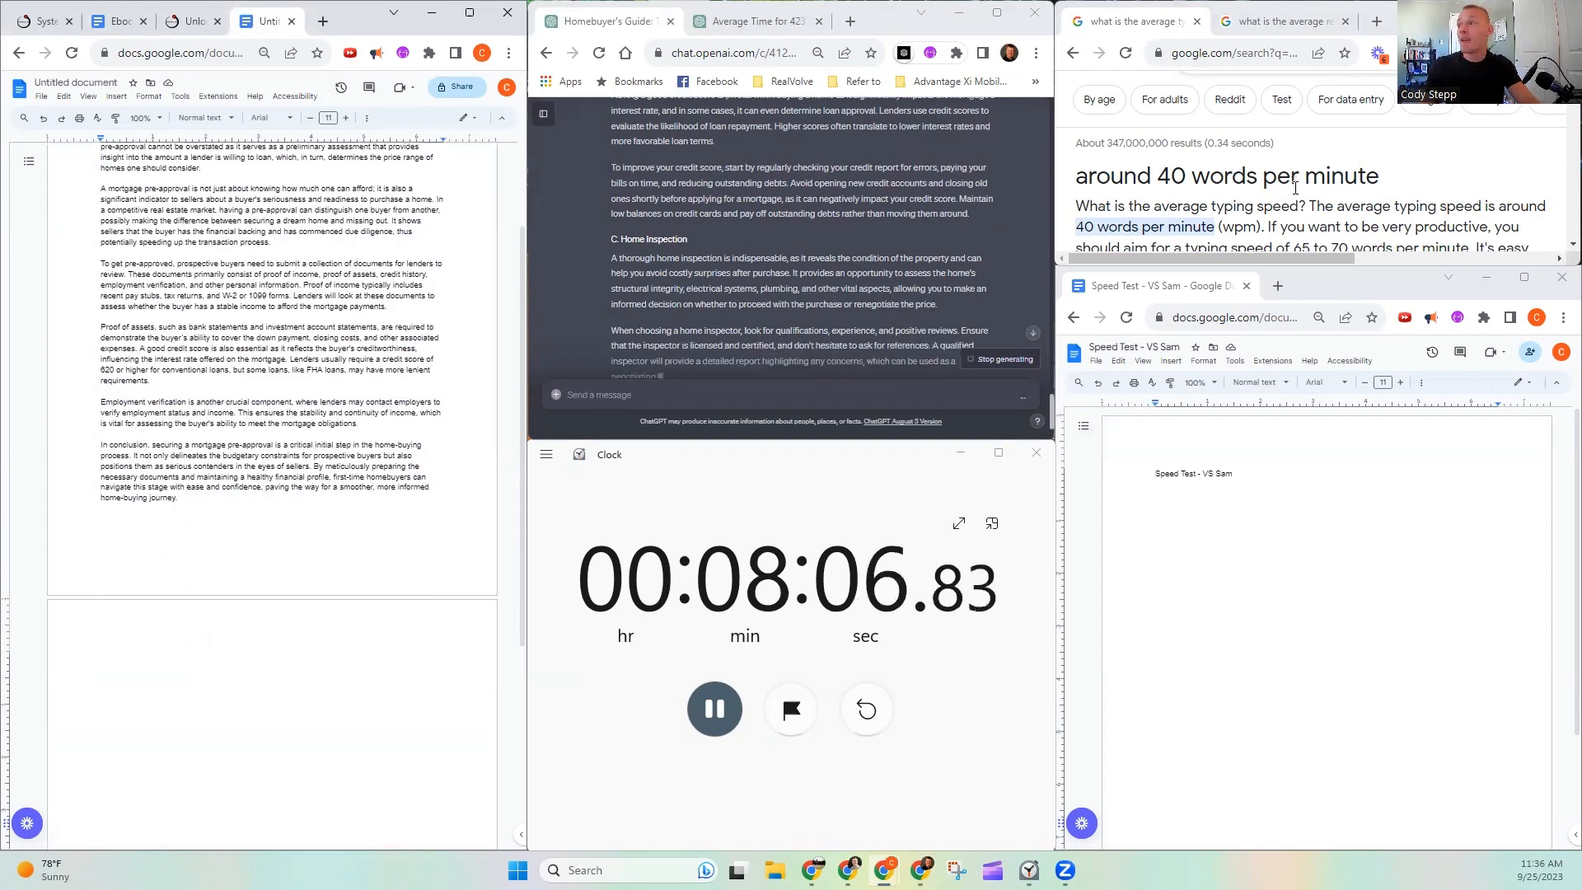
scroll(720, 268, down, 3)
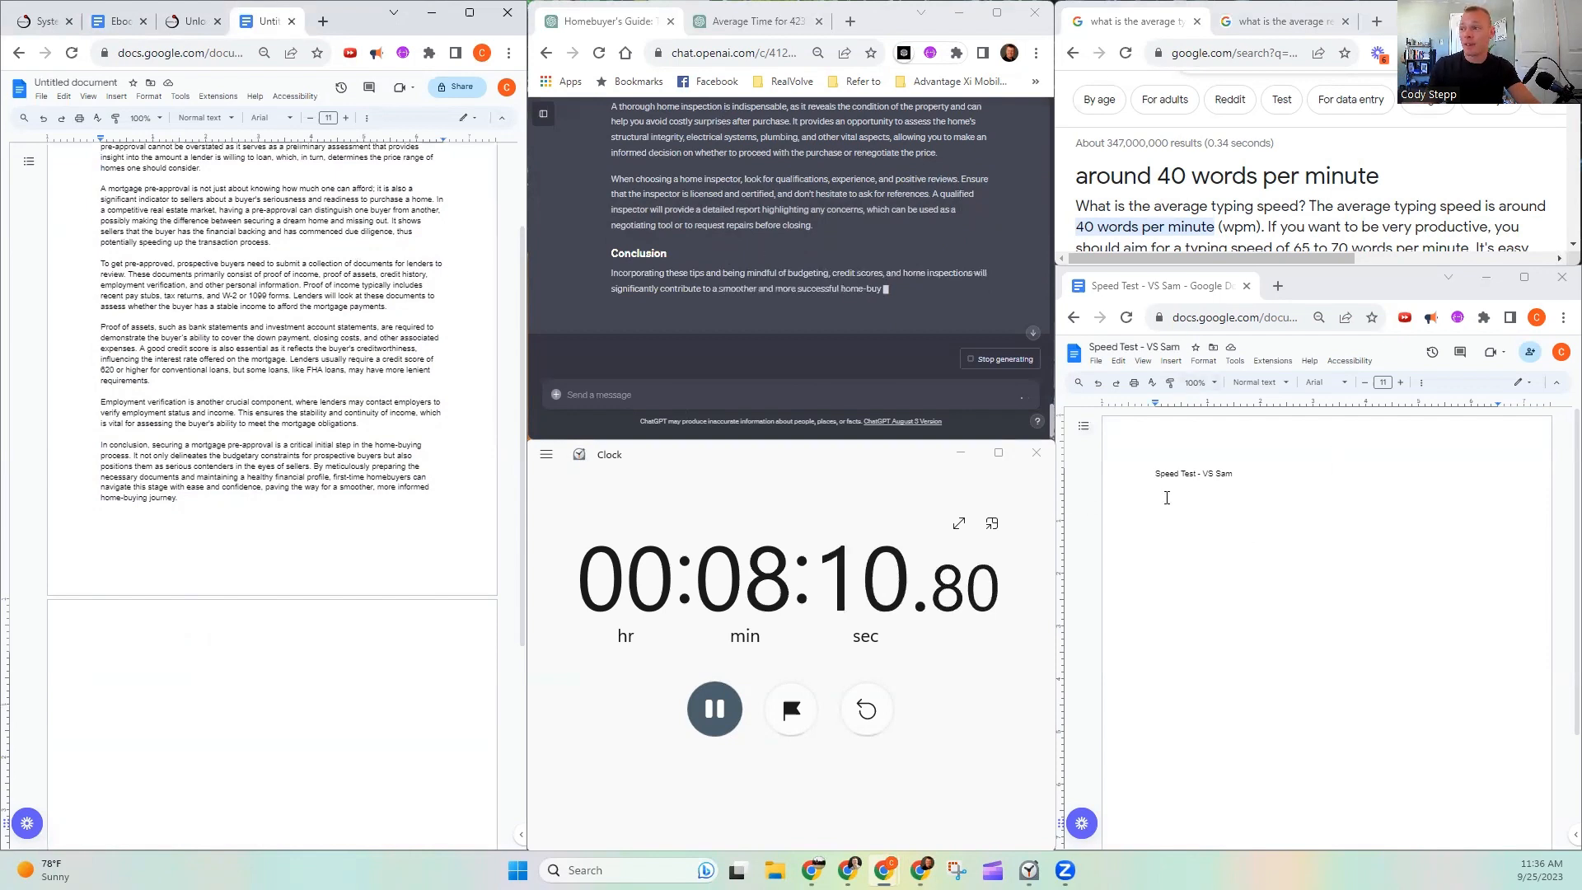
click(1249, 548)
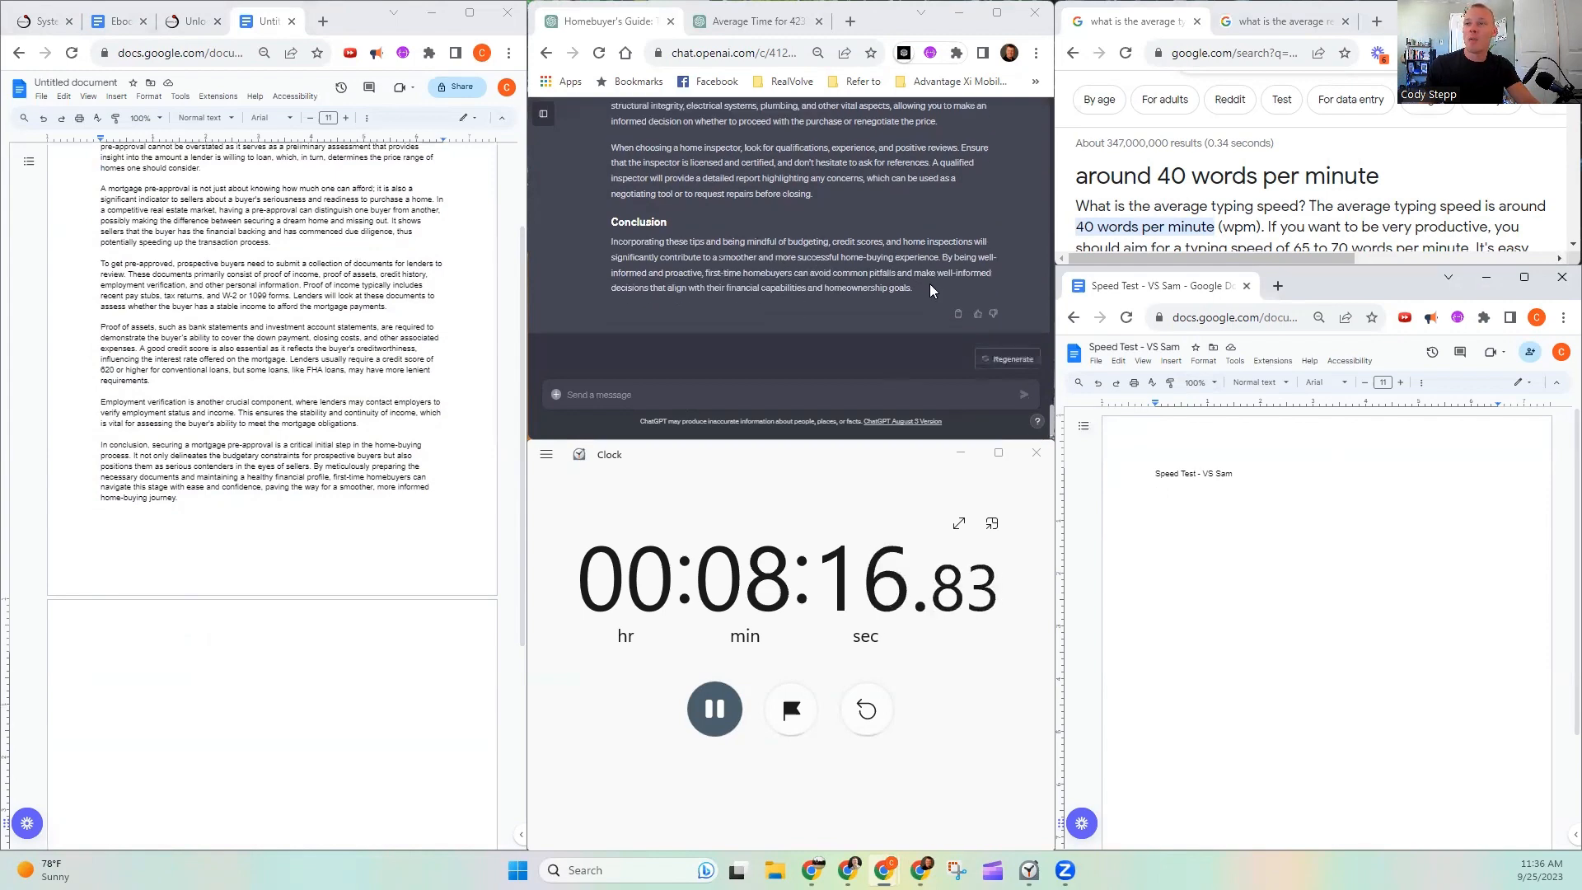
- Copy the response from the "II. Tips and Tricks for First-Time Buyers" heading through Home Inspection onto the document's second page as plain text
scroll(930, 284, up, 10)
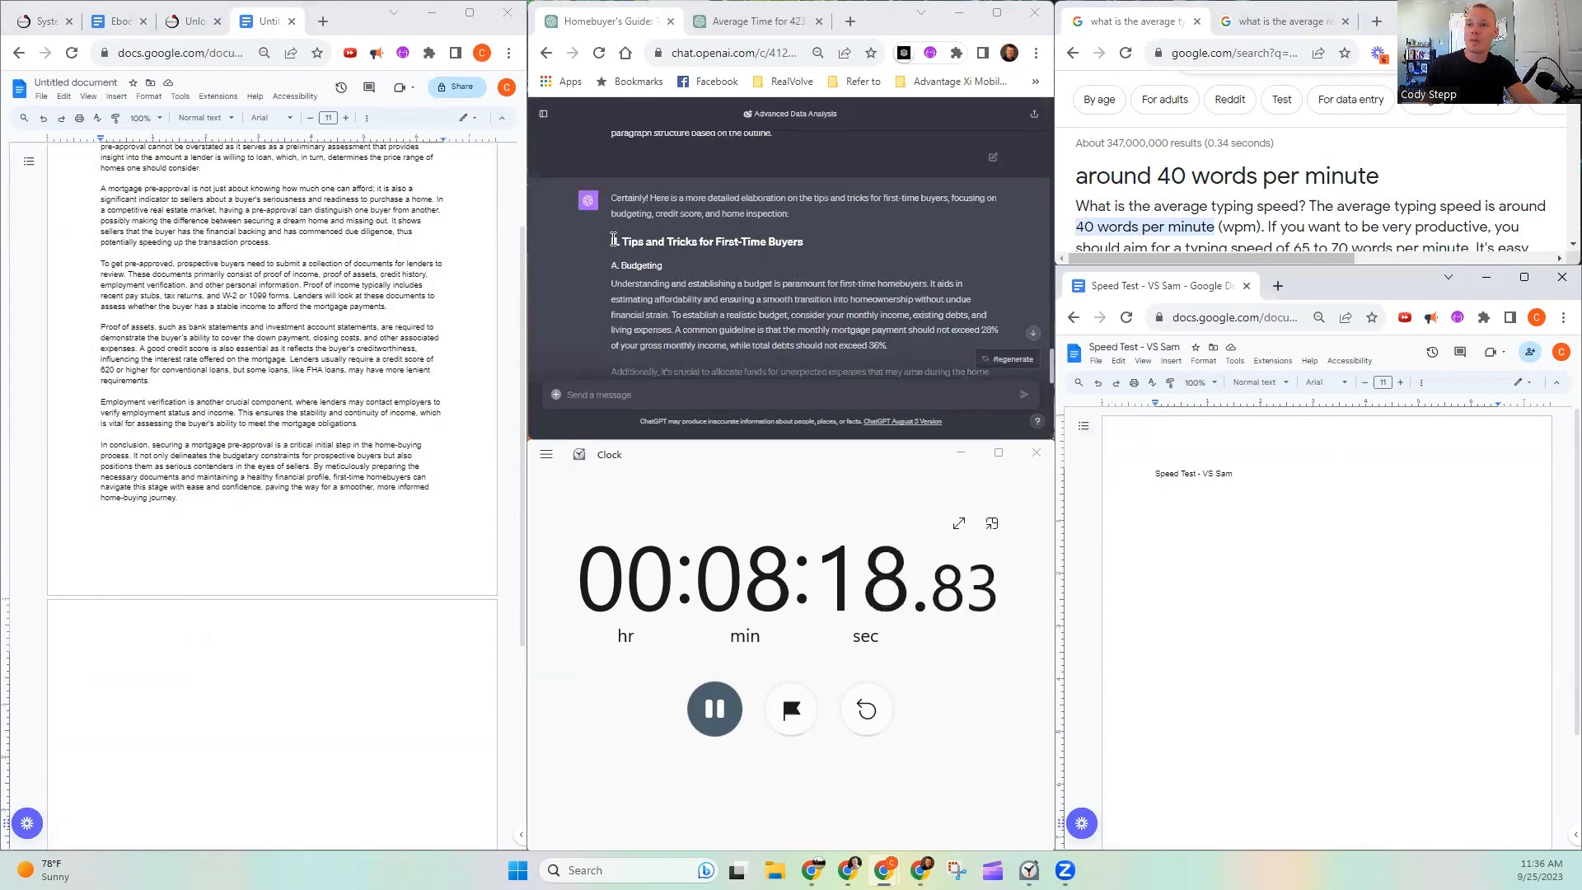
click(616, 243)
drag(685, 283, 856, 328)
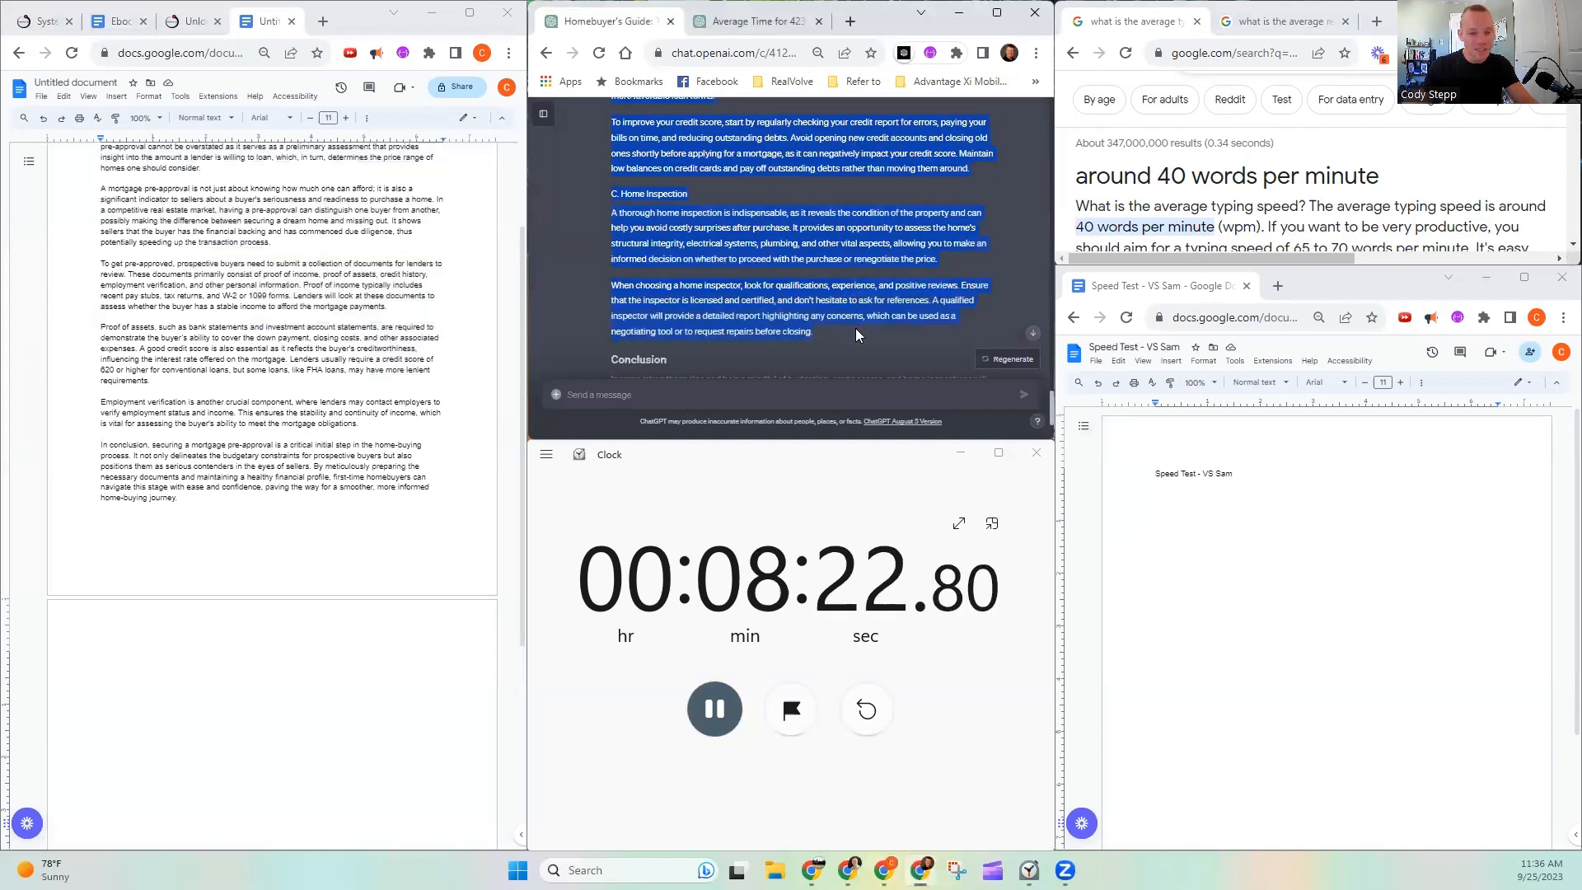
click(102, 629)
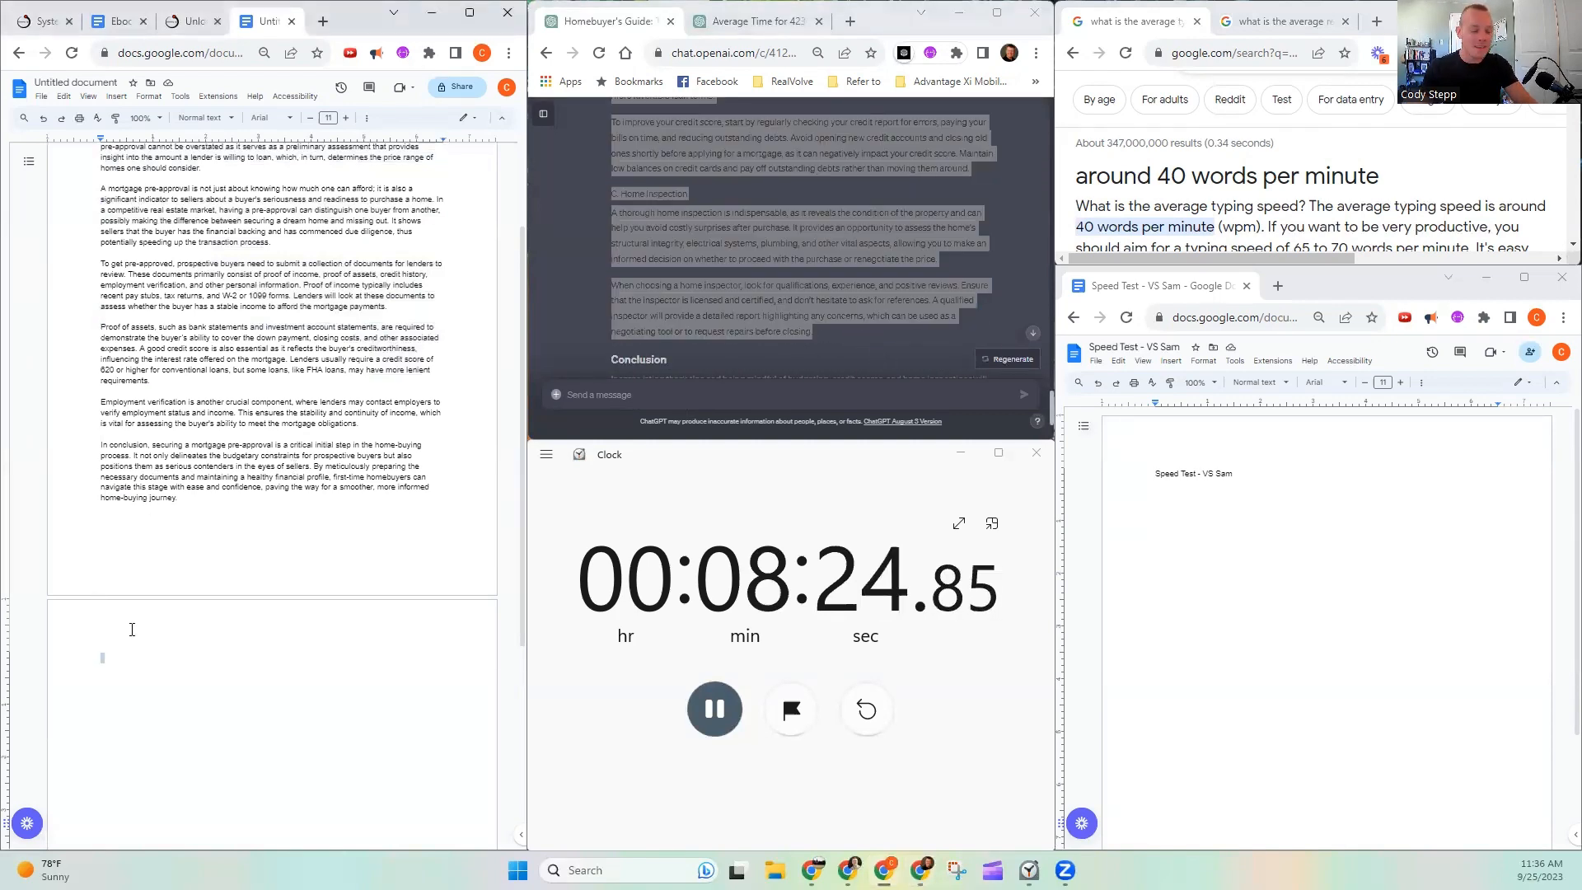
key(ctrl+v)
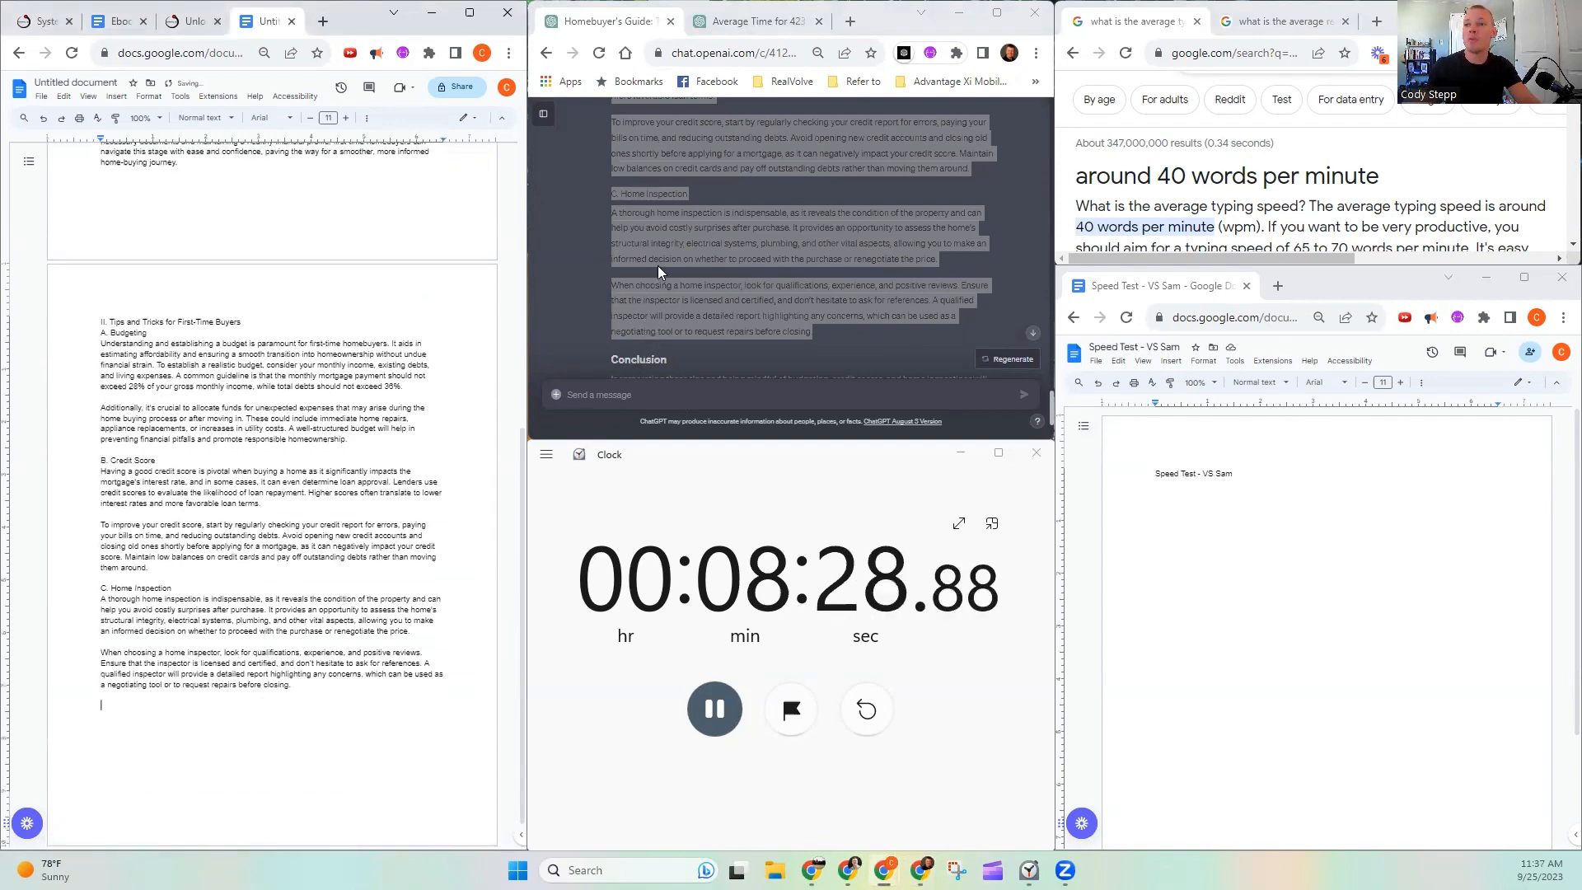
- Compare the concluding paragraph of ChatGPT's pre-approval response with the end of the document's first section
scroll(656, 267, down, 3)
scroll(682, 249, up, 9)
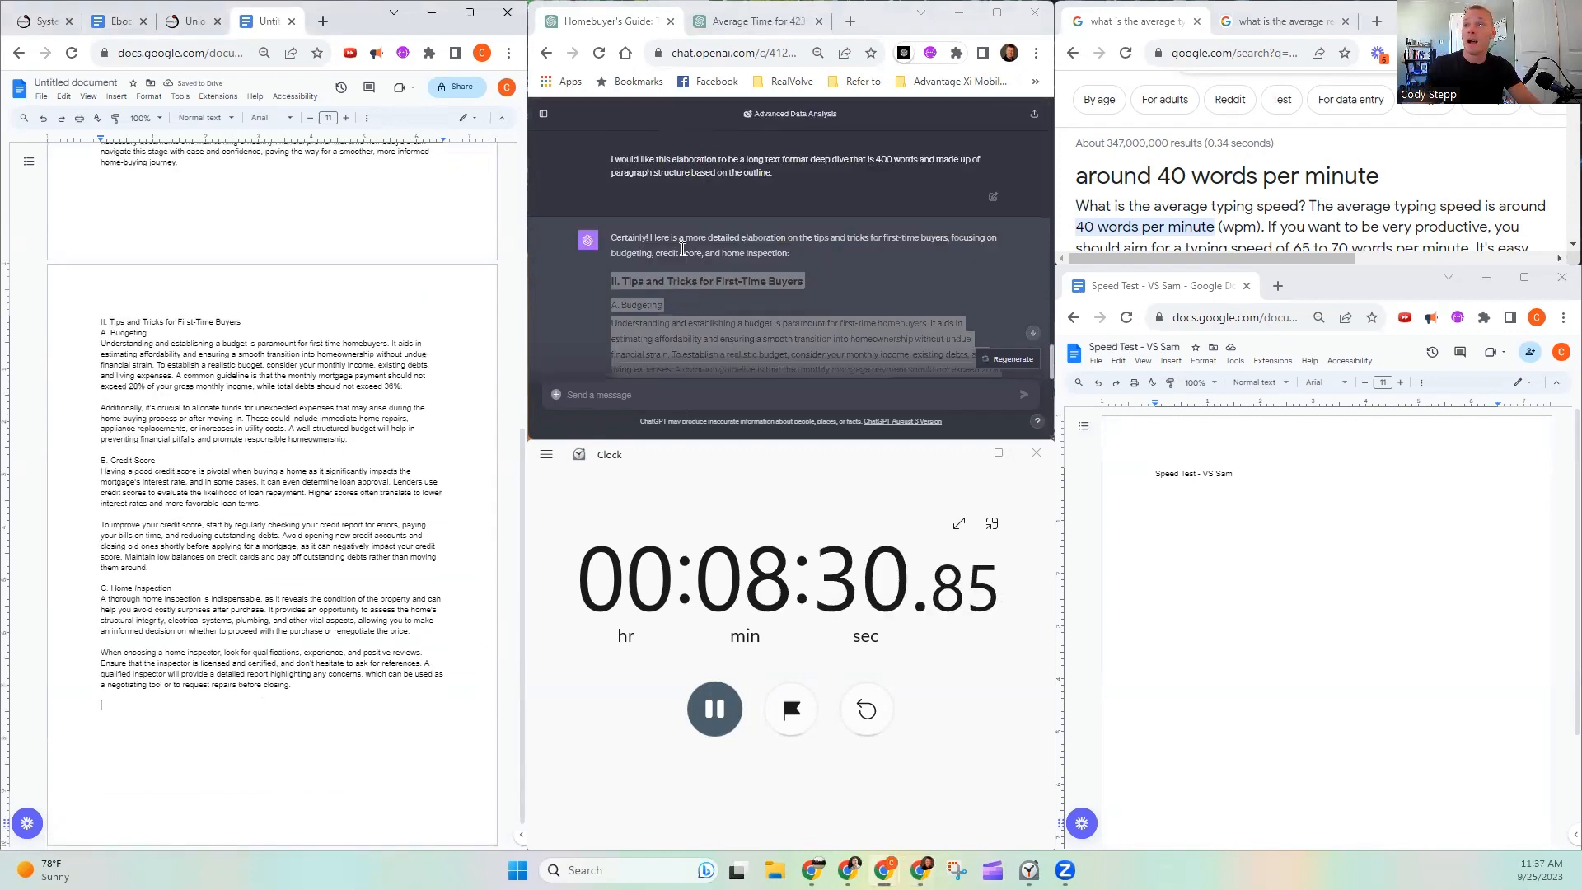
scroll(682, 249, up, 5)
scroll(677, 254, down, 8)
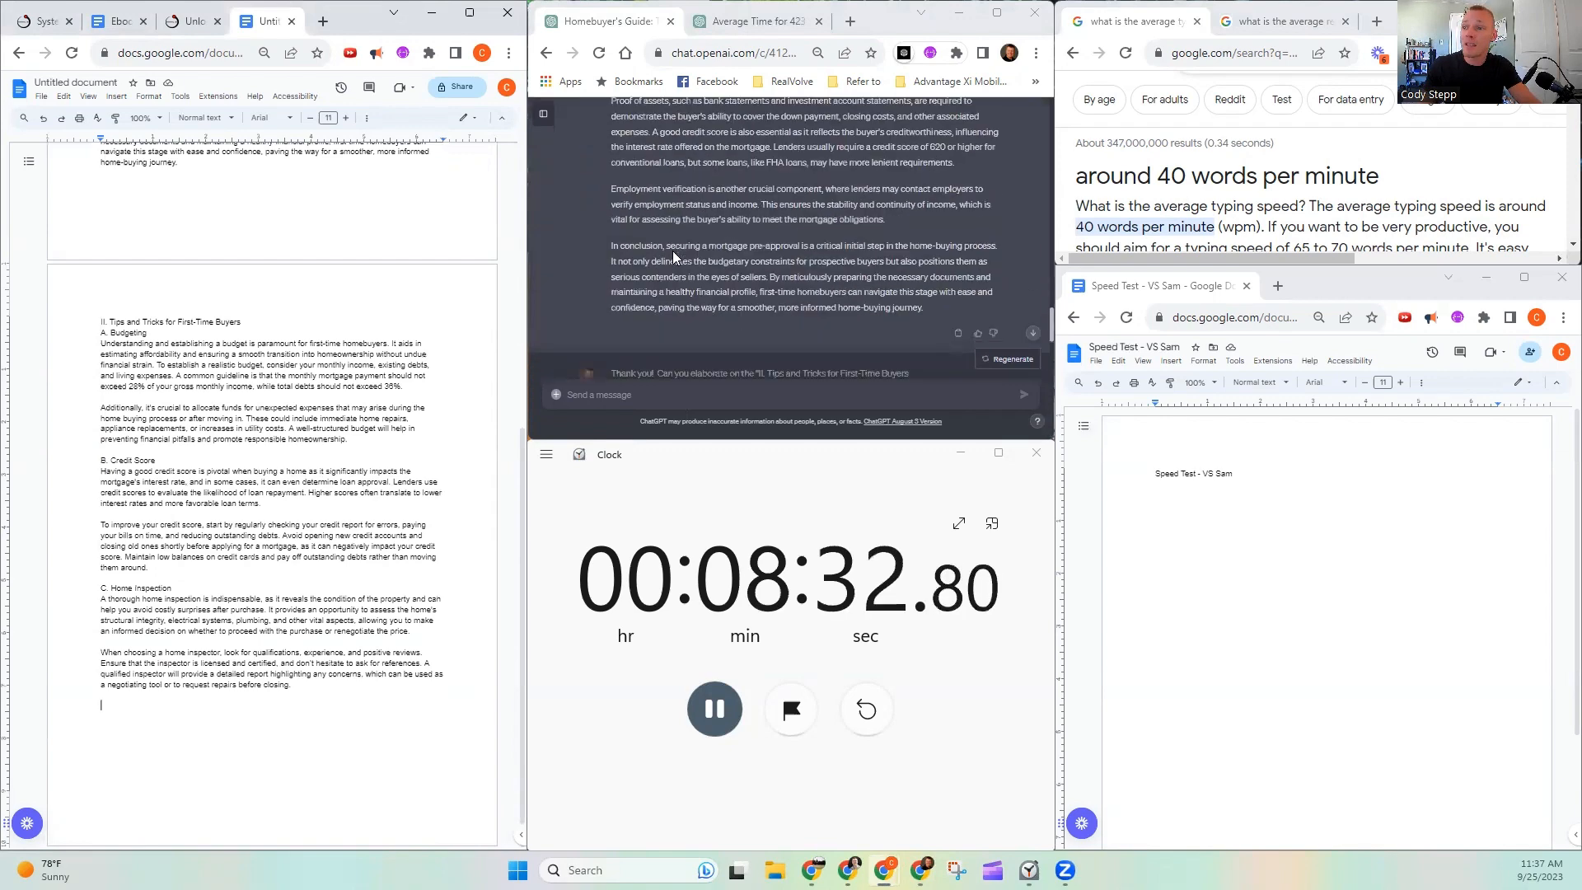
mouse_move(600, 246)
mouse_down()
mouse_move(872, 298)
mouse_move(706, 284)
mouse_move(612, 249)
mouse_up()
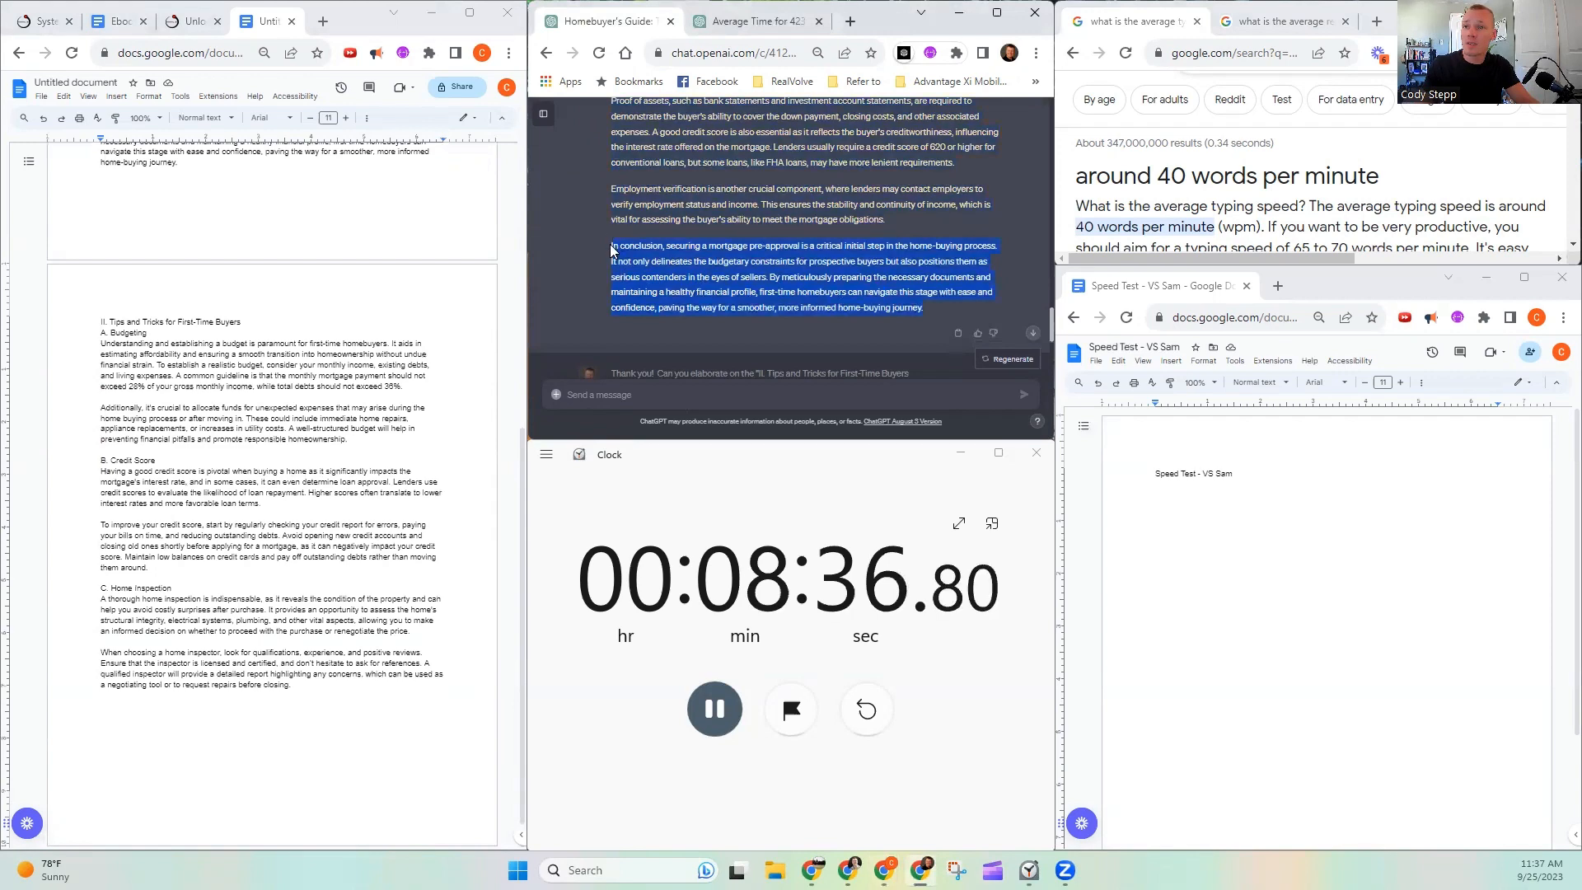
scroll(193, 425, up, 3)
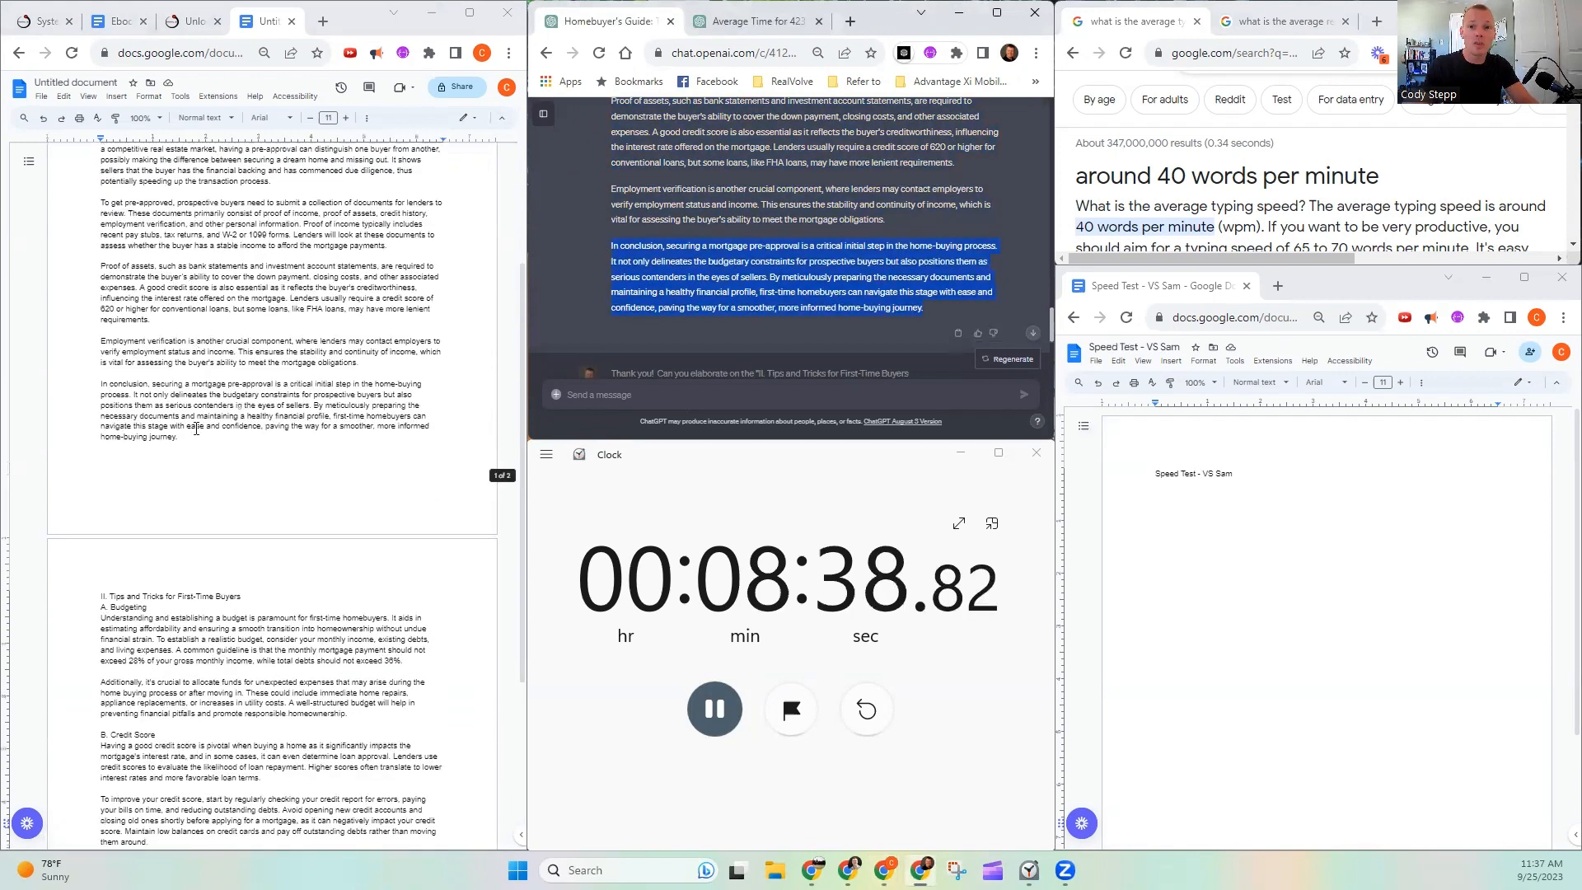
scroll(684, 318, down, 10)
- Copy the "Conclusion" heading and its paragraph from the Tips and Tricks response to the end of the document as plain text
mouse_move(609, 225)
mouse_down()
mouse_move(920, 295)
mouse_move(728, 281)
mouse_move(608, 223)
mouse_up()
key(ctrl+c)
scroll(156, 577, down, 3)
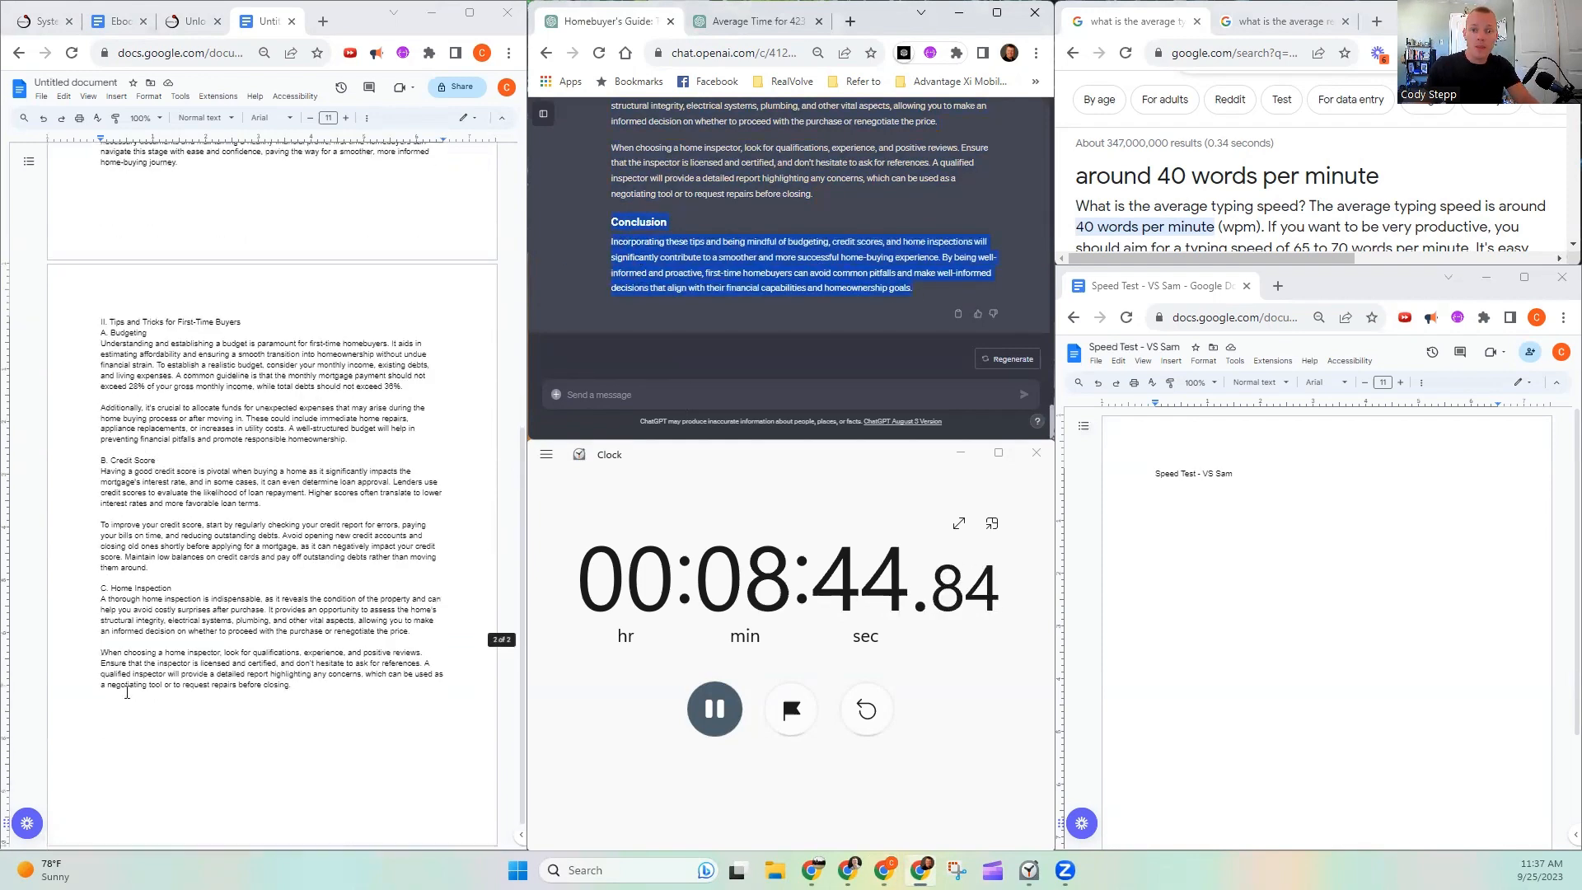
click(132, 706)
key(ctrl+v)
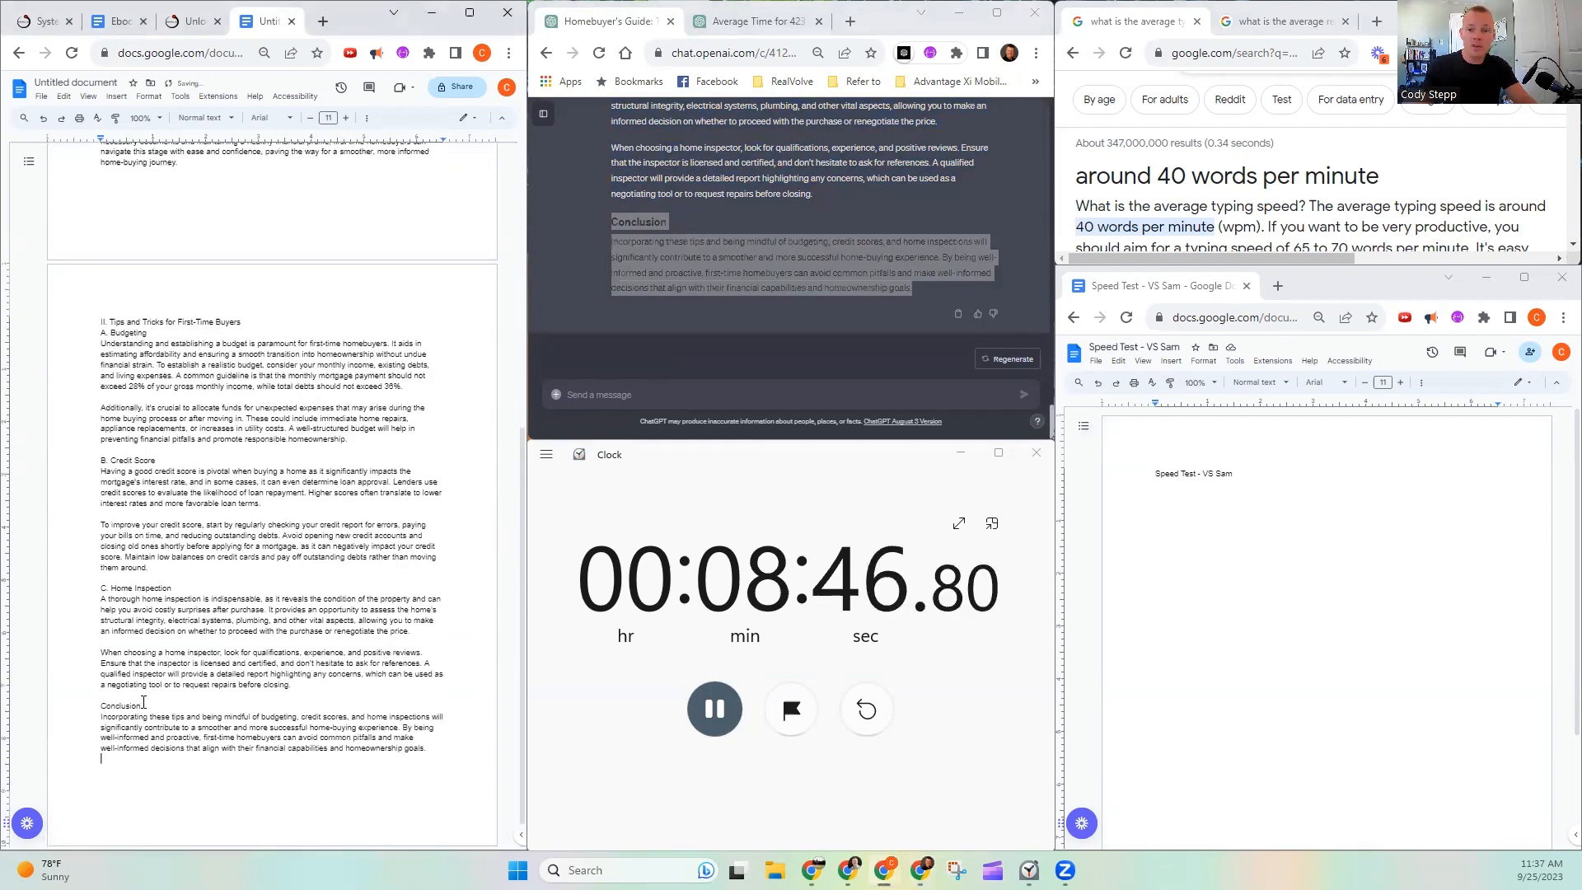
- Copy the "Conclusion" heading onto a new line above the first section's "In conclusion" paragraph
double_click(137, 704)
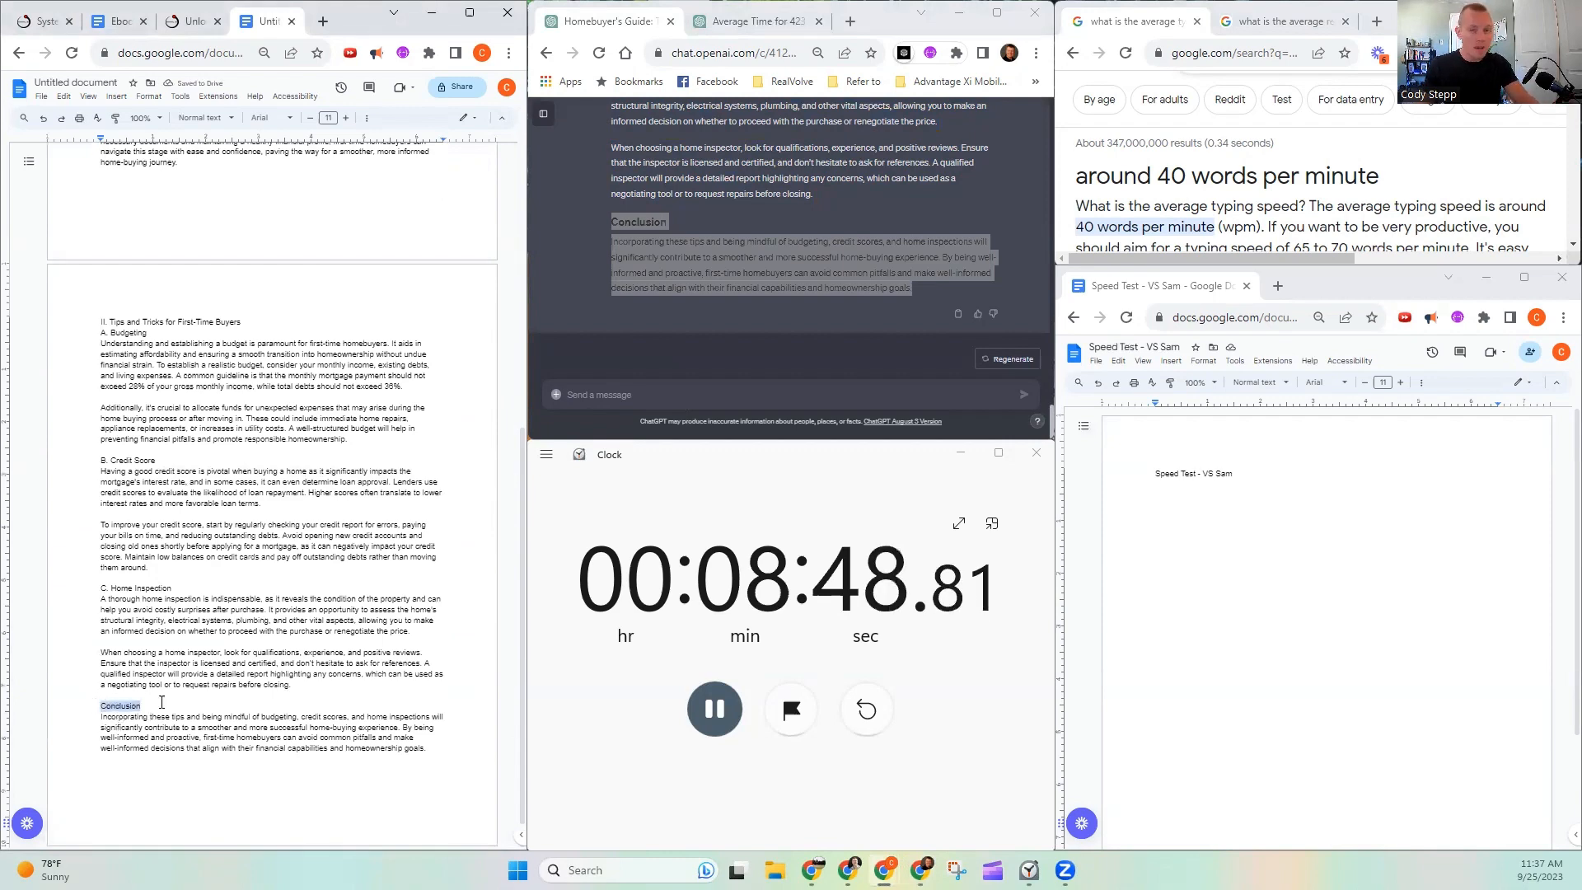
scroll(206, 461, up, 2)
click(151, 240)
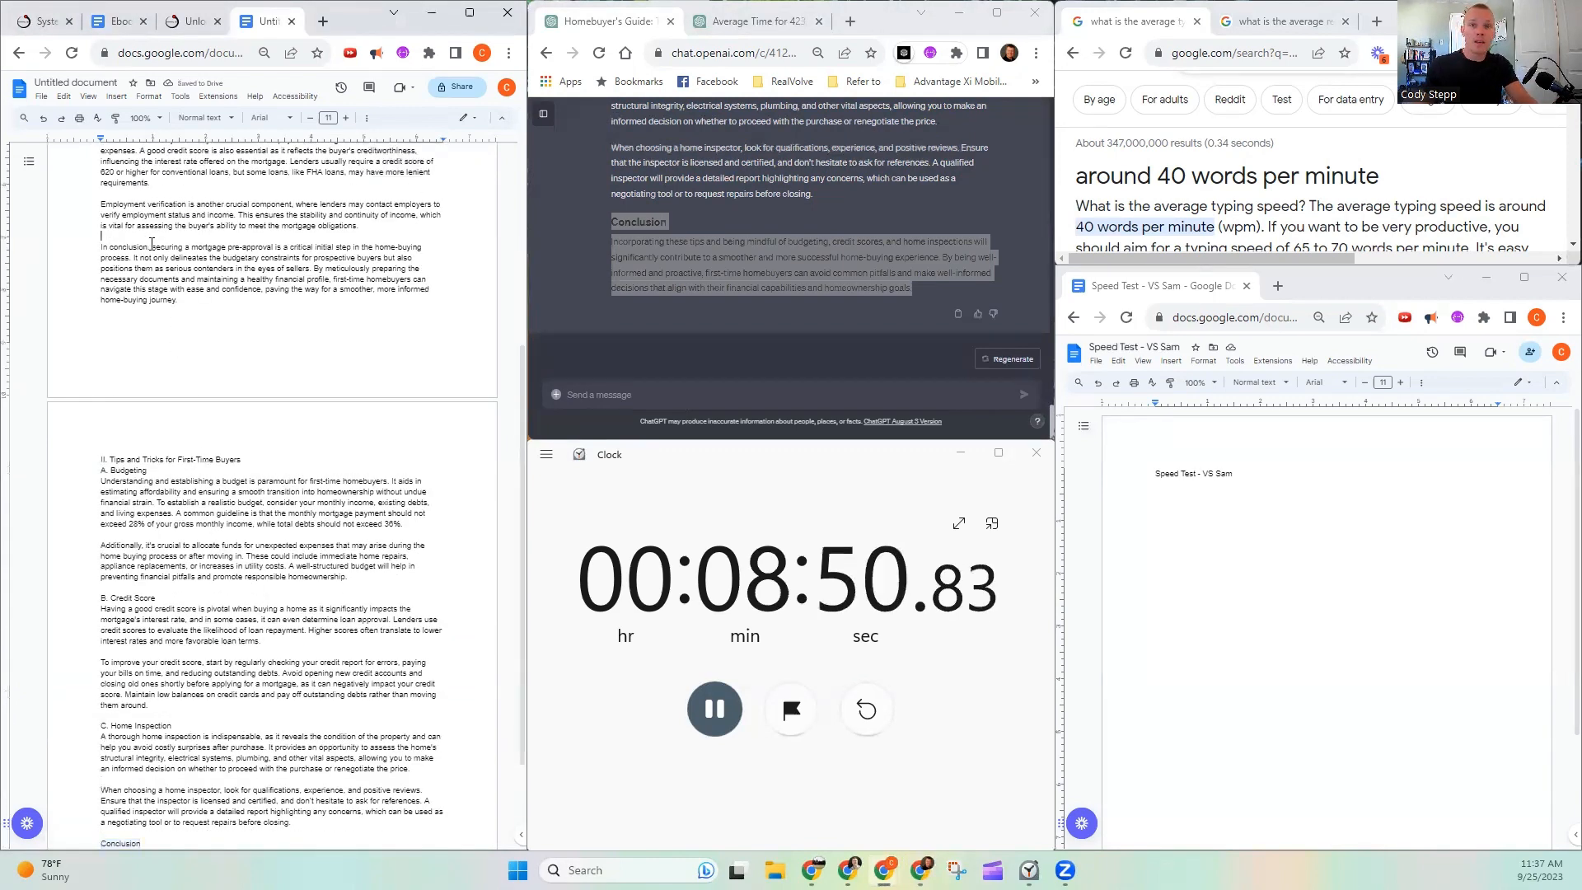
key(Return)
text(Conclusion)
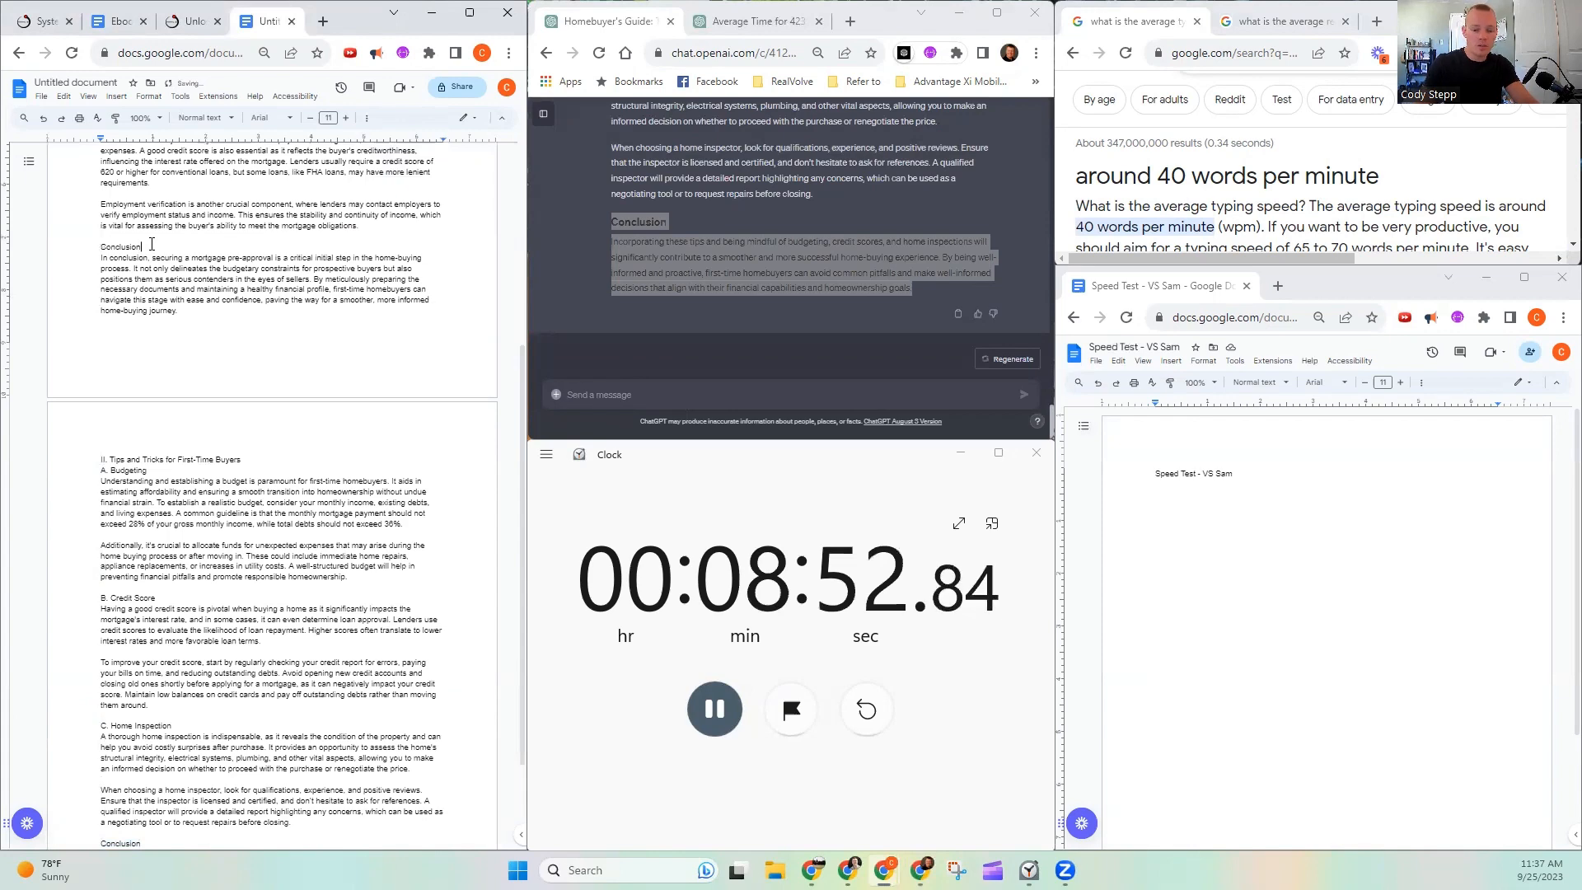
- Insert a page break after the concluding paragraph of the Tips and Tricks section at the end of the document
scroll(240, 445, down, 2)
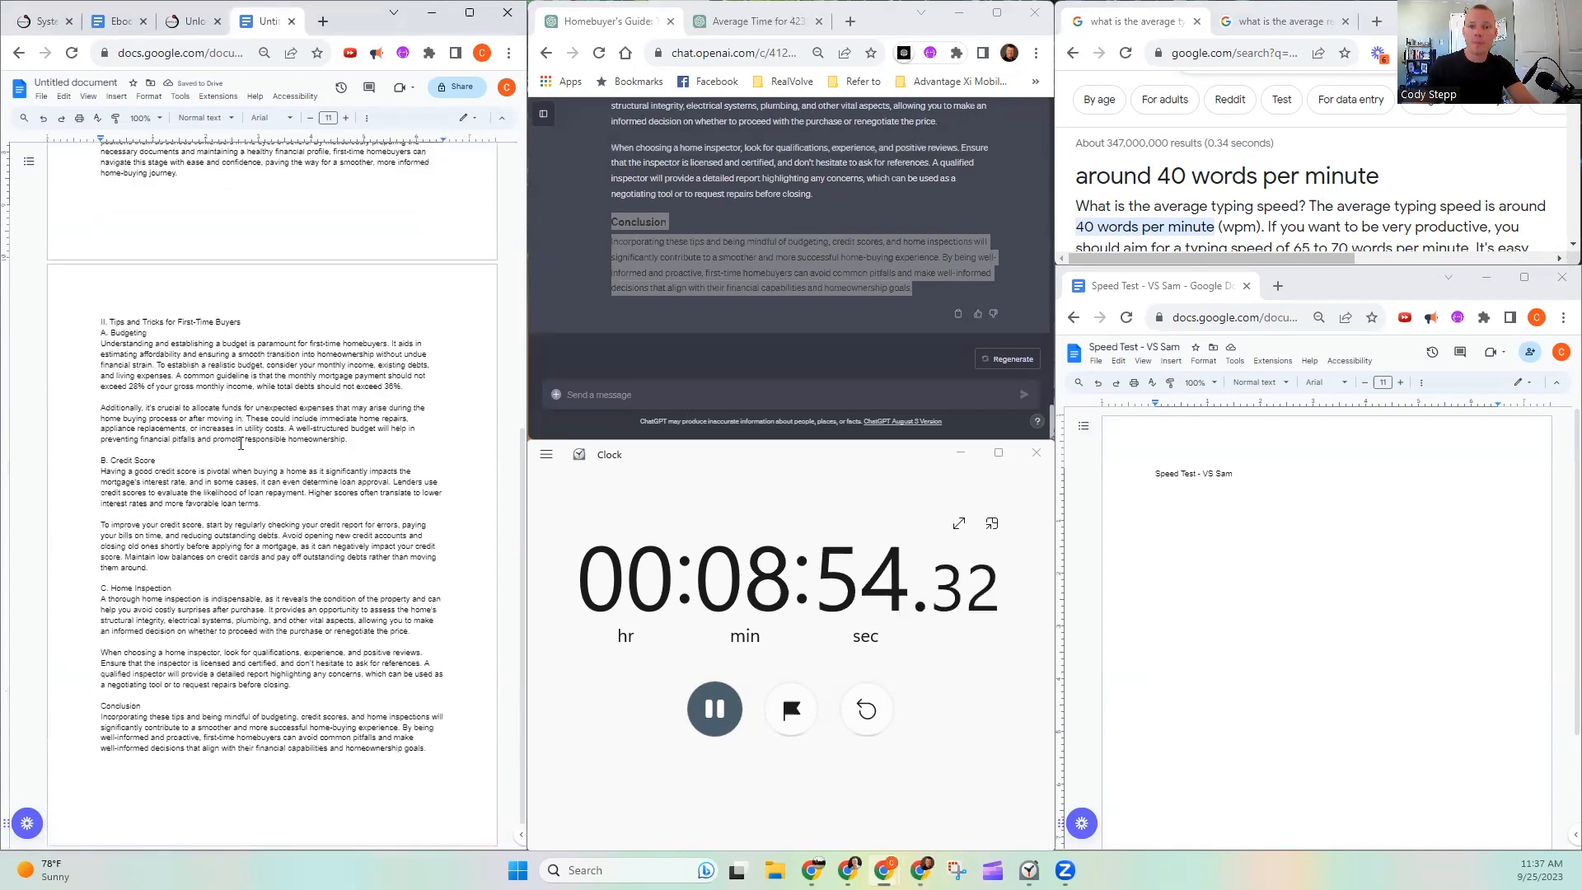
click(447, 749)
key(ctrl+Return)
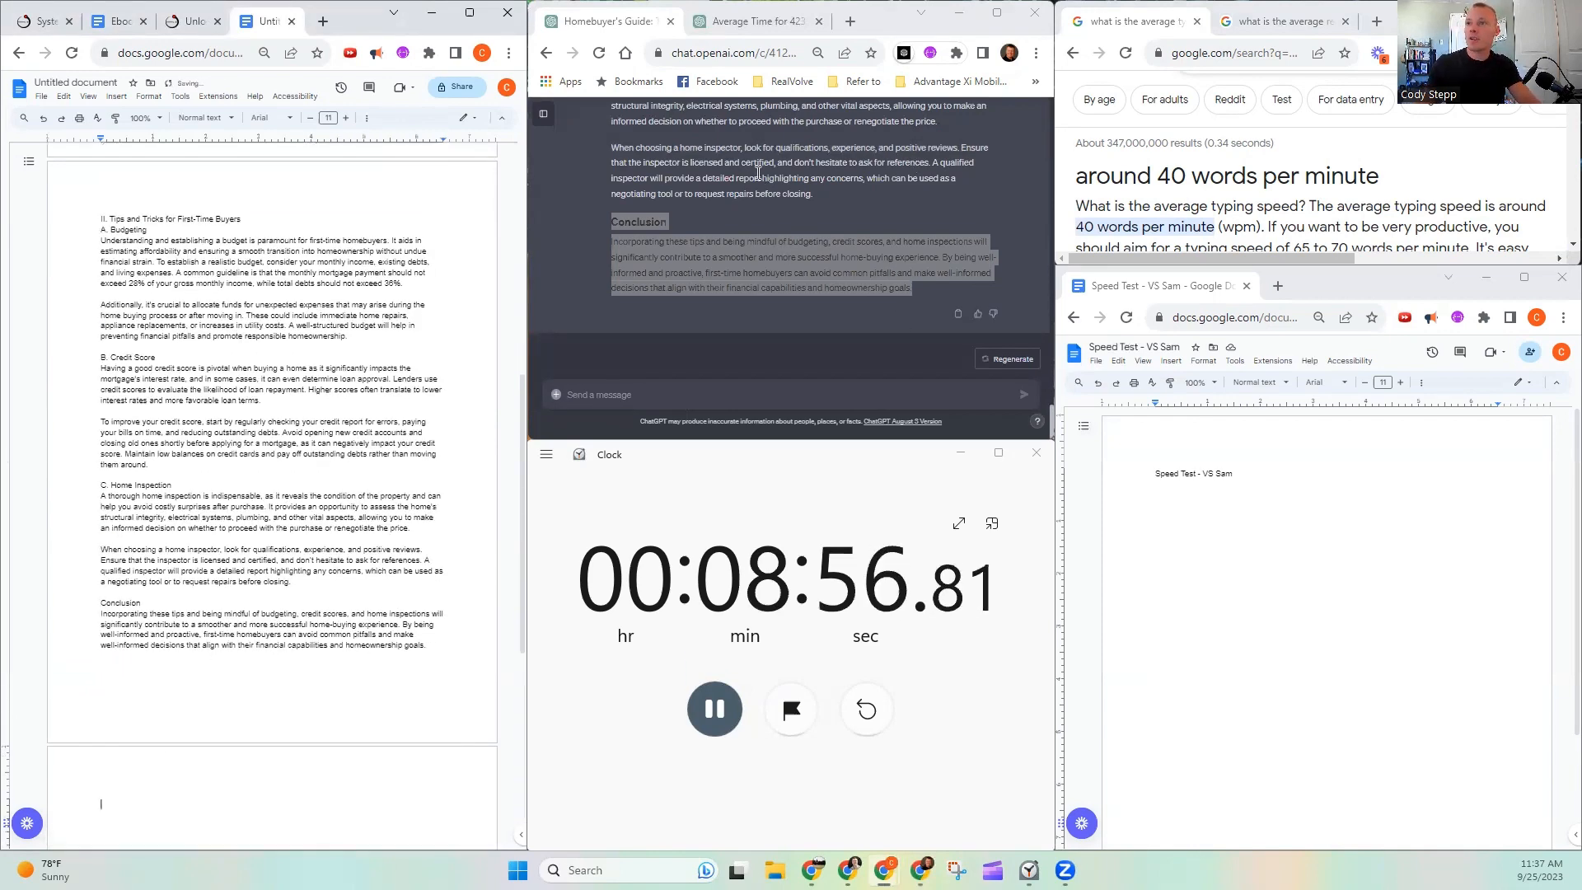
- Copy the "III. First-Time Homebuyer Programs" outline, from FHA Loans through State and Local Programs, into a new ChatGPT message
scroll(750, 207, up, 10)
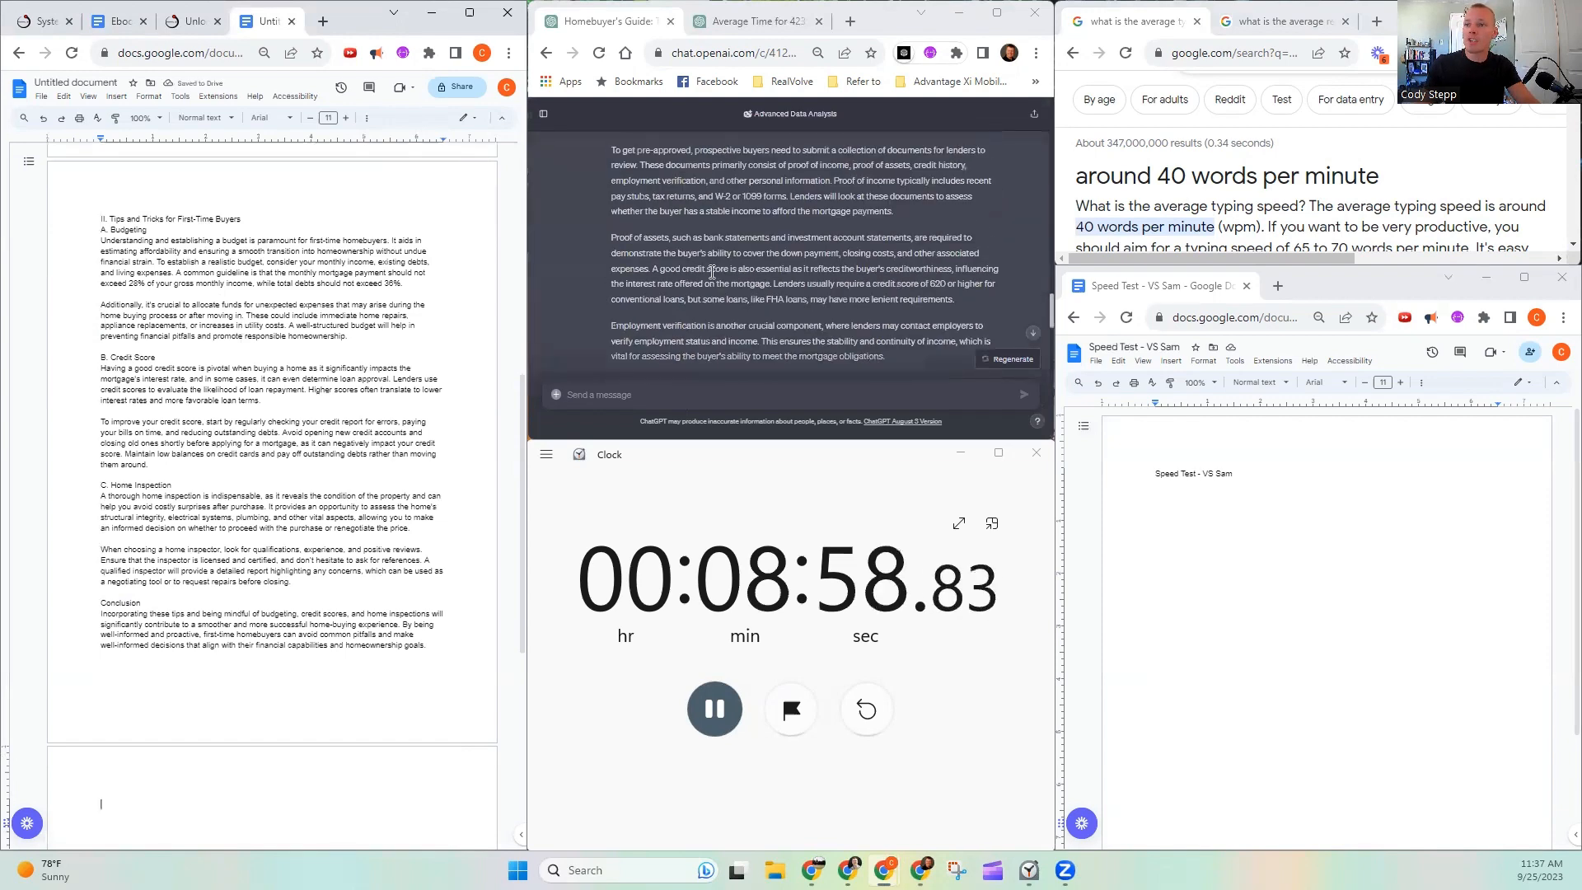
scroll(712, 272, up, 4)
scroll(710, 272, up, 8)
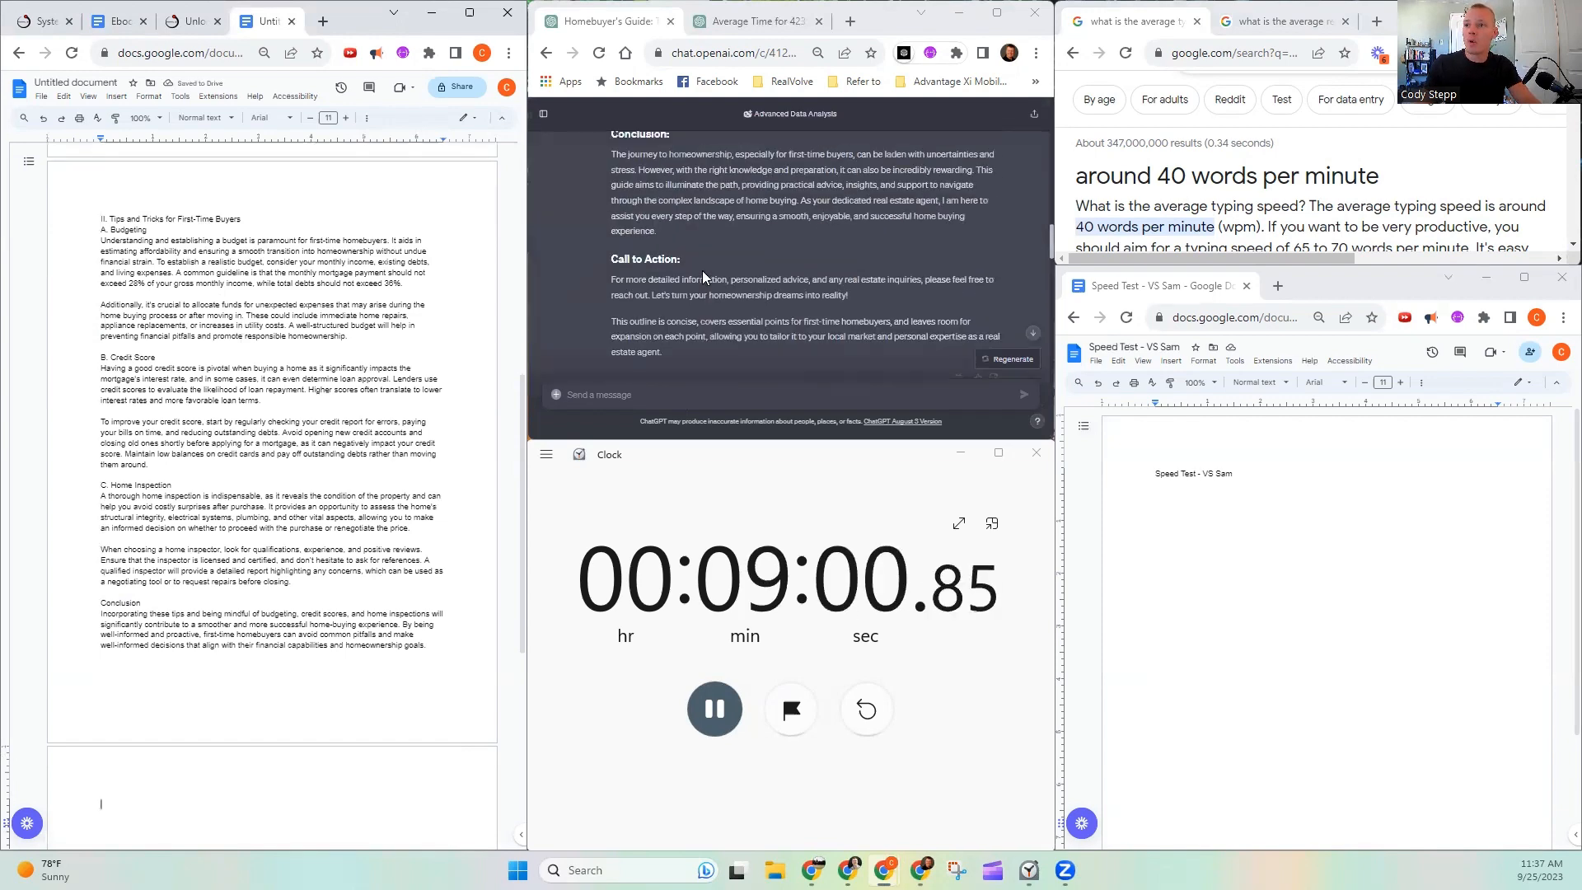
scroll(638, 255, up, 4)
drag(605, 274, 784, 313)
scroll(702, 282, down, 2)
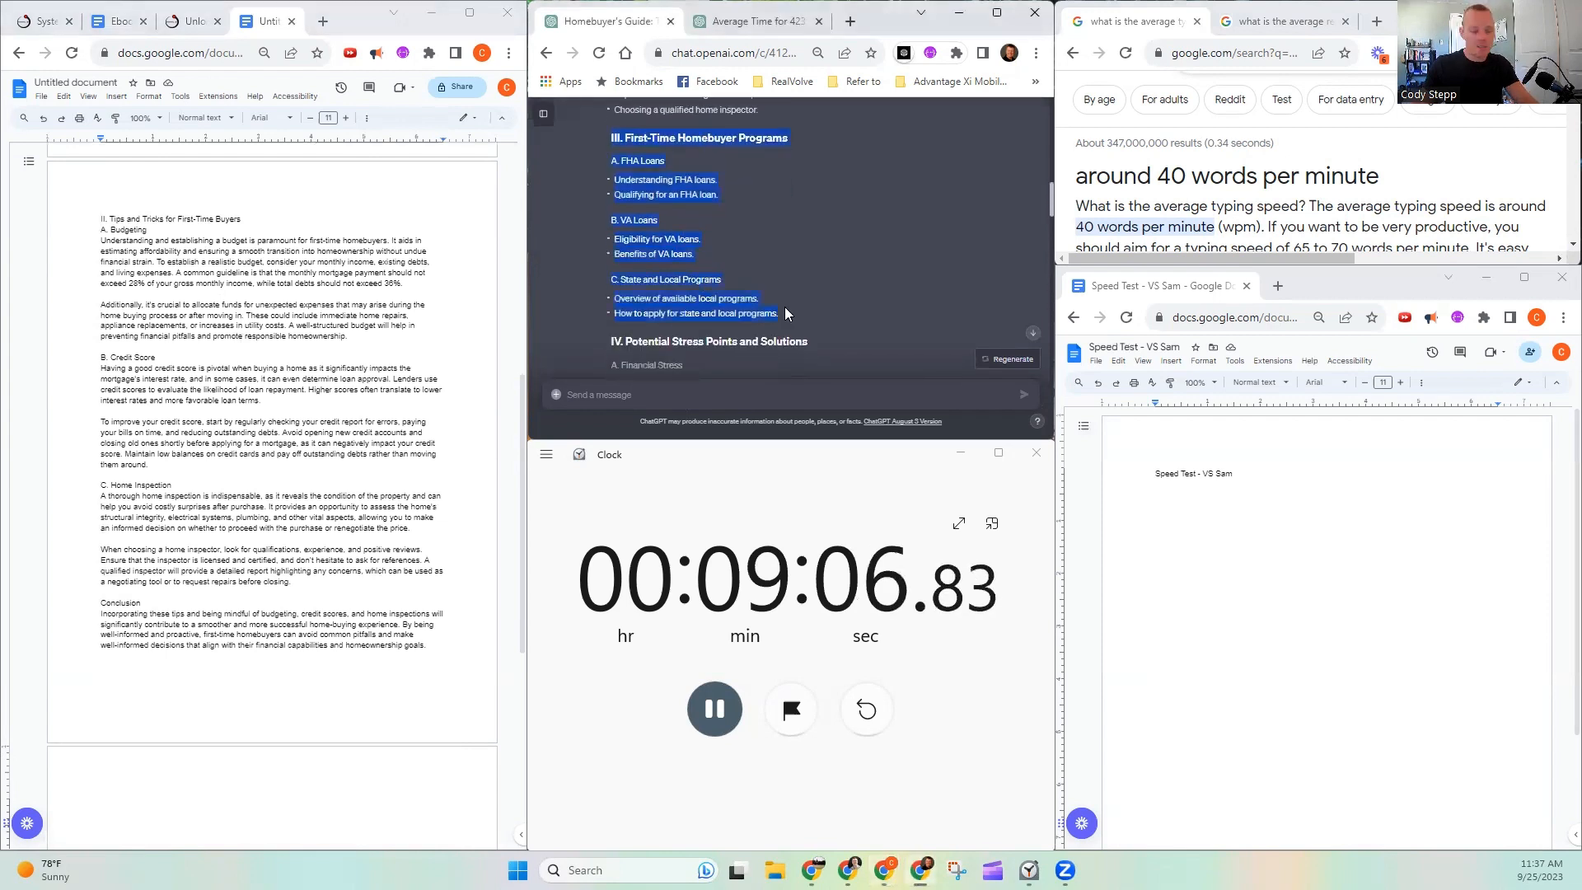
key(ctrl+c)
key(ctrl+v)
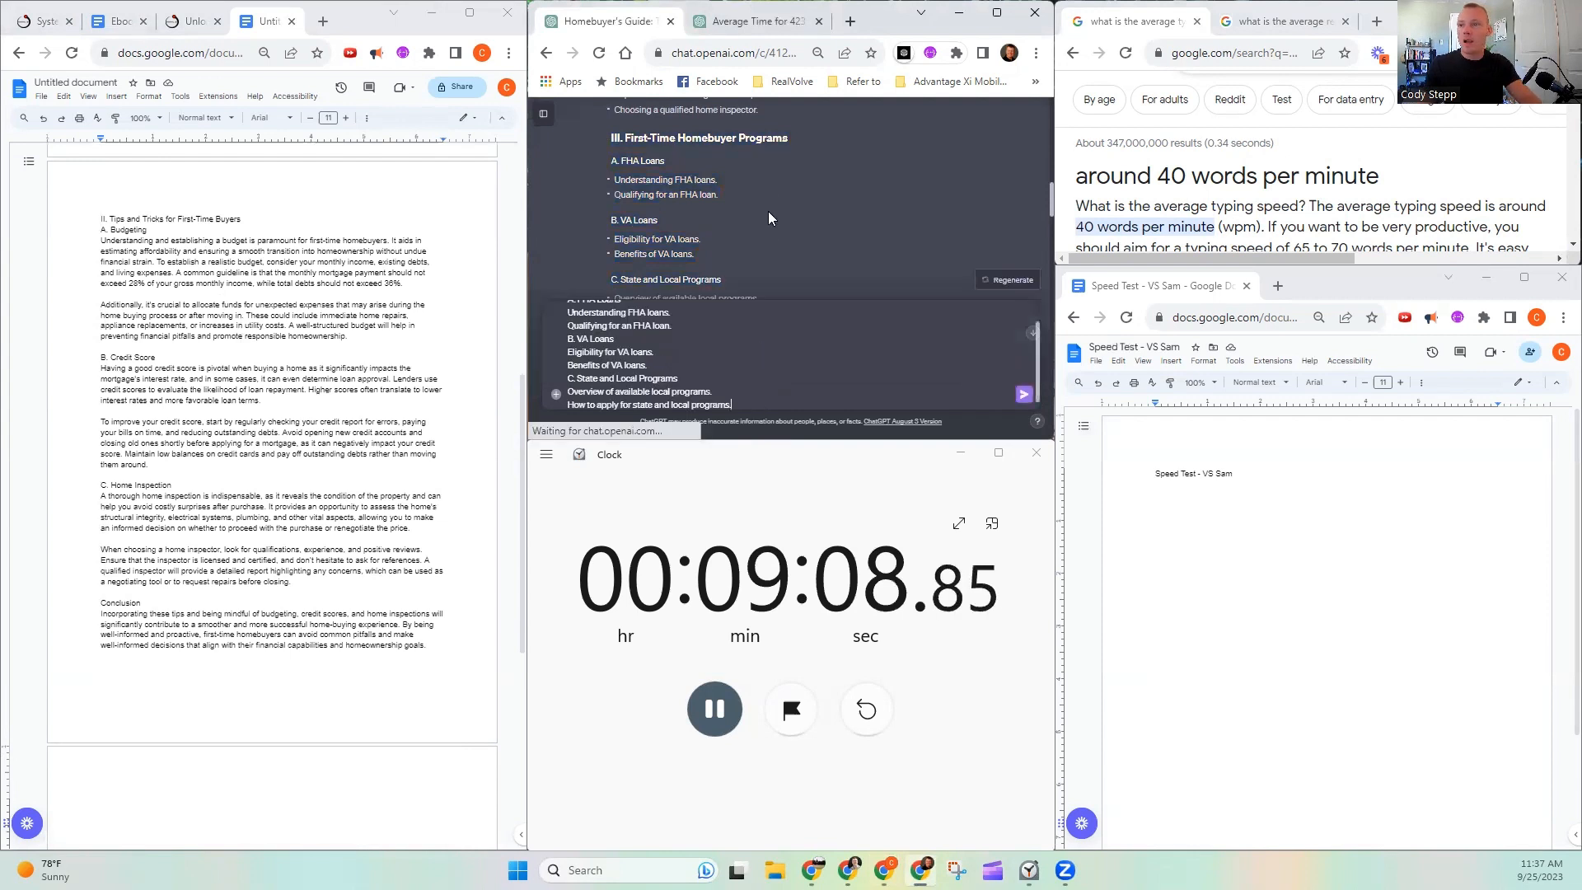
- Copy the opening 'Thank you! Can you elaborate on the "' from the earlier pre-approval prompt to the start of the First-Time Homebuyer Programs message
scroll(767, 211, down, 9)
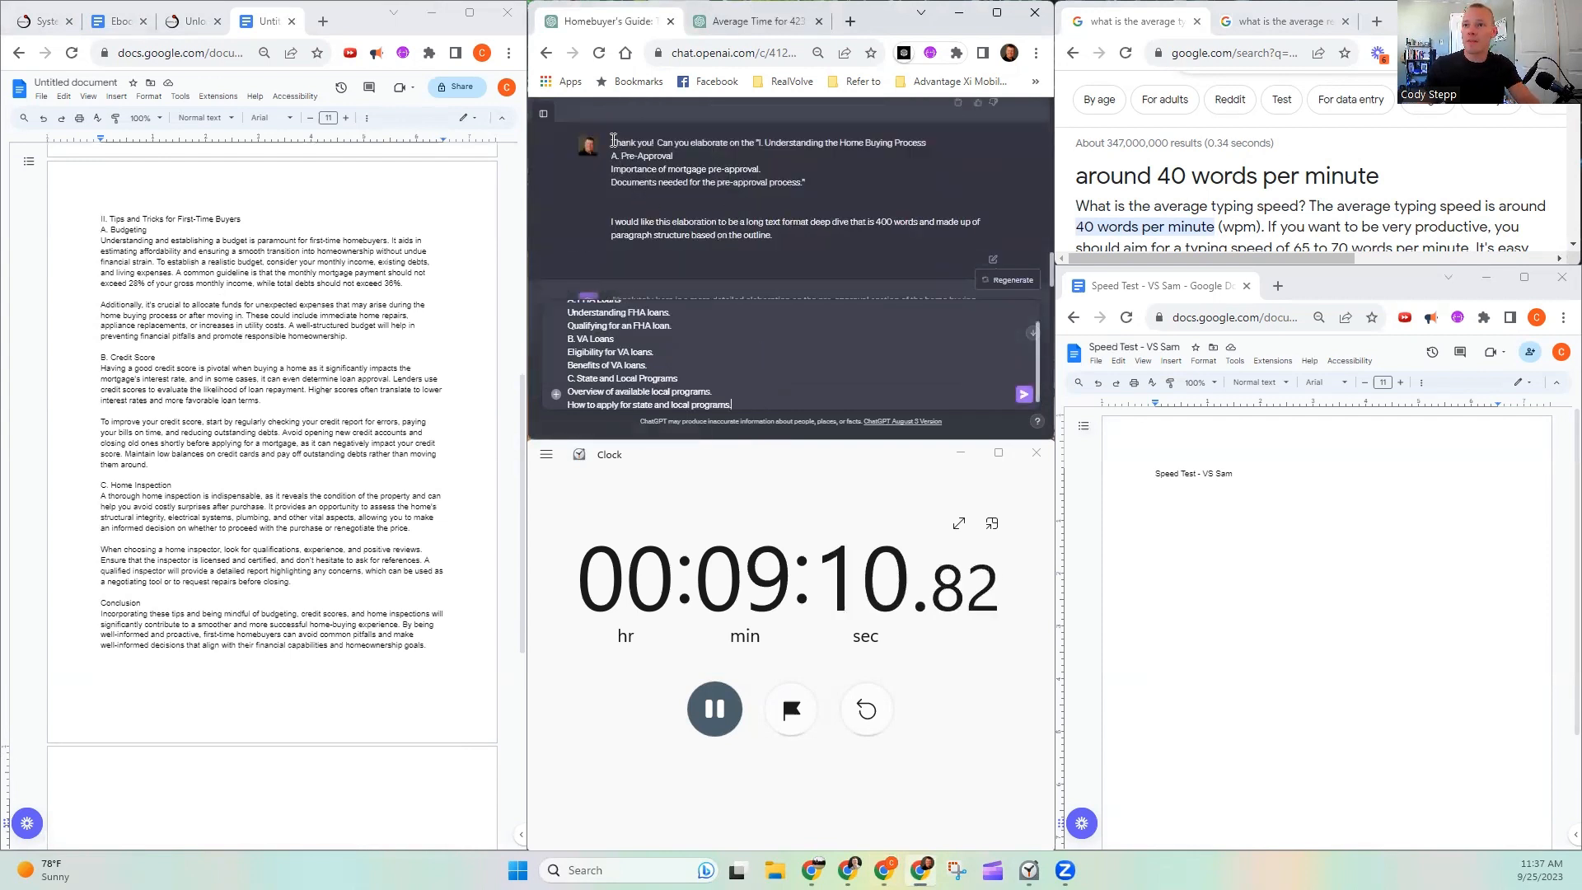
drag(613, 141, 709, 145)
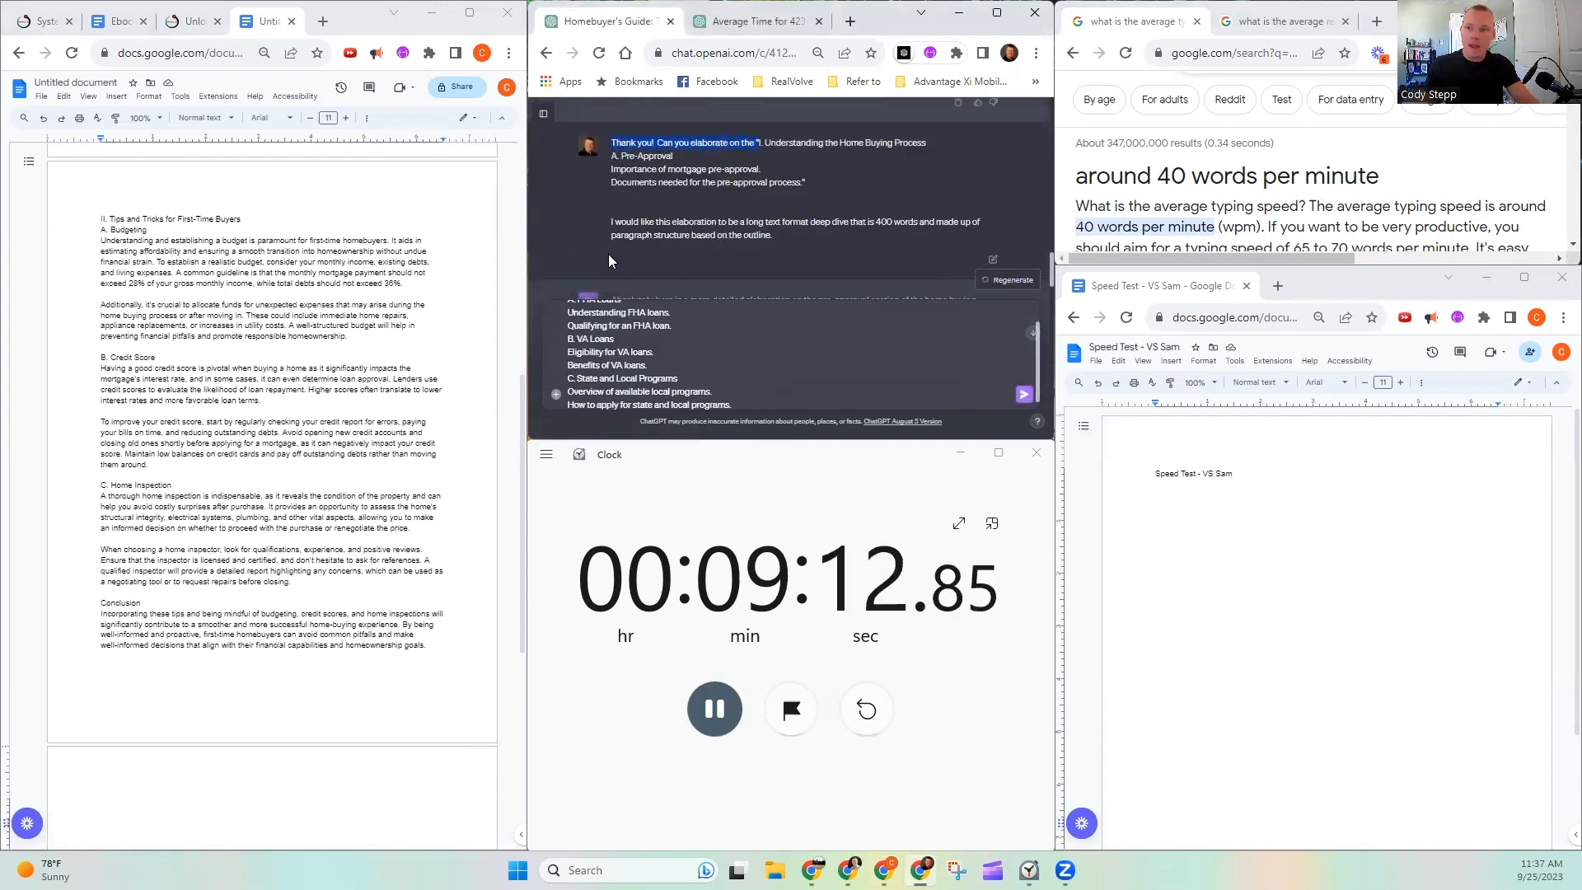
scroll(572, 328, up, 1)
click(568, 315)
key(ctrl+v)
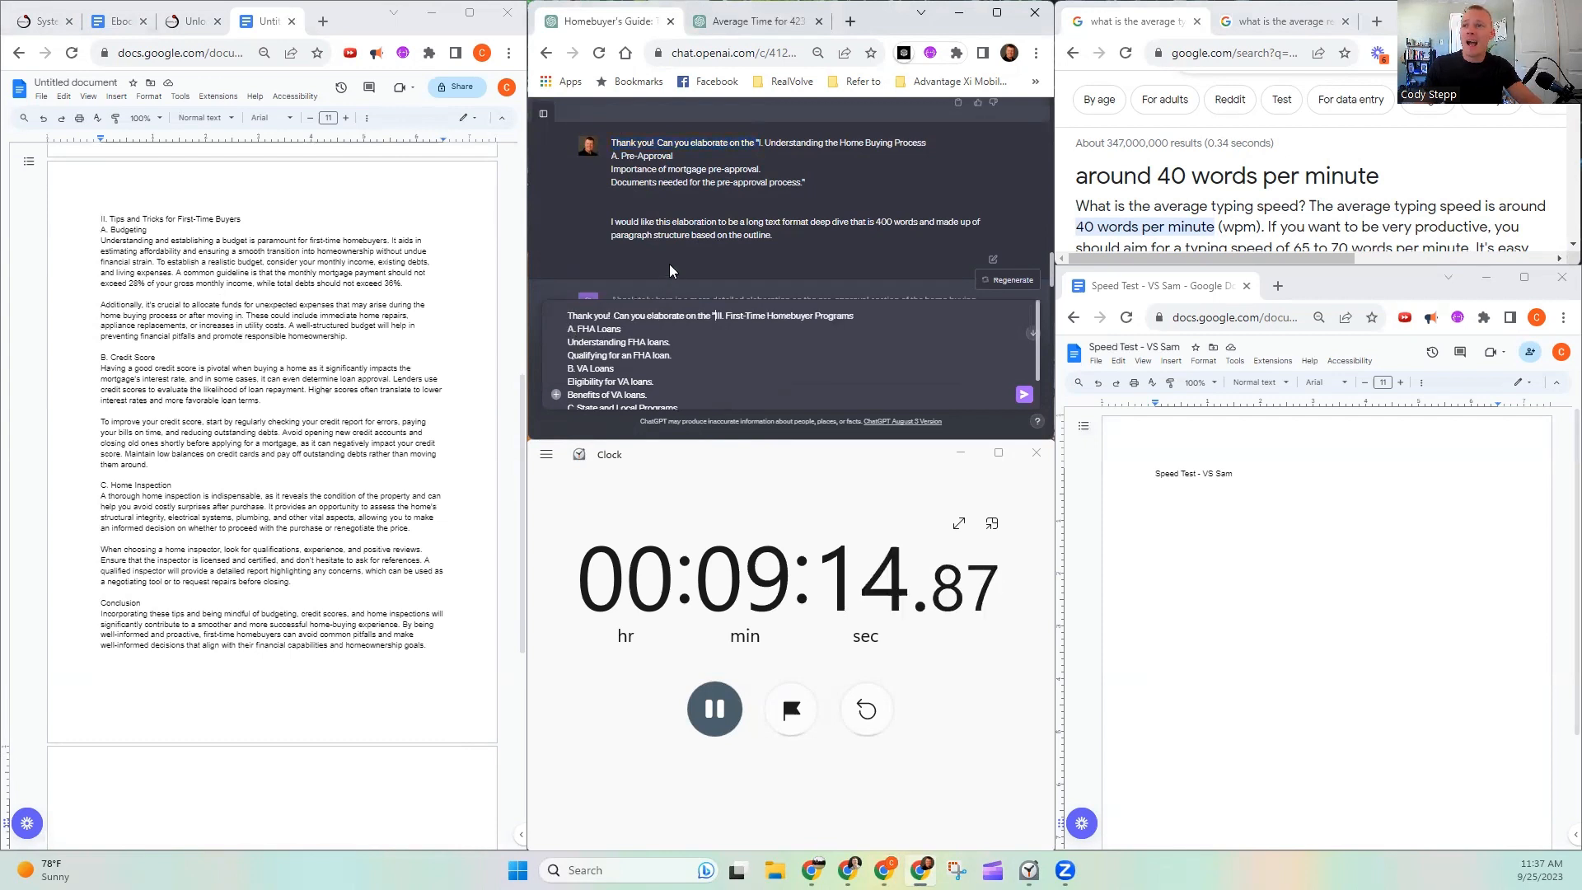
- Append the earlier prompt's closing quote and 400-word, paragraph-structured deep dive request to the First-Time Homebuyer Programs message and send it
scroll(706, 237, down, 2)
scroll(745, 216, up, 2)
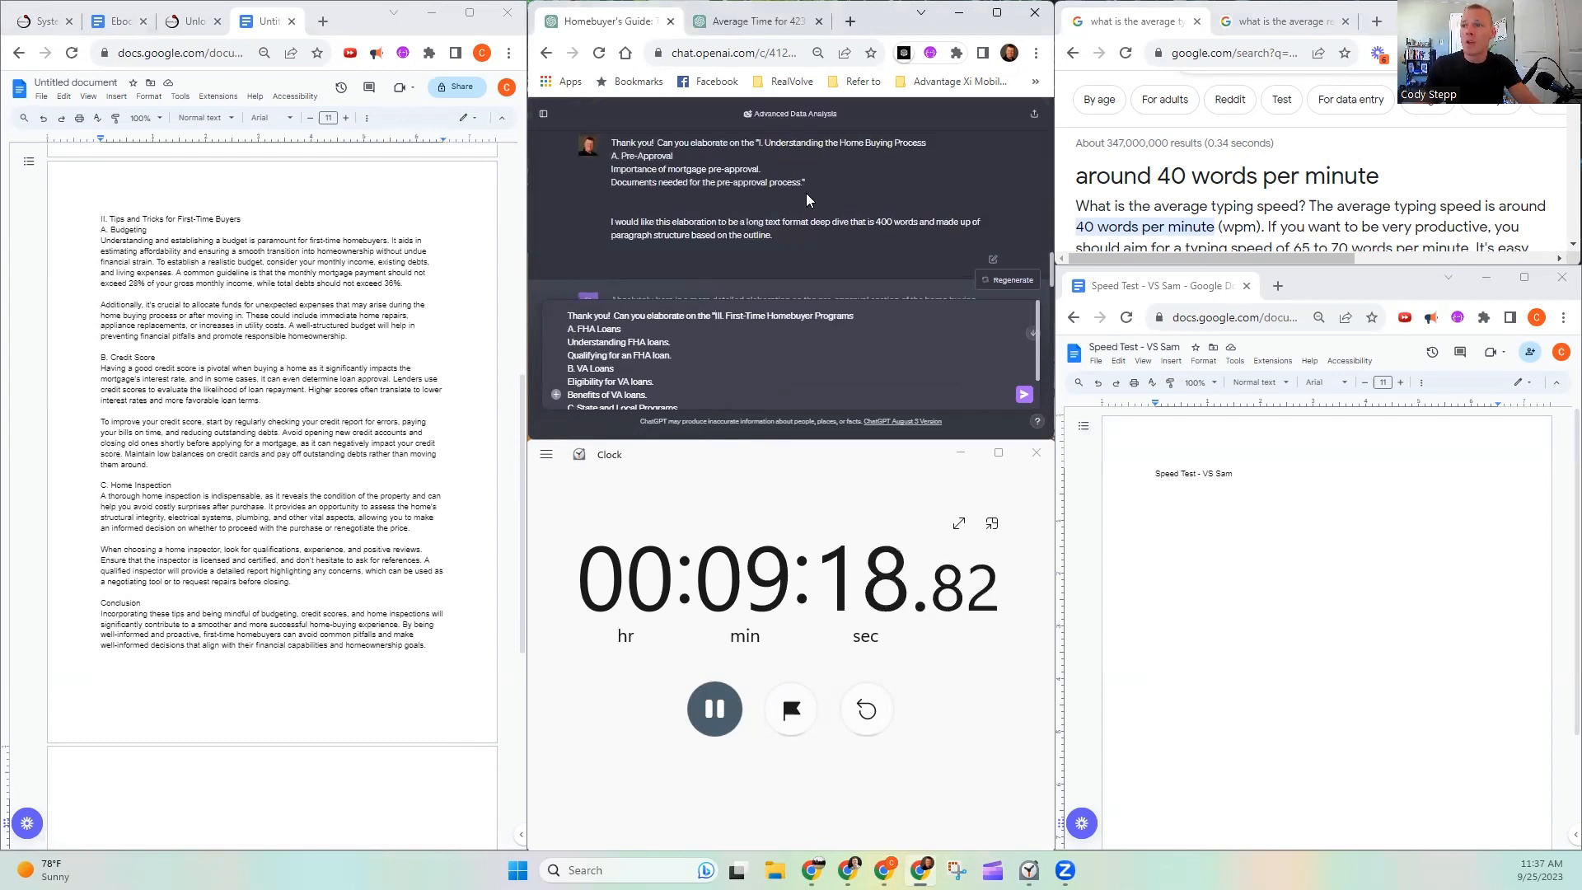
drag(803, 183, 824, 236)
scroll(755, 391, down, 1)
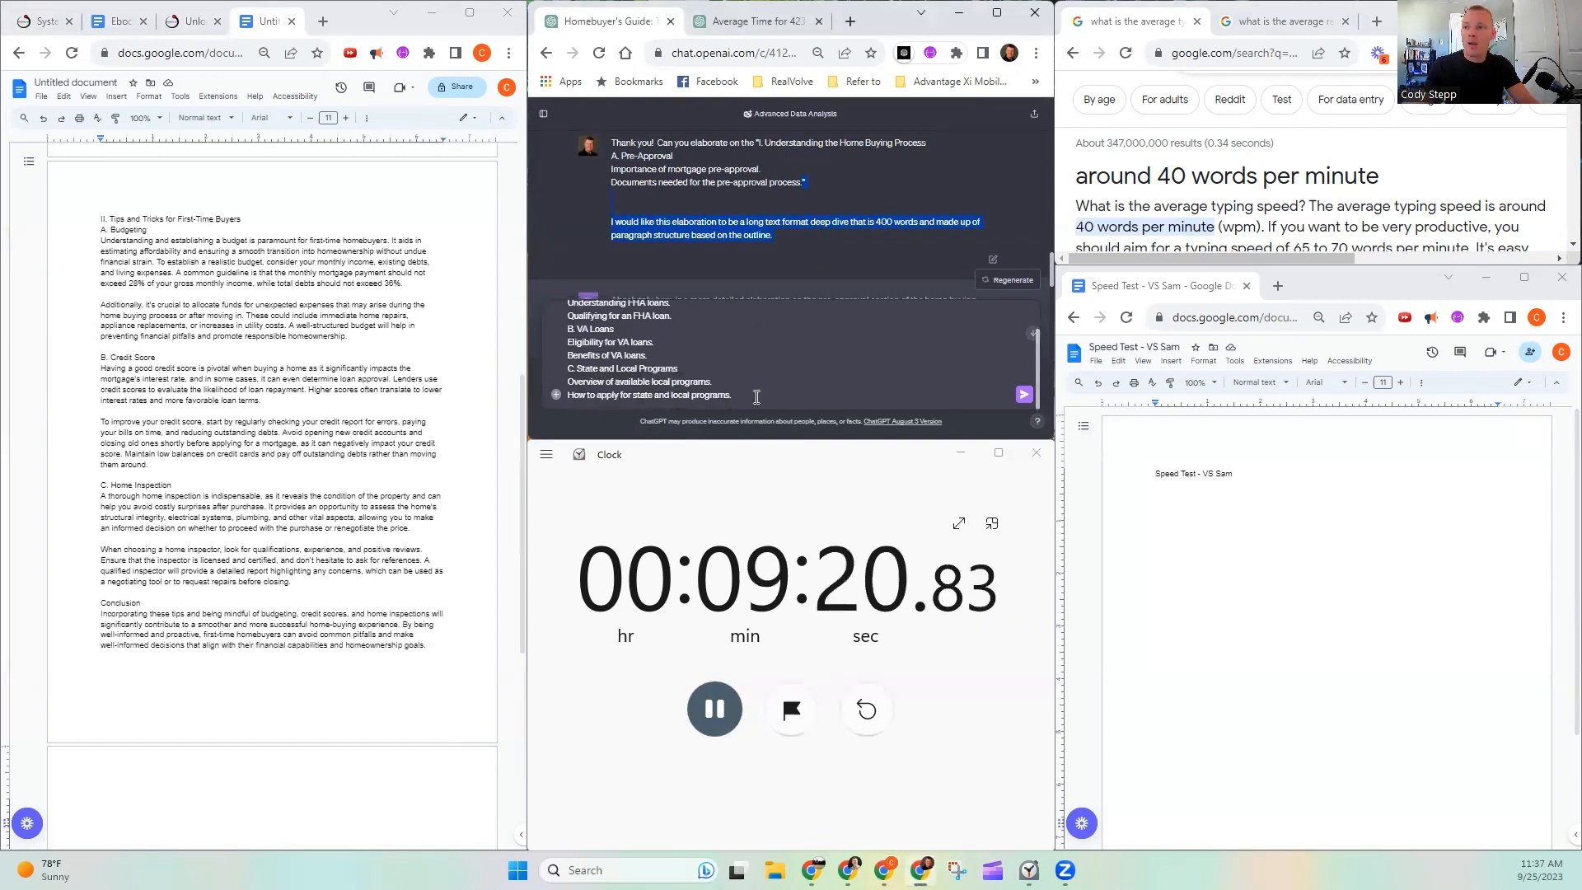
key(ctrl+c)
click(755, 390)
key(ctrl+v)
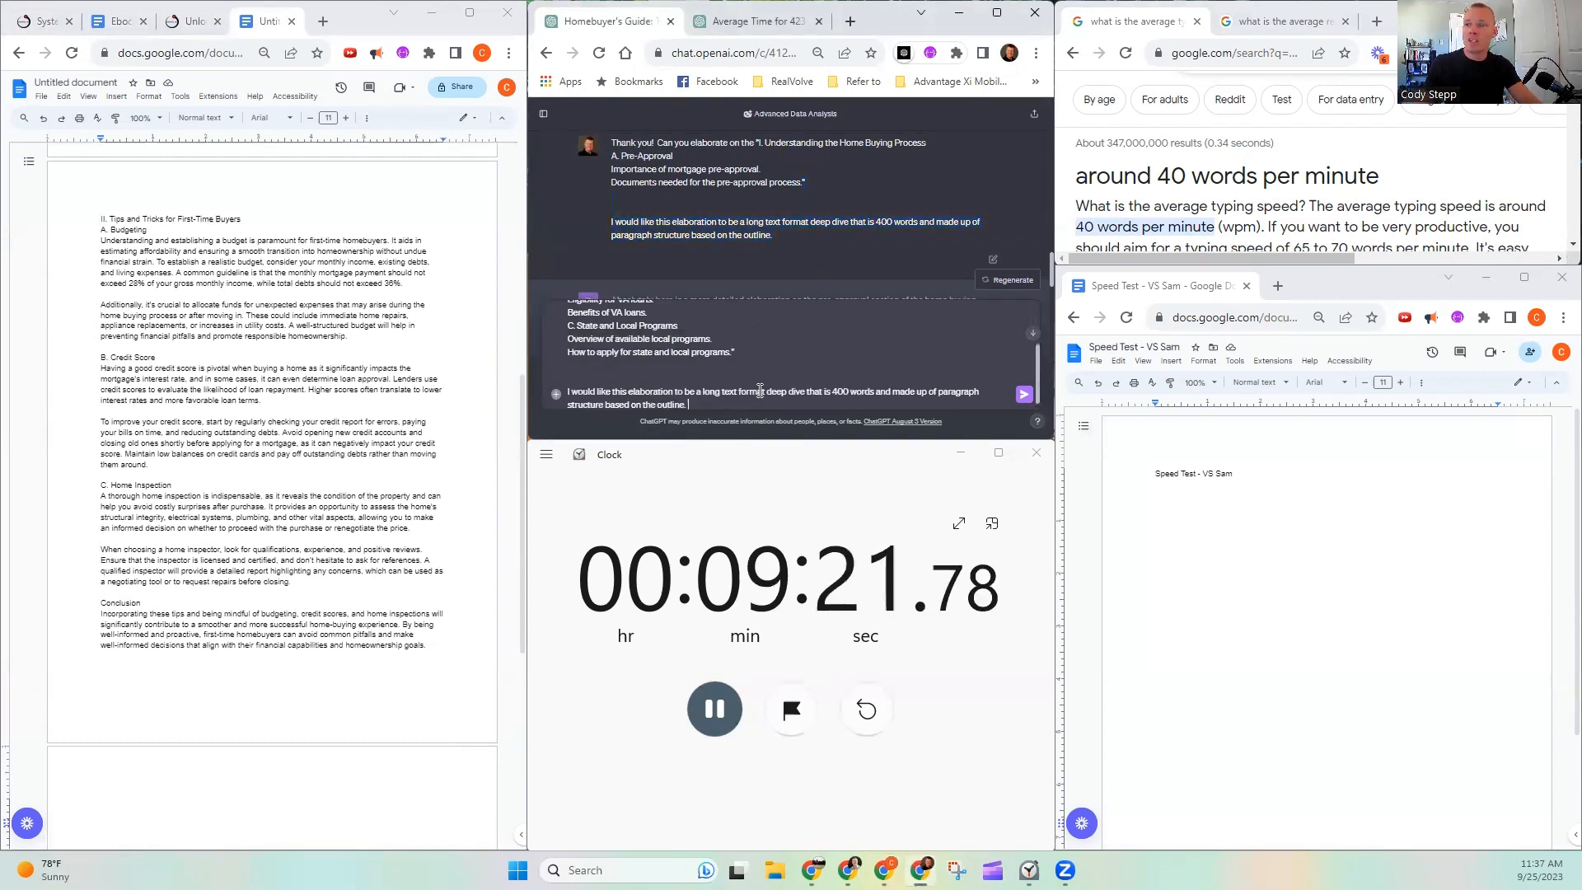
click(1022, 398)
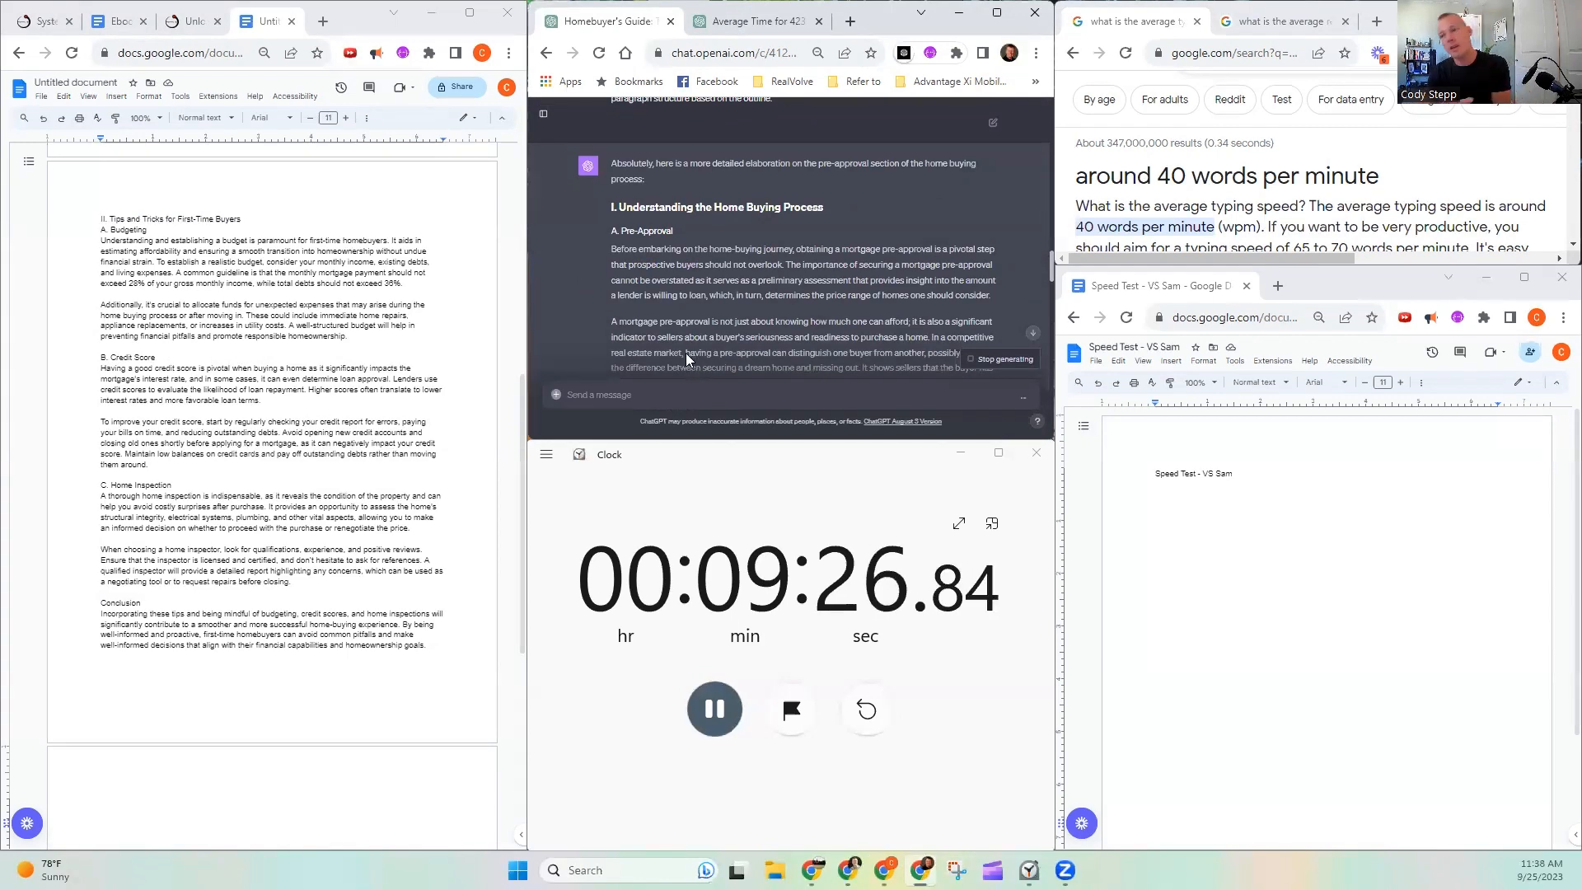
- Review the document's first section, from the Pre-Approval heading down through its conclusion
scroll(239, 478, up, 3)
scroll(239, 478, up, 10)
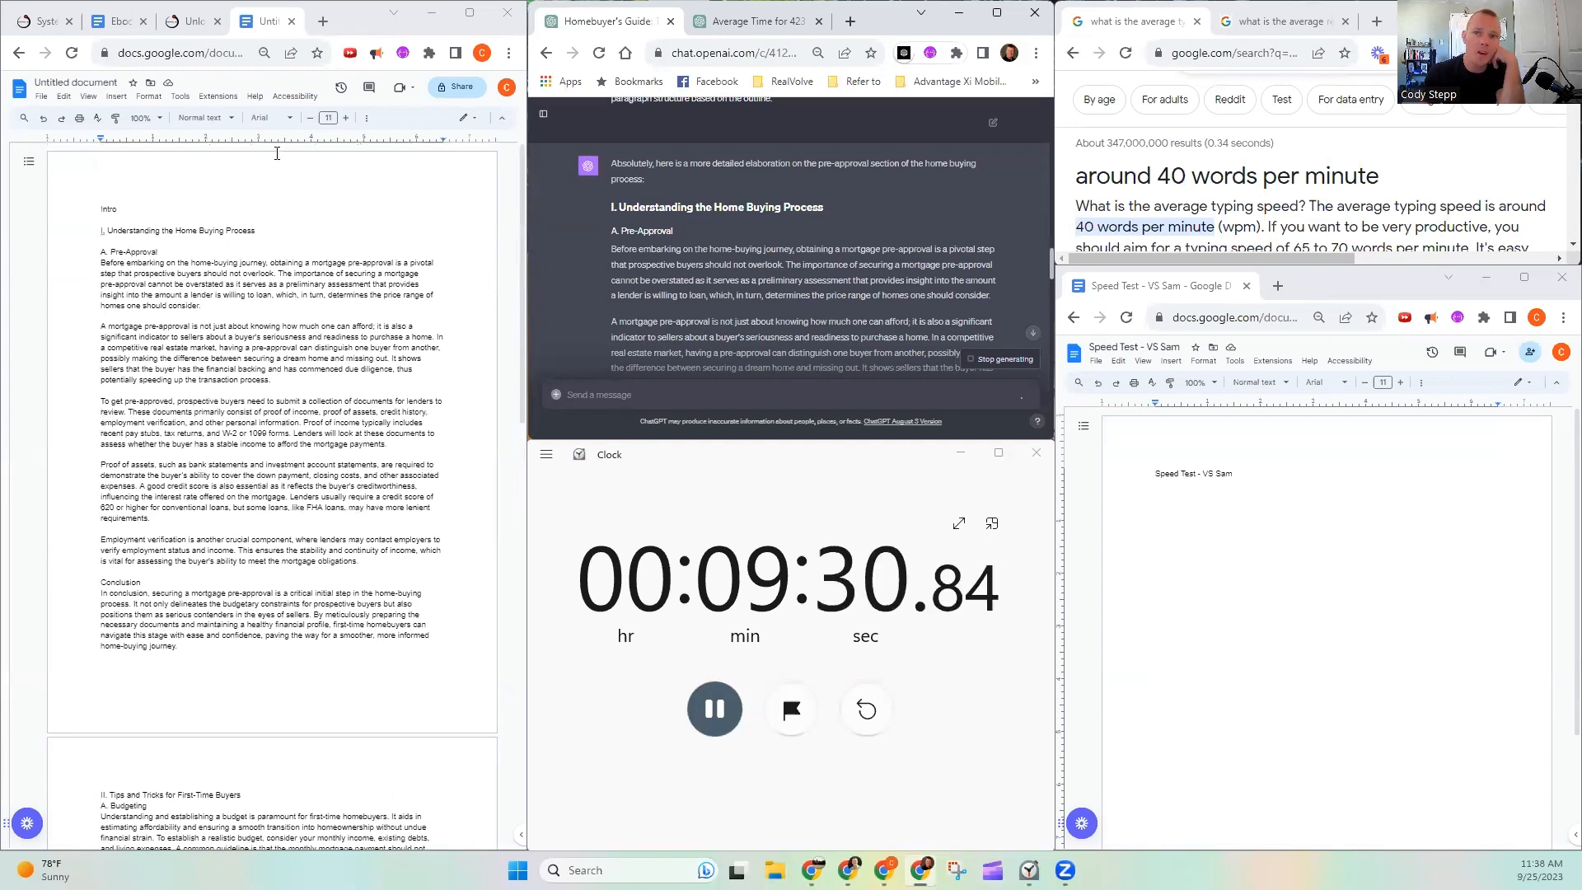
double_click(119, 251)
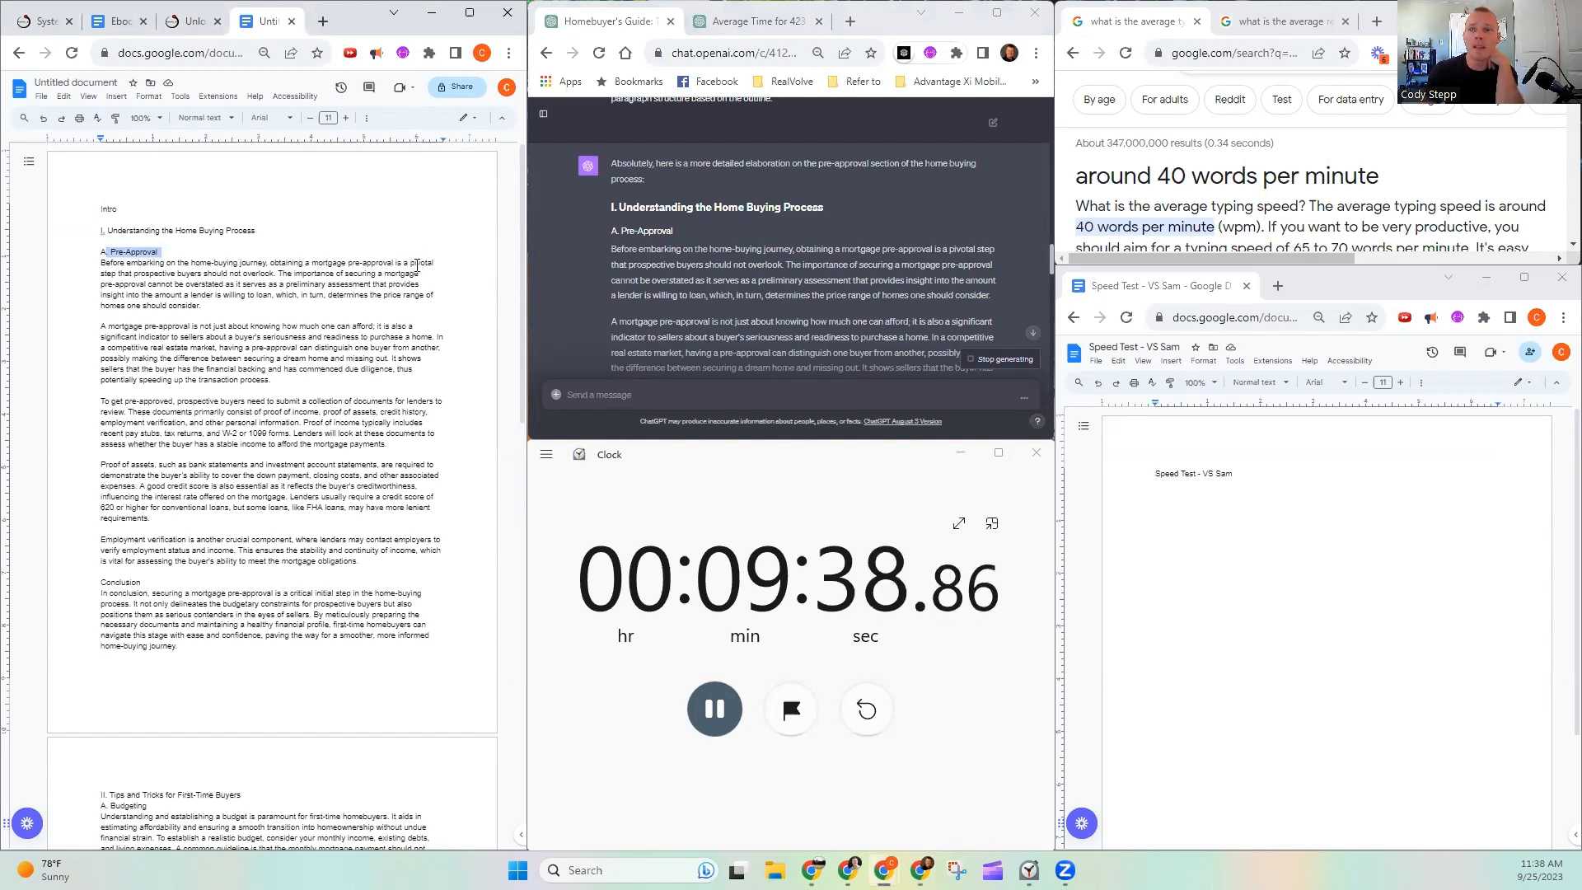
click(278, 273)
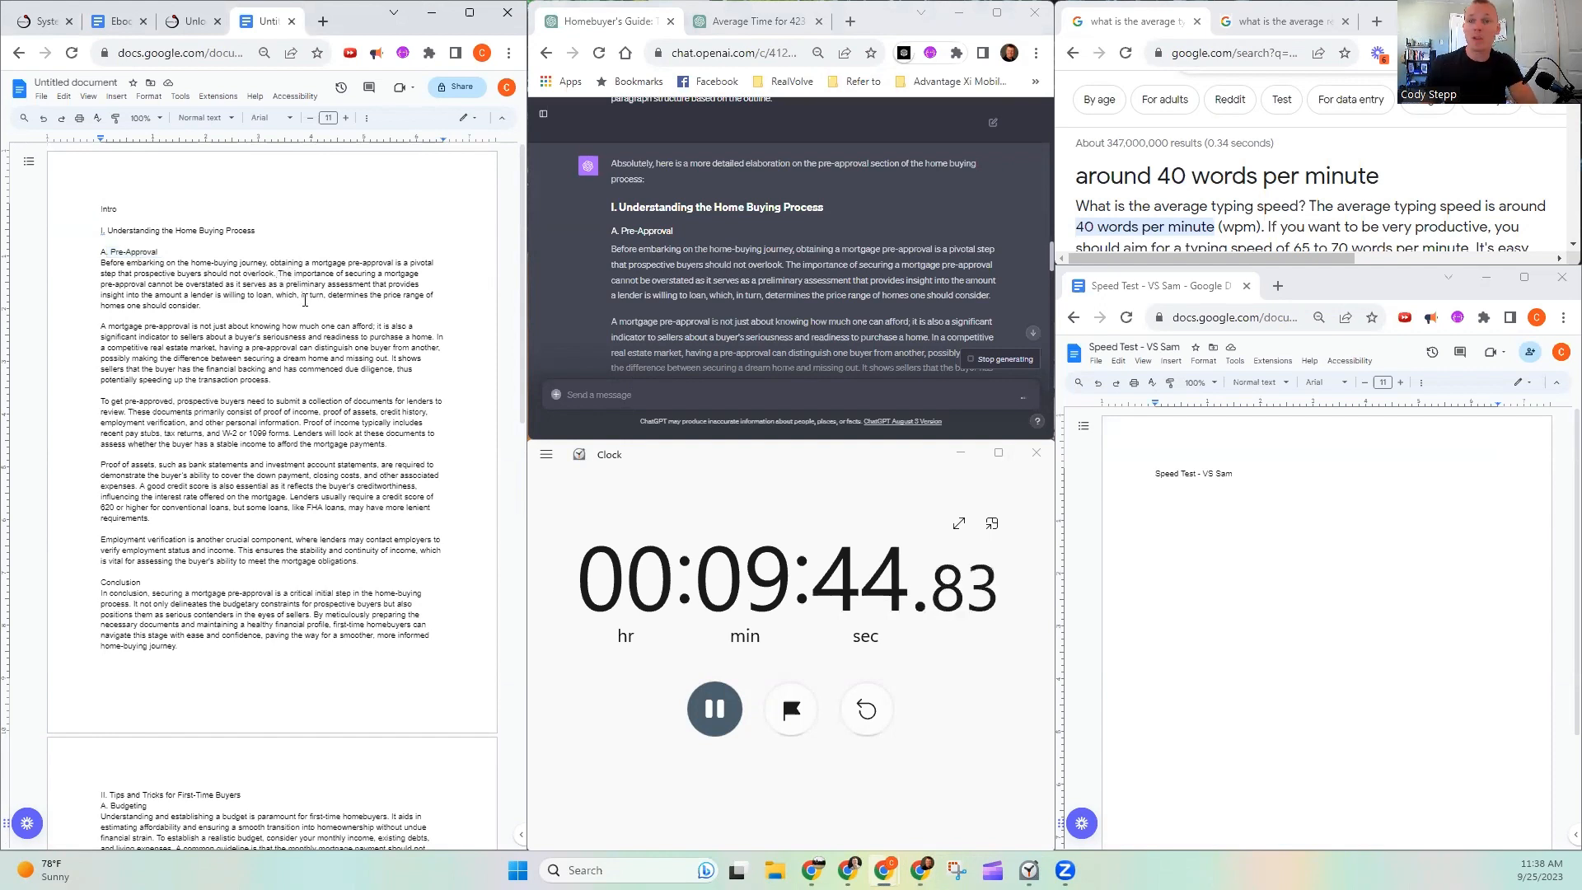
scroll(311, 295, down, 3)
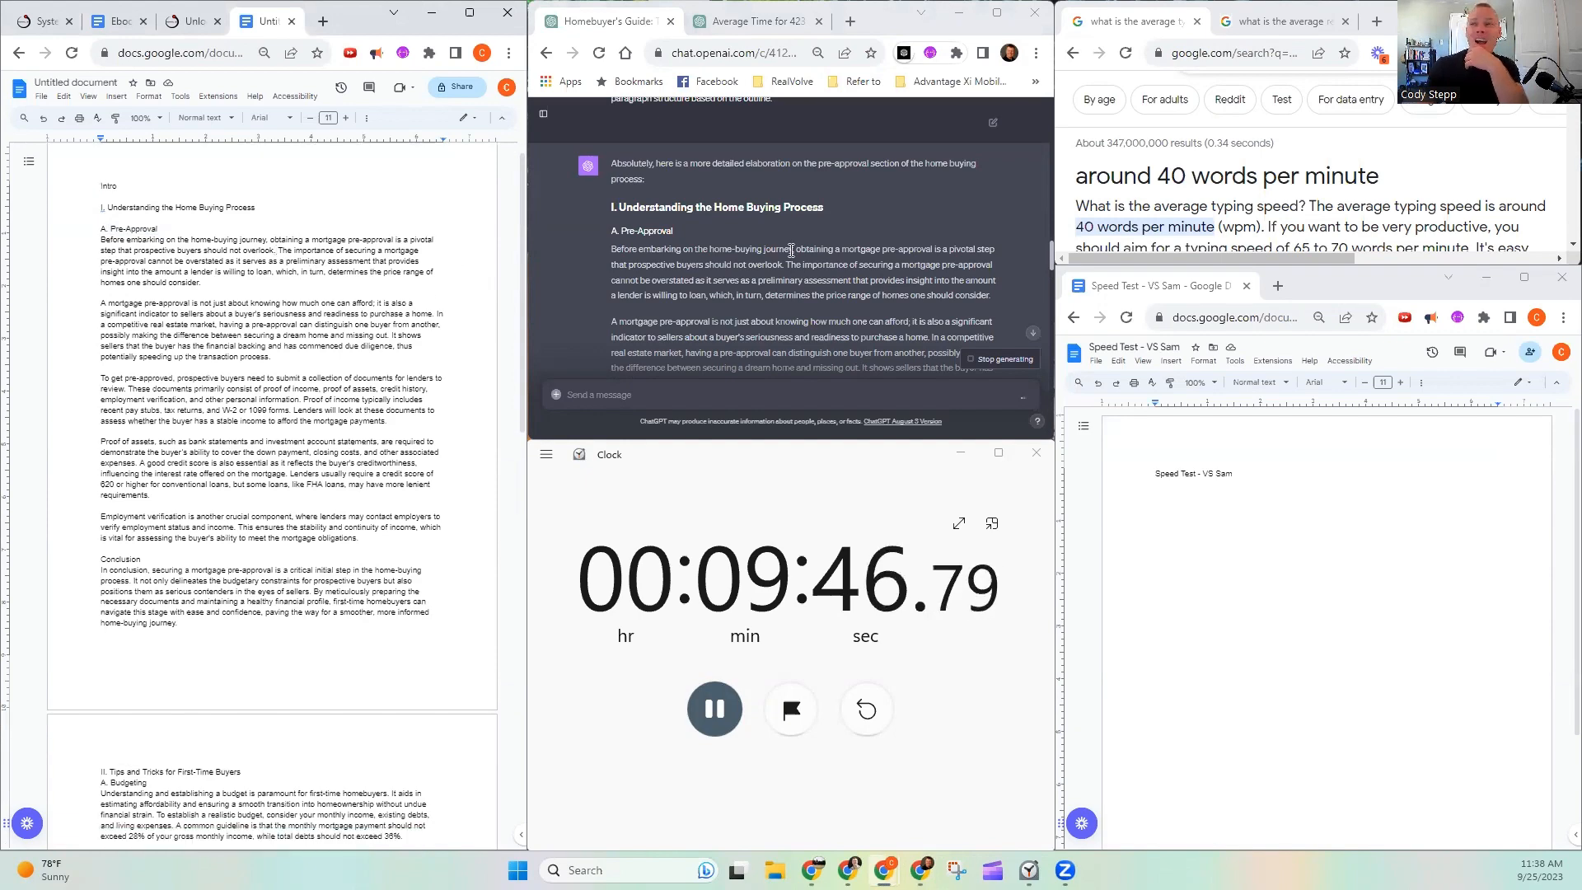
scroll(825, 257, down, 10)
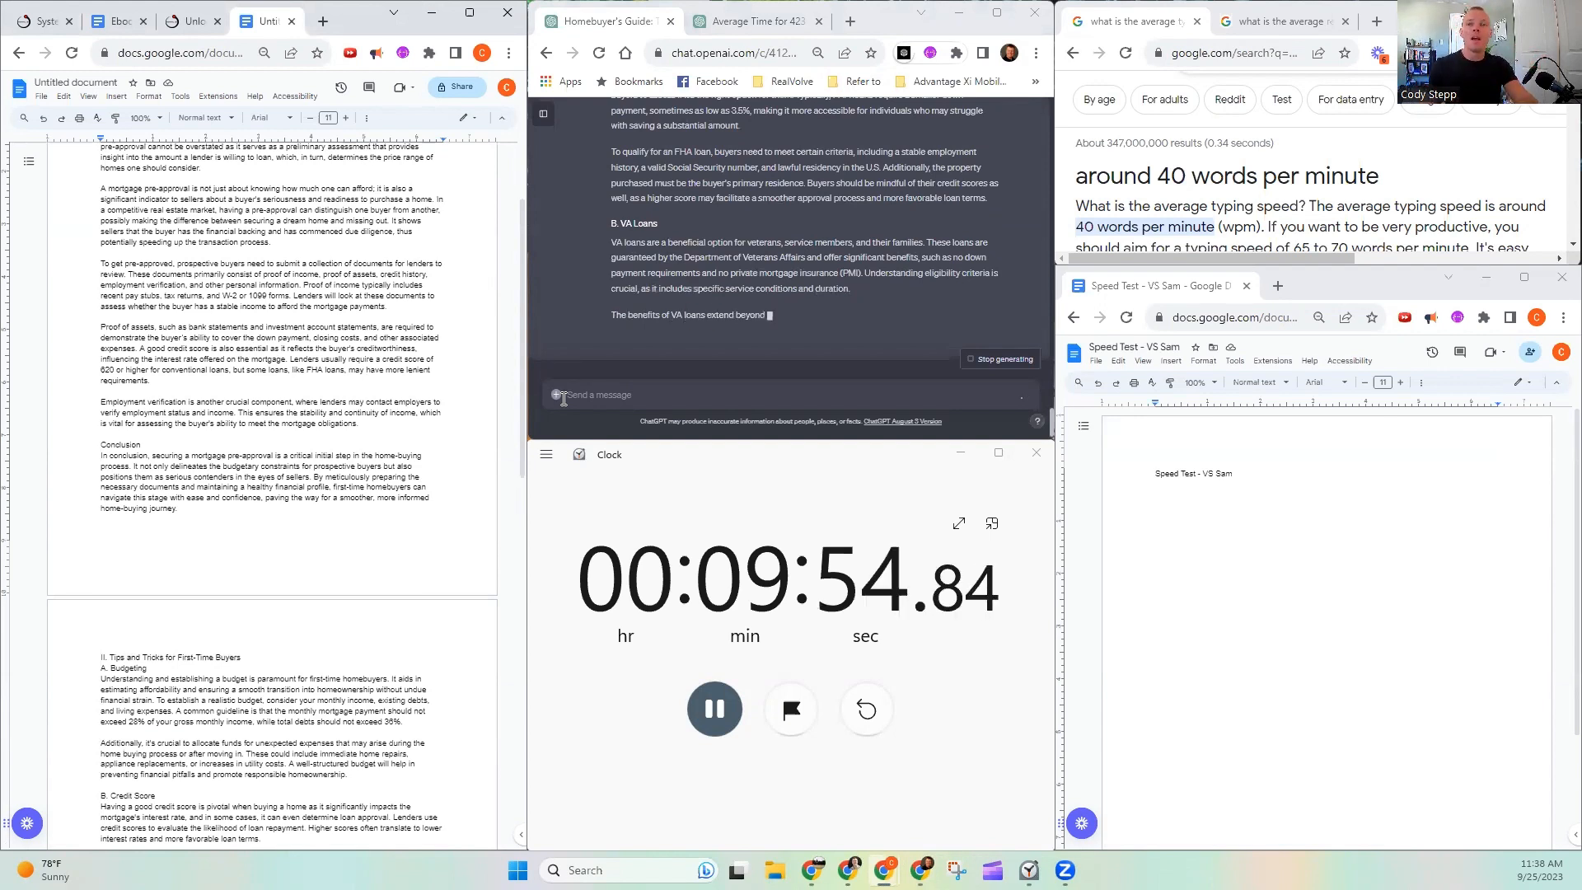
- Copy the response from "III. First-Time Homebuyer Programs" through its conclusion onto the document's blank third page as plain text
scroll(376, 445, down, 8)
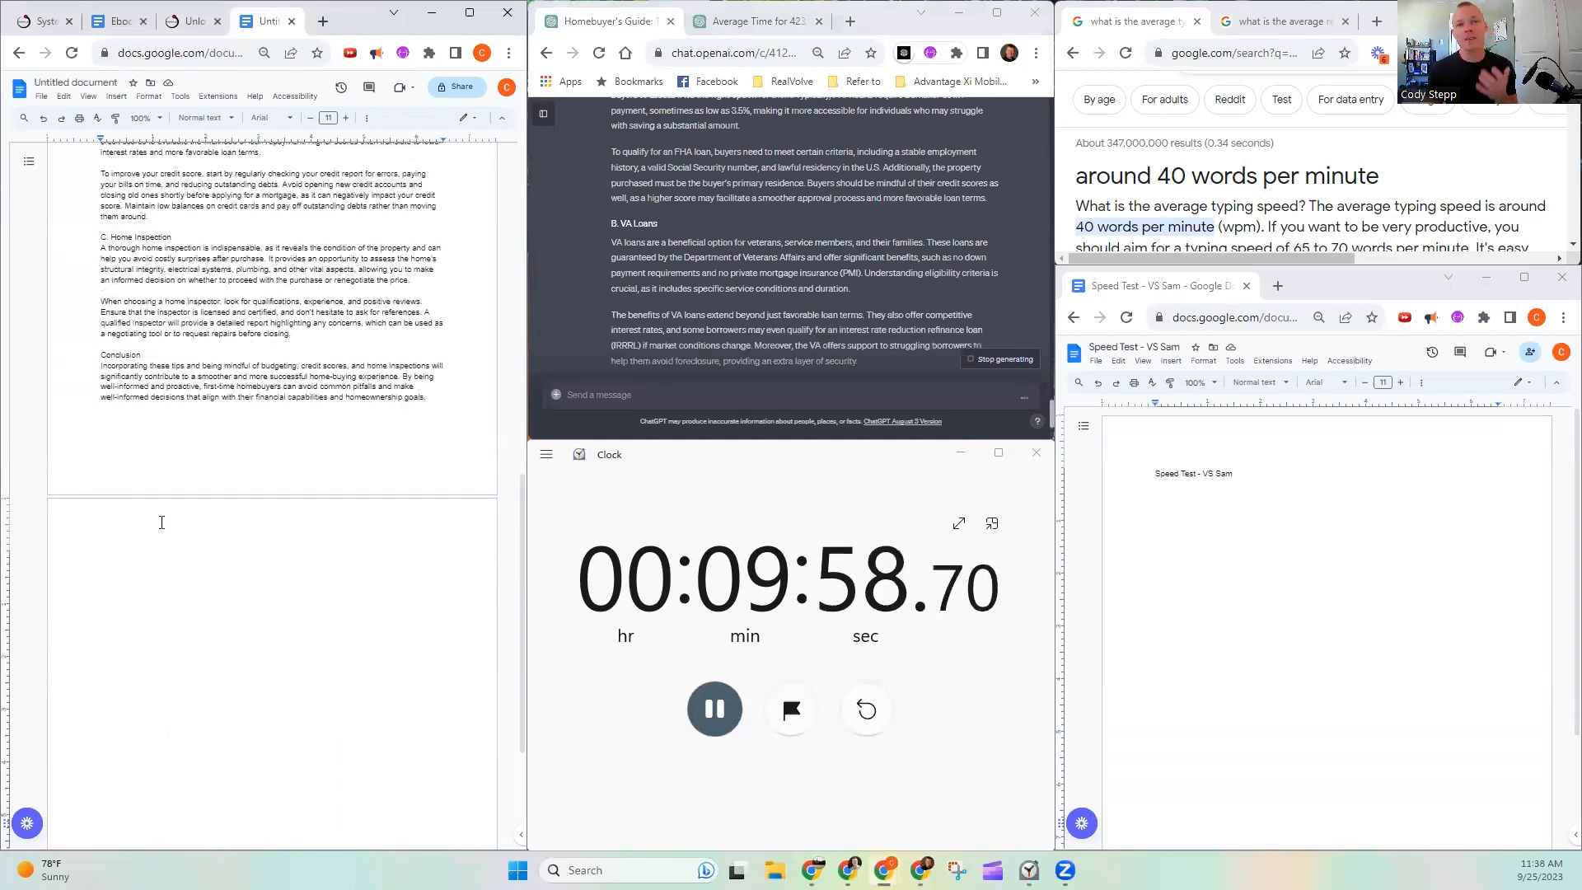
click(161, 522)
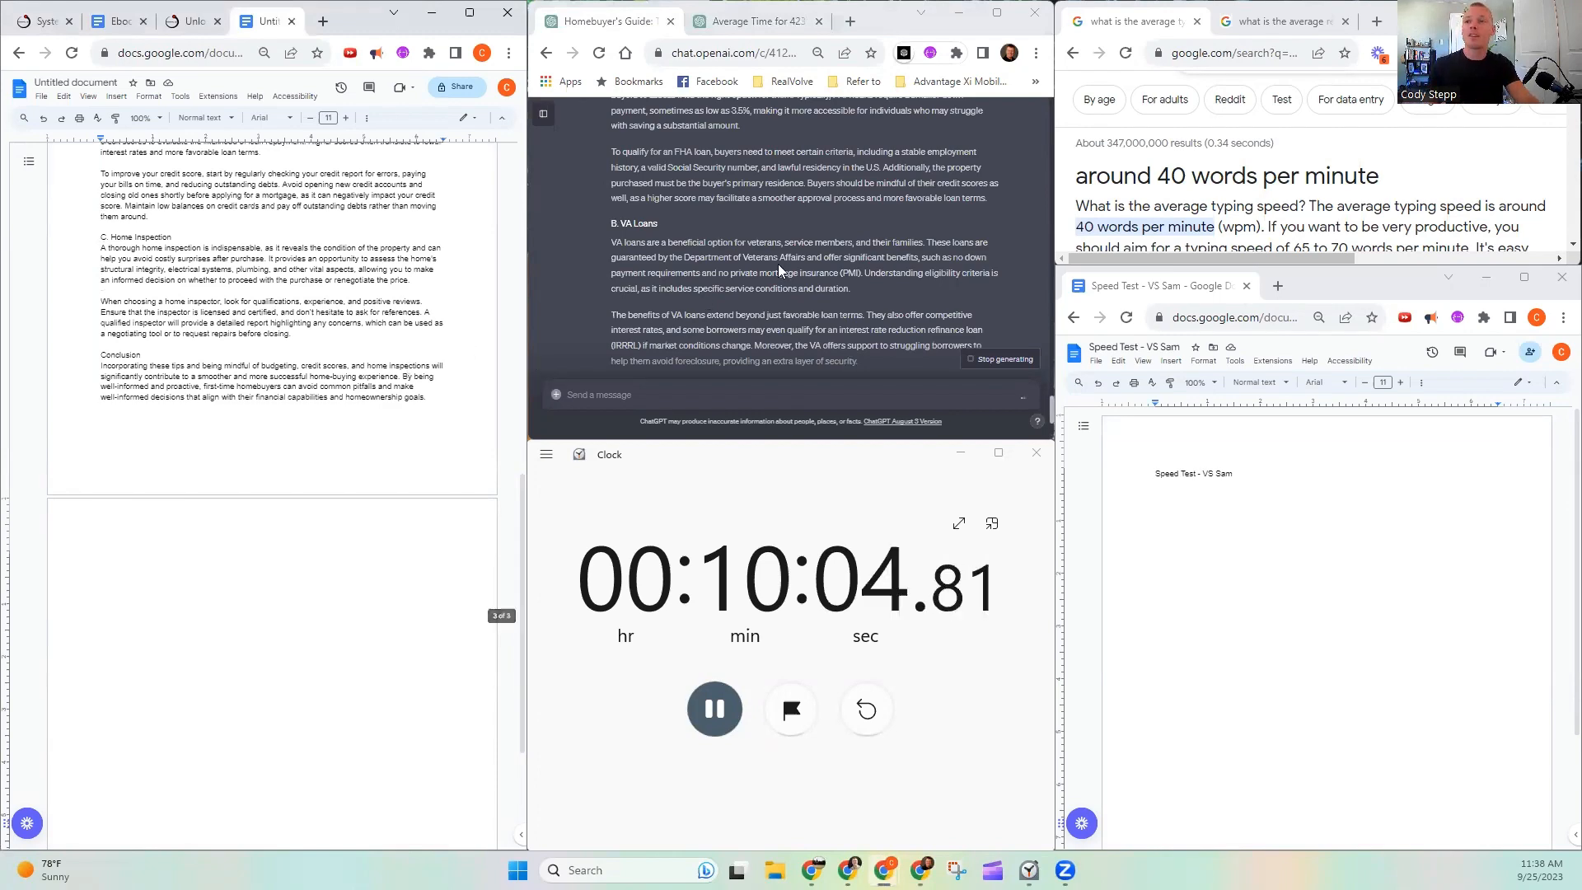
scroll(775, 265, down, 3)
scroll(729, 268, up, 10)
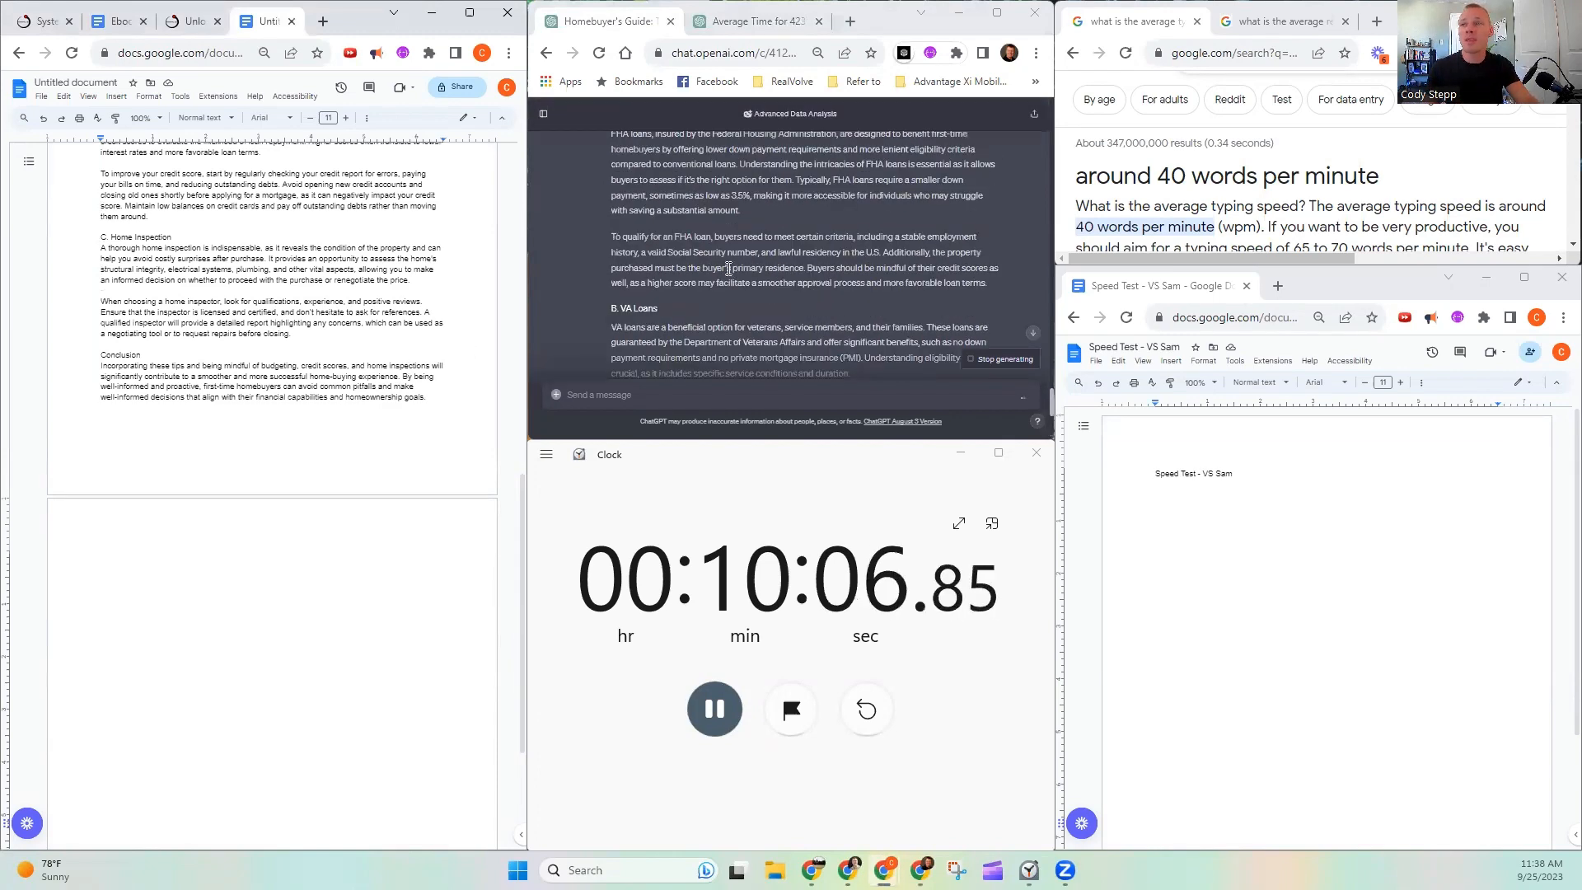
drag(606, 228, 829, 338)
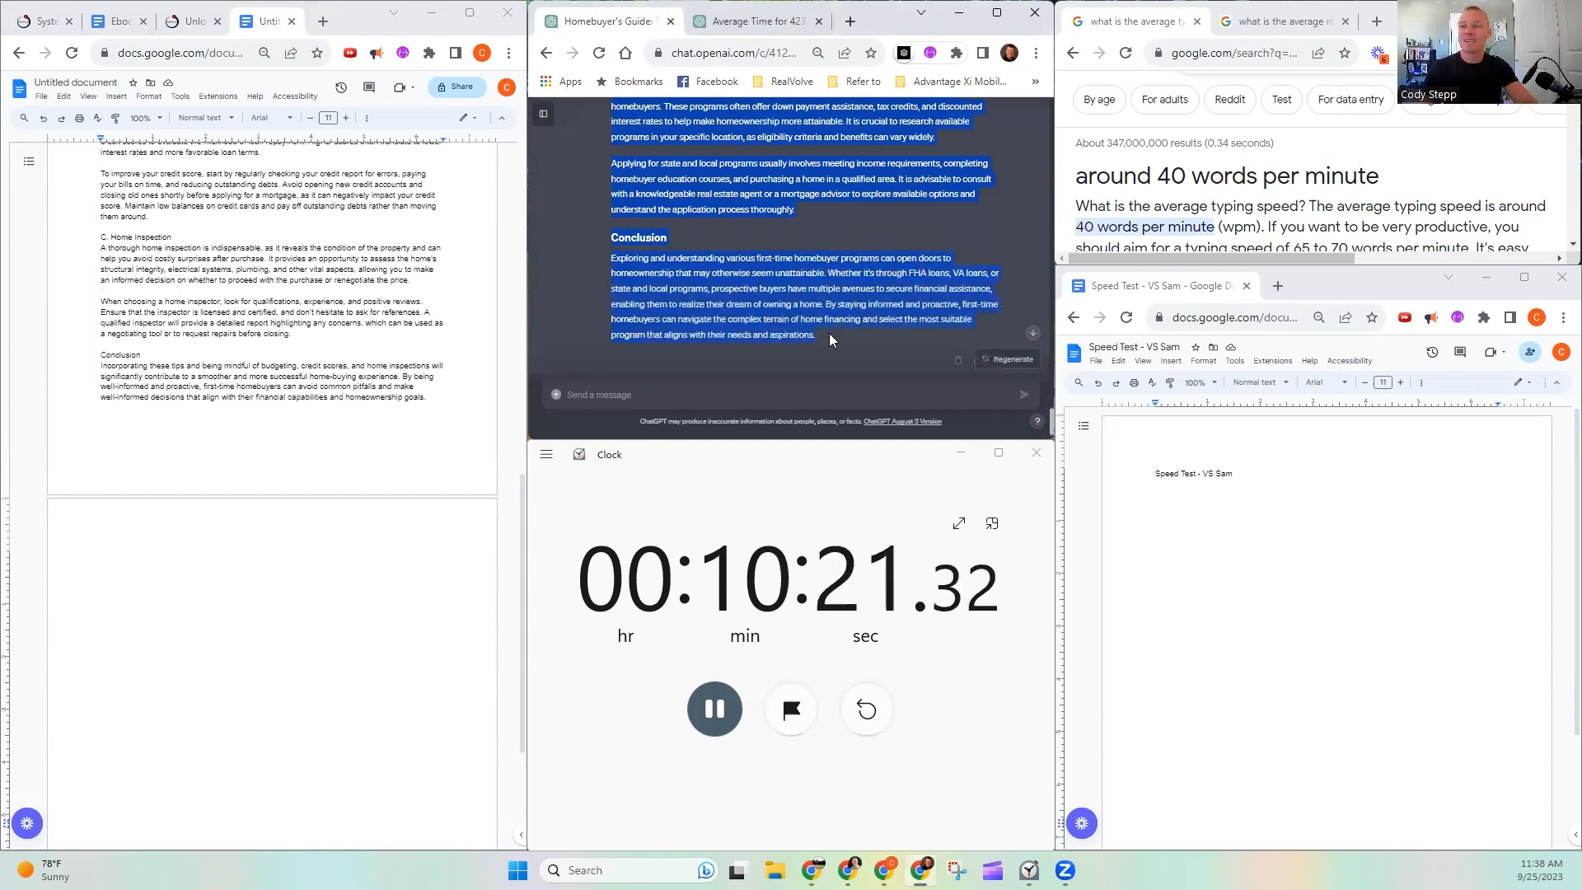
click(83, 524)
key(ctrl+v)
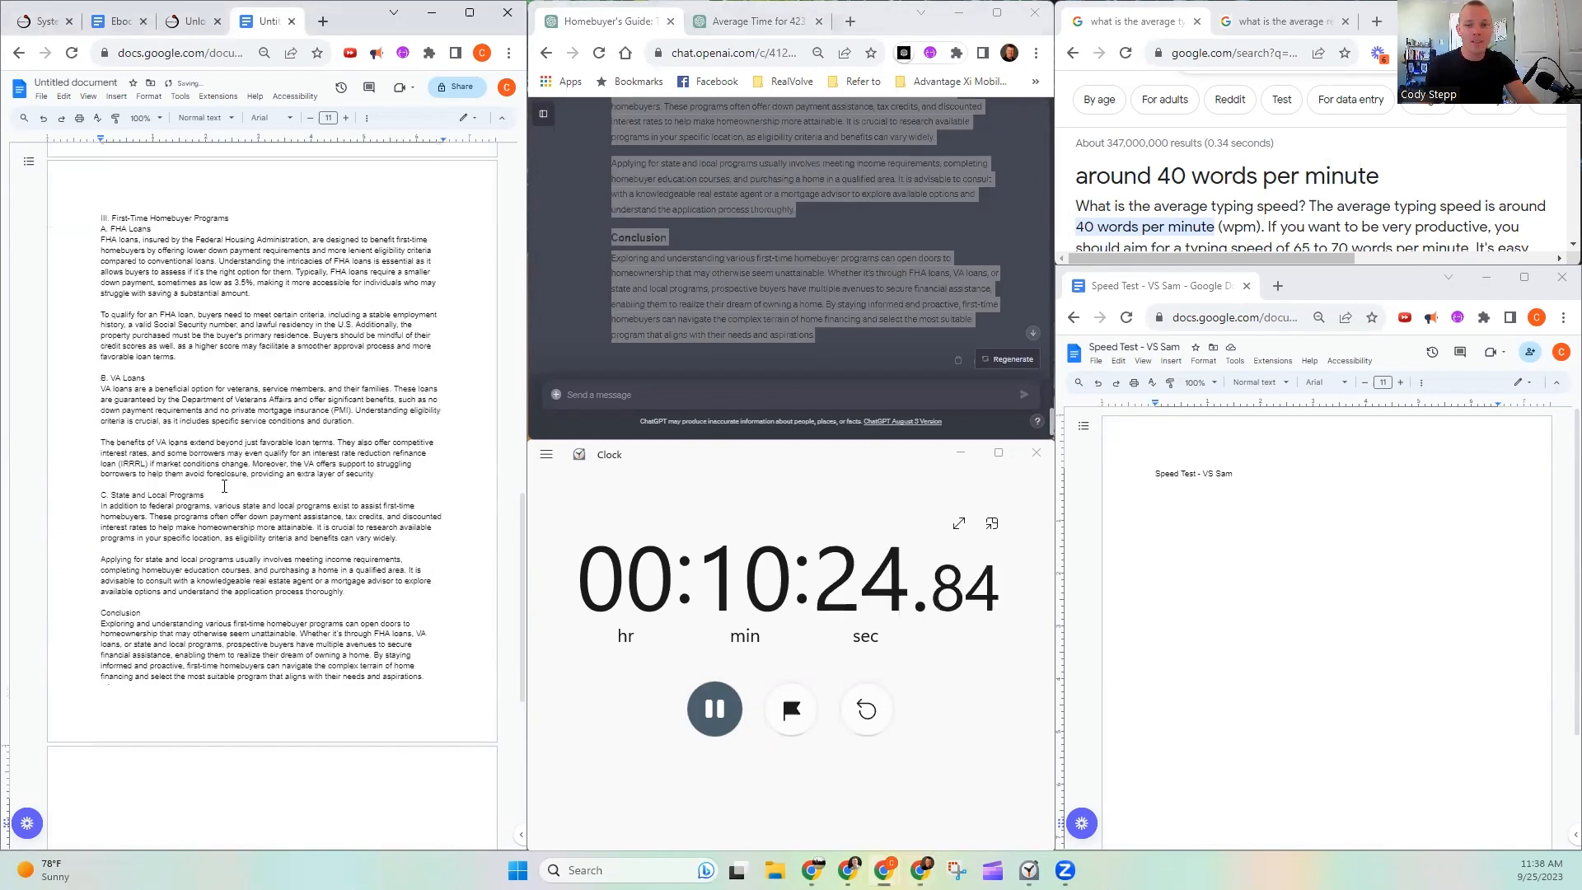
- Copy the "IV. Potential Stress Points and Solutions" outline, from Financial Stress through Decision-Making Stress, into a new ChatGPT message
click(719, 304)
scroll(722, 298, up, 15)
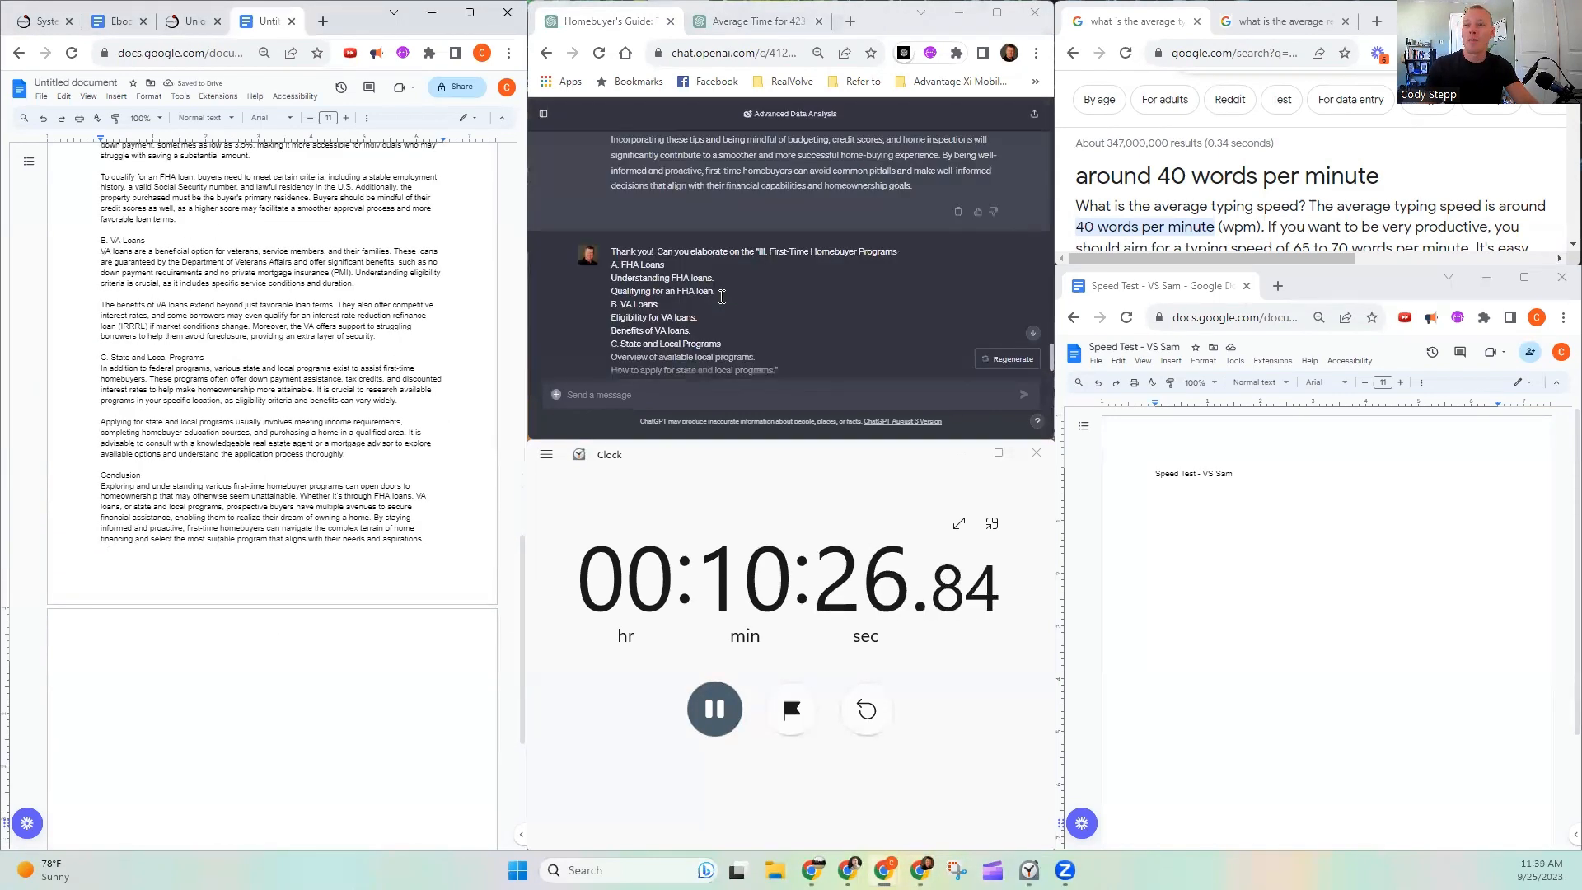
scroll(722, 296, up, 10)
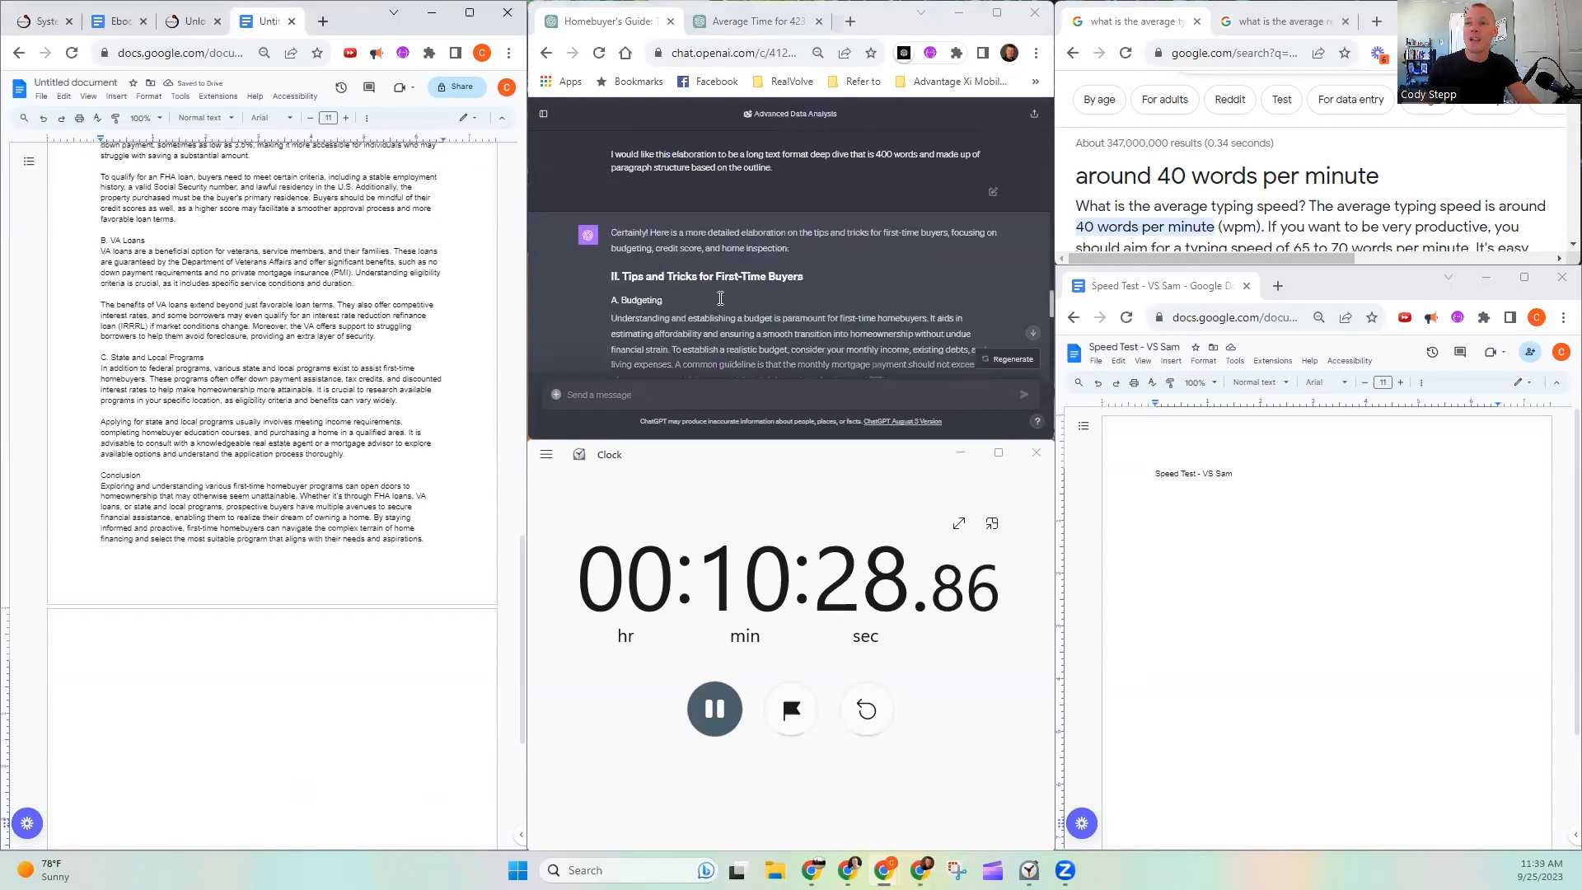
scroll(716, 281, down, 10)
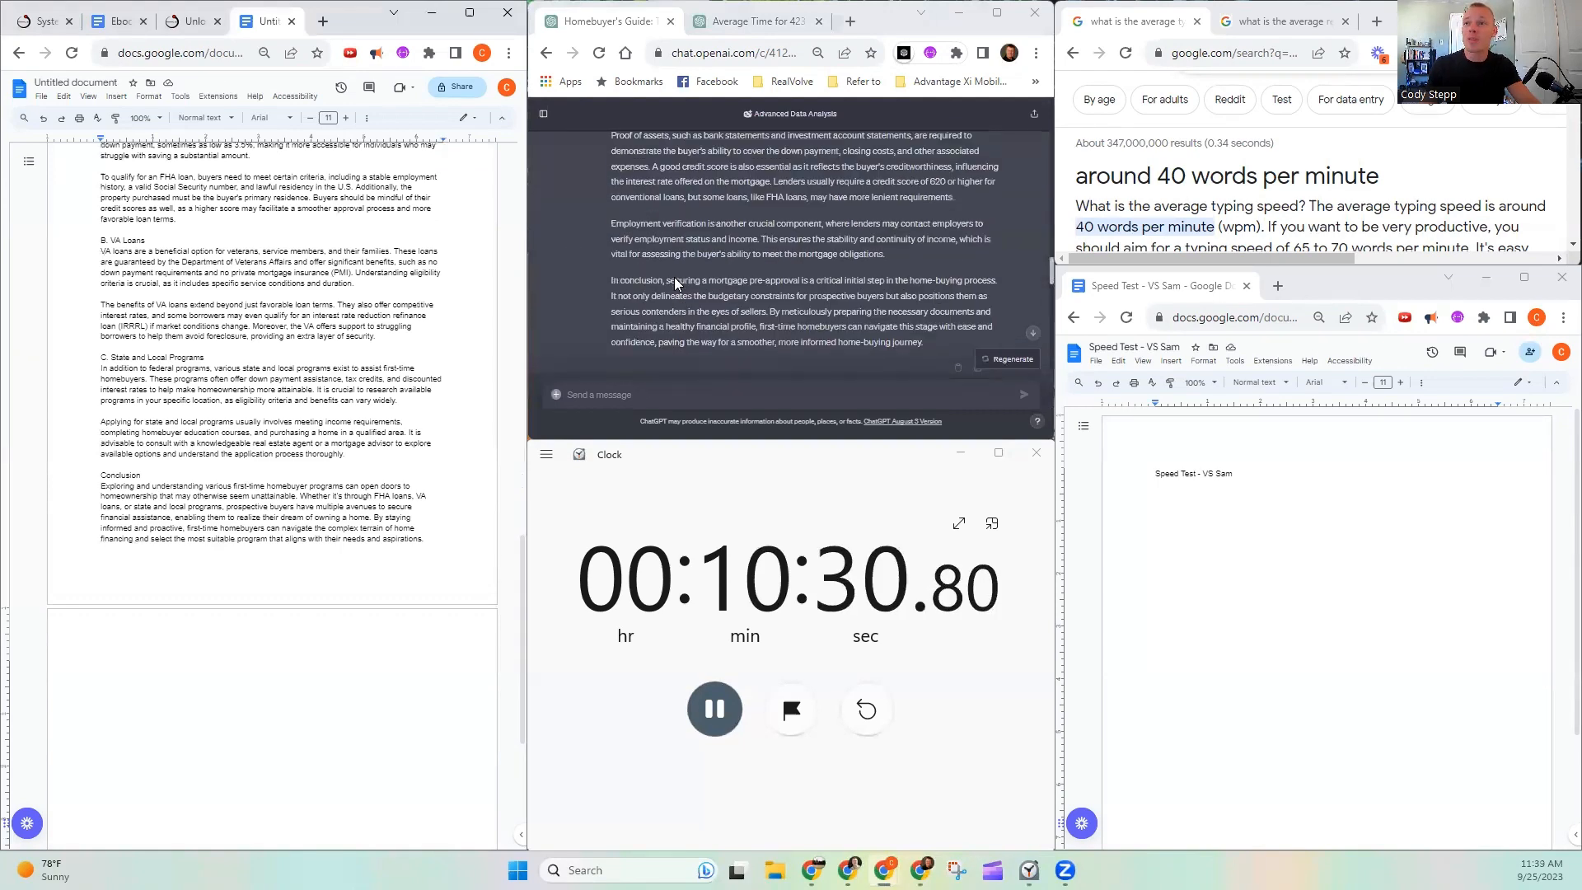
scroll(662, 283, down, 15)
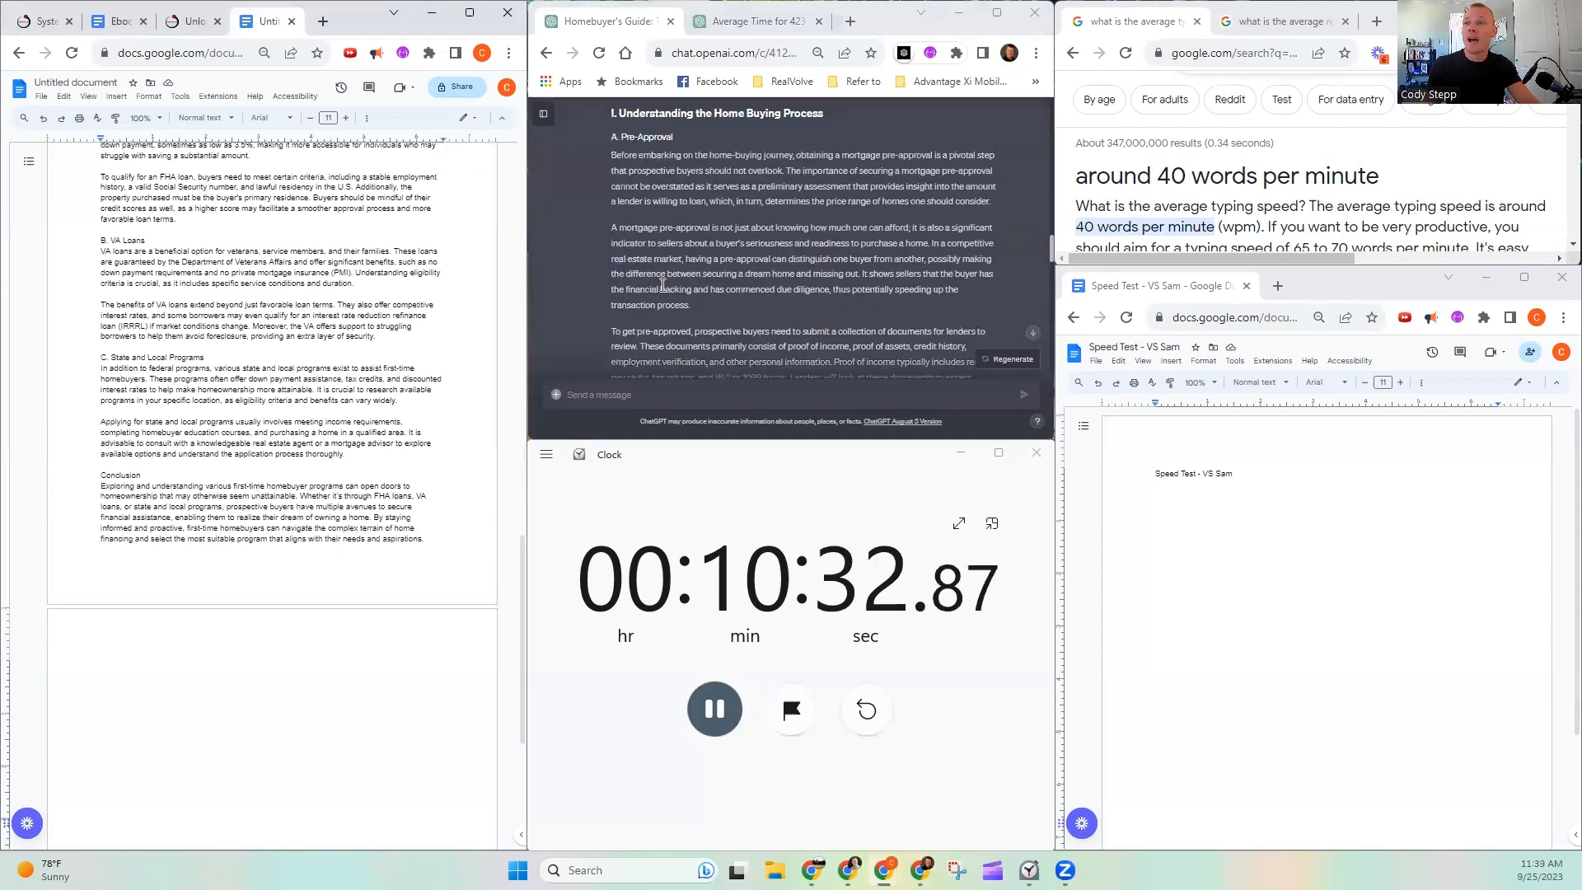
scroll(658, 284, up, 5)
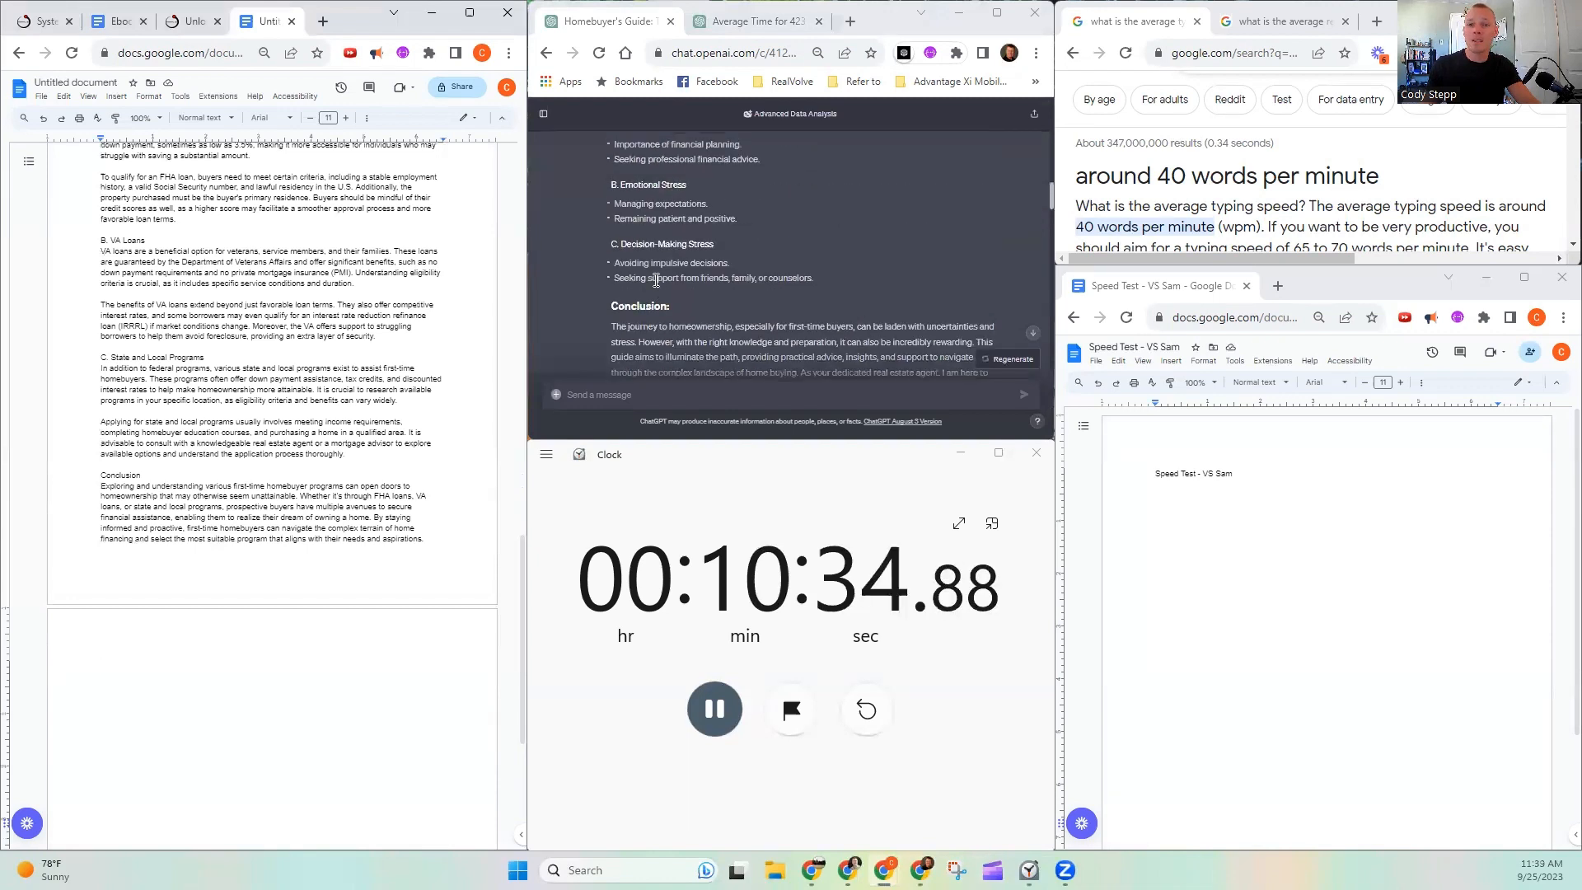
scroll(611, 237, up, 3)
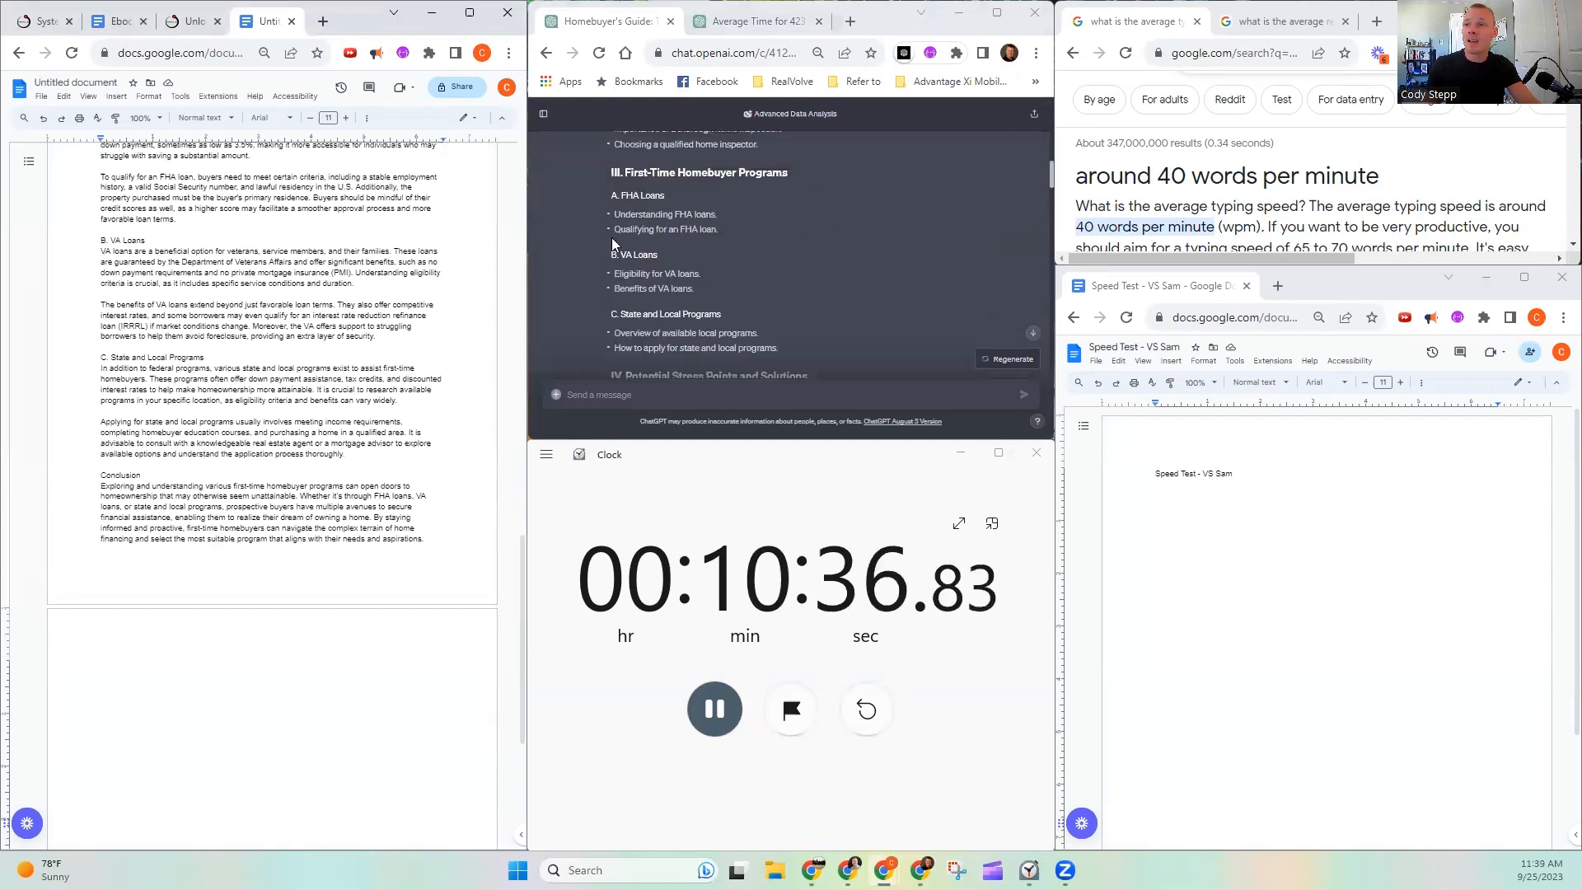
scroll(611, 244, down, 3)
drag(610, 239, 796, 163)
scroll(717, 272, down, 3)
scroll(795, 162, up, 2)
drag(805, 328, 826, 140)
scroll(783, 199, down, 2)
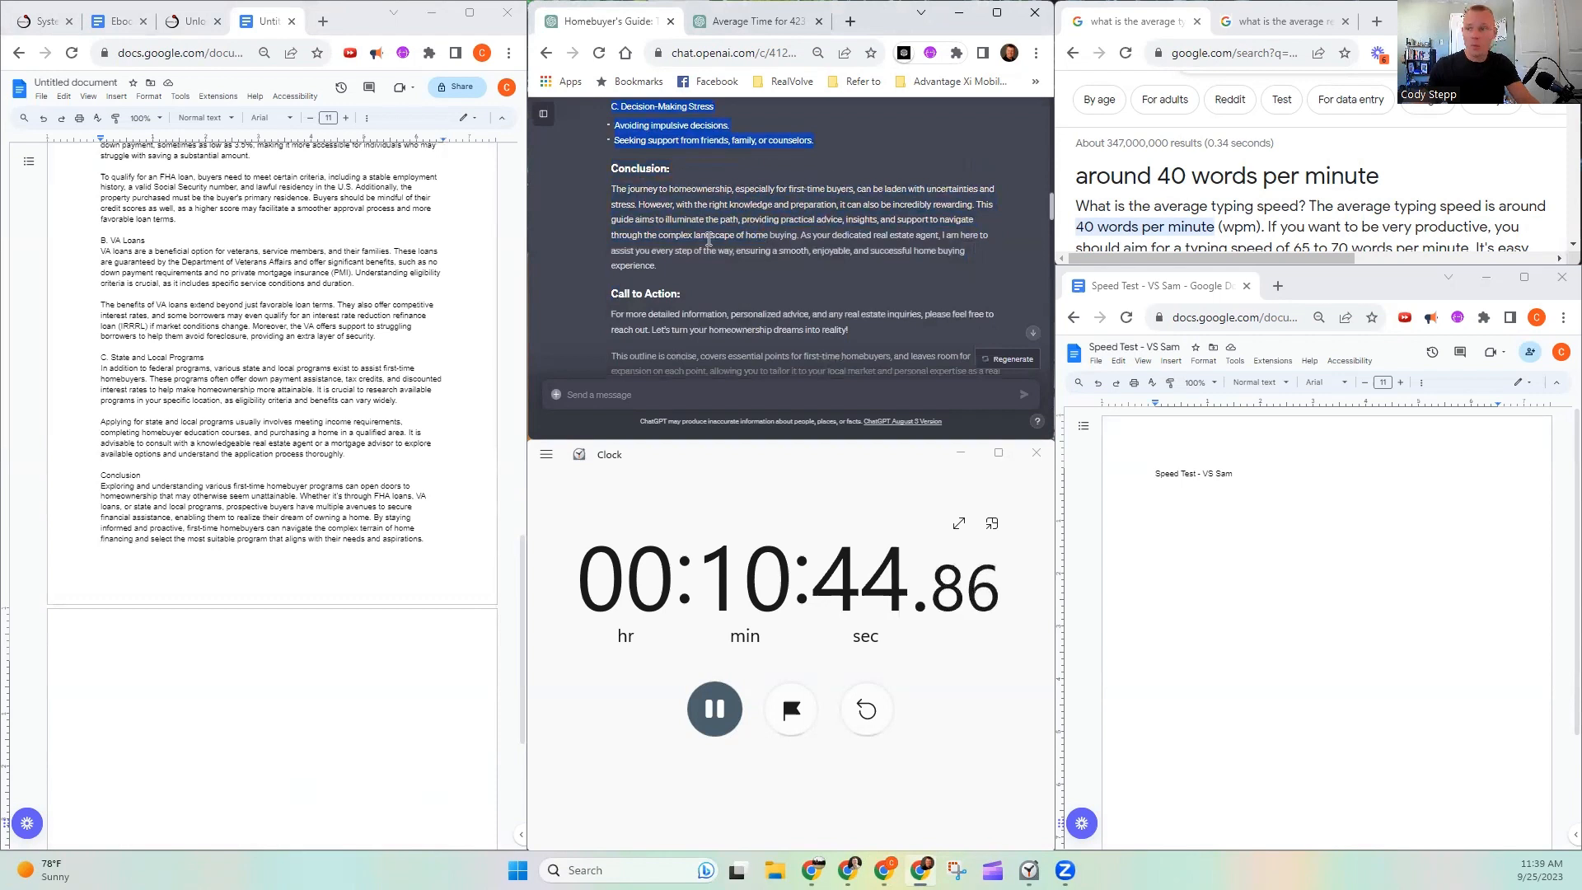
click(664, 394)
key(ctrl+v)
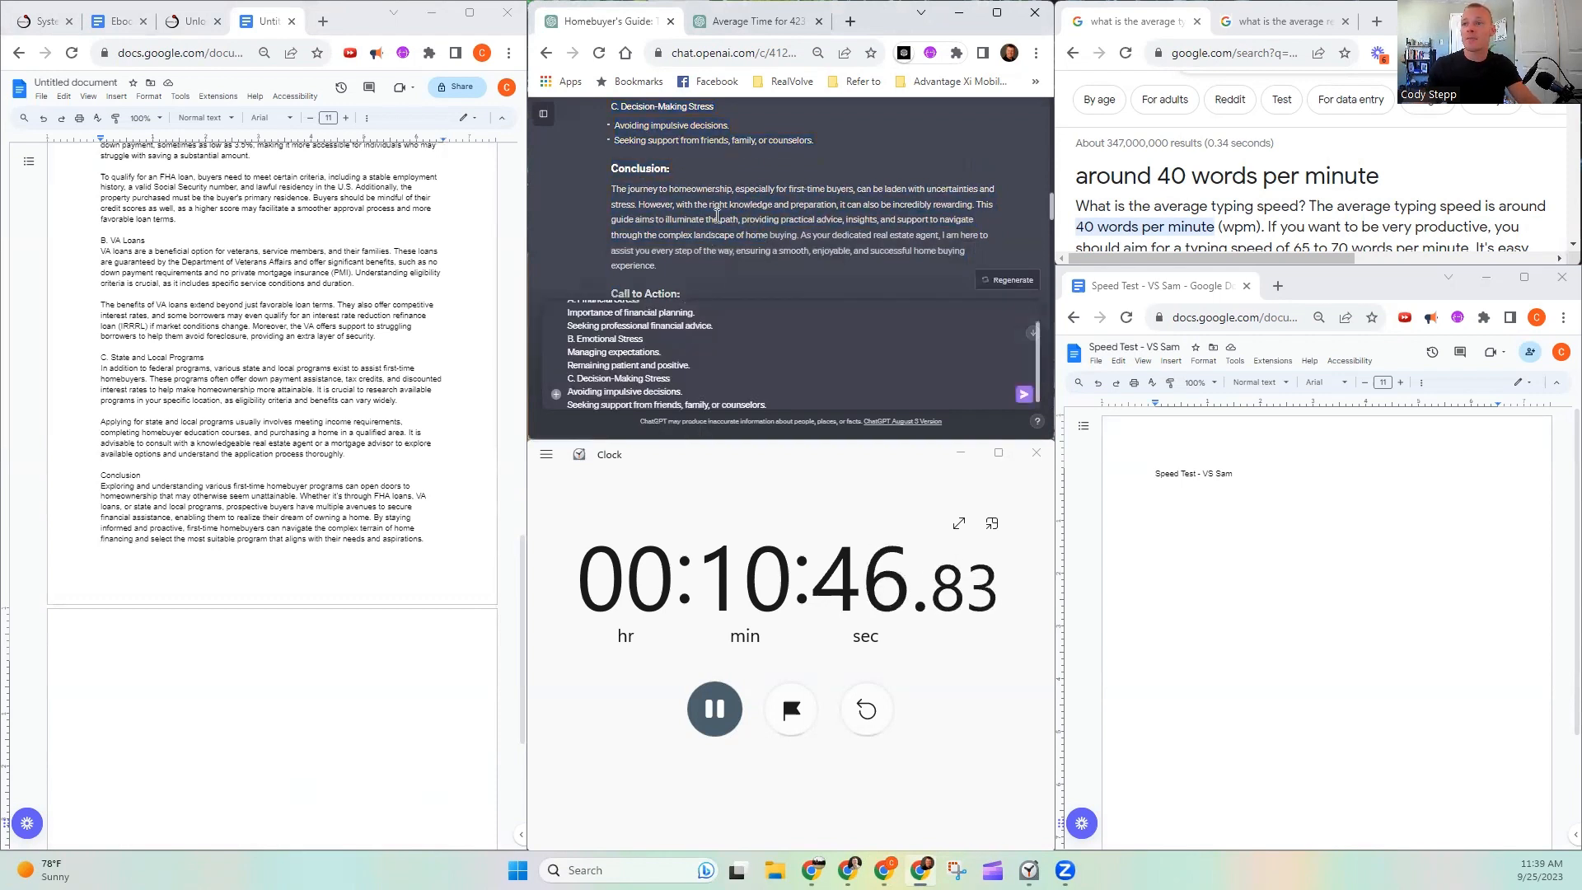
- Copy the opening 'Thank you! Can you elaborate on the "' from the pre-approval prompt to the start of the Potential Stress Points message
scroll(717, 216, down, 5)
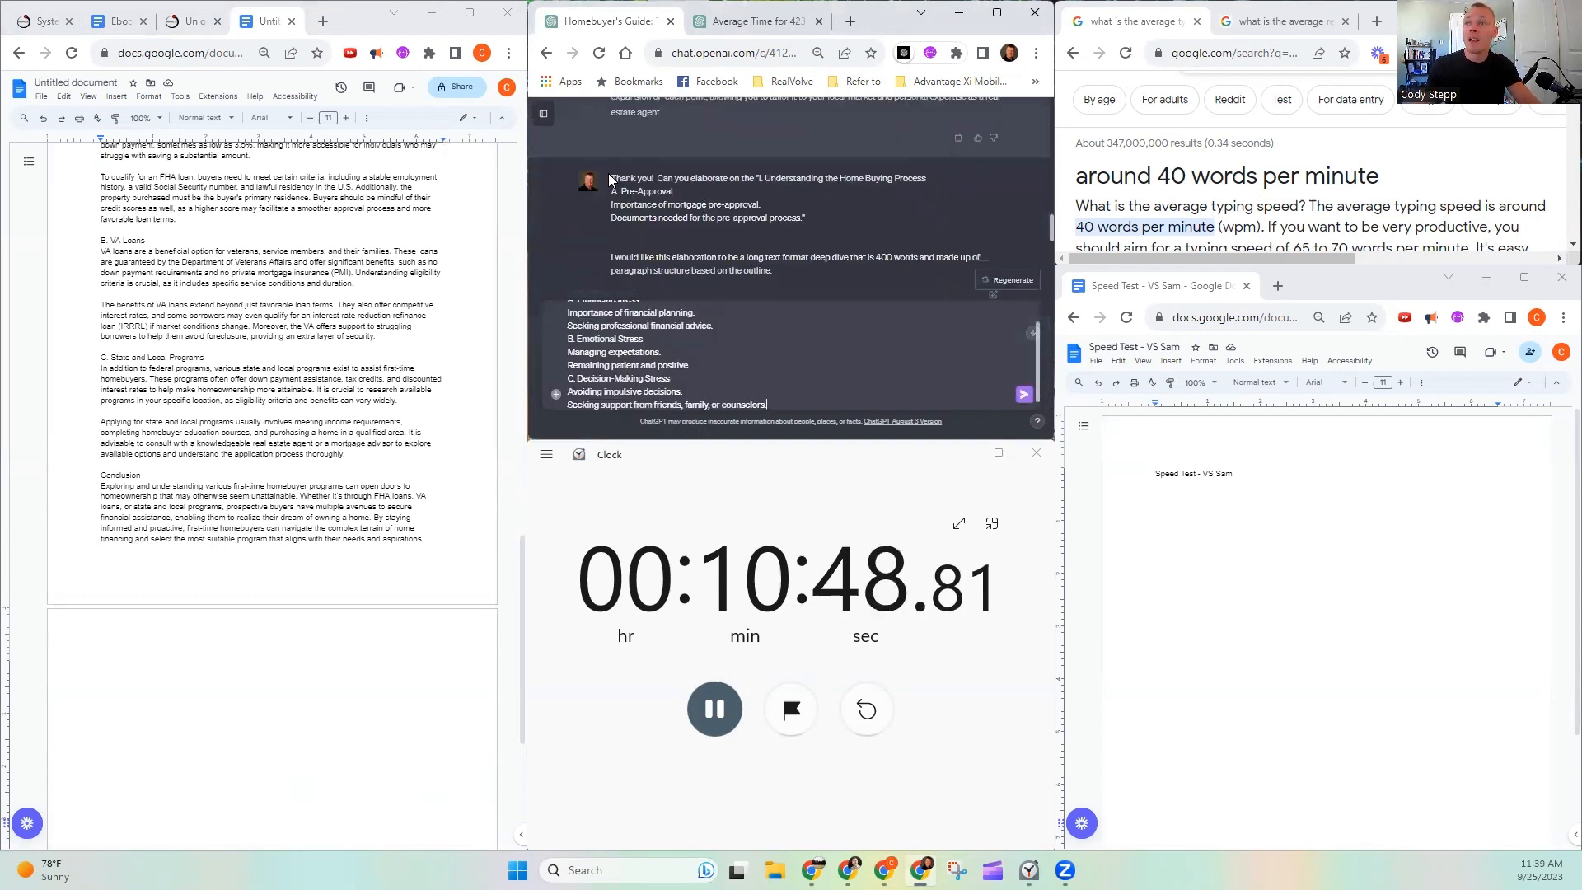
drag(611, 180, 762, 180)
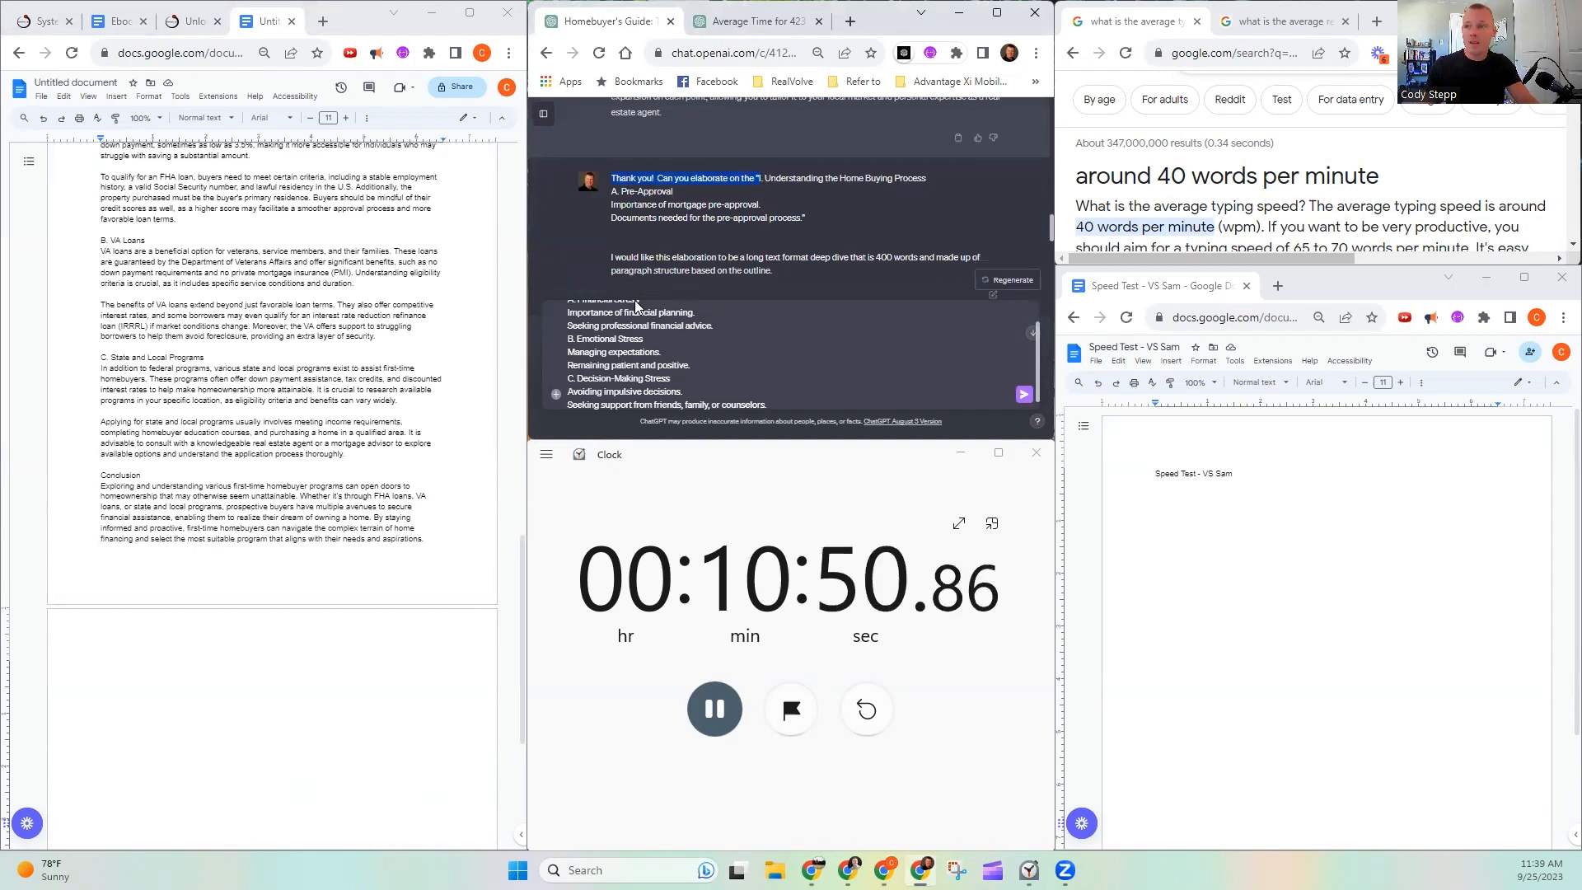
scroll(659, 346, up, 3)
click(567, 315)
key(ctrl+v)
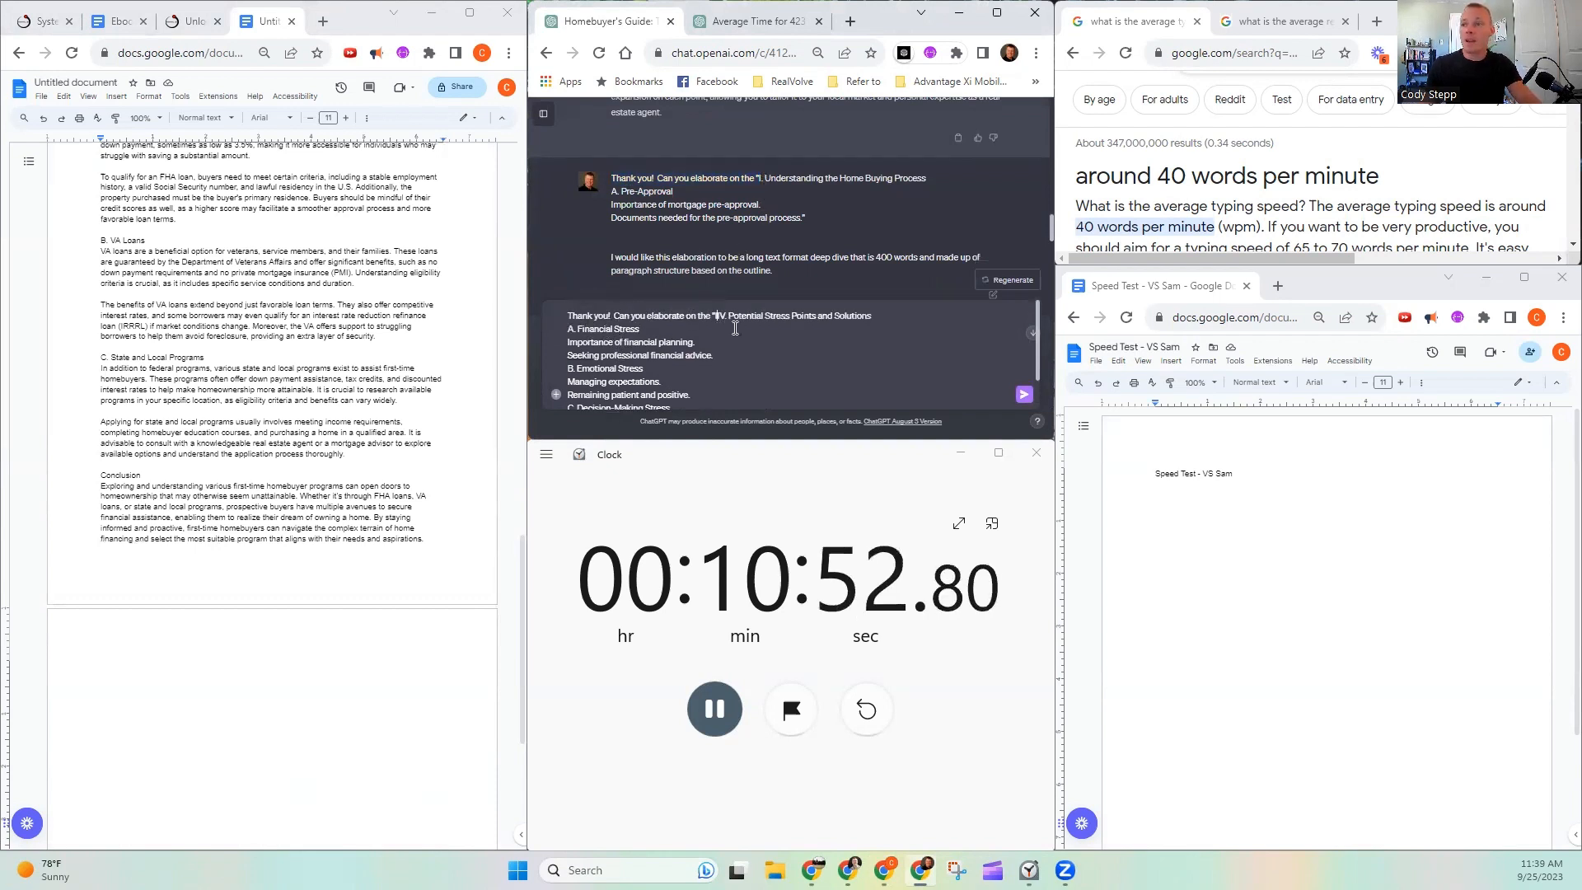
scroll(732, 330, down, 2)
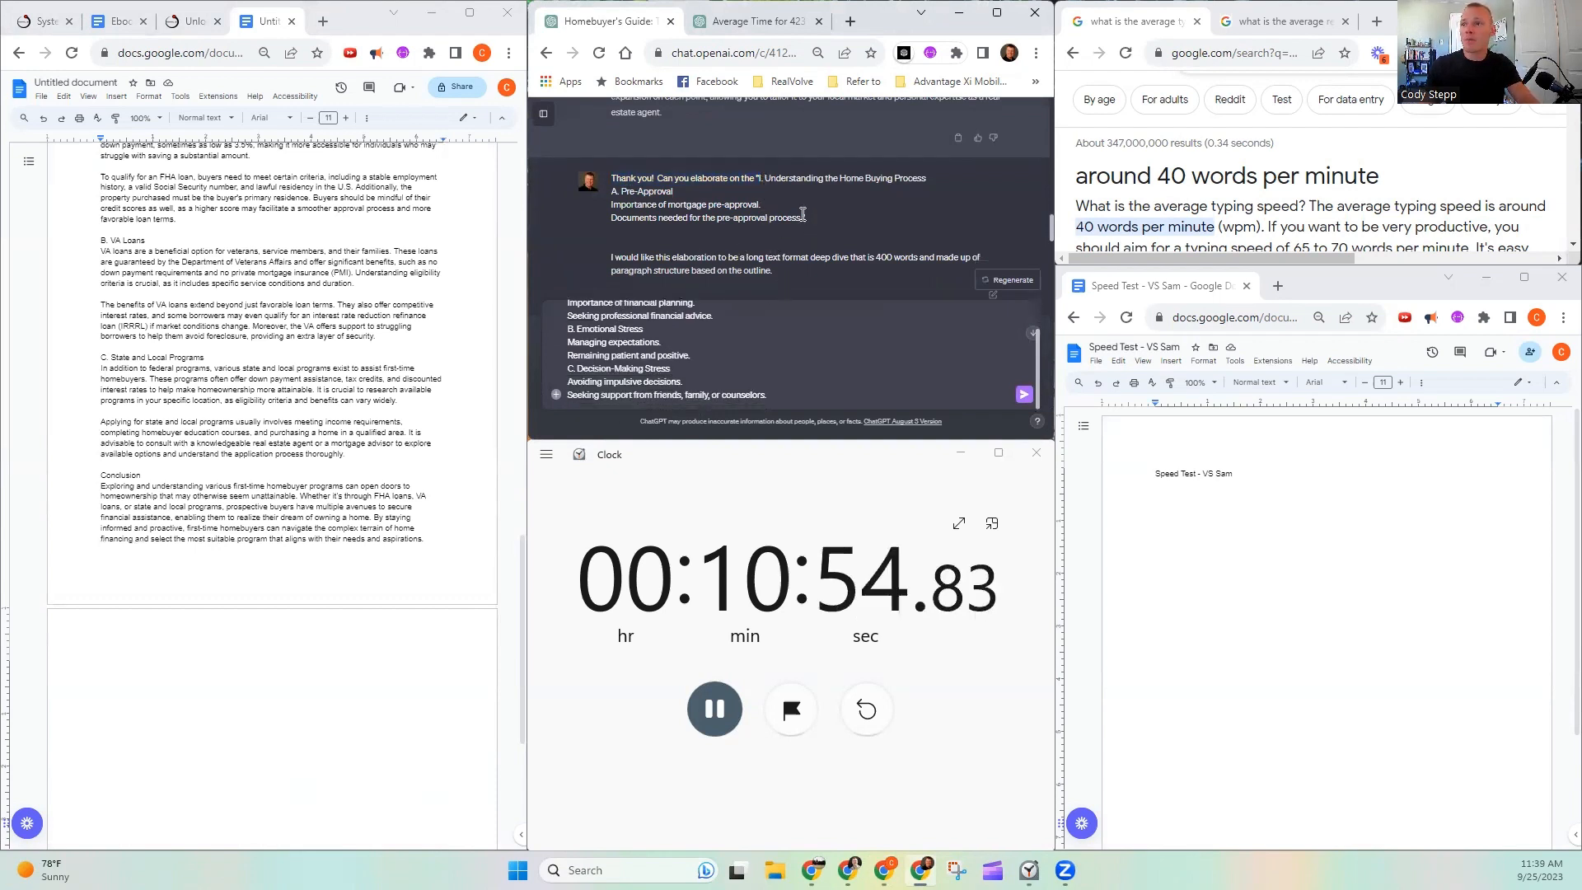
- Try to copy the 400-word elaboration instruction from the pre-approval prompt to the end of the Potential Stress Points message
drag(822, 243, 826, 275)
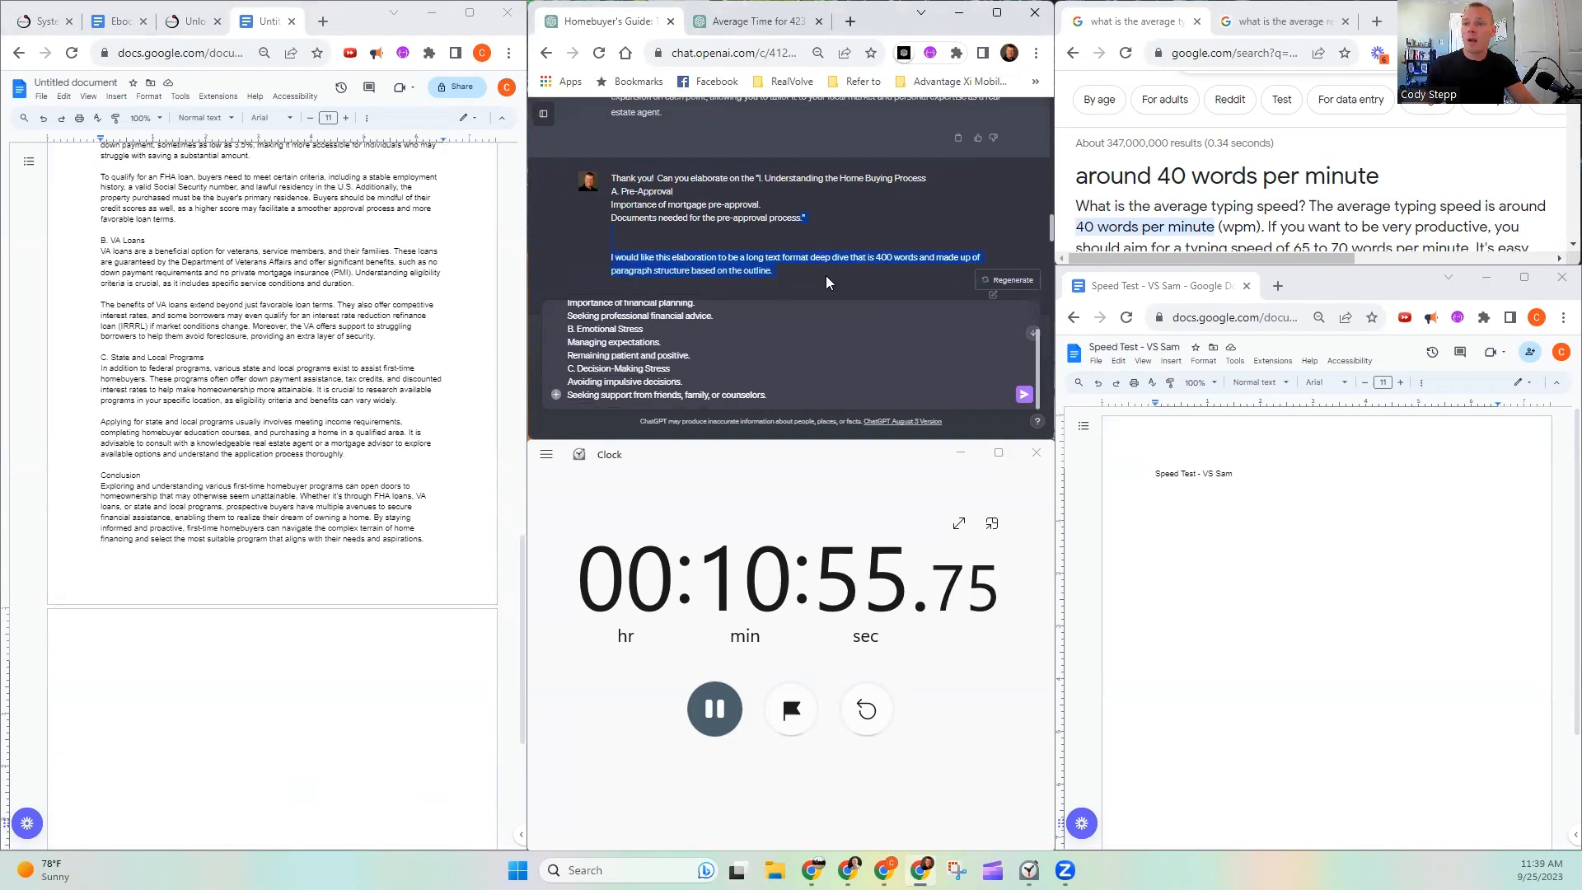
click(805, 391)
key(ctrl+v)
scroll(831, 385, up, 2)
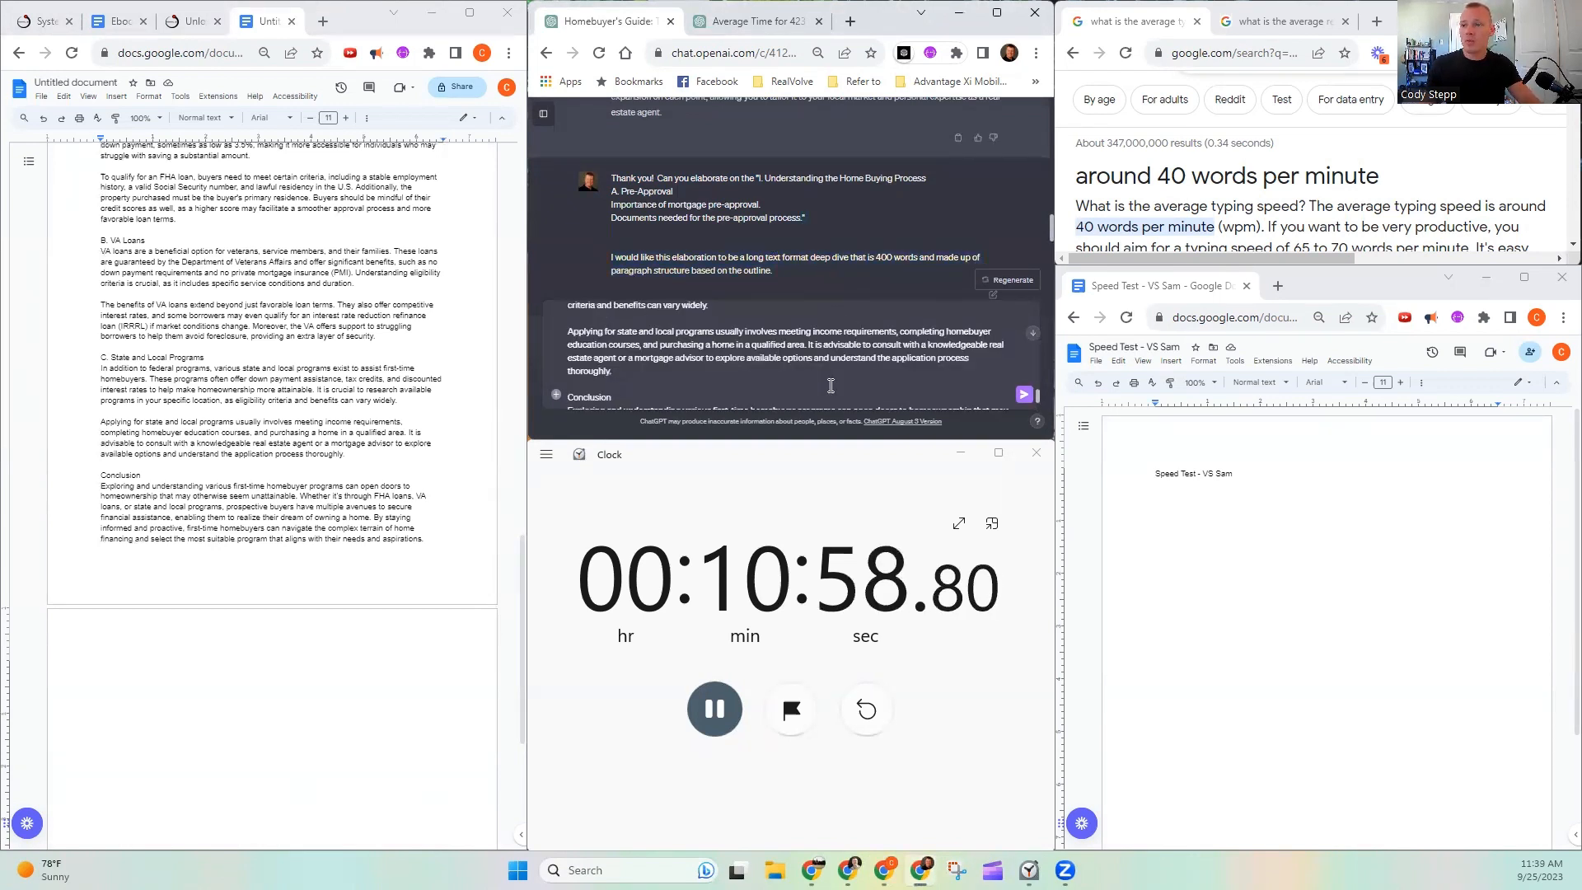
scroll(832, 386, down, 2)
scroll(831, 385, up, 10)
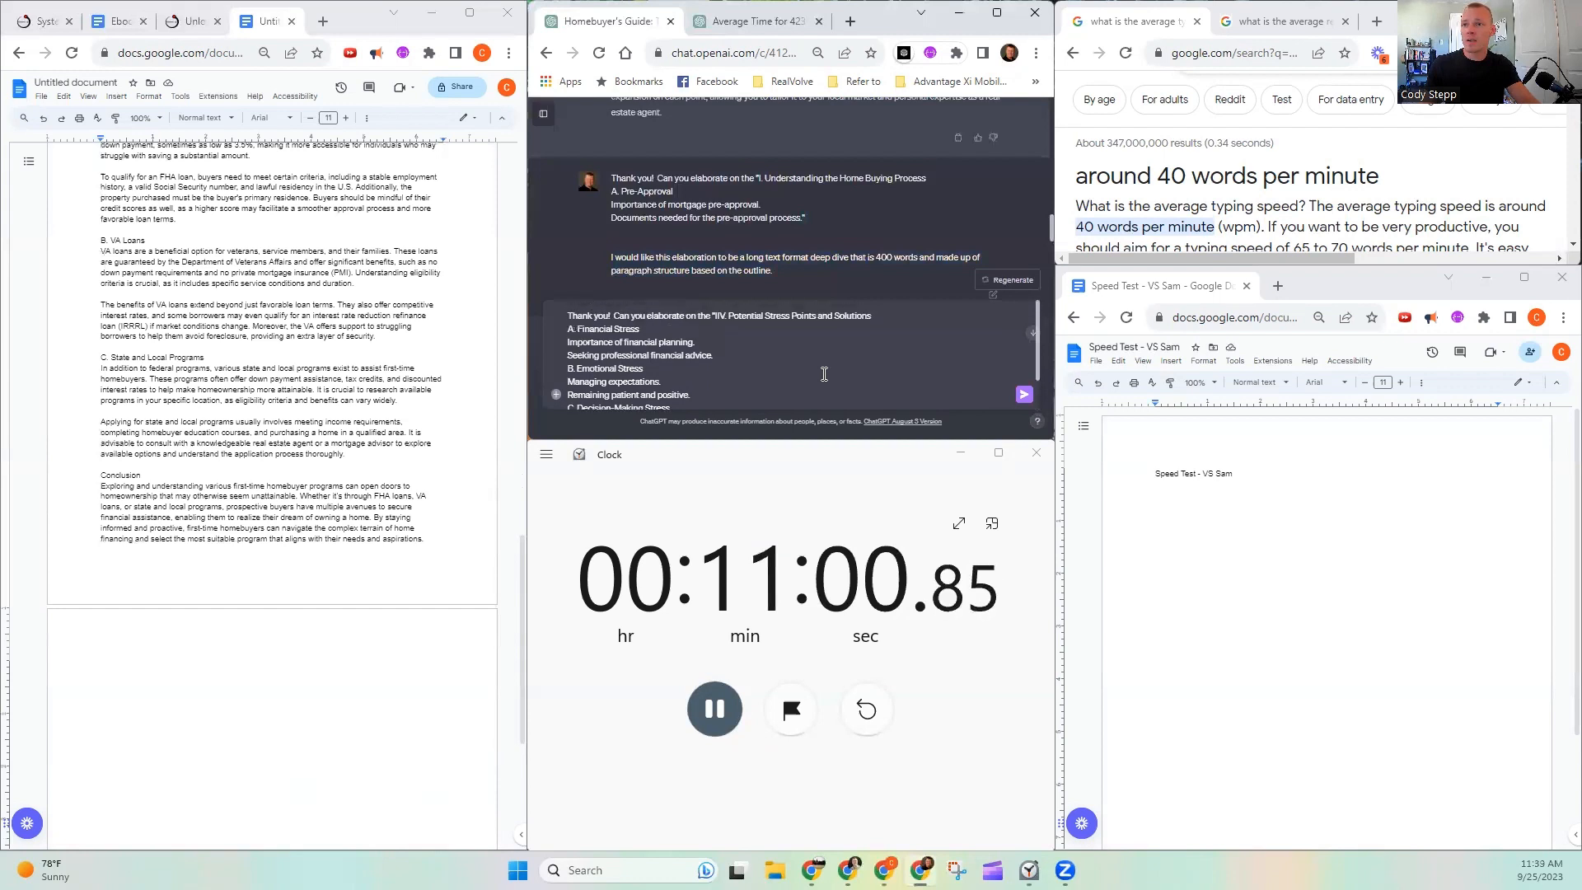
drag(826, 263, 821, 290)
scroll(752, 389, down, 1)
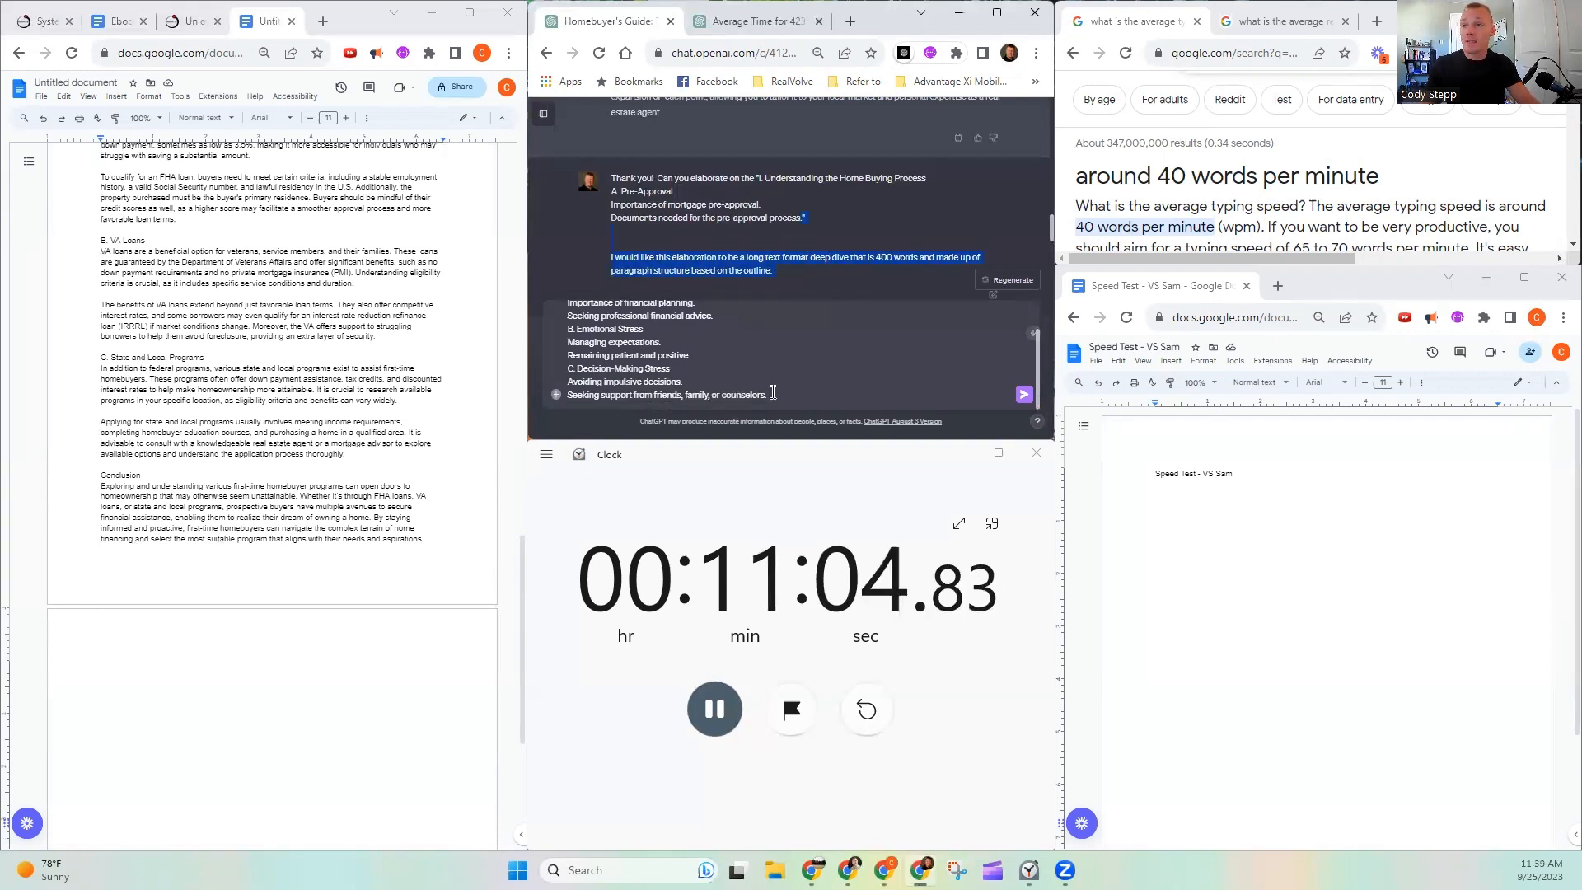
click(776, 391)
key(ctrl+v)
scroll(838, 382, up, 1)
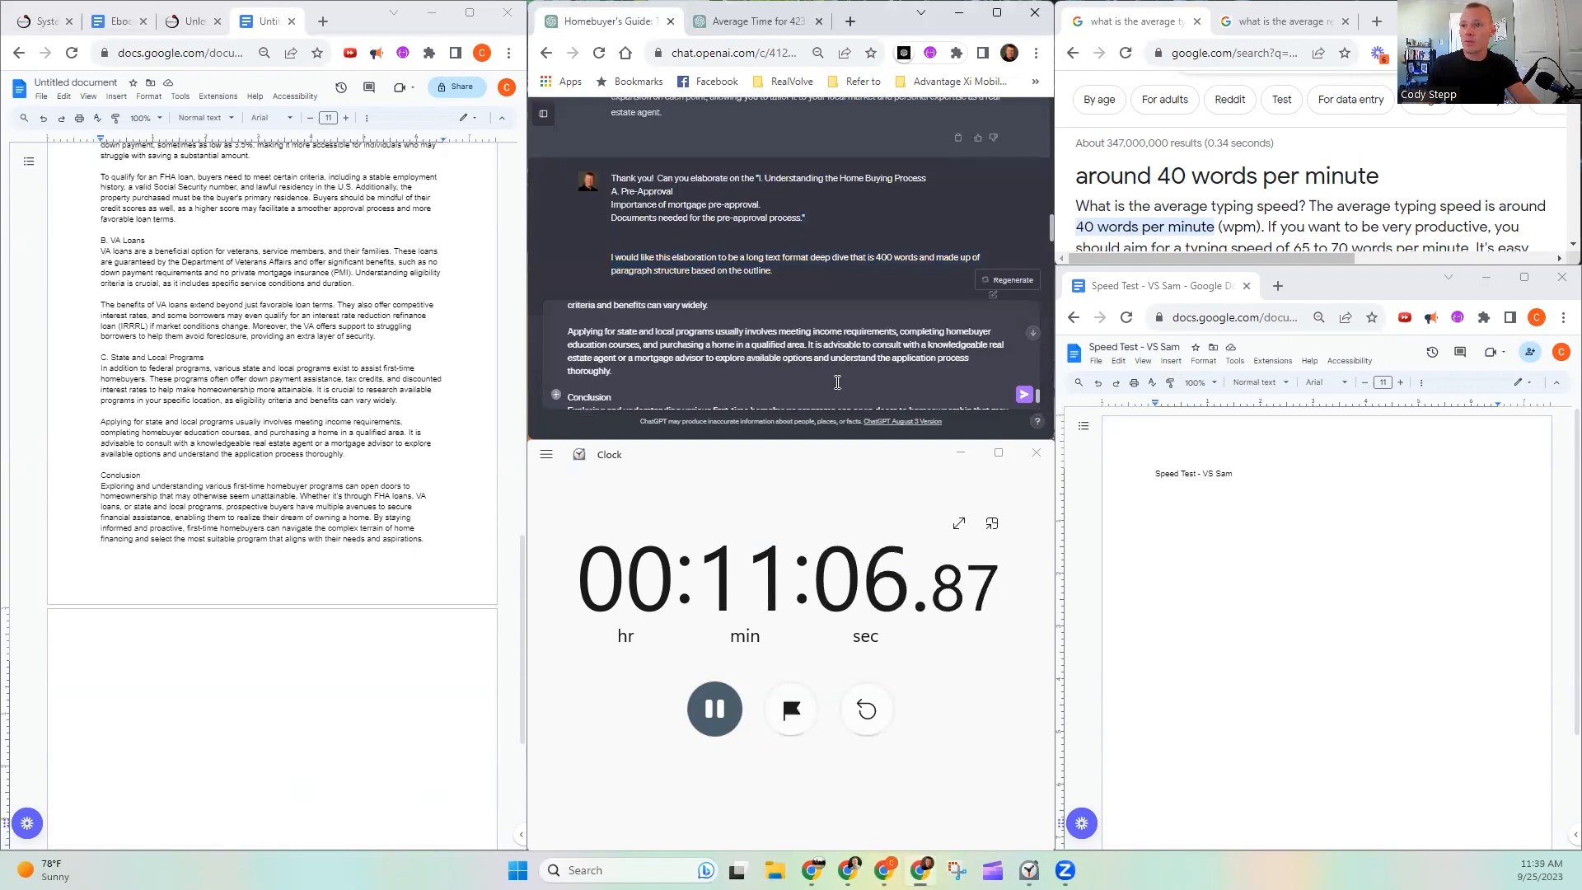
scroll(837, 382, up, 2)
key(ctrl+z)
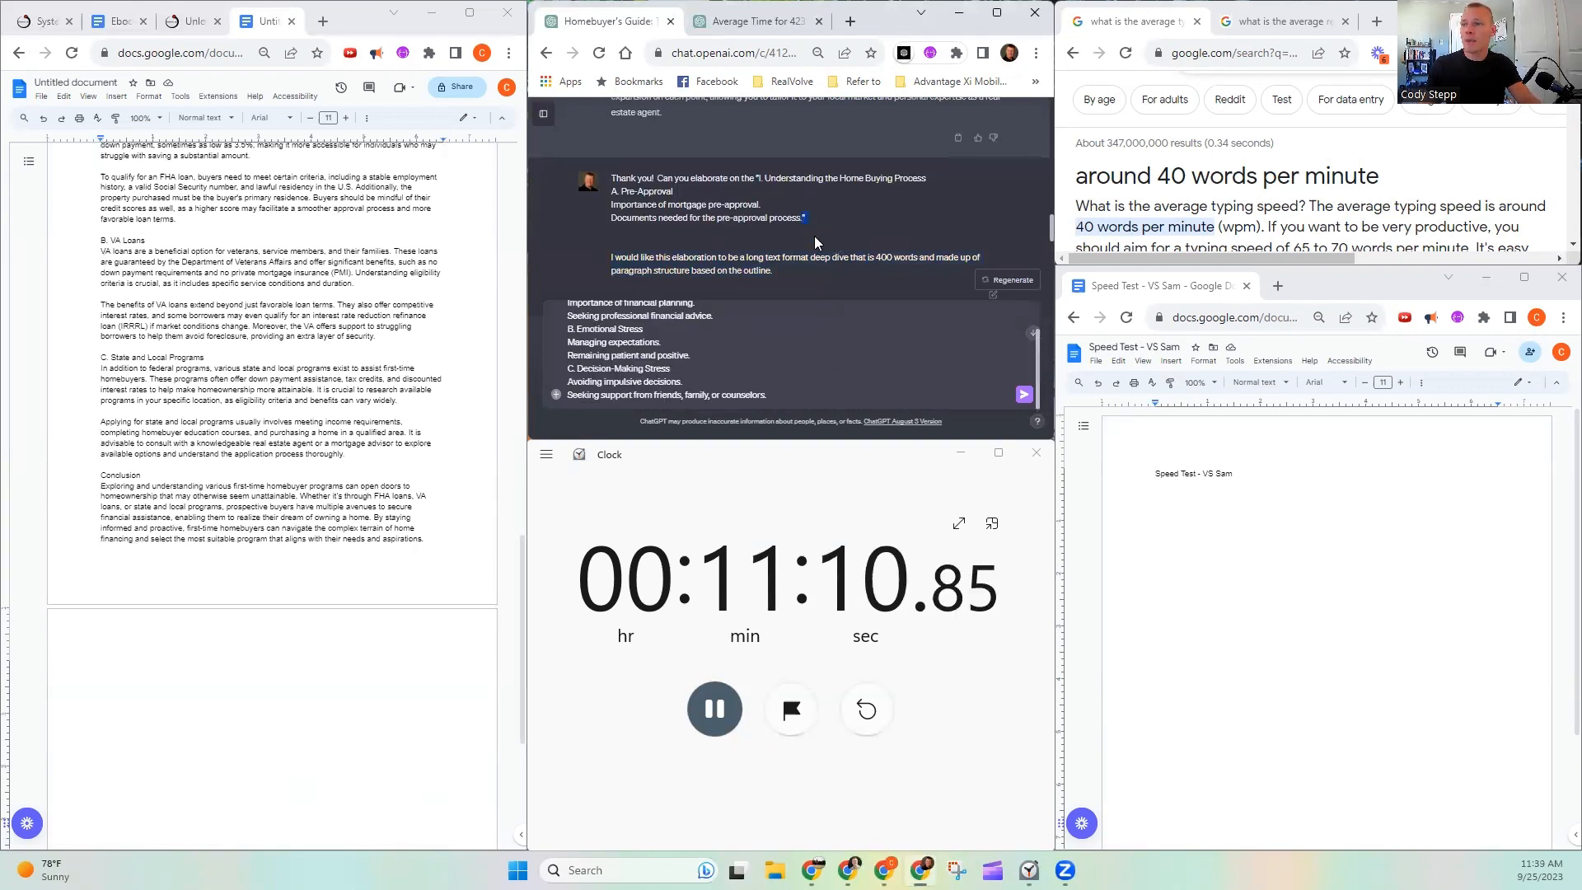
drag(815, 236, 811, 265)
right_click(802, 256)
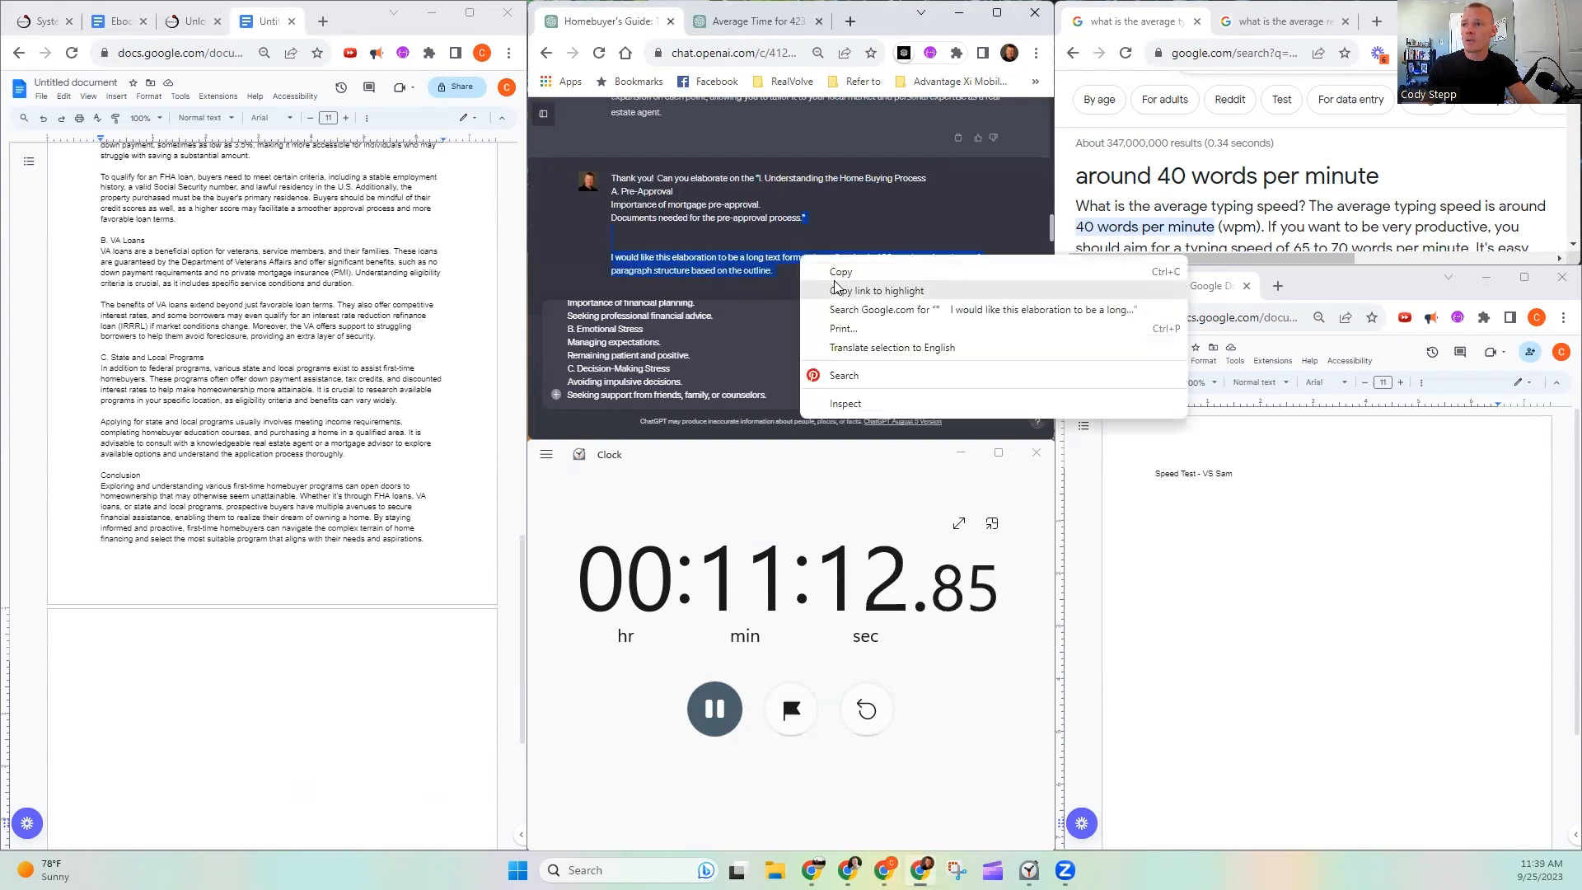
click(839, 275)
click(793, 395)
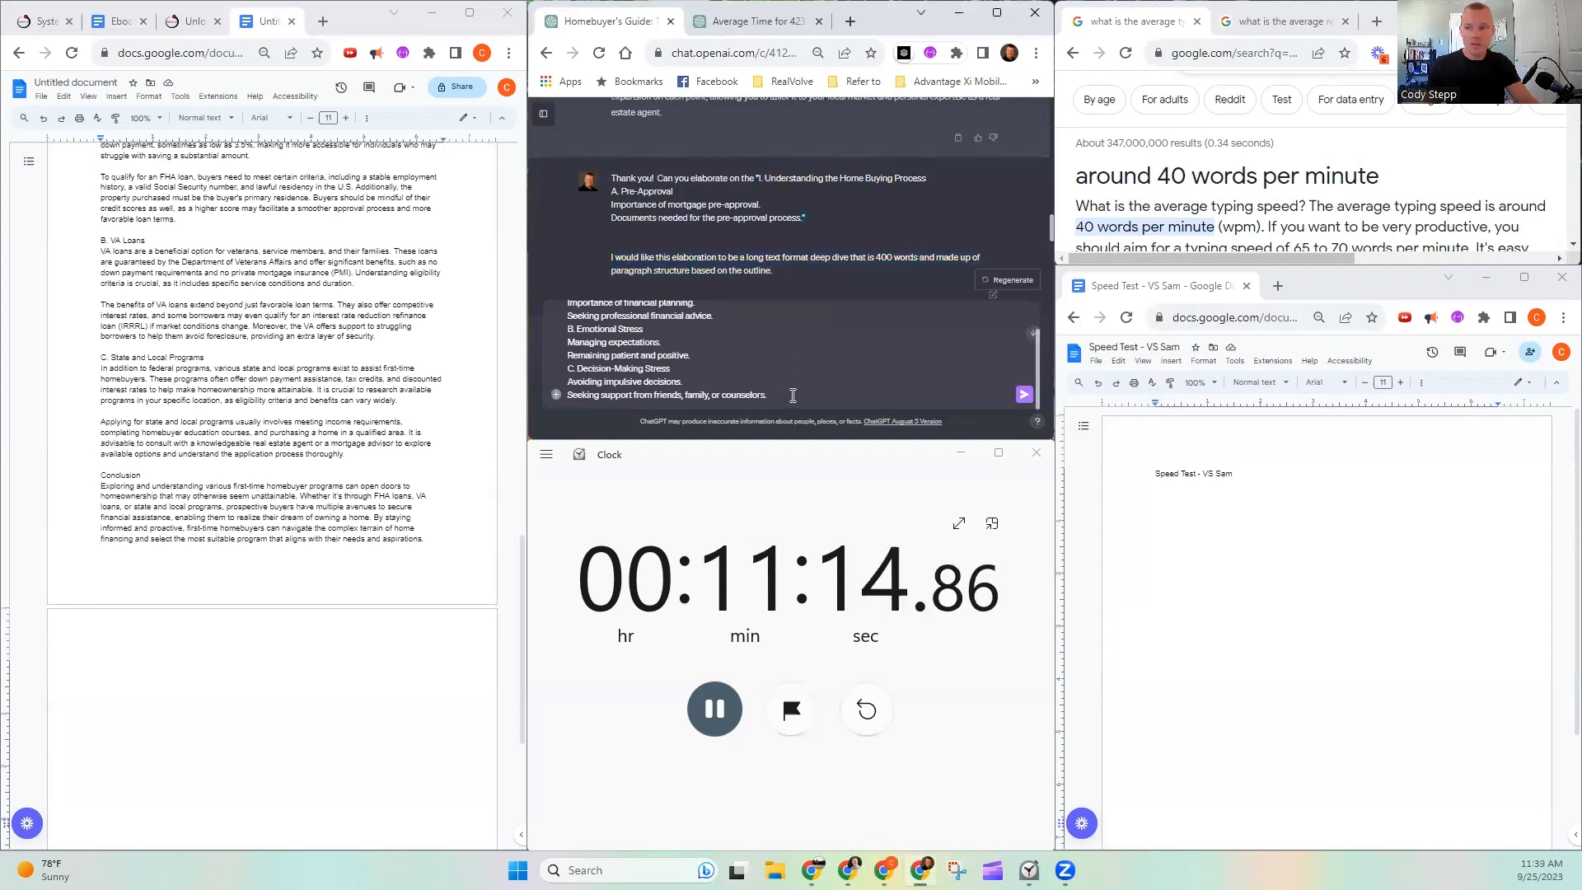
key(ctrl+v)
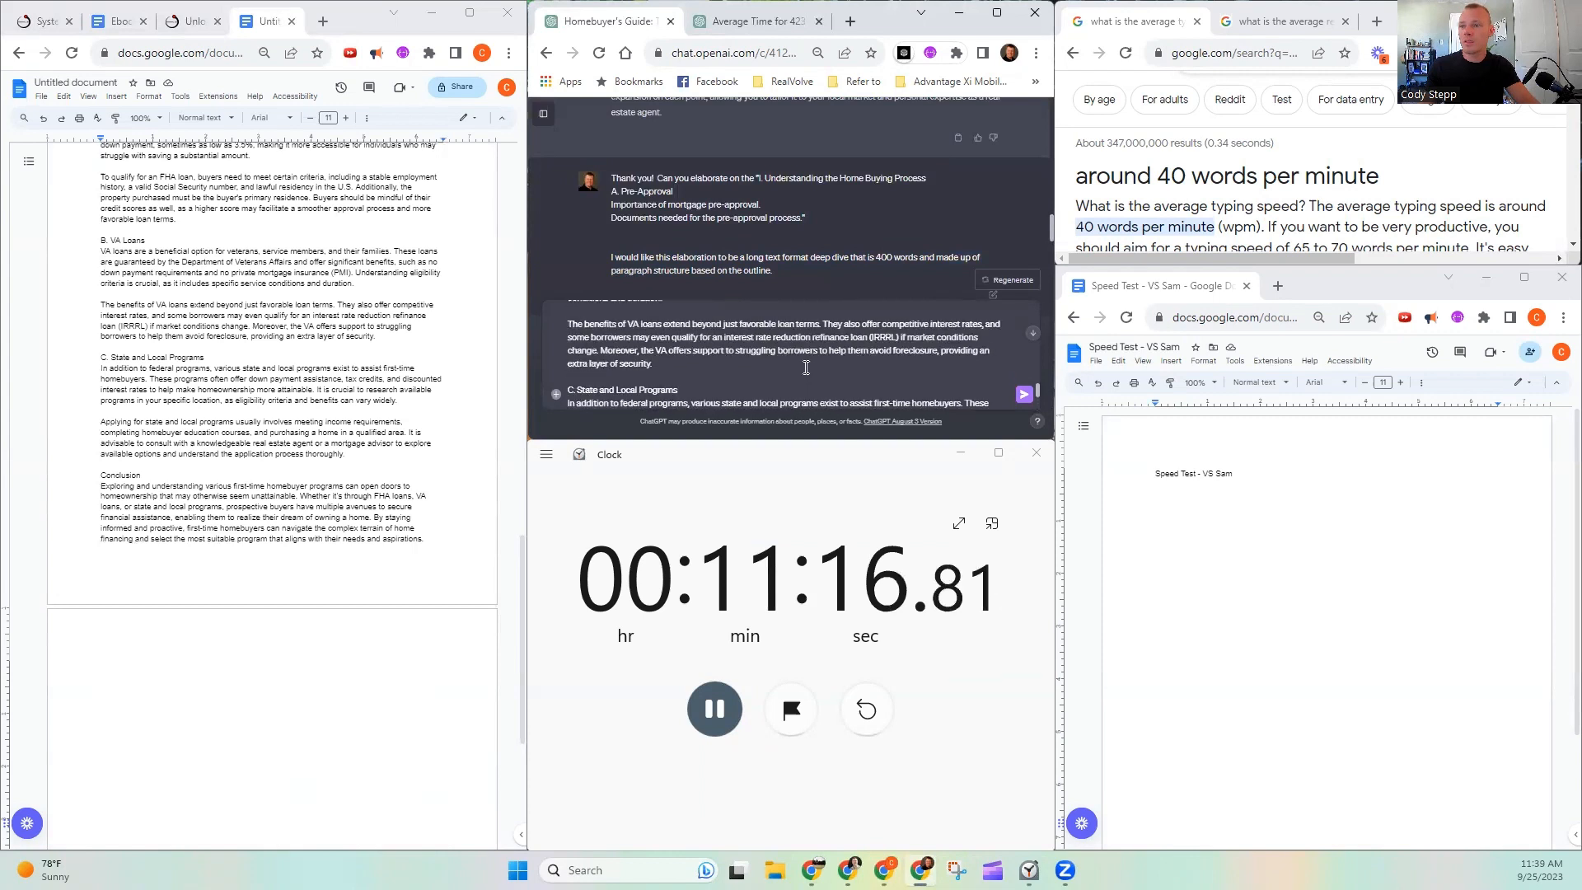
scroll(806, 367, down, 10)
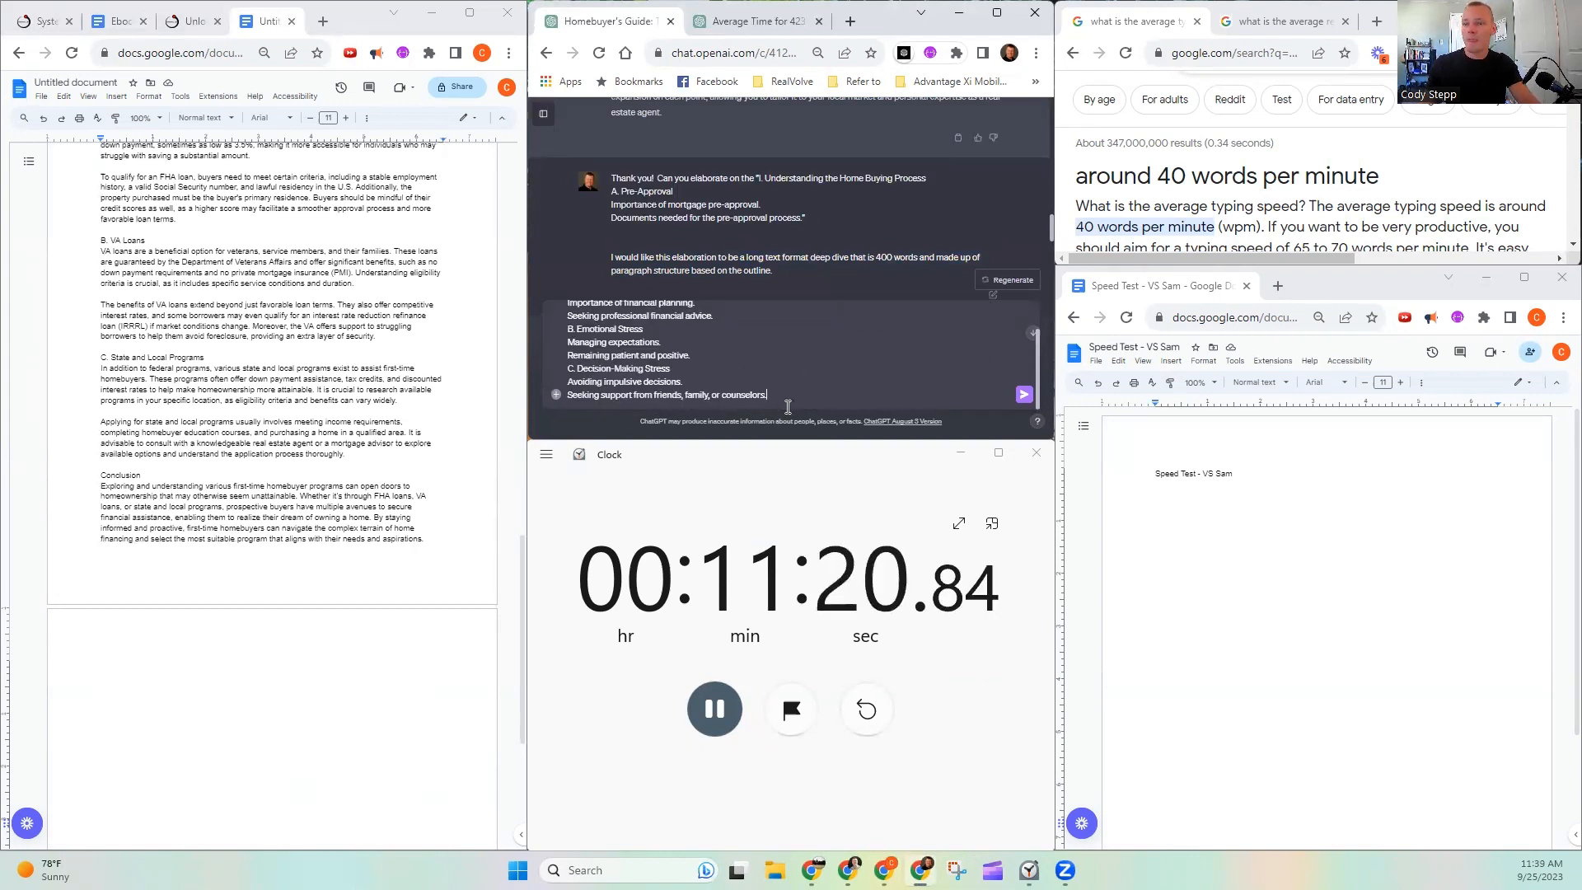
- Close the outline's quotation and start a new paragraph with "I would like this elaboration to be a long text format deep dive that"
text(")
key(shift+Return)
key(shift+Return)
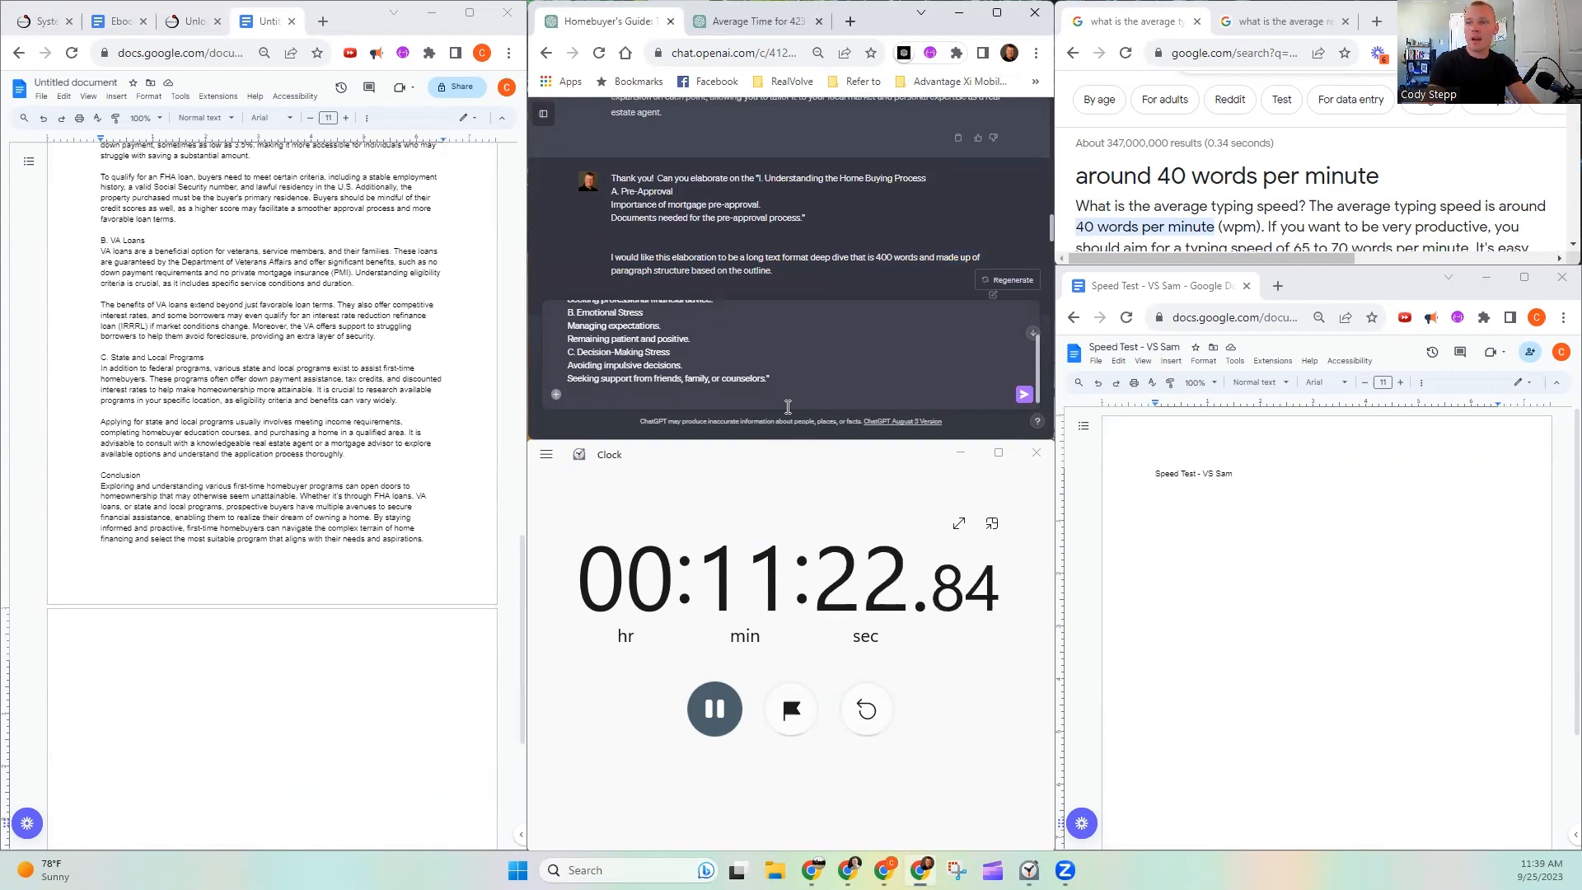
text(I wouldl )
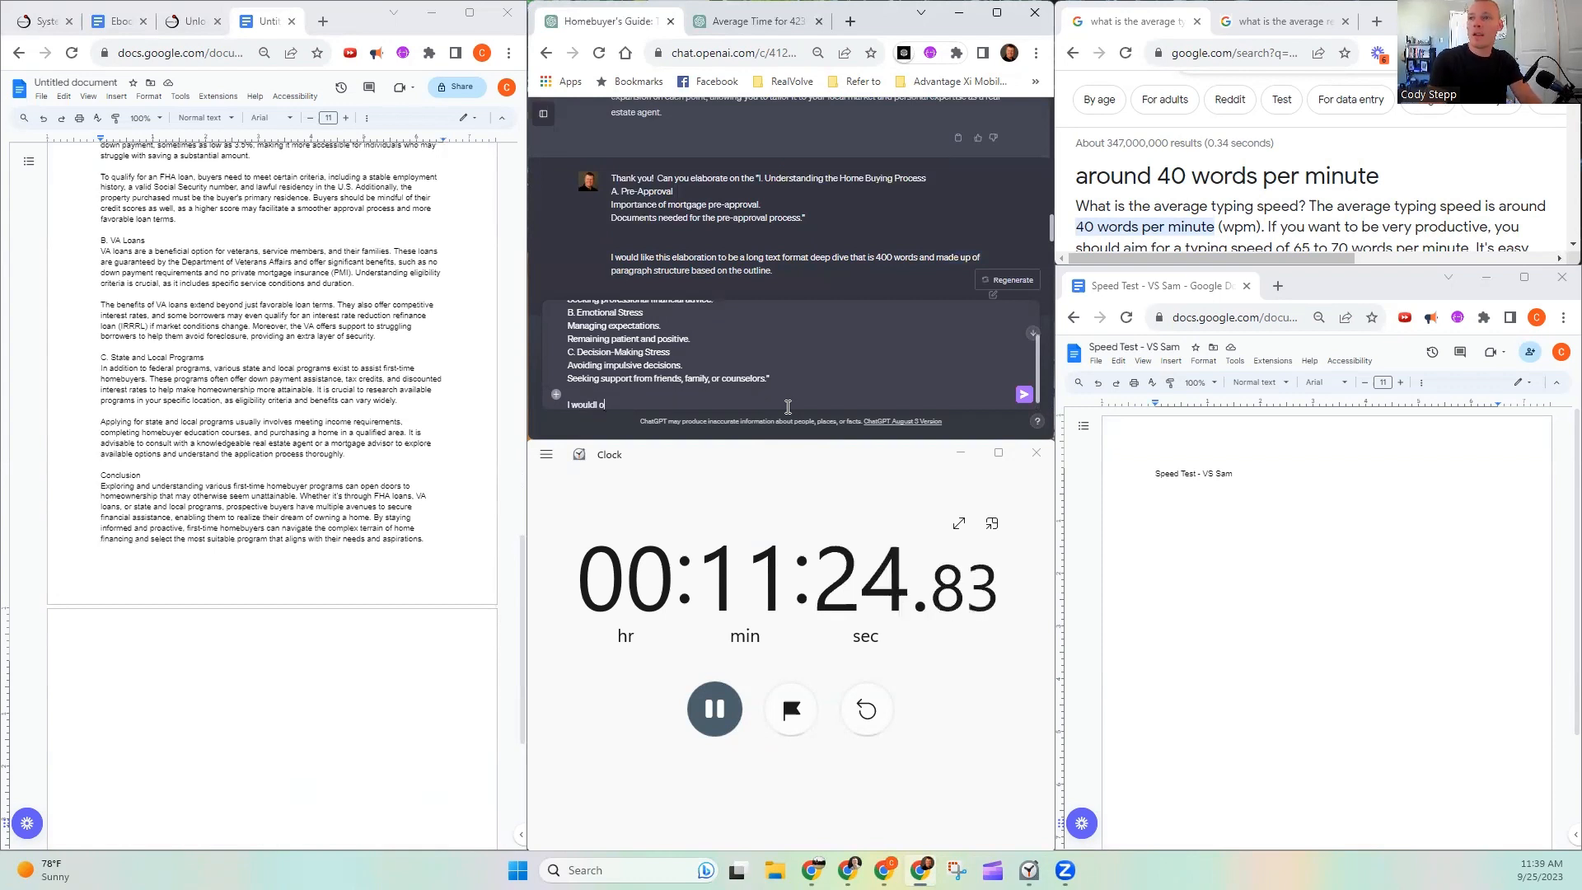
text(oke)
key(BackSpace)
key(BackSpace)
key(BackSpace)
key(BackSpace)
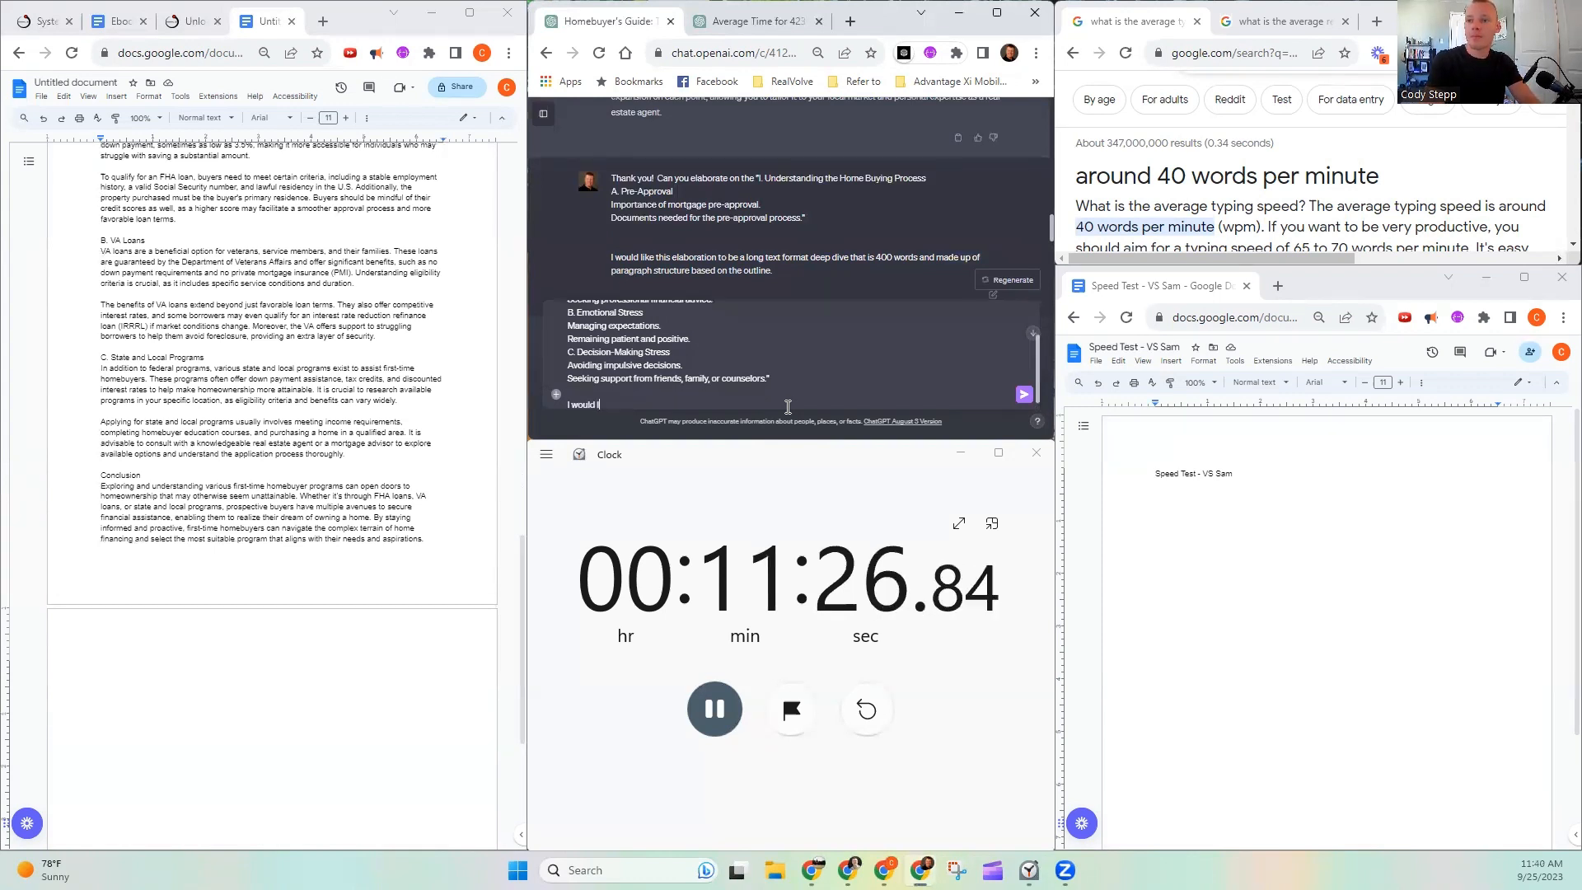
text(like this to)
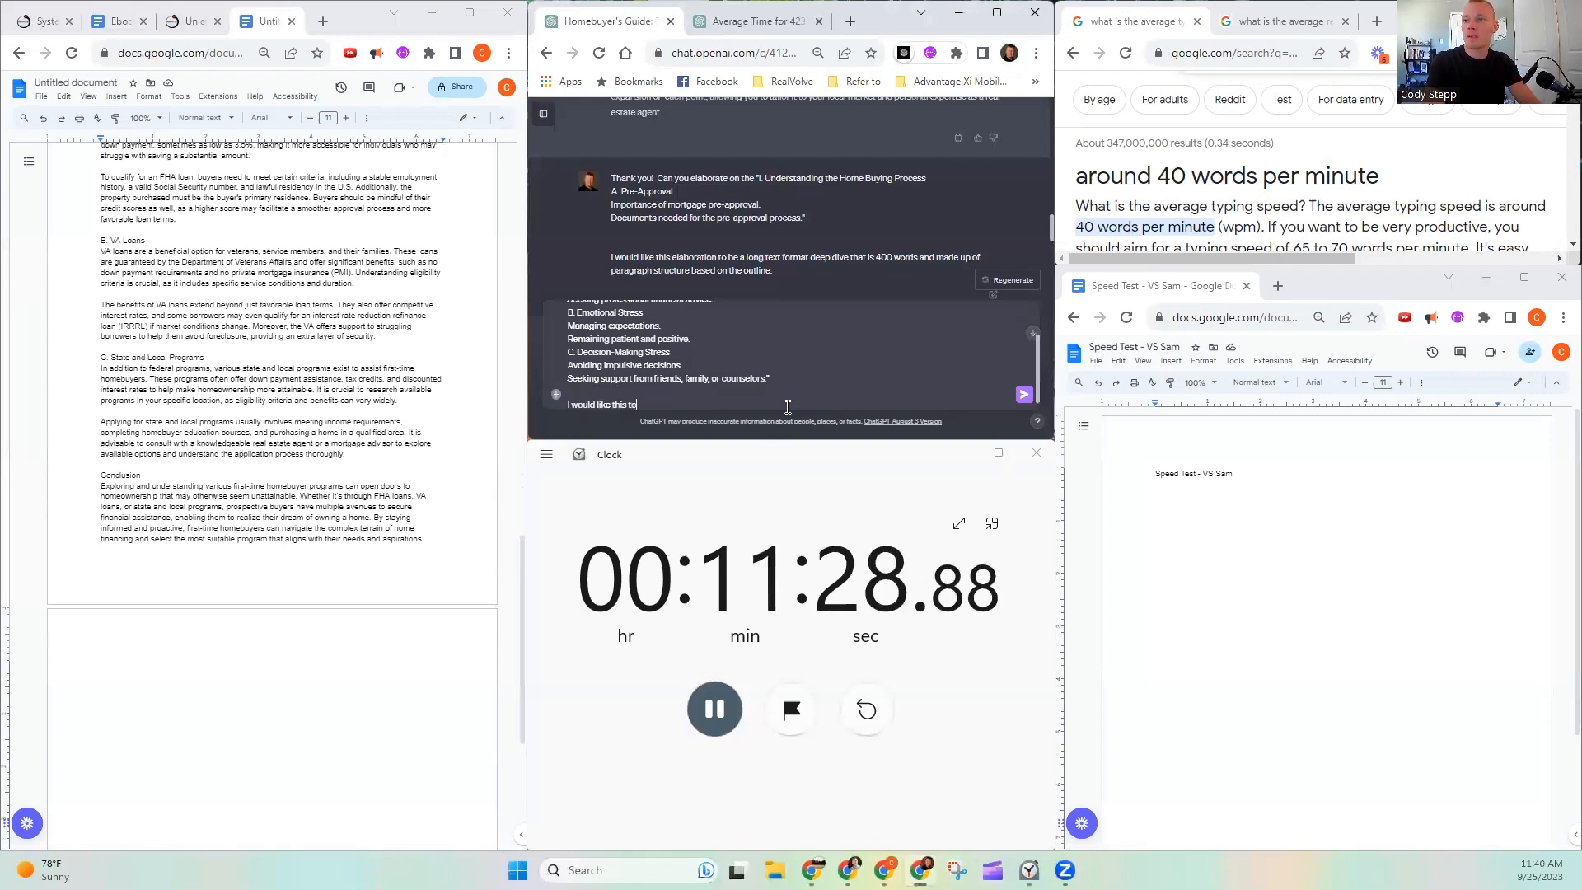
key(BackSpace)
key(BackSpace)
text(elaborati)
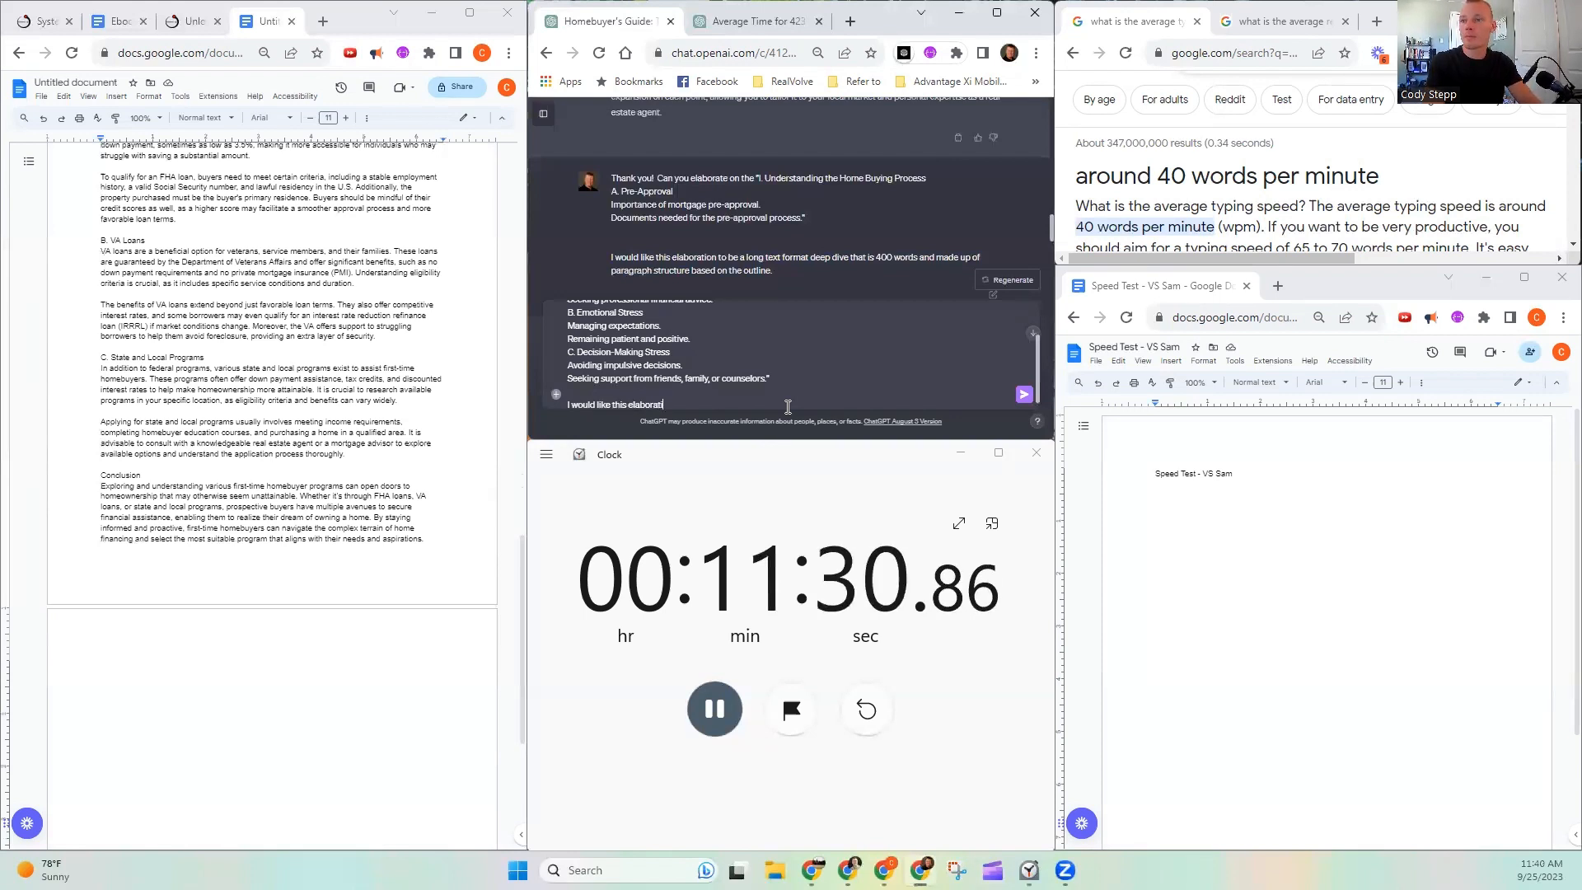
text(on to be a lo)
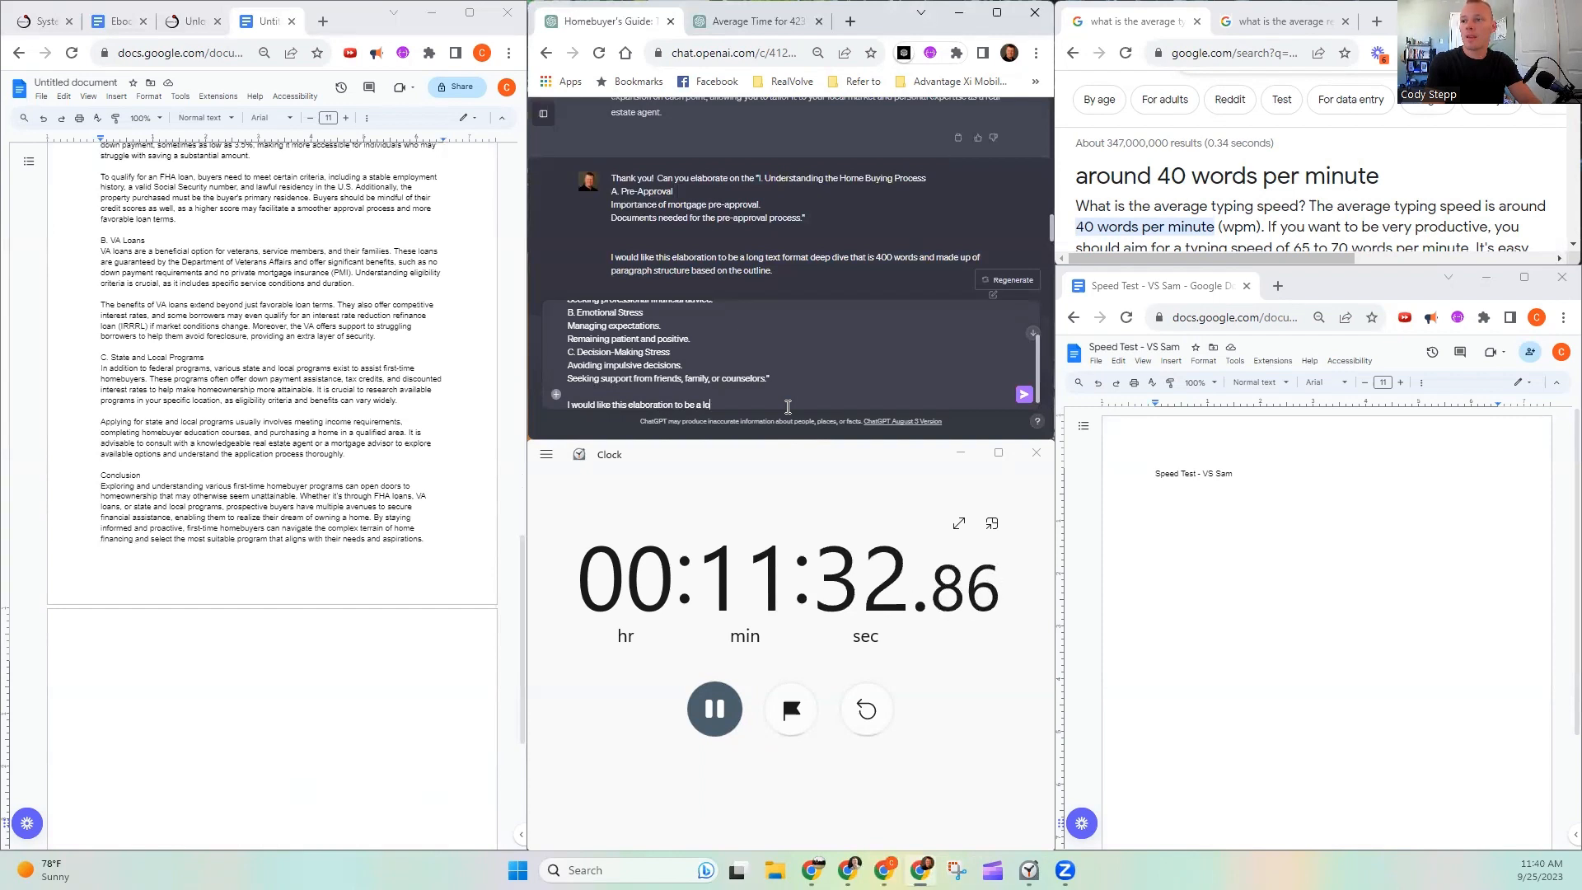
text(ng text)
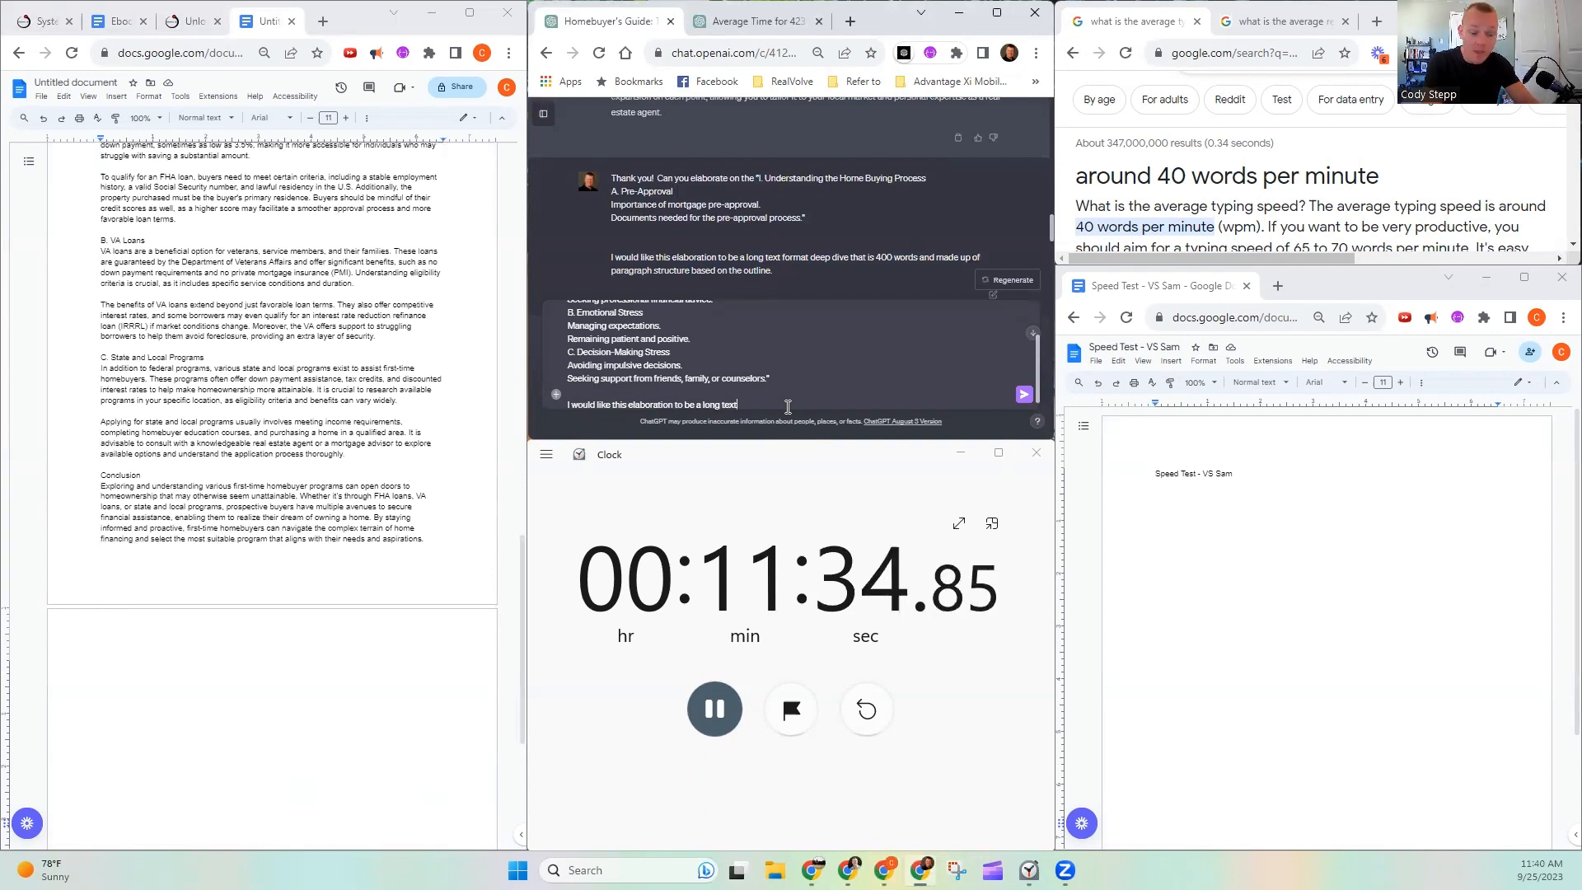
text( format )
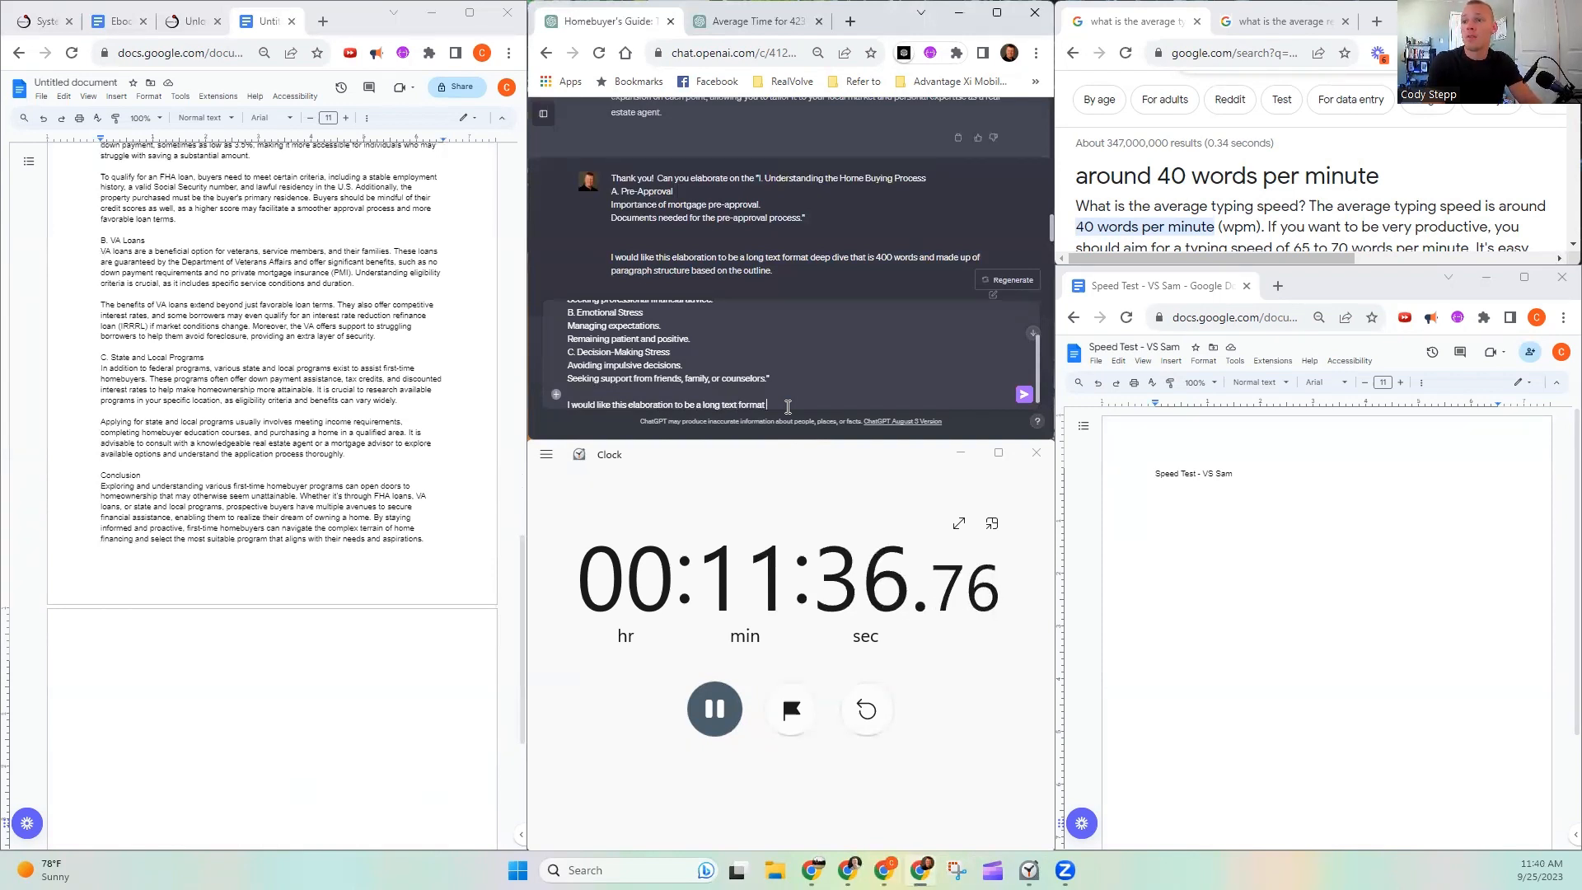
text(deep dive that )
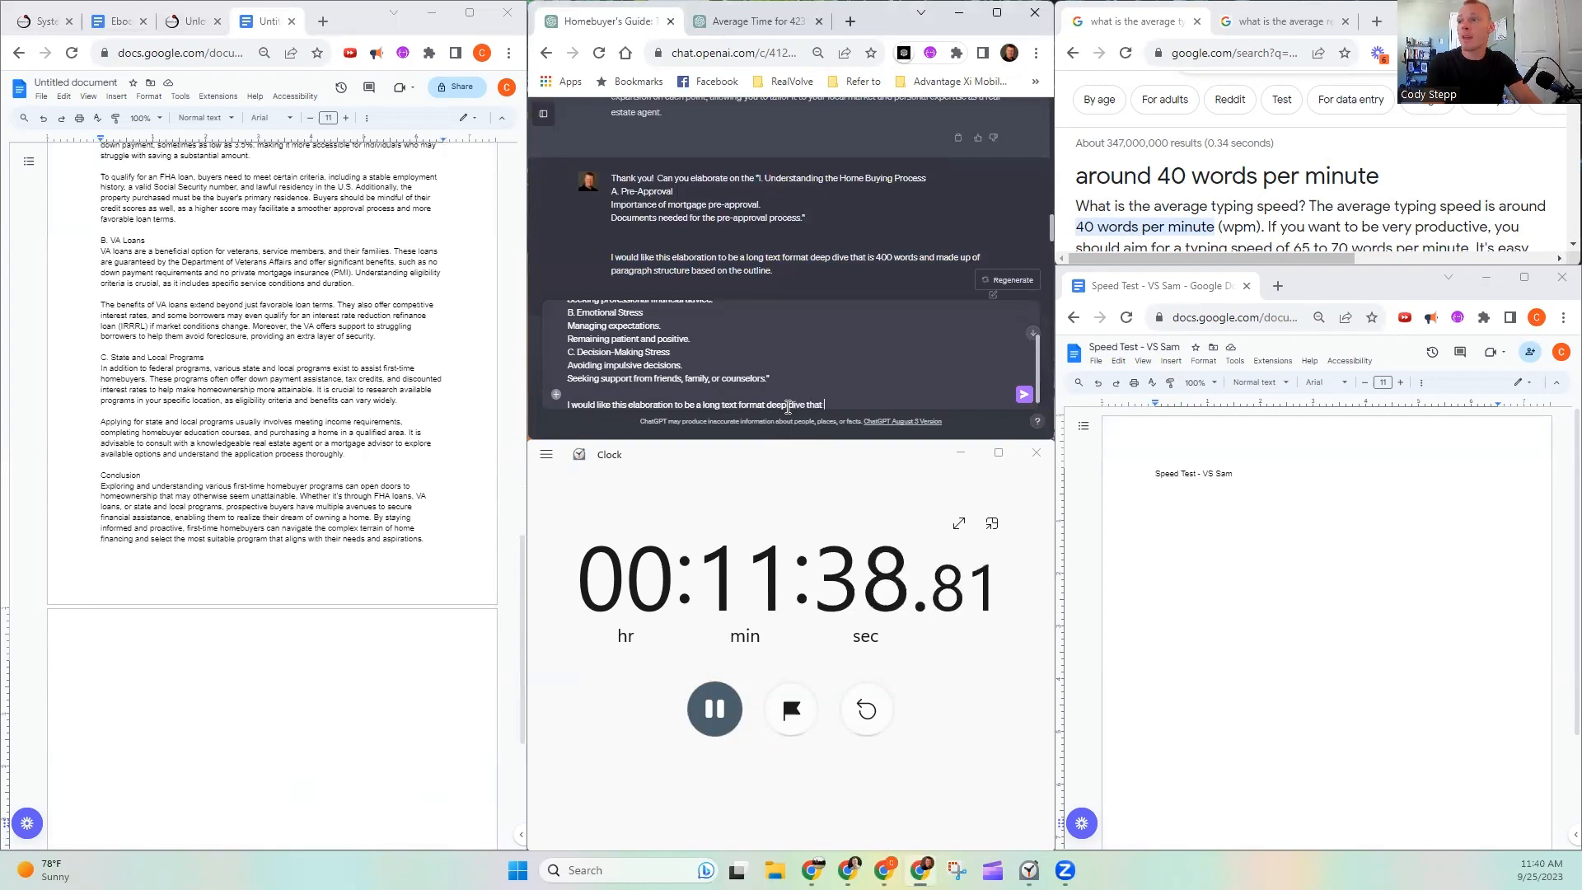
text(is 400 words a)
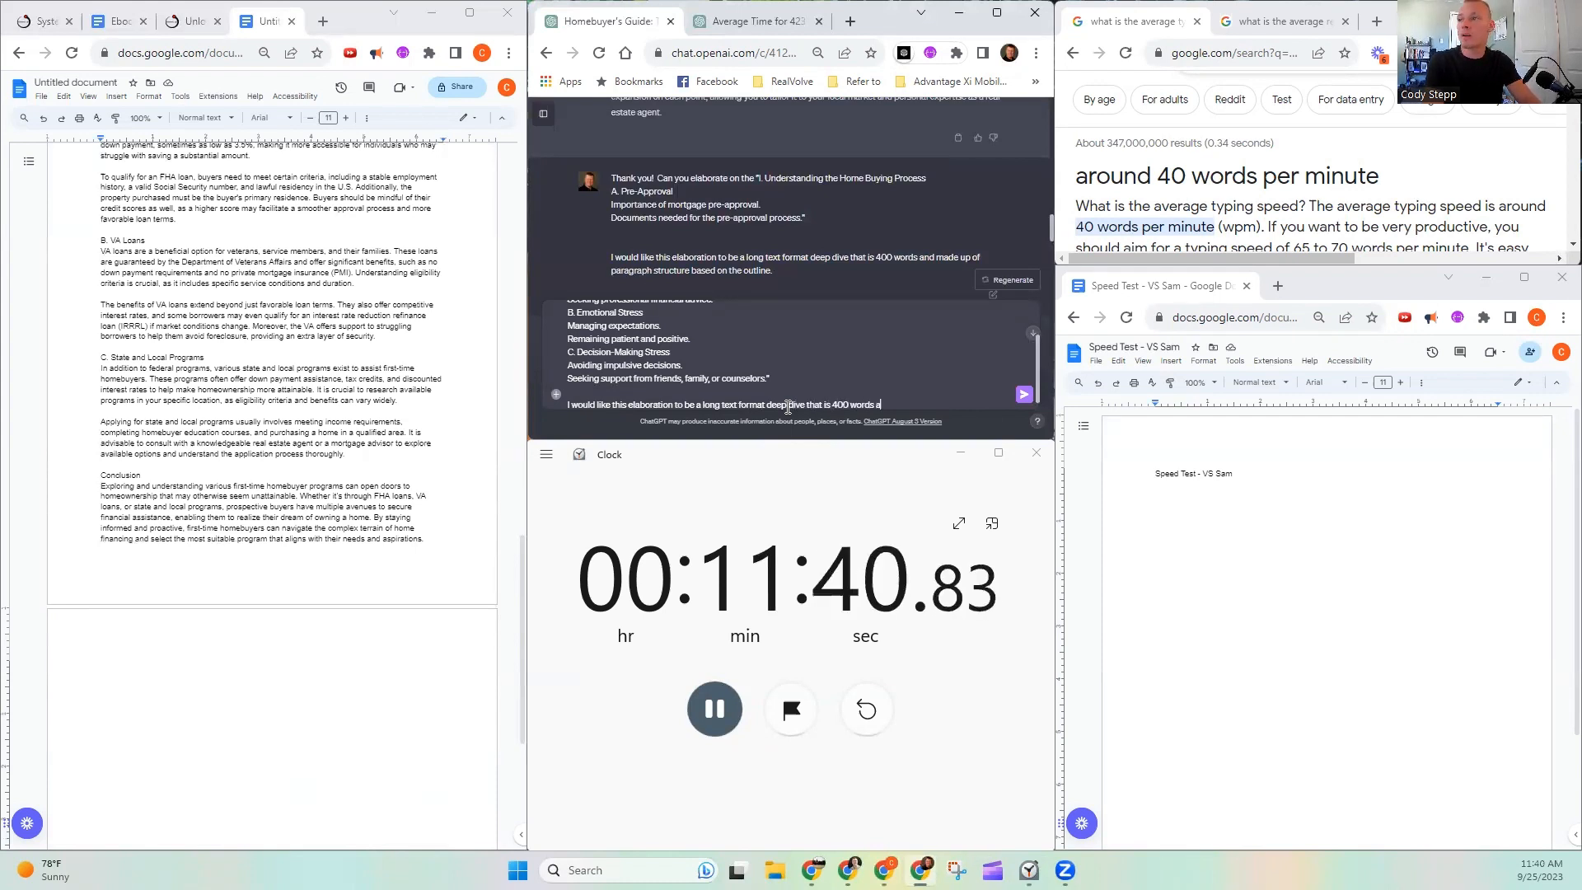
text(nd made up of p)
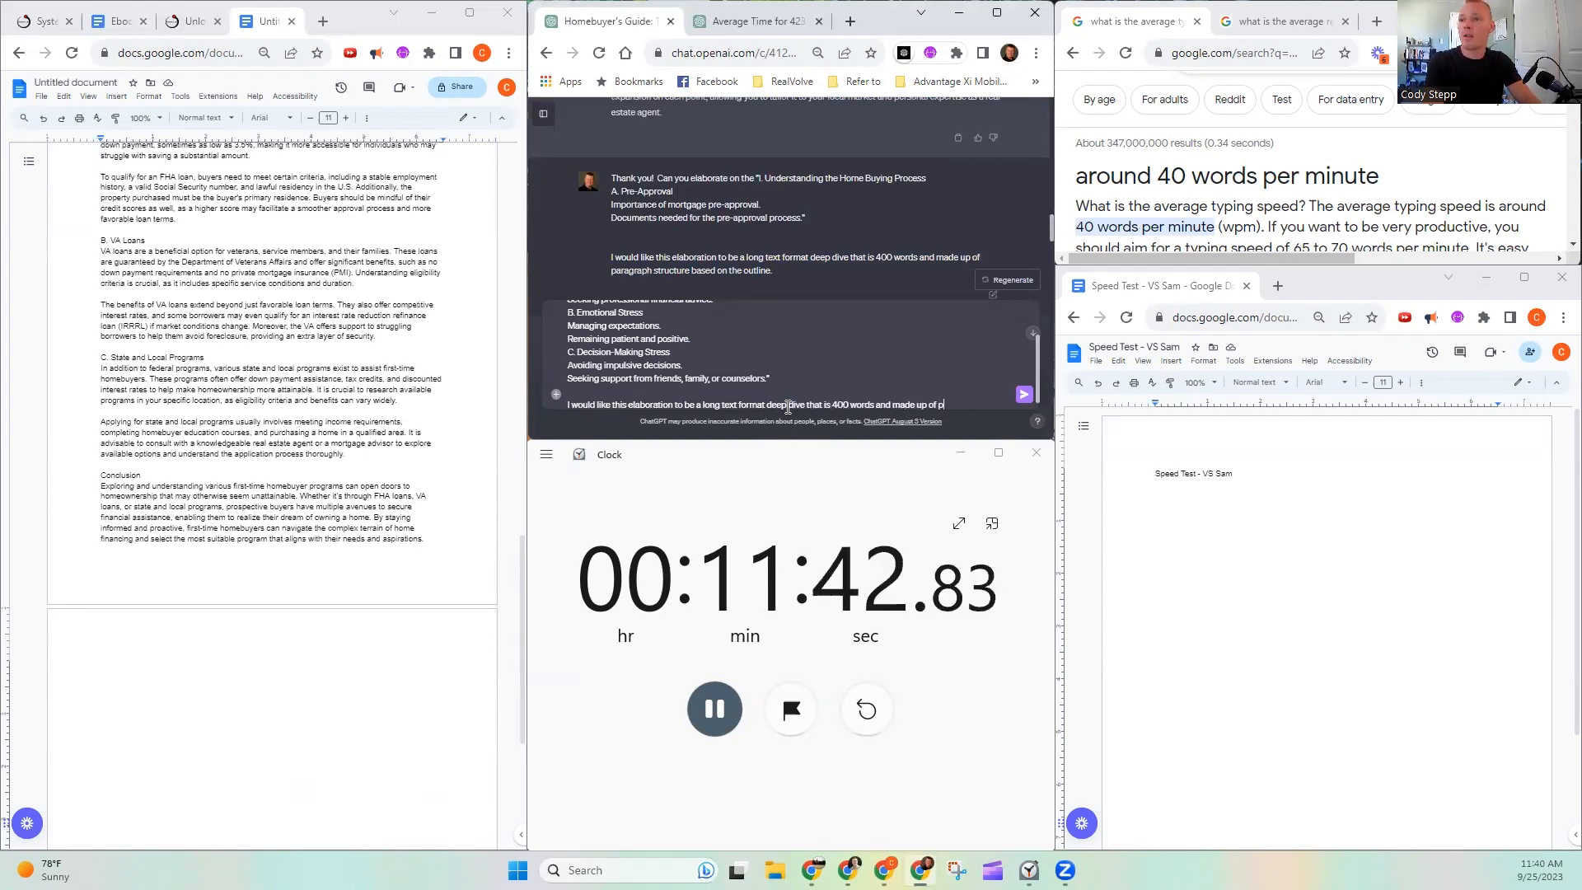
text(aragnra)
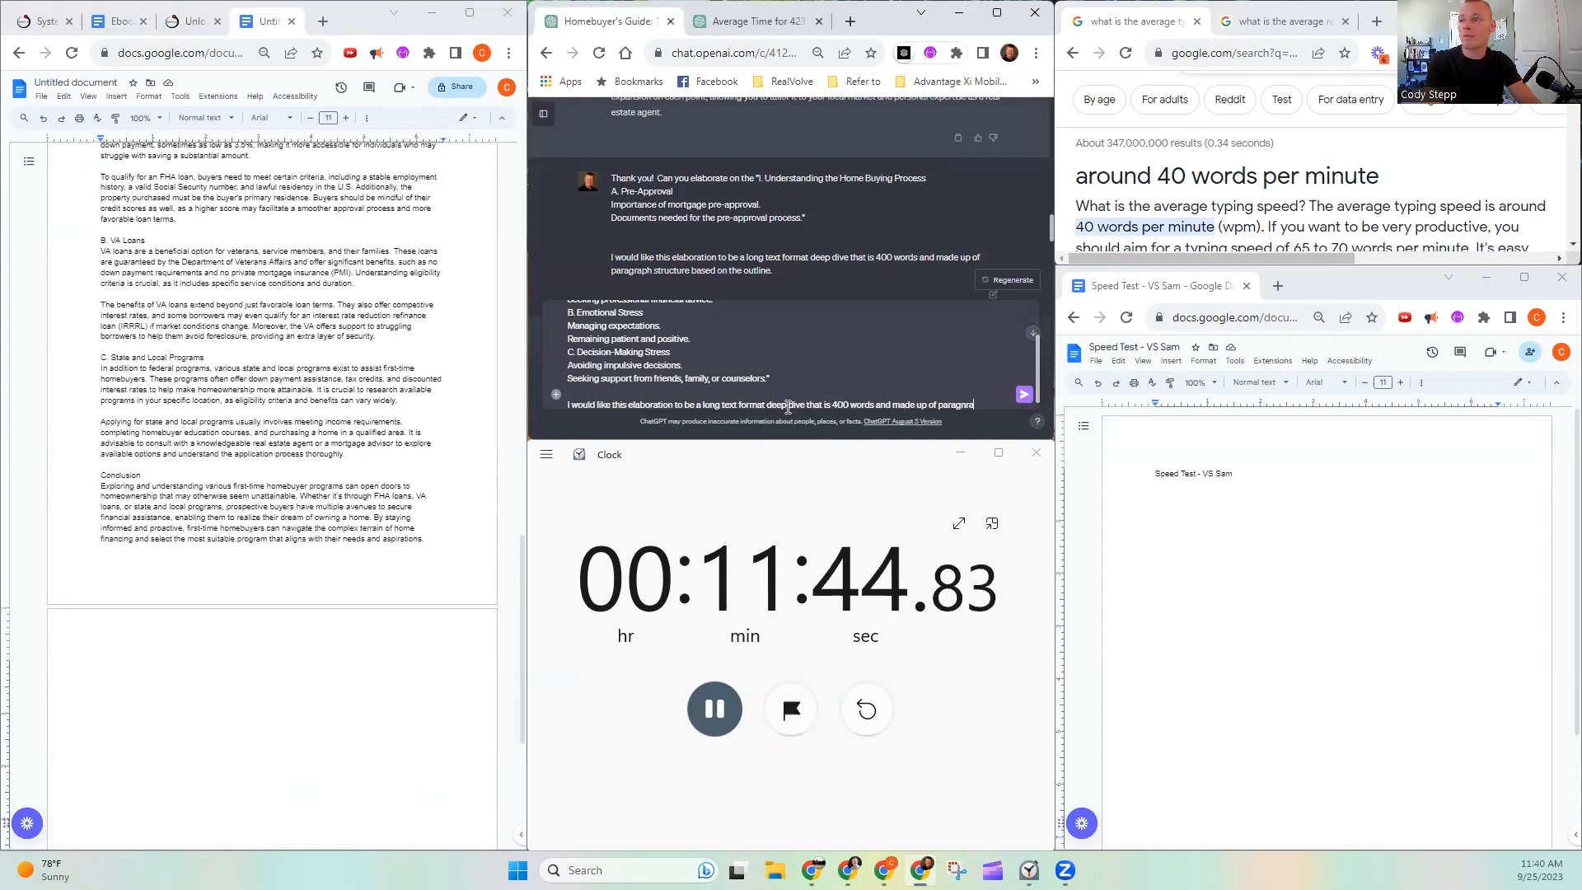
- Complete the request with "is 400 words and made up of paragraph structure based on the outline." and send the message
key(BackSpace)
key(BackSpace)
key(BackSpace)
text(ra)
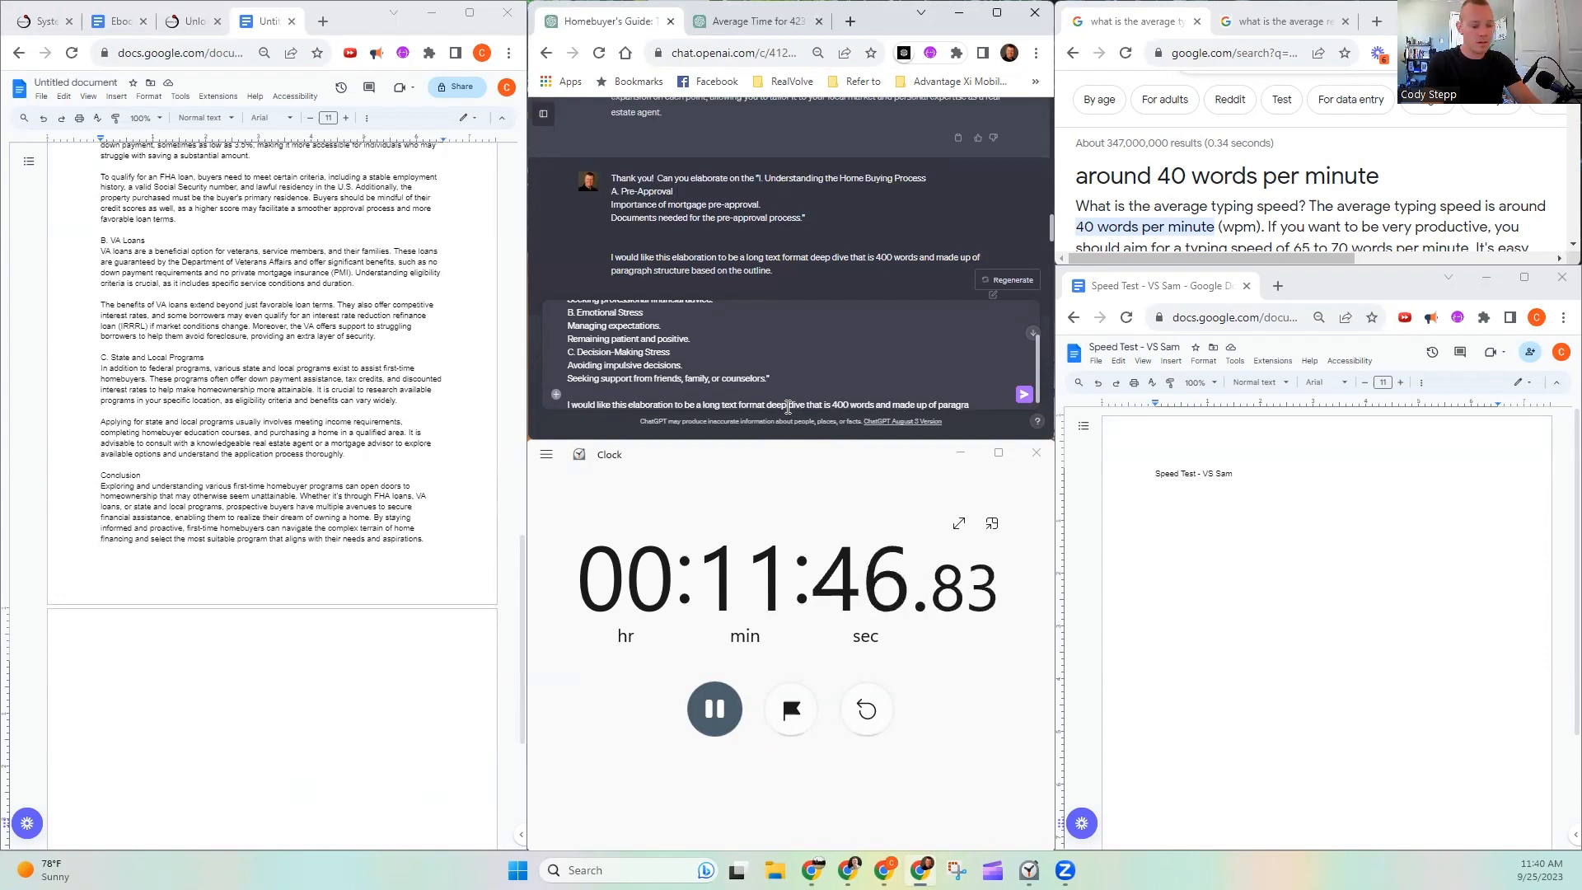
text(ph struc)
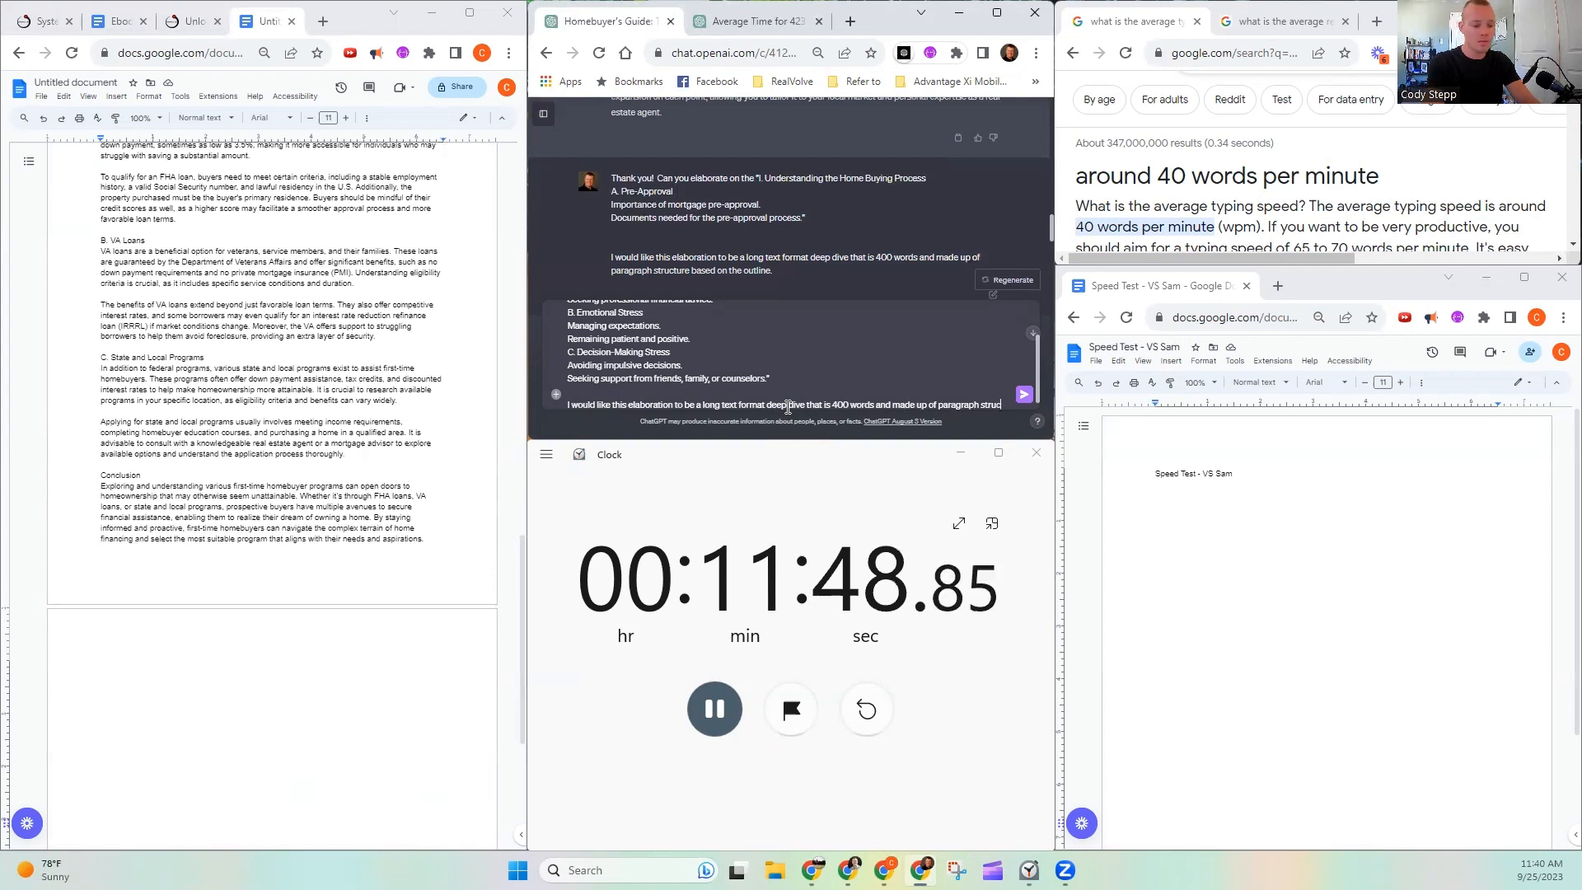
text(tore base do)
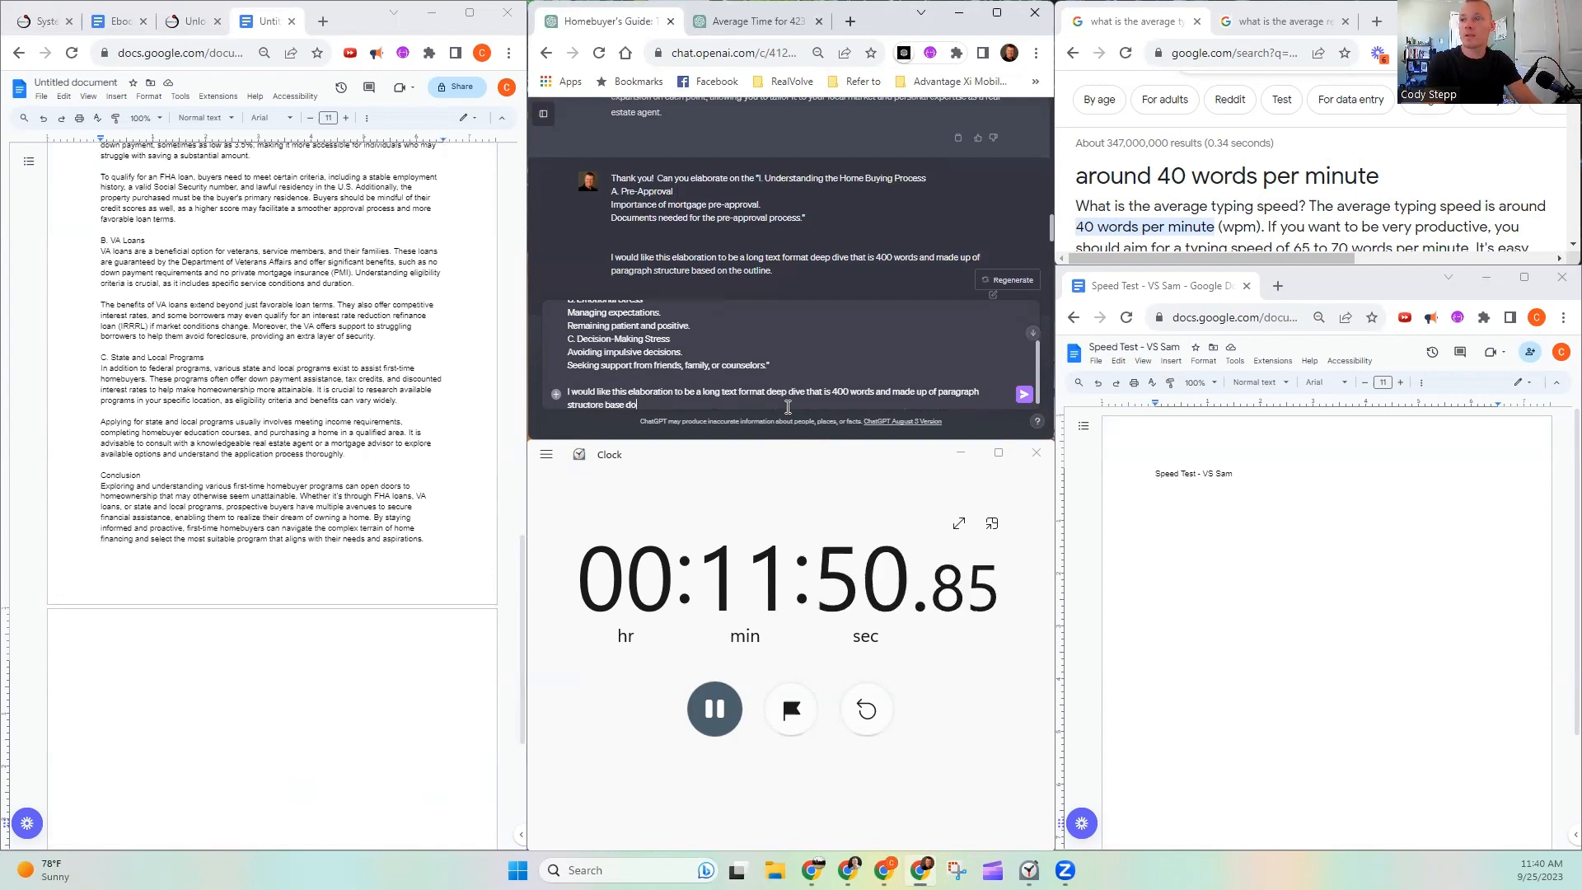
text(mn the outline.)
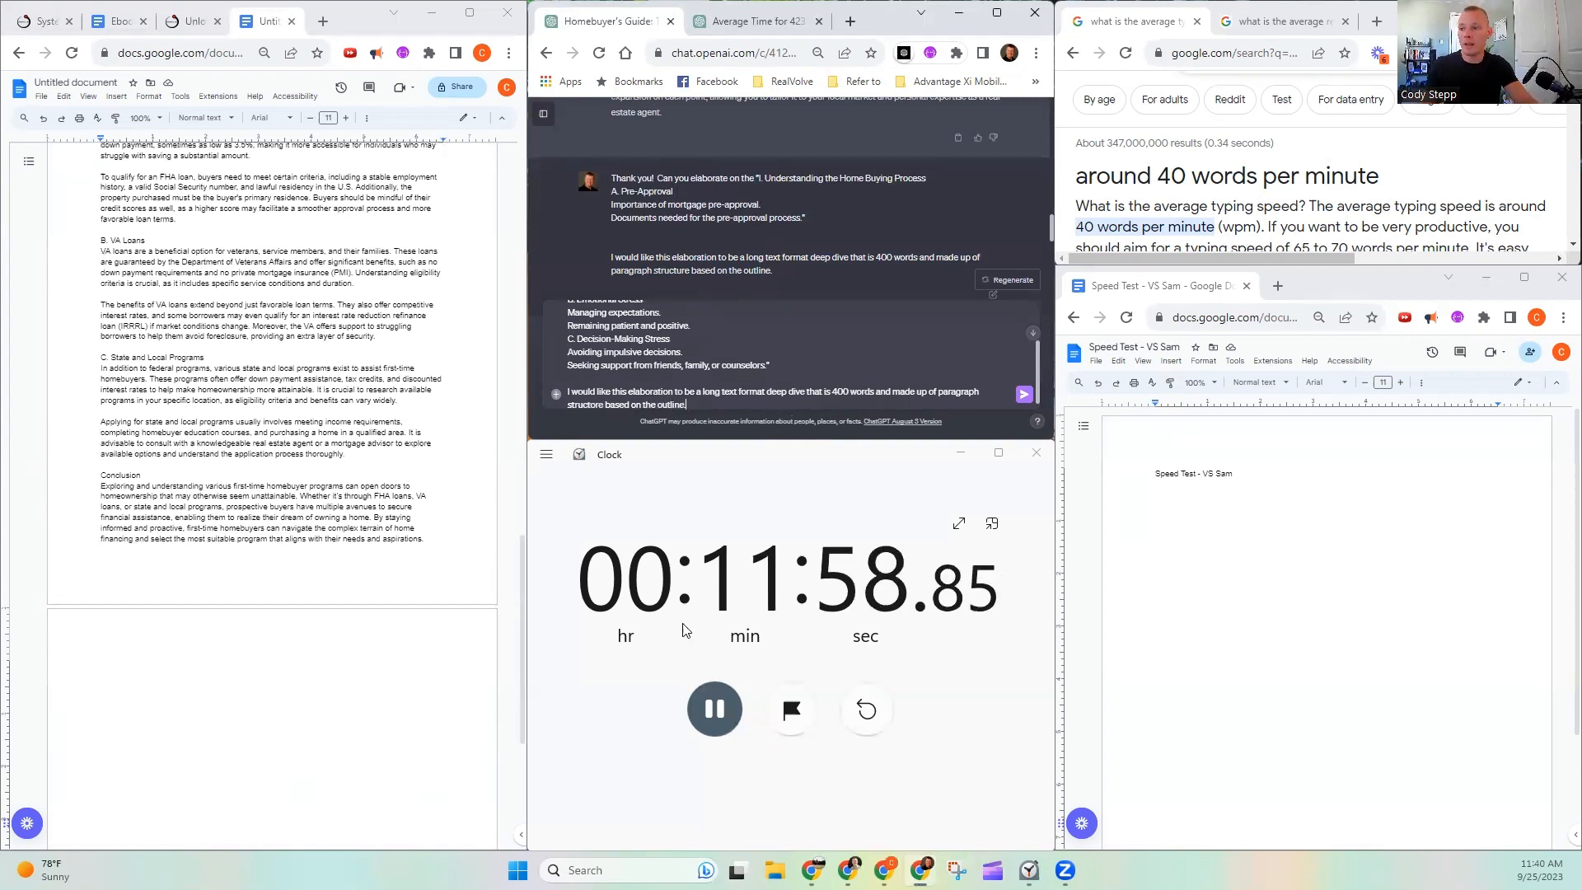
click(1025, 396)
- Check the document's First-Time Homebuyer Programs page and go to the new Potential Stress Points and Solutions response in the chat
scroll(211, 325, up, 3)
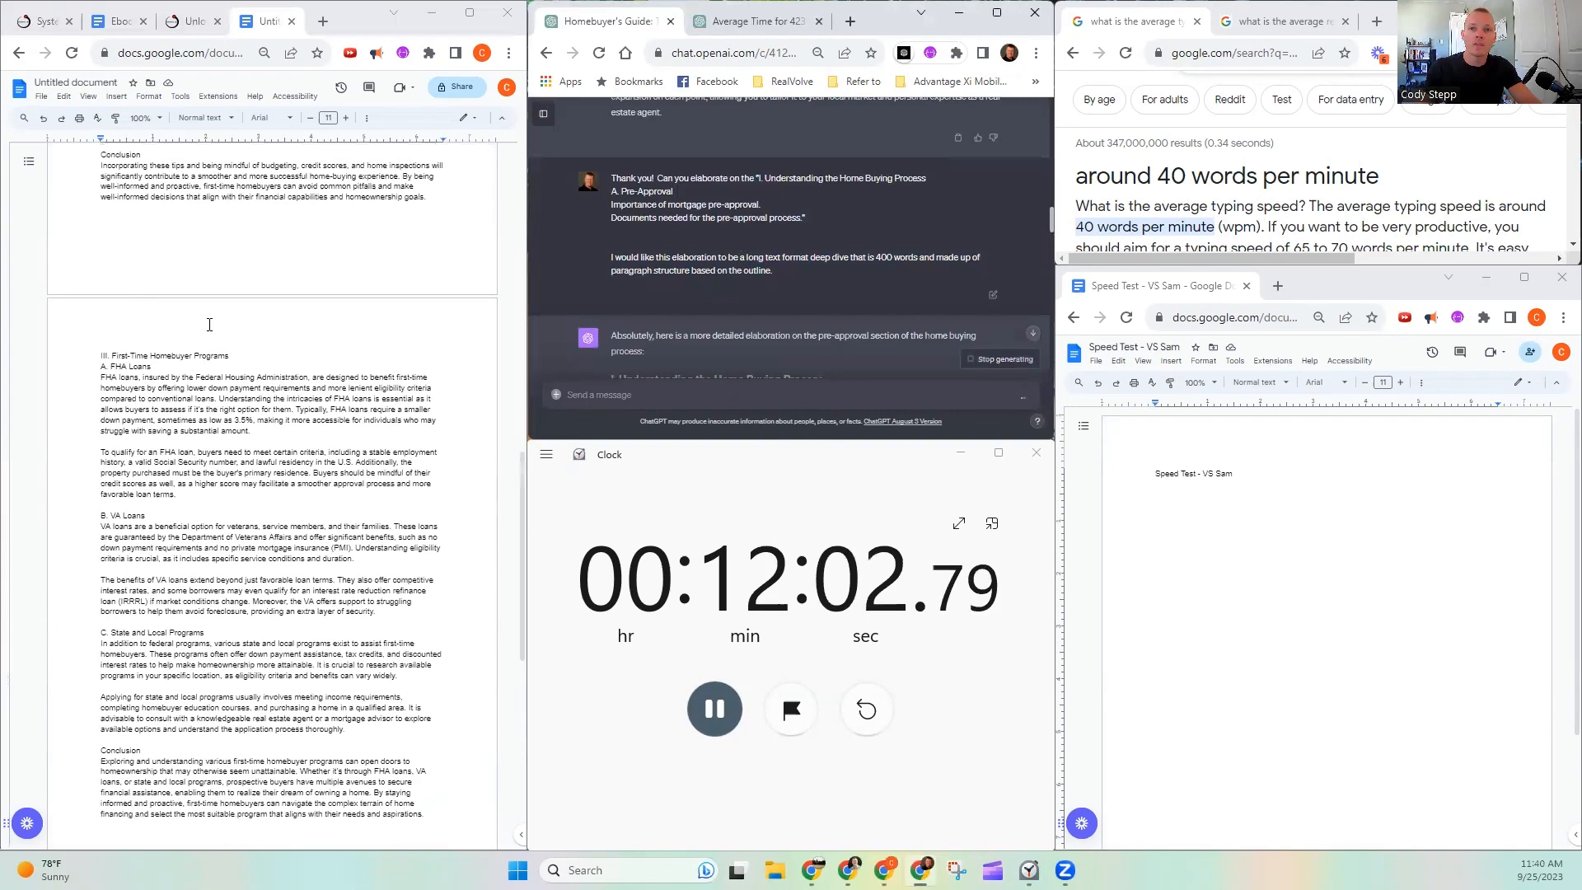
scroll(216, 330, down, 2)
scroll(776, 288, up, 5)
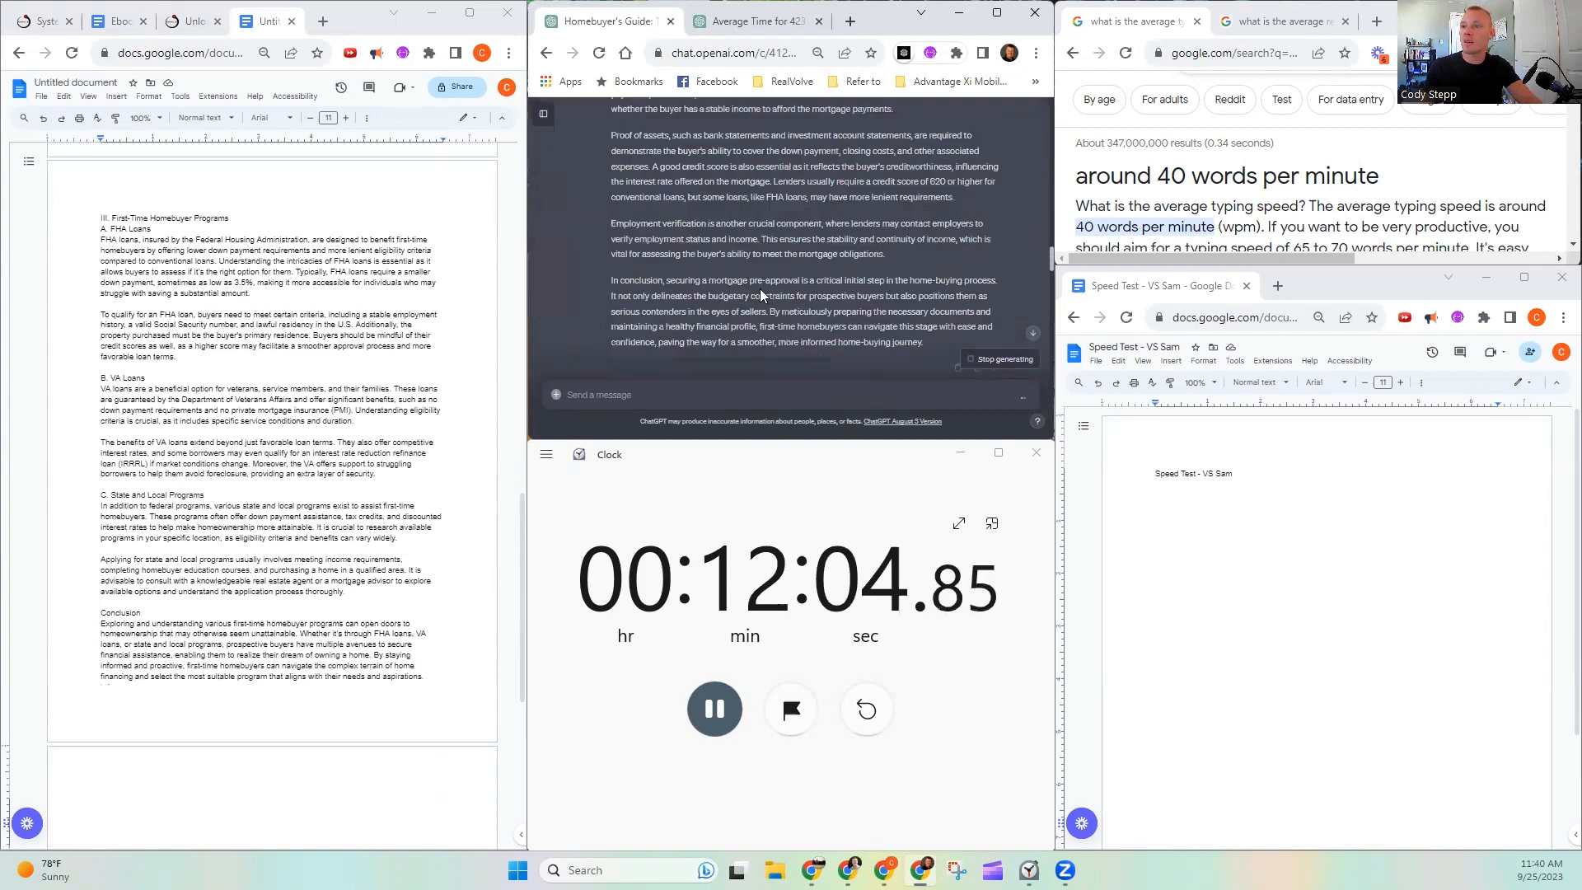
scroll(757, 290, down, 10)
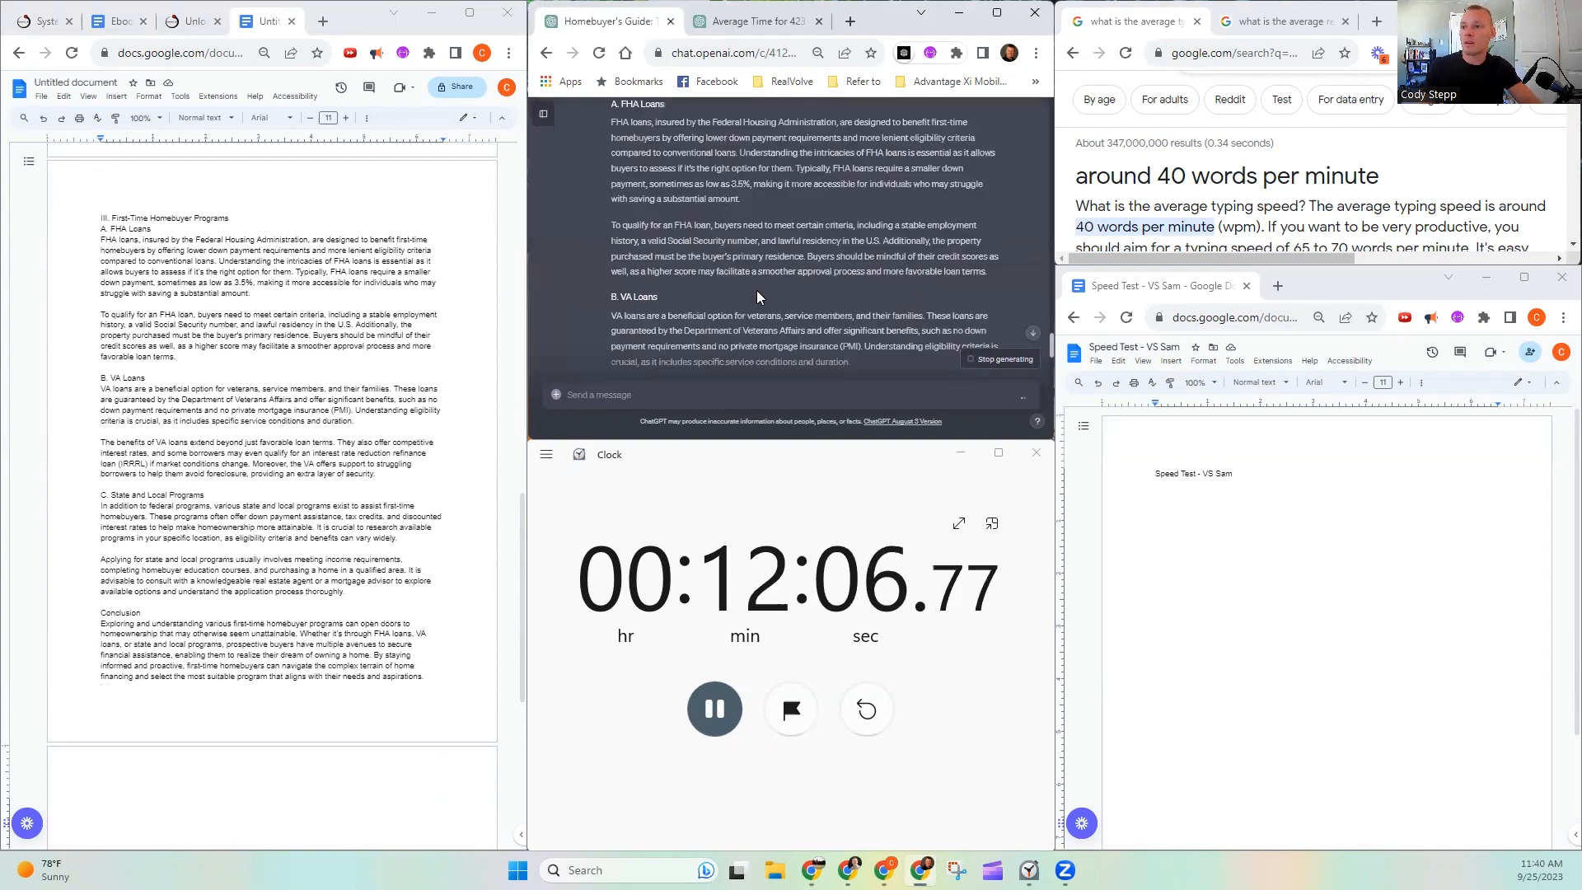
scroll(757, 290, down, 5)
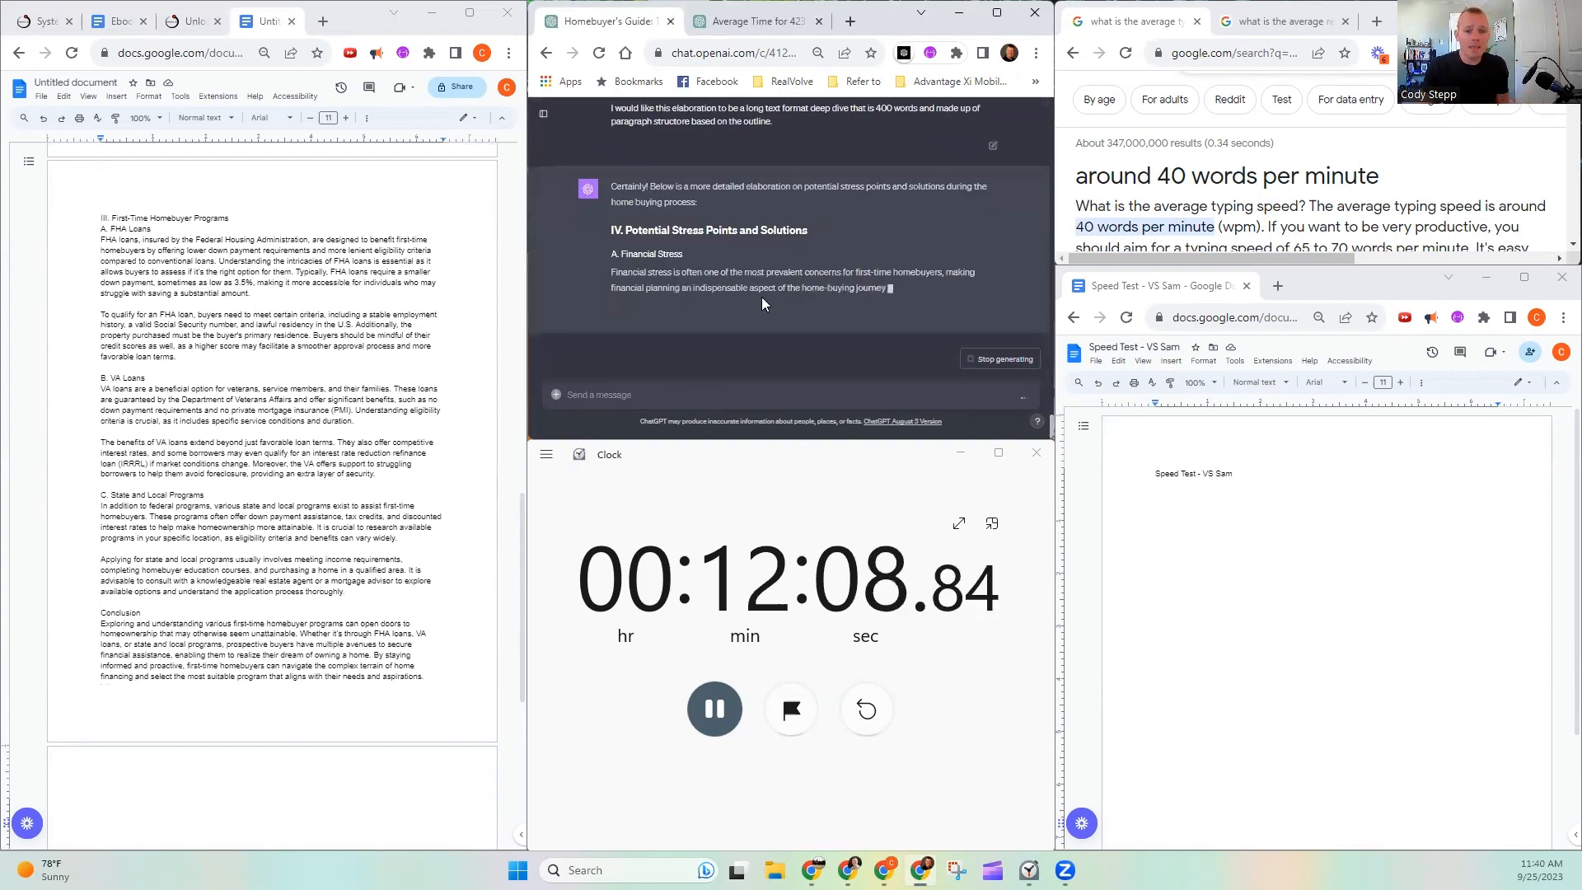
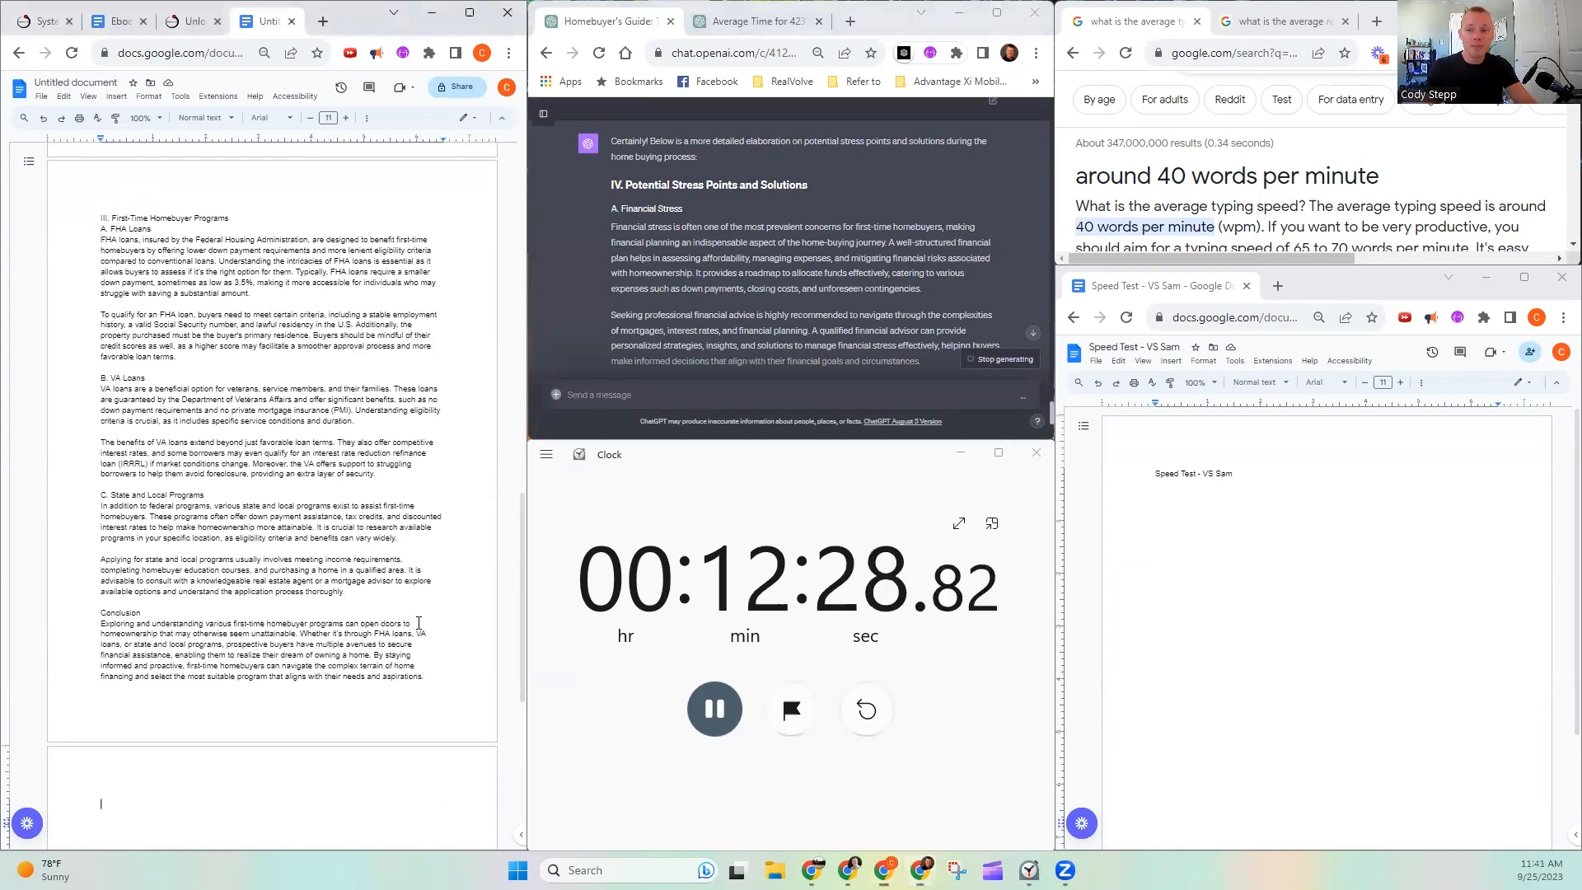
- Check the word count of the entire ChatGPT guide document, close the count, and place the cursor at the document's end
key(ctrl+a)
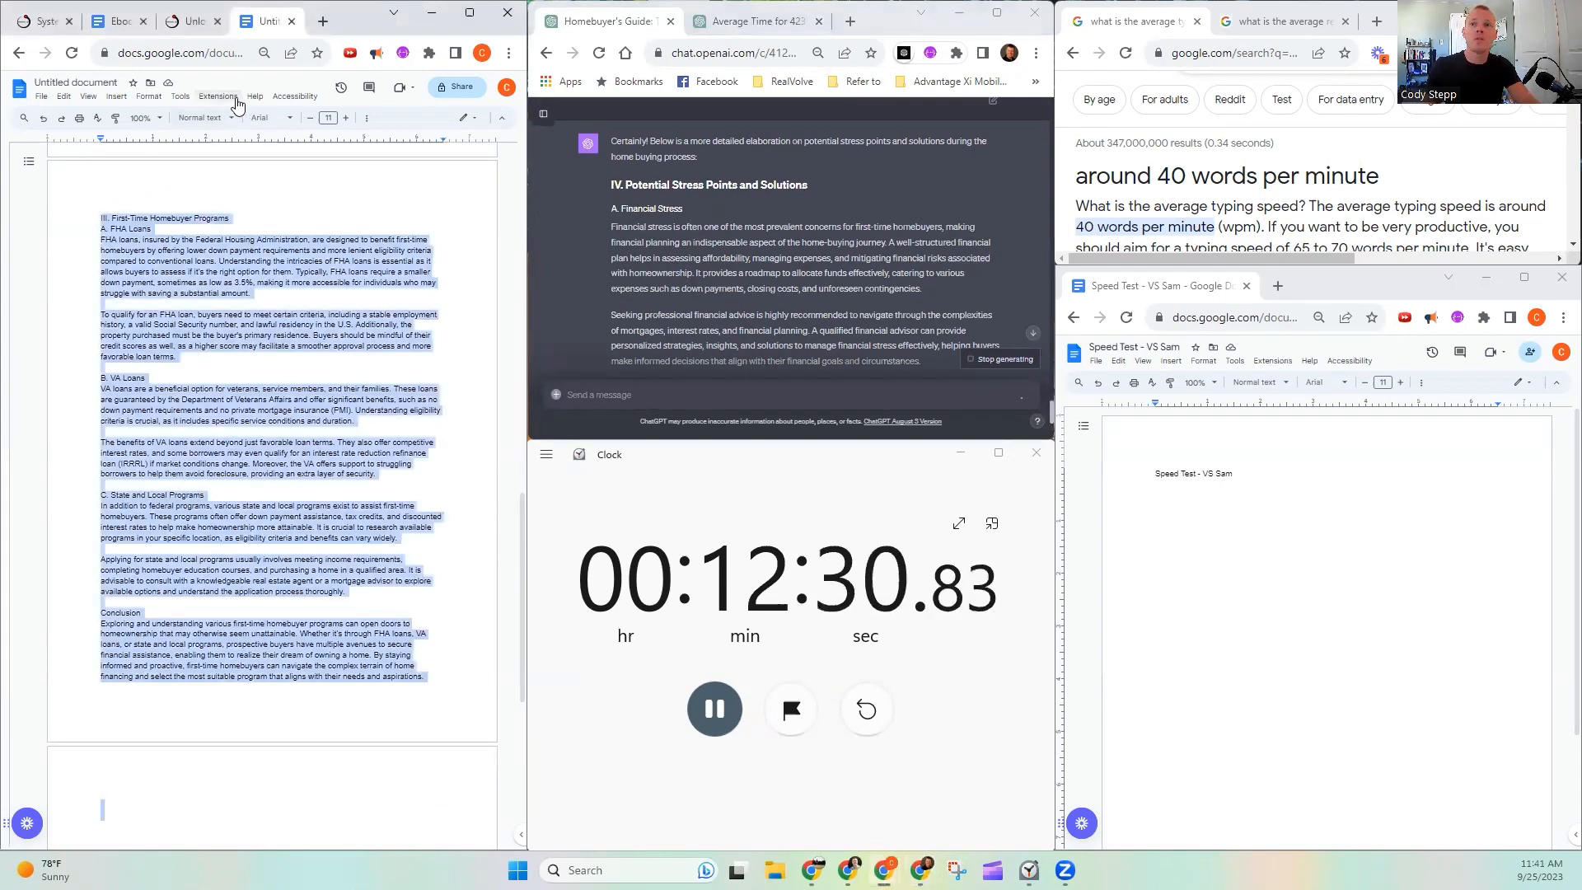
click(180, 96)
click(324, 137)
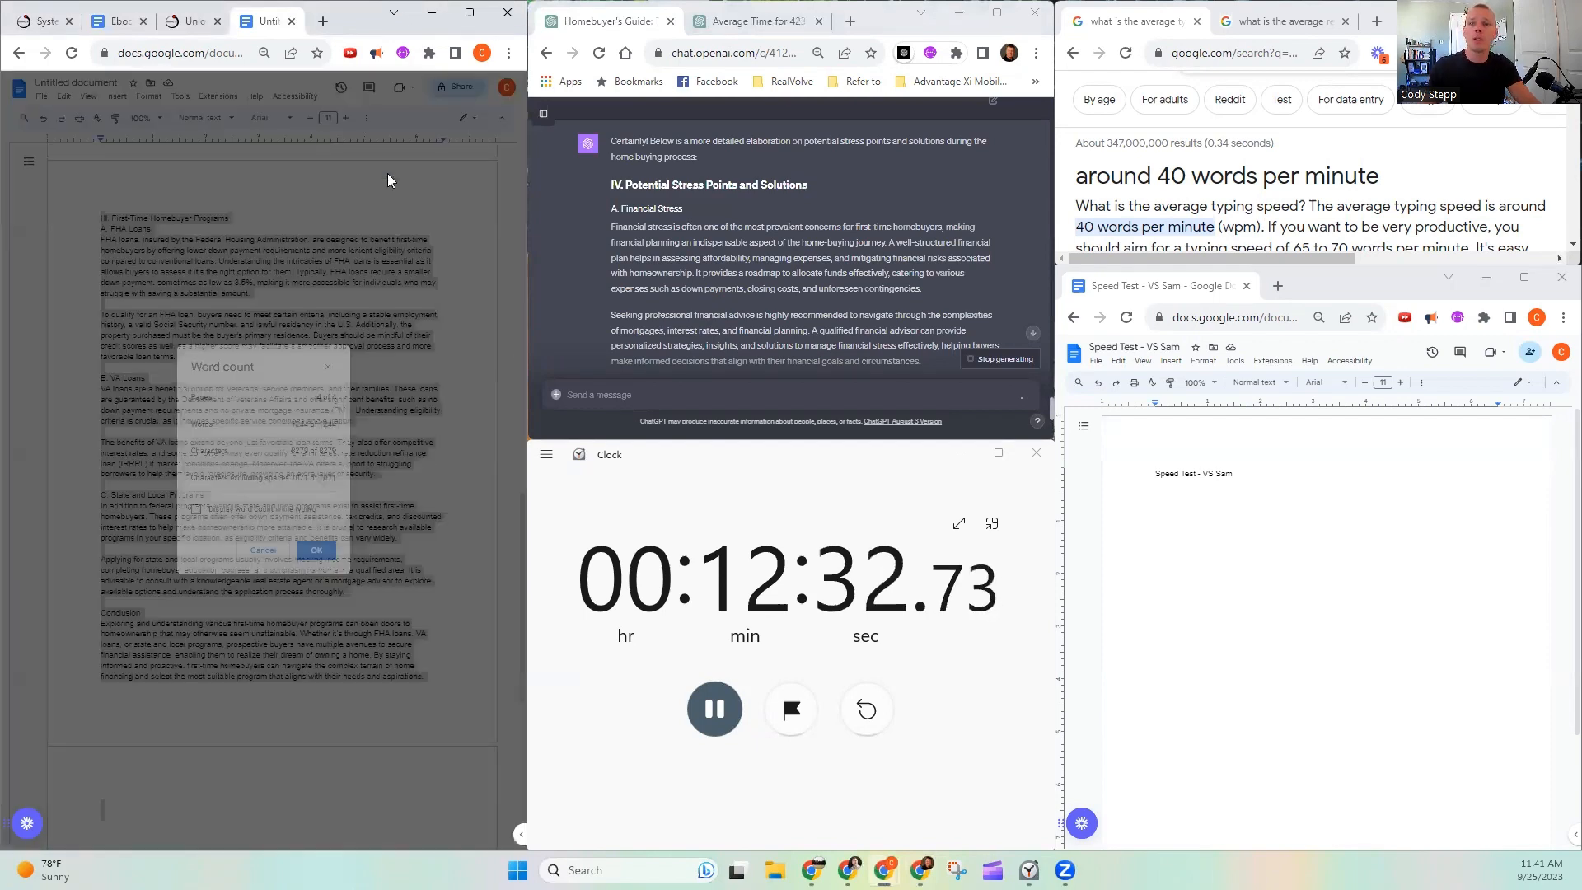
drag(290, 424, 344, 415)
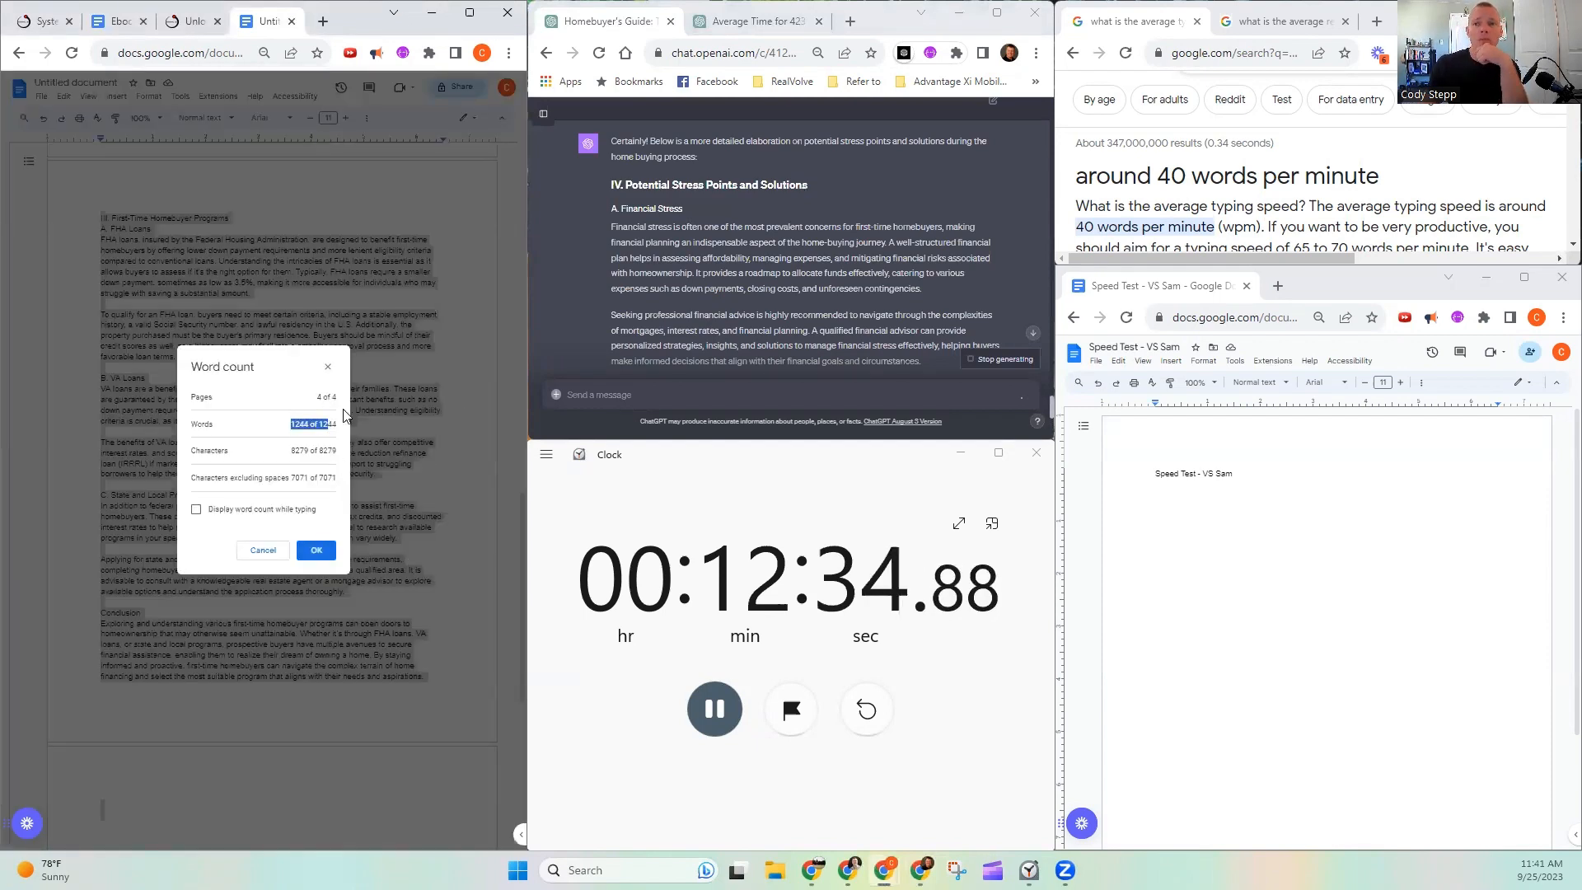
click(328, 367)
click(149, 762)
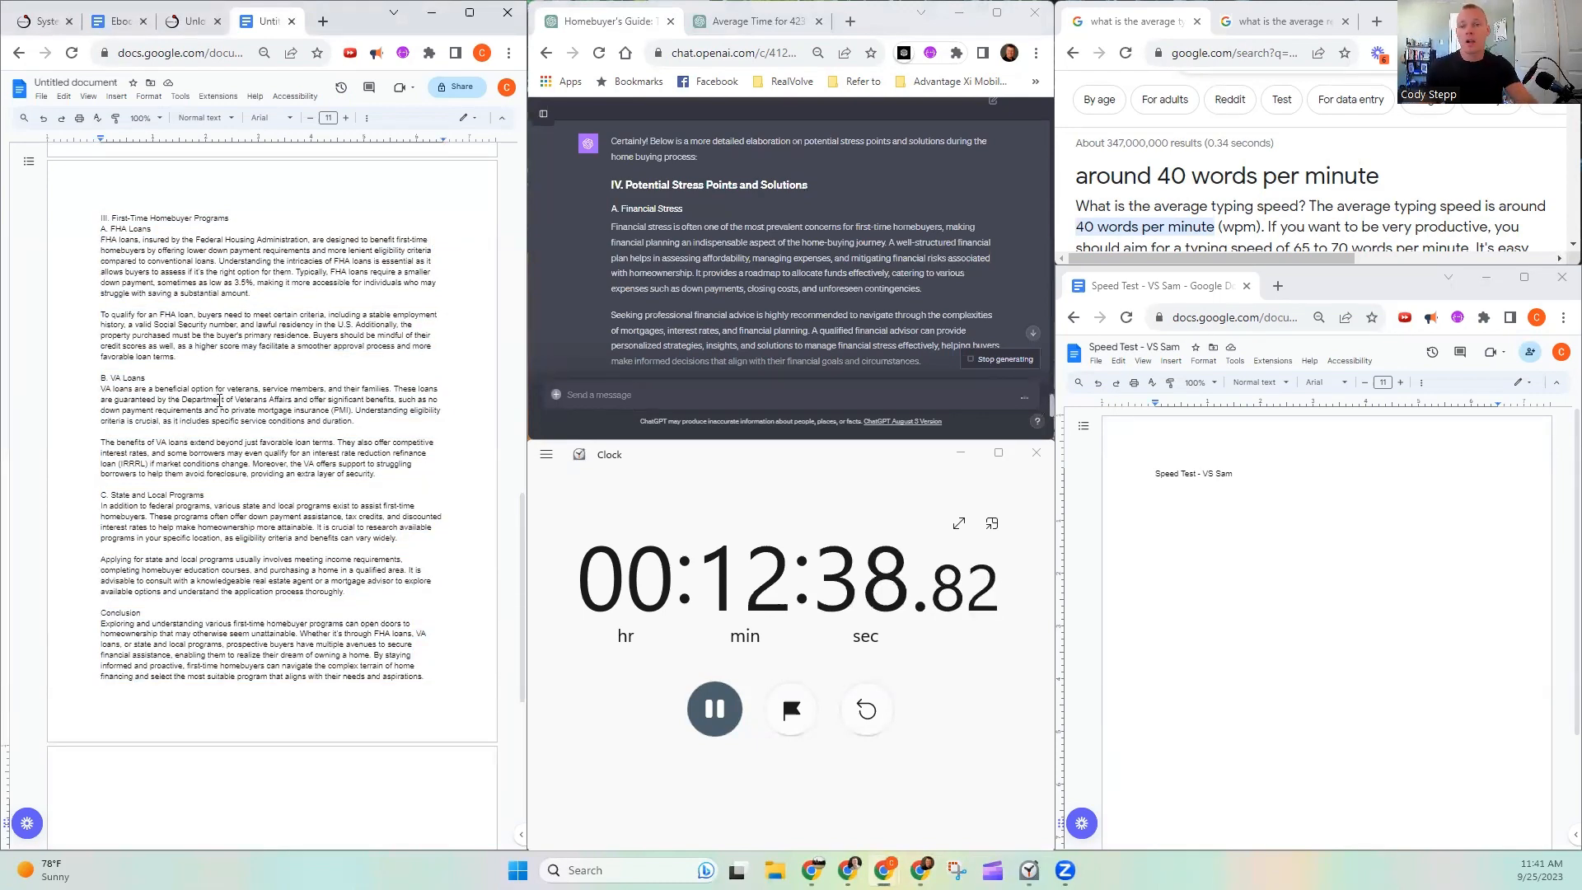
- Review the First Time Home Buyers Guidebook generation and its Expand options in Systems Accelerator Manager, and return to the untitled document
scroll(819, 288, down, 10)
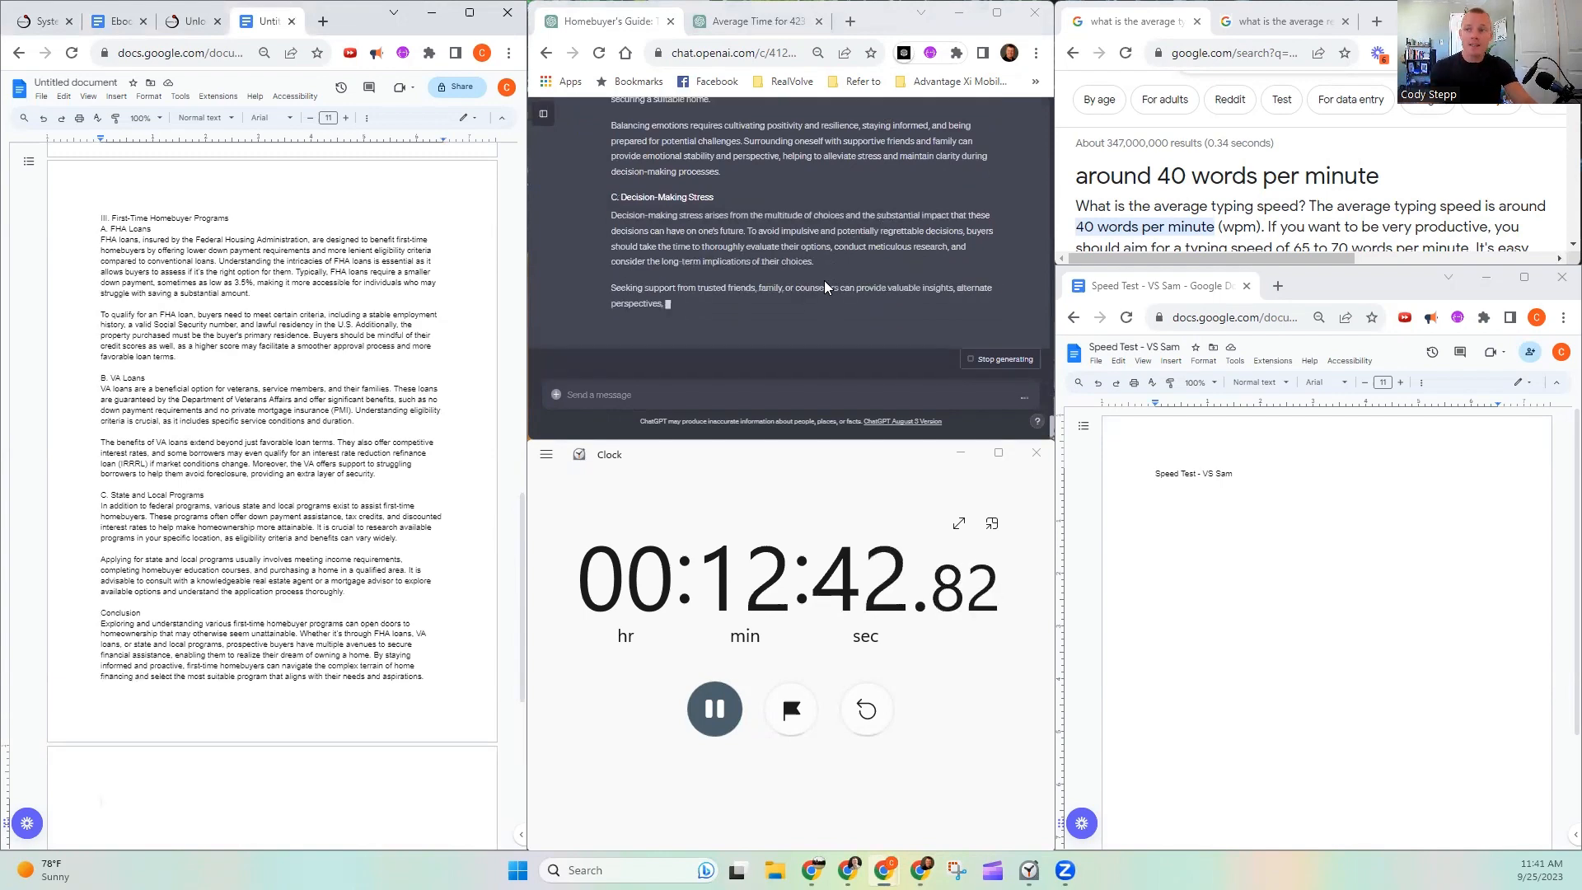
click(198, 22)
click(37, 21)
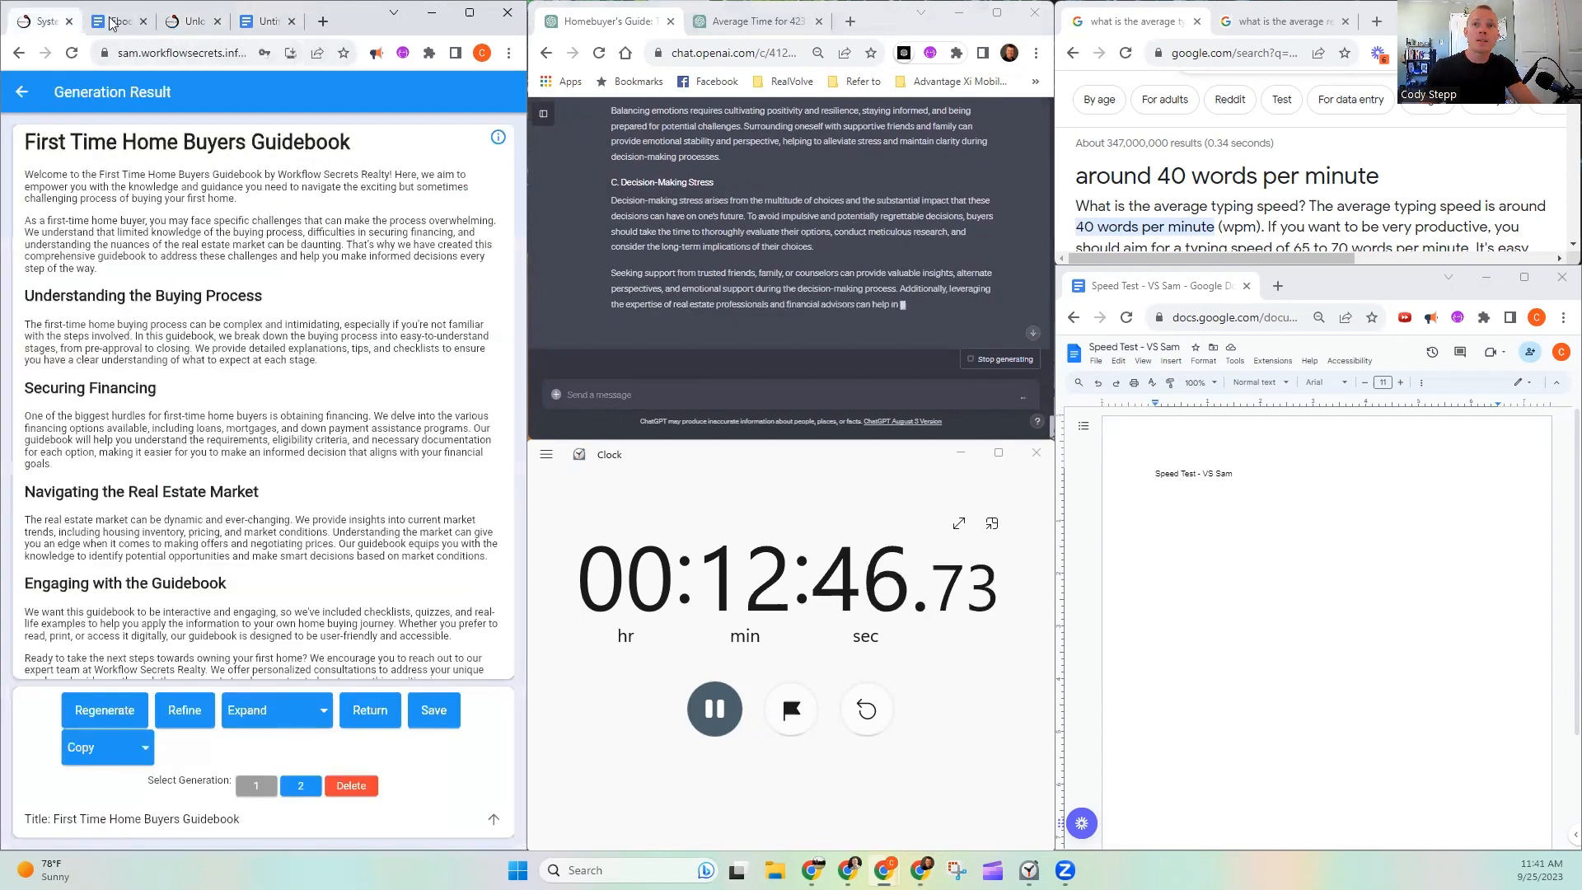
scroll(177, 316, down, 2)
scroll(177, 315, down, 15)
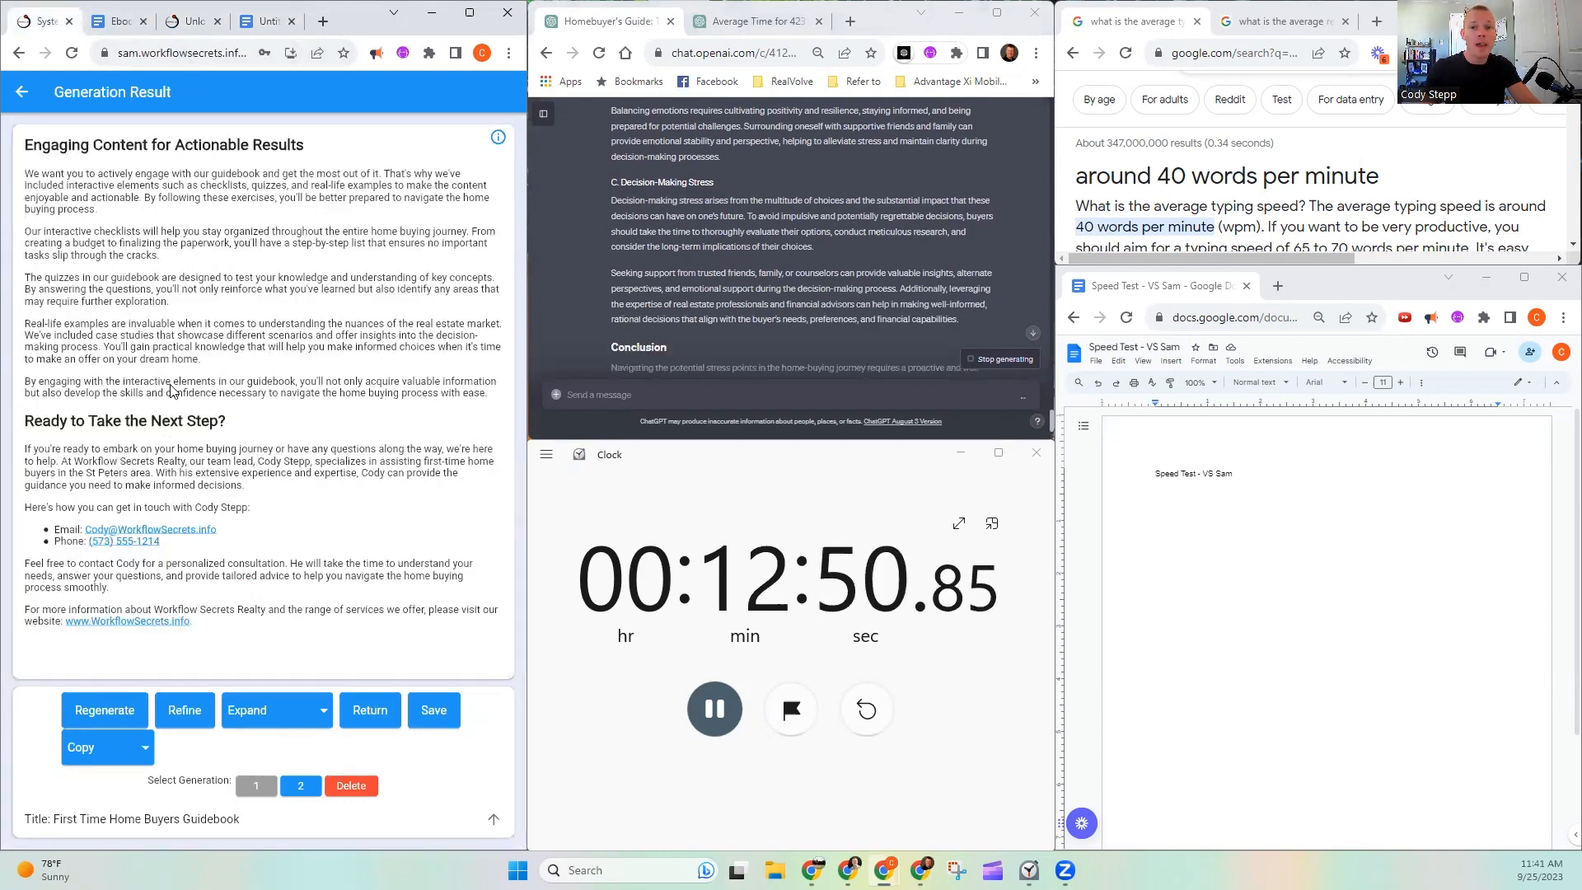
scroll(323, 235, up, 5)
scroll(315, 252, up, 9)
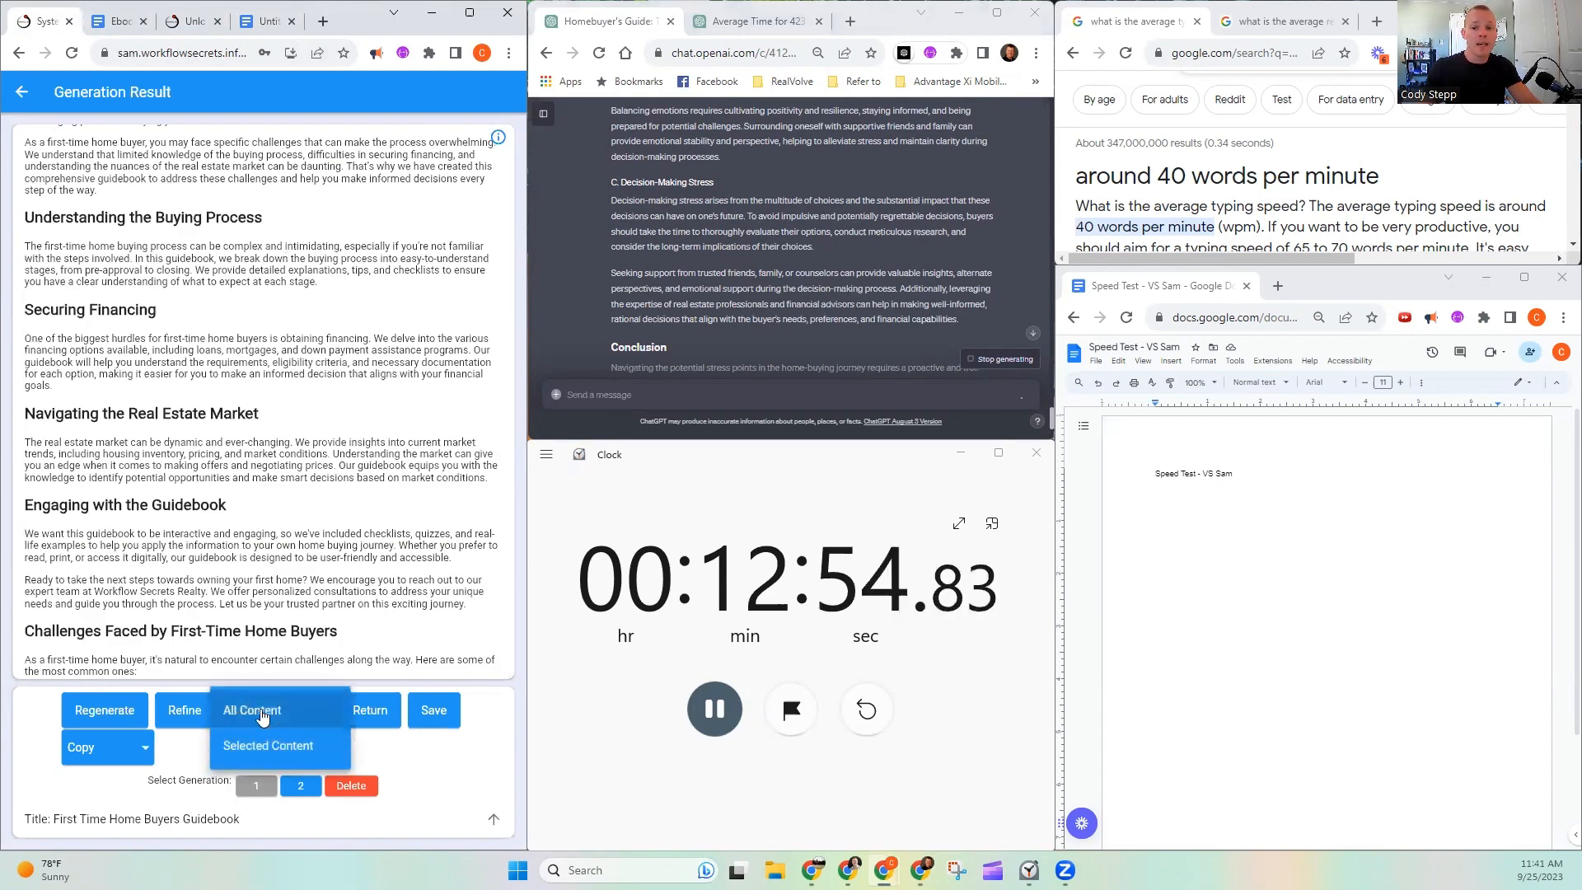
click(271, 21)
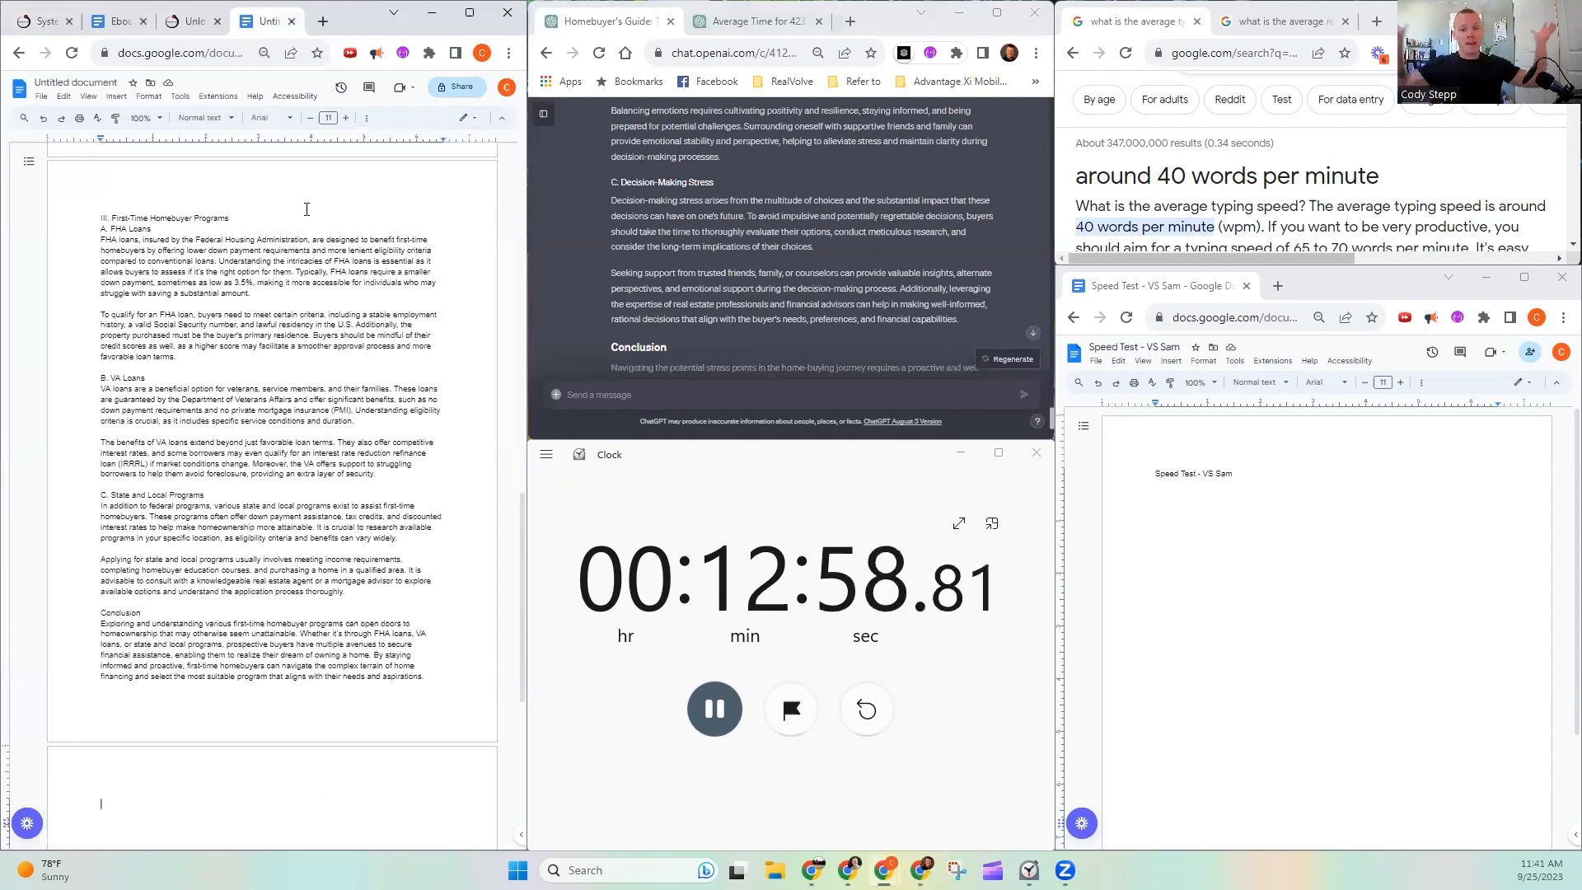
- Copy the full Potential Stress Points and Solutions section from the chat response to the end of the untitled document
scroll(795, 273, down, 2)
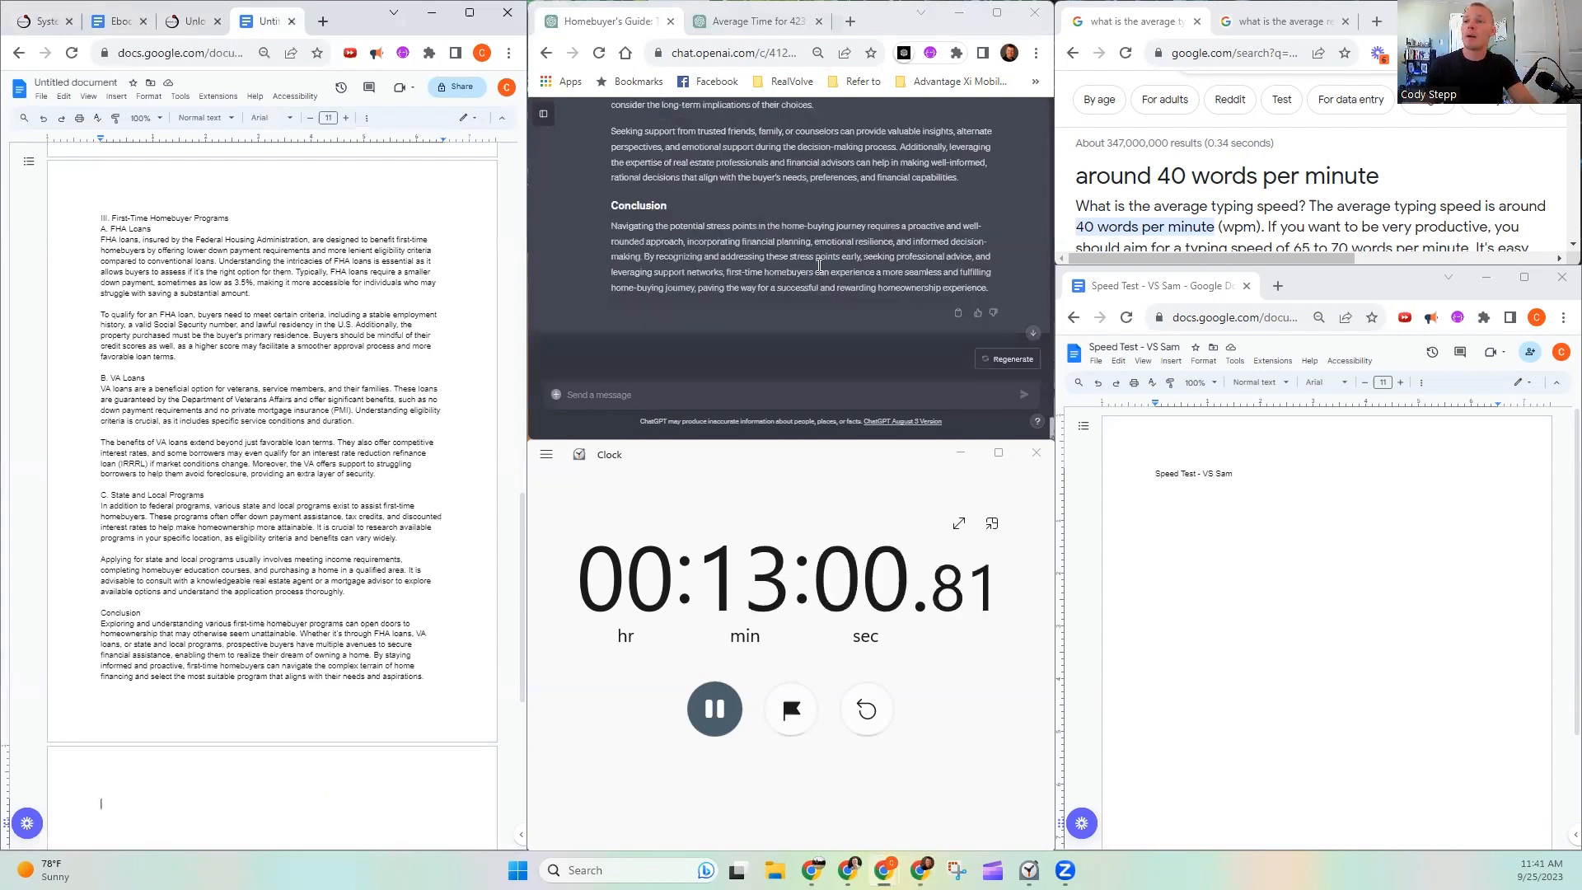
drag(993, 290, 647, 252)
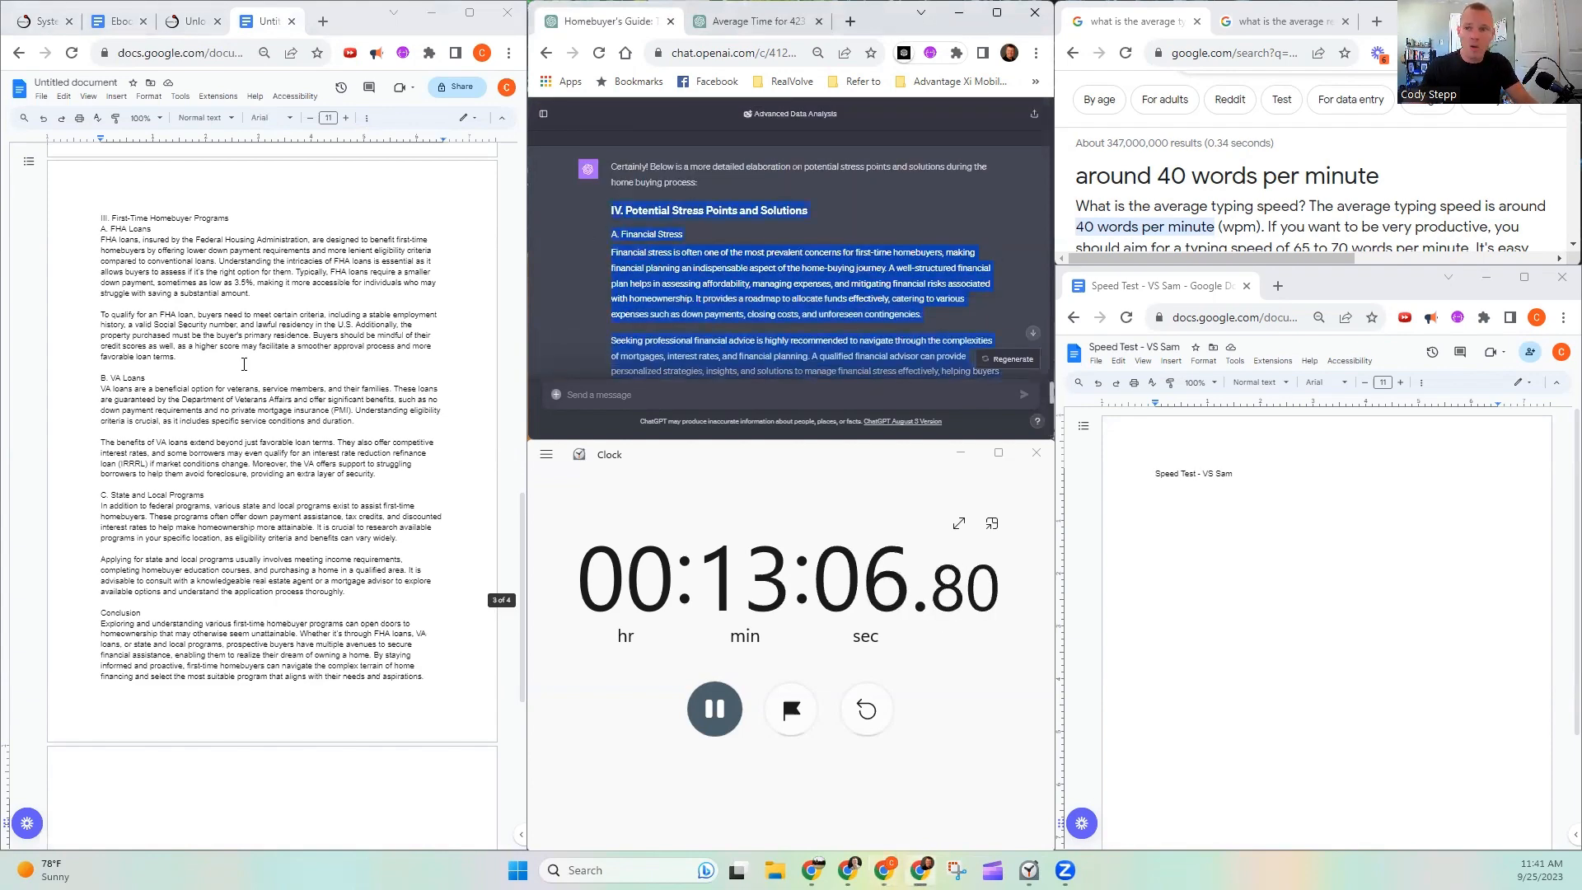
scroll(184, 343, down, 5)
click(145, 294)
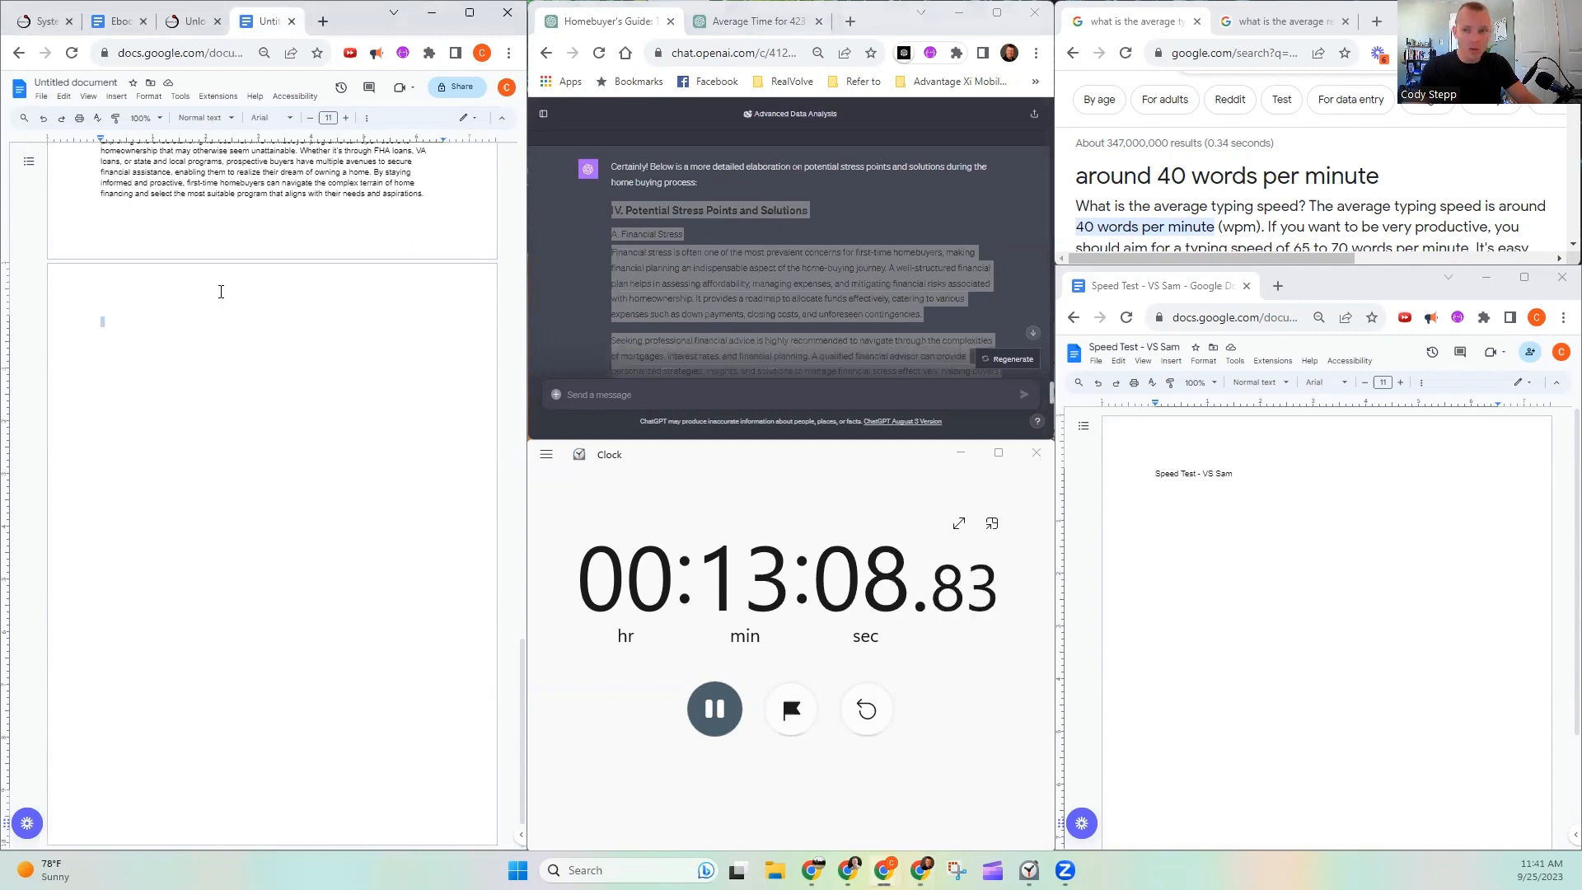
key(ctrl+v)
scroll(115, 250, up, 2)
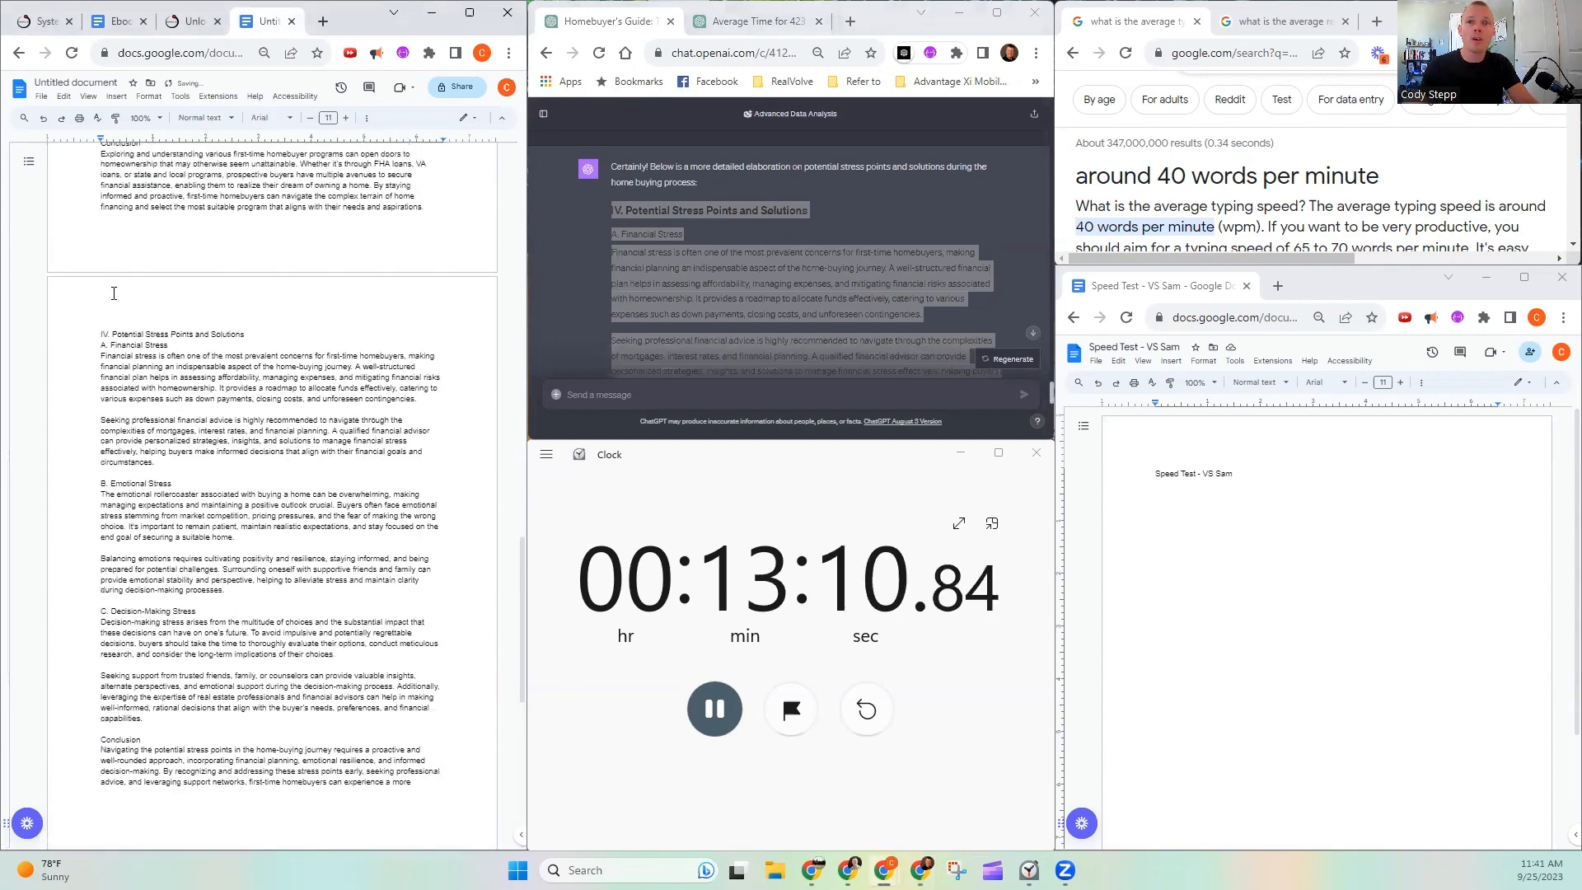
scroll(113, 293, down, 5)
- Go back through the chat to the Conclusion section of the original guide outline
scroll(768, 249, up, 5)
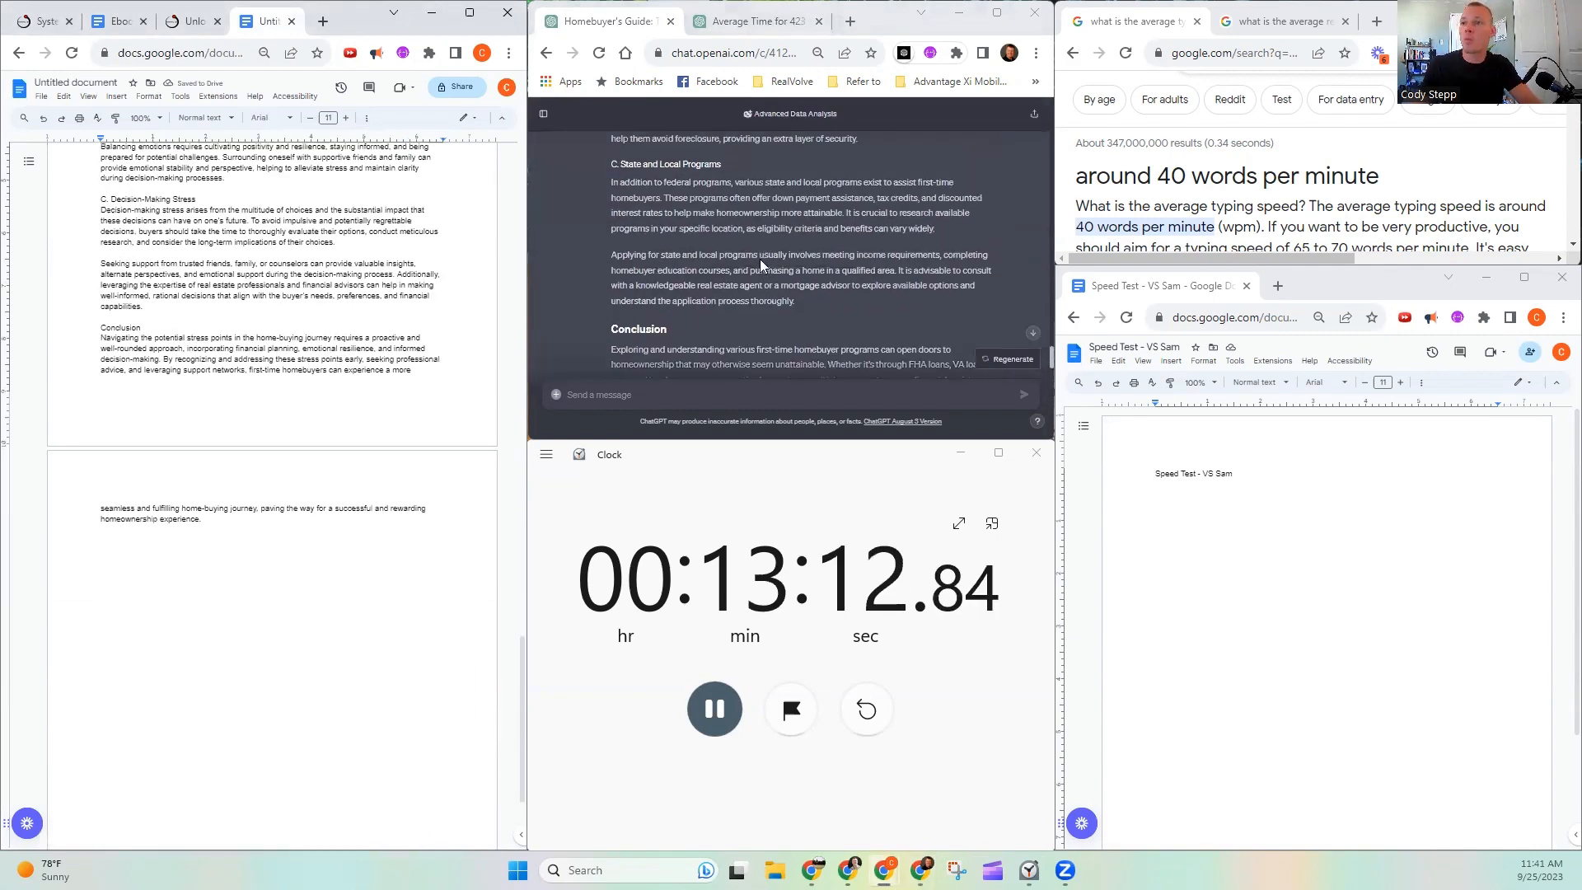
scroll(760, 261, up, 10)
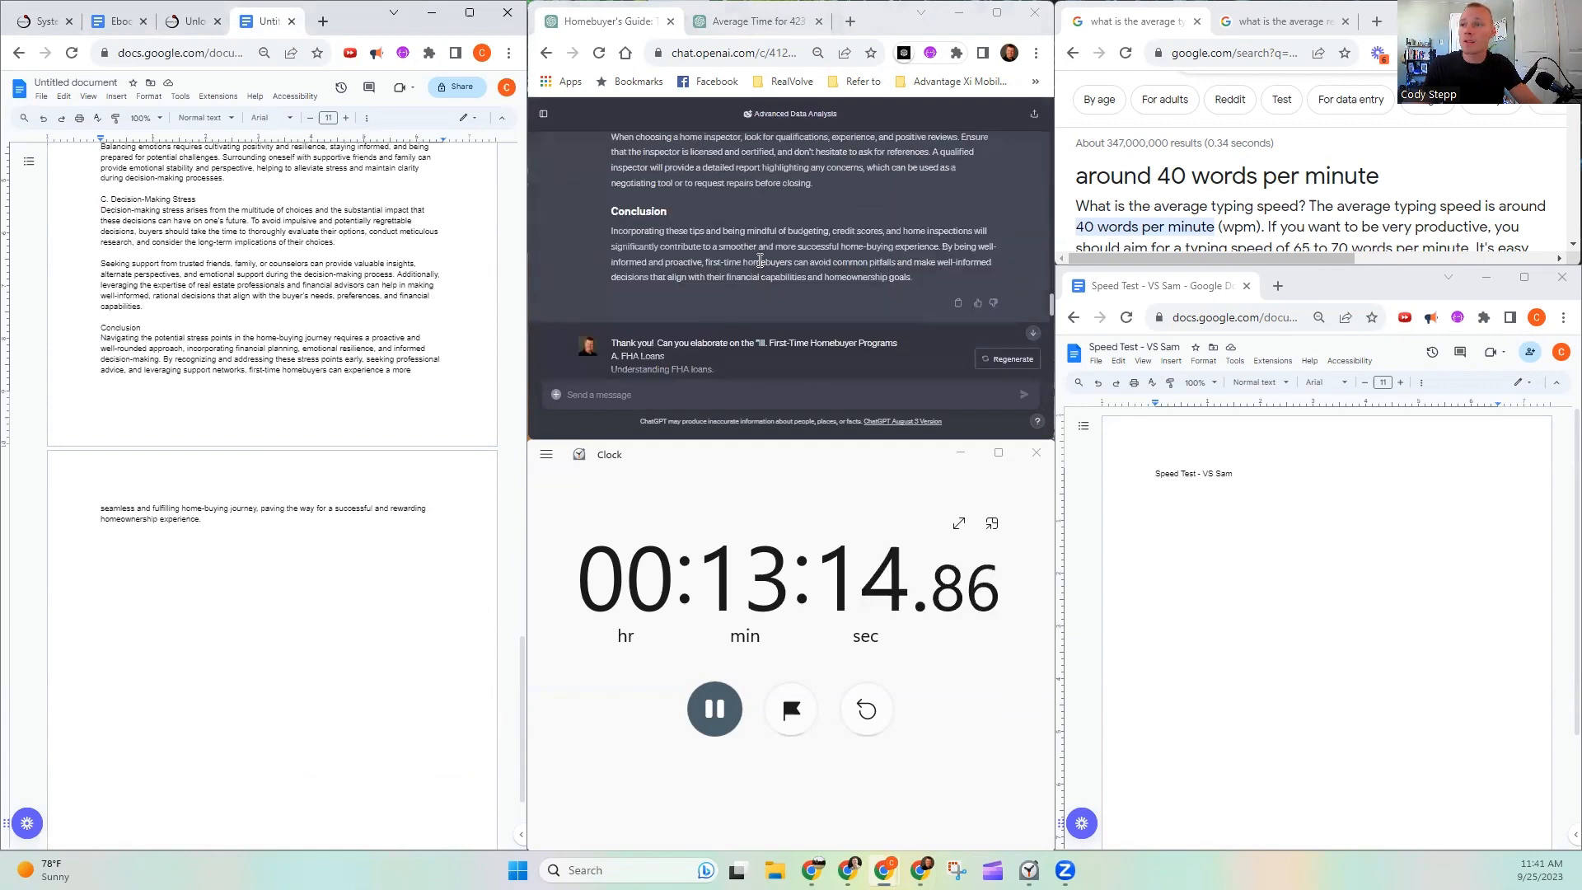
scroll(761, 257, up, 10)
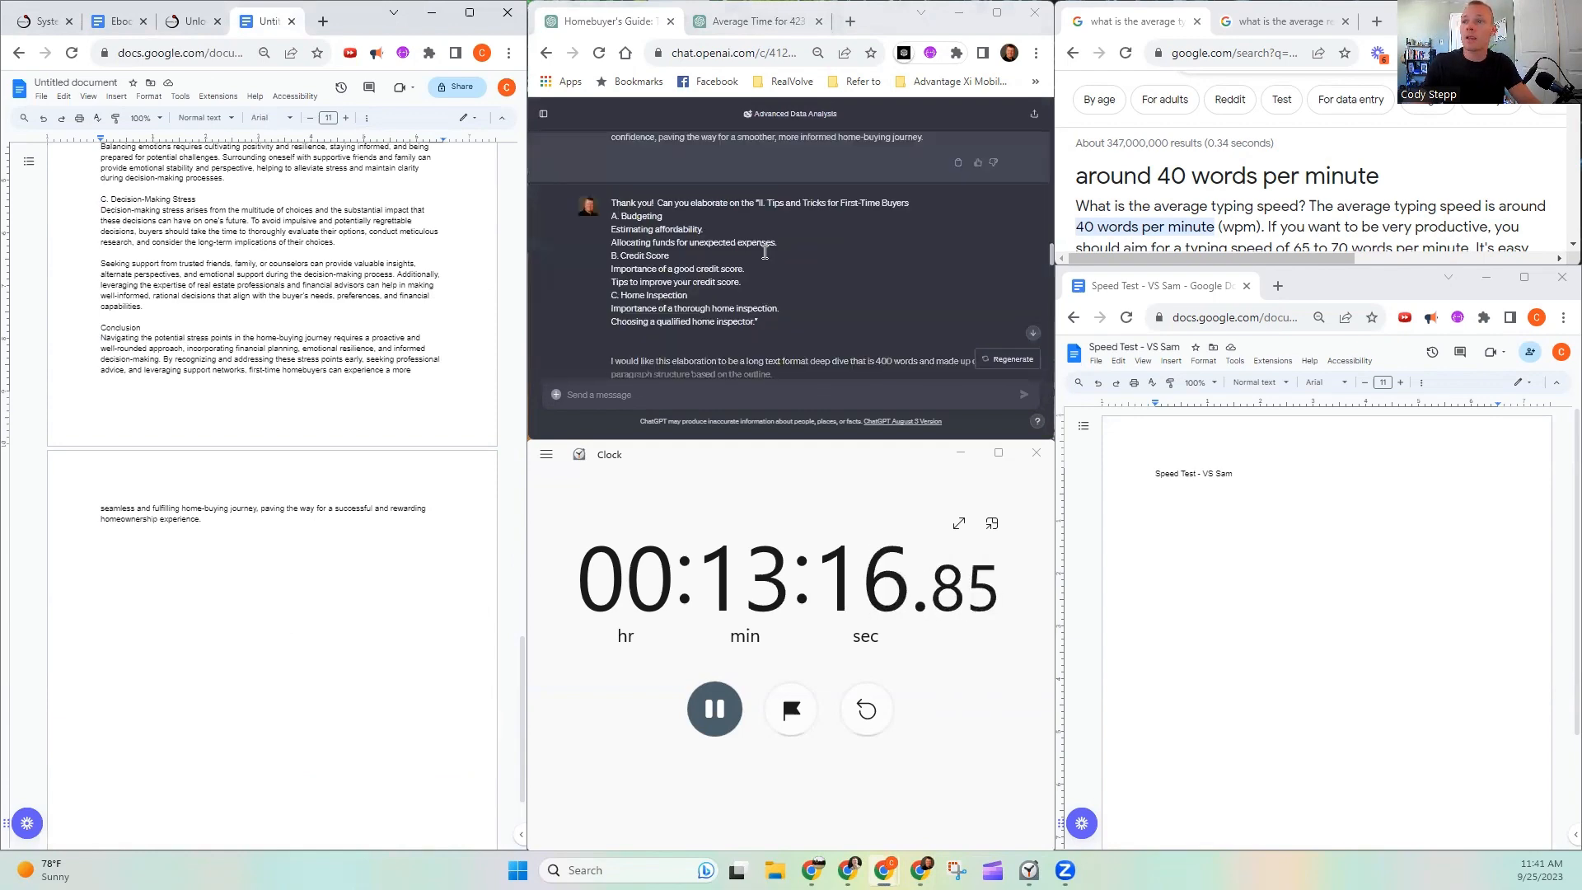
scroll(742, 264, up, 10)
scroll(715, 280, up, 10)
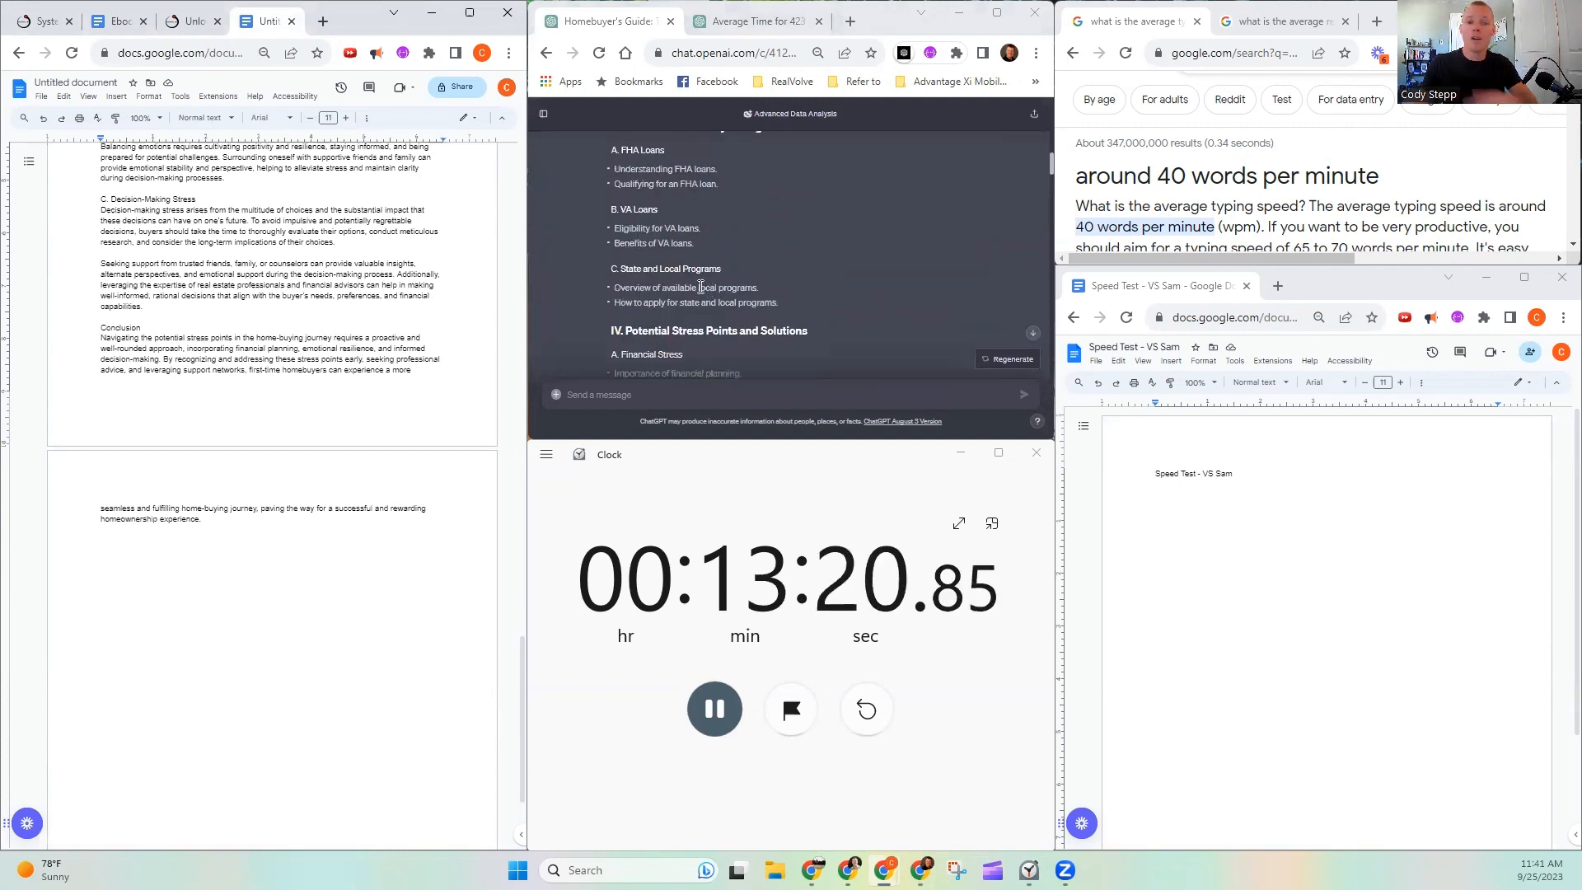
scroll(708, 287, up, 2)
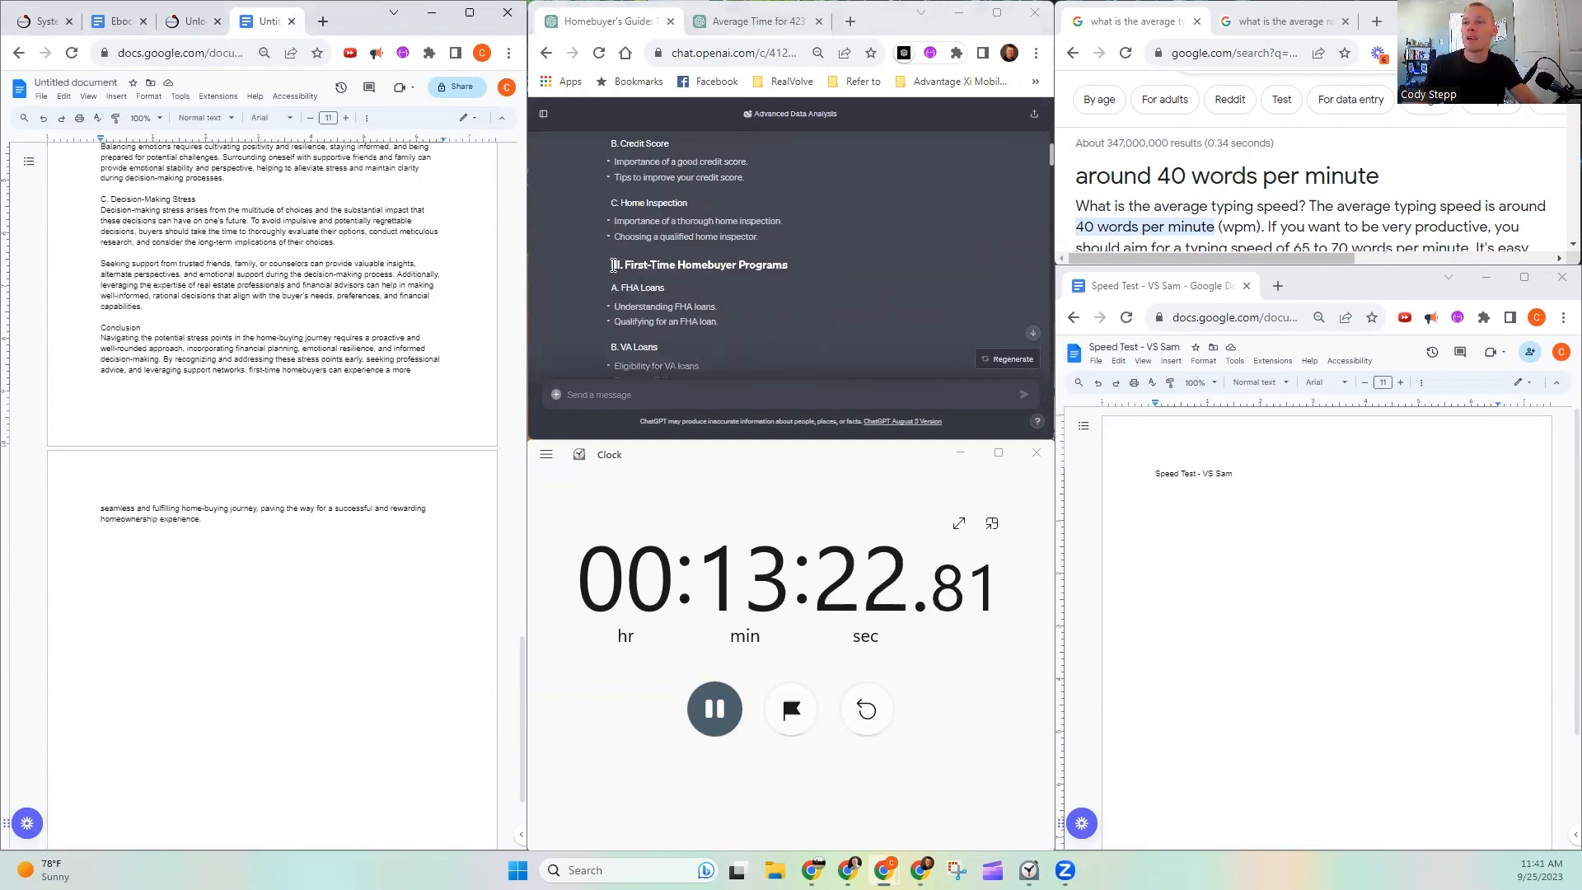
scroll(614, 265, down, 8)
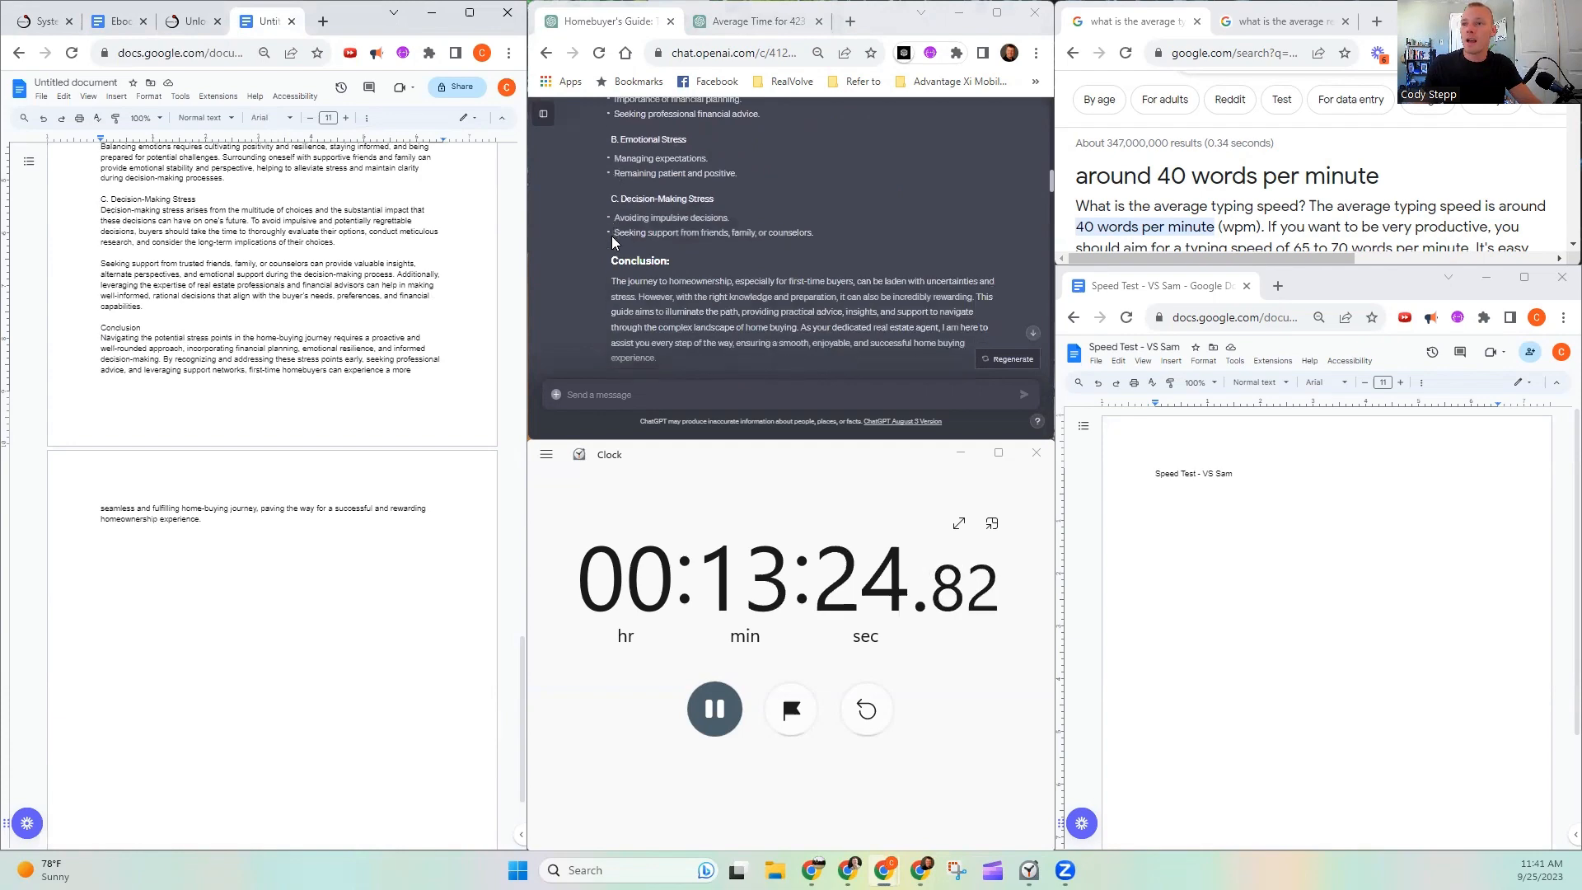
drag(607, 264, 668, 360)
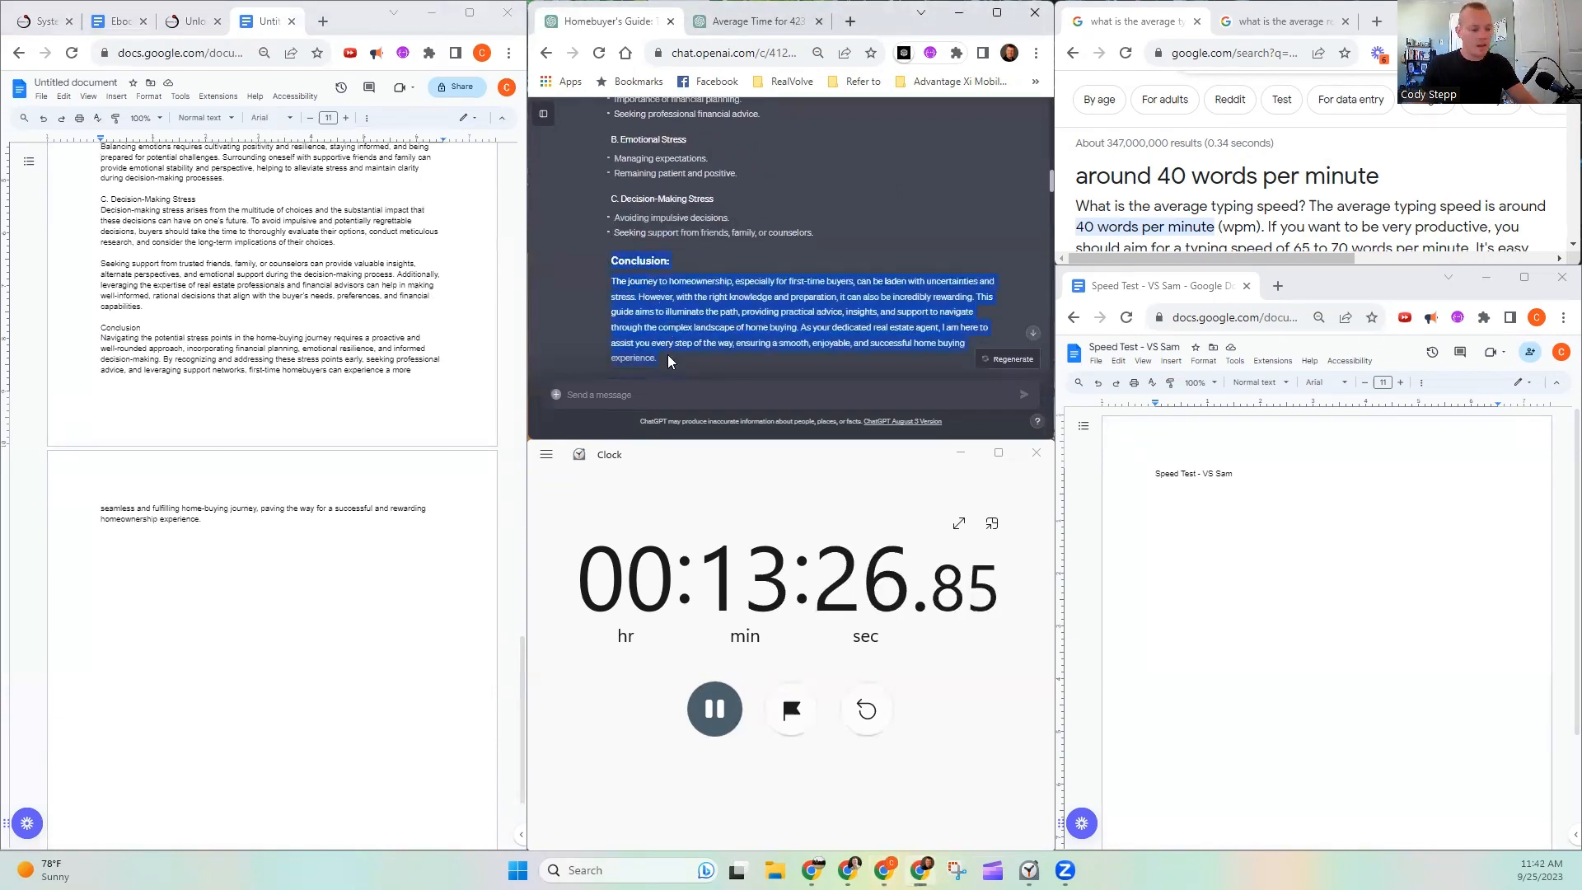
scroll(711, 287, down, 4)
scroll(695, 263, up, 2)
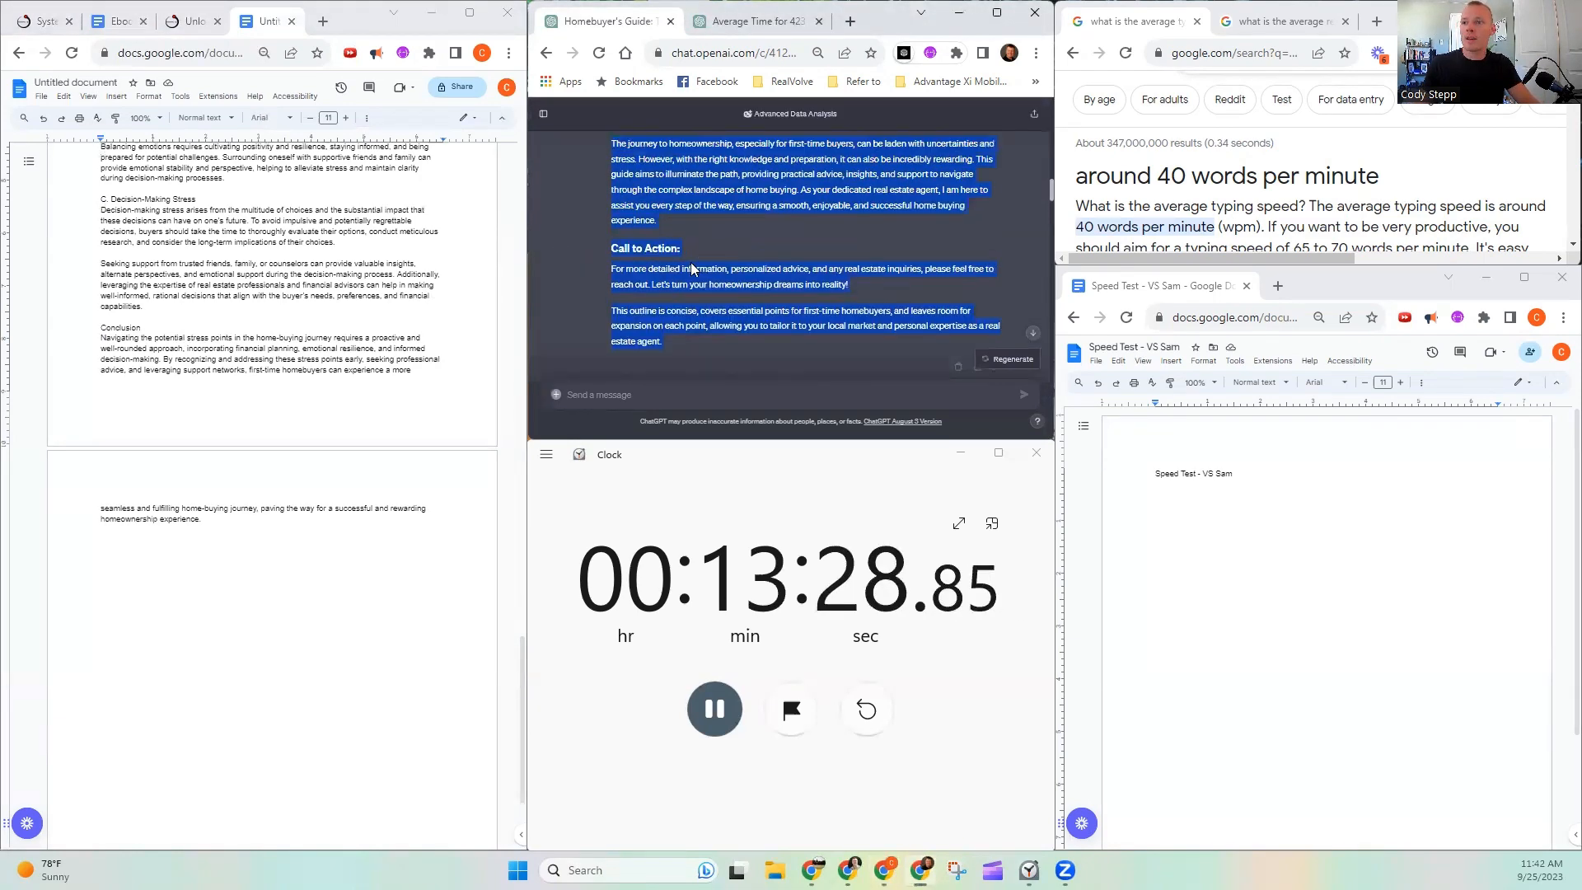
click(694, 260)
scroll(606, 167, up, 2)
mouse_move(608, 257)
mouse_down()
mouse_move(648, 287)
mouse_move(623, 260)
mouse_up()
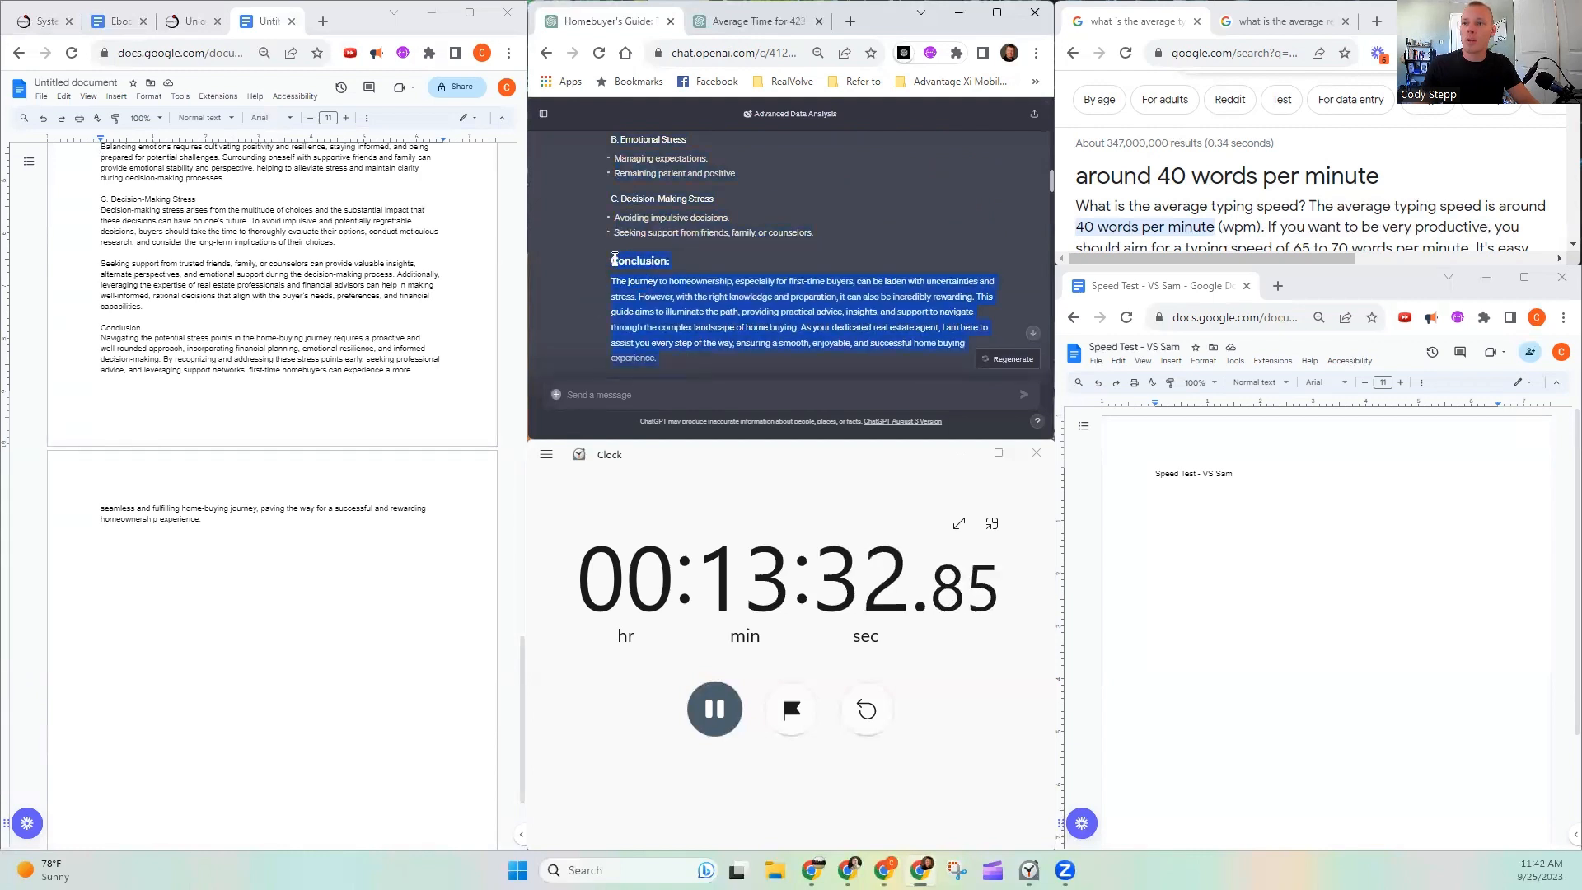
scroll(693, 249, down, 4)
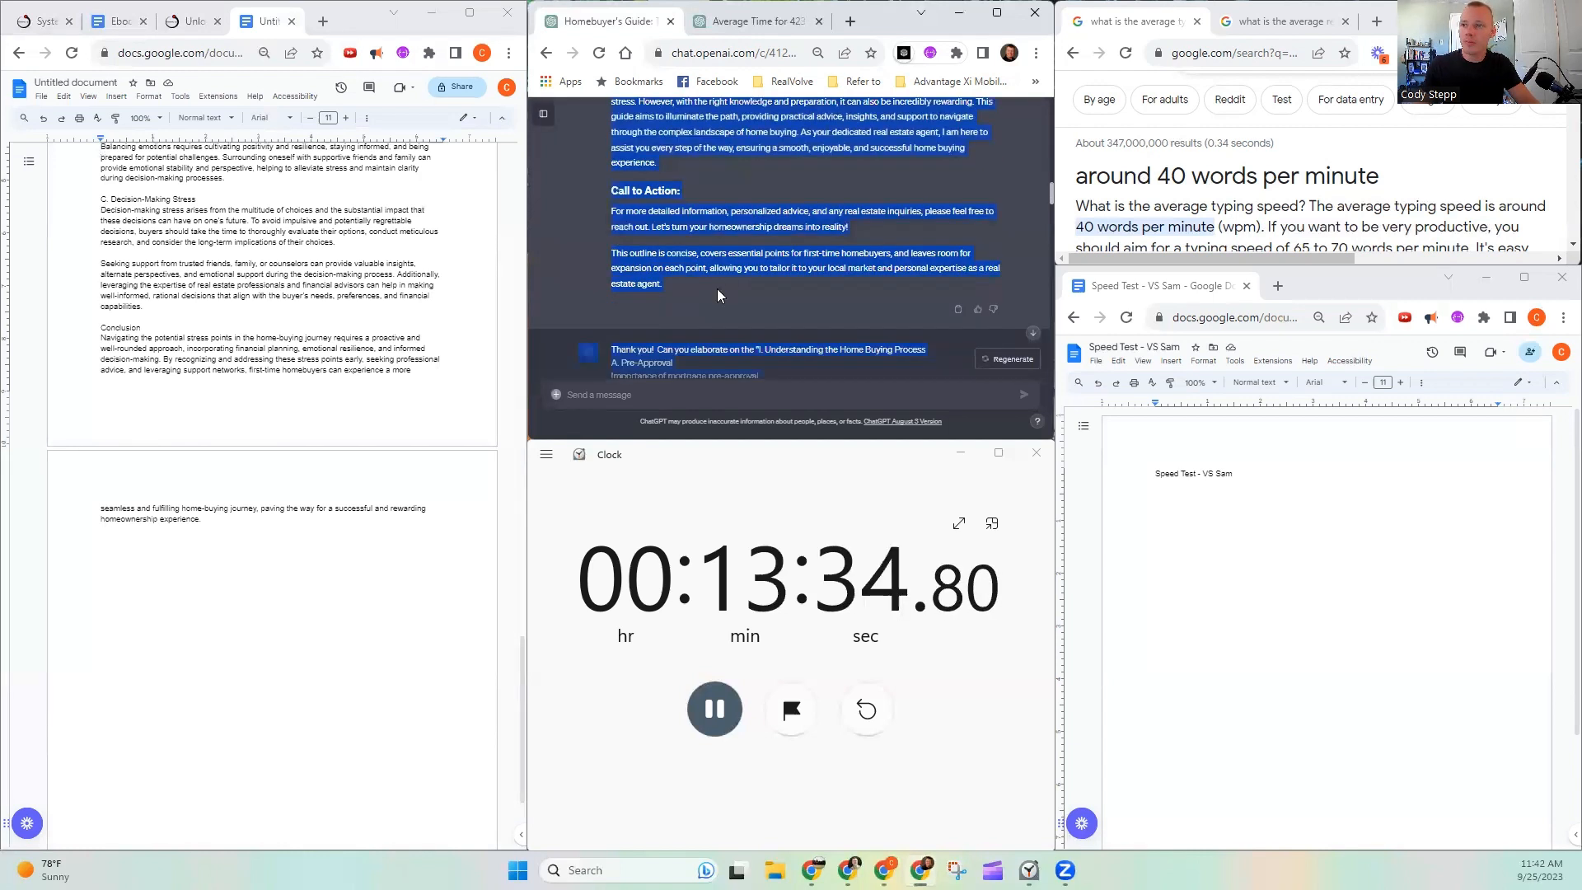
- Copy the outline's Call to Action section, including the closing remark about the outline, into a new chat message
click(649, 242)
scroll(648, 241, up, 2)
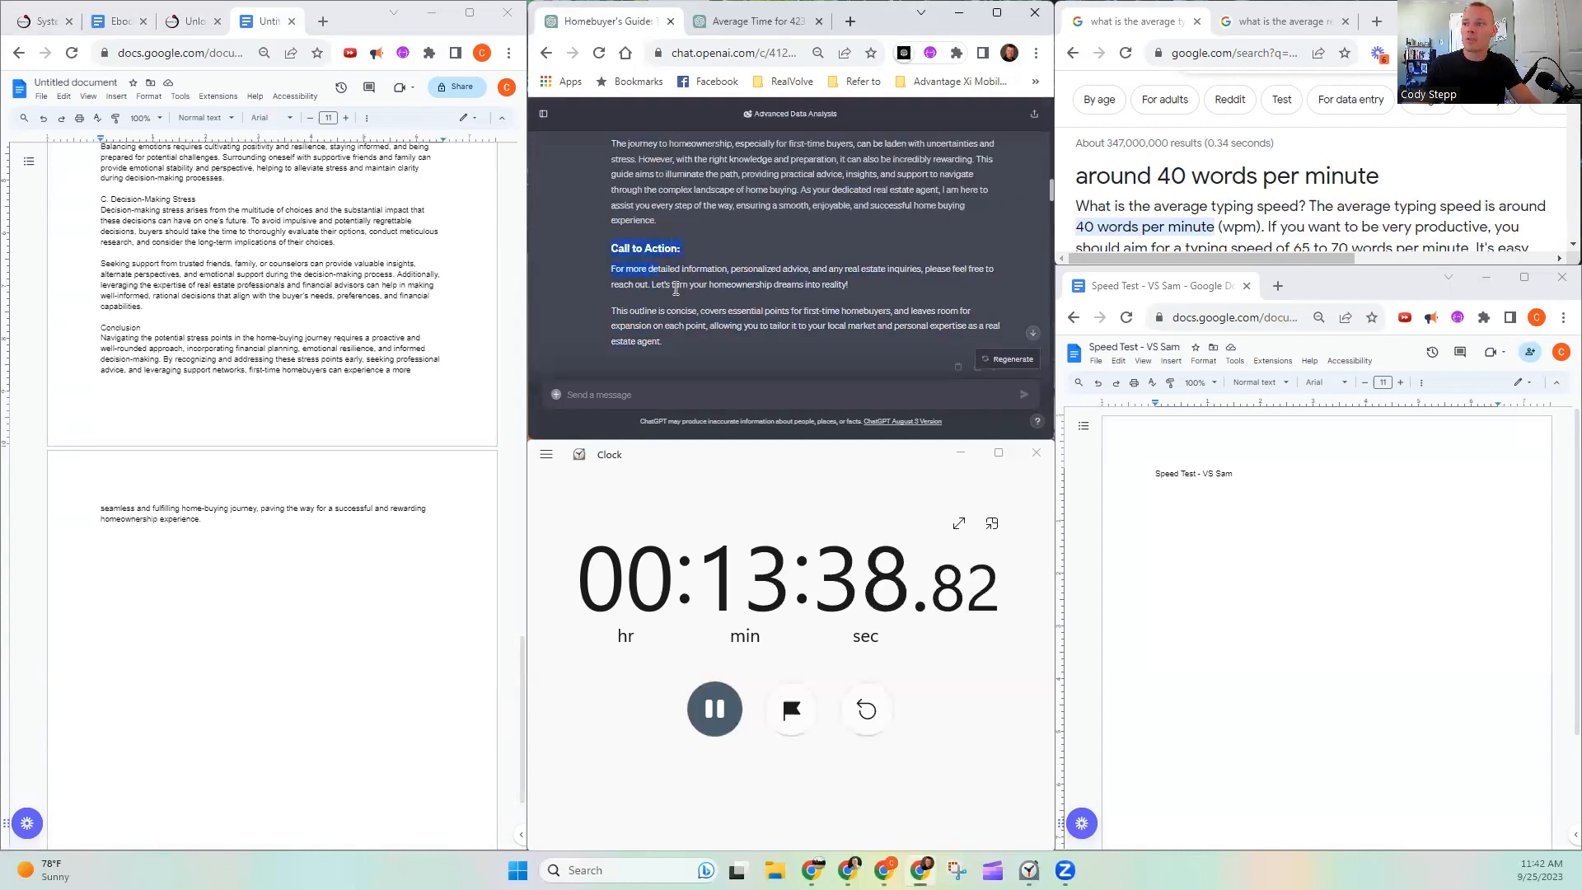
drag(665, 284, 683, 343)
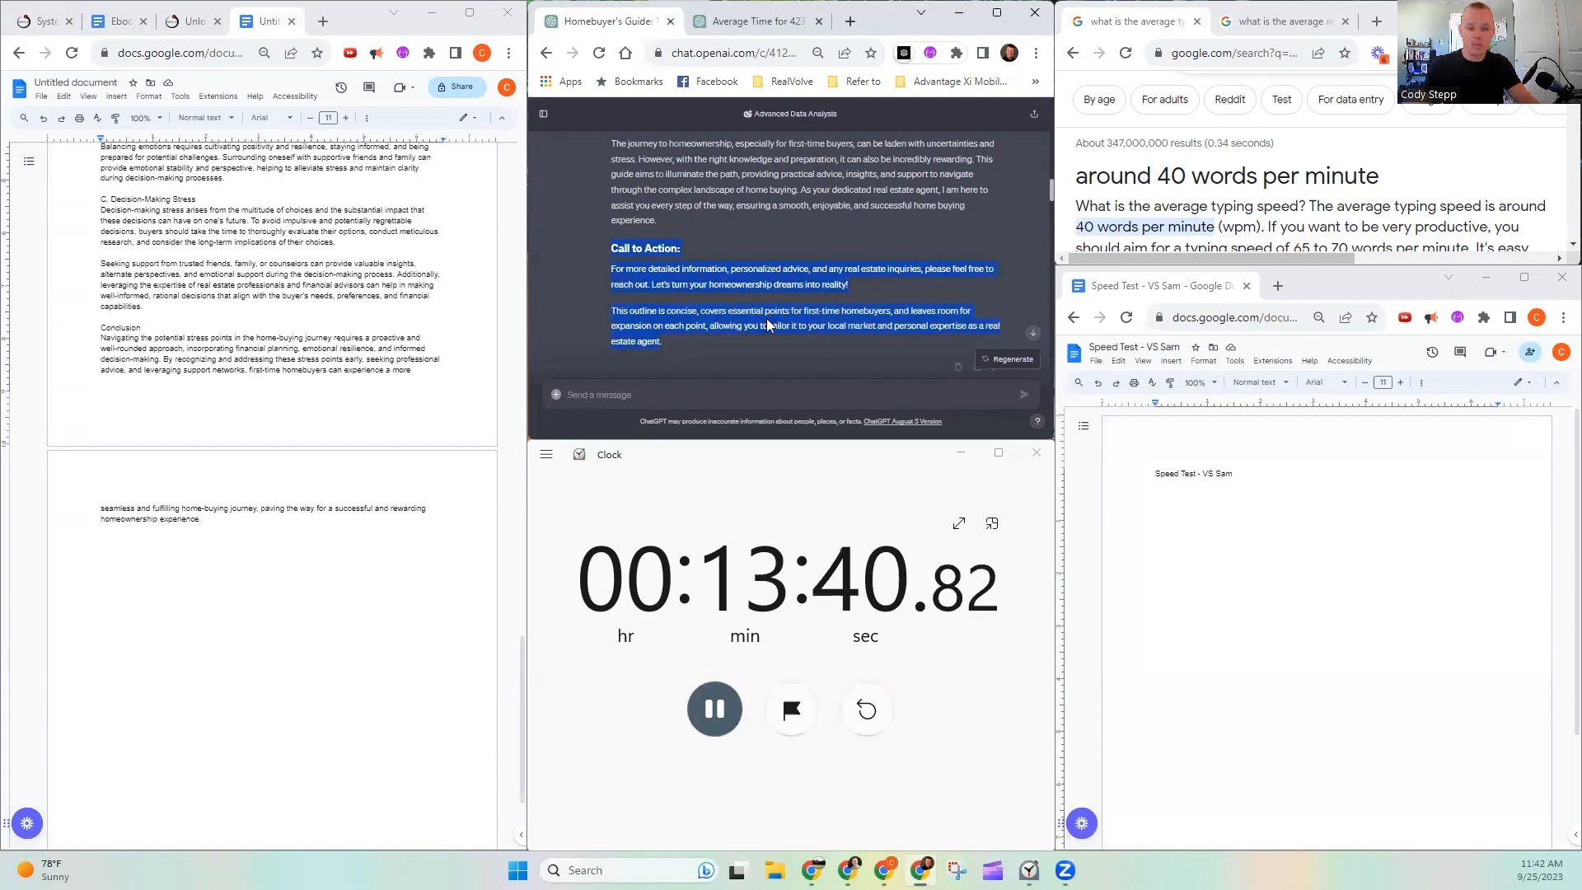
scroll(767, 319, down, 2)
scroll(651, 380, down, 3)
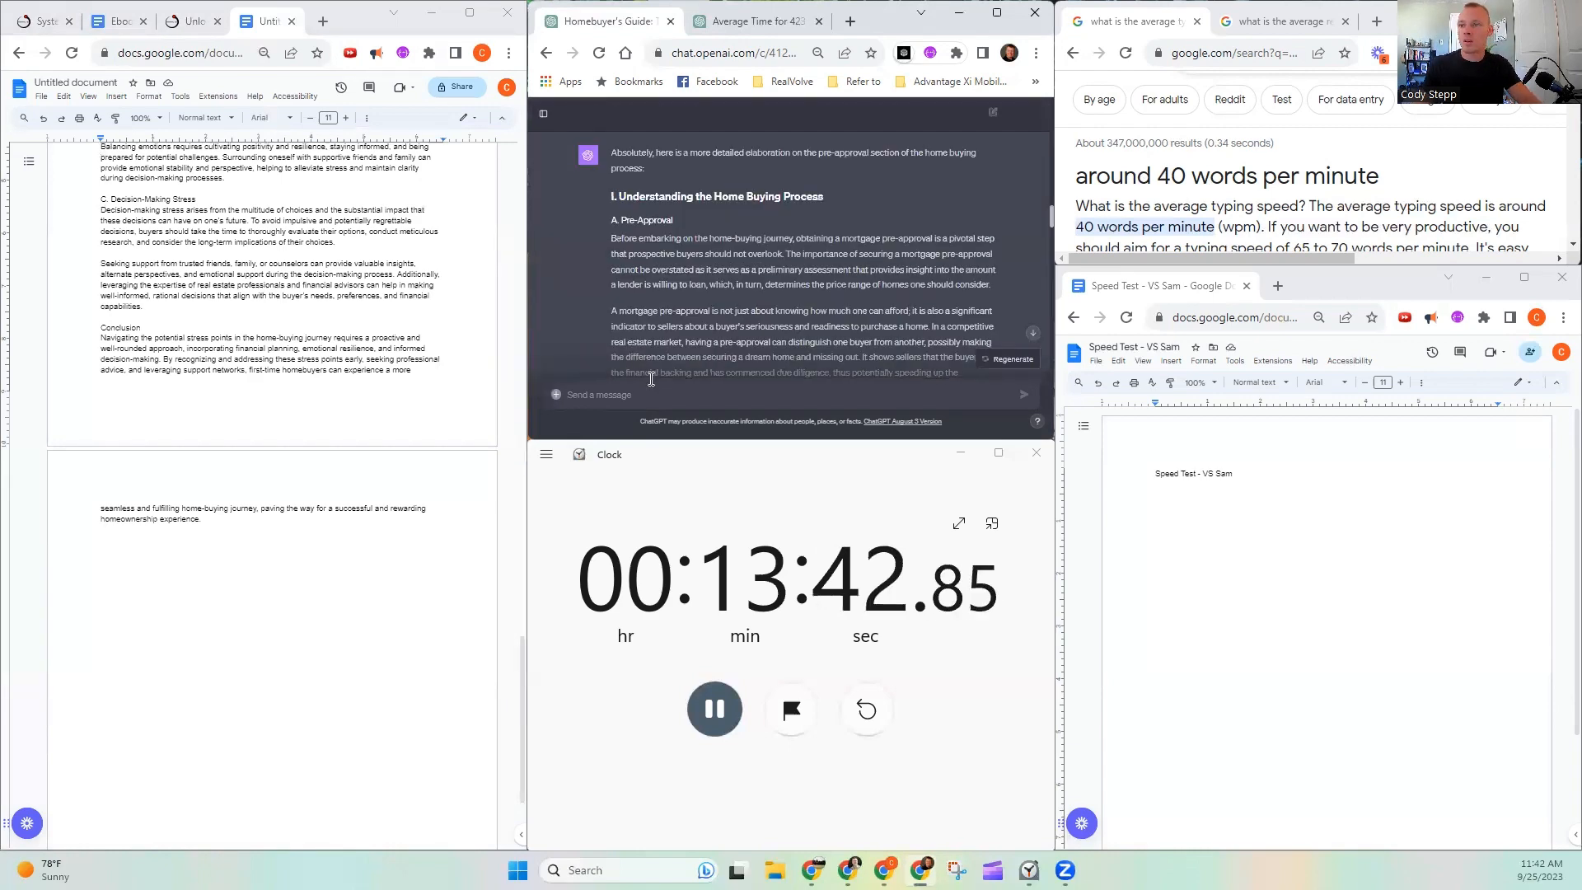
key(ctrl+v)
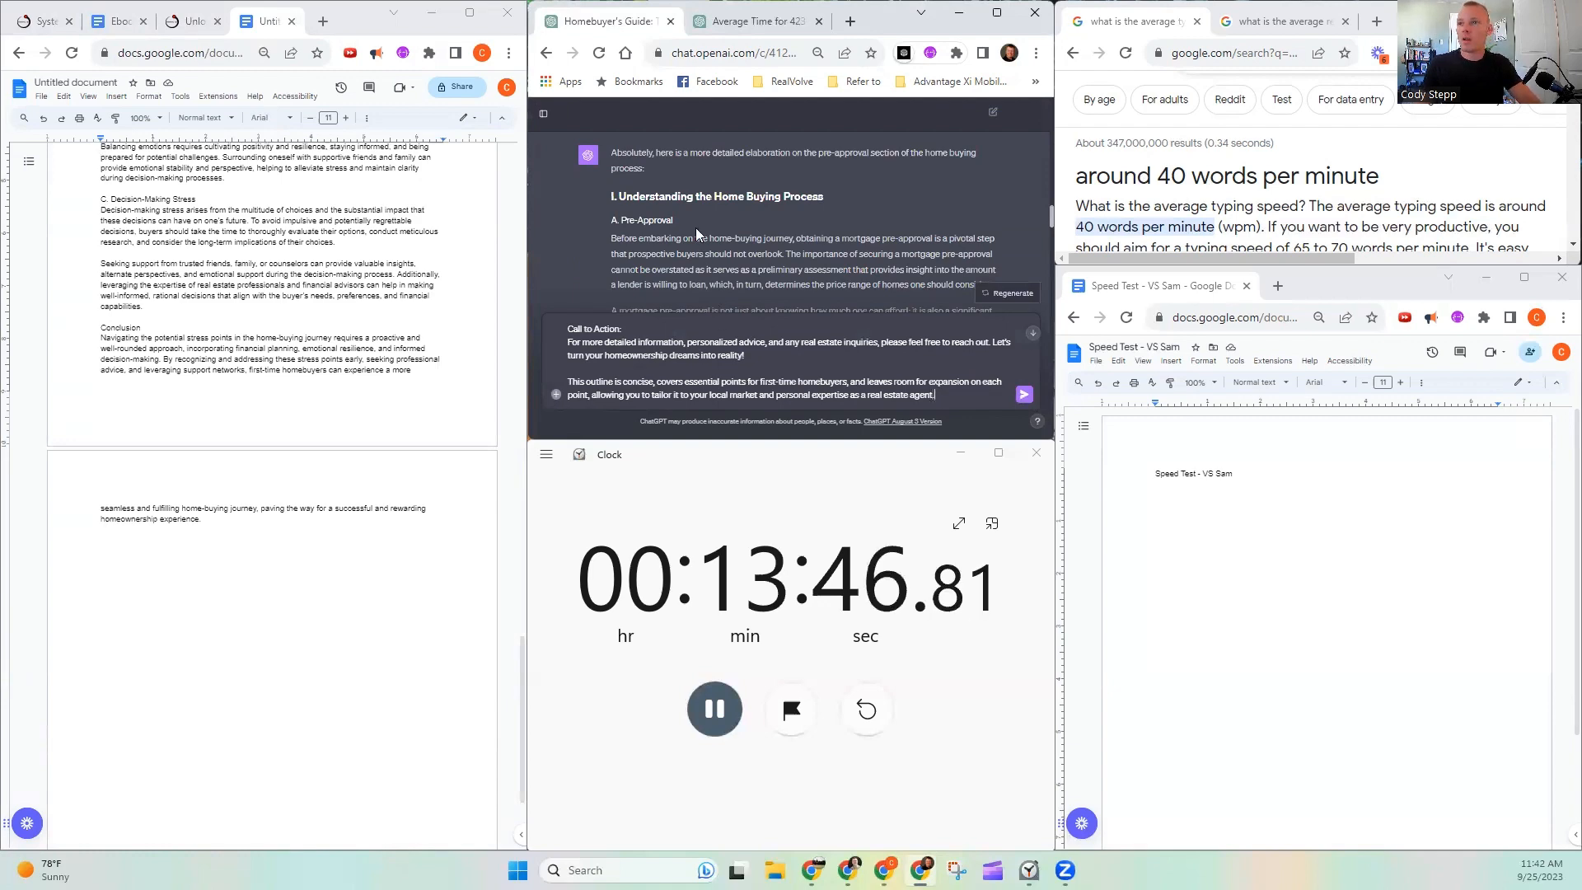
- Copy the opening 'Thank you! Can you elaborate on the "' from the Tips and Tricks prompt to the start of the Call to Action message
scroll(709, 248, up, 3)
scroll(627, 137, up, 2)
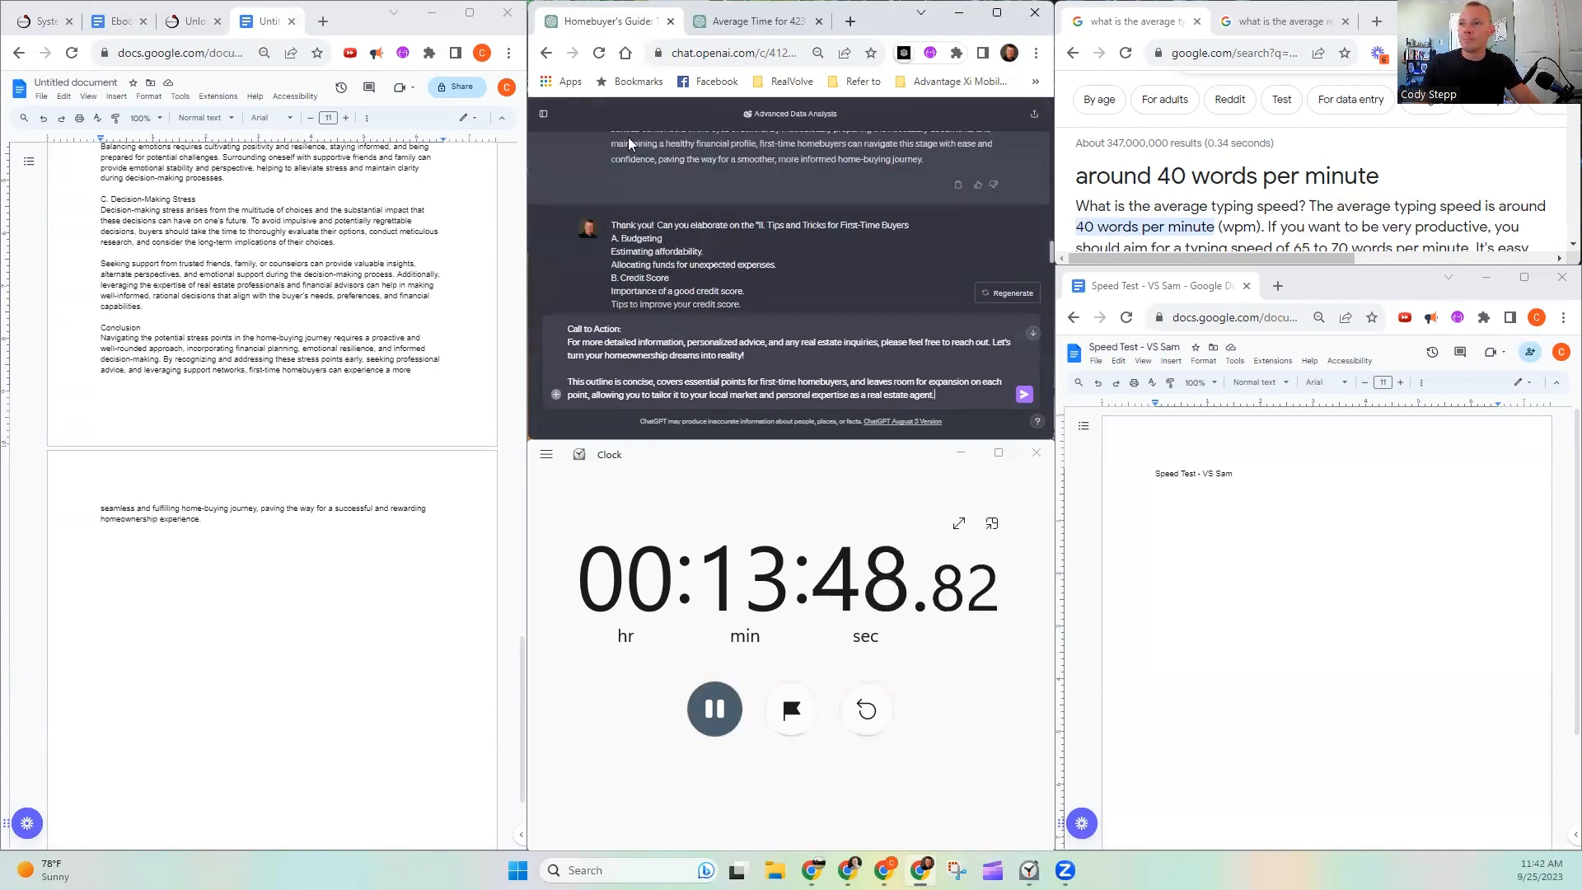
drag(611, 224, 762, 237)
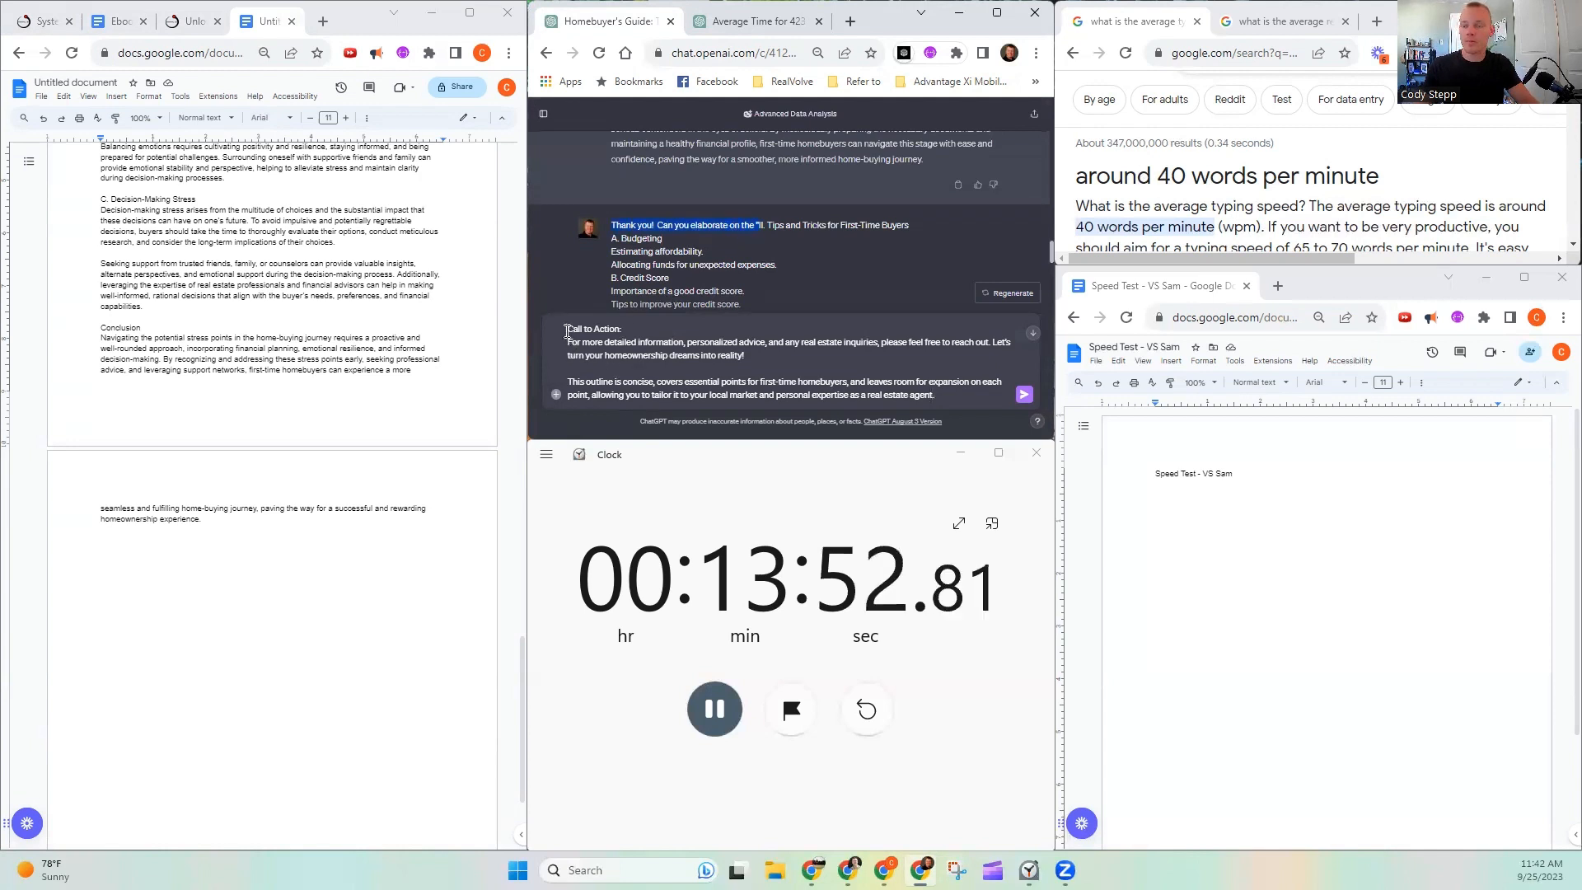
text(Thank you!  Can you elaborate on the ")
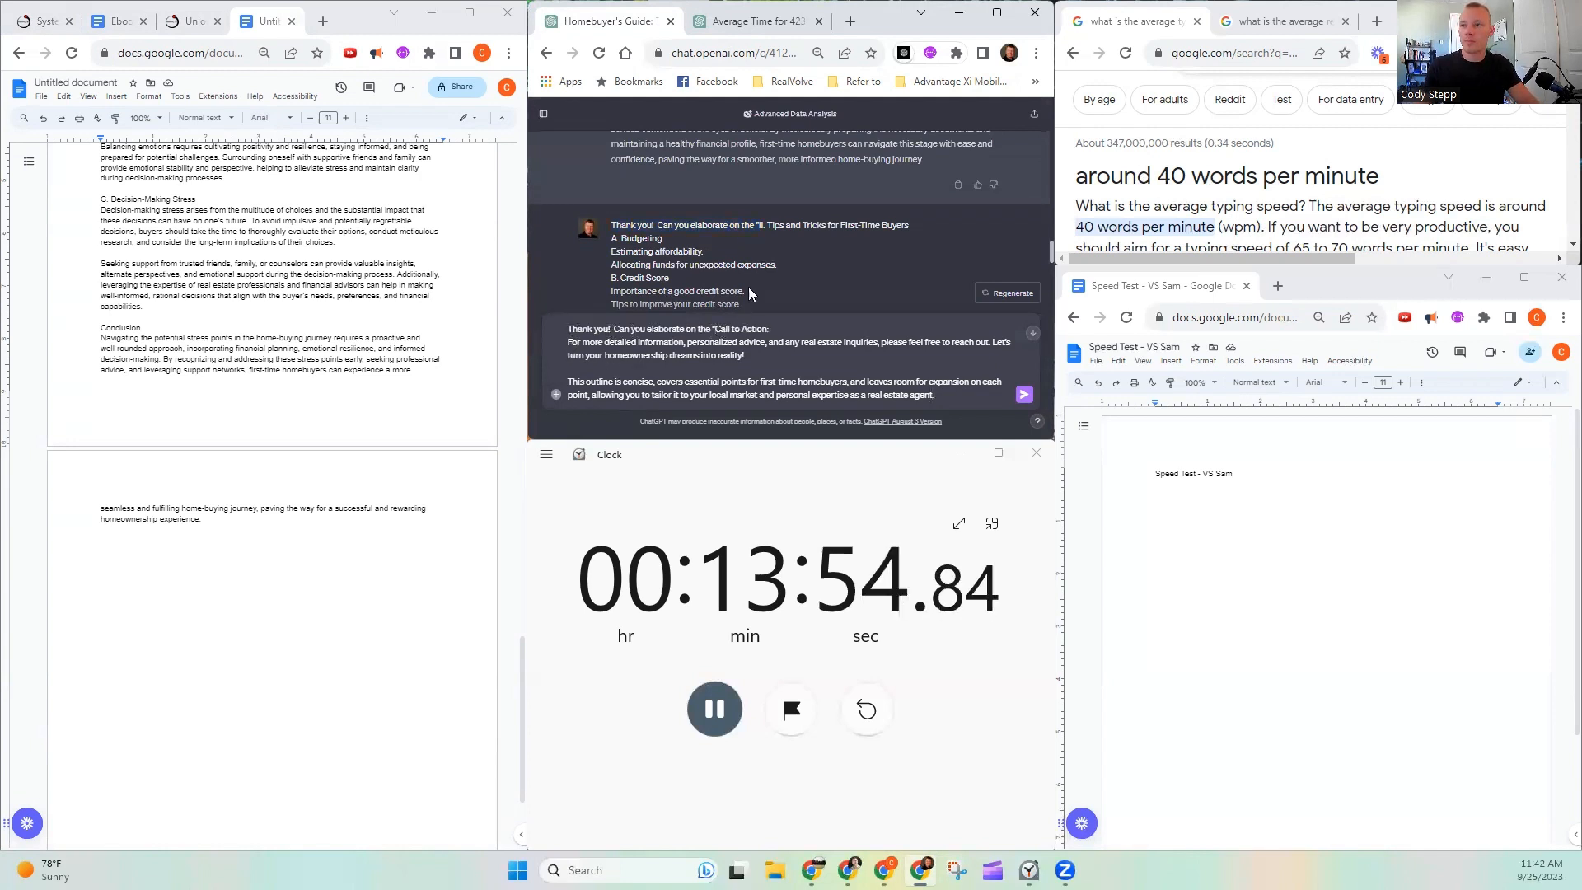
- Append the closing quotation mark and 400-word deep dive instruction from the Tips and Tricks prompt to the message and send it
scroll(750, 216, down, 2)
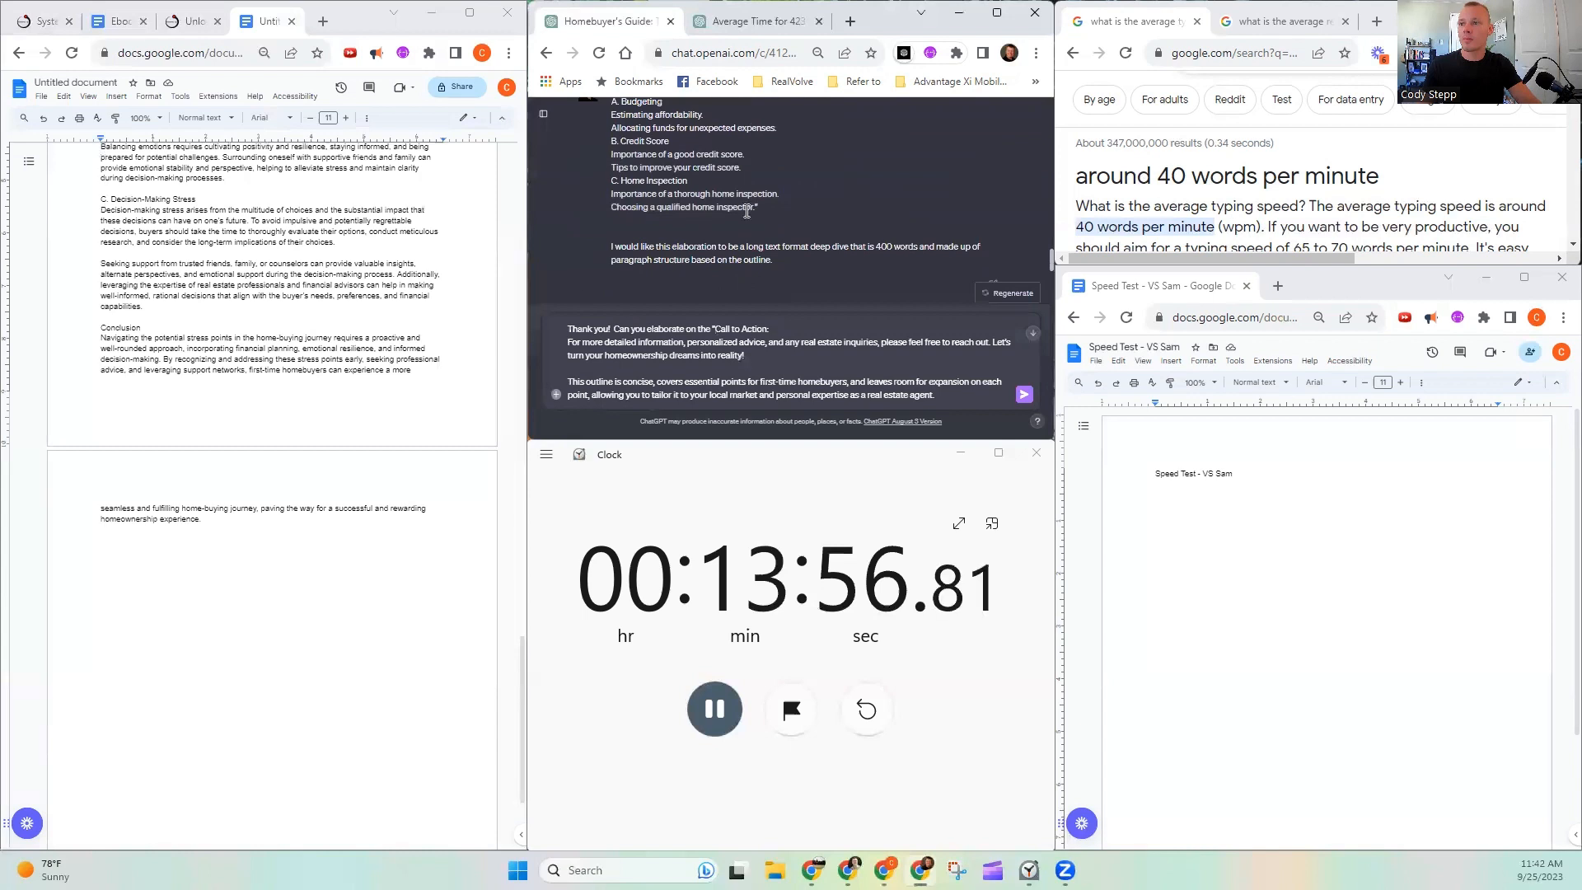
drag(773, 244, 770, 259)
key(ctrl+c)
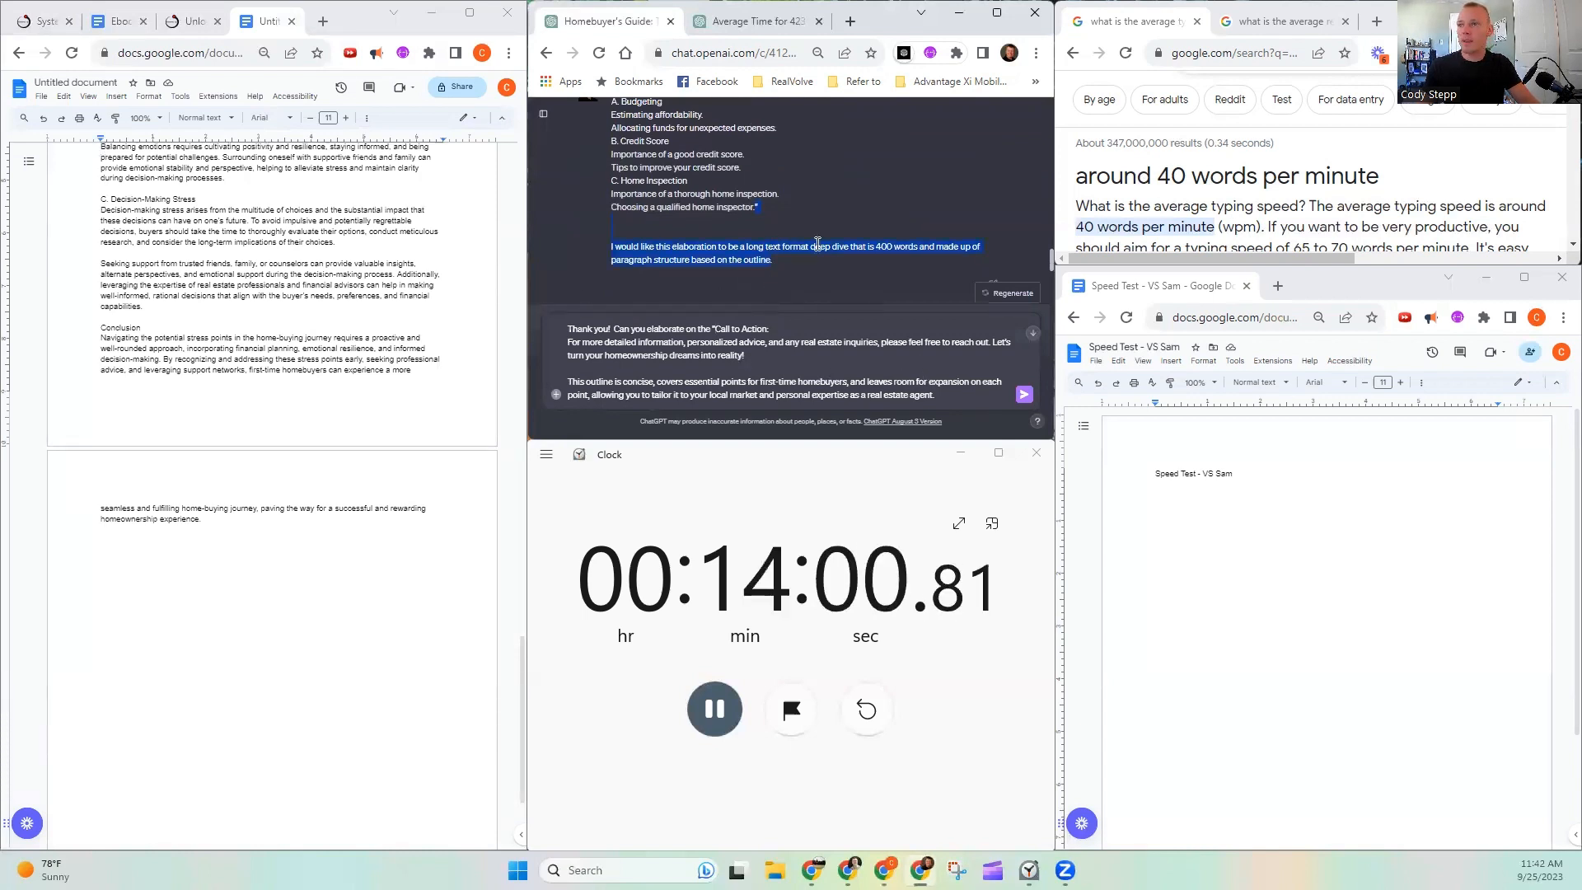
scroll(818, 244, down, 2)
click(944, 399)
key(ctrl+v)
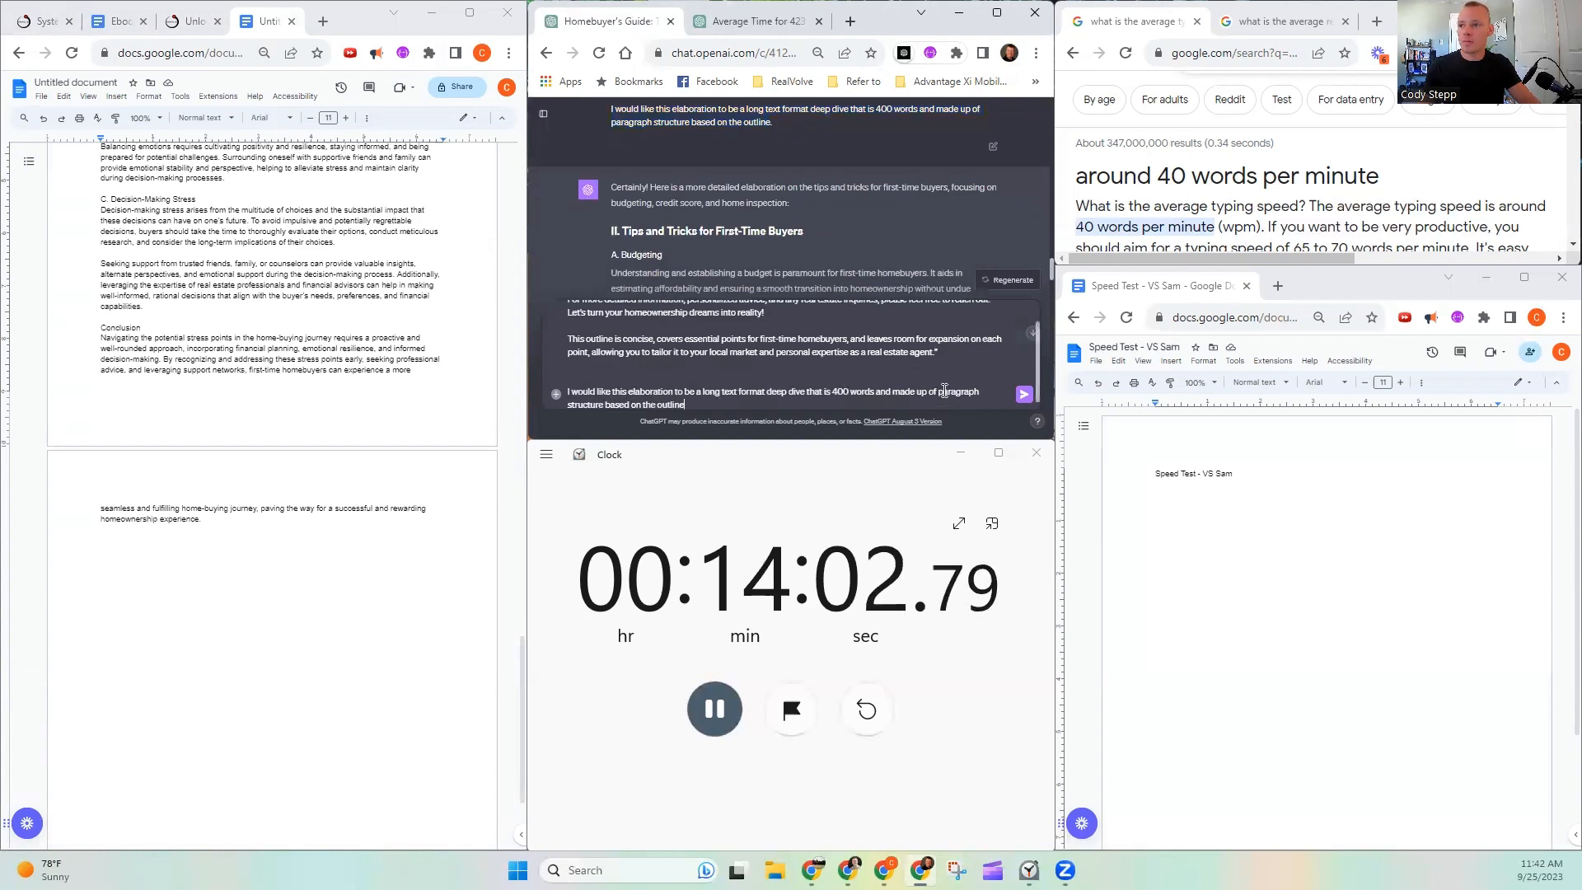
click(1030, 401)
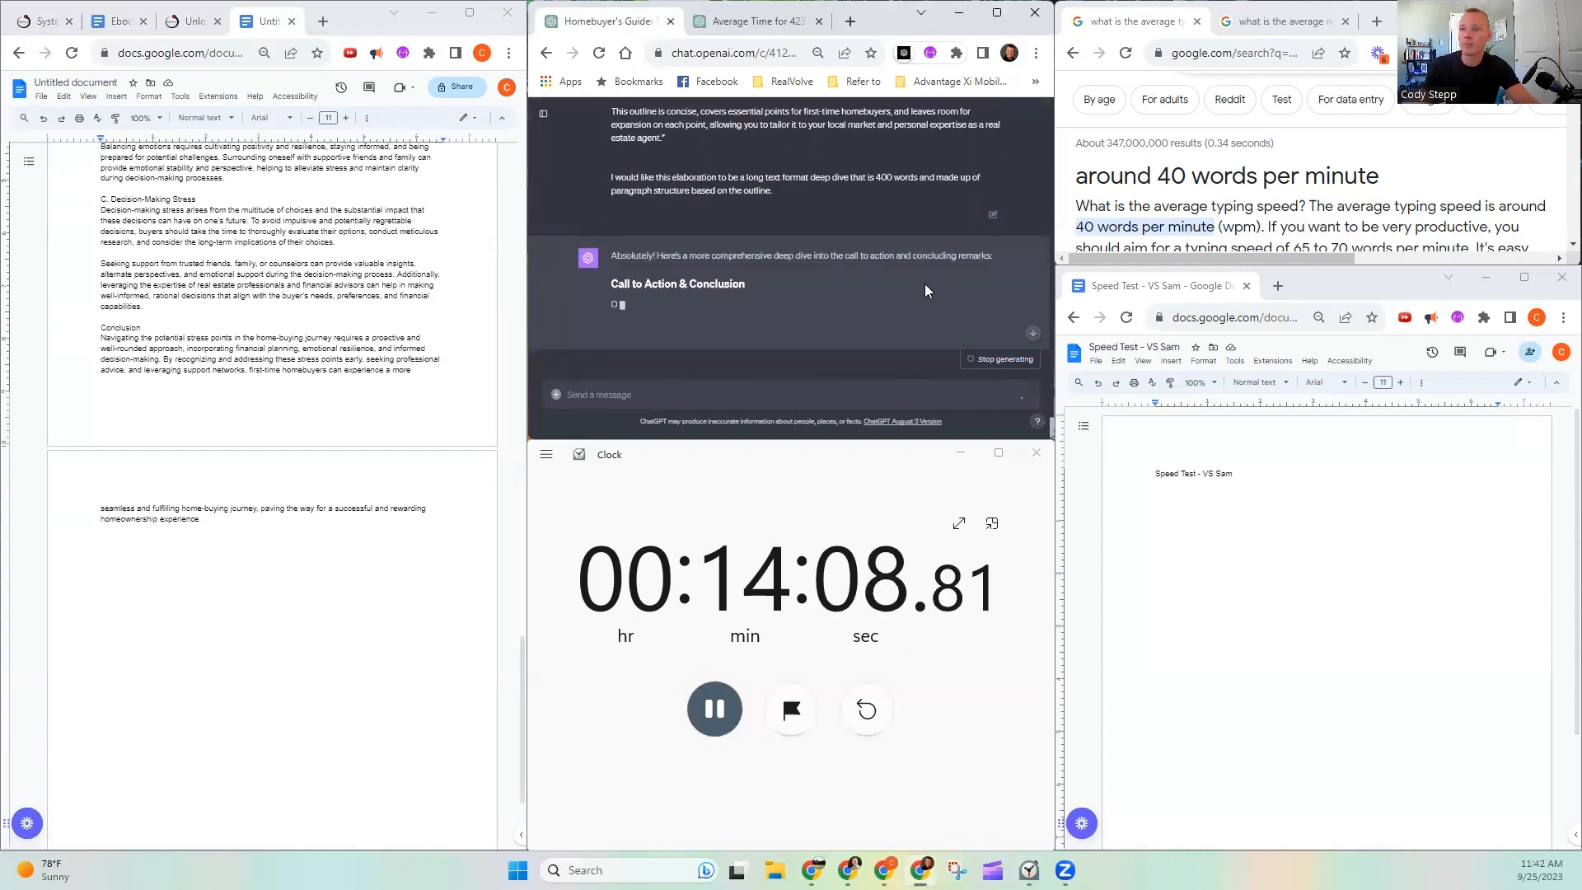
scroll(364, 394, up, 5)
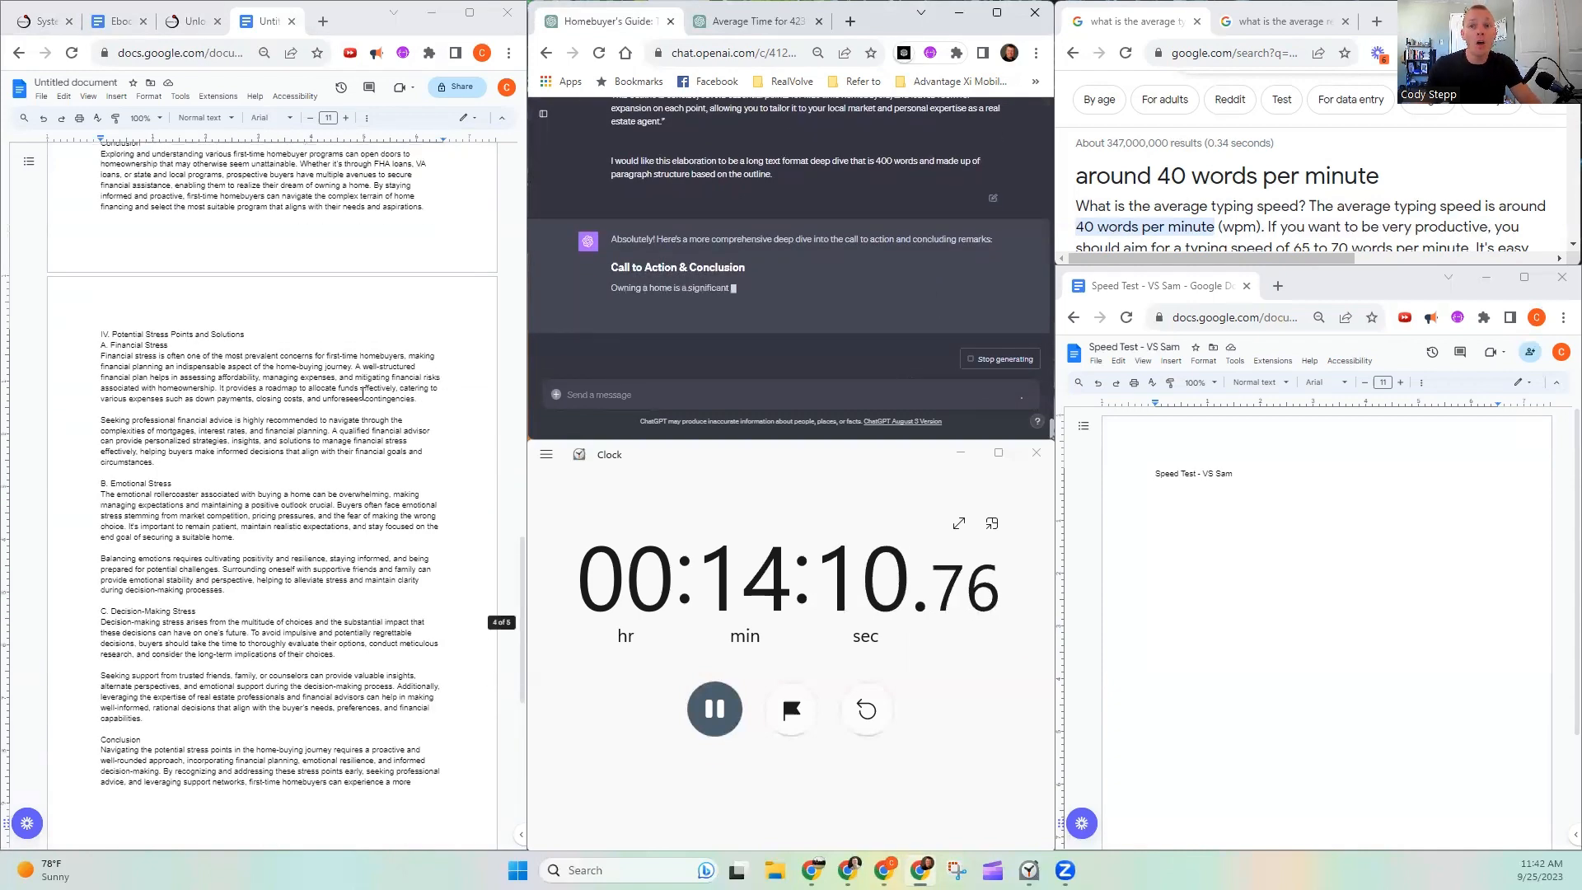
- Return to the start of the guide document and highlight the Intro placeholder
scroll(364, 394, up, 20)
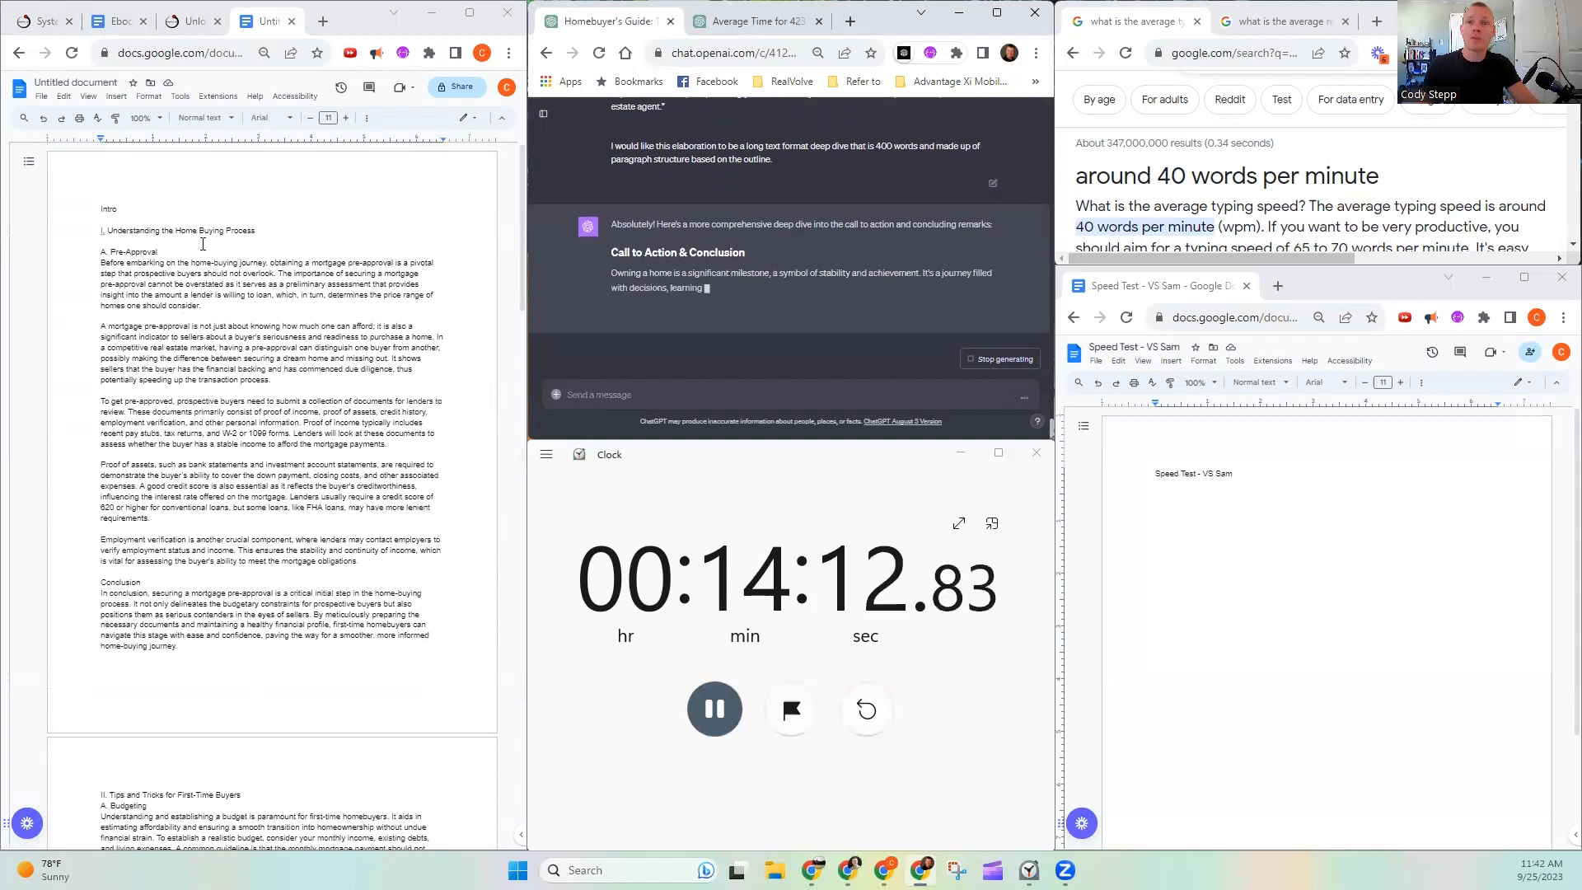
drag(128, 208, 85, 207)
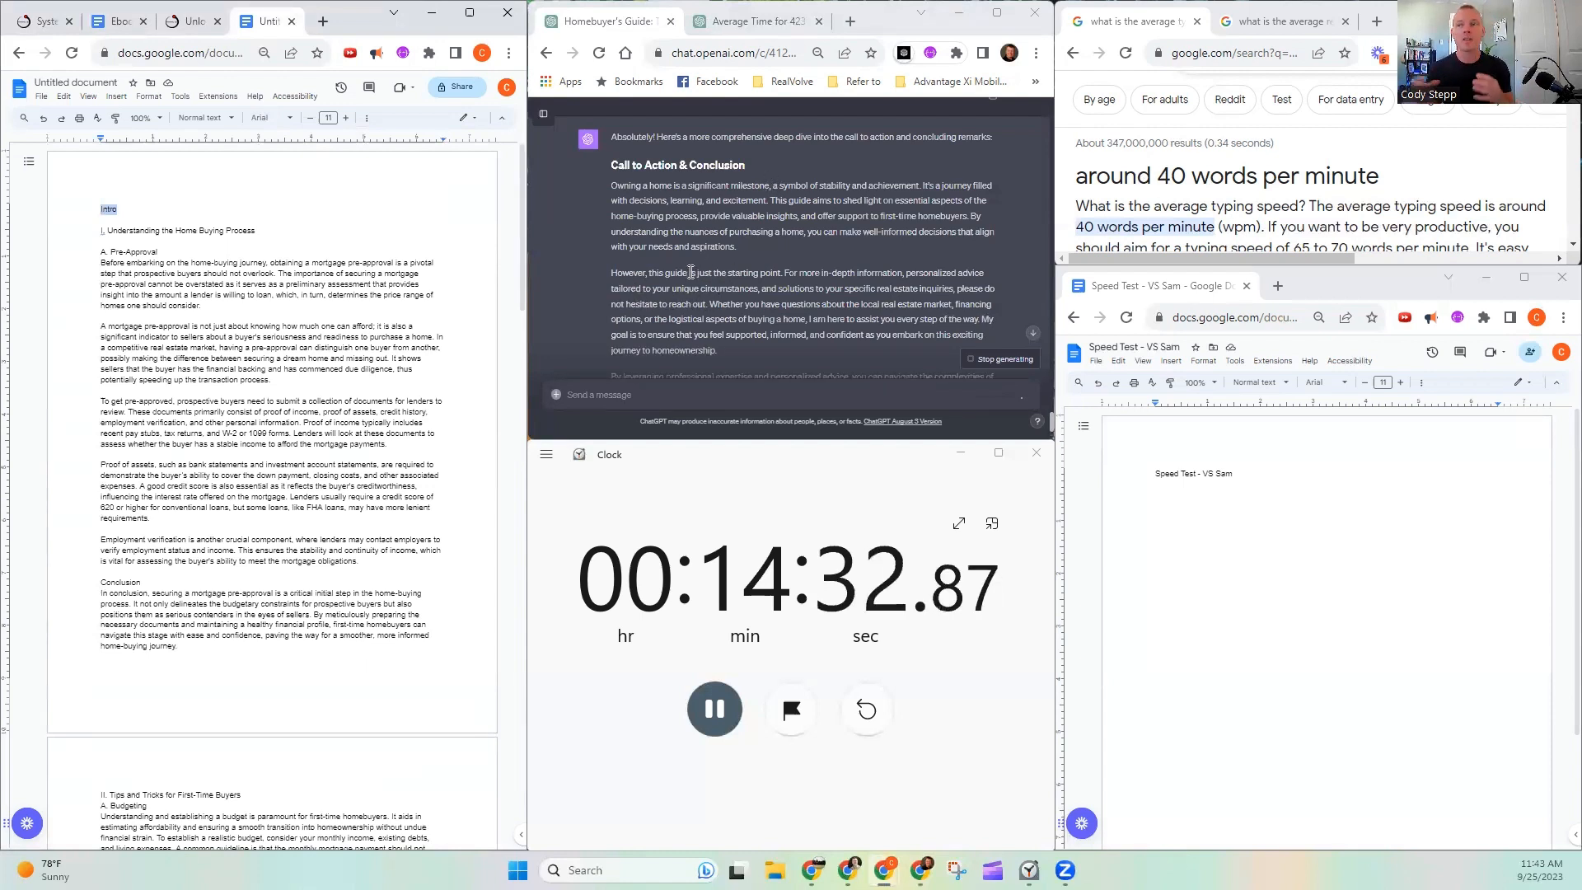
- Copy the complete Call to Action & Conclusion response from the chat to the end of the guide document
scroll(761, 224, down, 2)
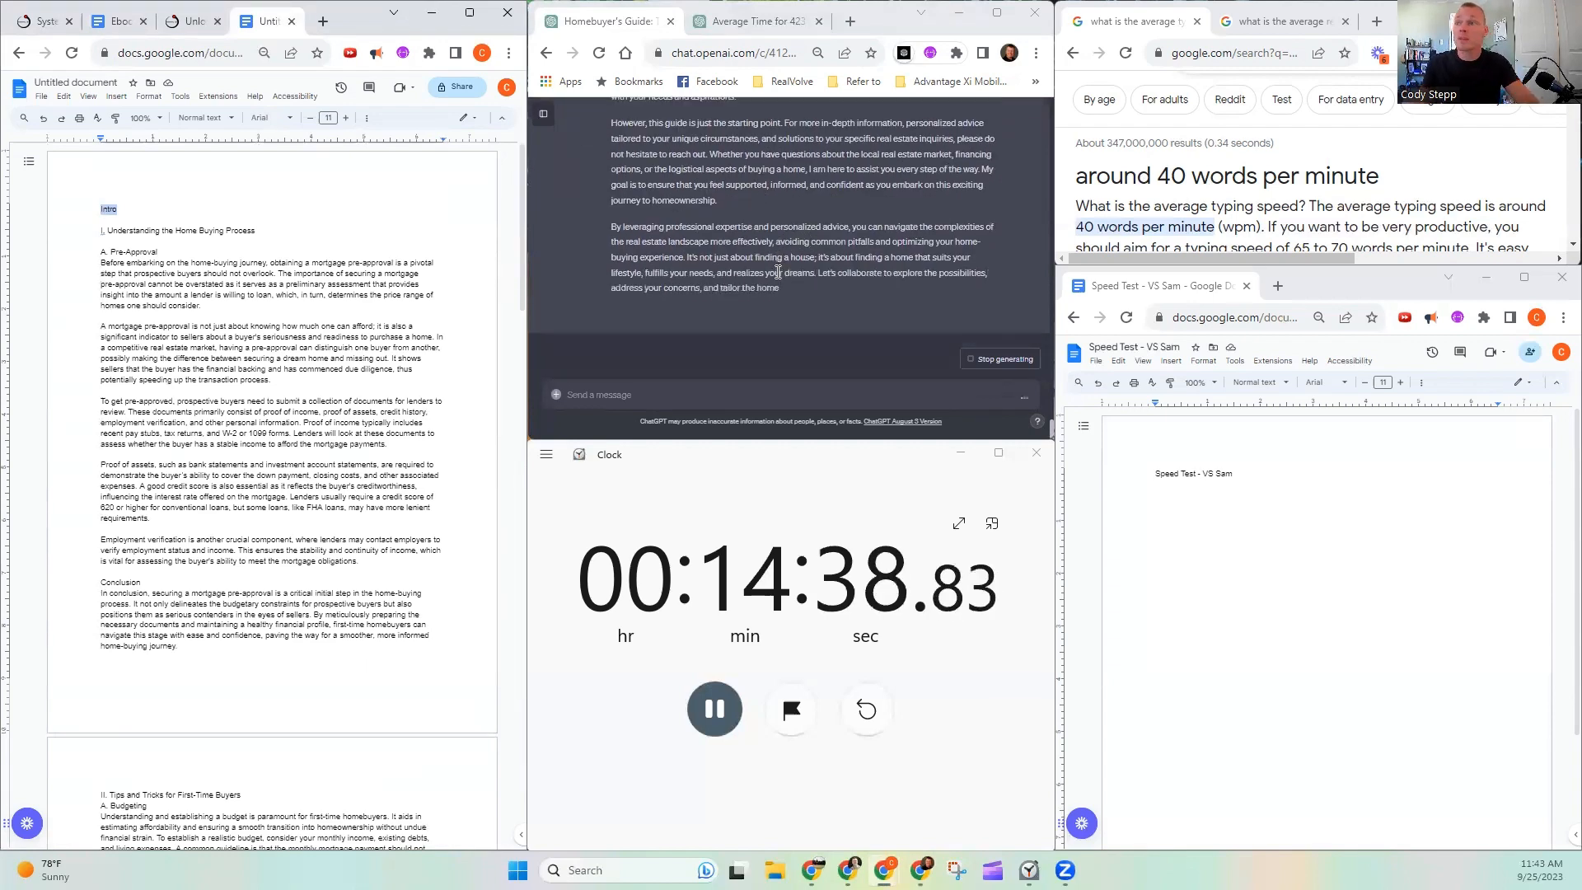
scroll(778, 260, up, 2)
drag(612, 154, 884, 284)
scroll(767, 235, down, 2)
scroll(903, 273, down, 1)
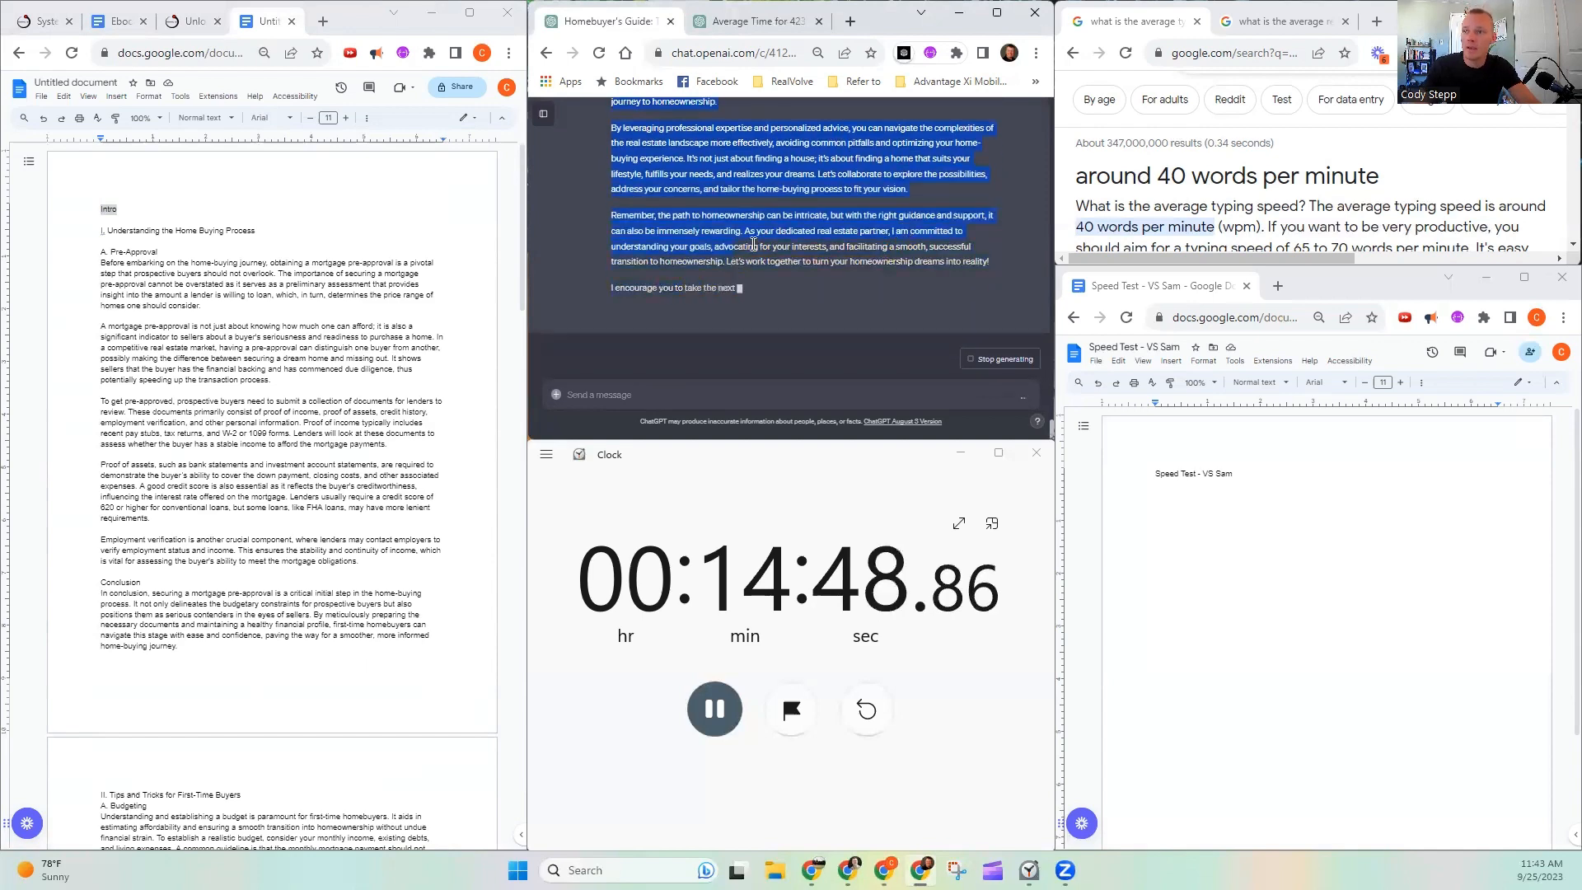
mouse_move(821, 269)
mouse_down()
mouse_move(874, 286)
mouse_move(830, 306)
mouse_move(882, 318)
mouse_move(882, 267)
mouse_move(790, 249)
mouse_move(805, 272)
mouse_up()
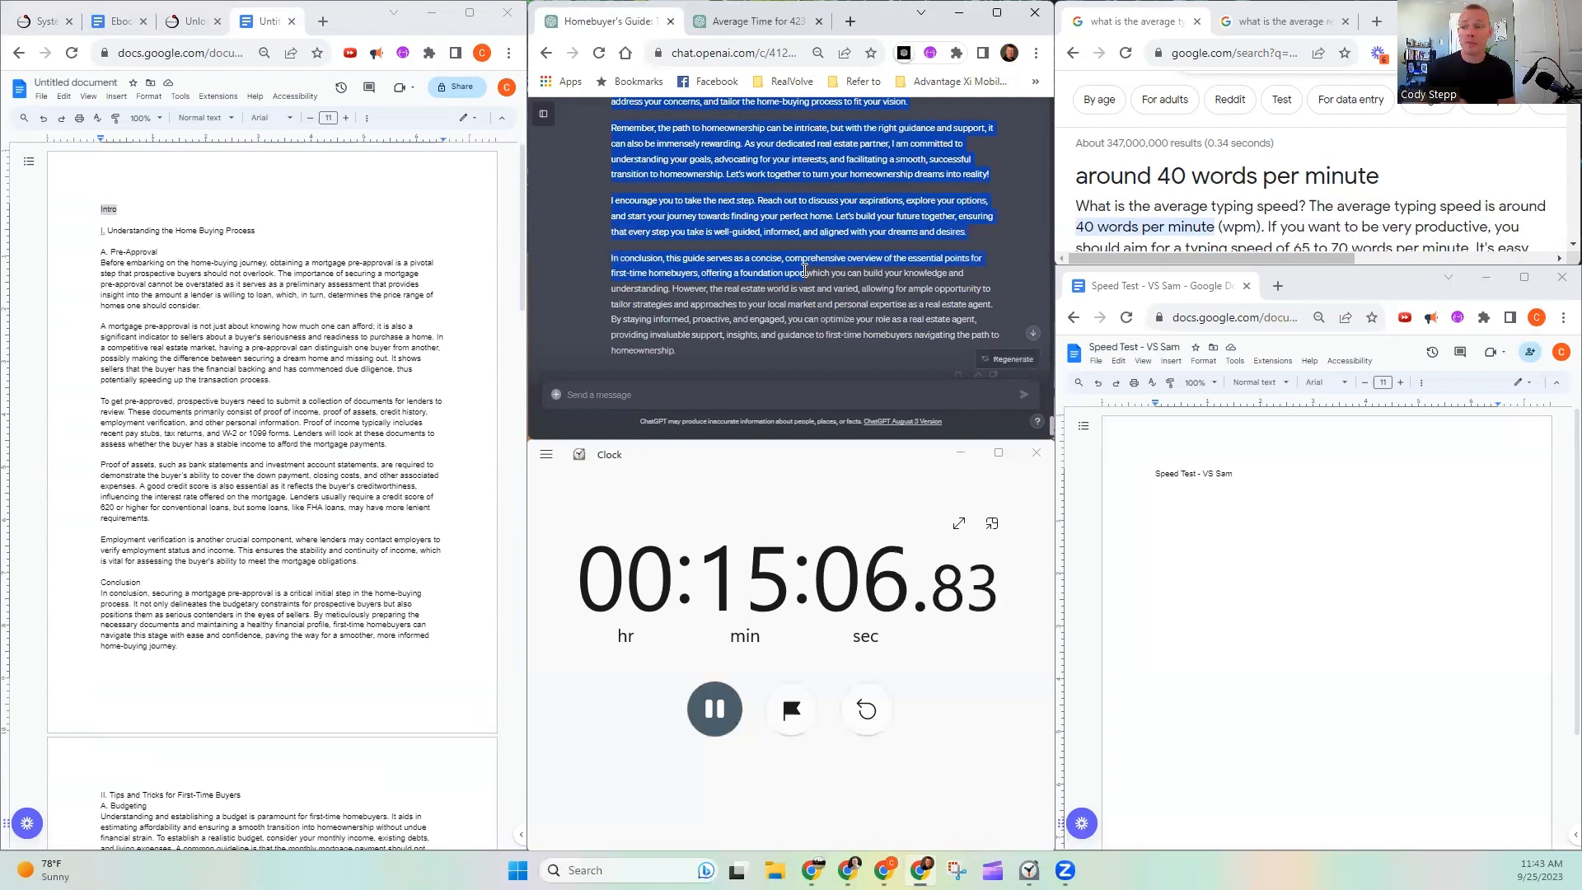
drag(805, 271, 716, 353)
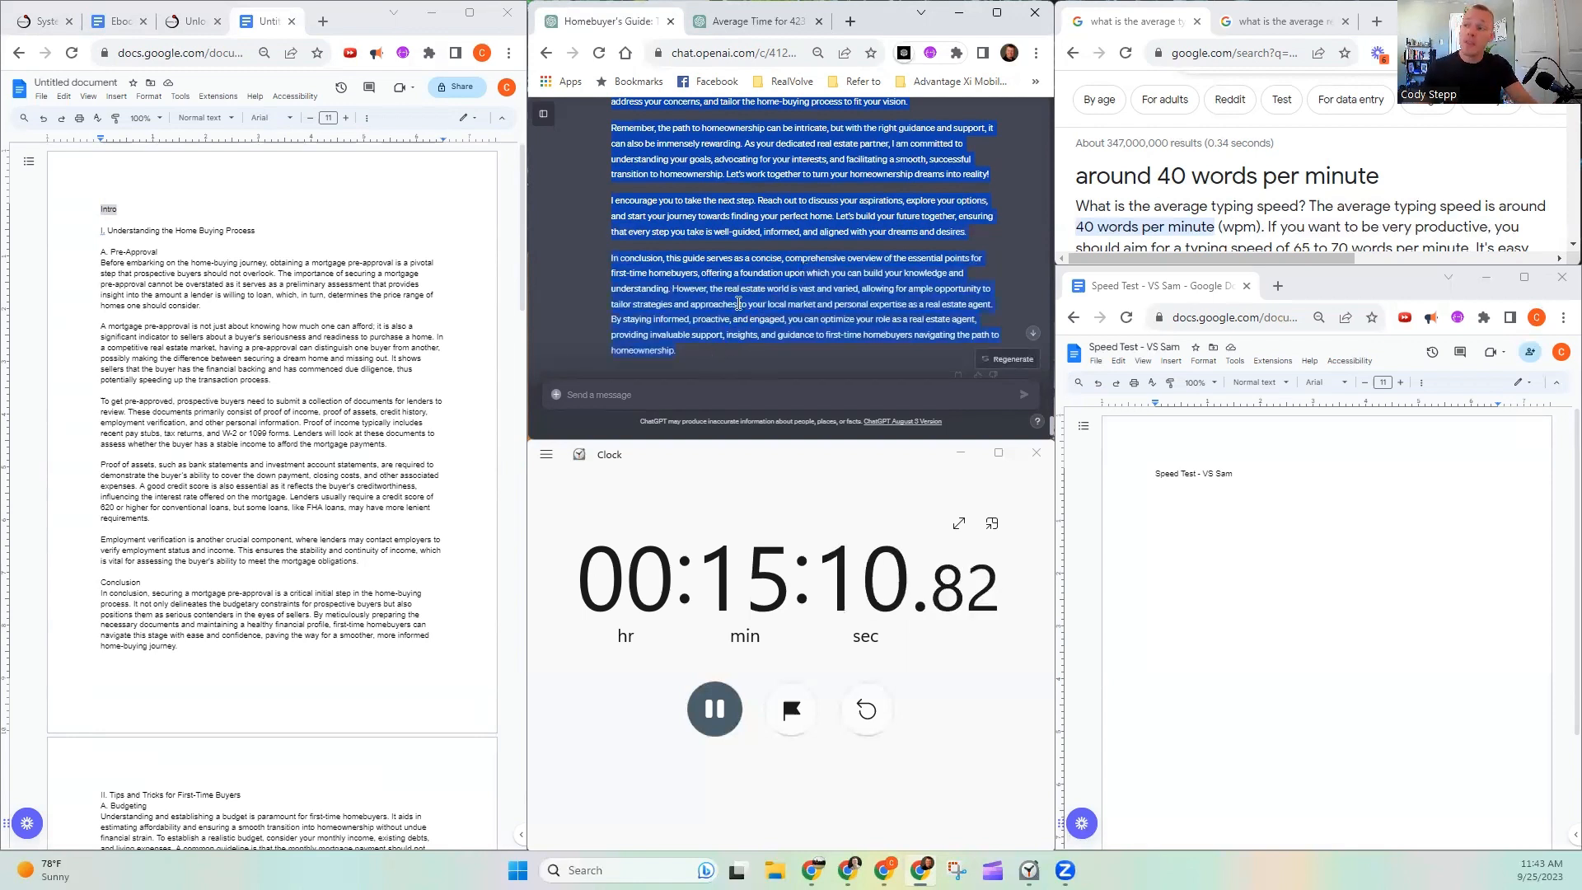
scroll(865, 301, down, 2)
scroll(164, 549, down, 10)
scroll(163, 549, down, 15)
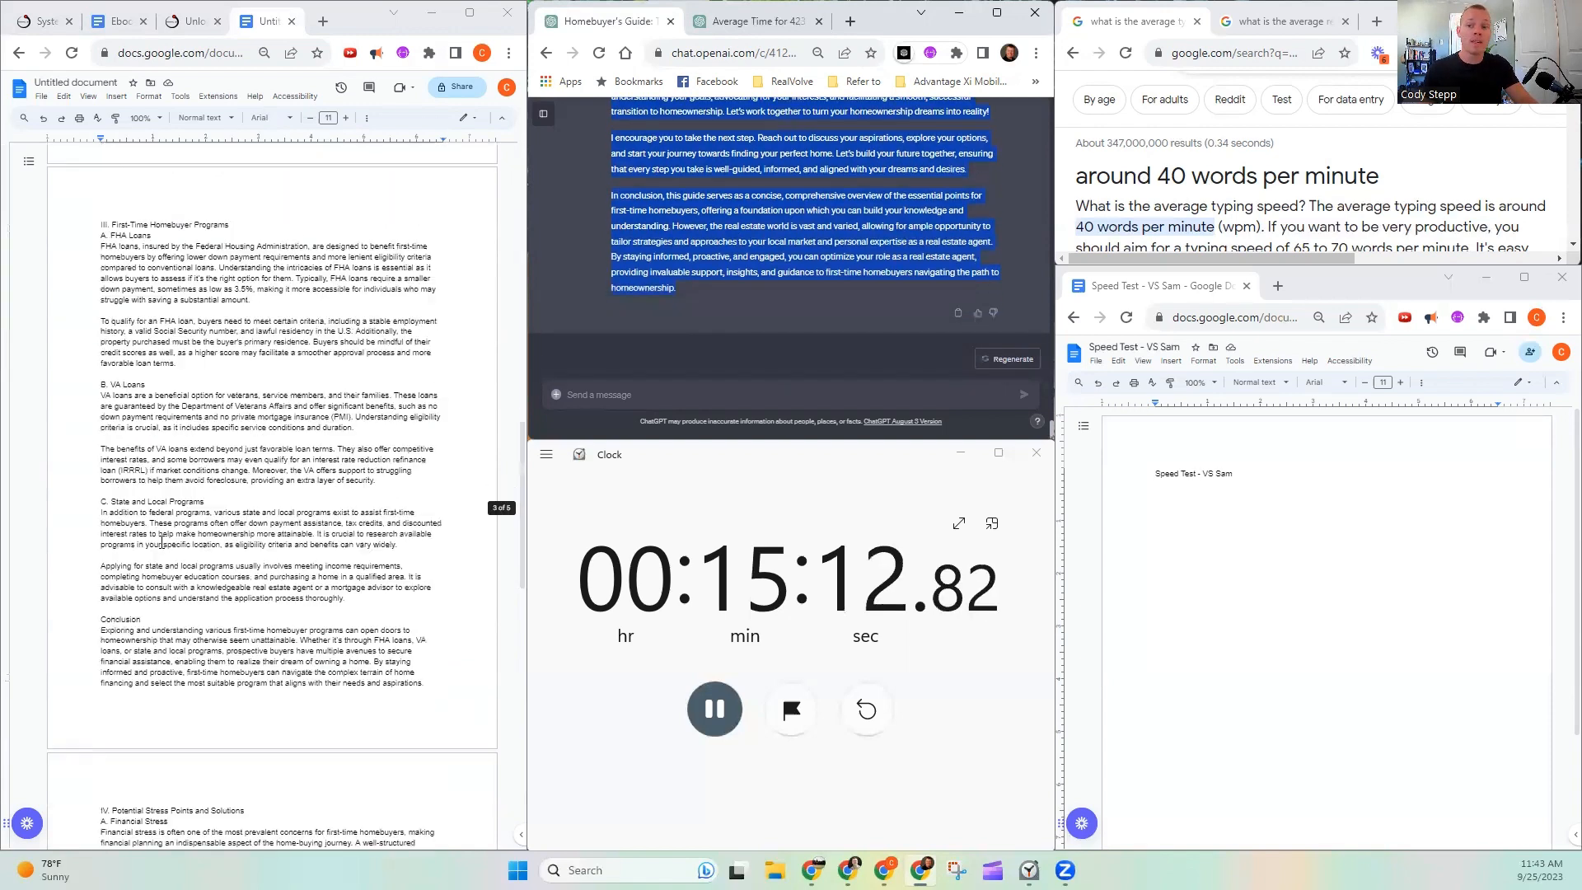
click(141, 524)
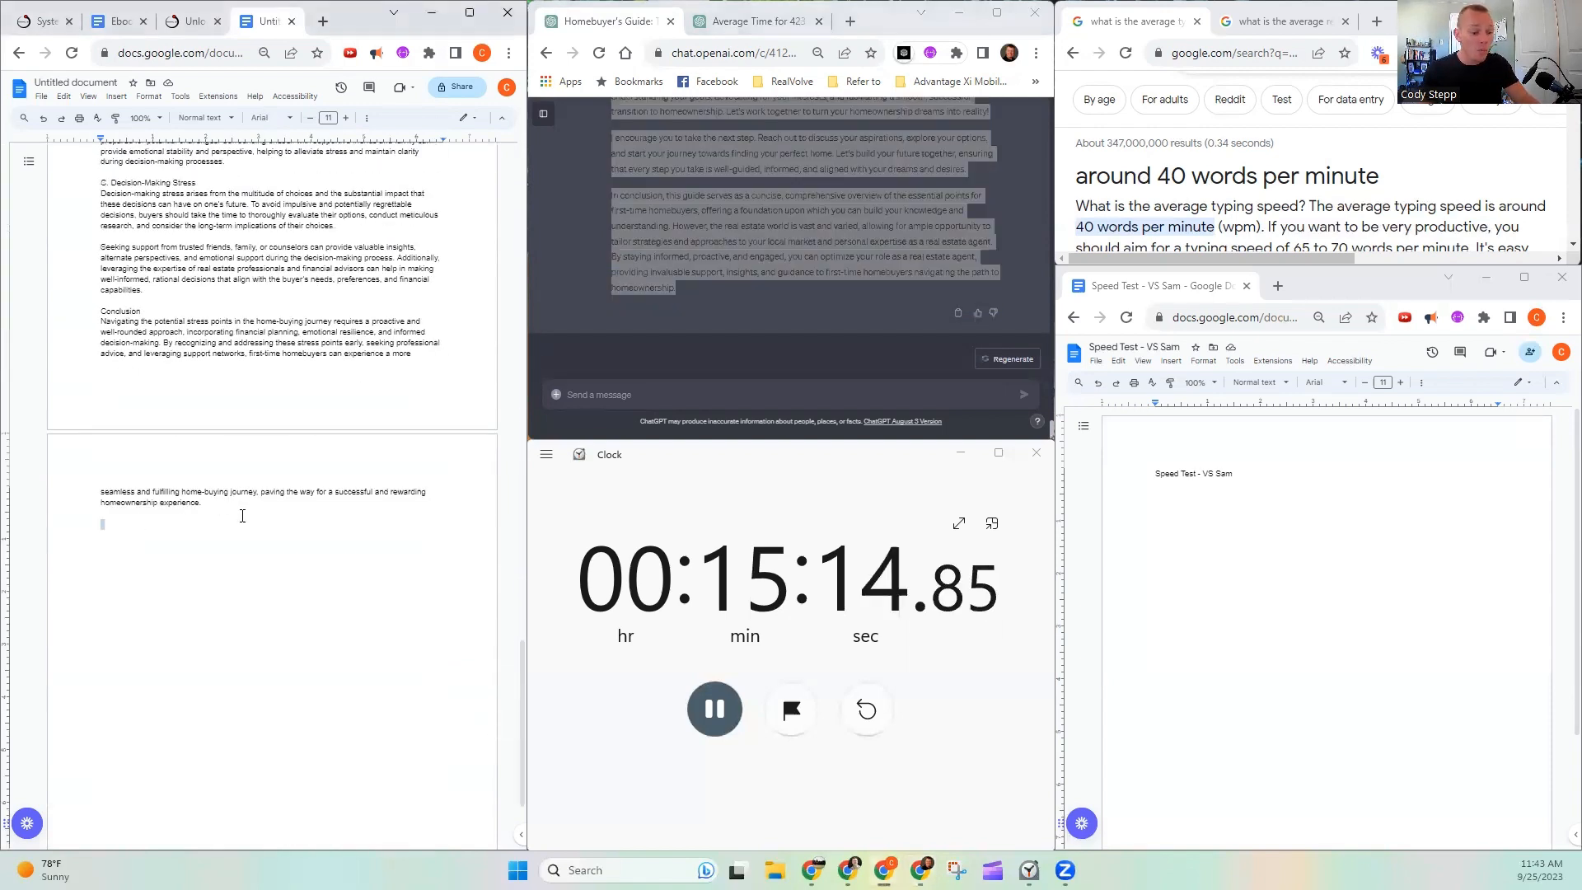
key(ctrl+v)
- Go back to the original outline in the chat and copy its Introduction section into a new chat message
scroll(754, 292, up, 5)
scroll(712, 254, up, 2)
scroll(712, 260, up, 15)
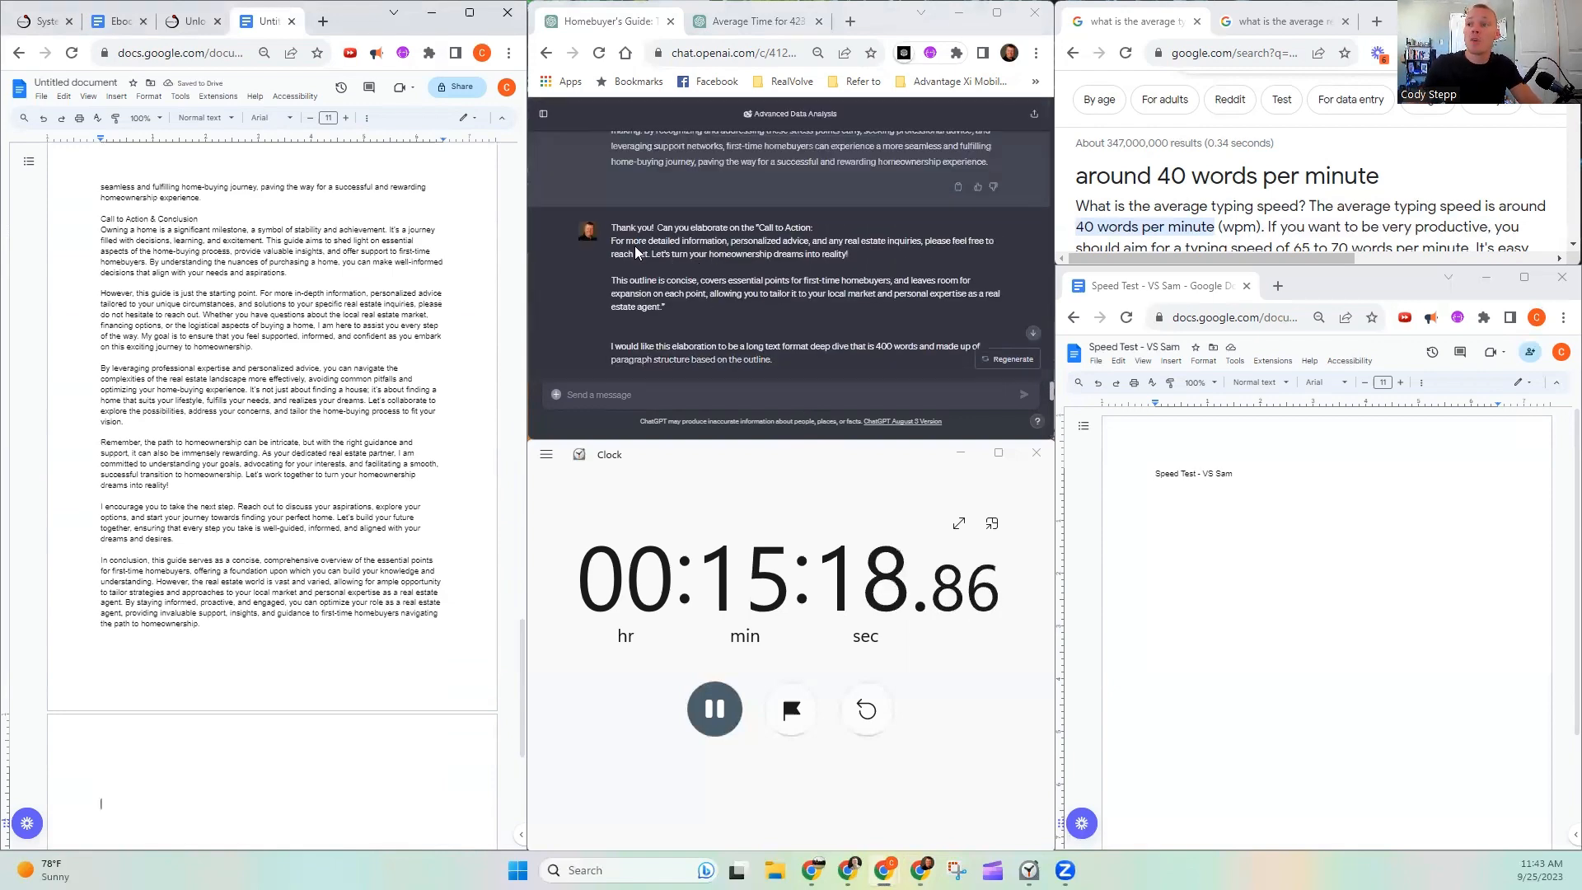
scroll(686, 257, up, 10)
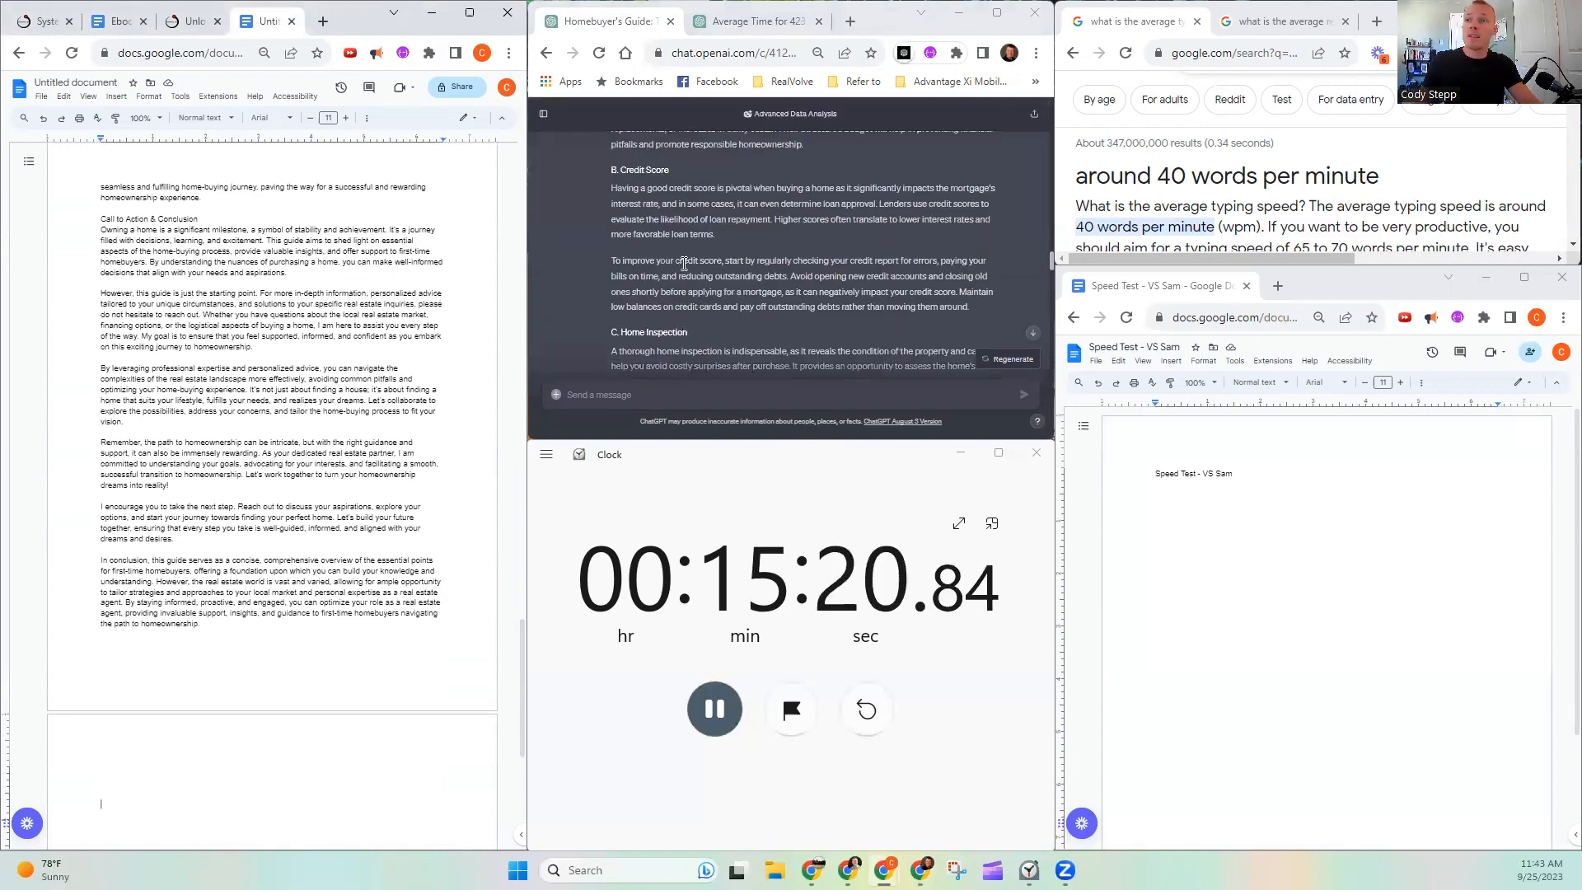
scroll(686, 266, up, 10)
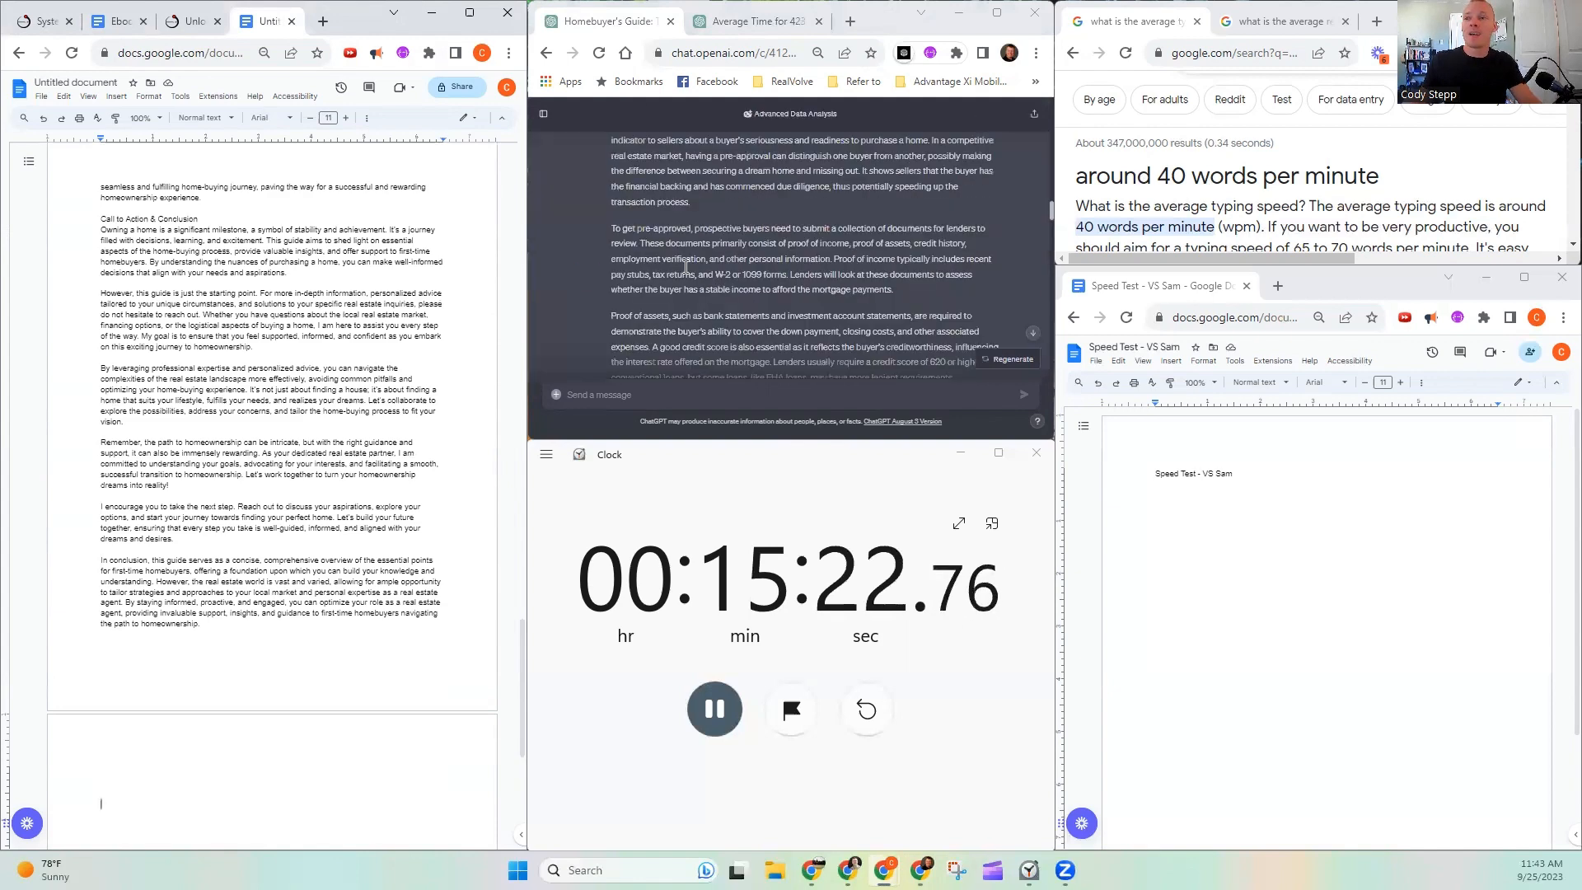
scroll(686, 266, up, 10)
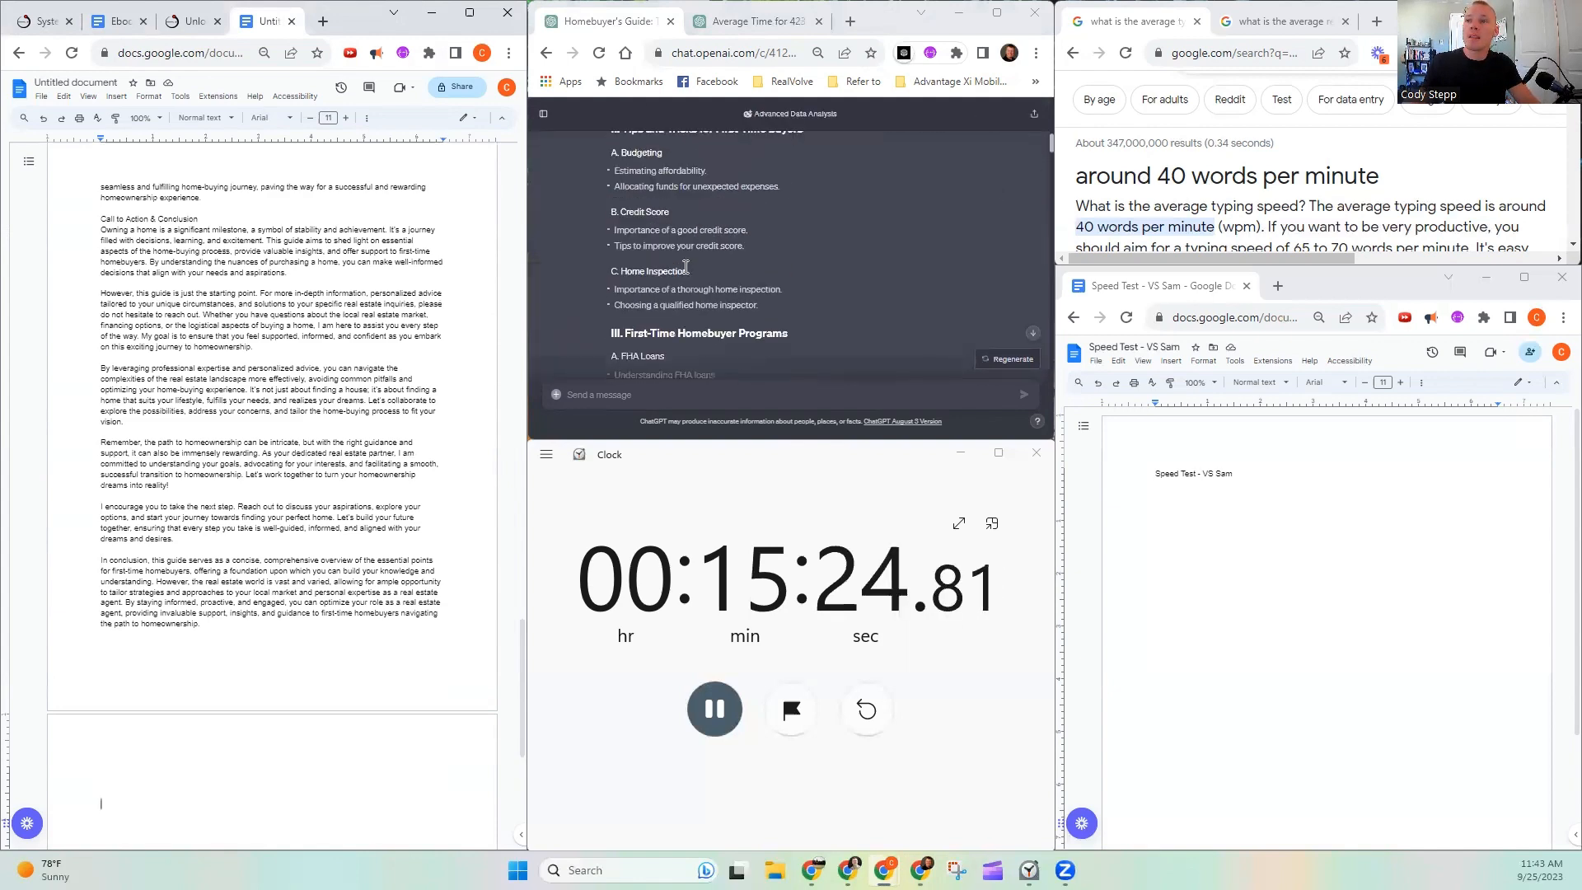
scroll(673, 277, up, 2)
drag(608, 230, 714, 315)
key(ctrl+c)
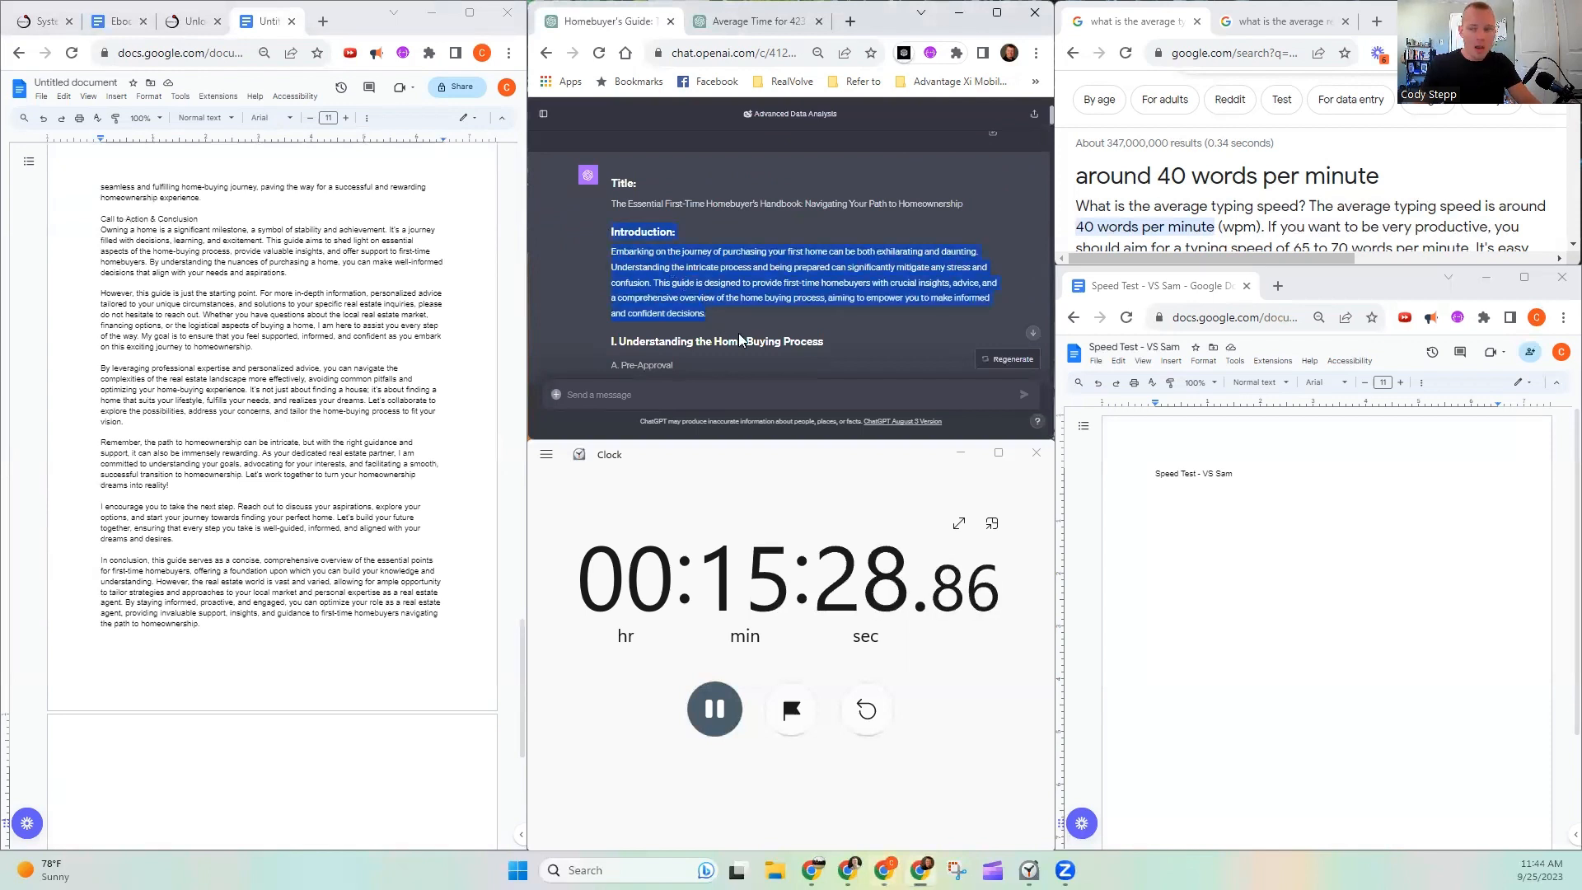
click(714, 393)
key(ctrl+v)
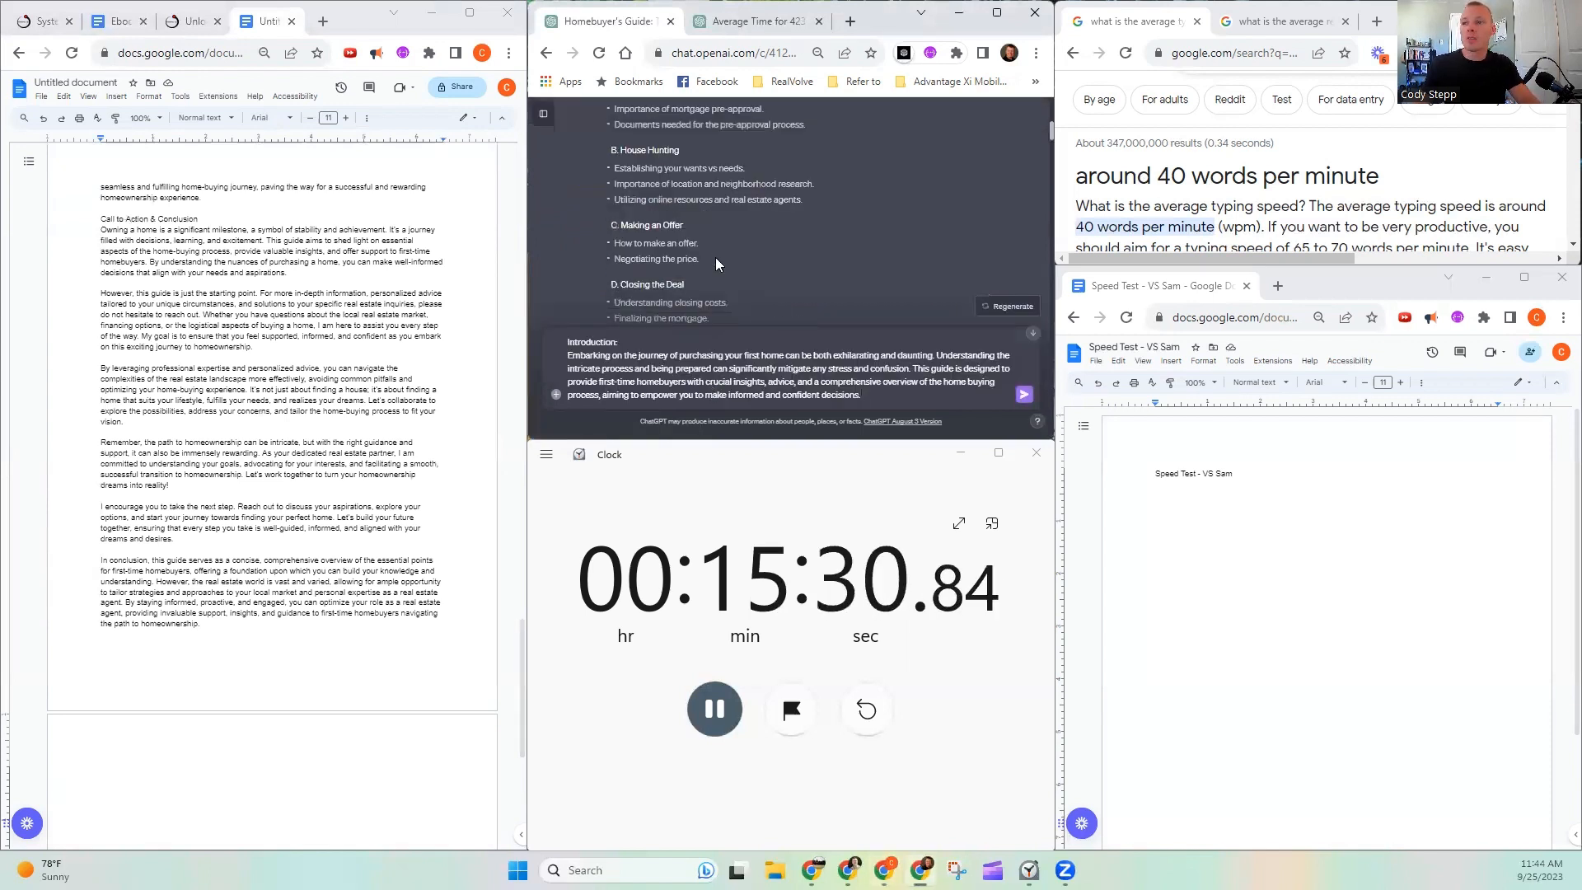
- Copy the opening 'Thank you! Can you elaborate on the "' from the Pre-Approval prompt to the start of the Introduction message
scroll(715, 257, down, 10)
scroll(712, 252, down, 6)
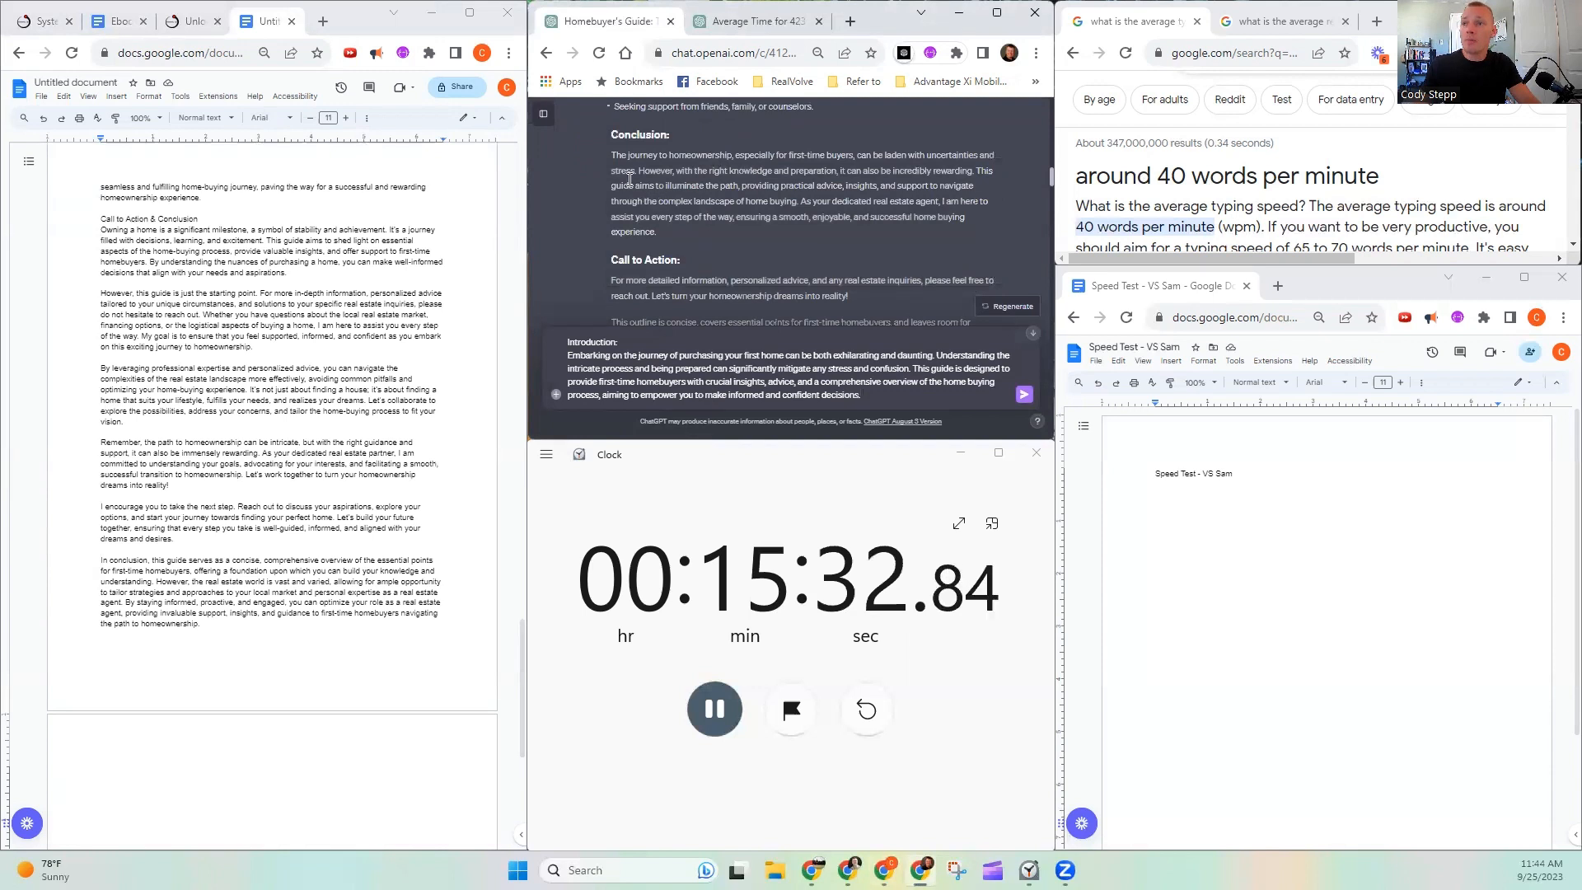
scroll(631, 195, down, 1)
drag(615, 142, 758, 145)
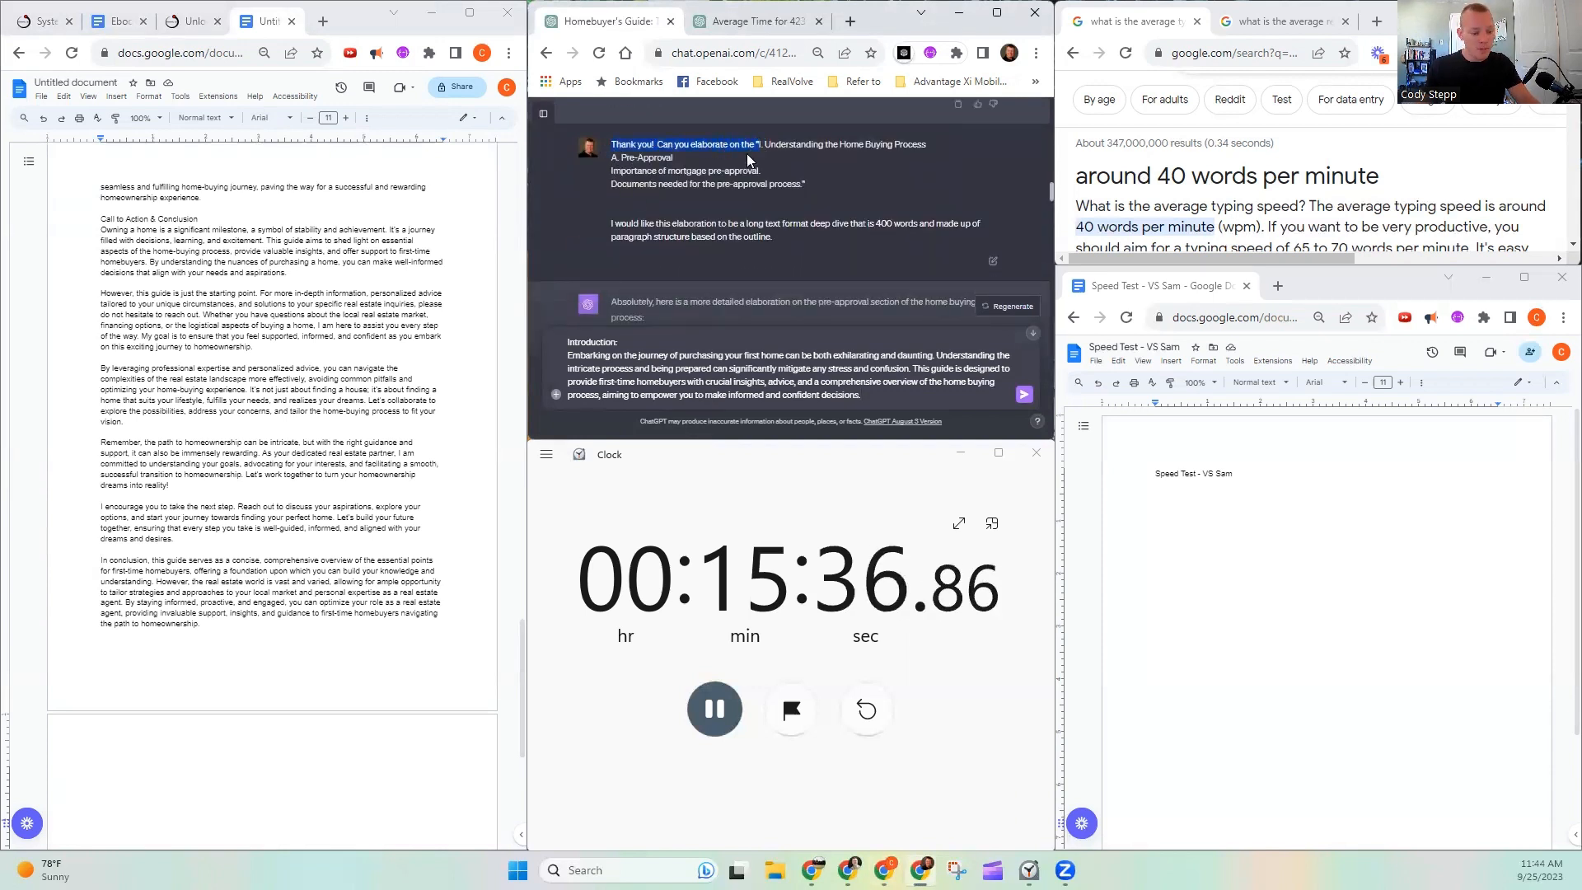
key(ctrl+c)
key(ctrl+v)
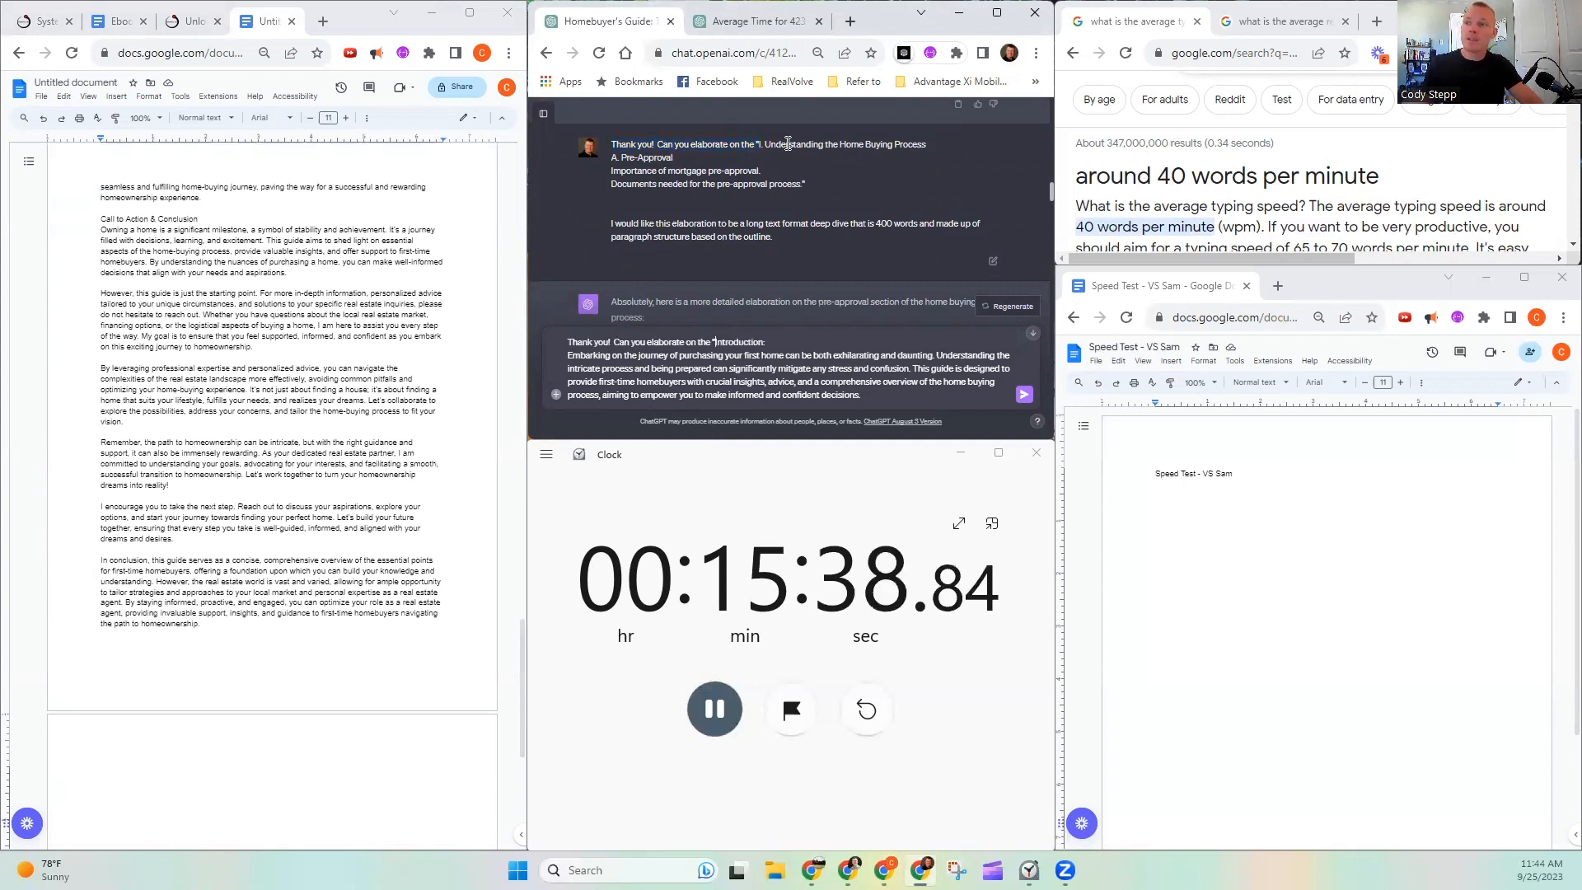
- Append the closing quotation mark and 400-word deep dive instruction from the Pre-Approval prompt, end it with a period, and send the message
drag(800, 183, 771, 238)
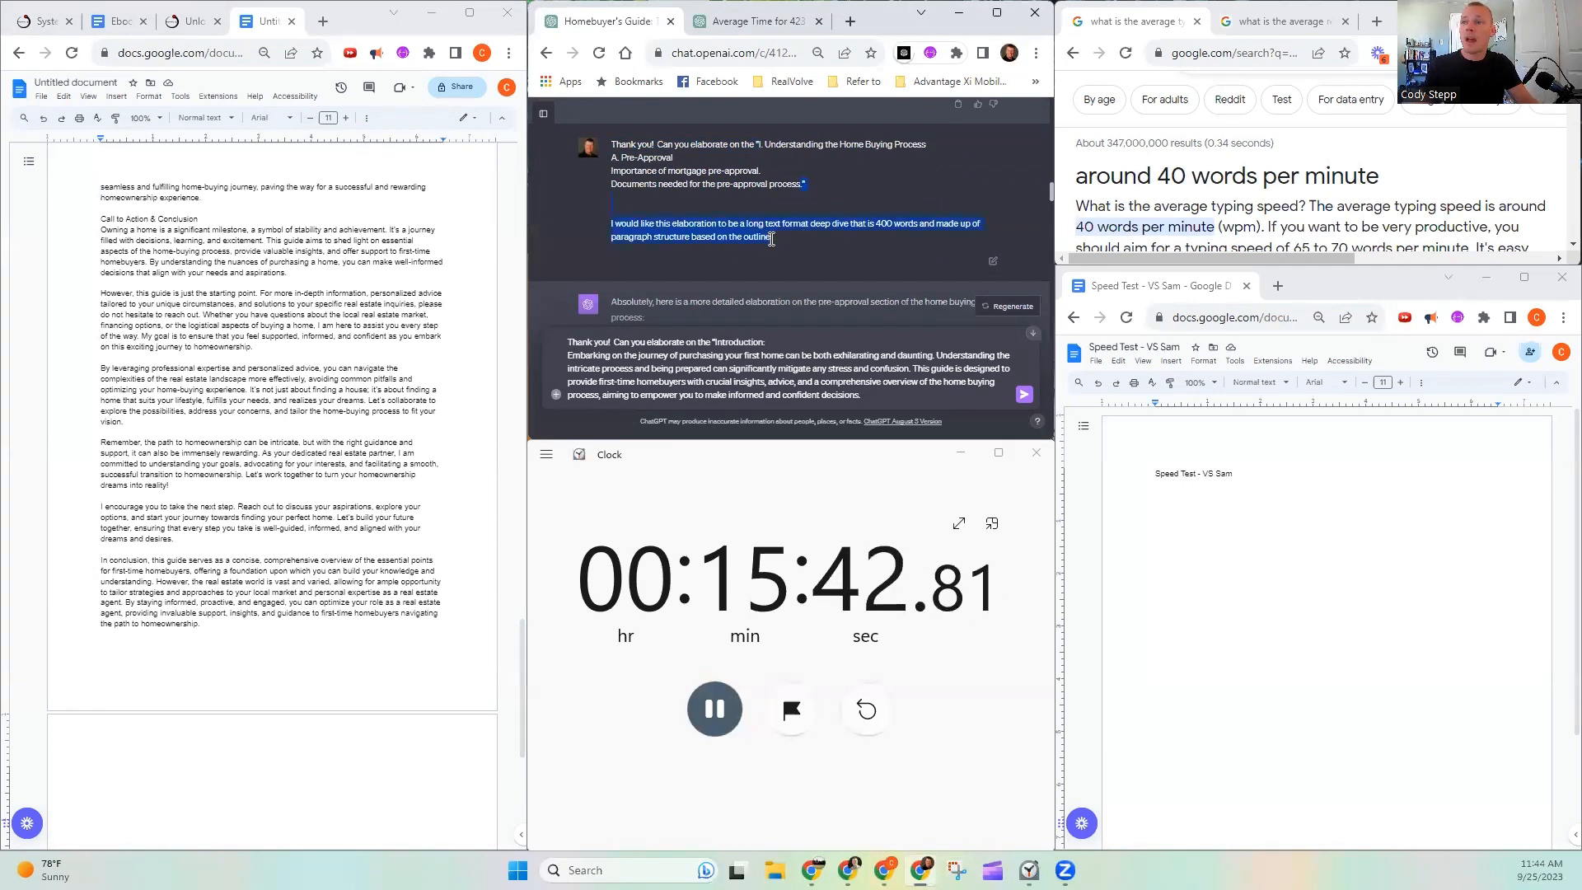
key(ctrl+c)
click(900, 396)
key(ctrl+v)
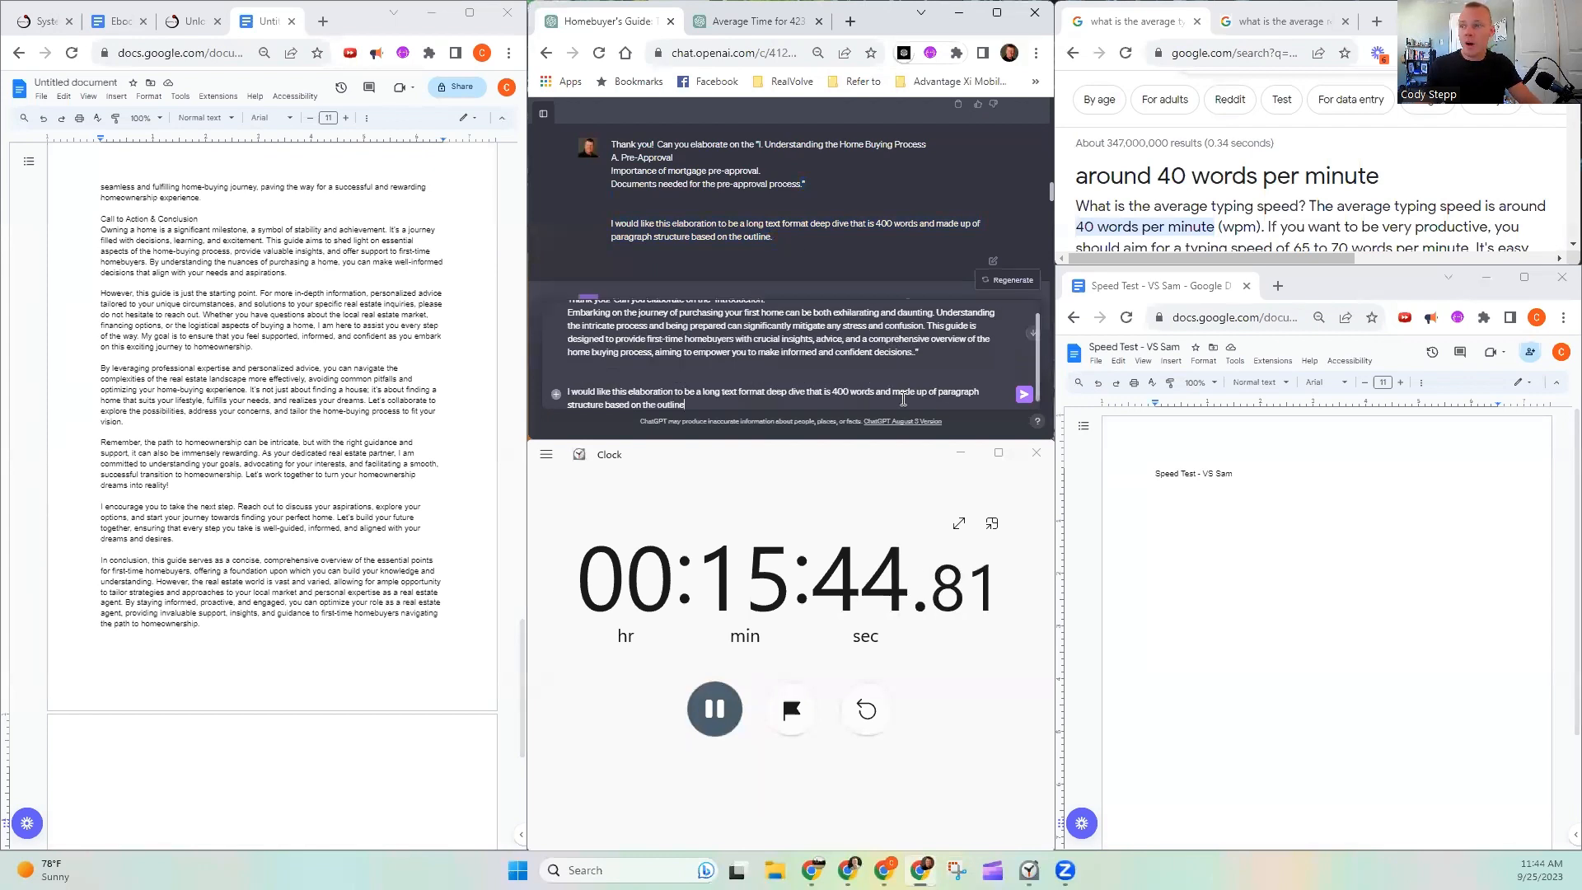
text(.)
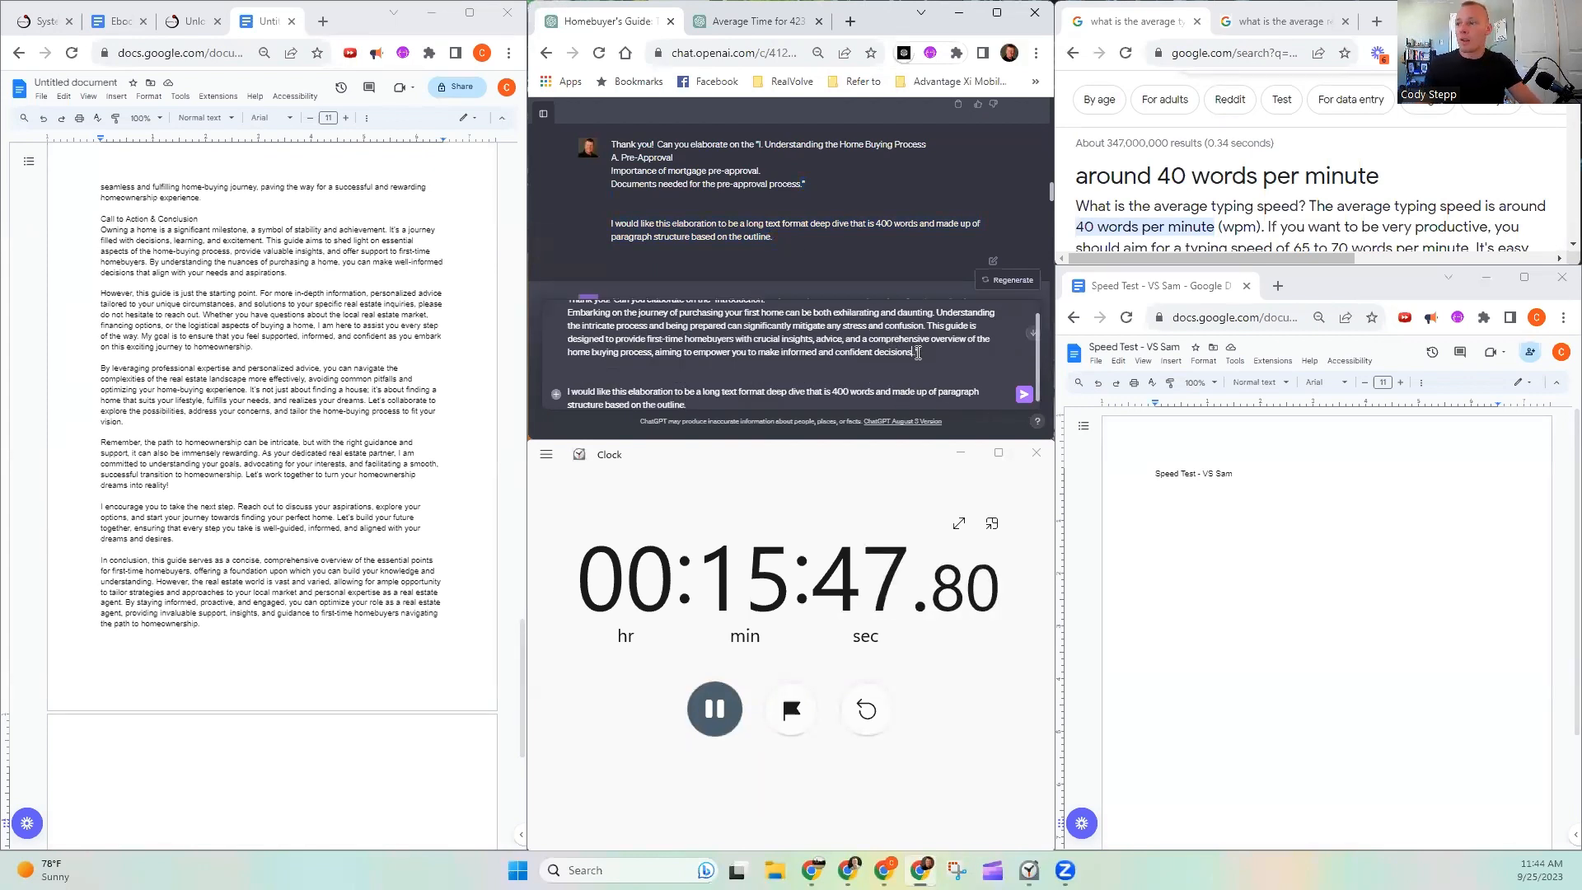
click(1024, 395)
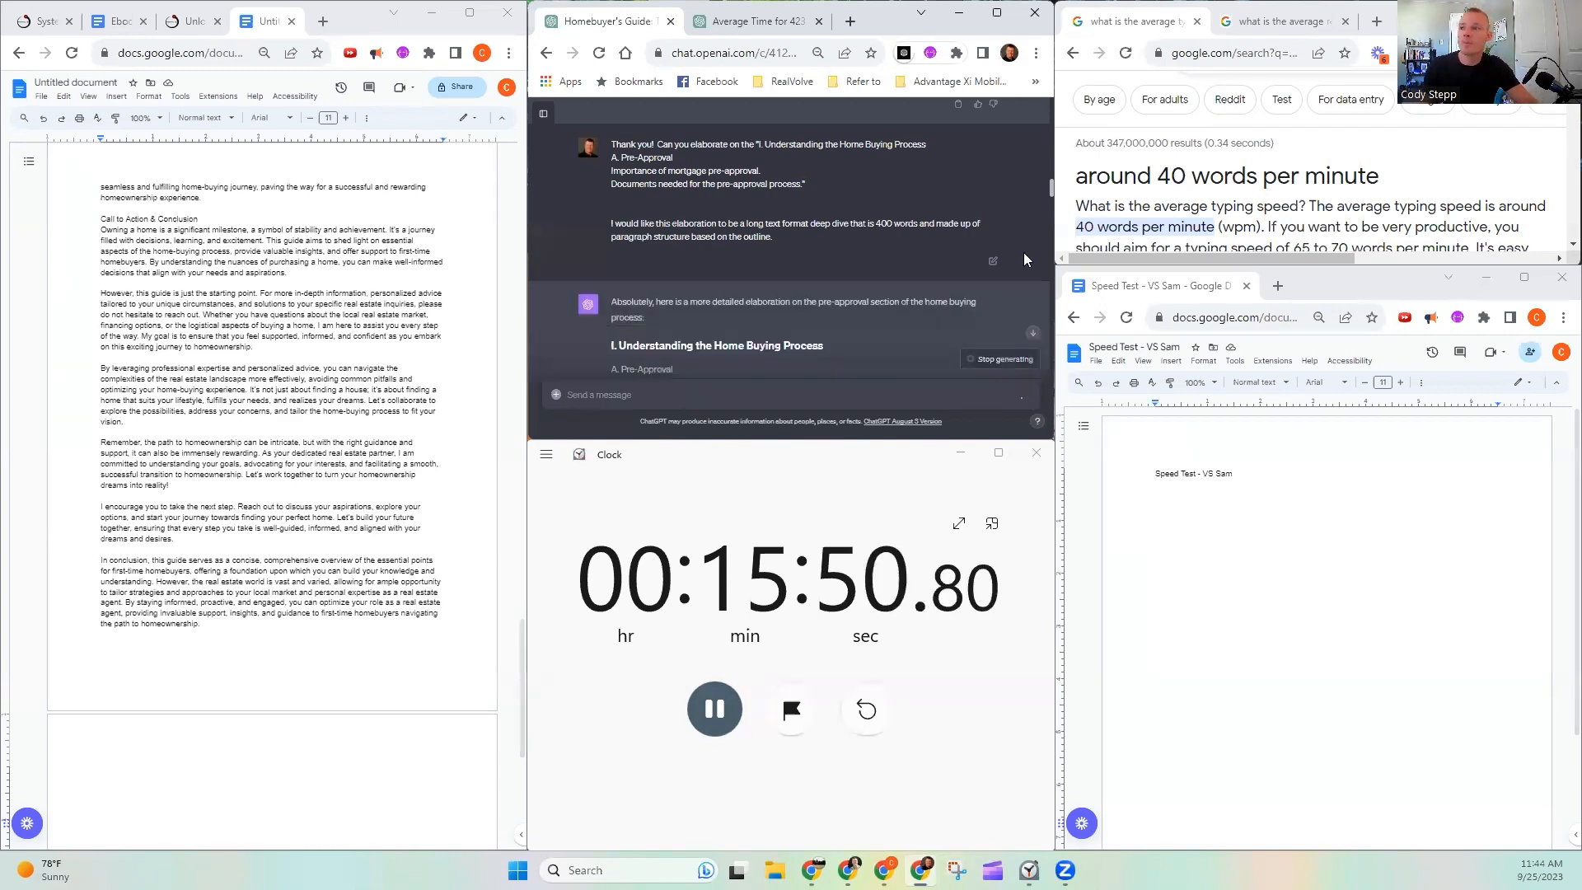
- Go to the latest chat response and remove the blank trailing page at the end of the guide document
scroll(864, 266, down, 10)
click(1032, 334)
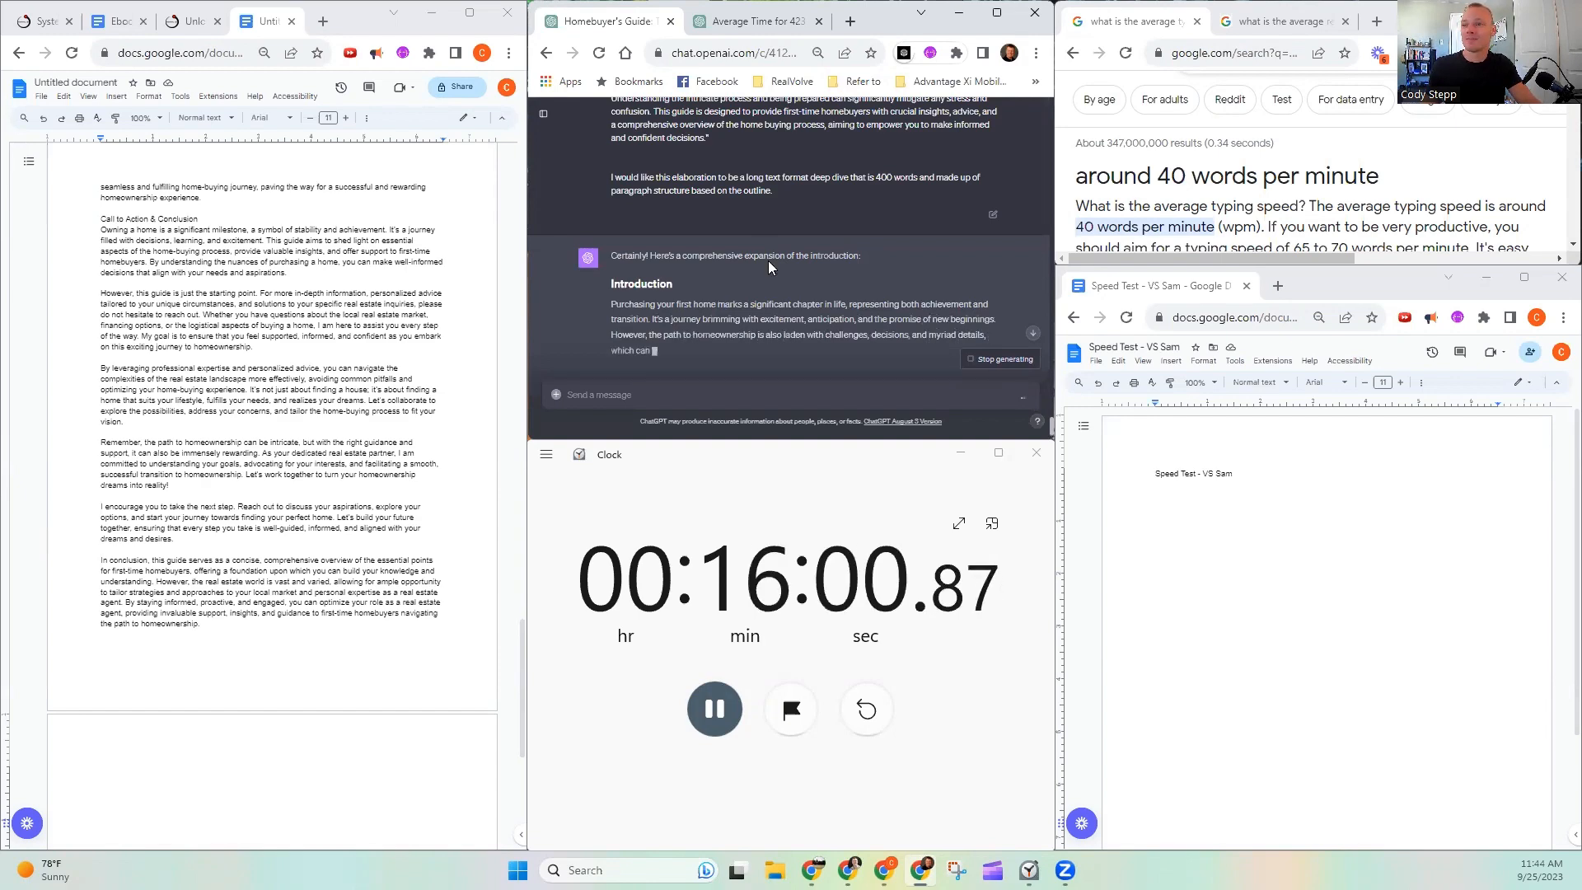
scroll(768, 261, down, 1)
scroll(251, 410, down, 3)
click(237, 483)
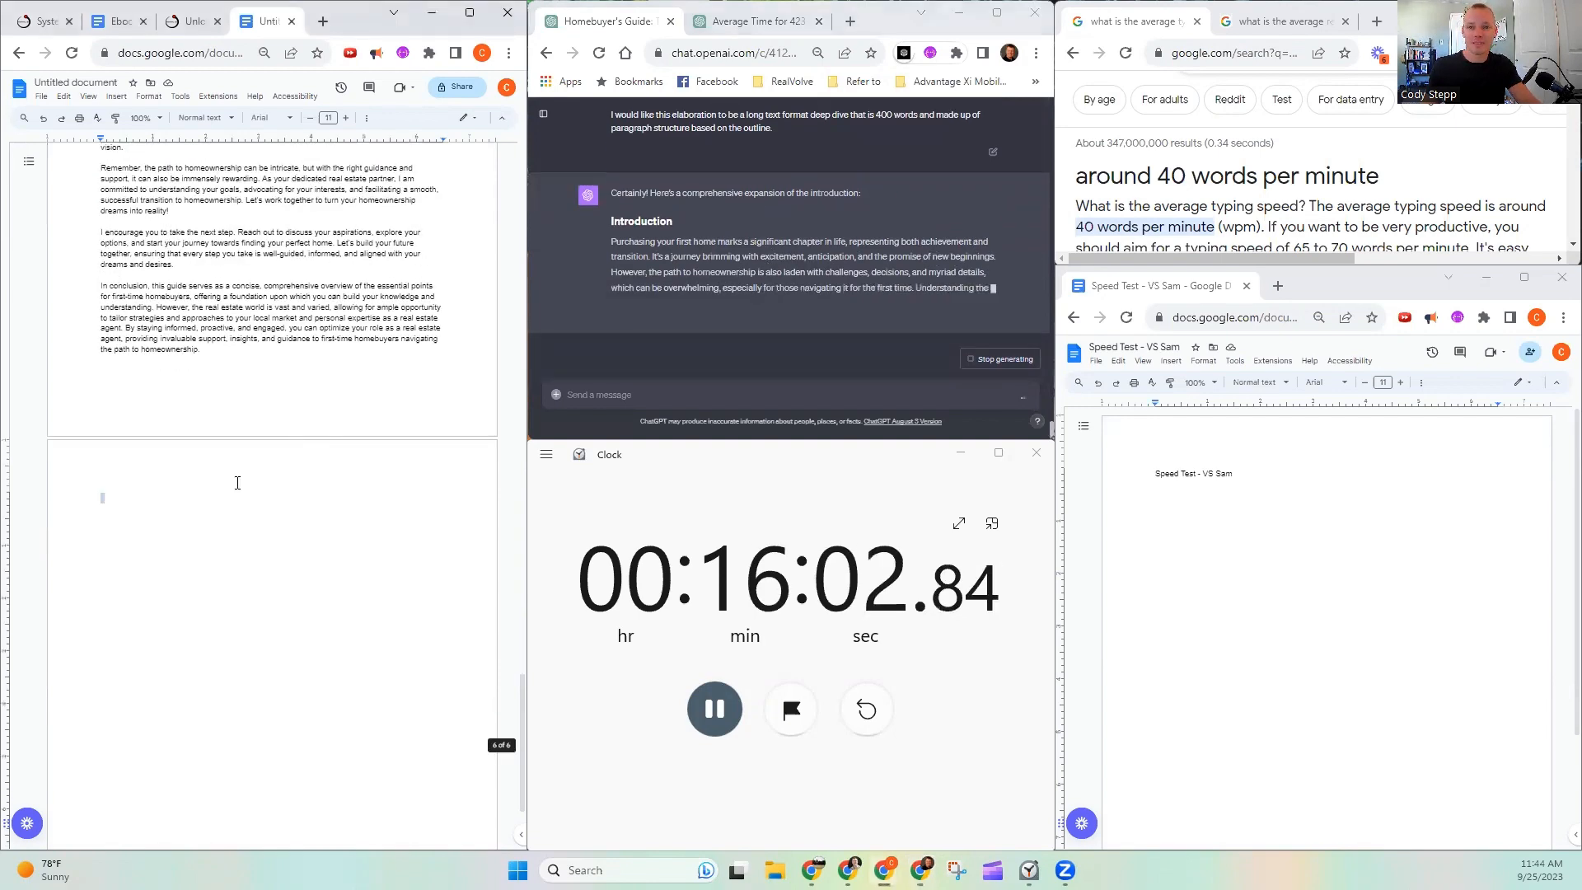
key(BackSpace)
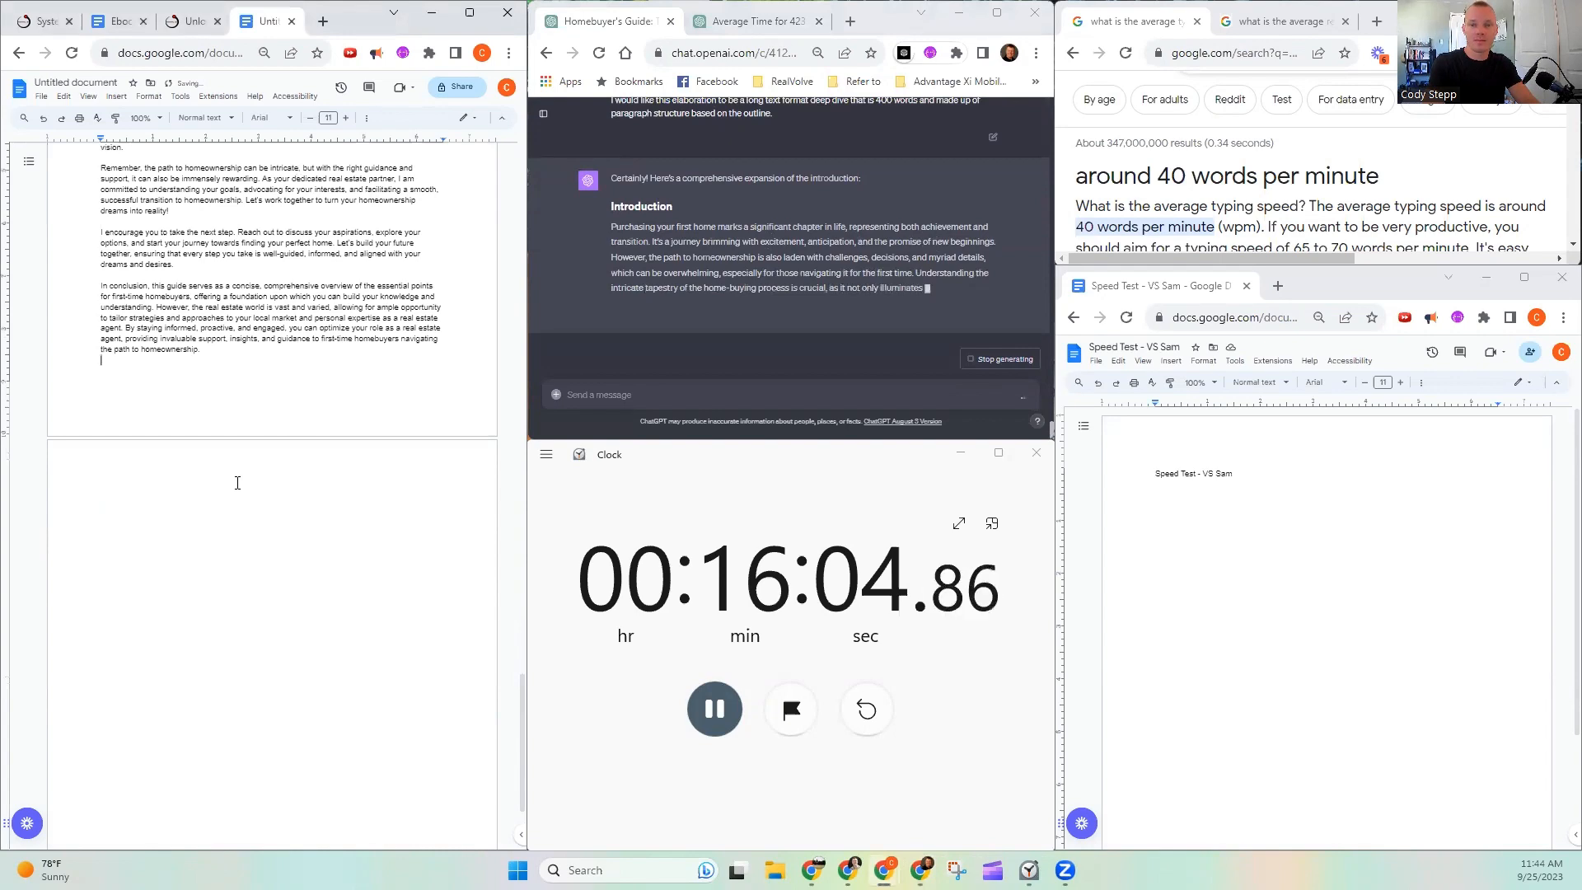
- Return to the start of the guide document and begin selecting the Introduction response in the chat
scroll(237, 483, up, 5)
scroll(232, 489, up, 5)
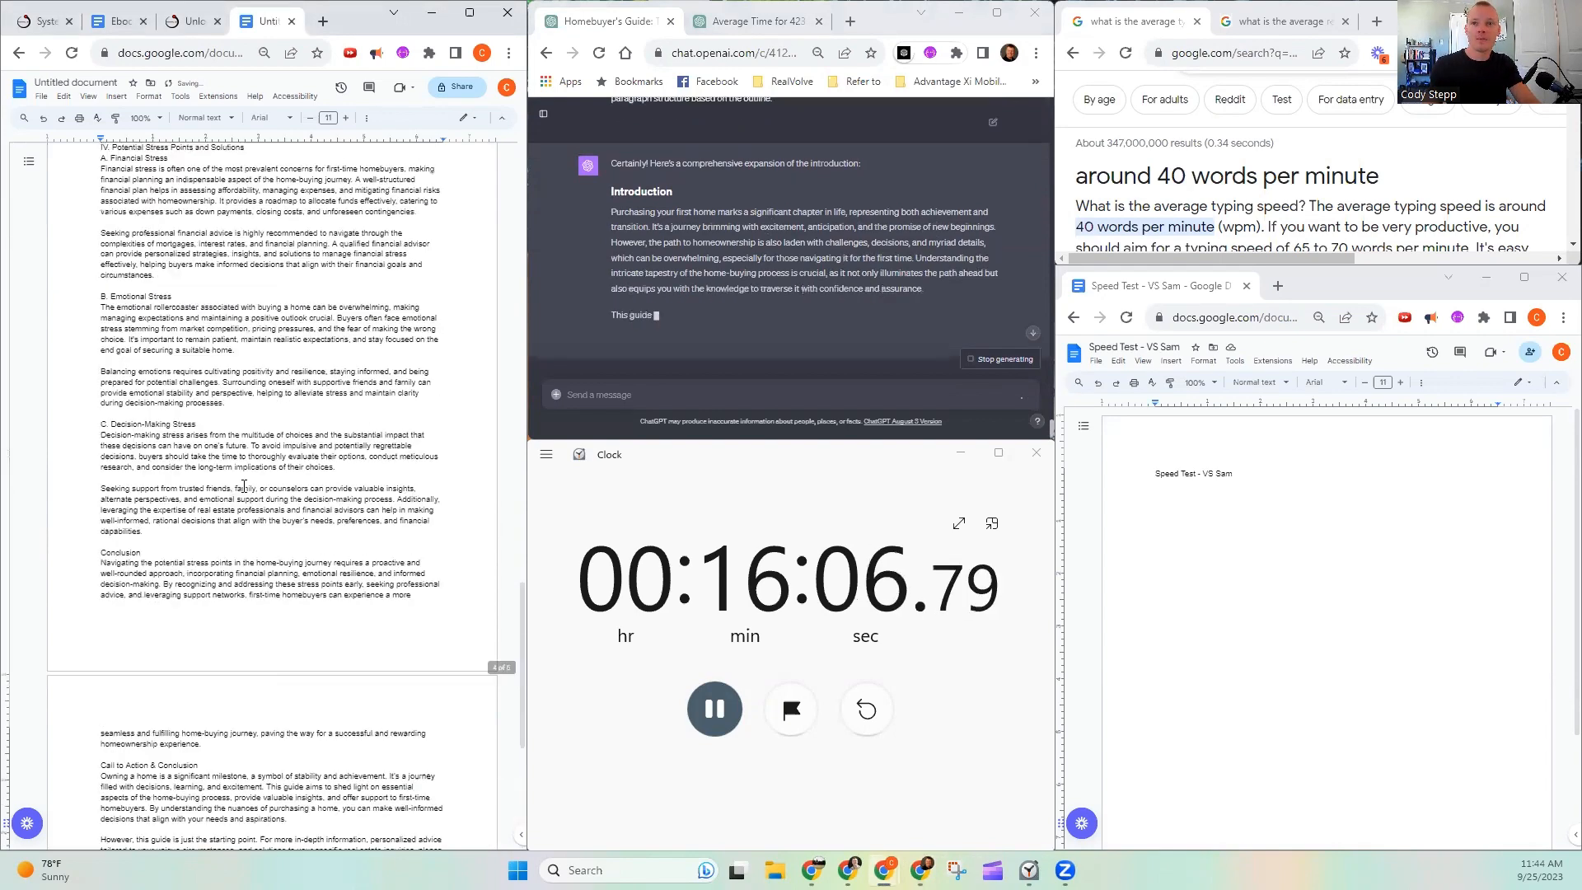
scroll(232, 489, up, 20)
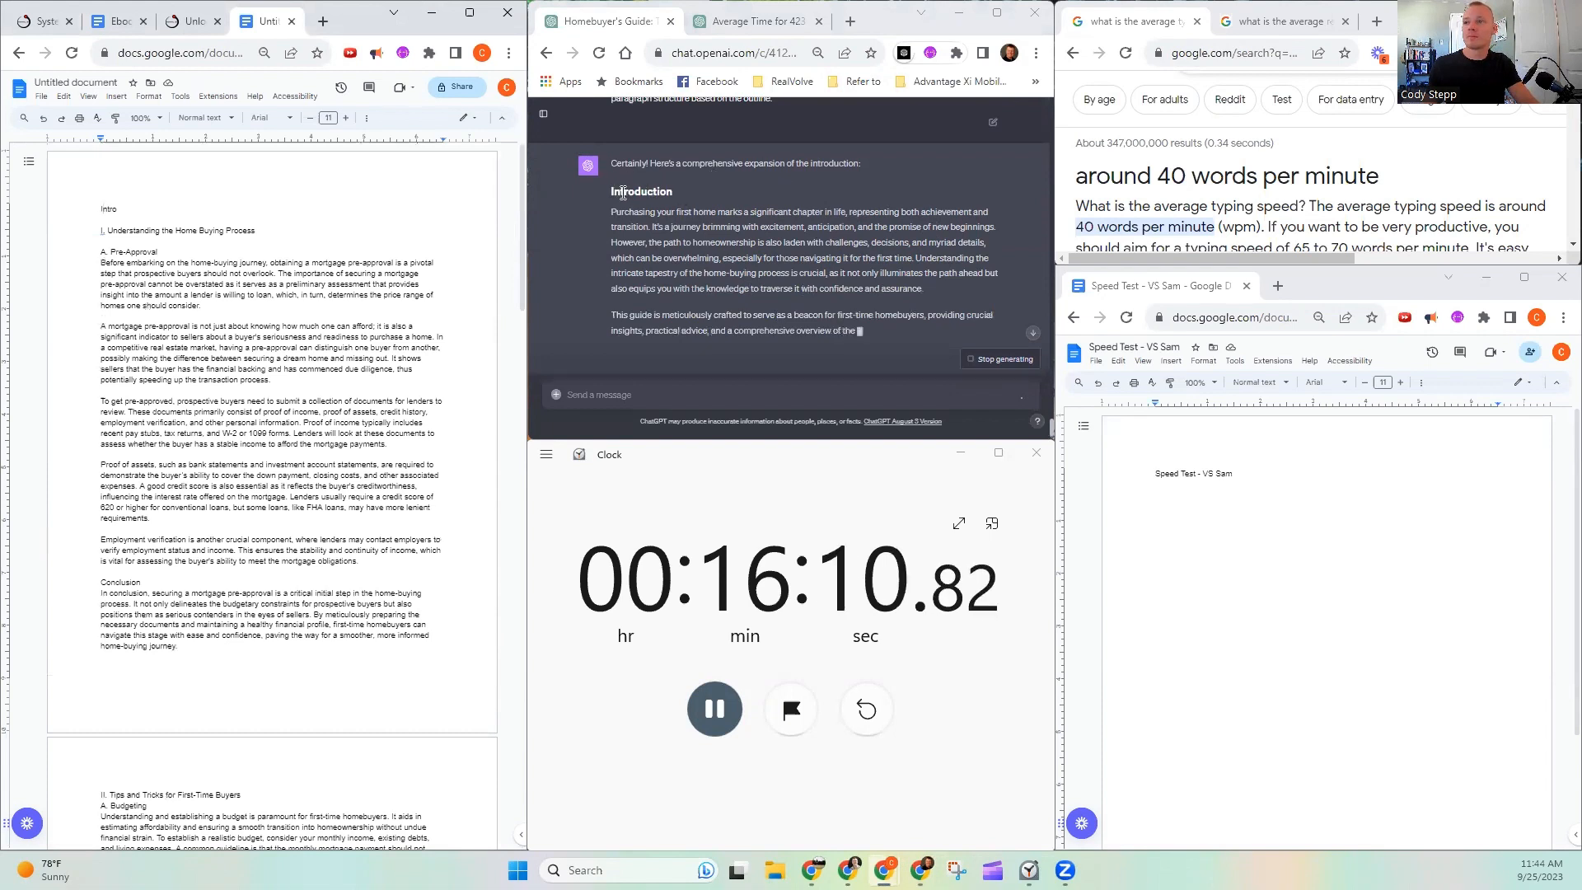
drag(610, 147, 788, 299)
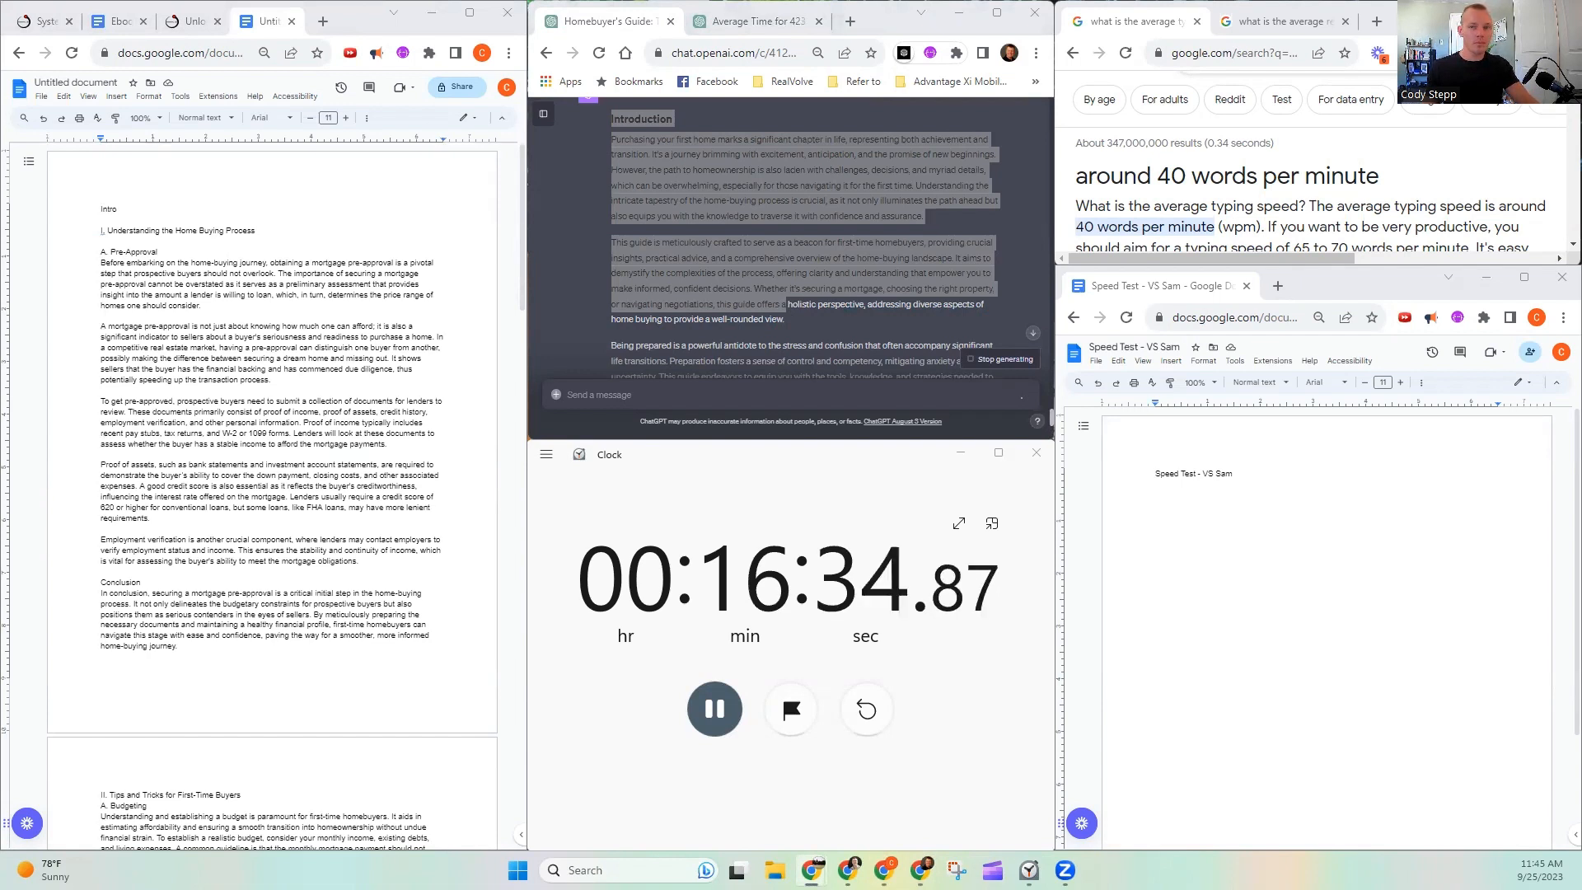
click(195, 28)
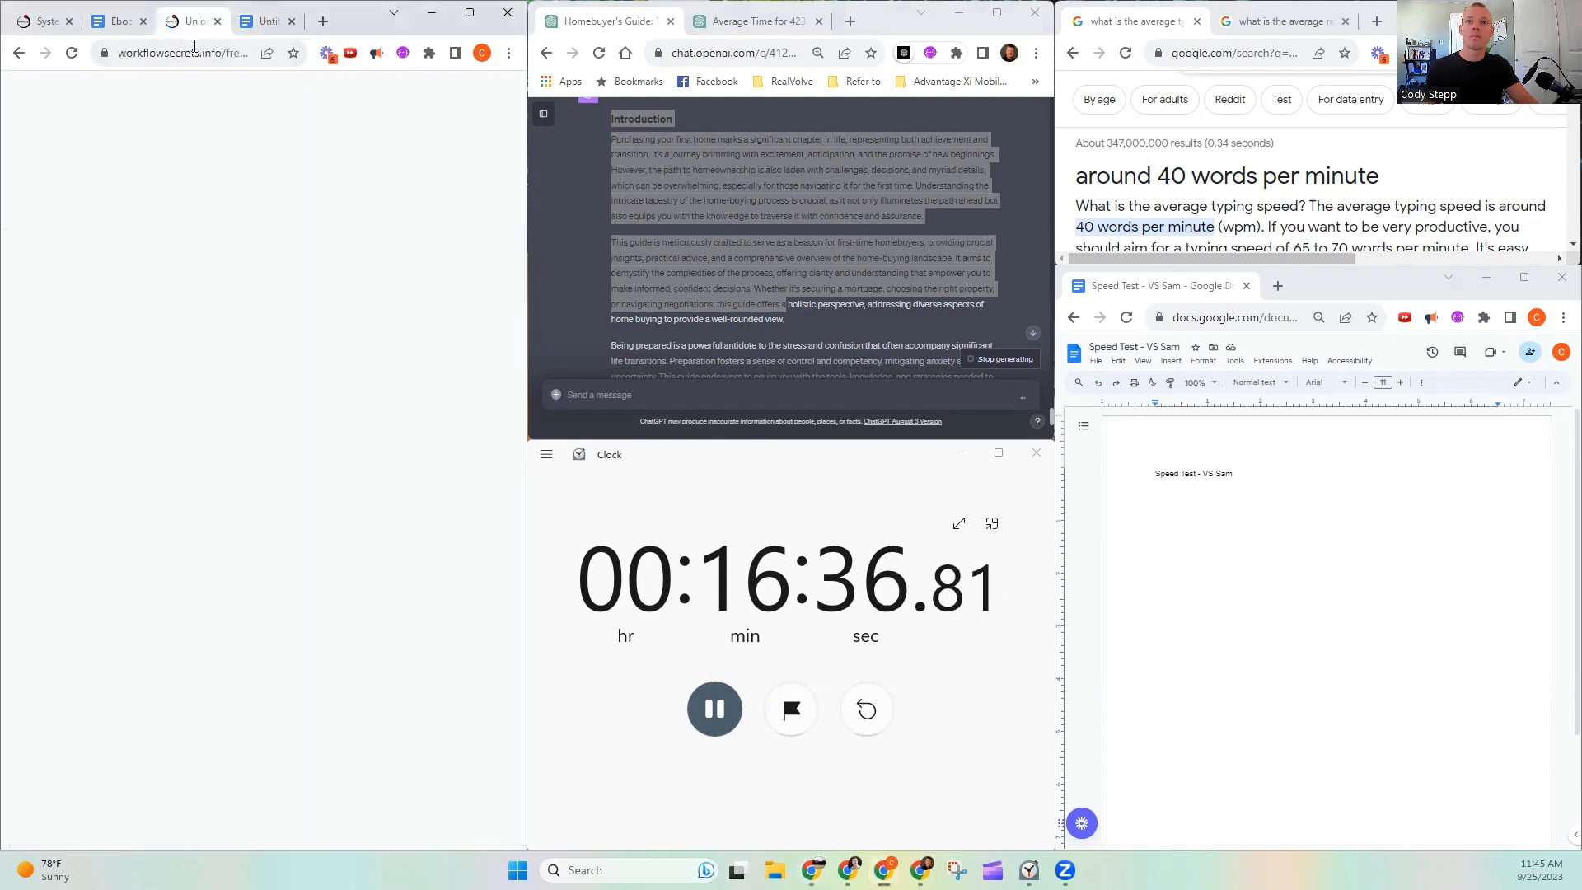
click(199, 52)
key(ctrl+v)
click(275, 21)
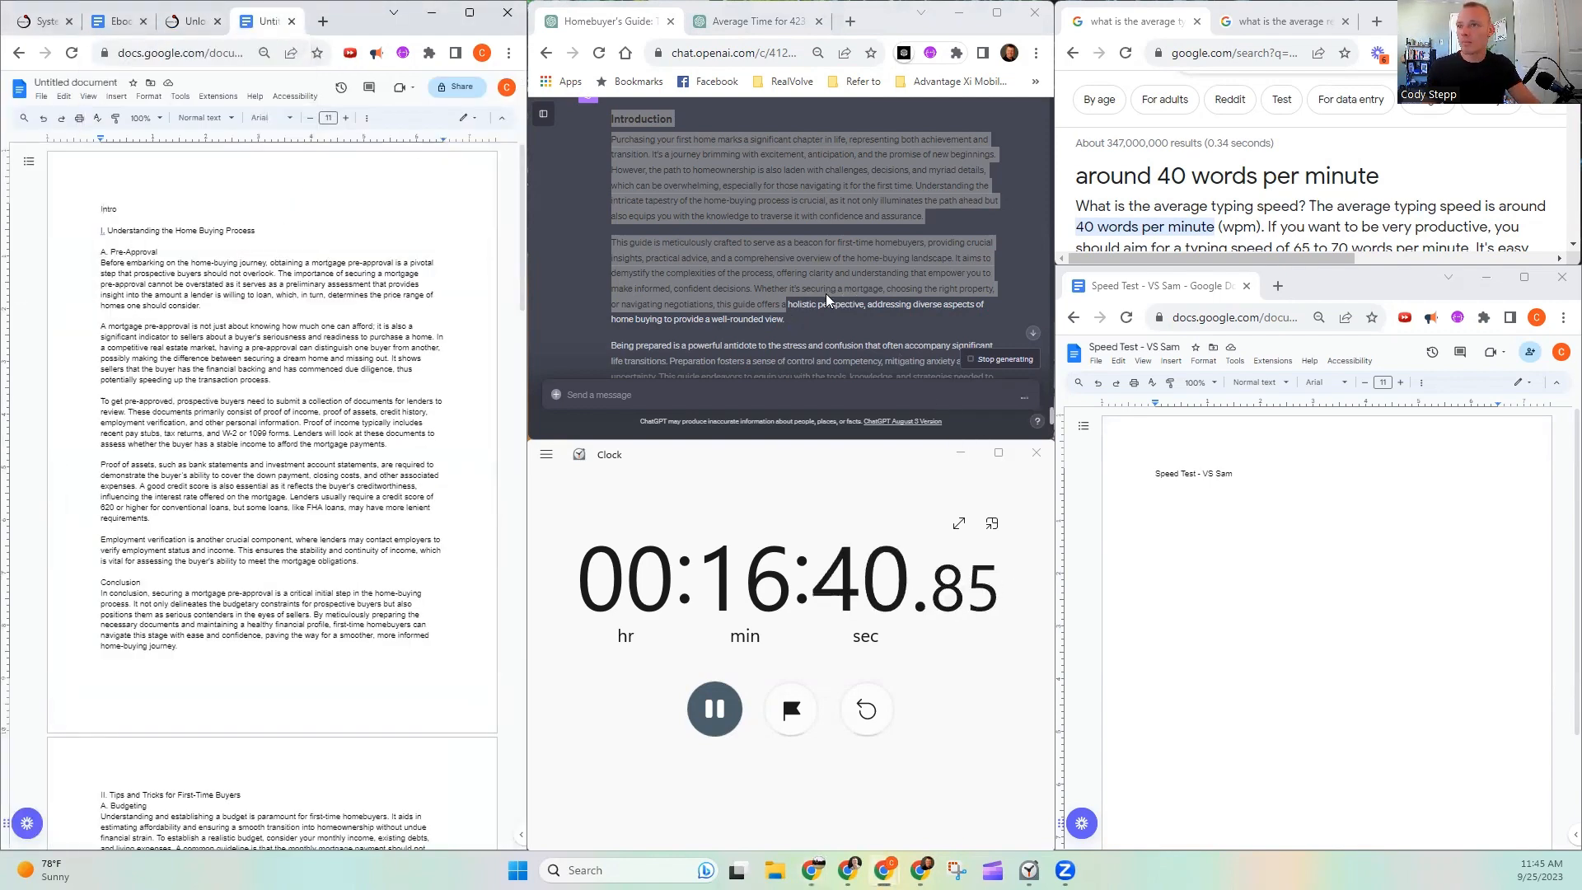
- Replace the Intro placeholder in the guide document with the complete Introduction response from the chat and pause the stopwatch
scroll(817, 303, down, 10)
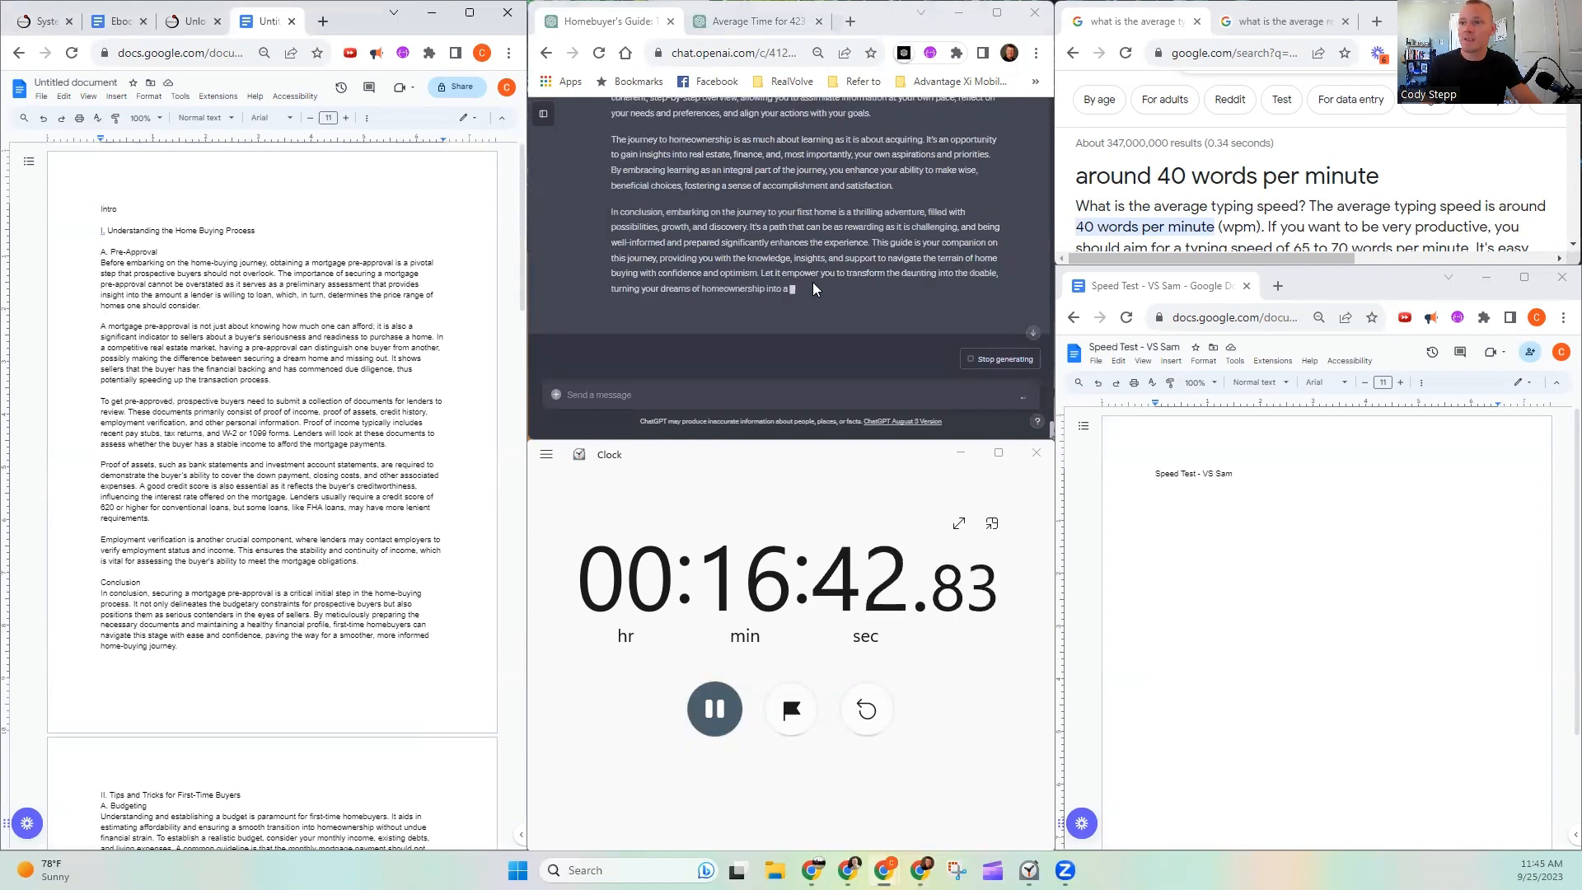
drag(878, 293, 605, 221)
scroll(660, 247, up, 4)
scroll(639, 236, up, 2)
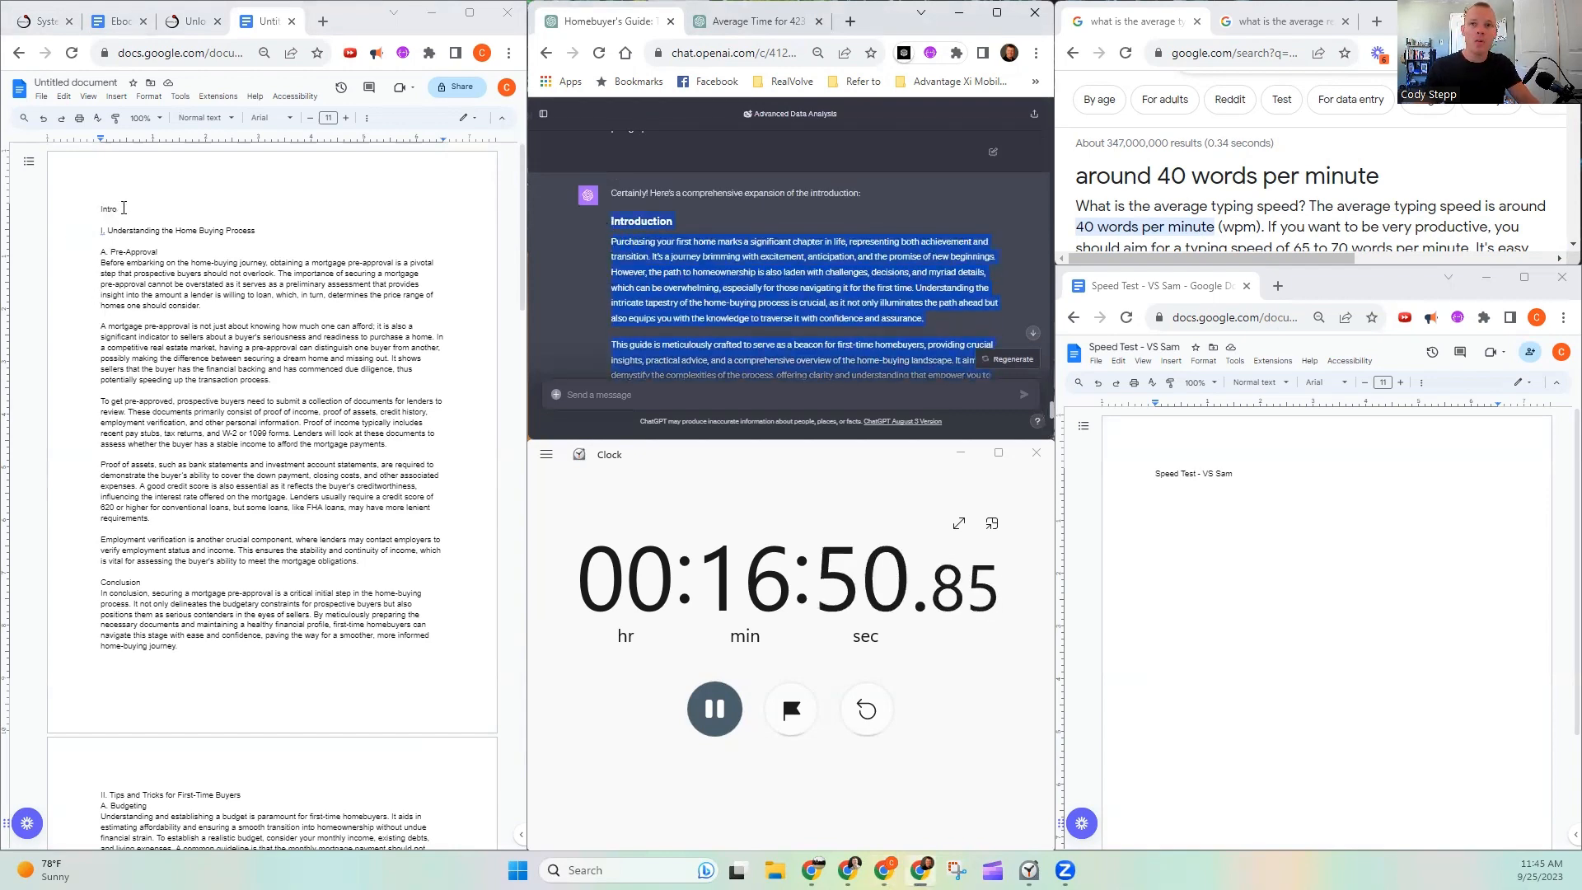
drag(120, 209, 50, 203)
key(ctrl+v)
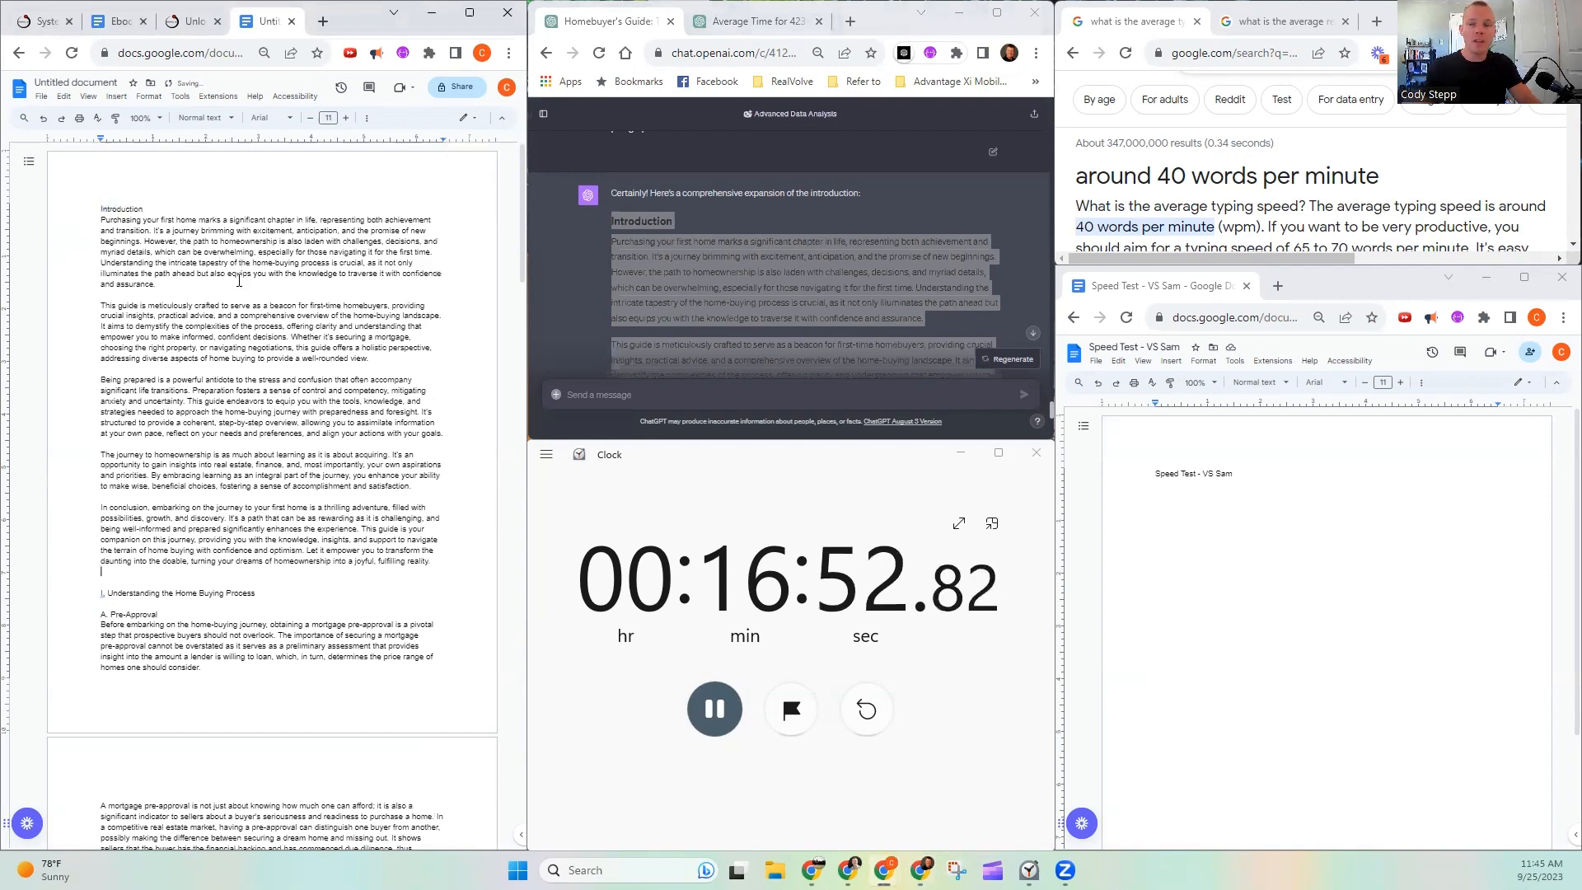
click(716, 710)
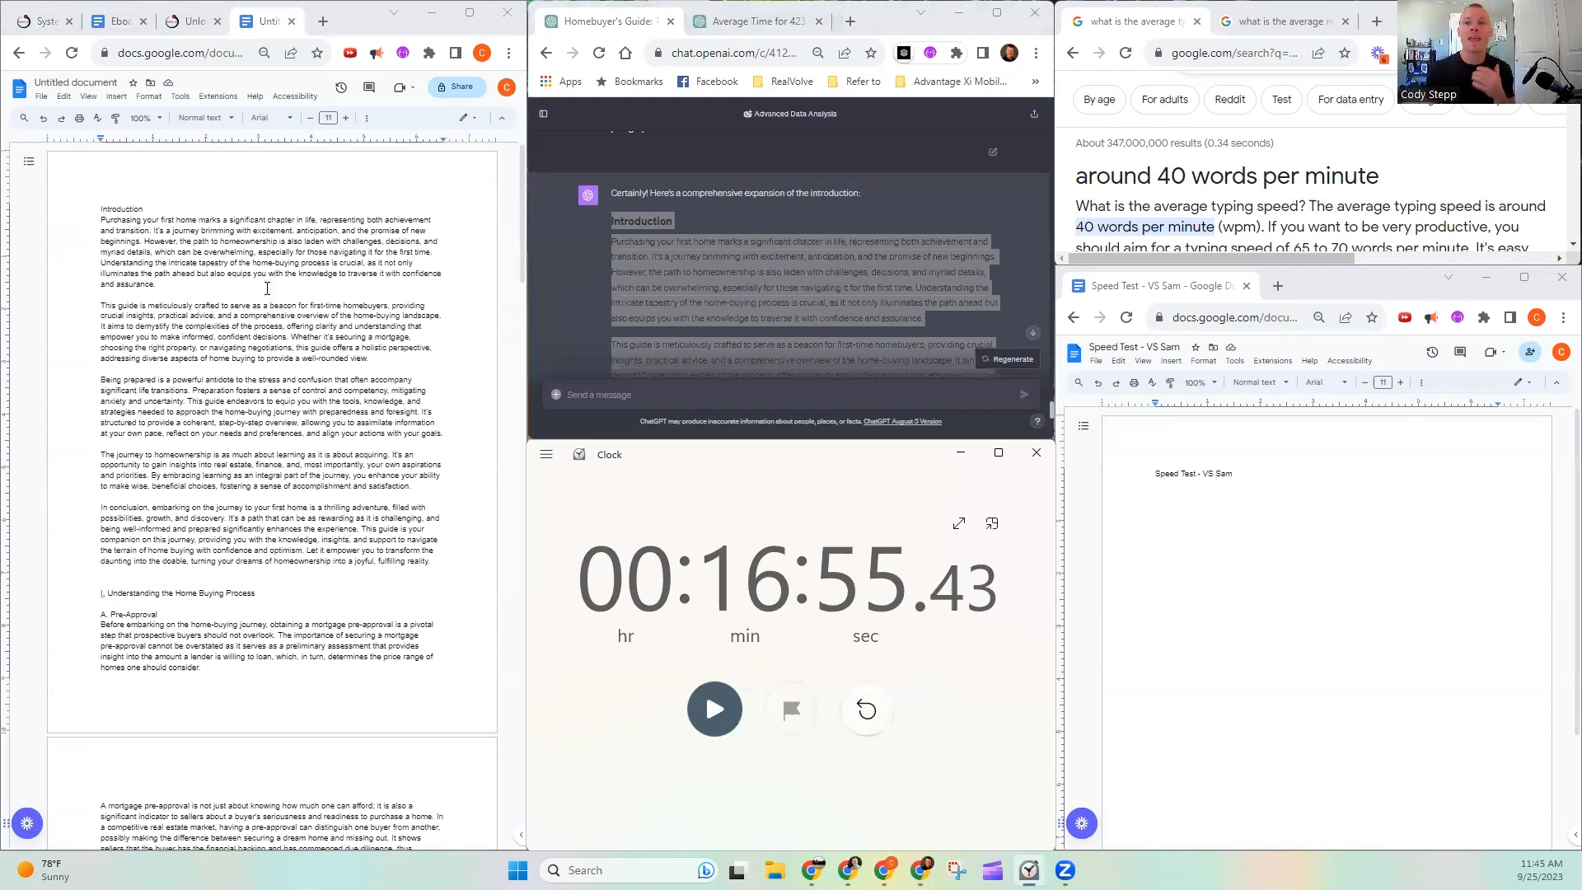
- Select the entire guide document and open its word count
click(185, 233)
key(ctrl+a)
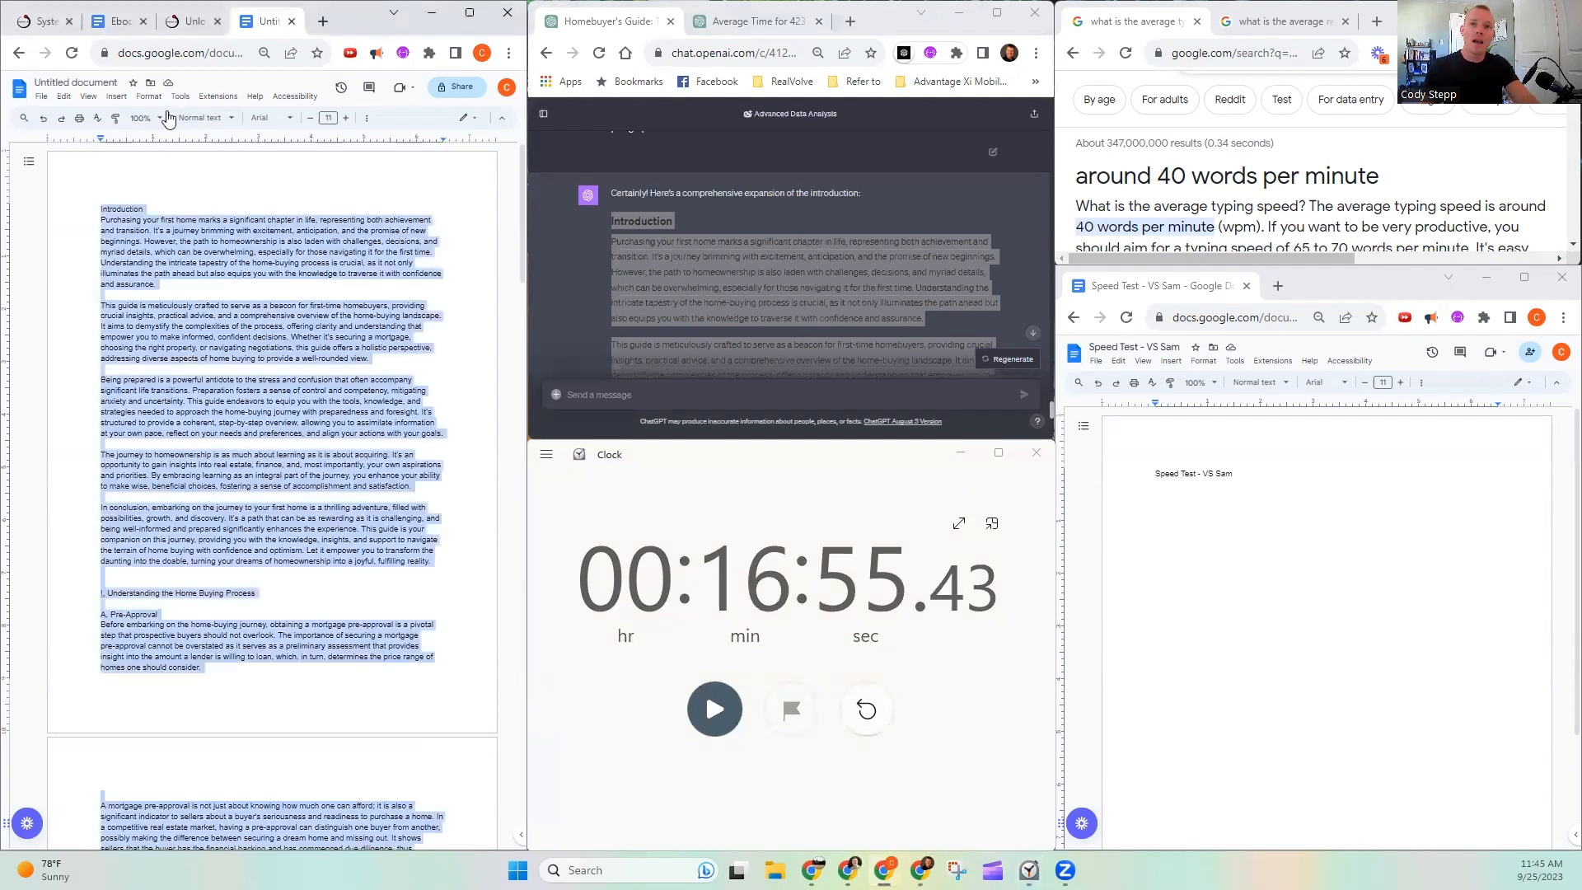
click(179, 95)
click(279, 135)
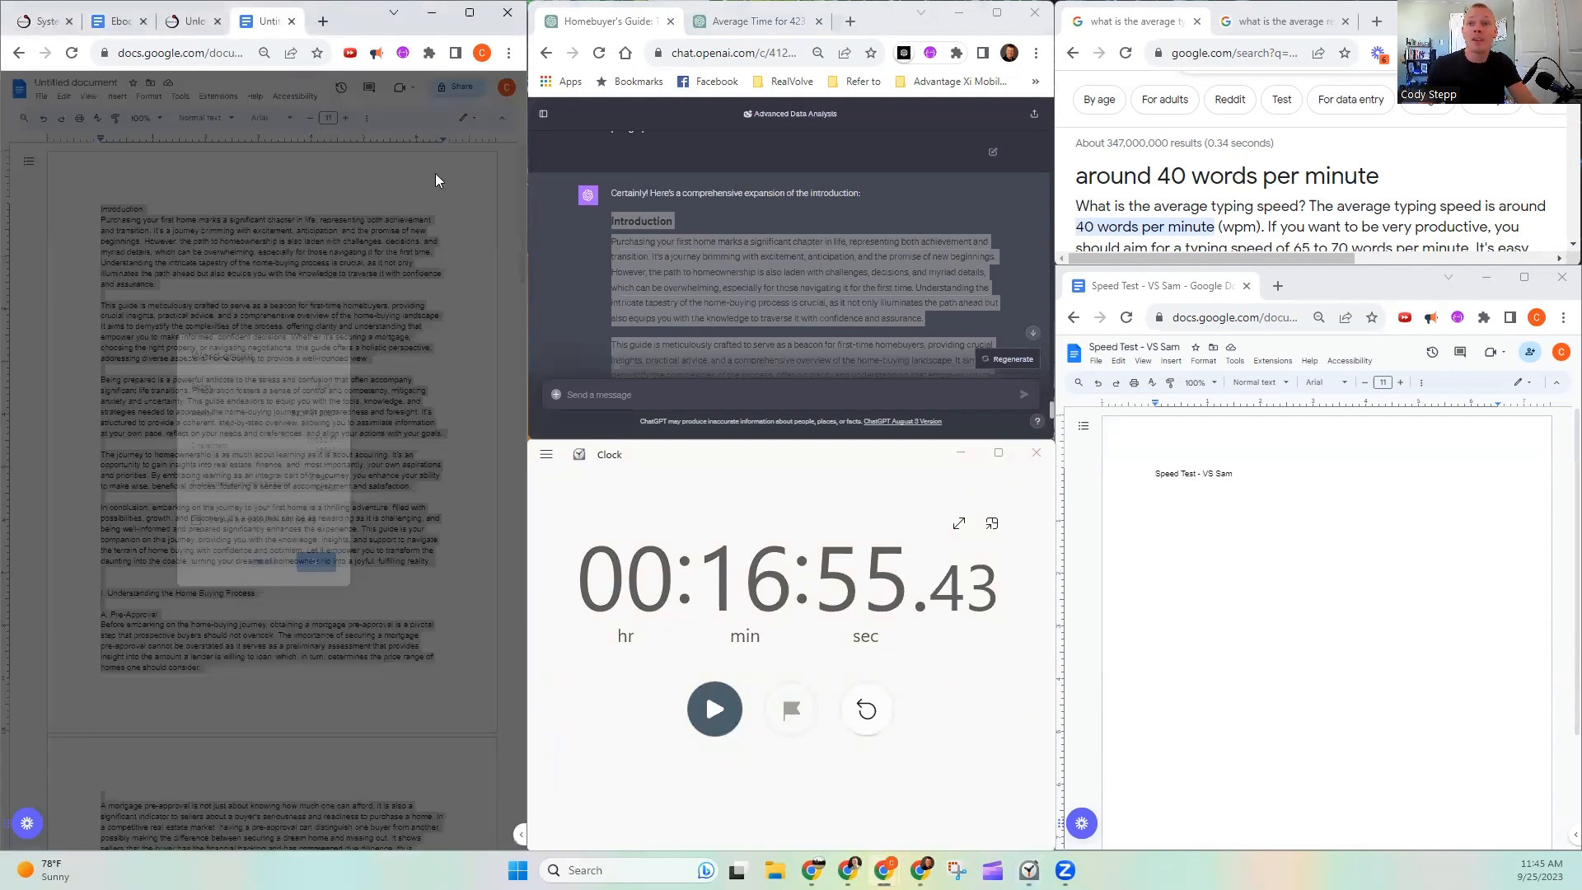
- Check and close the guide document's word count, view the generated guidebook in Systems Accelerator Manager, and clear the document selection
drag(290, 413, 323, 413)
click(331, 360)
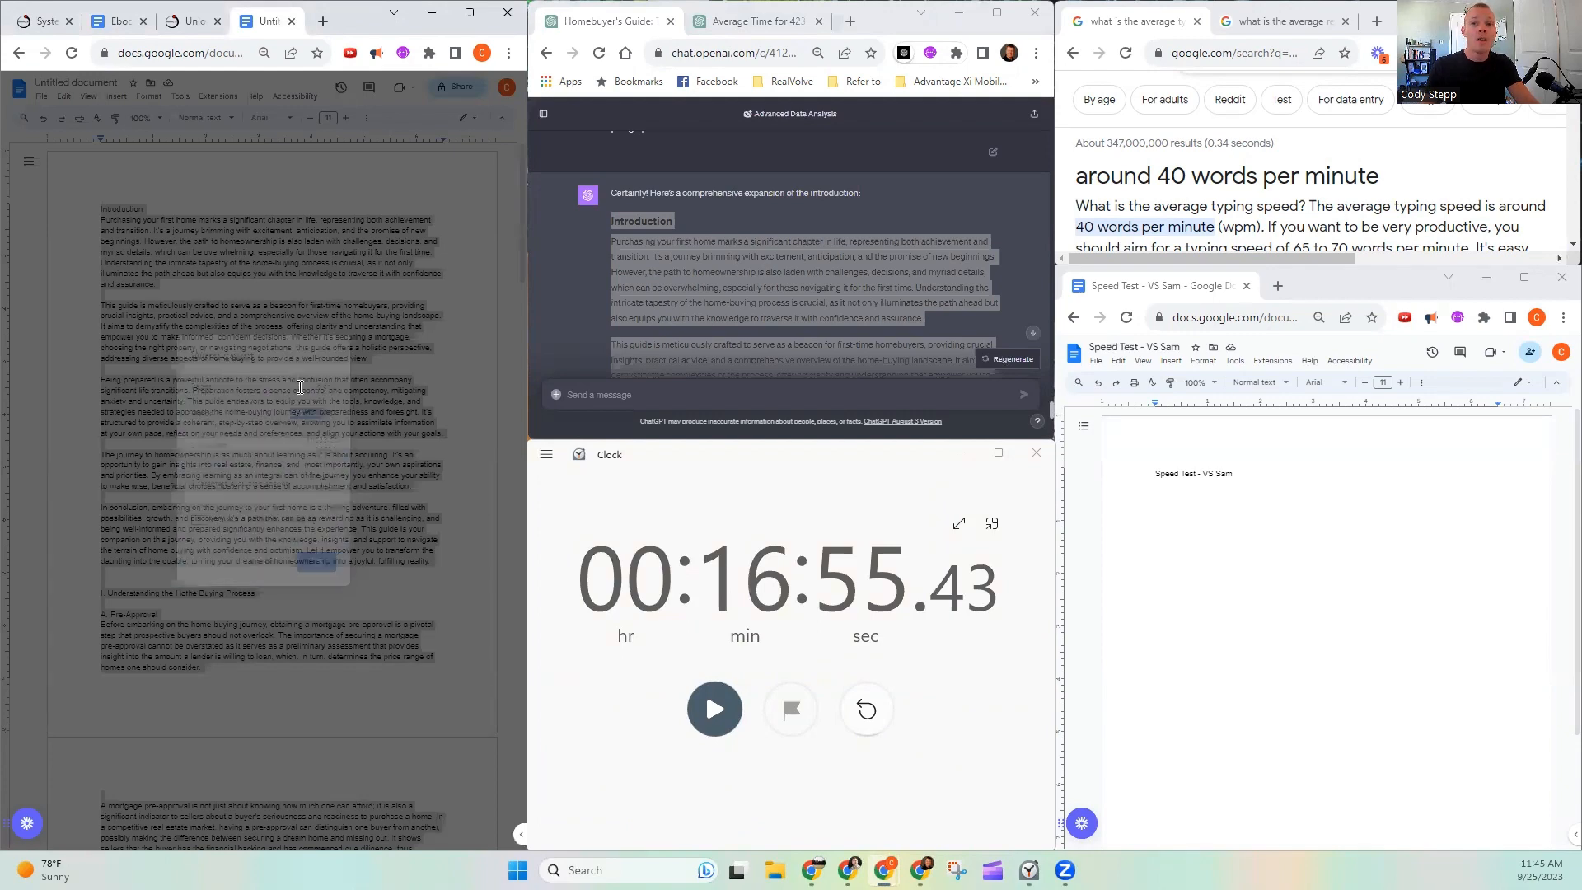
click(49, 18)
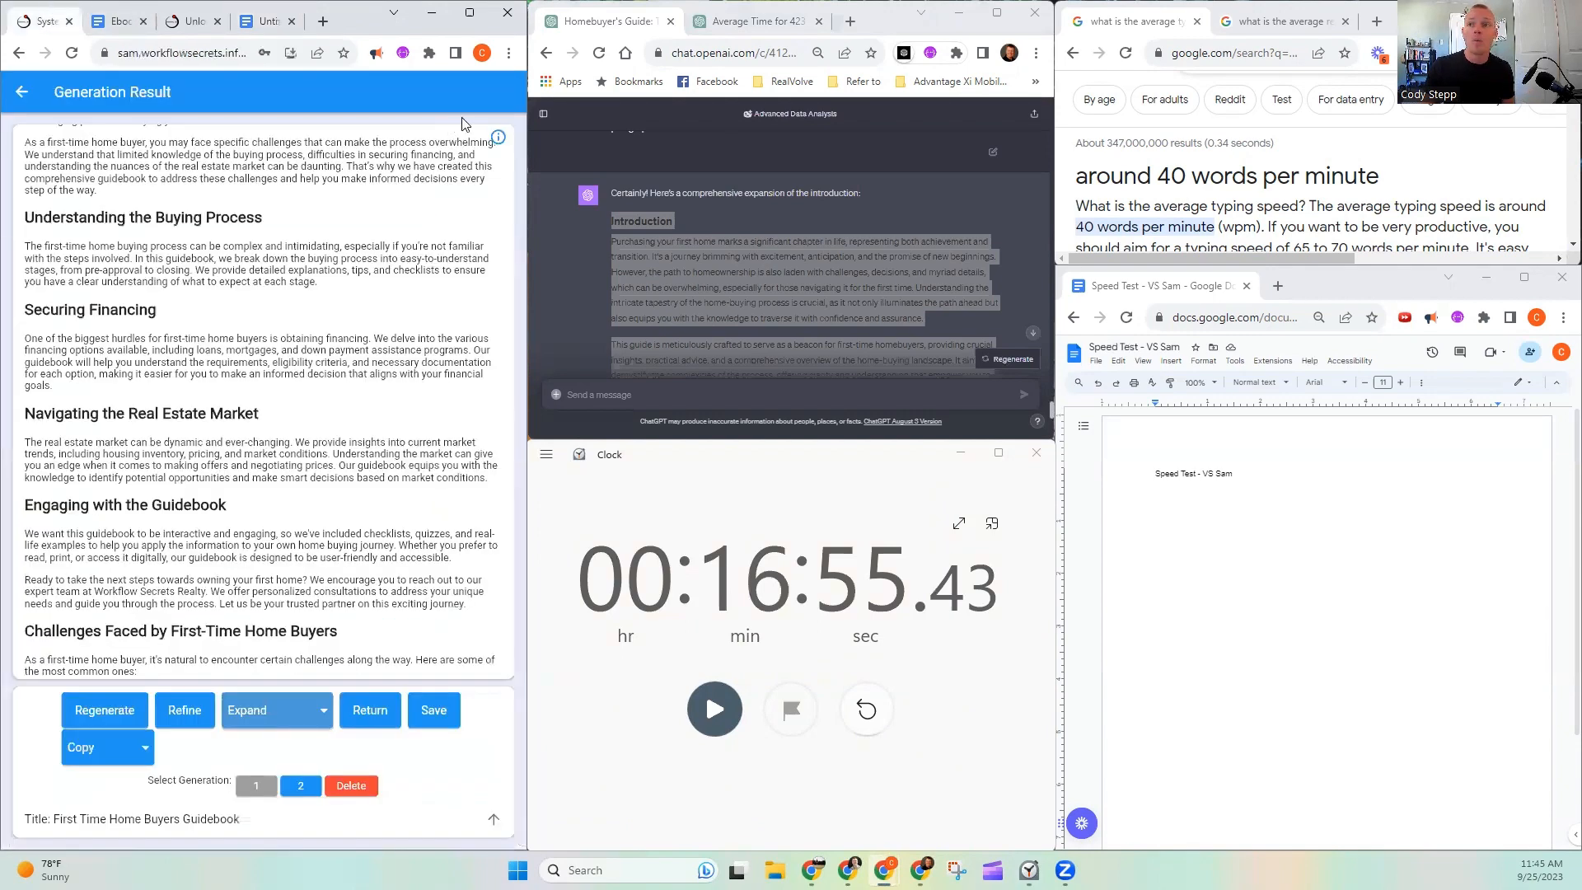
click(270, 22)
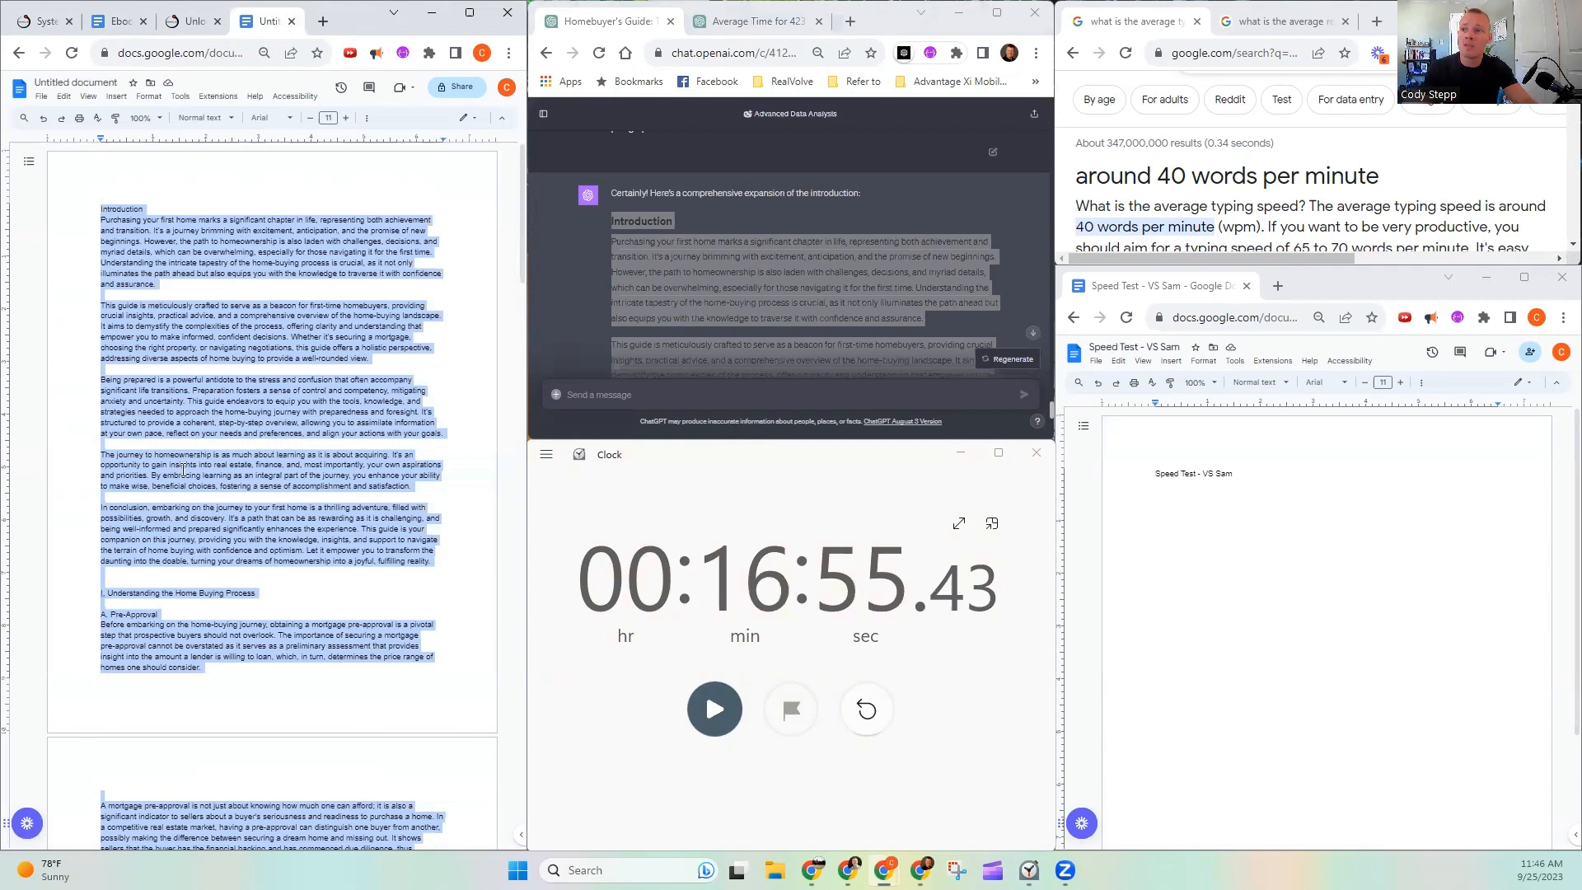
click(213, 406)
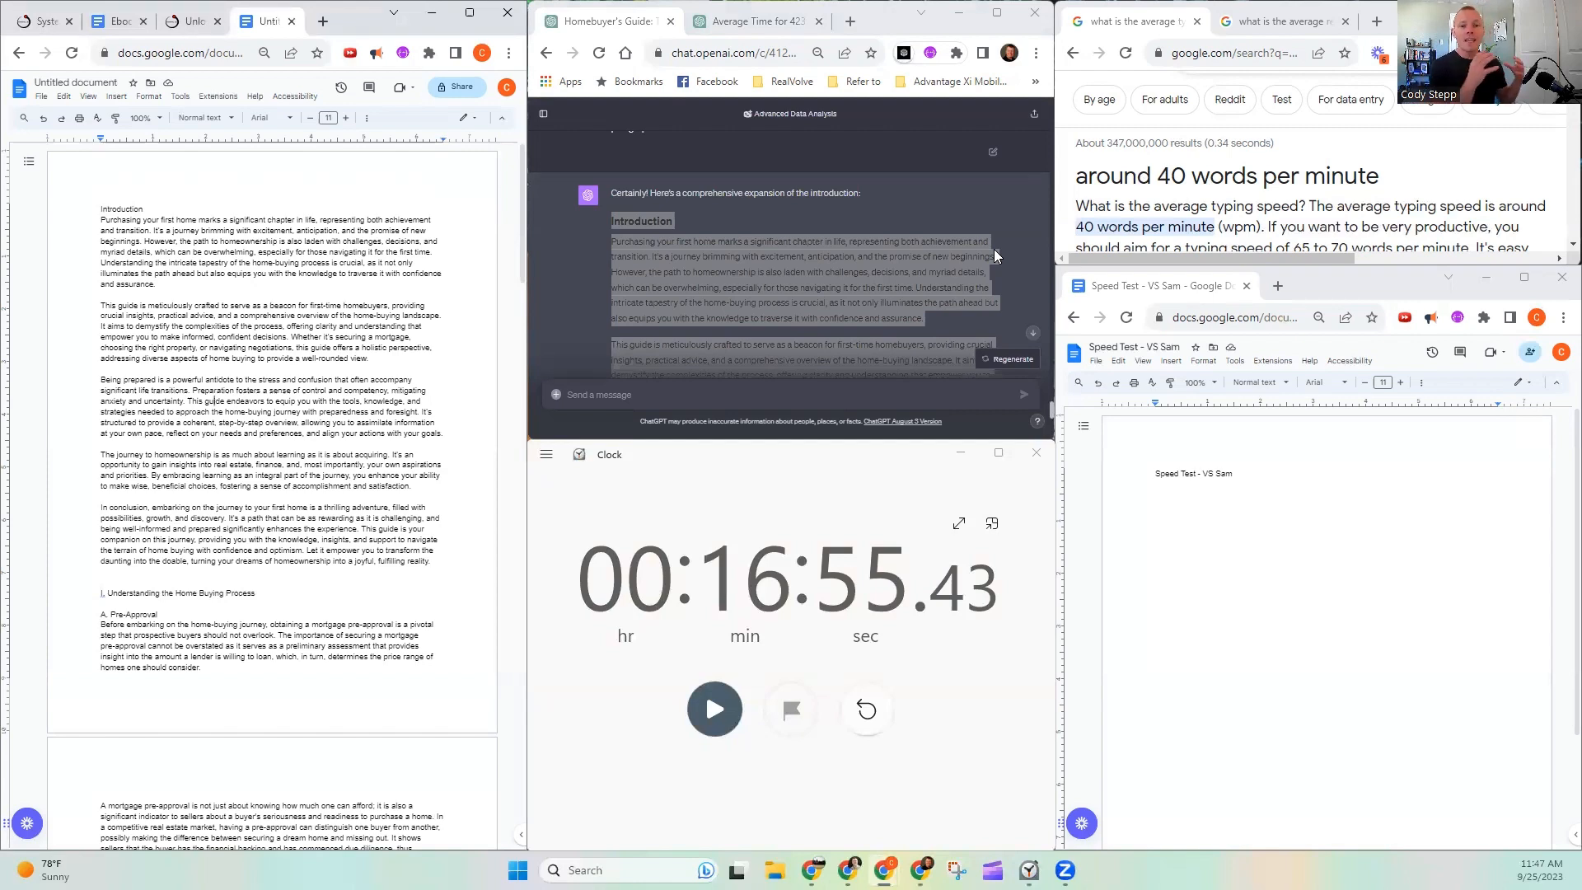
- Examine the generated guidebook, the guide document's sections through First-Time Homebuyer Programs, and the eGuidebook landing page
click(41, 20)
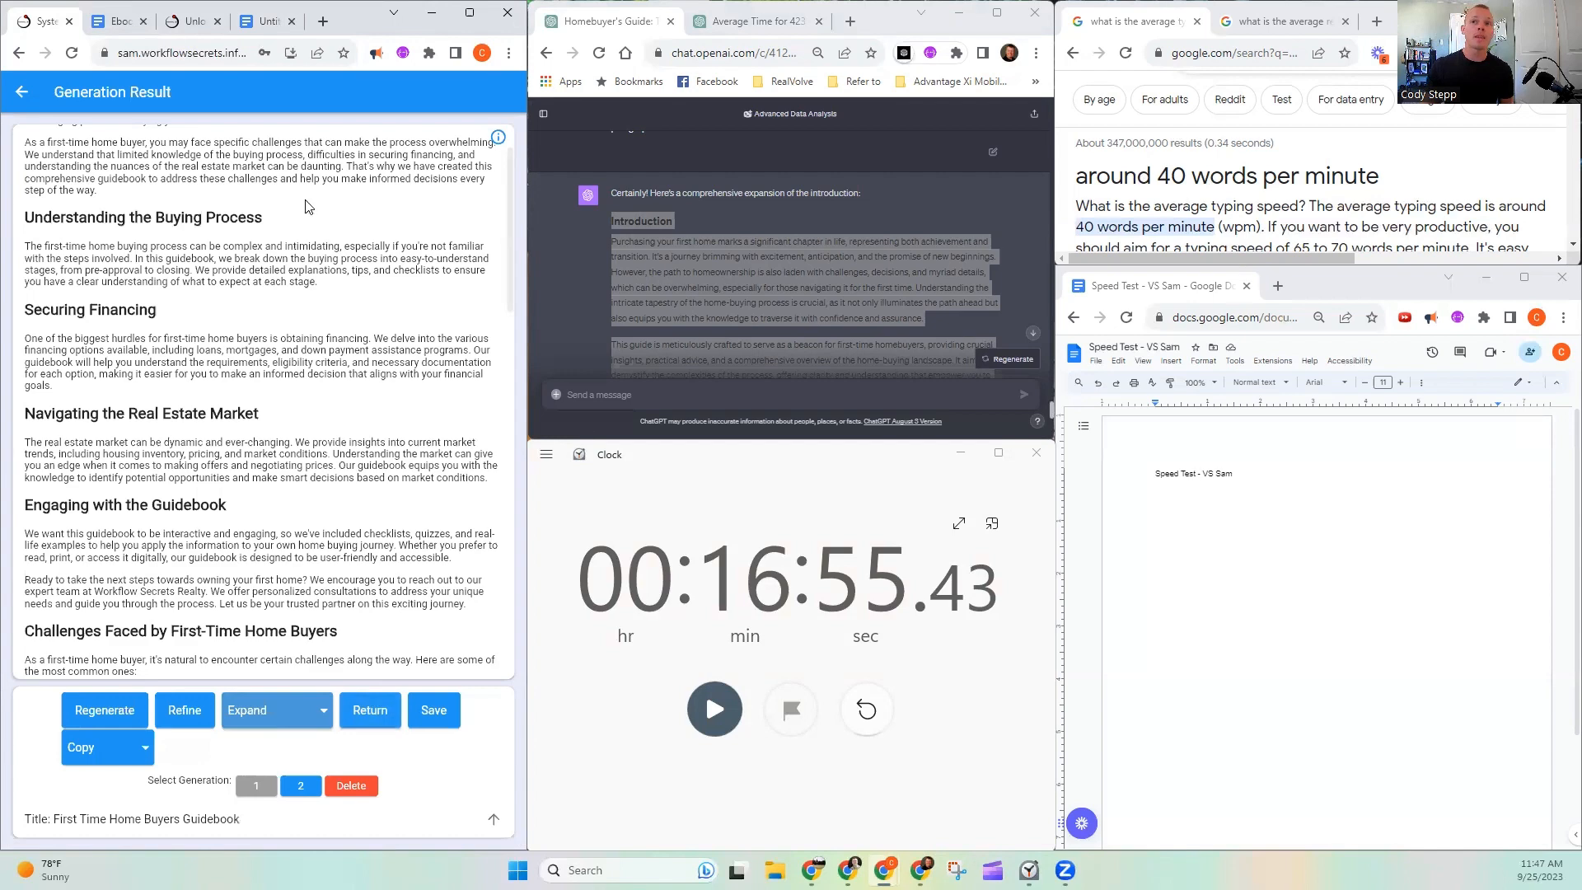
click(264, 20)
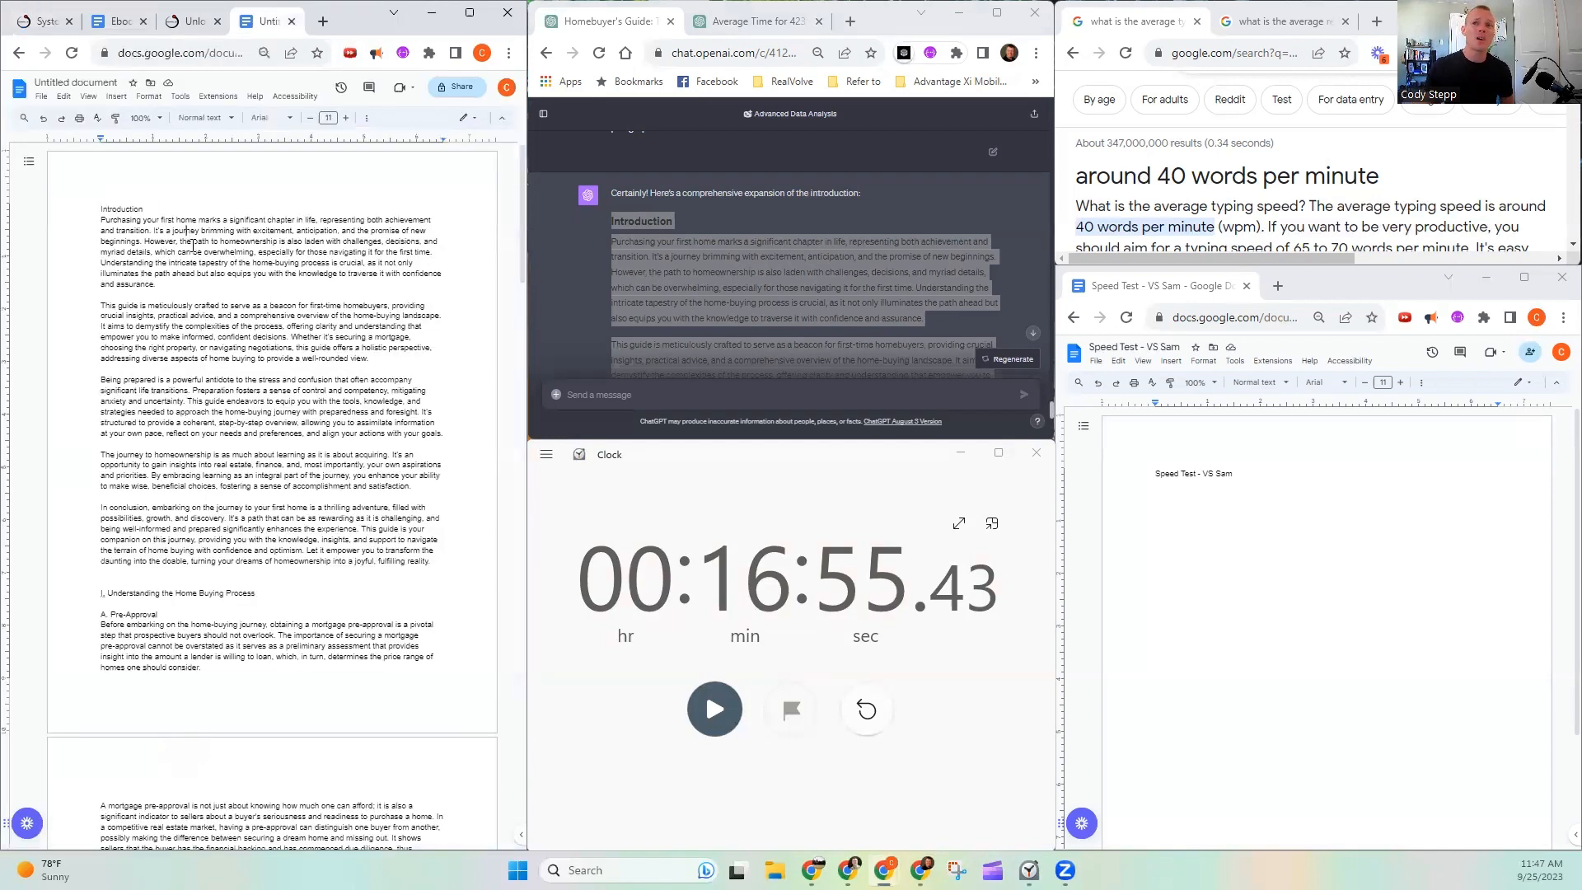
scroll(216, 264, down, 6)
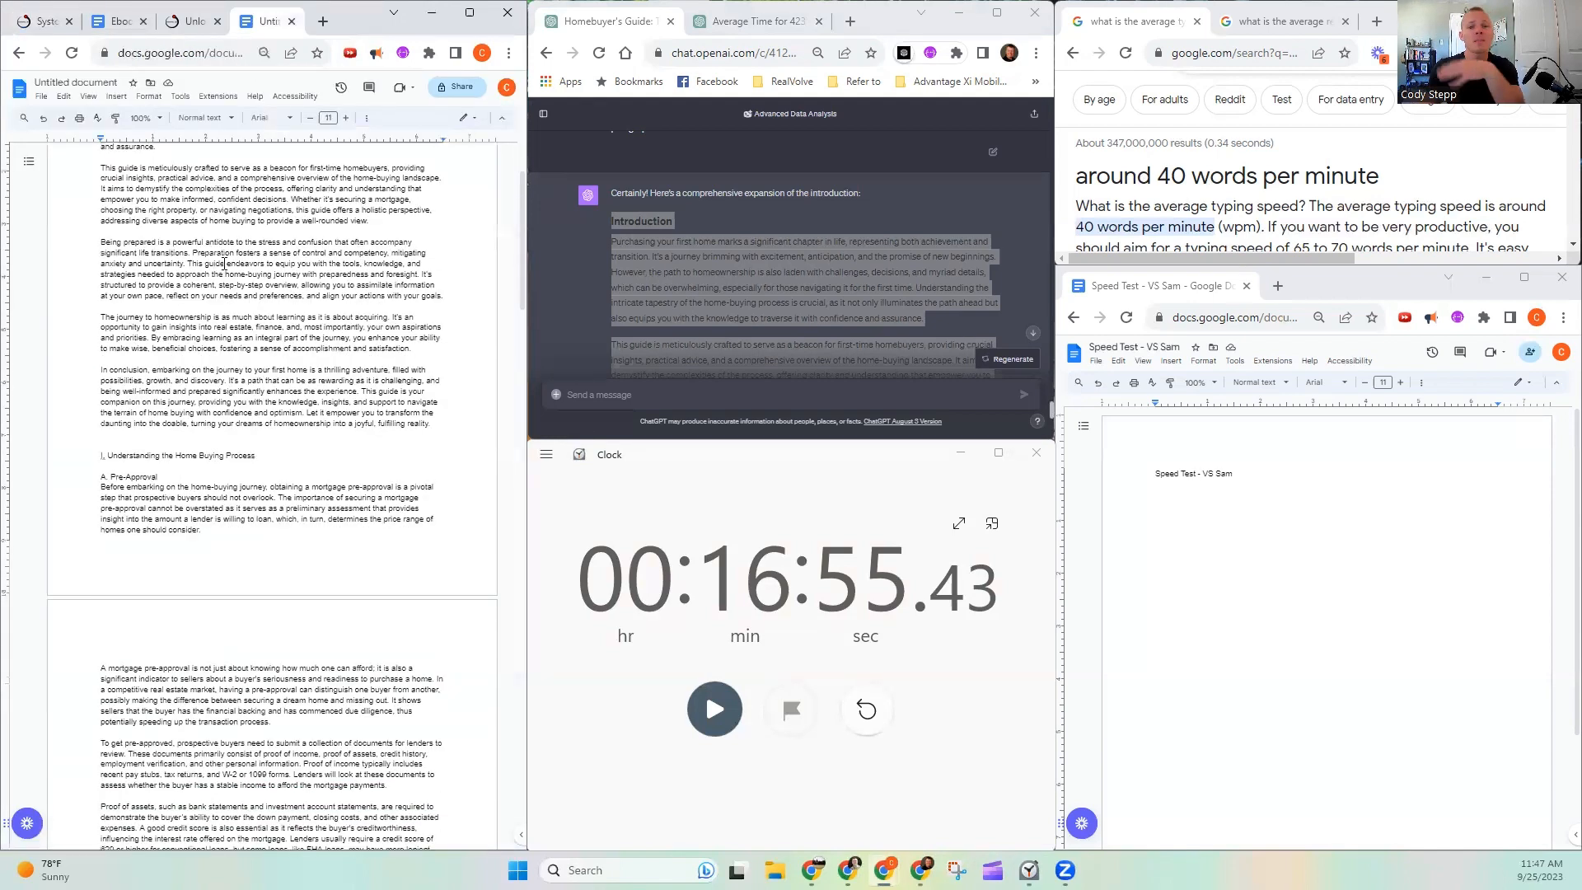
scroll(231, 288, down, 9)
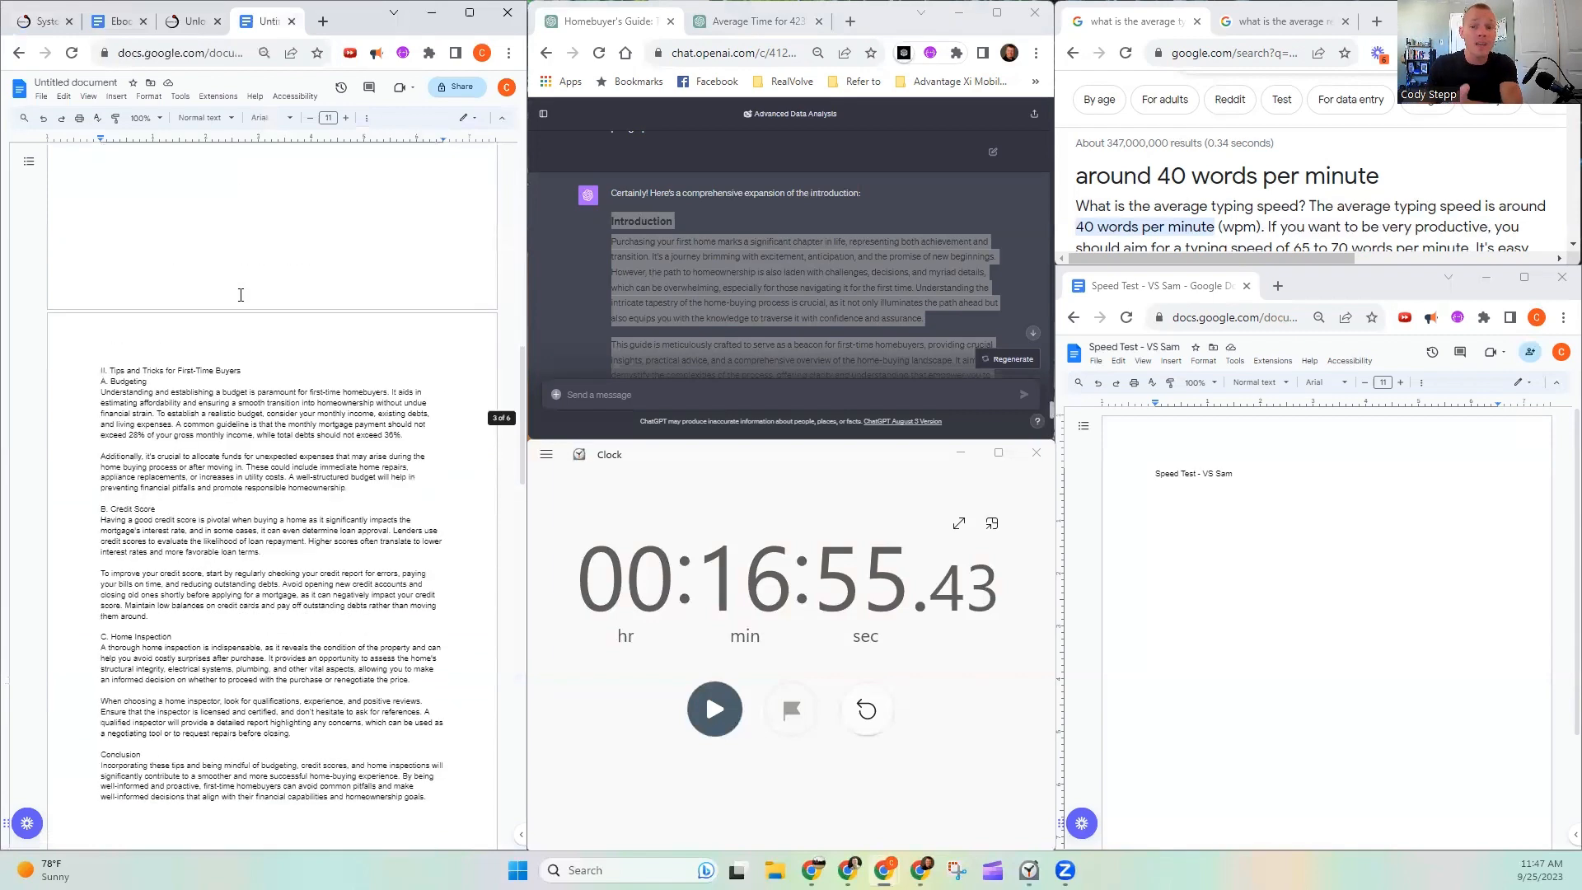
scroll(239, 296, down, 5)
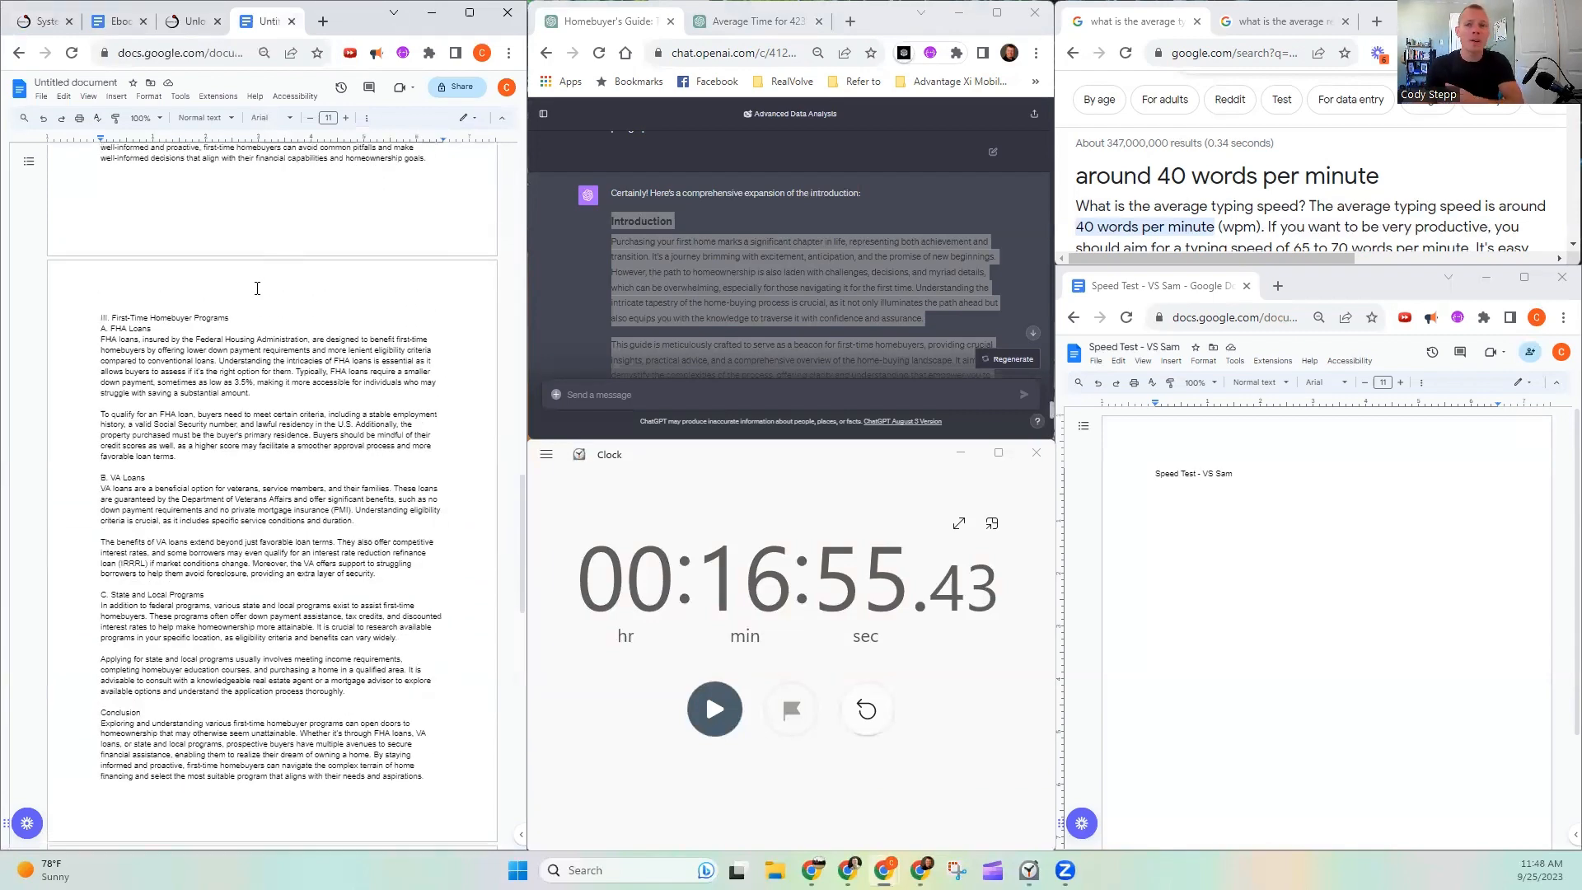
click(193, 20)
scroll(247, 452, down, 5)
scroll(264, 428, up, 1)
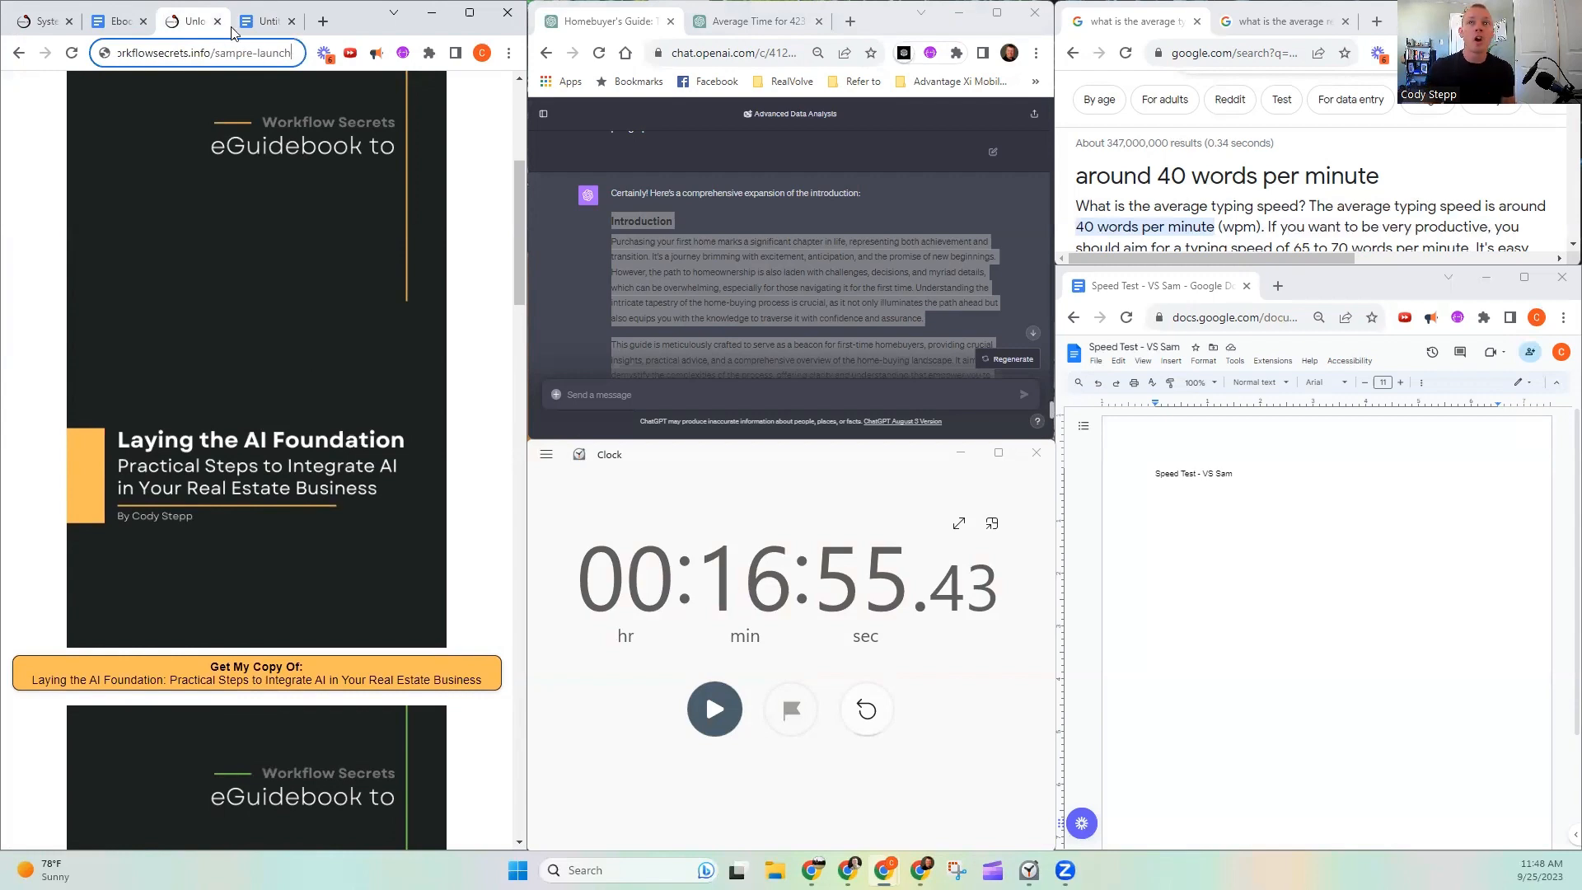
click(260, 22)
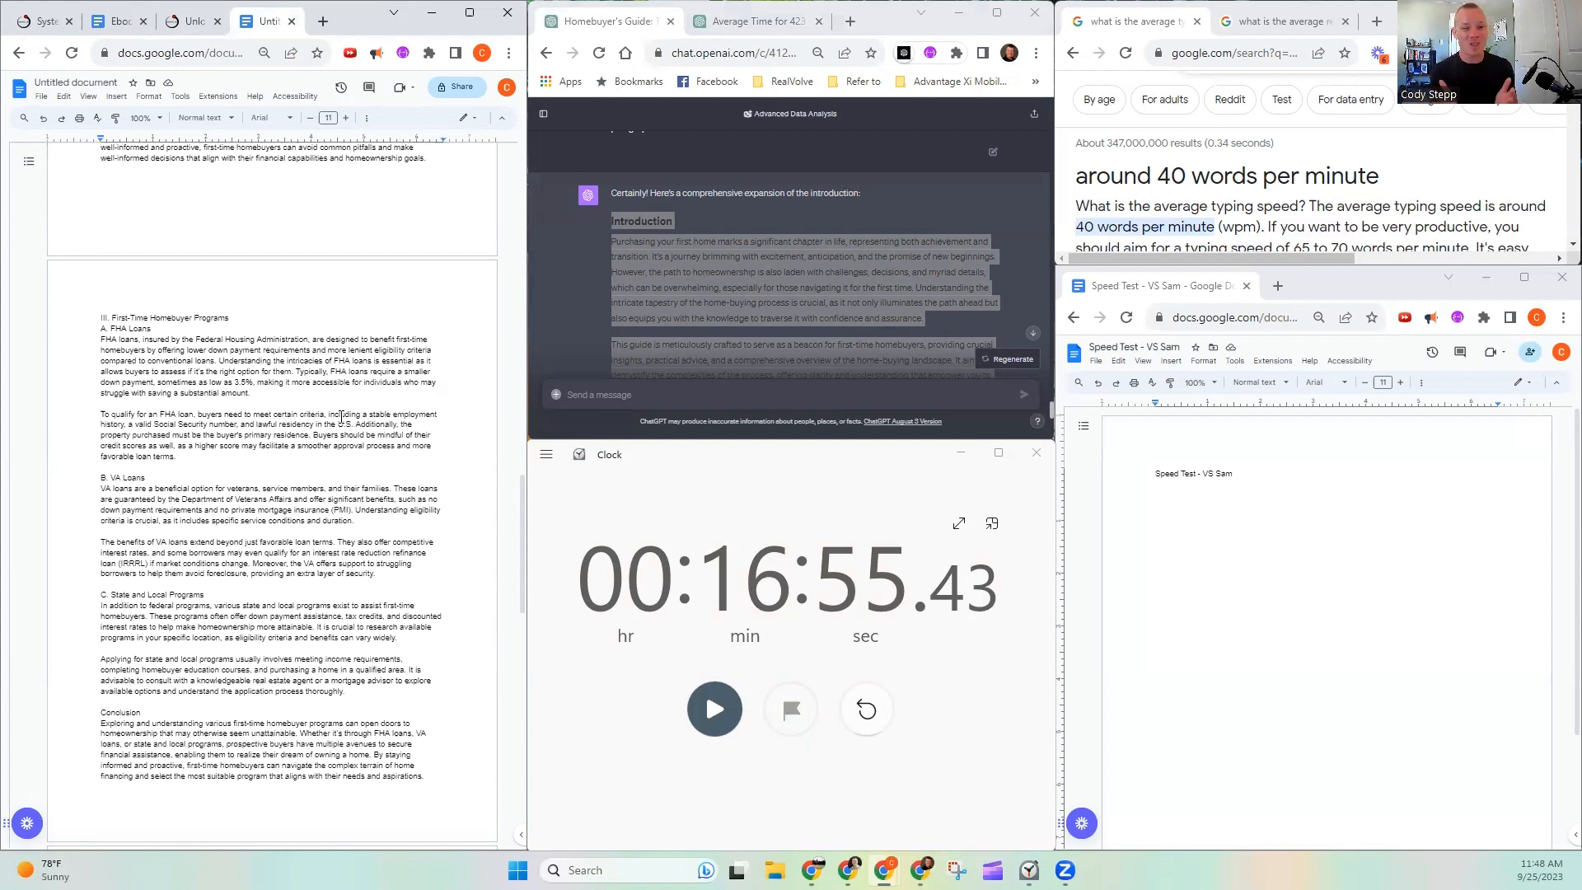
- Reset and restart the stopwatch, with the cursor placed under the heading of the Speed Test - VS Sam document
click(1181, 526)
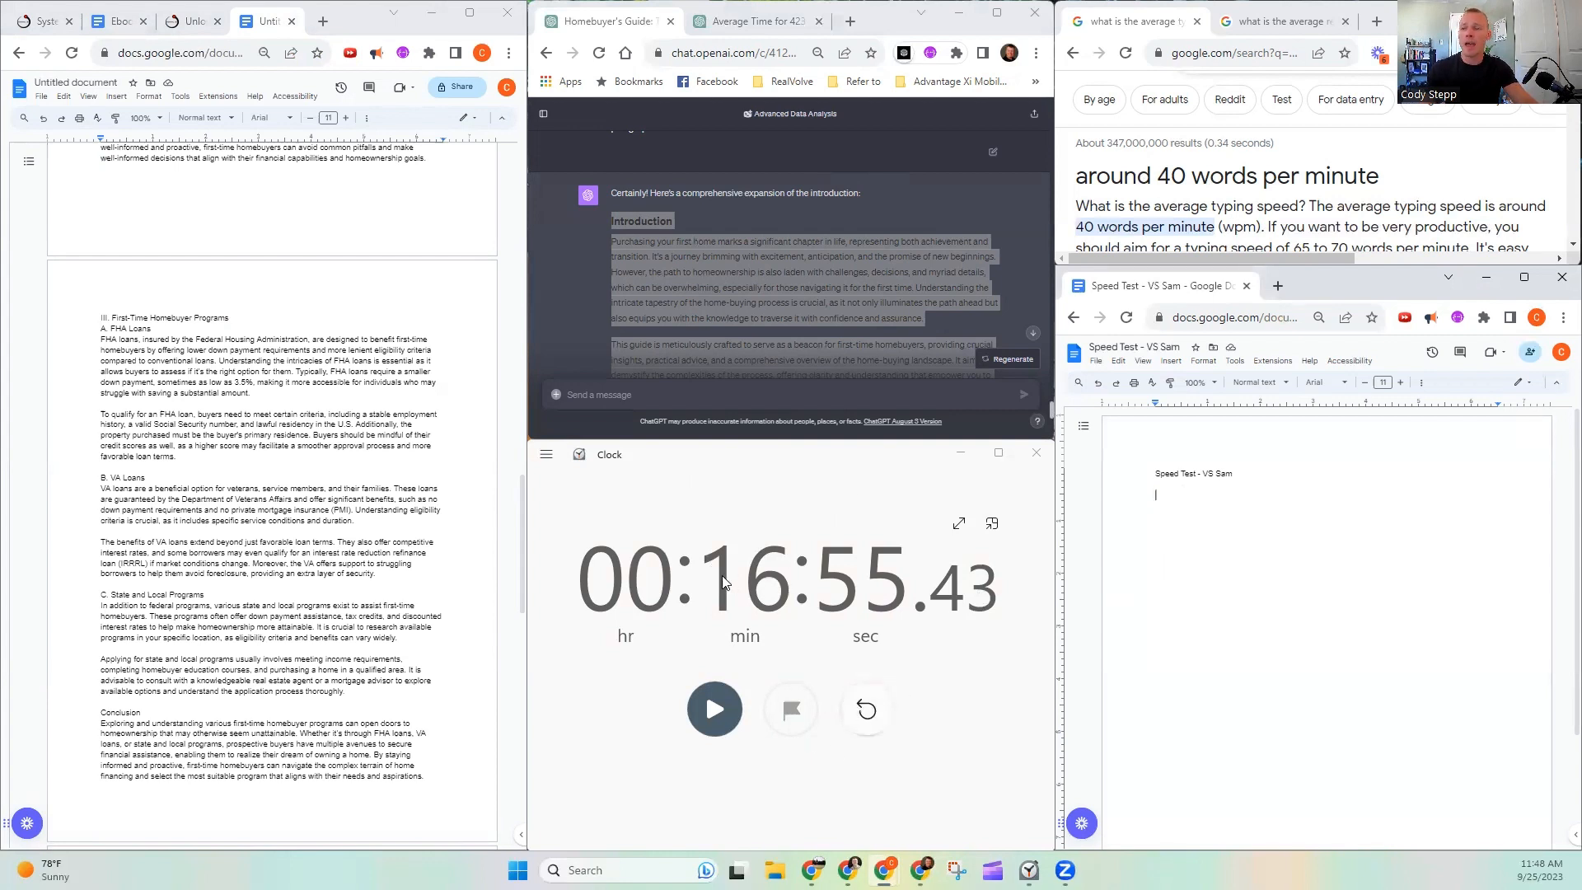
click(866, 710)
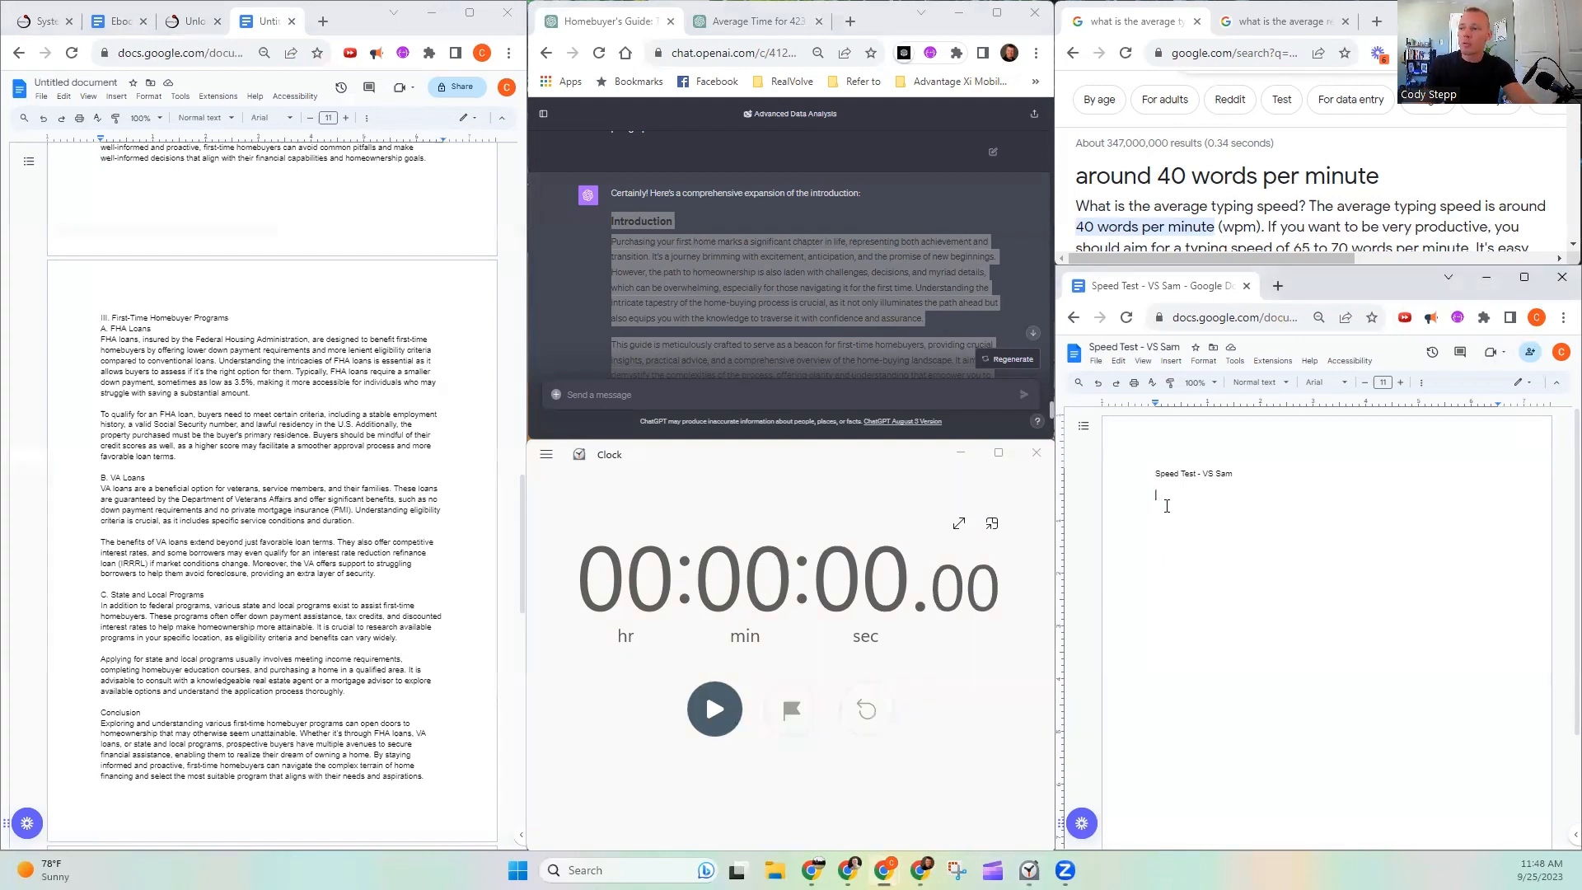
click(714, 710)
click(1144, 544)
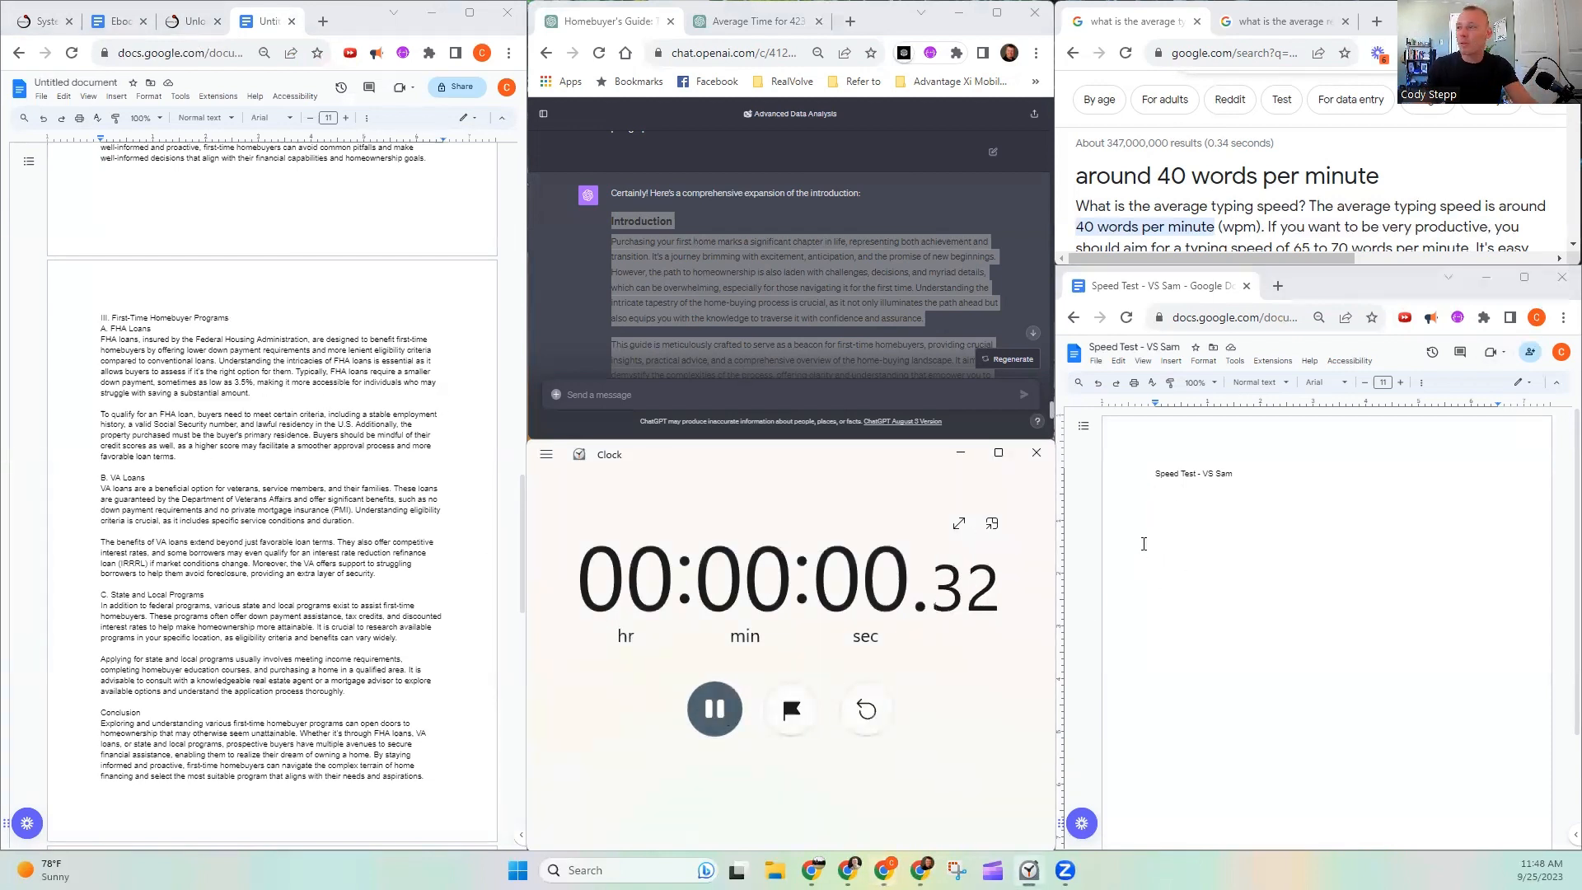
click(1175, 498)
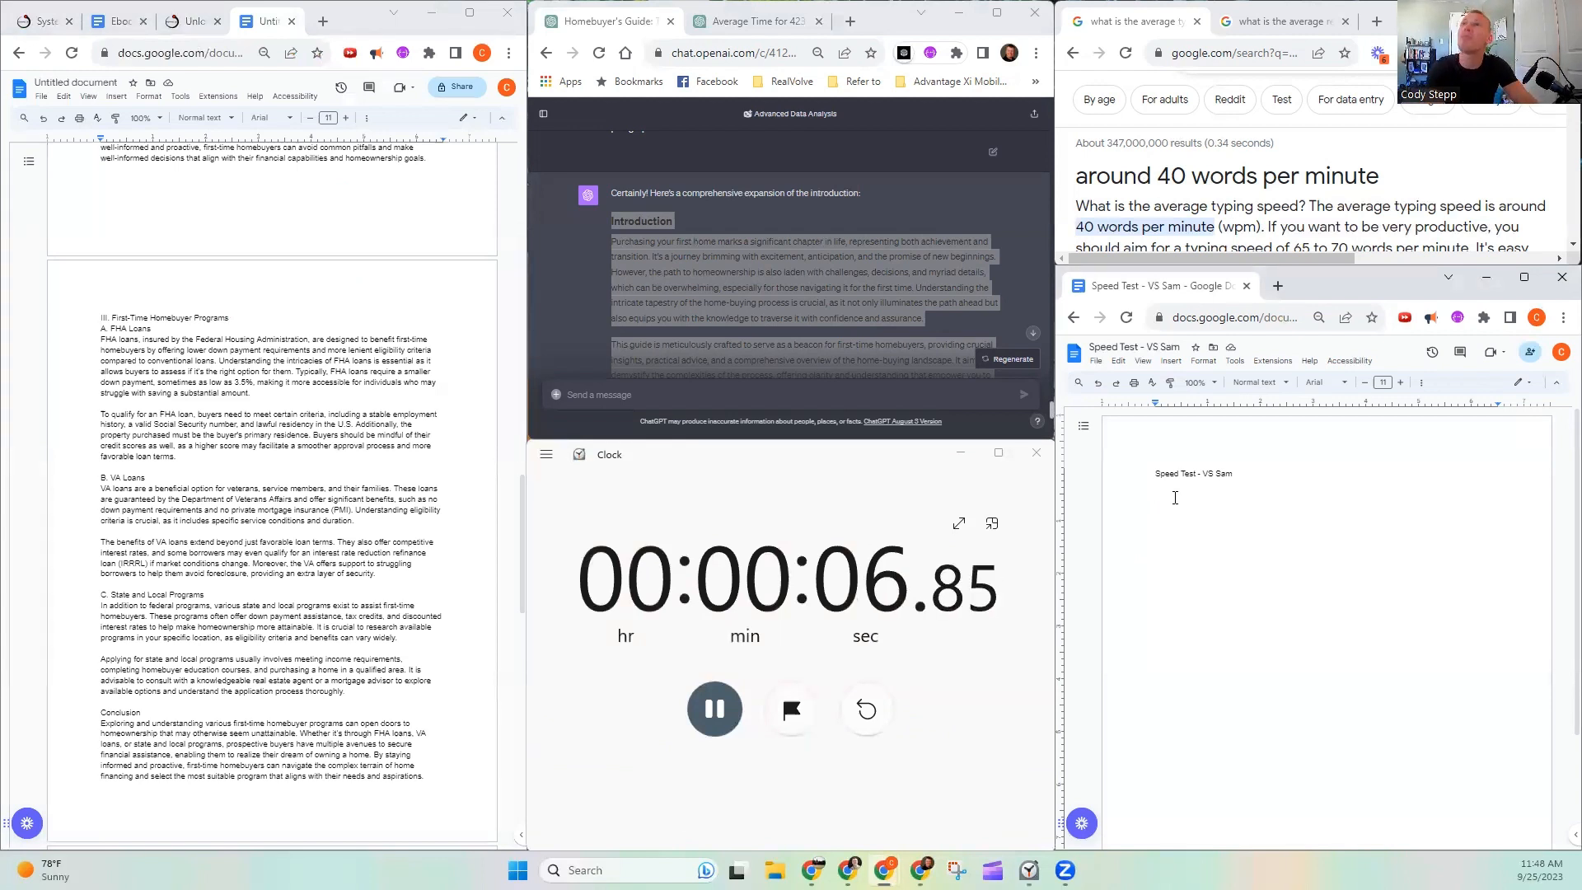
- Write the title line "Firt time home buyer process - tips, tricks, traps" below the Speed Test - VS Sam heading
text(Firs)
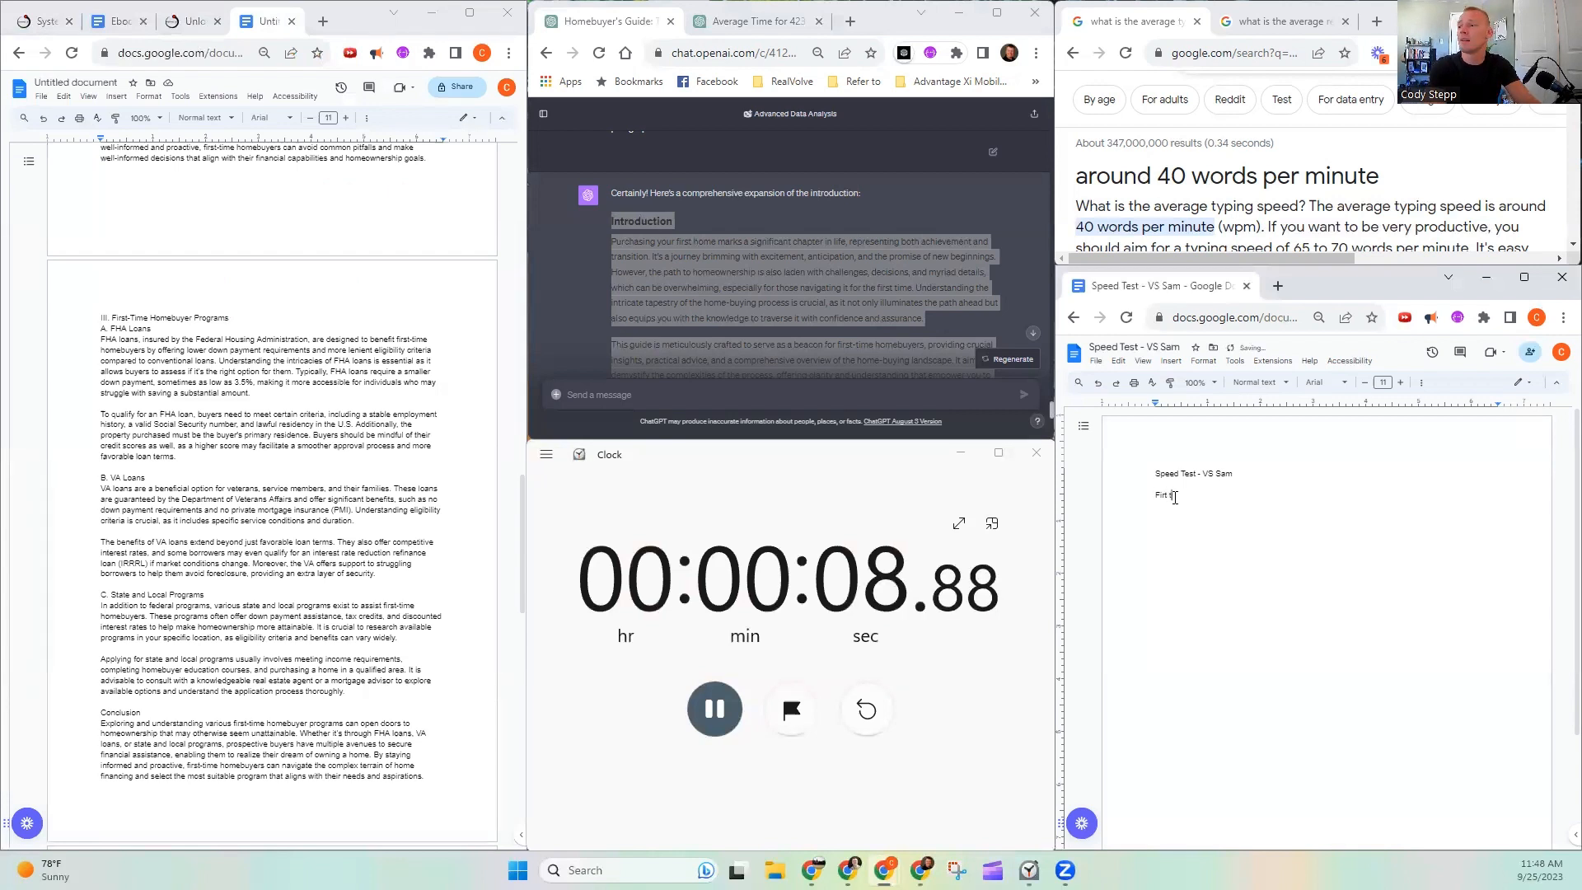
text( time home buye)
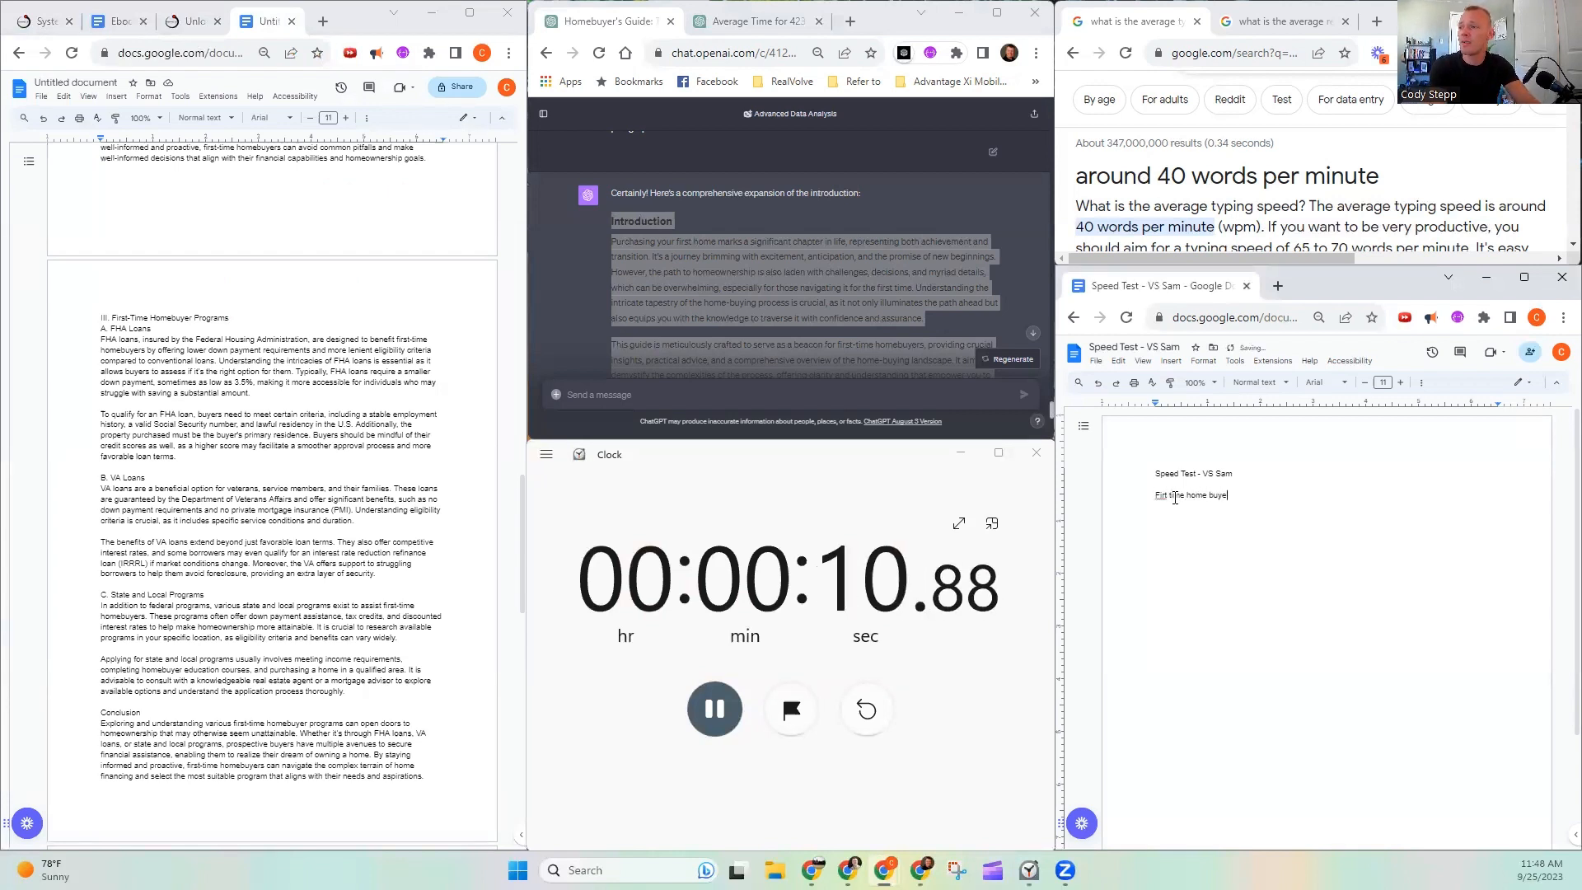
text(r pro)
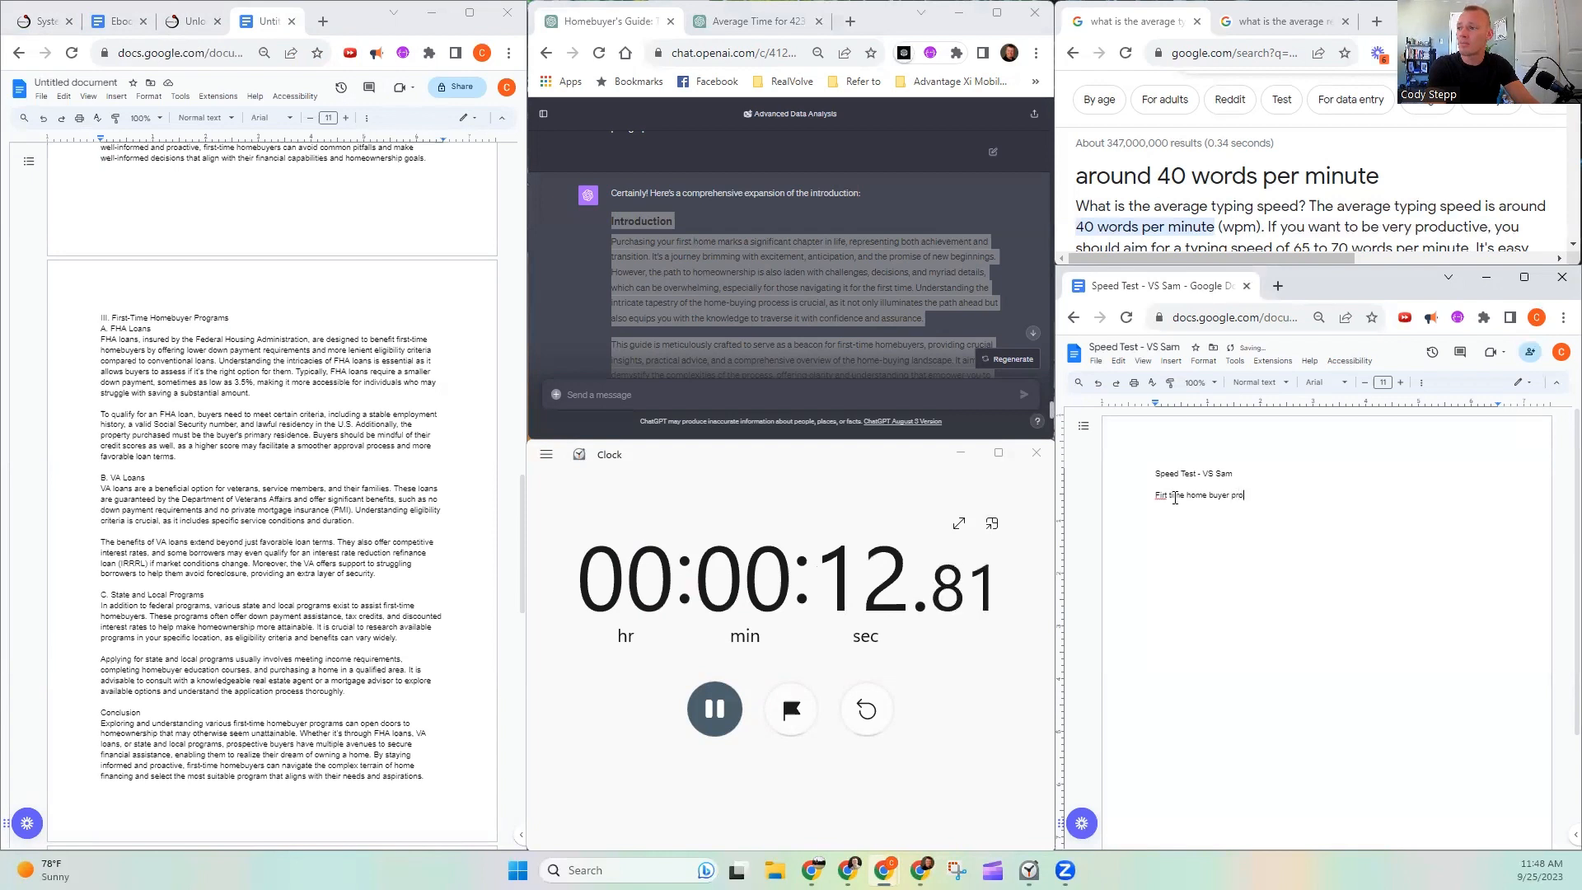
text(cess - tips, tripos)
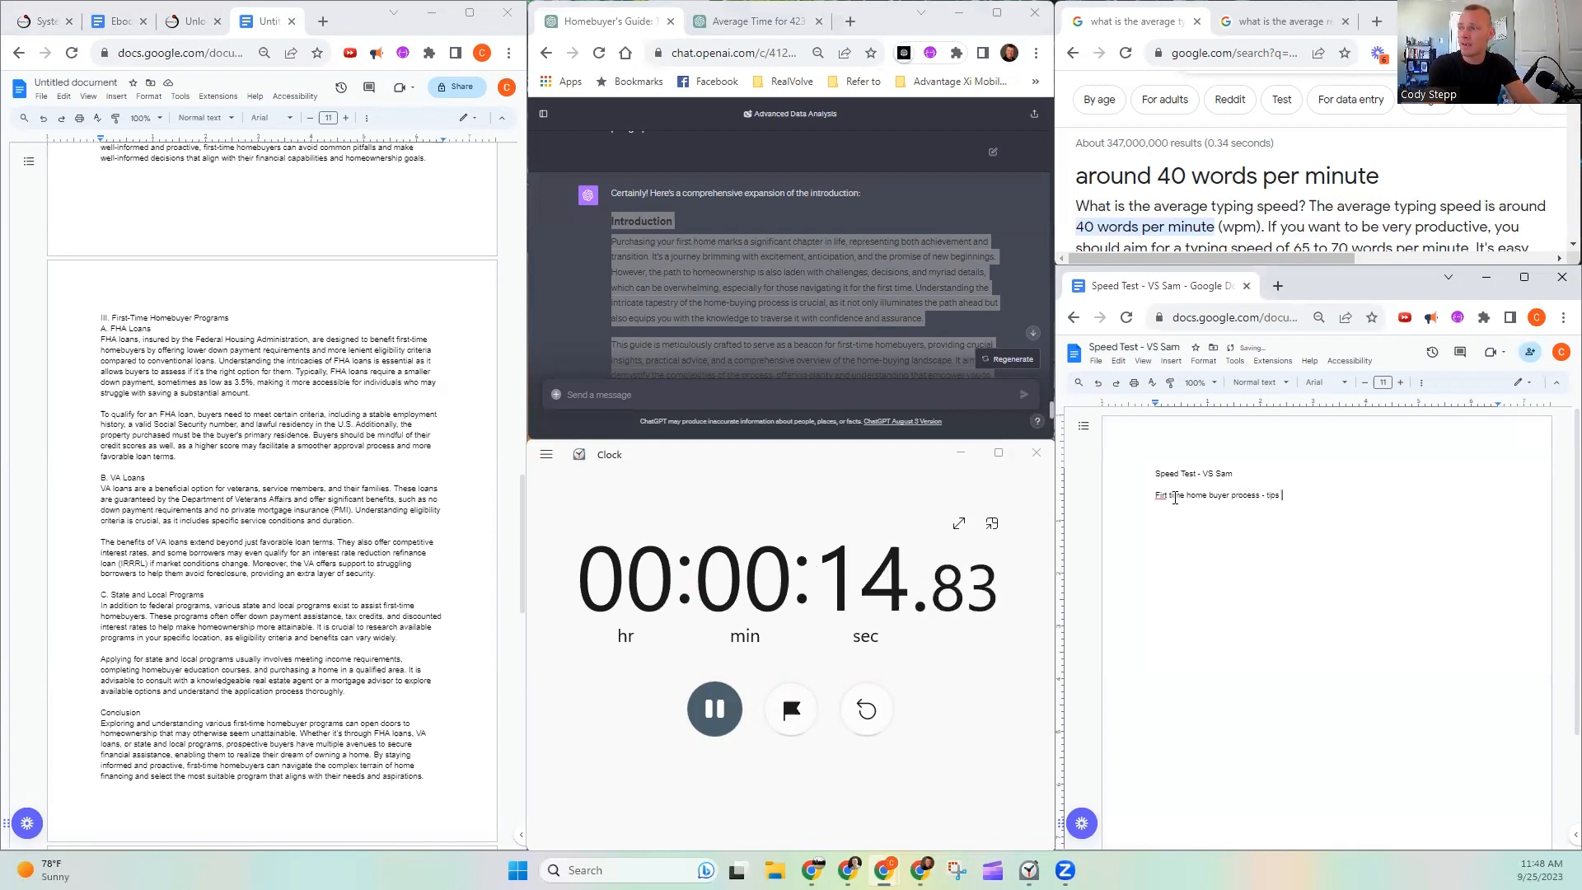
key(BackSpace)
key(BackSpace)
key(BackSpace)
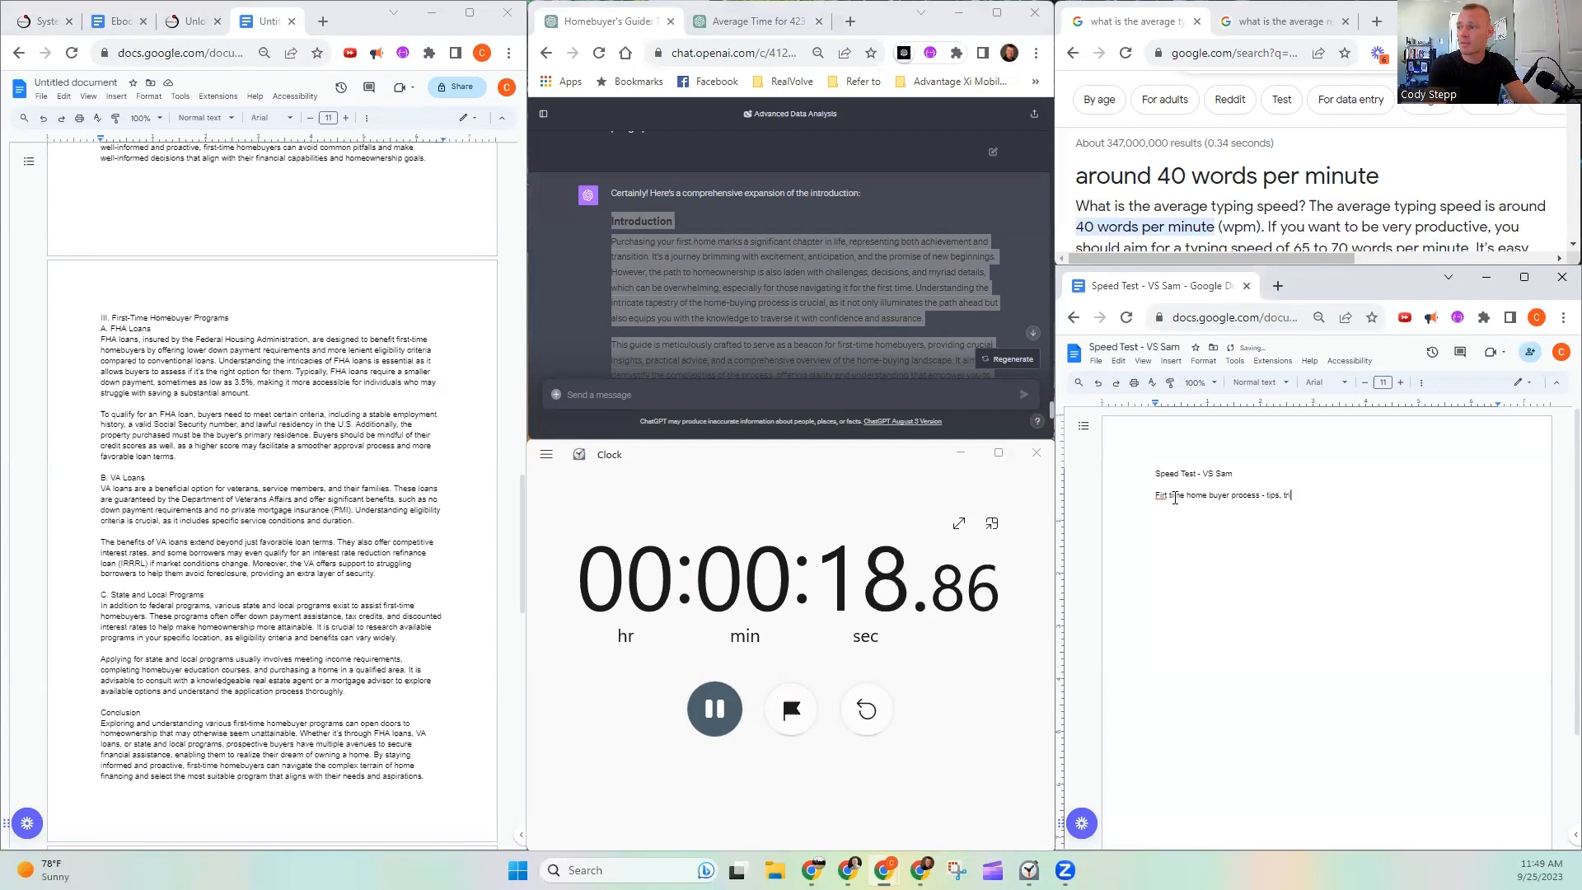
text(cks, traps )
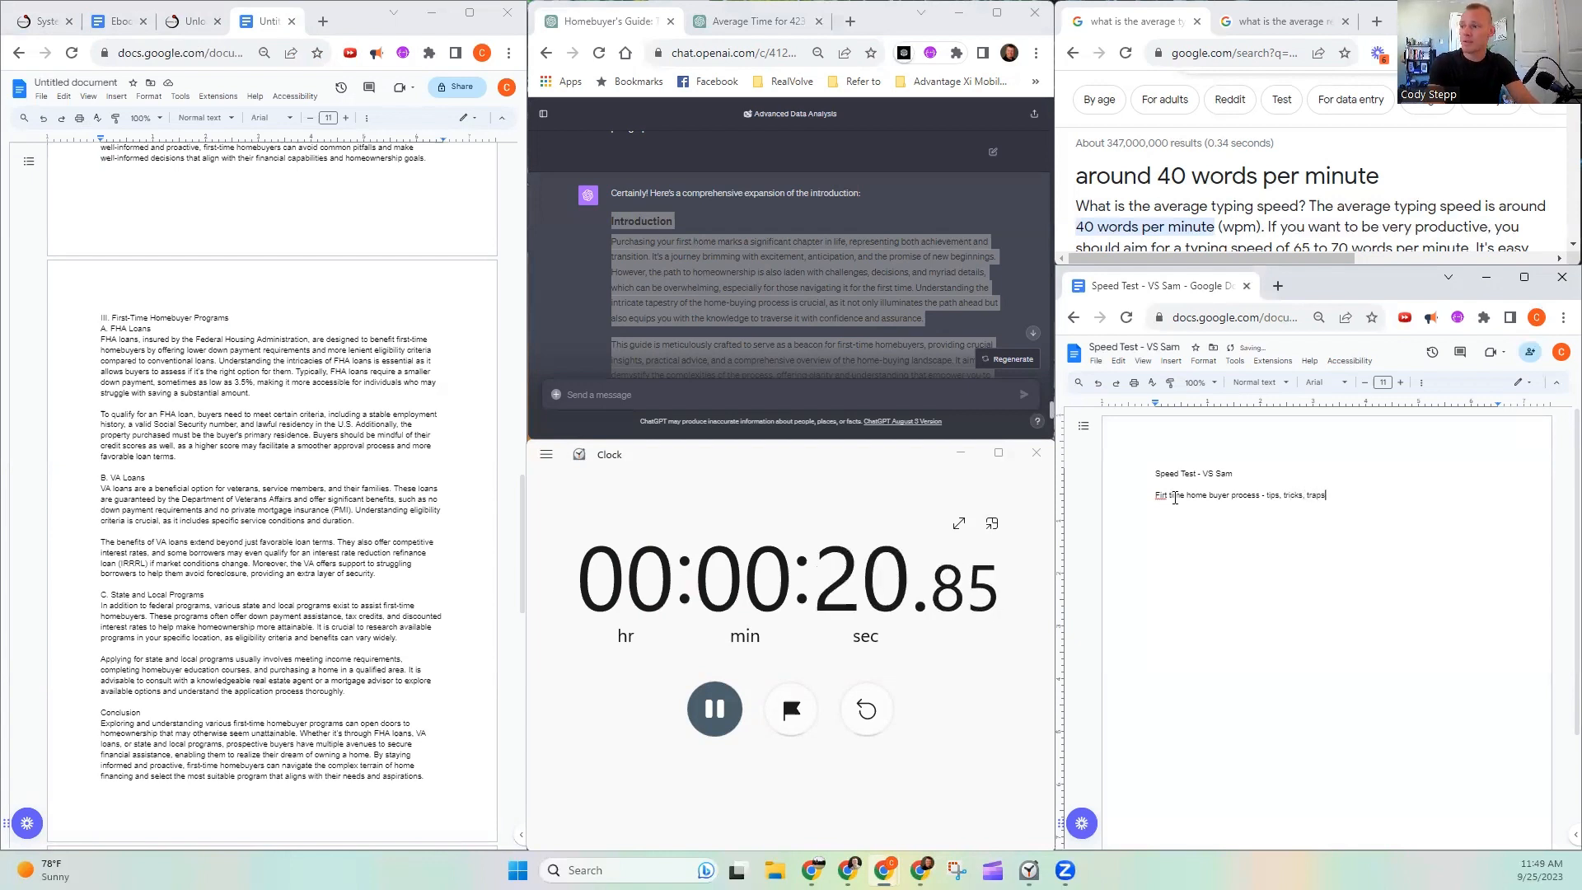
text(Intro )
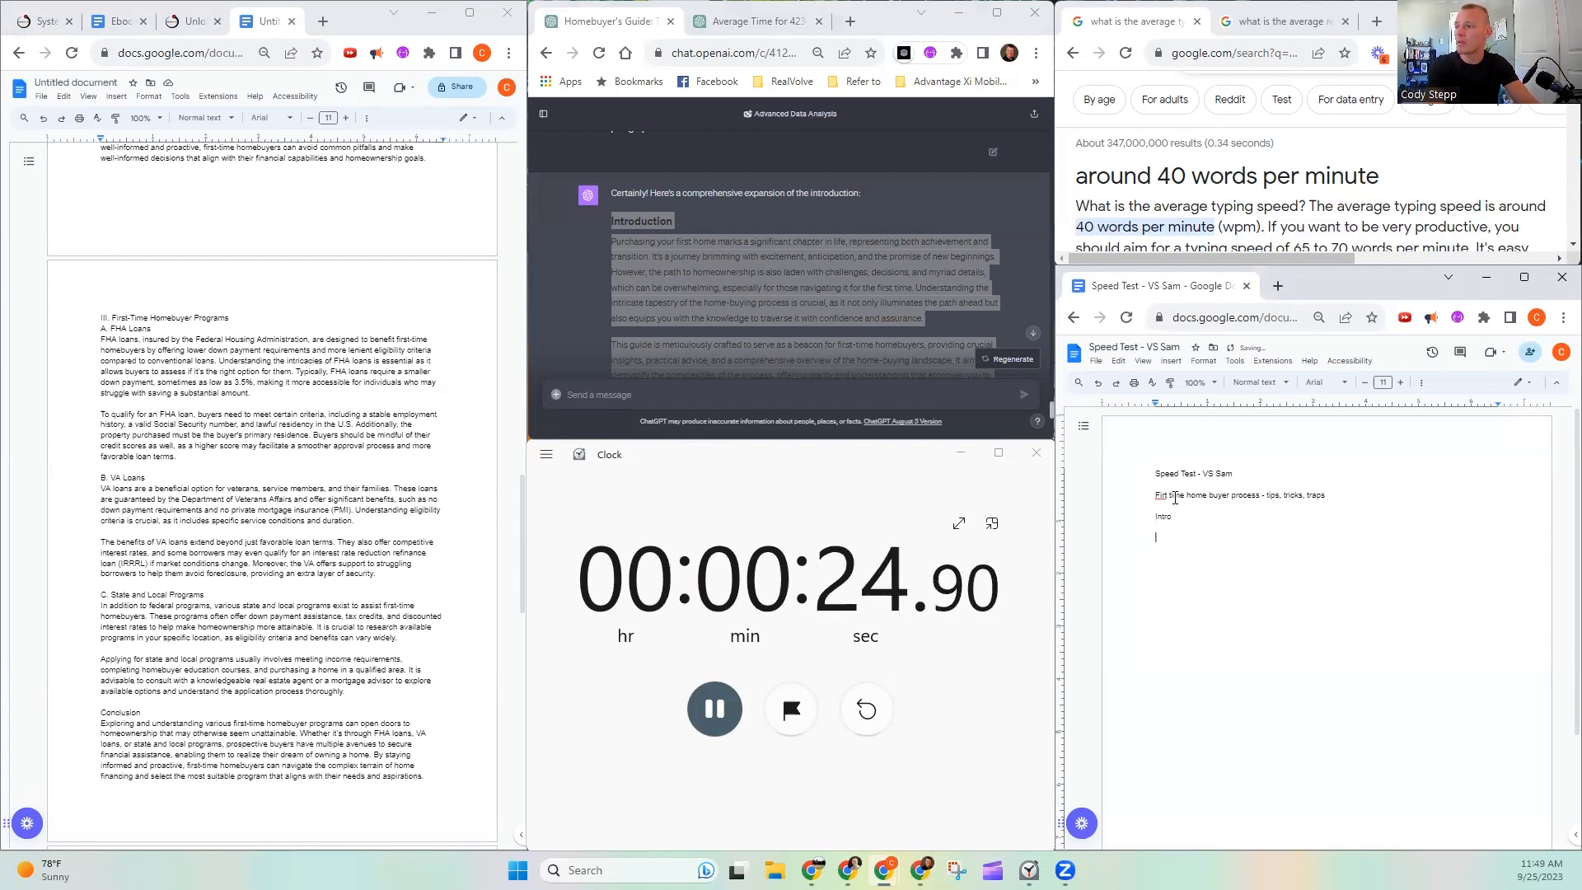
text(Topic)
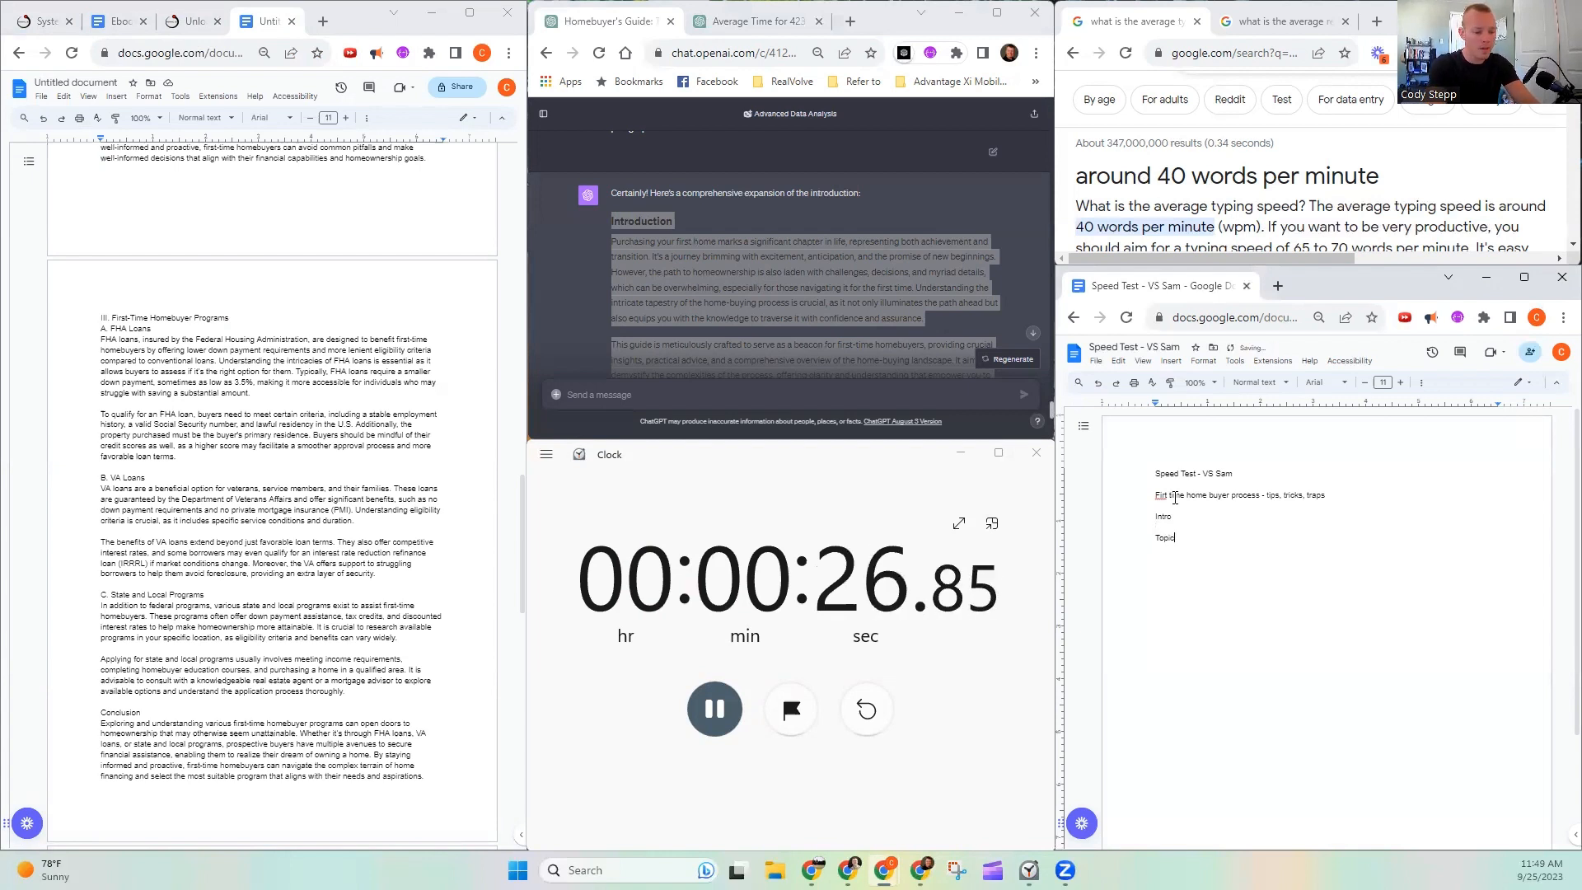
text( 1:)
- Add the outline lines "Intro" and "Topic 1:" below the title line
key(Return)
- Add the outline lines "Topic 2:" and "Topic 3:" beneath Topic 1
text(T)
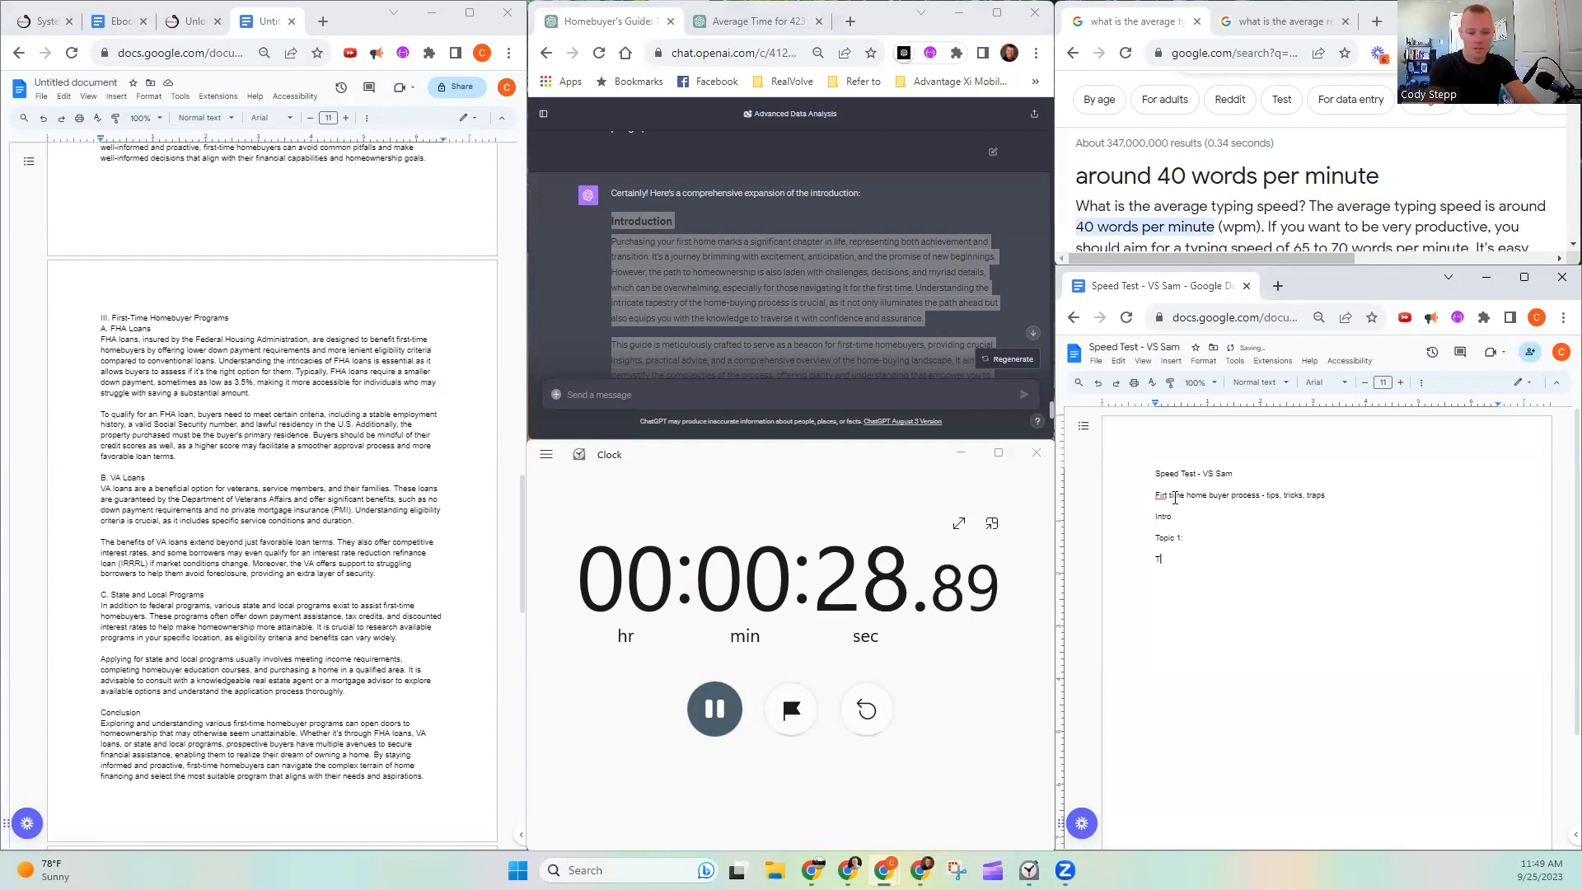
text(opic 2)
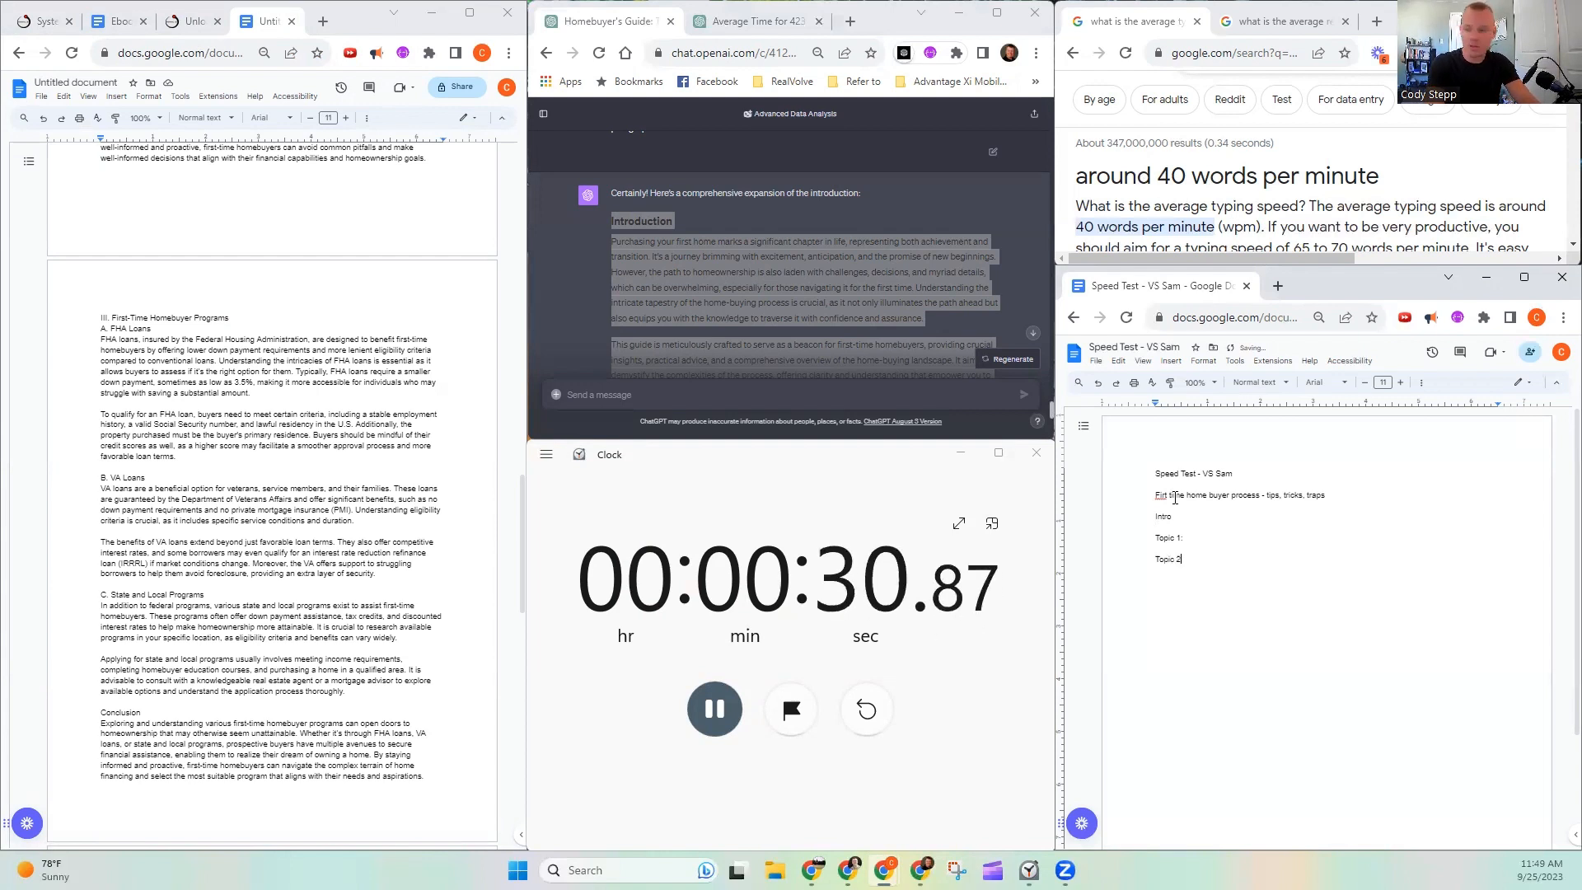
text(:)
key(Return)
text(Topic)
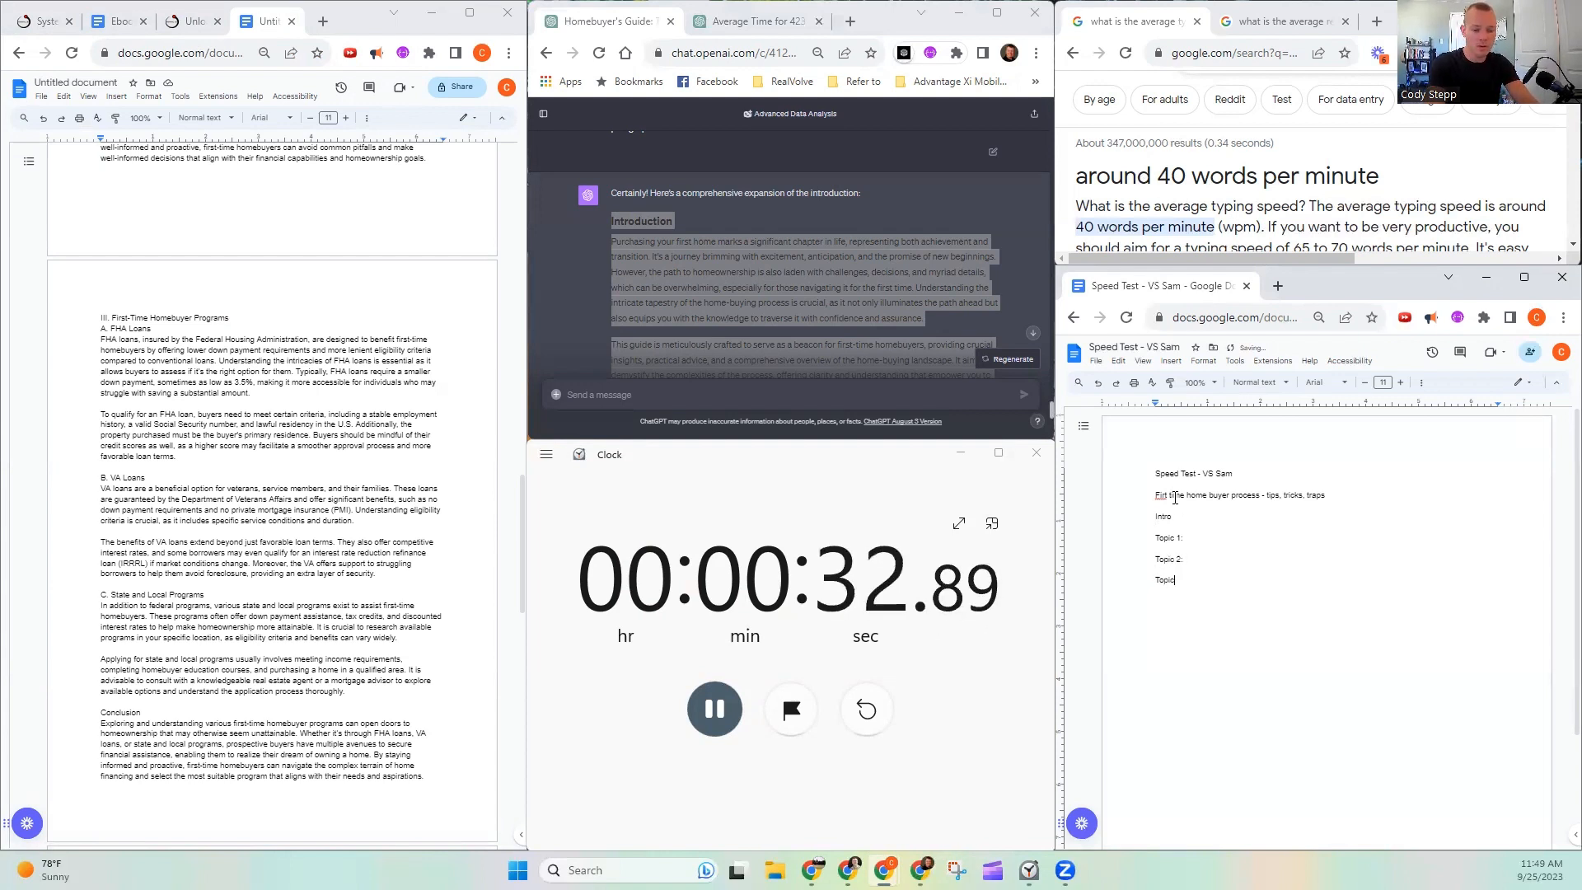
text( 3:)
key(Return)
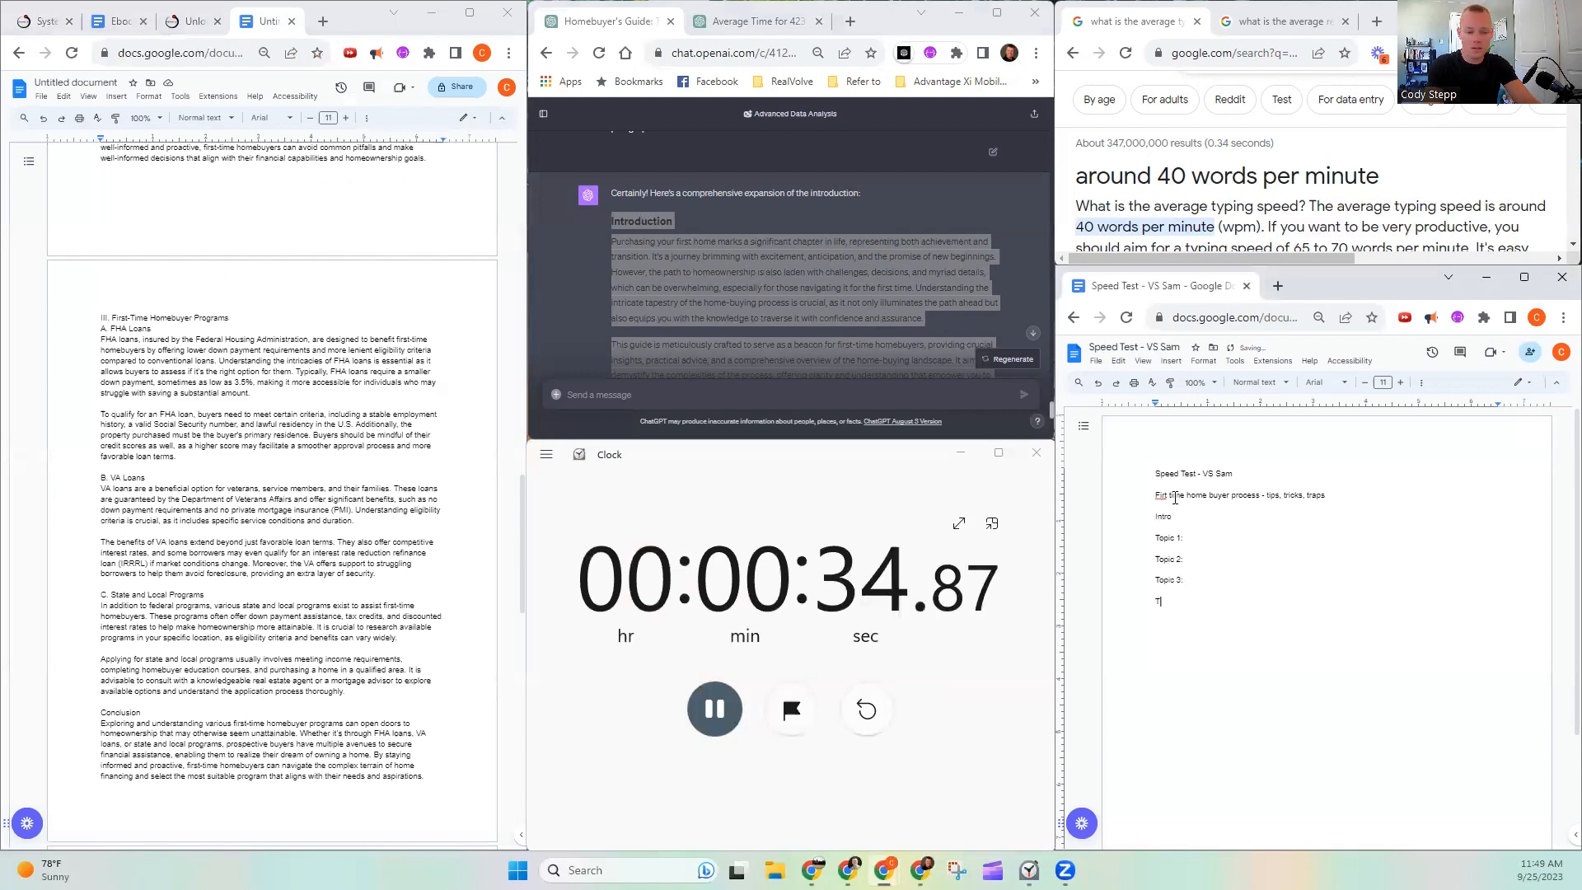
- Complete the outline with the lines "Topic 4:" and "Conclusion:"
text(Topick)
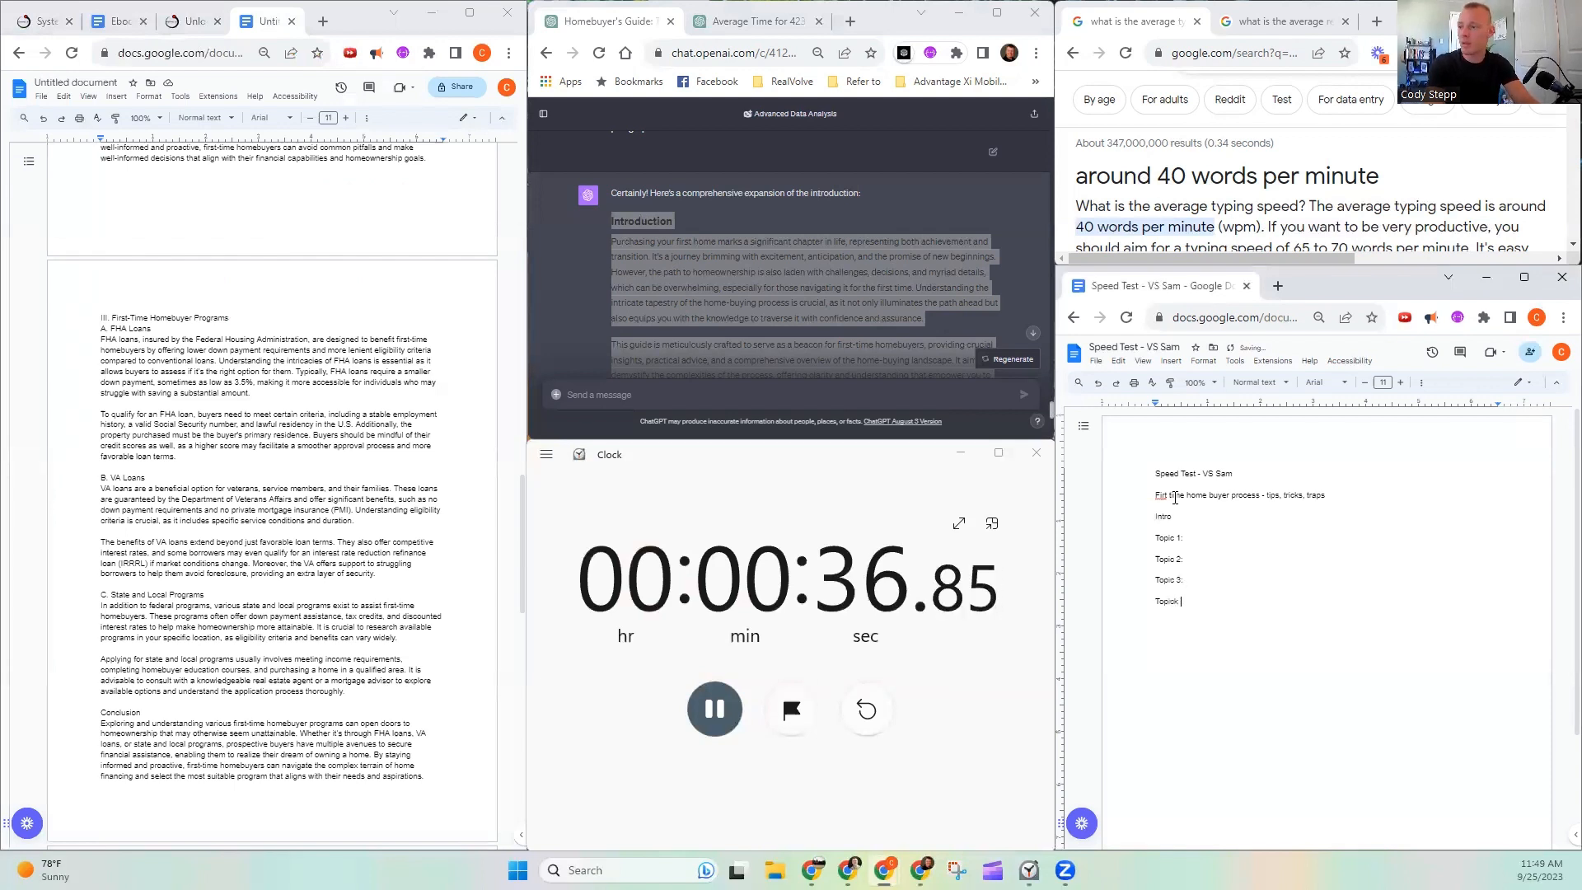
key(BackSpace)
key(BackSpace)
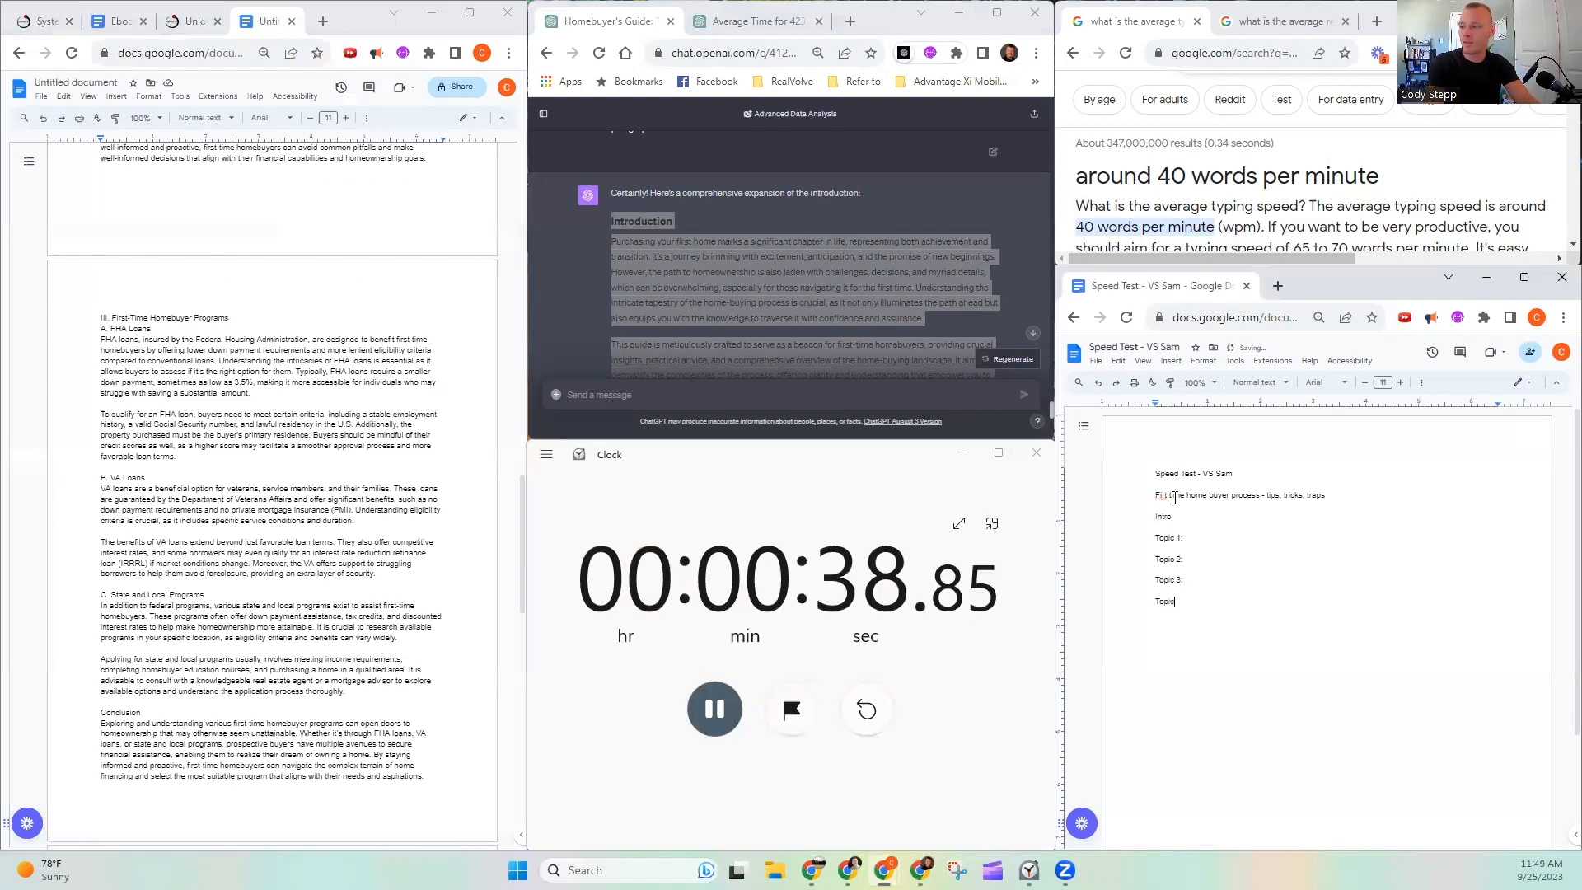
text(c 4:)
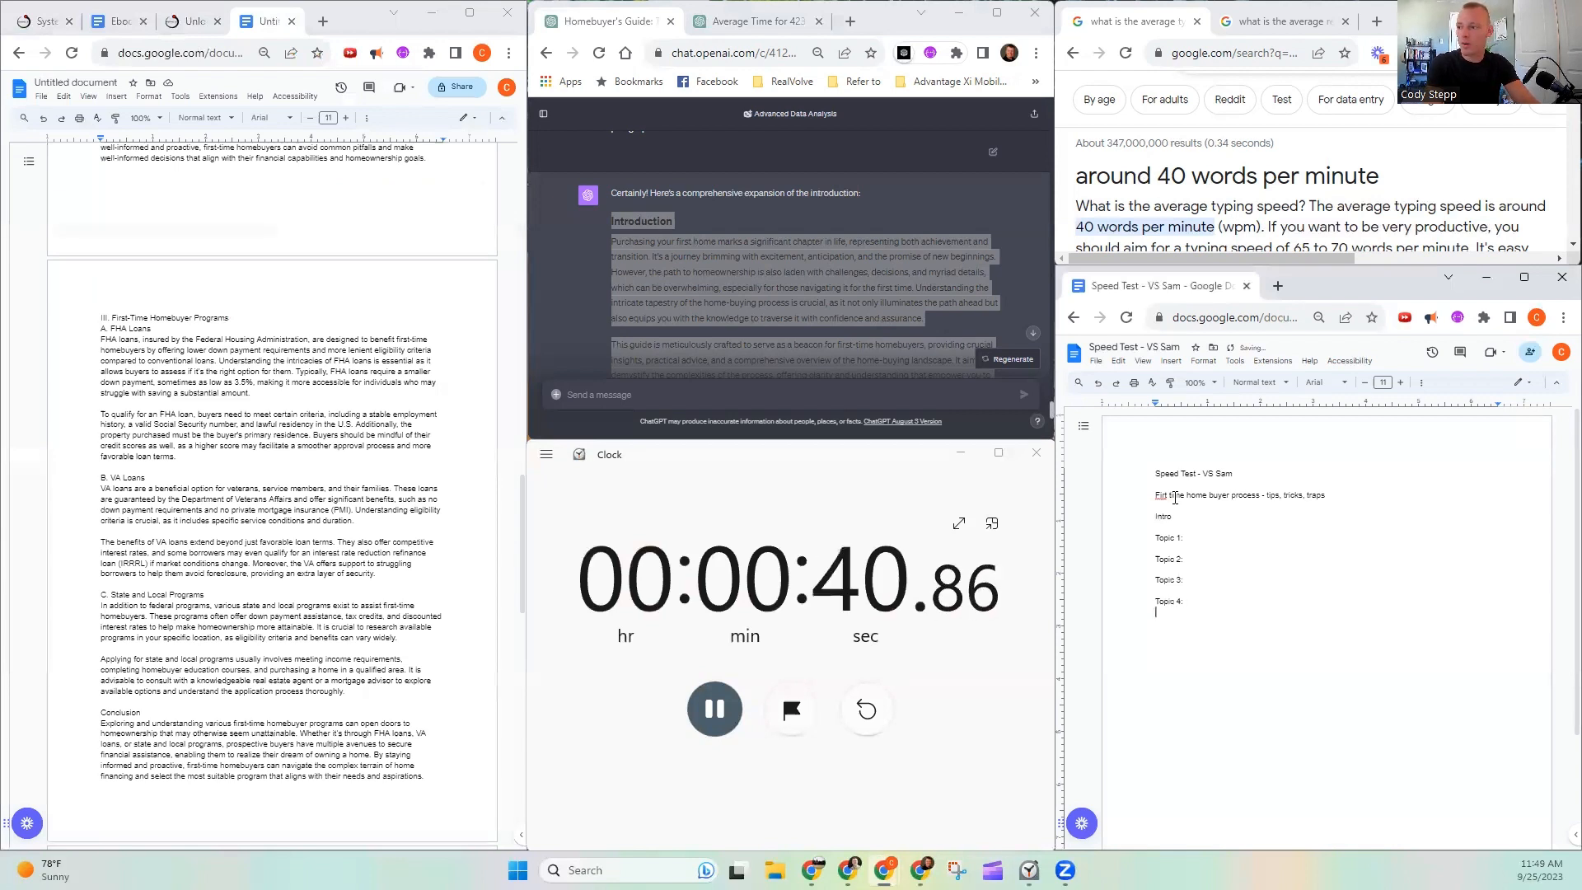
key(Return)
text(Conclus)
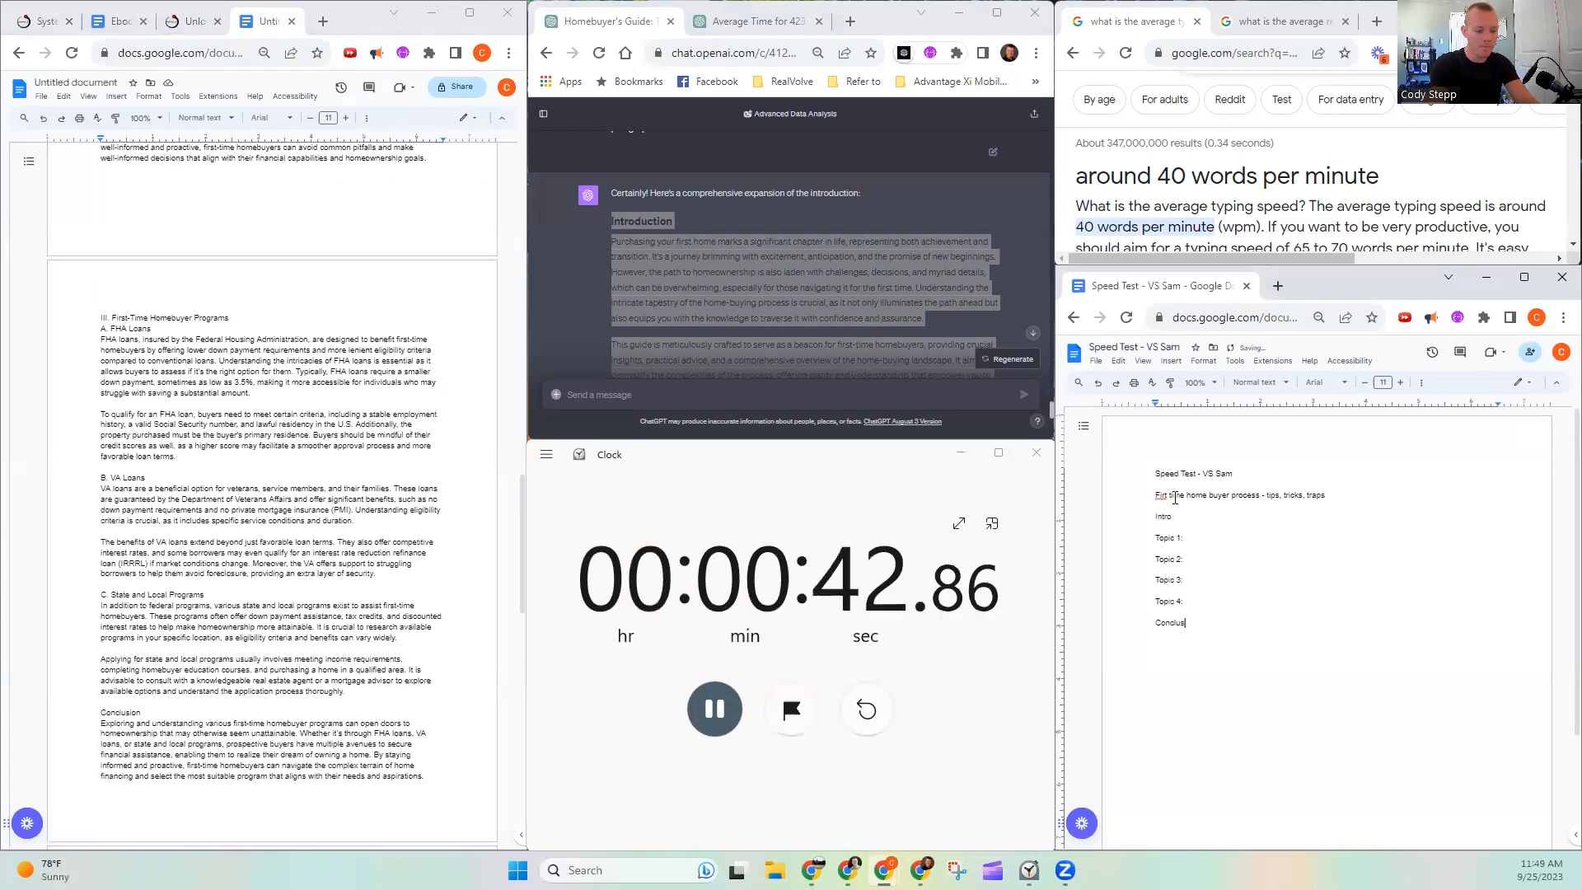
text(ion)
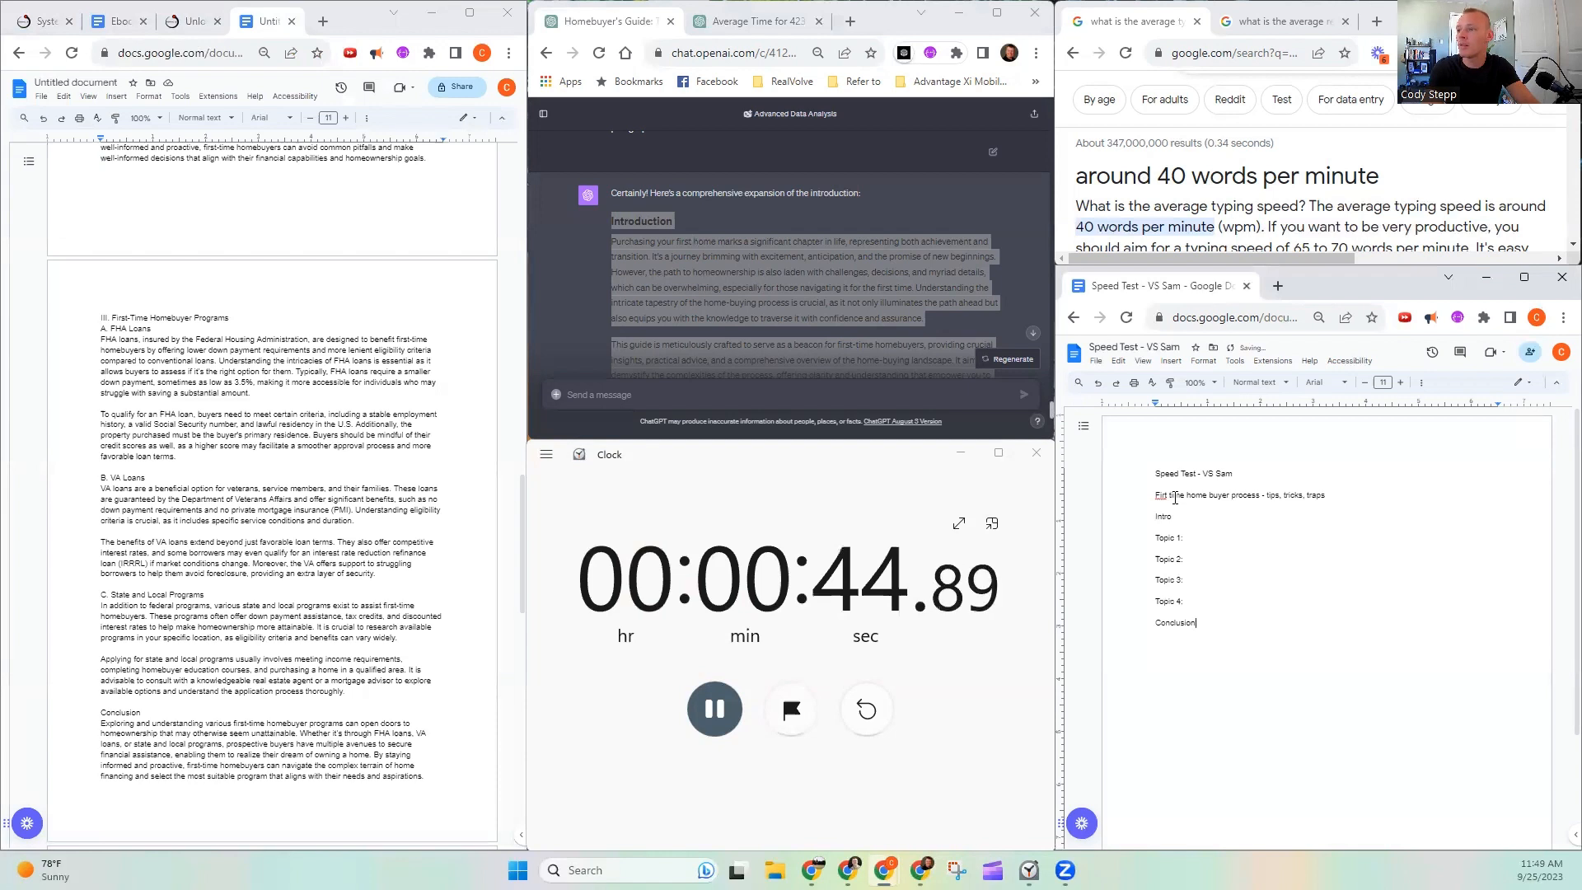
text(:)
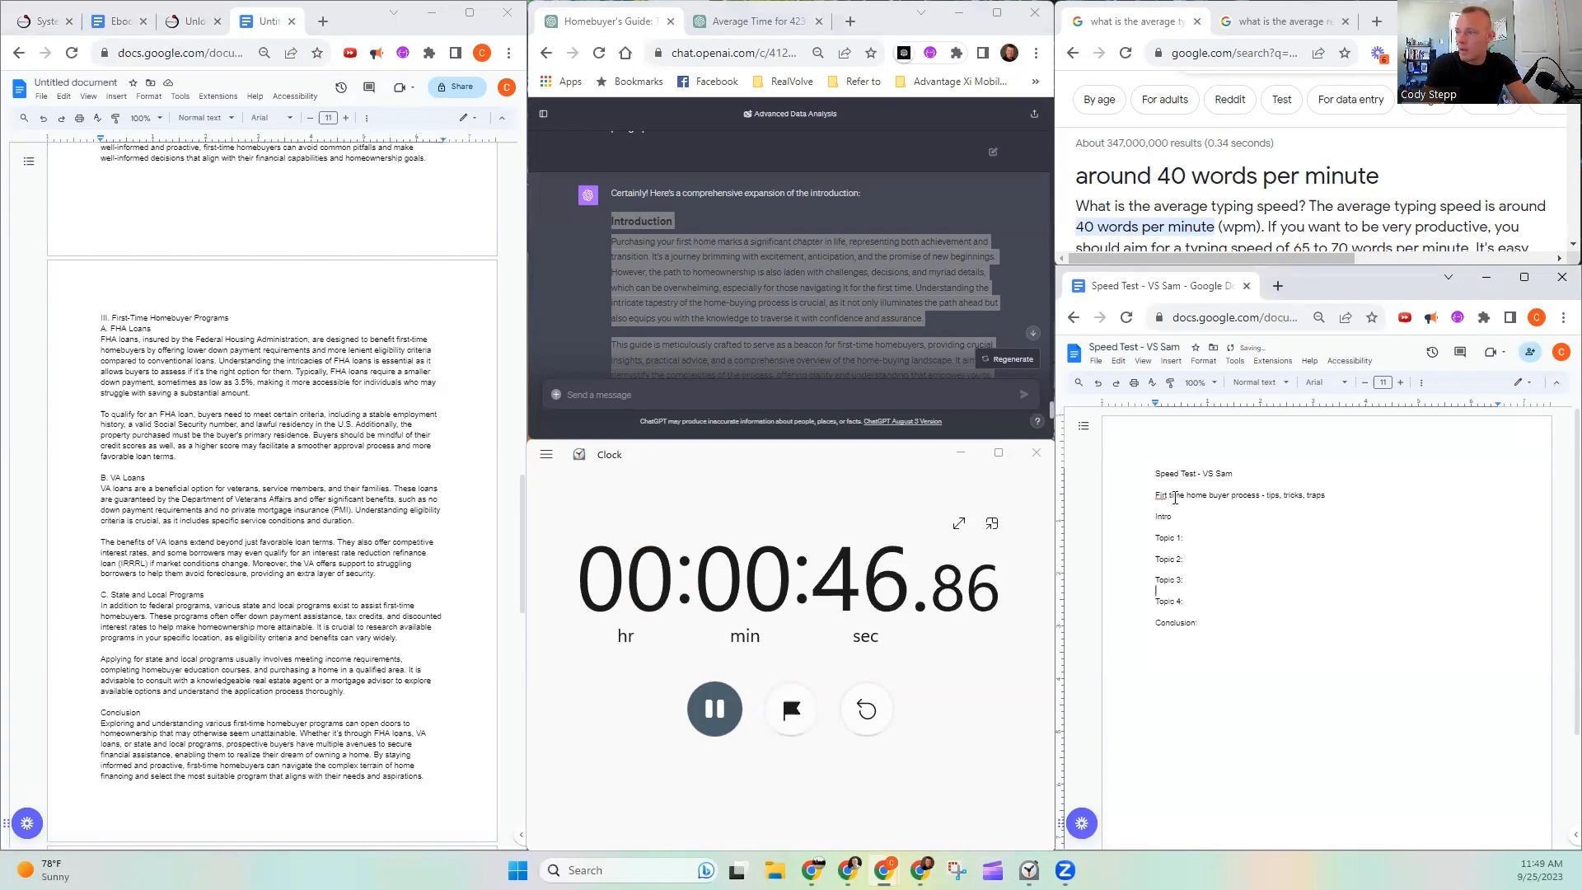
- Go back up to the Intro line of the outline and add a colon after it
key(Up)
key(Up)
text(:)
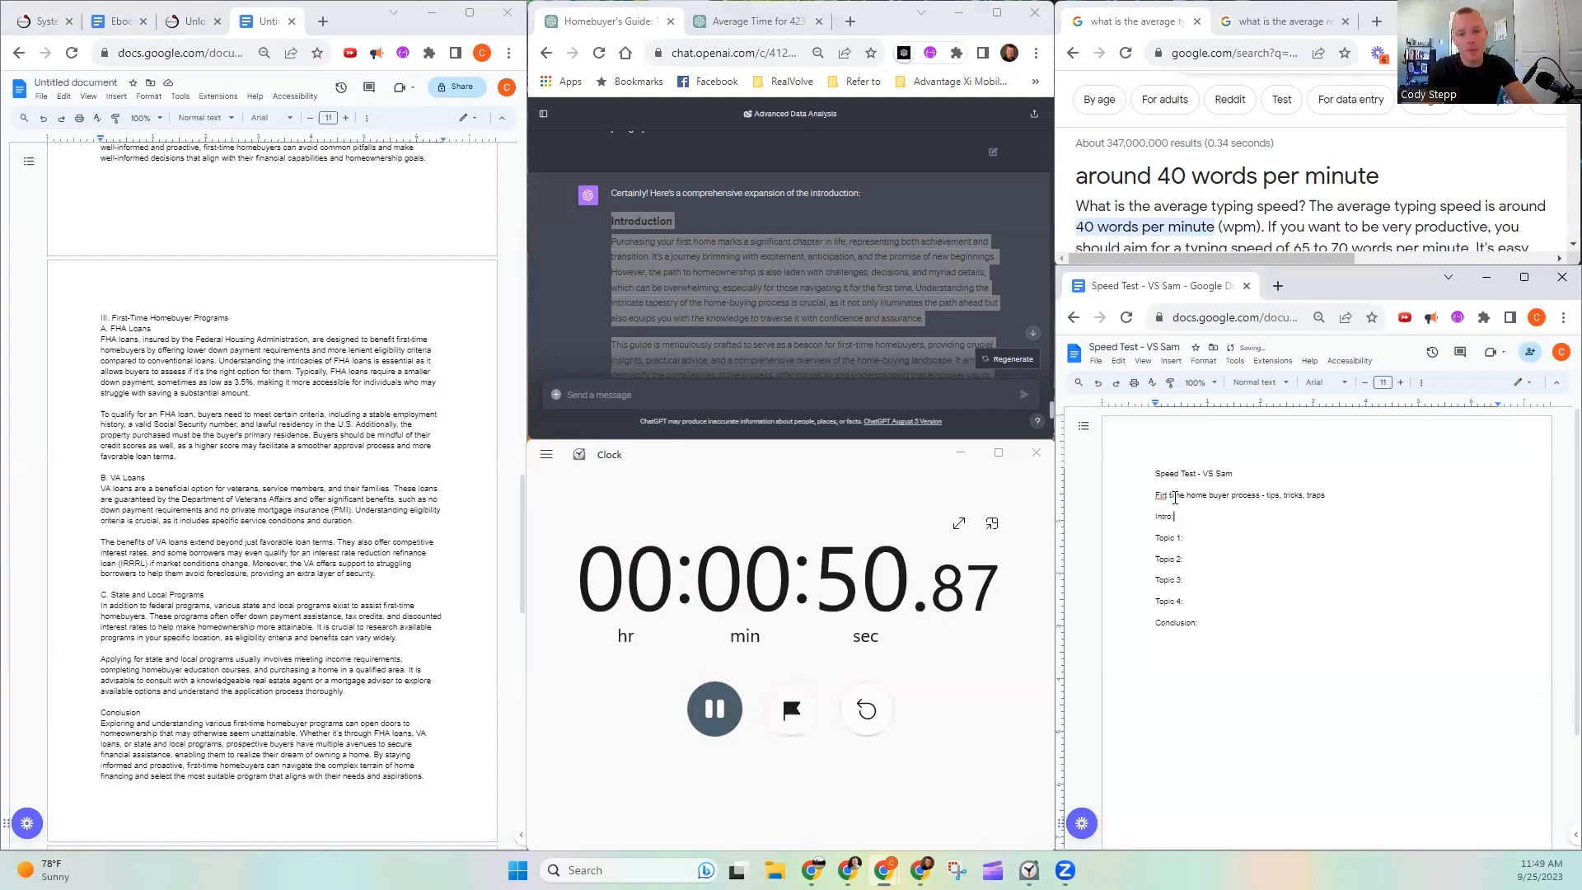
- Correct the misspelled first word of the home buyer process title line to "First" using the suggested spelling
right_click(1167, 497)
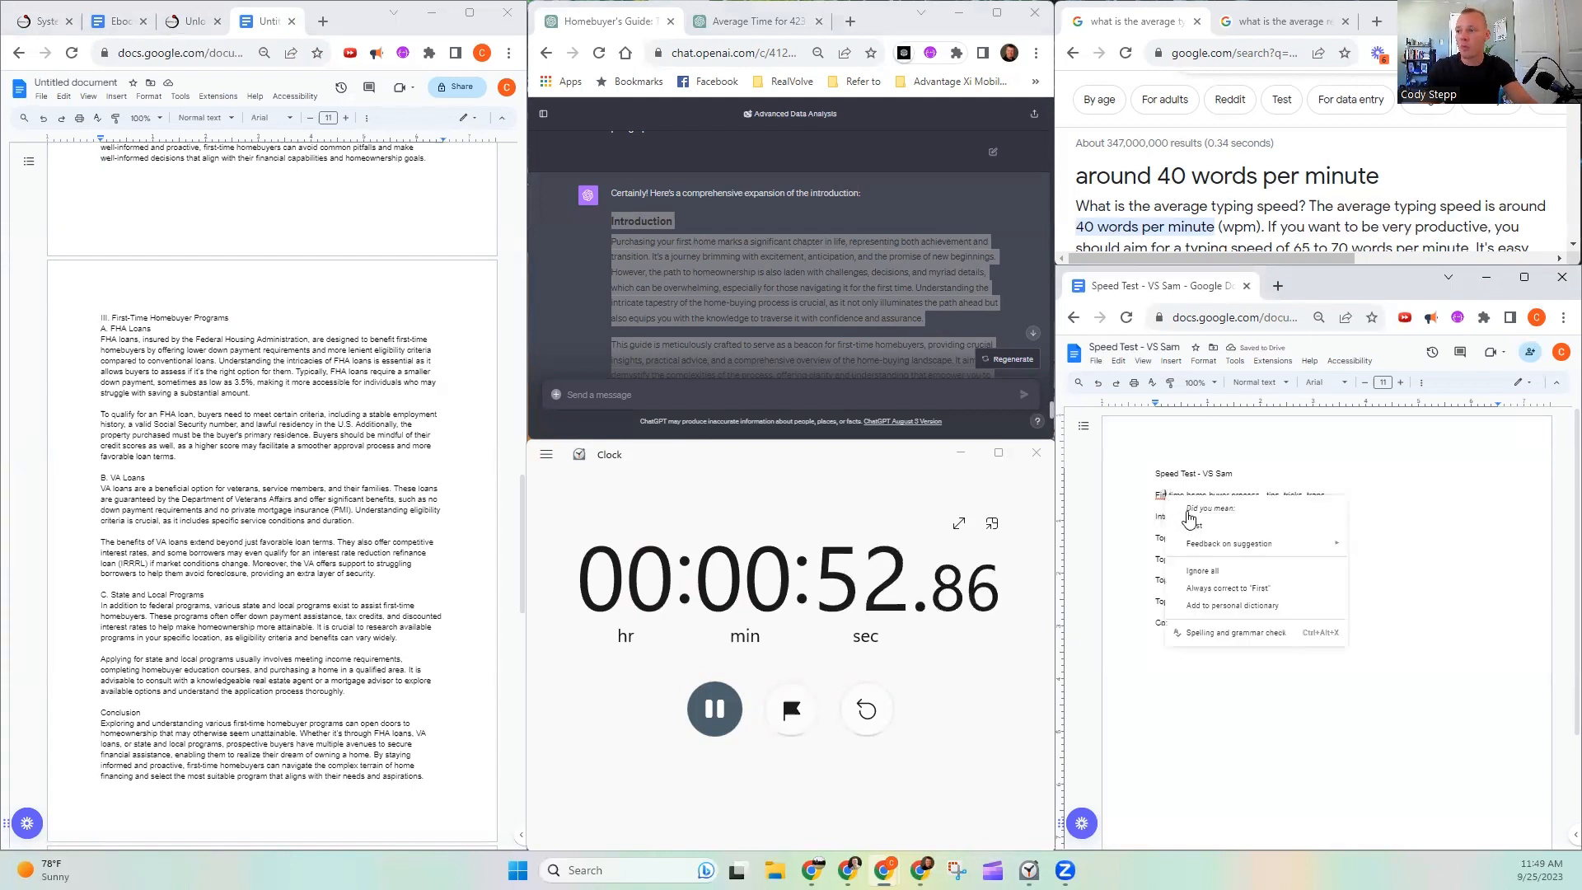
click(1194, 525)
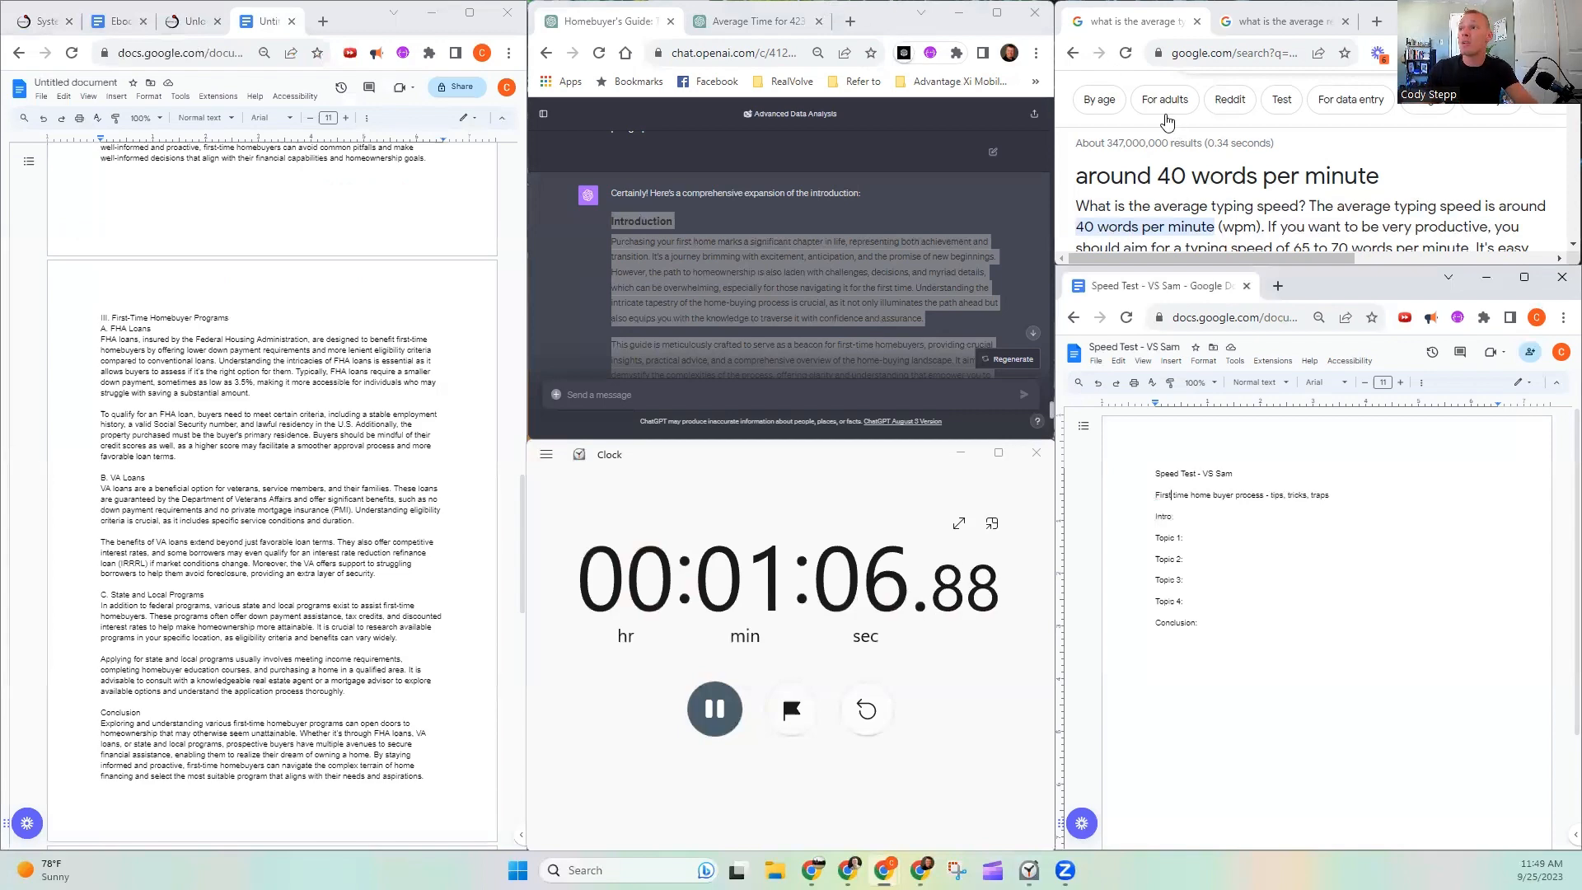
- Check the average reading speed search results, go back to the typing speed results, and return to the Speed Test document's title line
click(1260, 18)
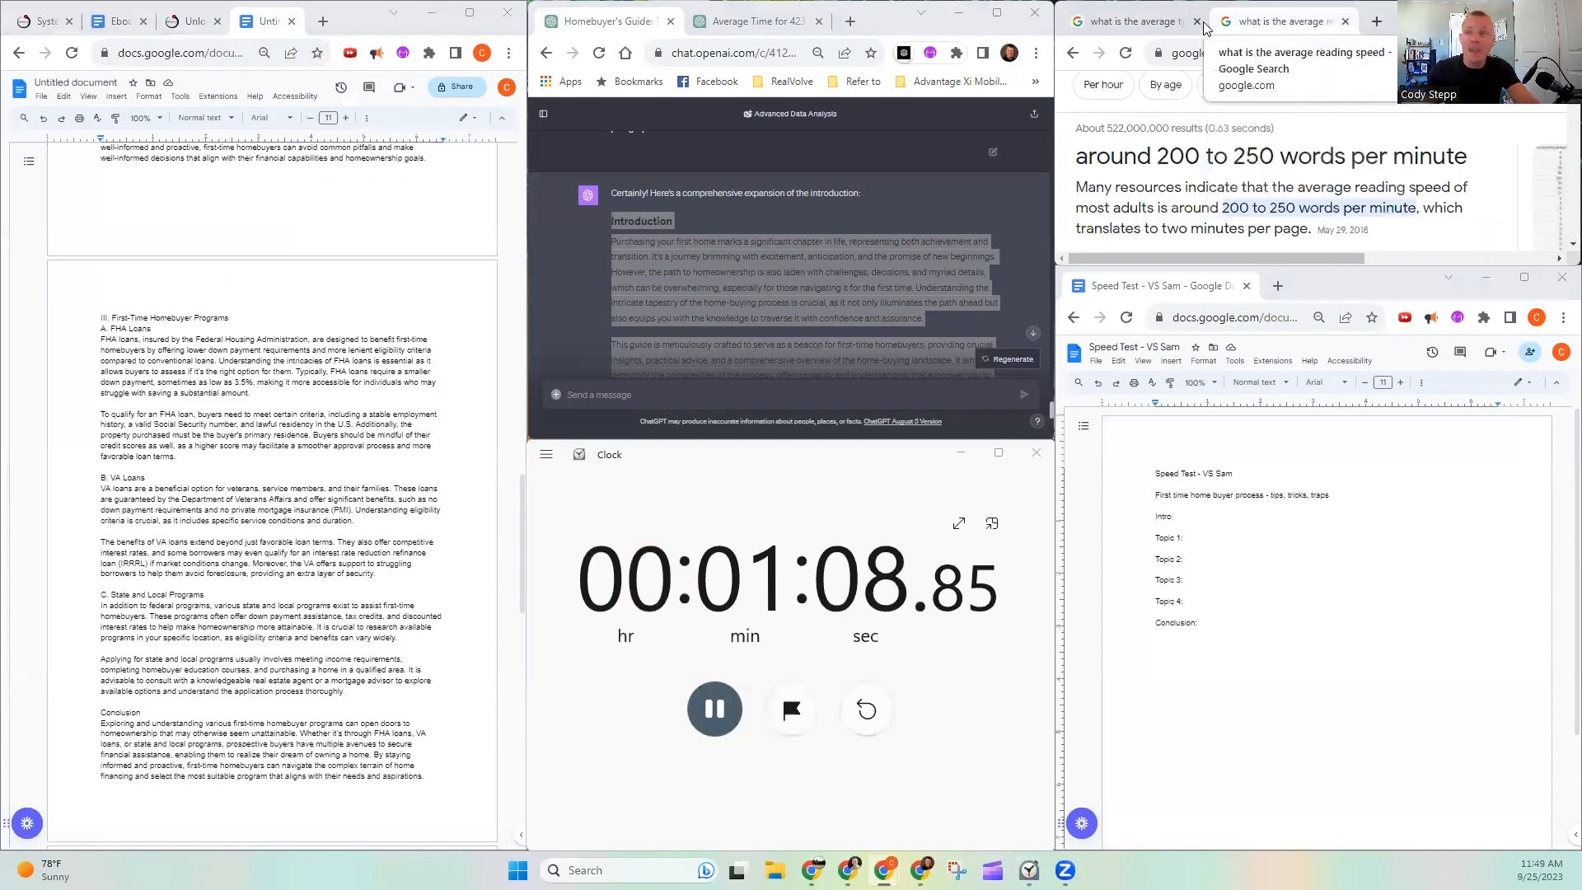
click(1133, 21)
click(1207, 497)
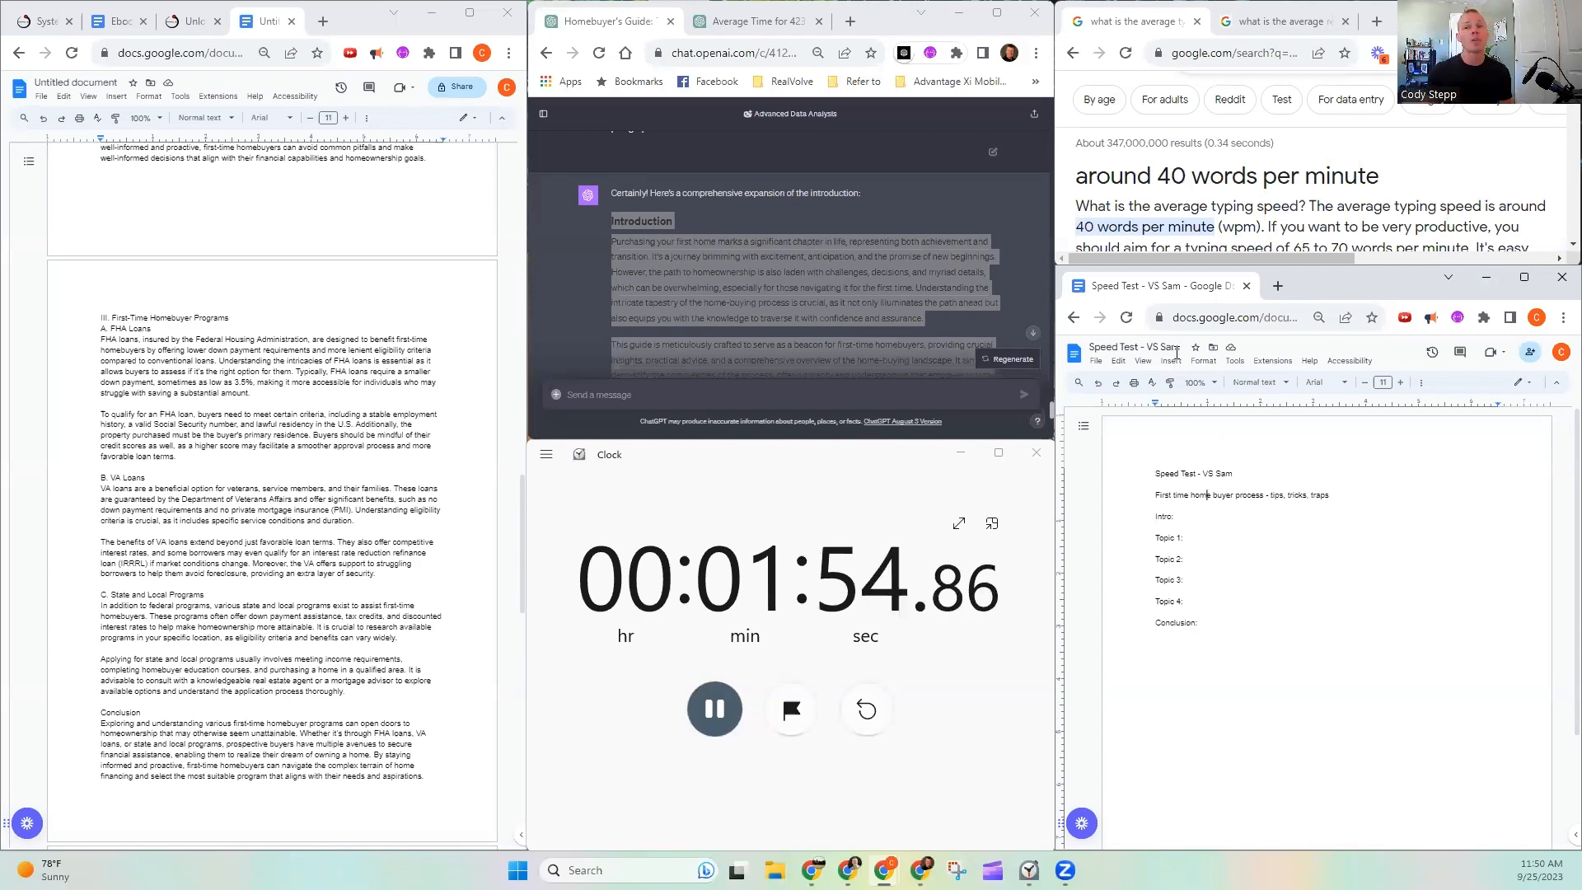
- Review the ChatGPT introduction and skim the compiled home buyer guide document from the First-Time Homebuyer Programs section back to its beginning
click(637, 37)
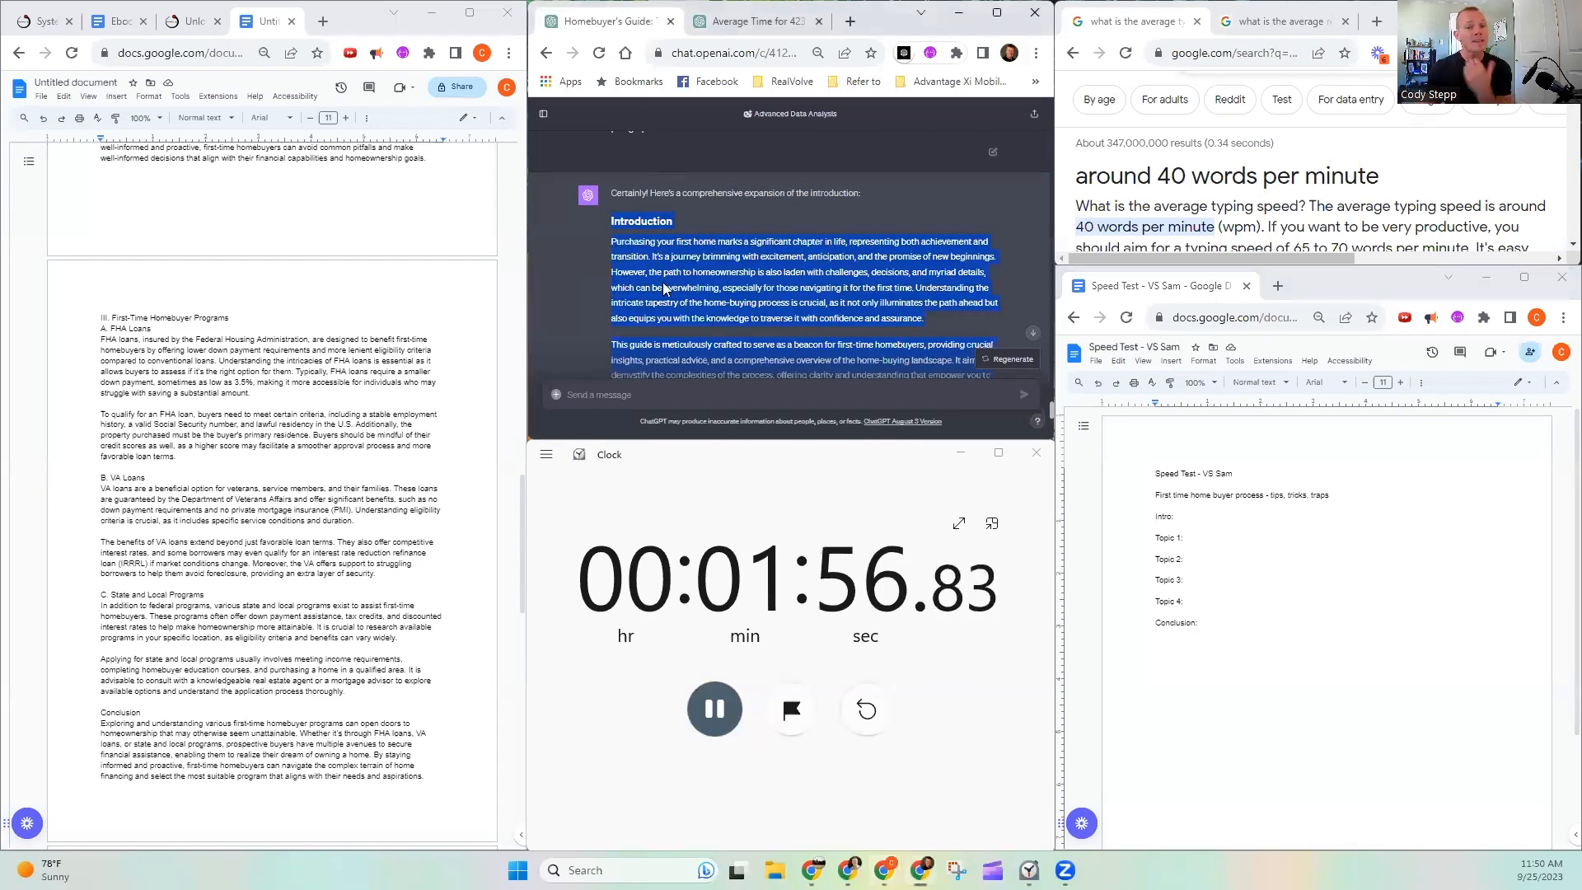
scroll(240, 353, up, 5)
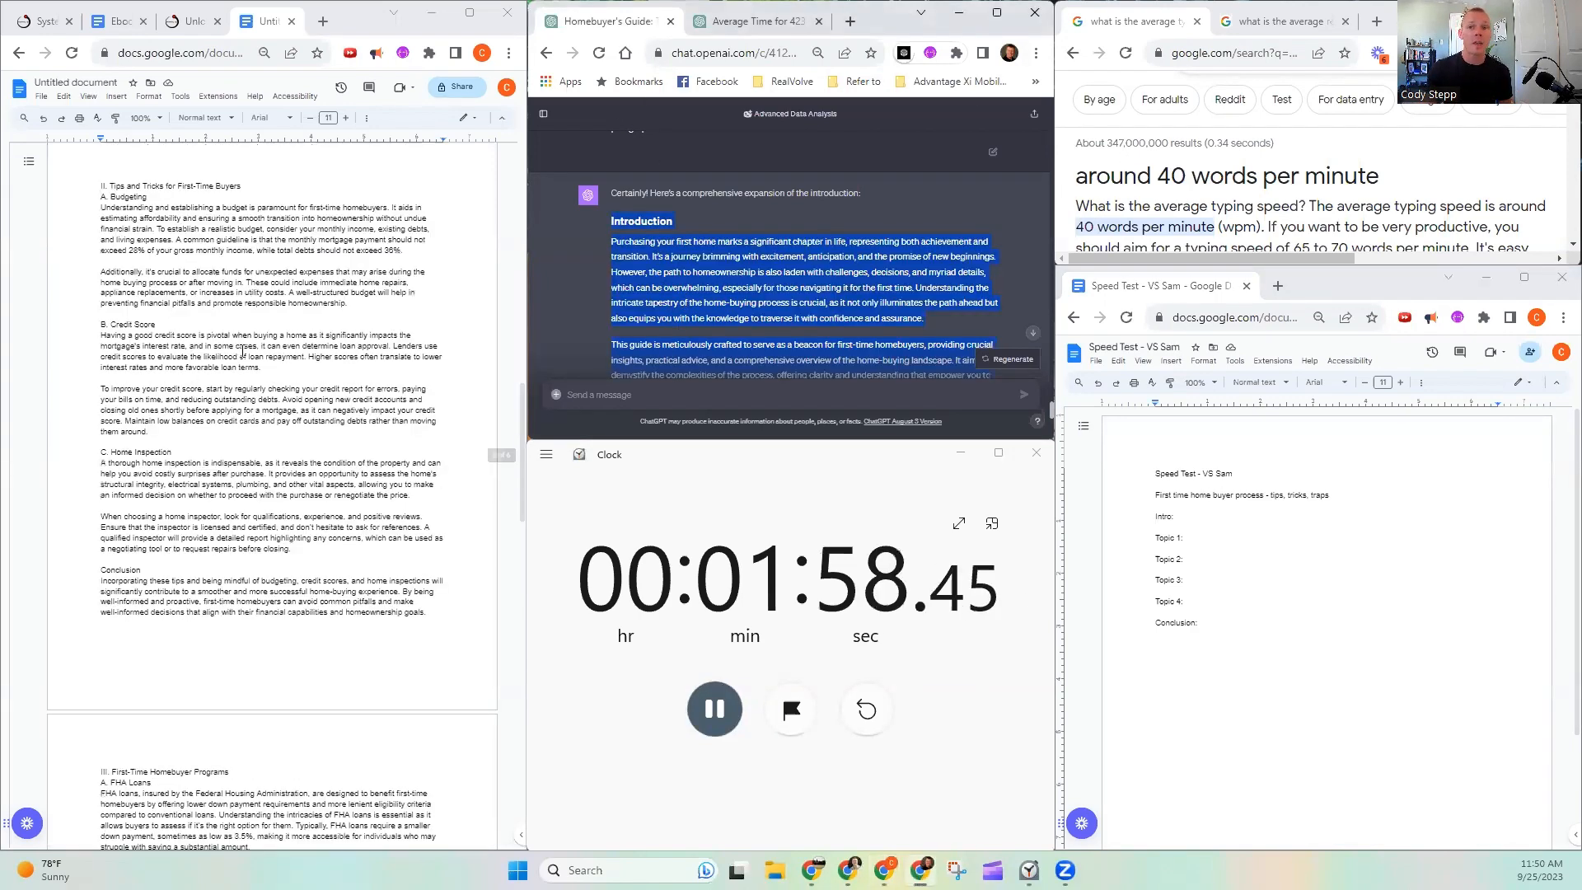
scroll(240, 352, up, 6)
scroll(199, 492, down, 20)
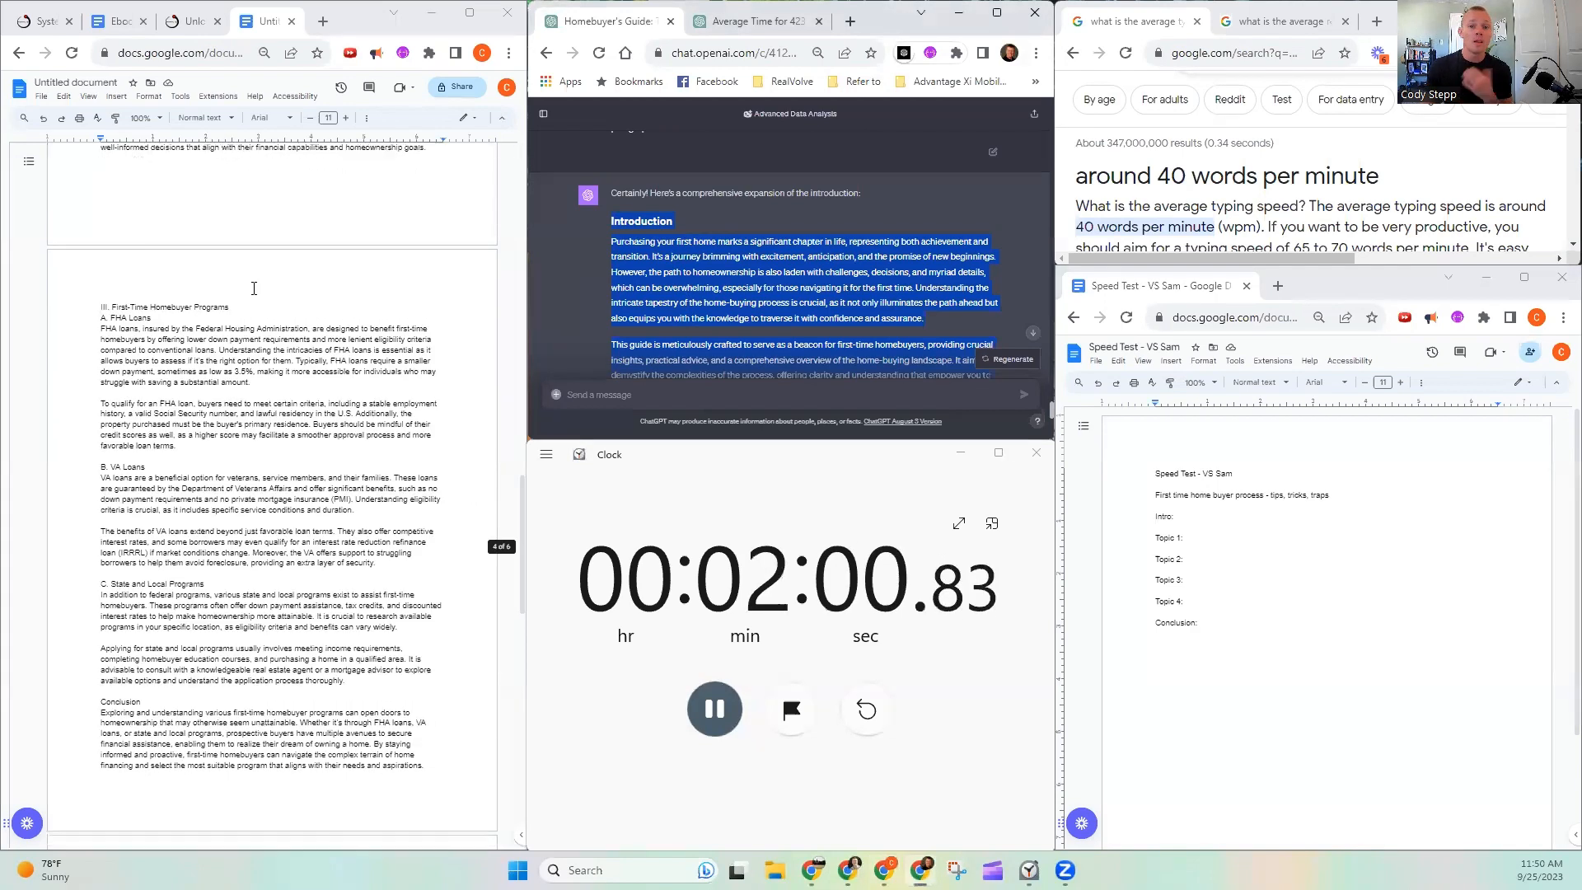
scroll(258, 307, up, 20)
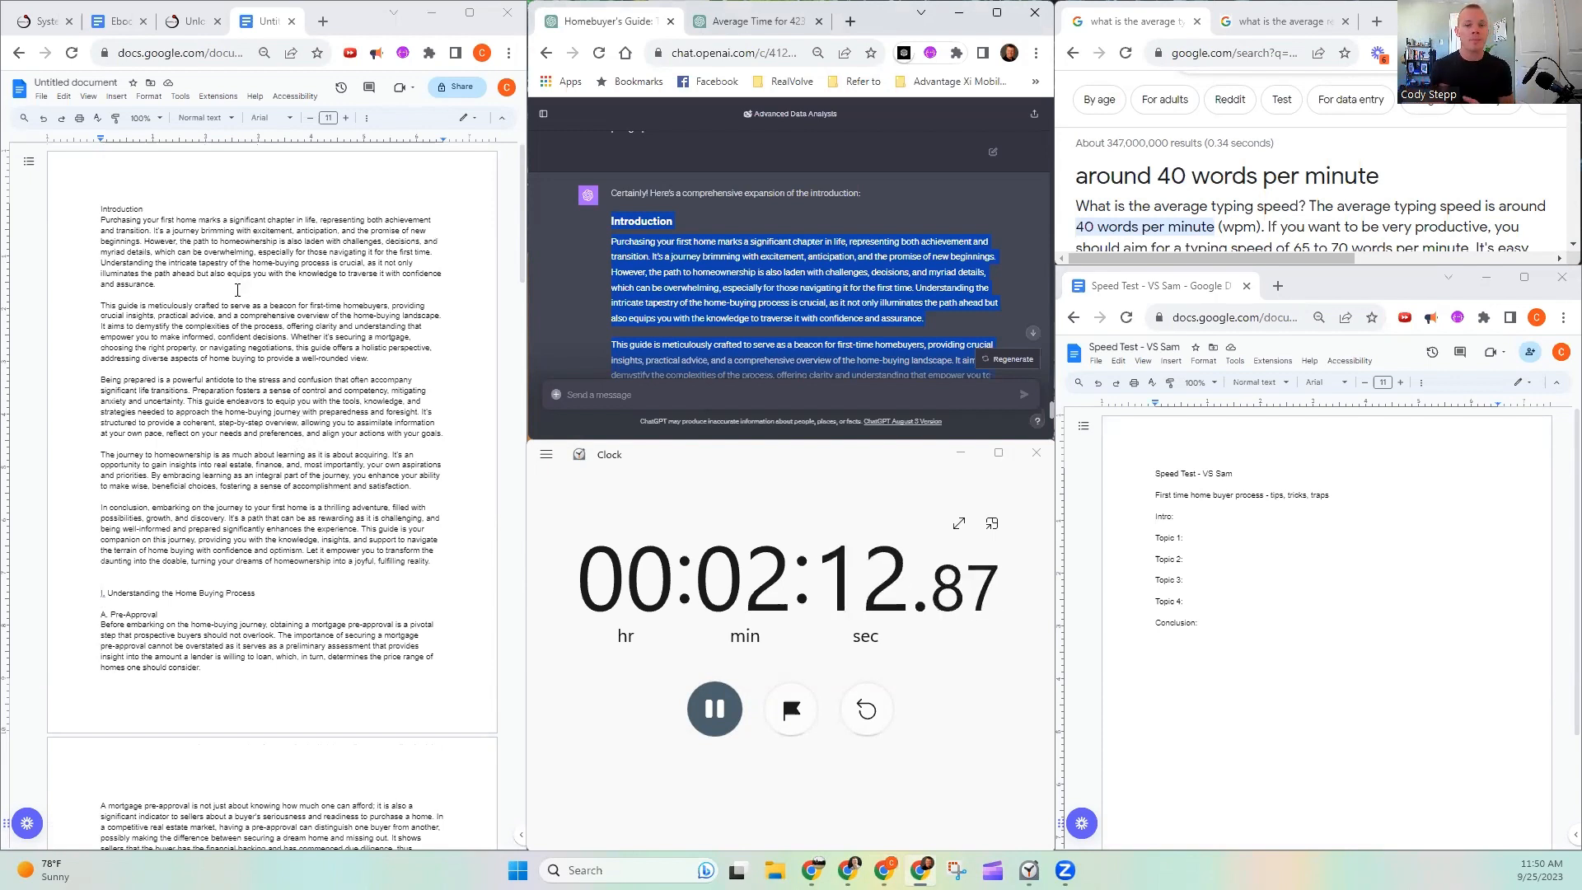
- Switch to Systems Accelerator Manager, review the First Time Home Buyers Guidebook from start to end, and view its available copy formats
click(15, 24)
scroll(264, 190, up, 1)
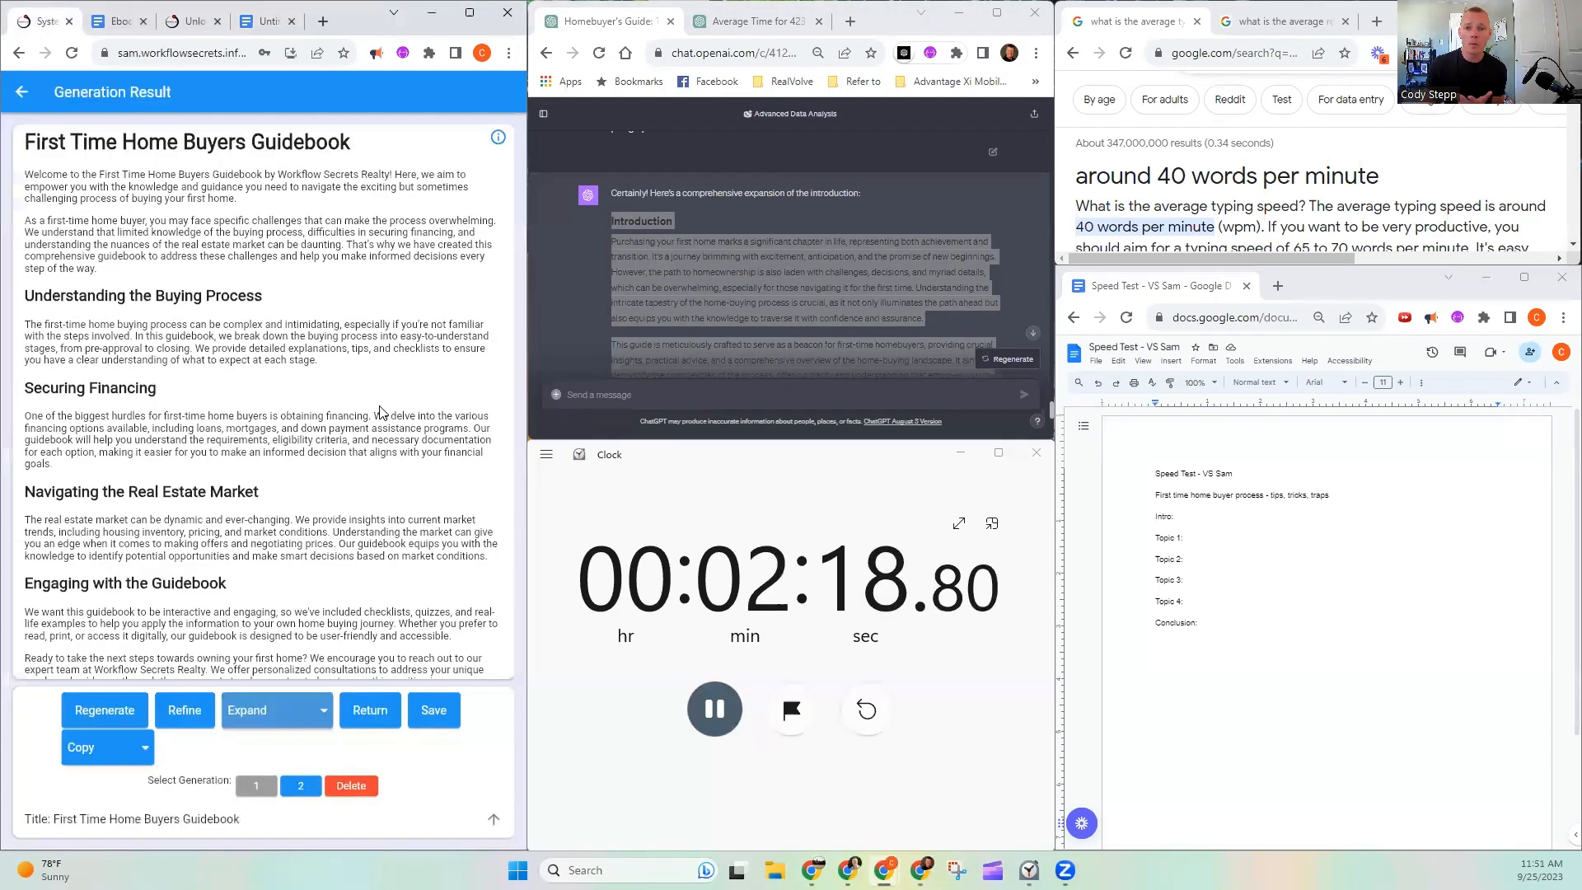
scroll(378, 413, down, 10)
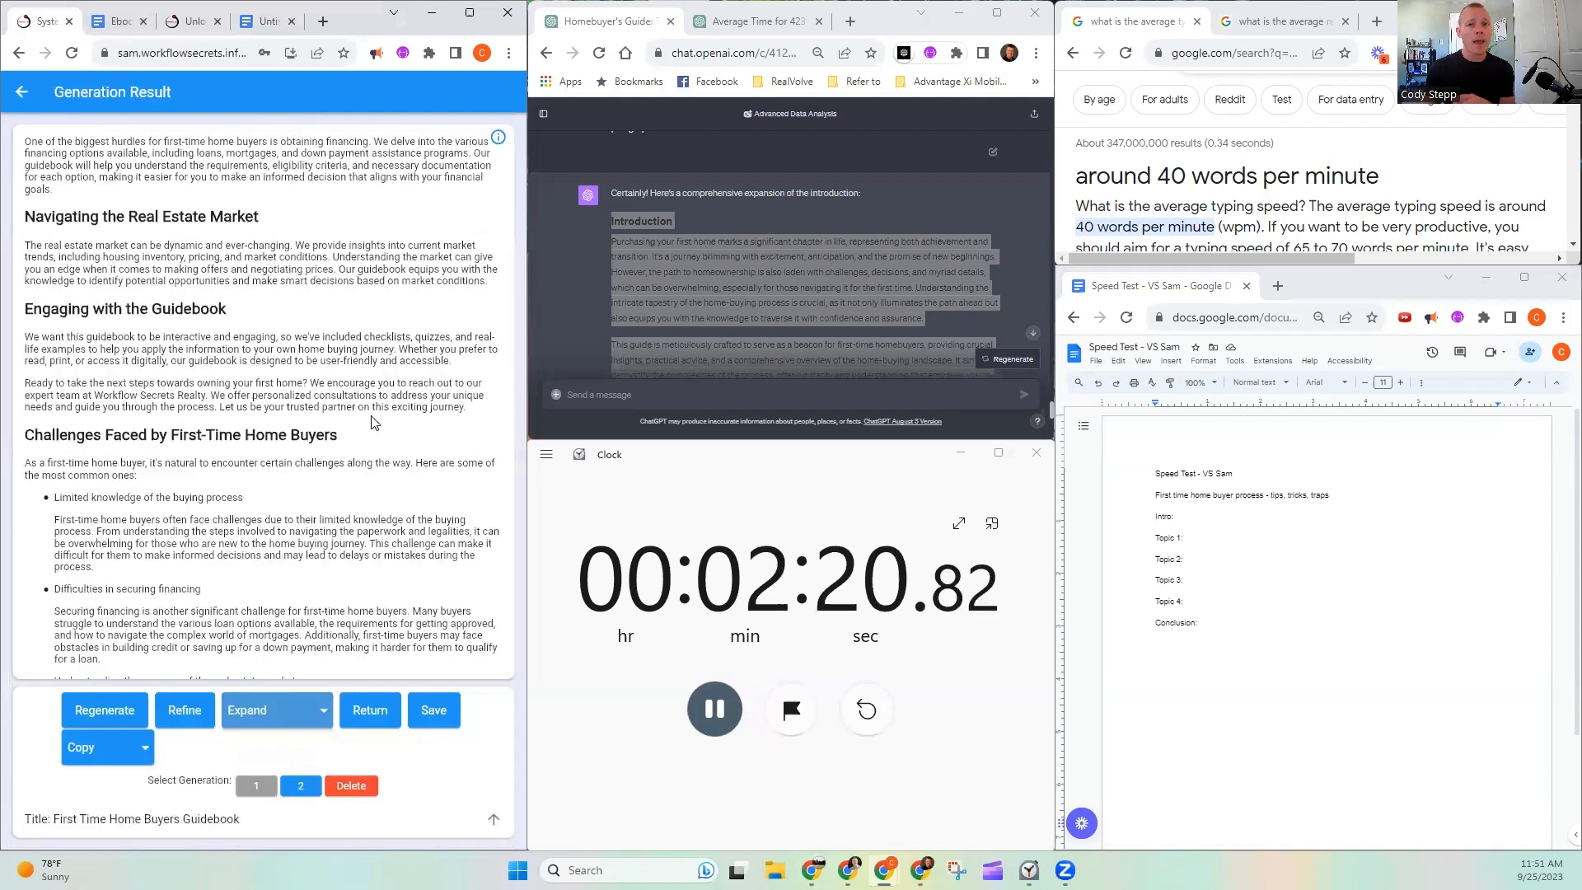
scroll(433, 305, down, 5)
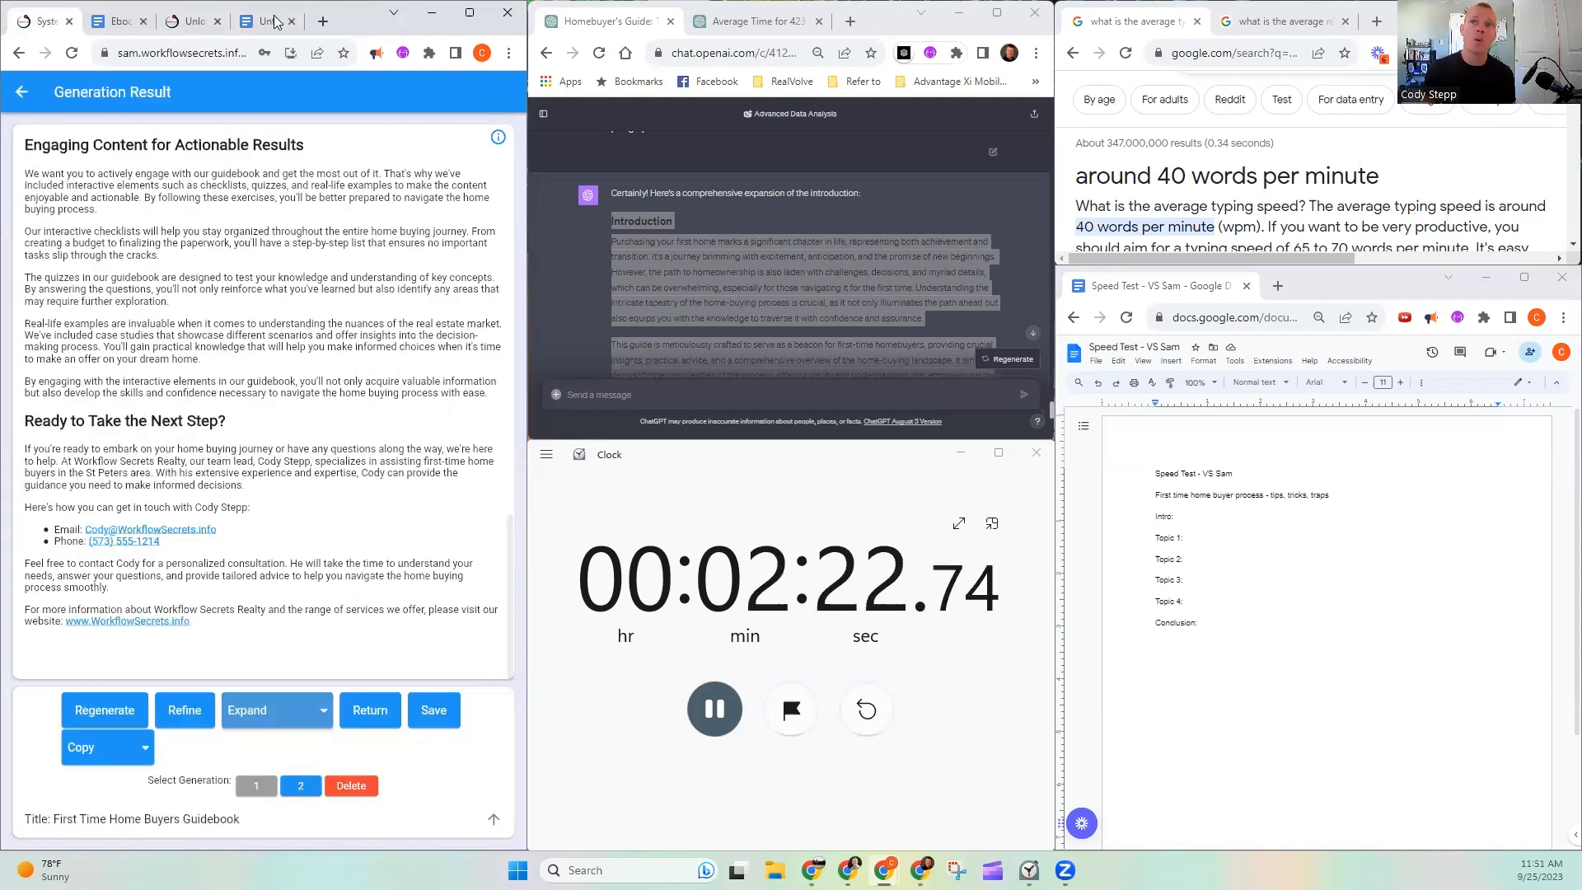
click(245, 21)
click(39, 20)
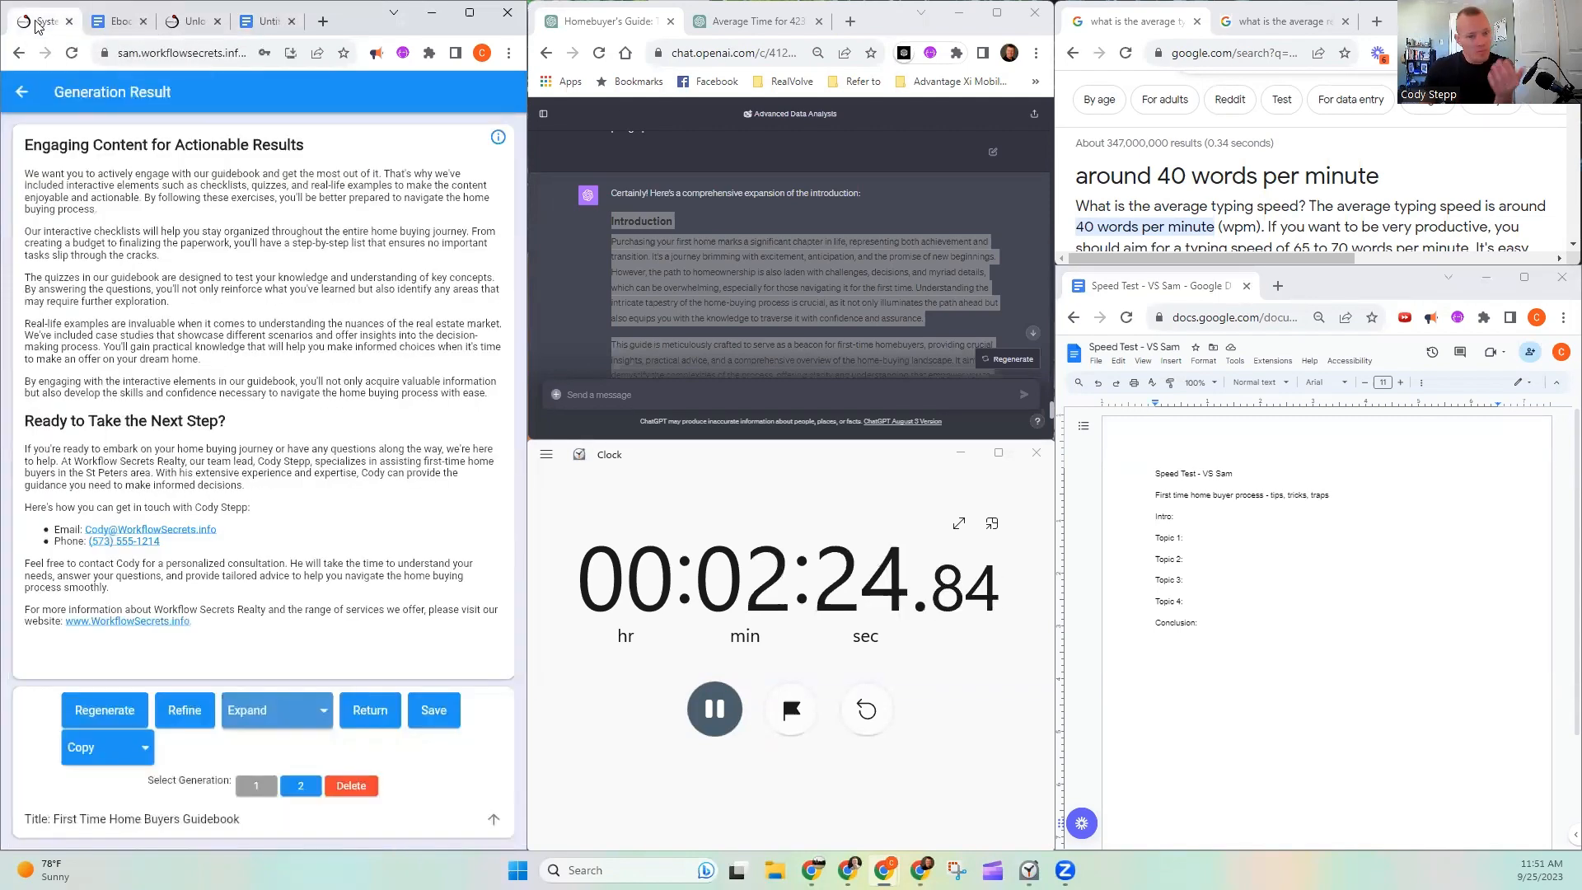
scroll(301, 364, up, 10)
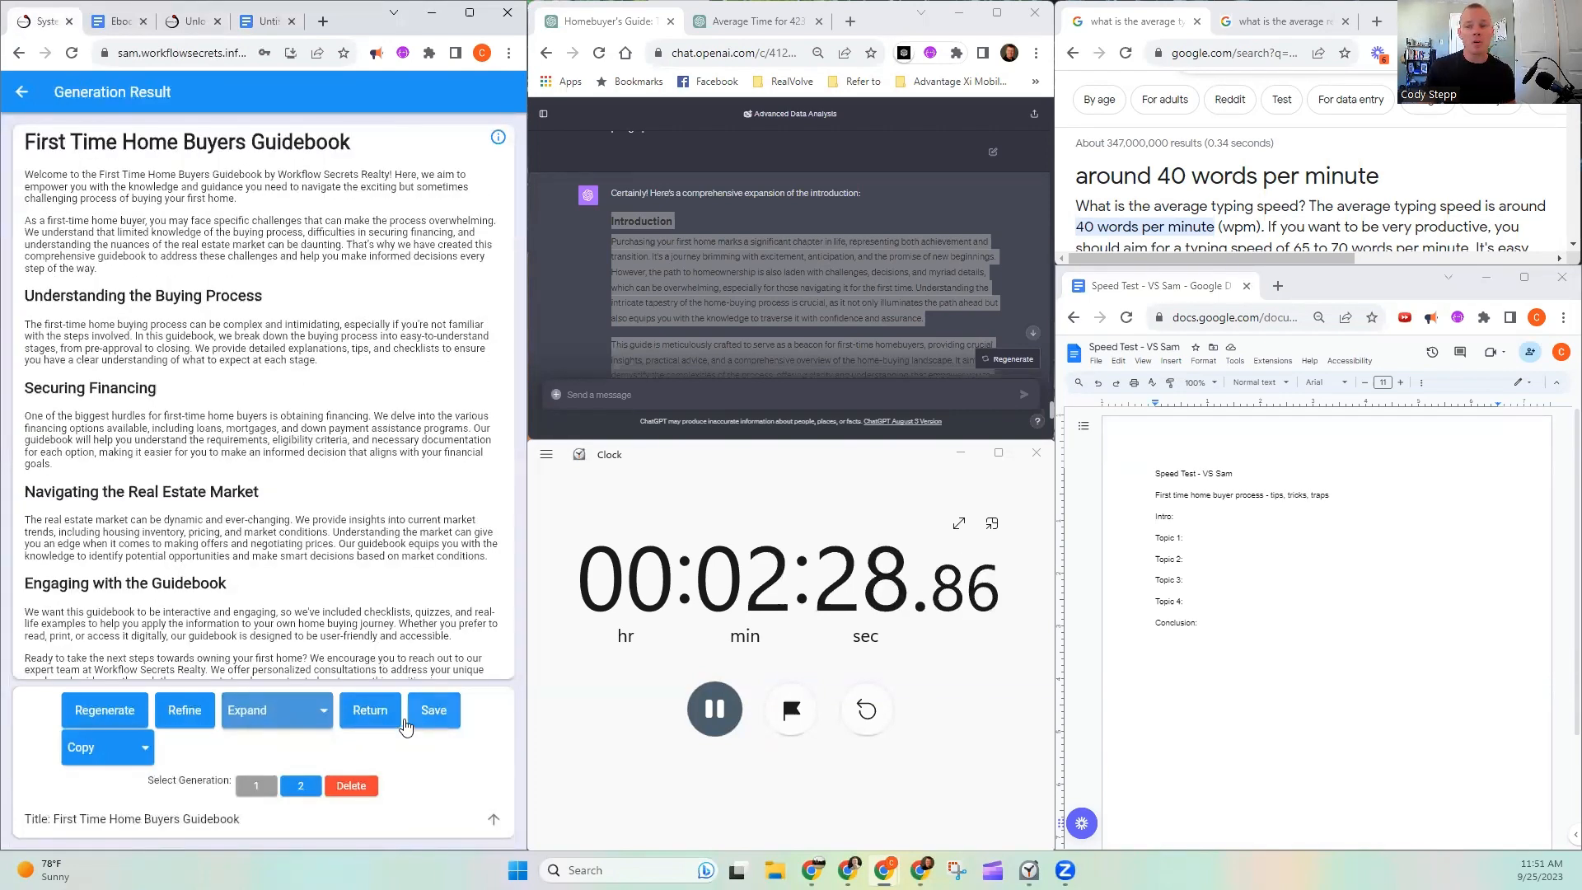
click(156, 748)
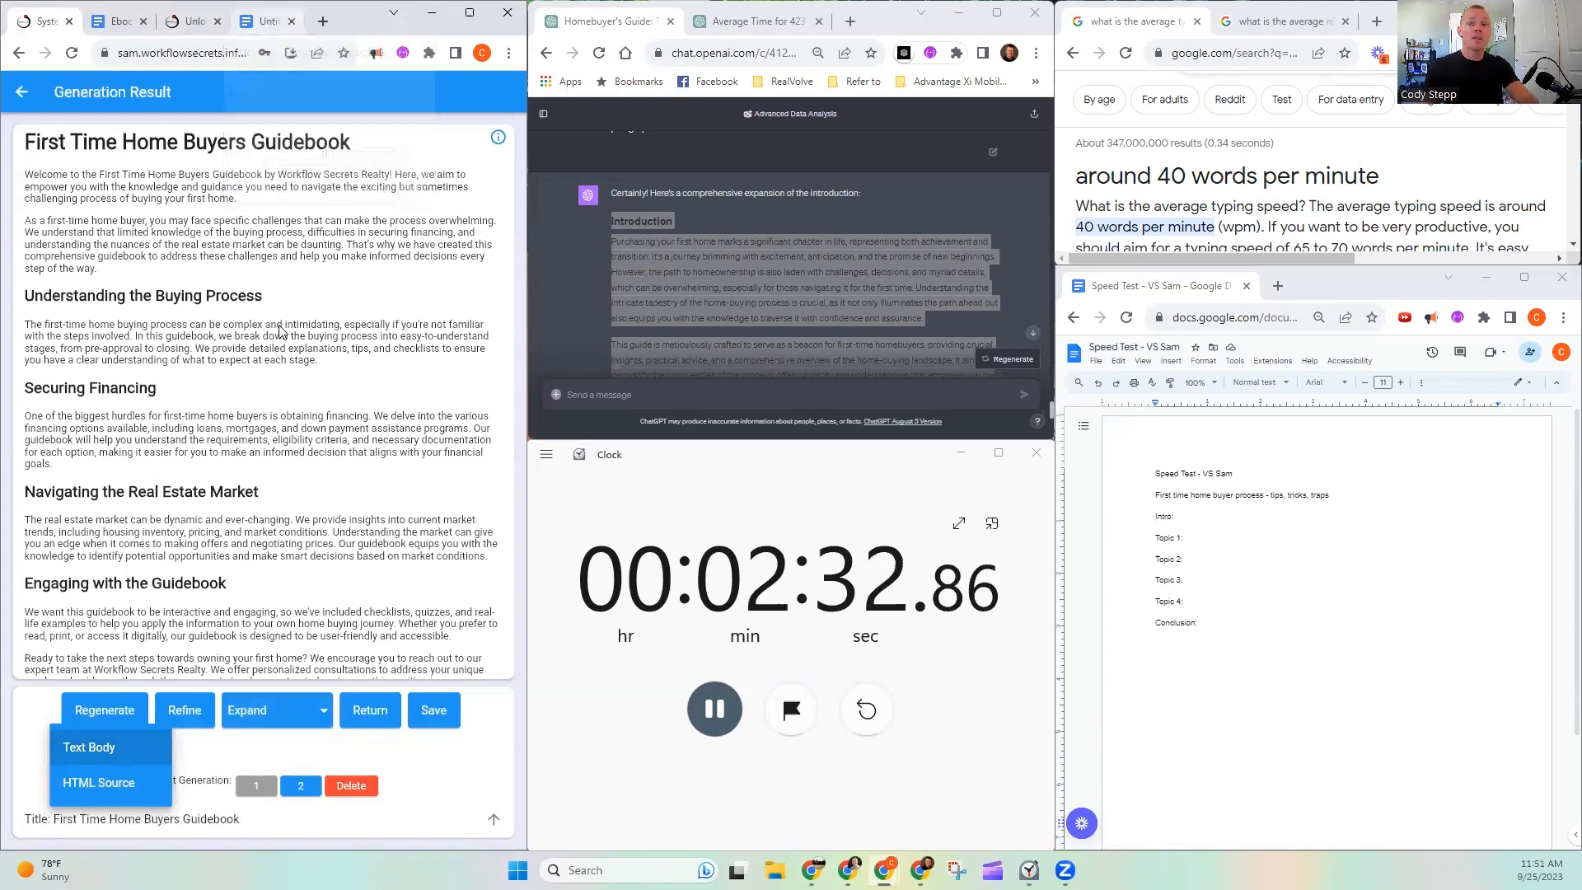
click(282, 347)
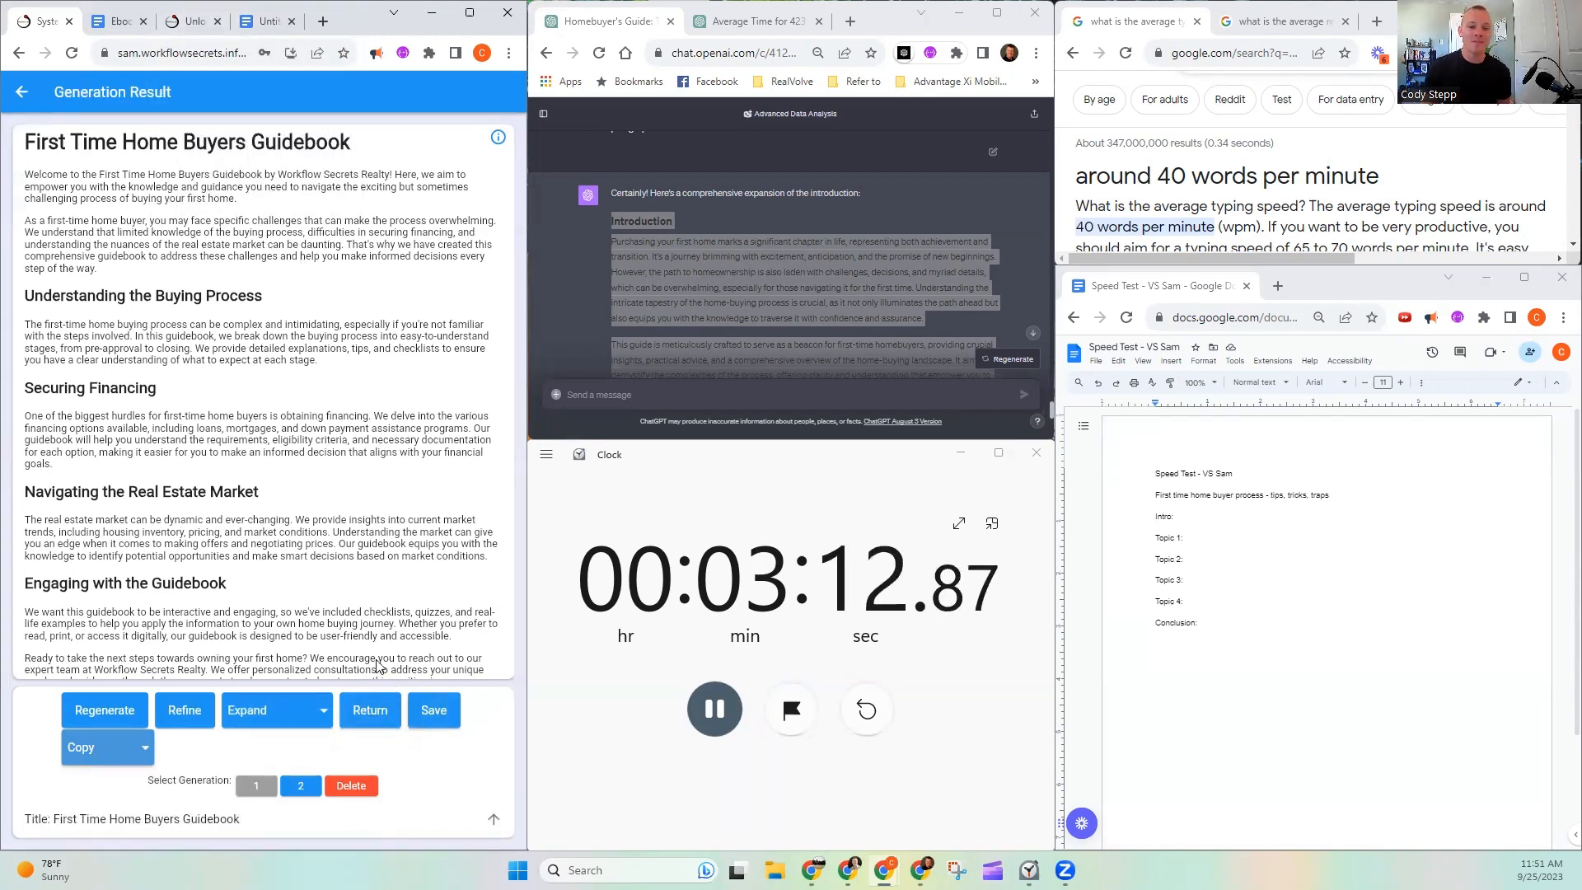
- Load the workflowsecrets.info/samprelaunch page and move it into its own maximized browser window
click(198, 23)
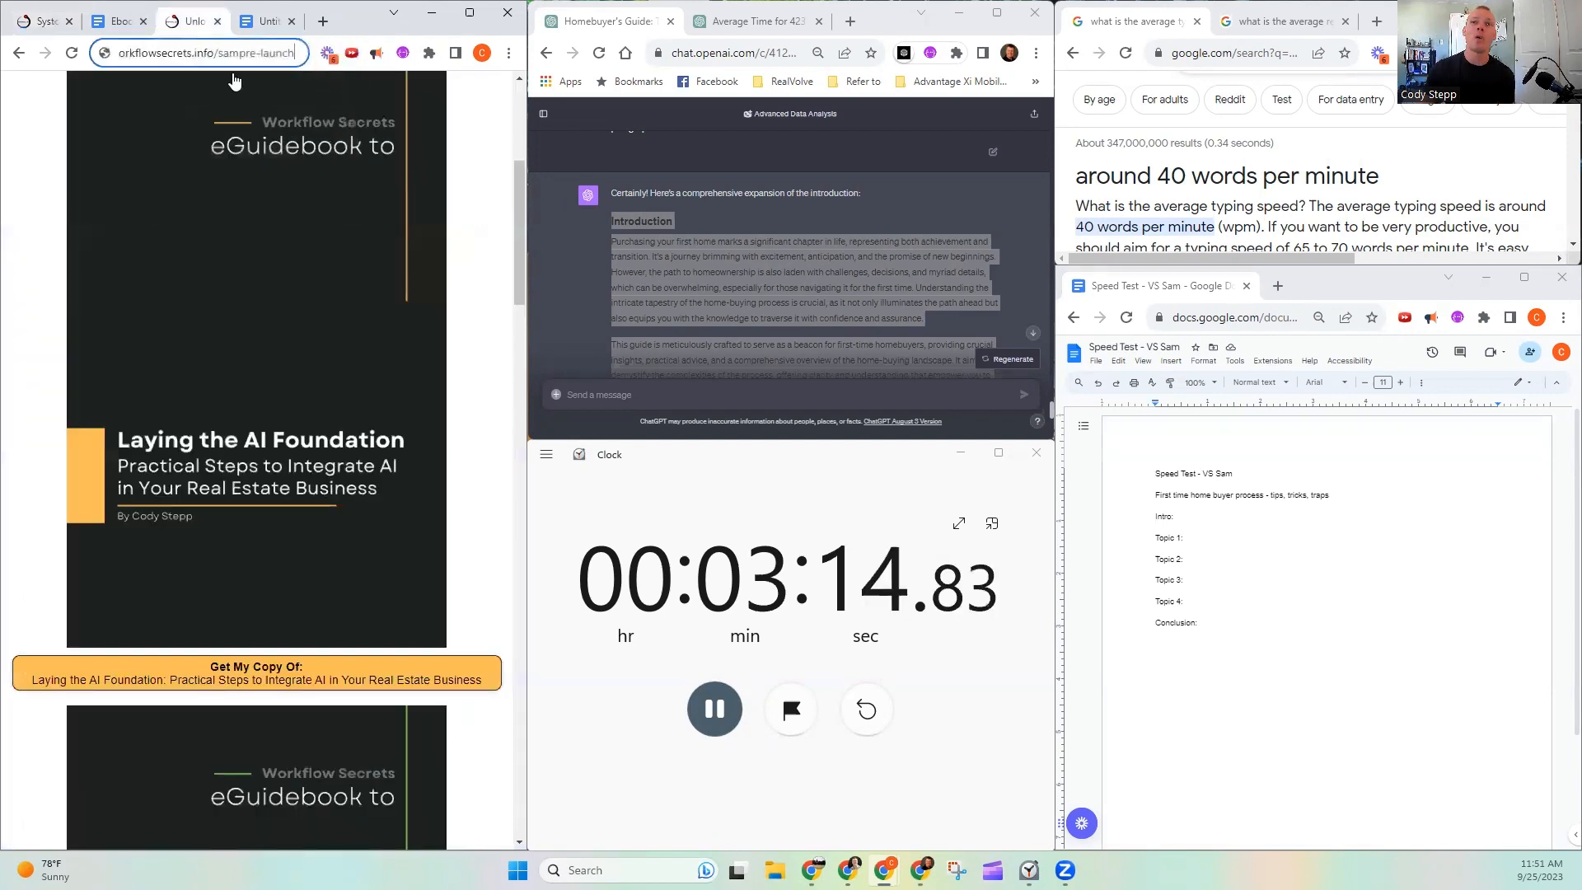
click(249, 59)
key(Return)
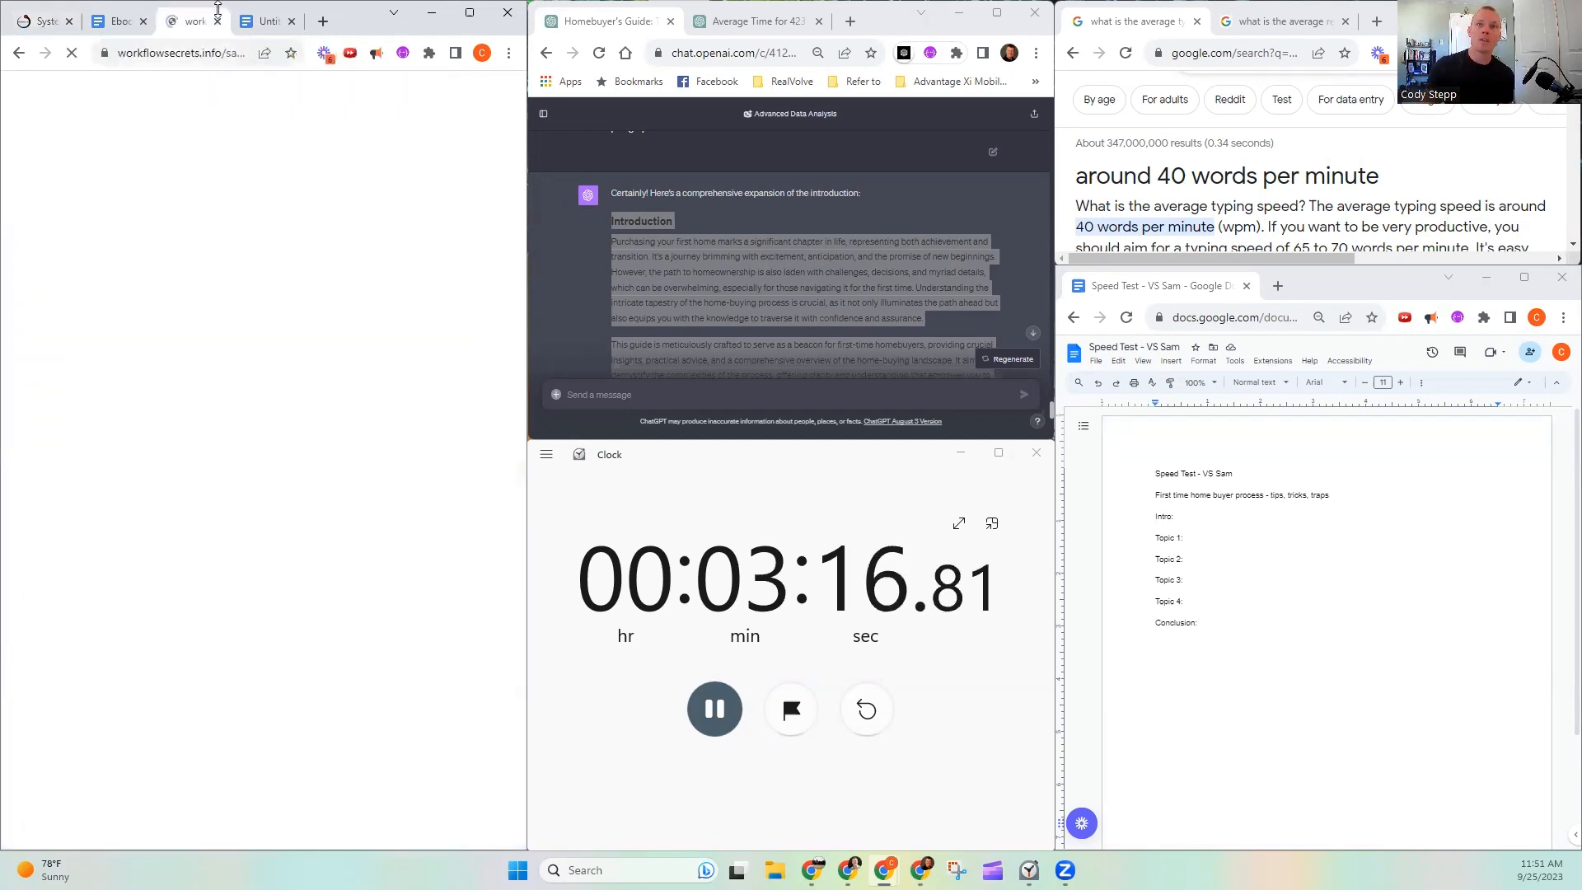
drag(196, 22, 473, 116)
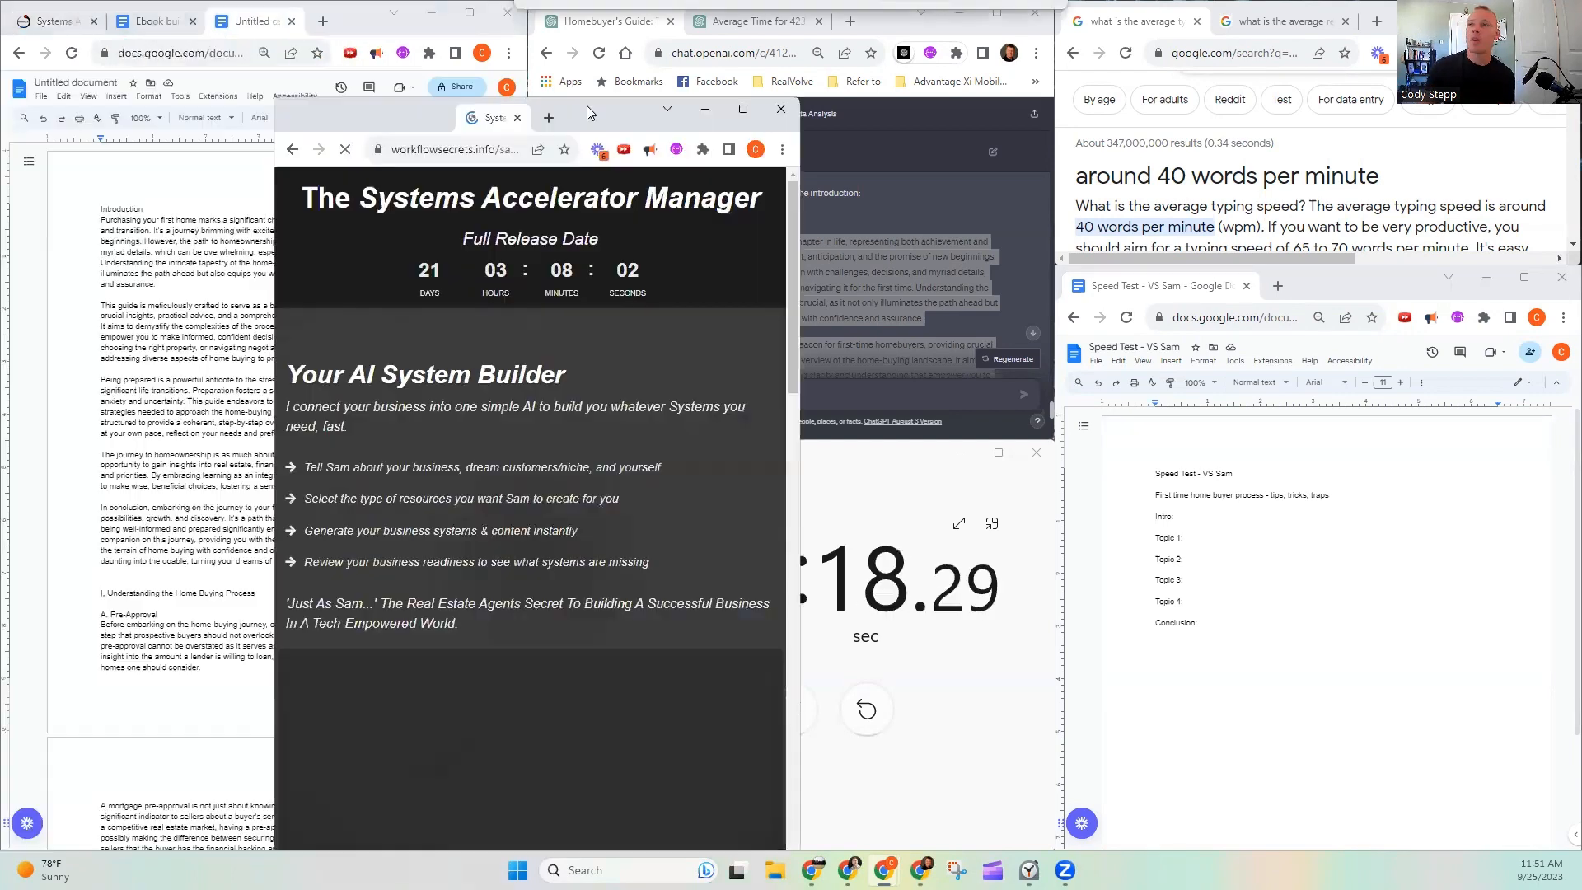
click(749, 107)
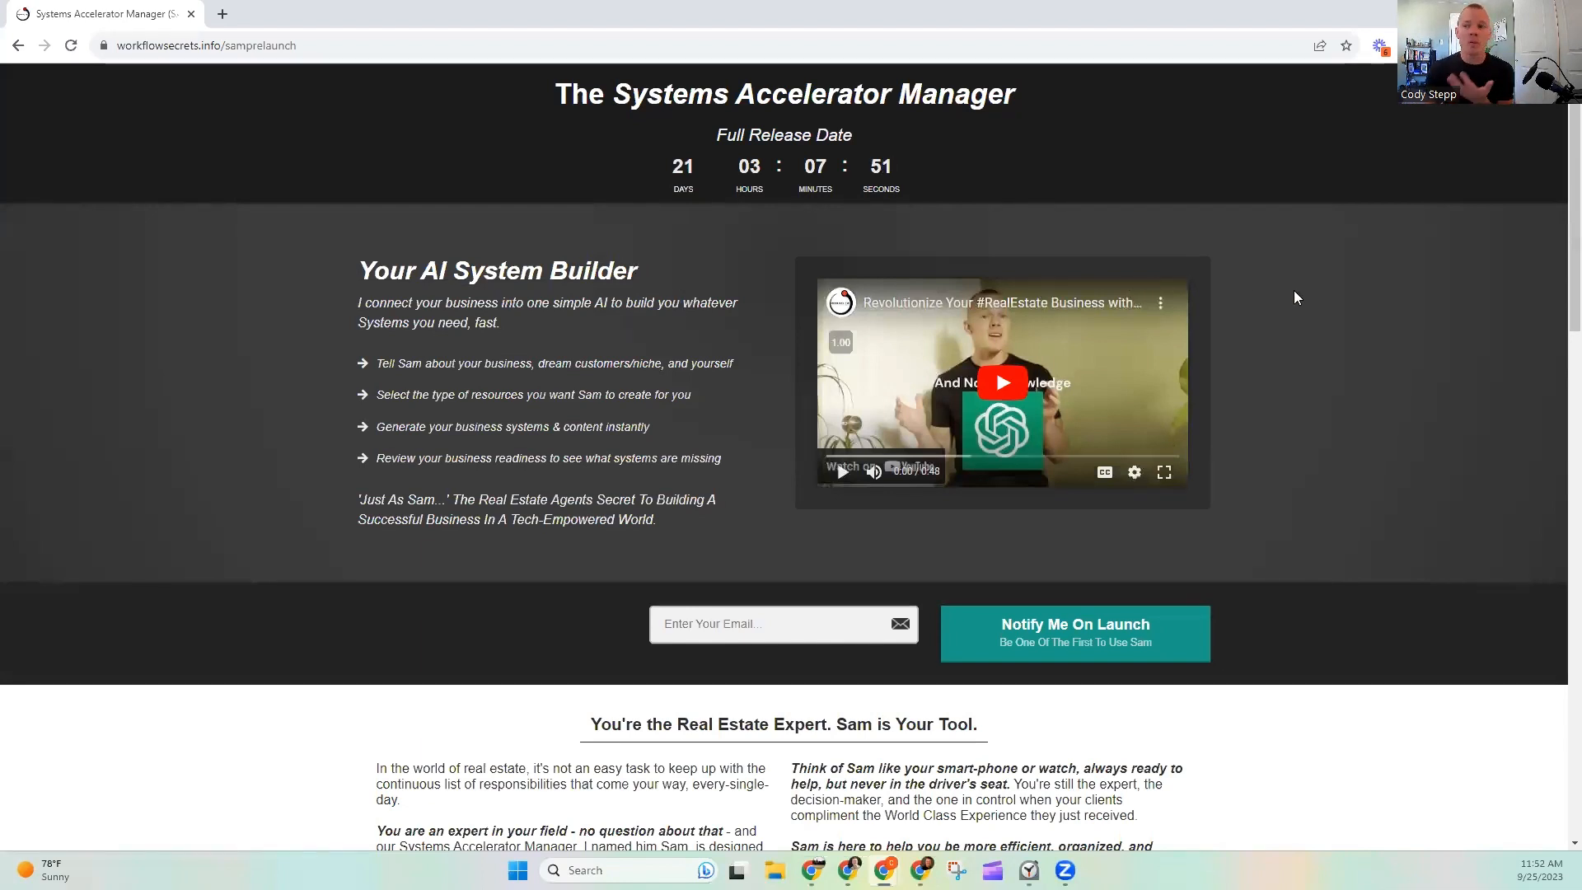
- Look through the Systems Accelerator Manager launch page down to its footer, return to its beginning, and dismiss the launch sign-up popup
scroll(1289, 288, down, 7)
scroll(1289, 295, down, 6)
scroll(1285, 288, down, 6)
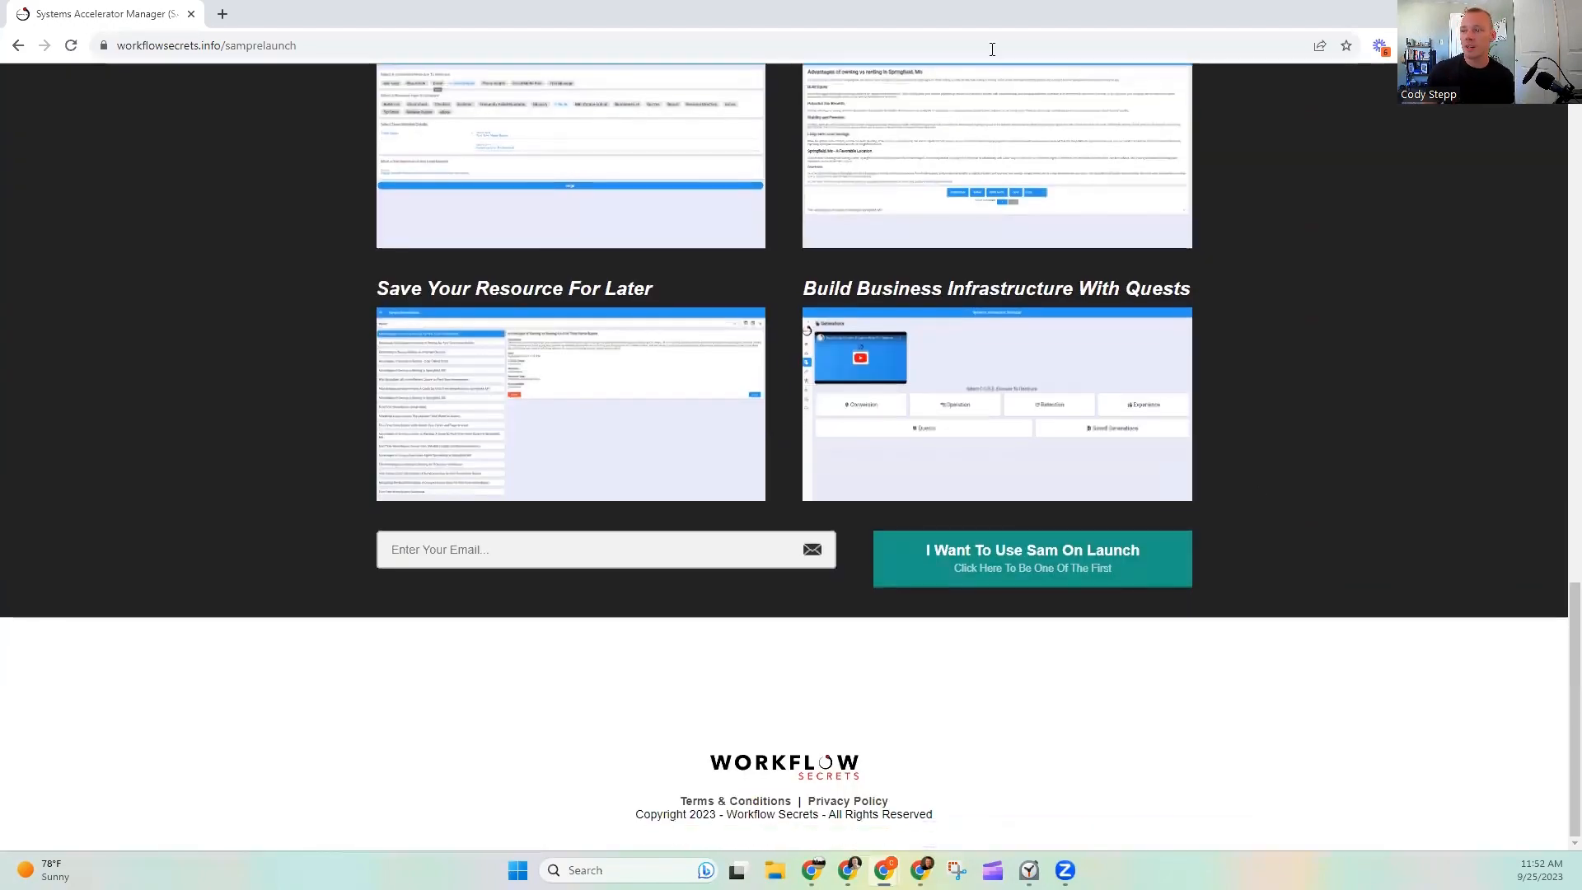
scroll(1219, 389, up, 20)
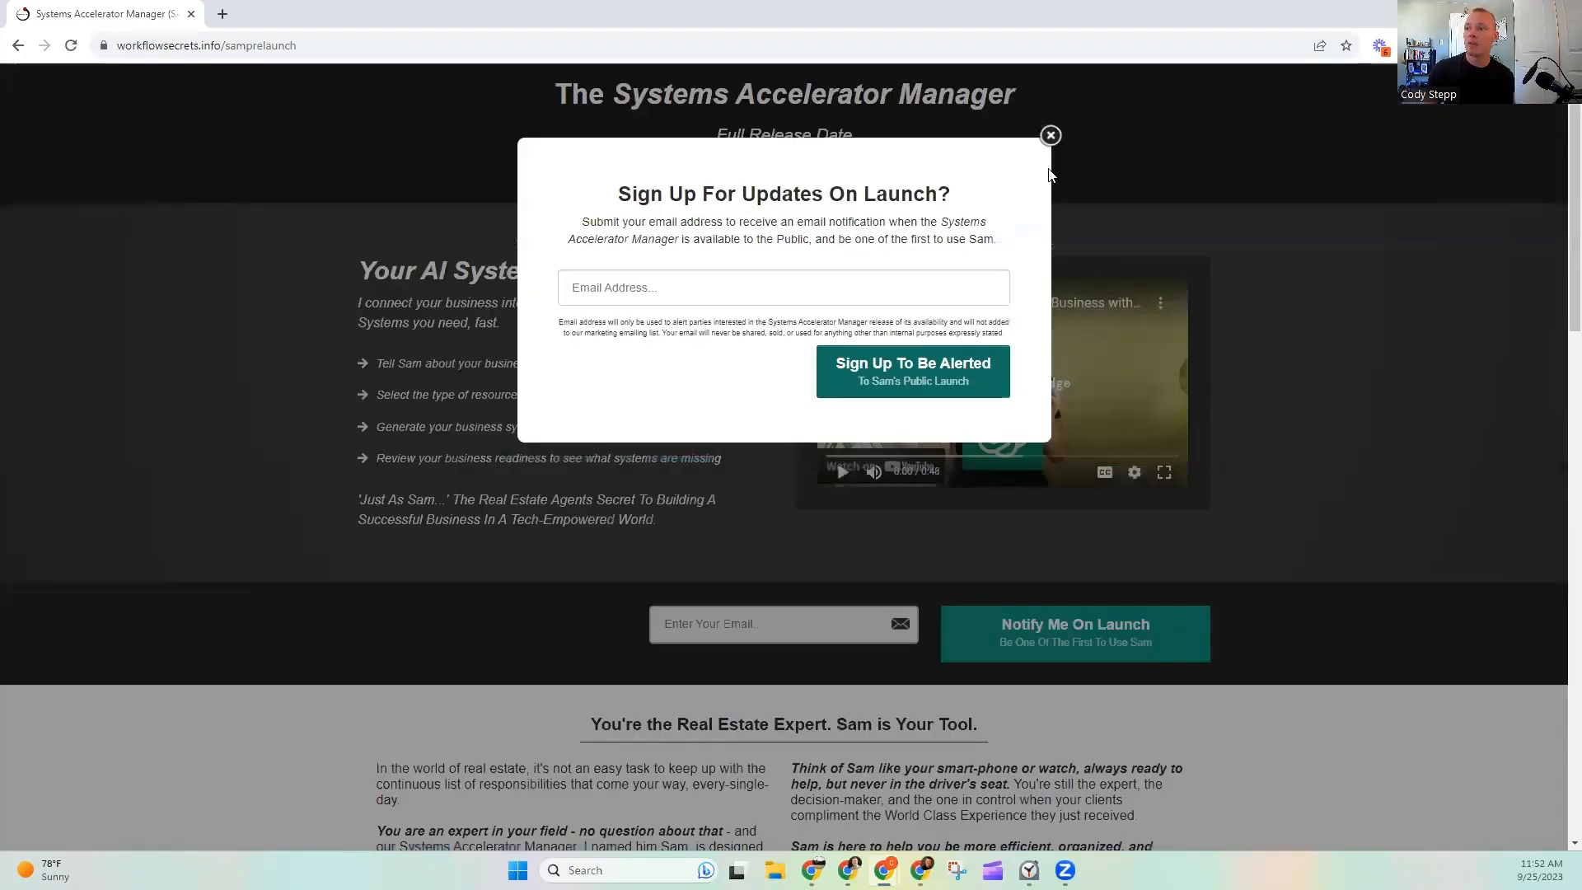
click(1051, 135)
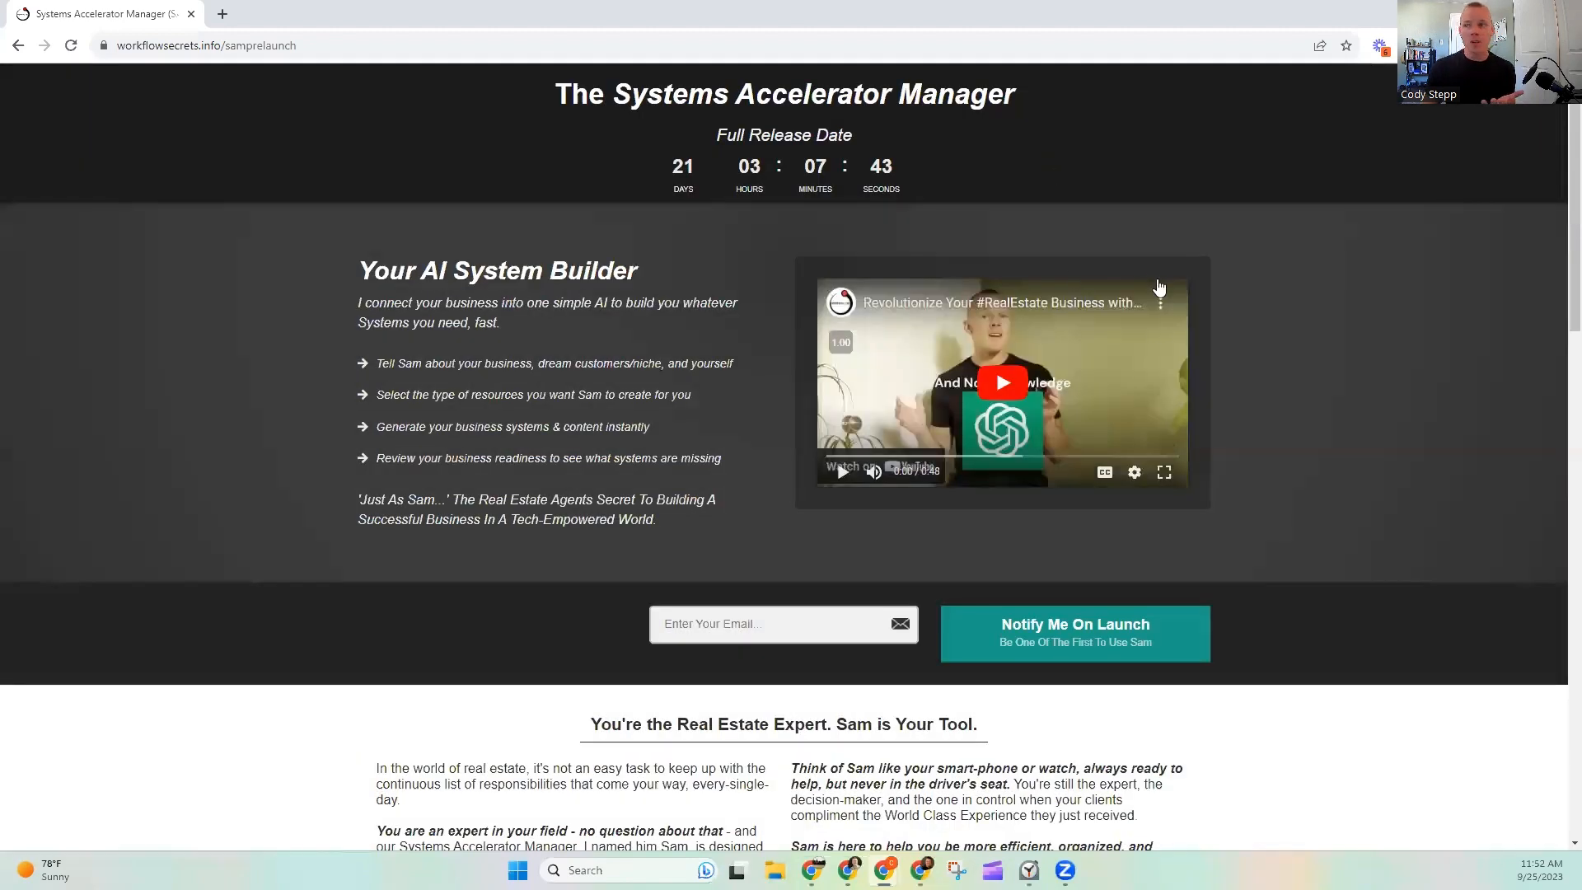
- Highlight the "Your AI System Builder" introduction and its feature list for reading, and clear the selection
drag(371, 272, 636, 501)
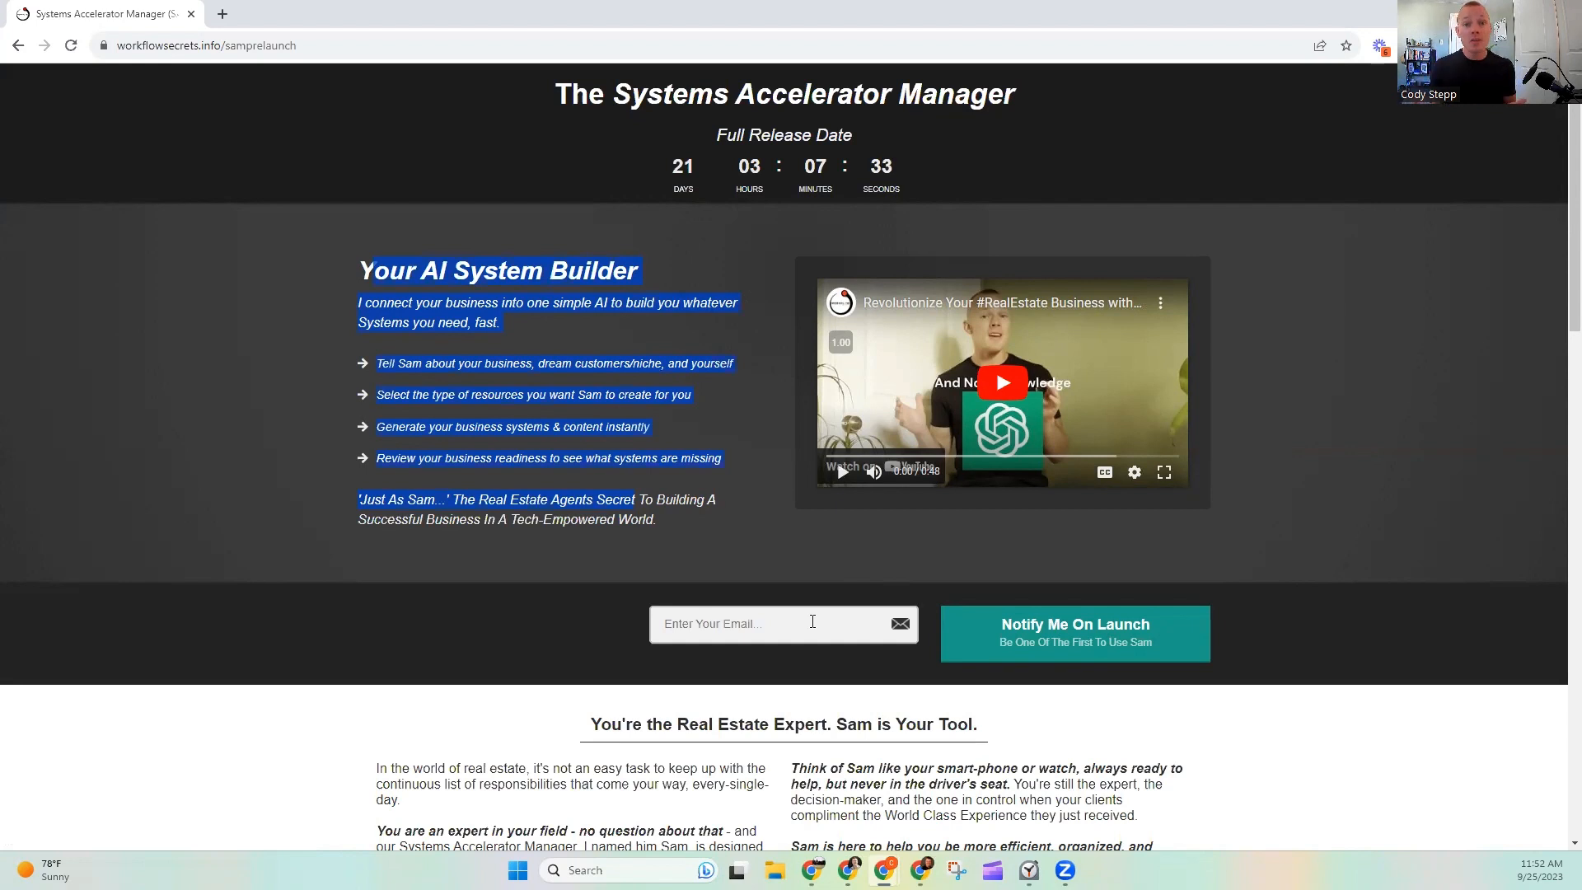
click(343, 346)
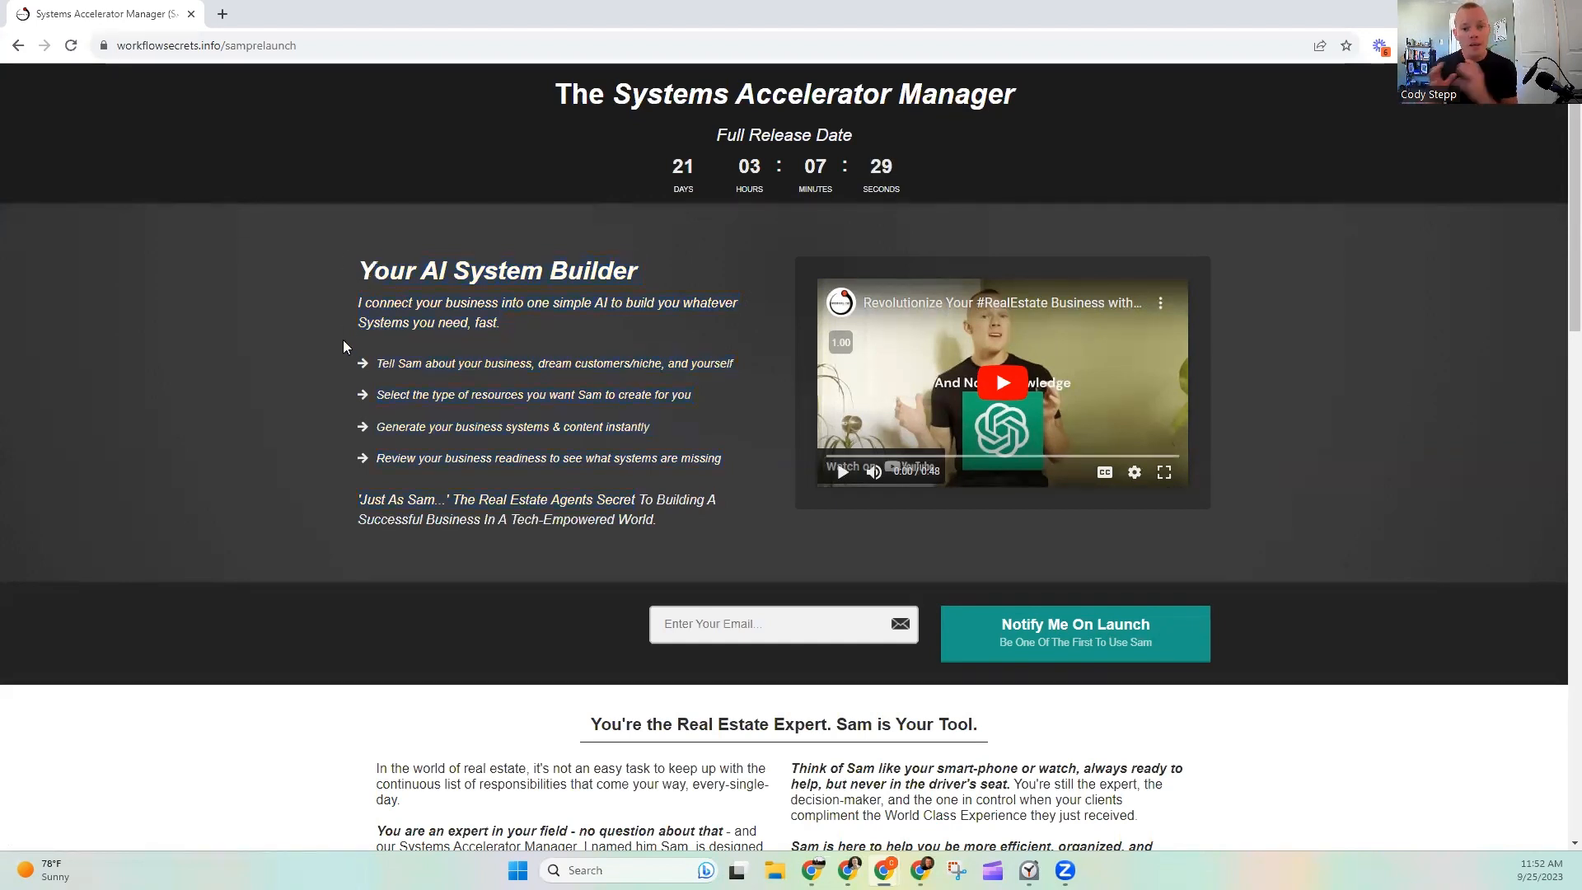